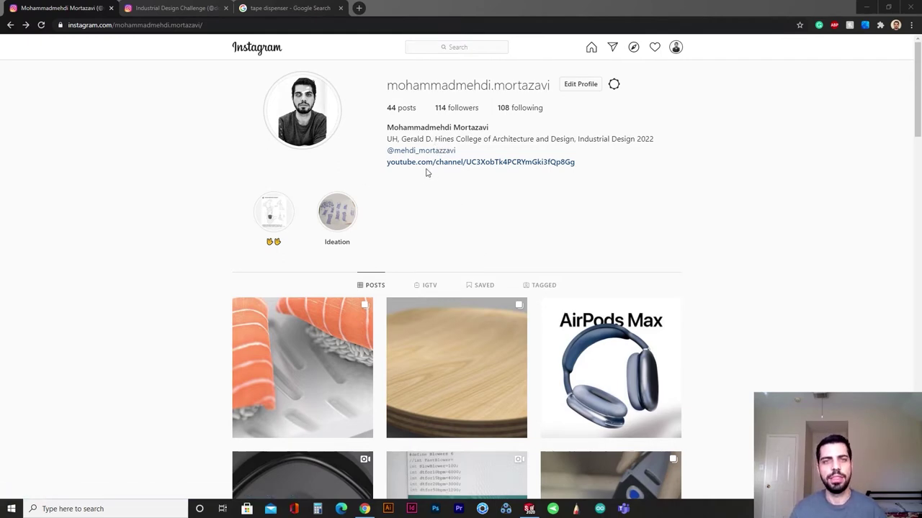
View the design.workout Instagram profile and open its Challenge 29 Tape Dispenser post.
key("ctrl+Tab")
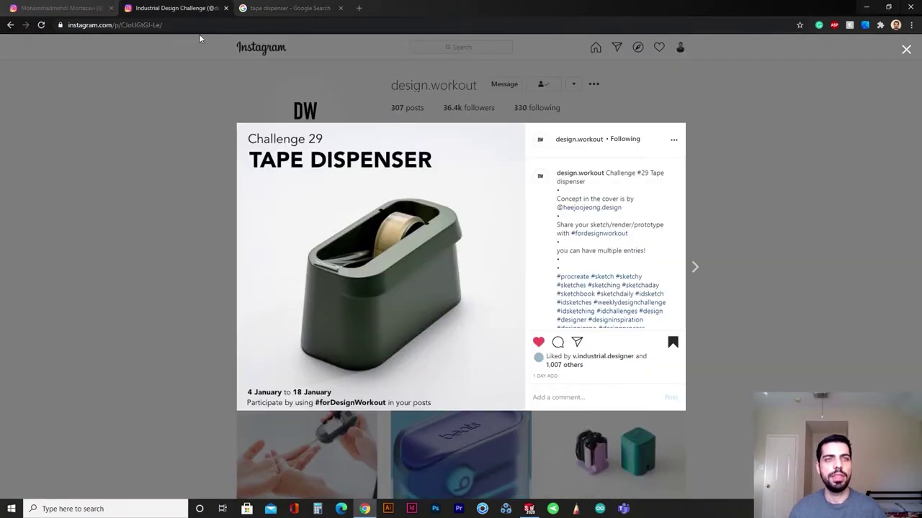
left_click(386, 119)
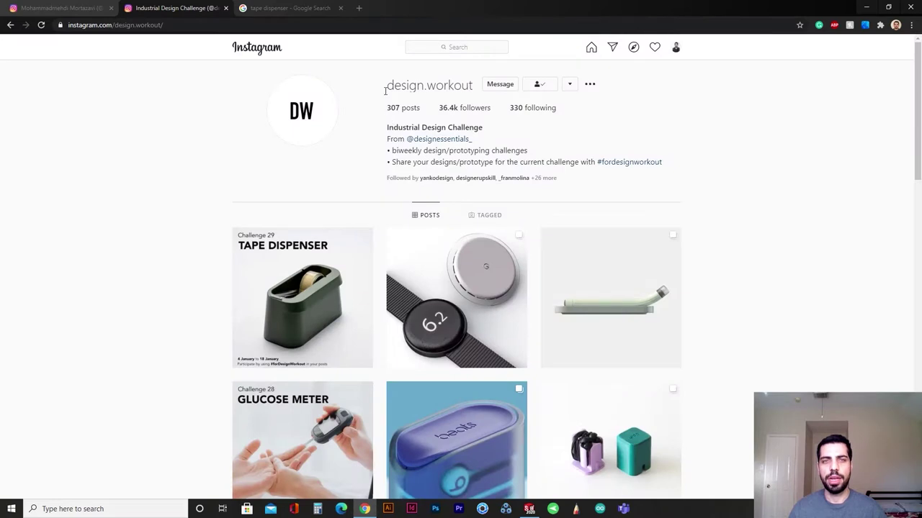
left_click(311, 241)
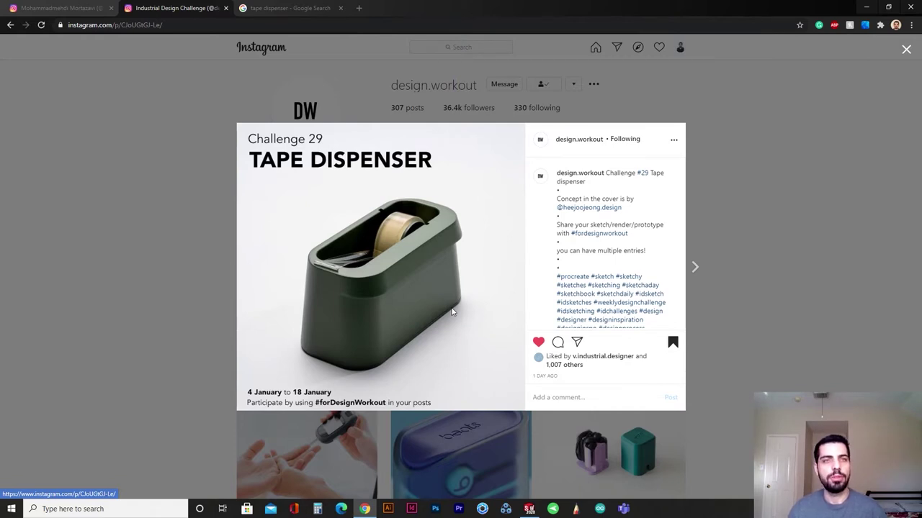
Browse Google Images results for "tape dispenser" and preview the 2" Handheld Metal Filament and the Desktop Packing Tape Dispenser.
left_click(273, 6)
left_click(180, 82)
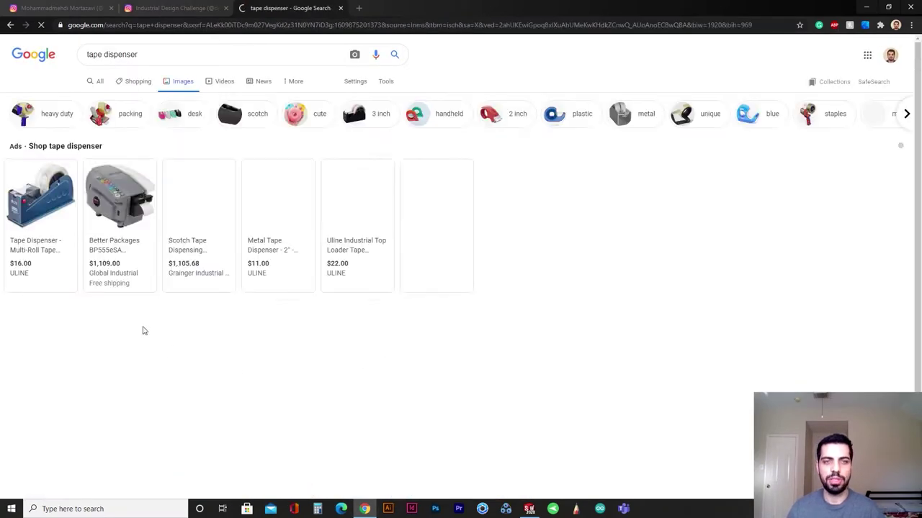
scroll(141, 317, "down", 8)
scroll(130, 288, "up", 2)
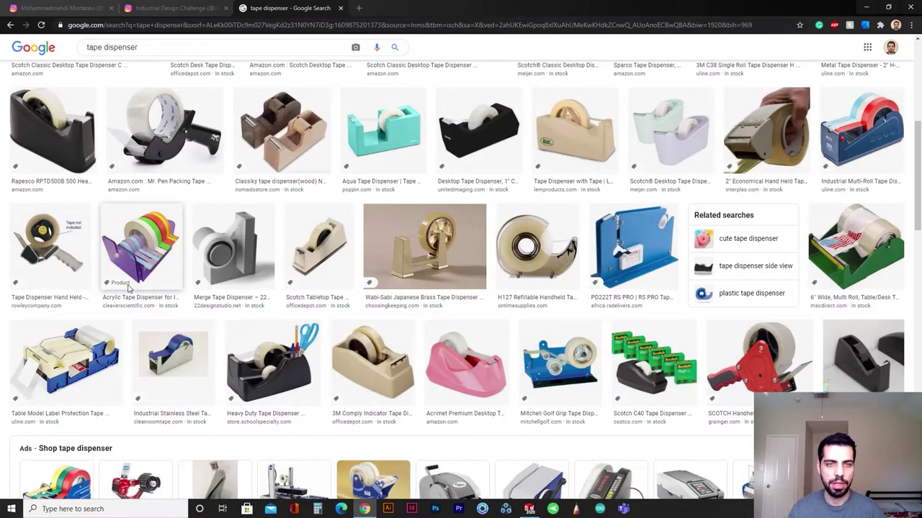
scroll(184, 283, "down", 6)
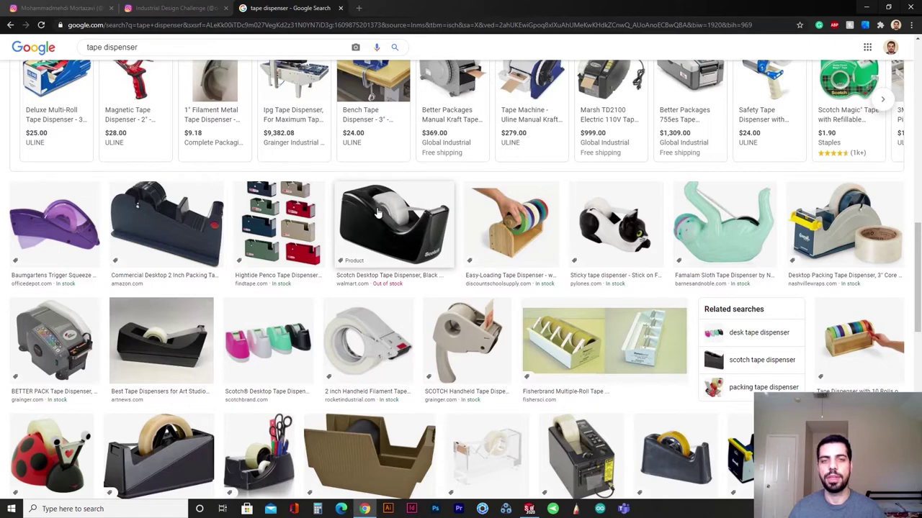
left_click(367, 339)
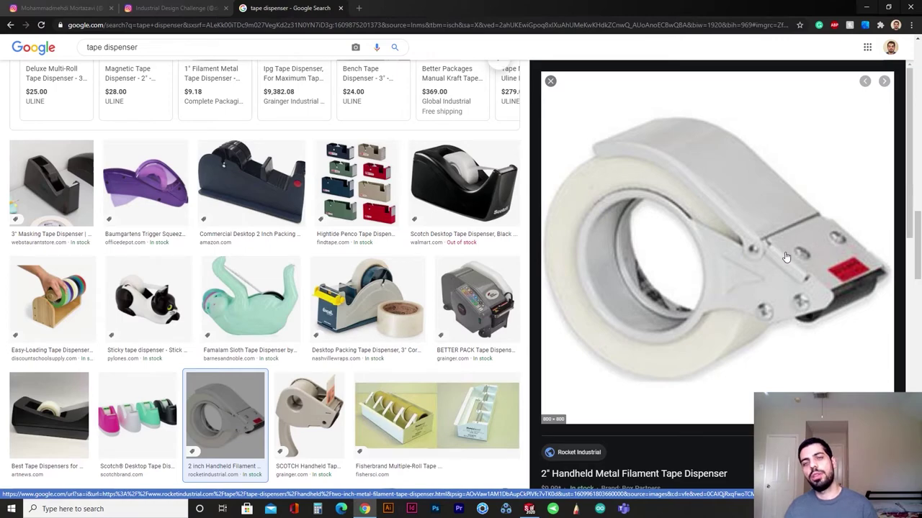
scroll(787, 258, "down", 5)
left_click(409, 289)
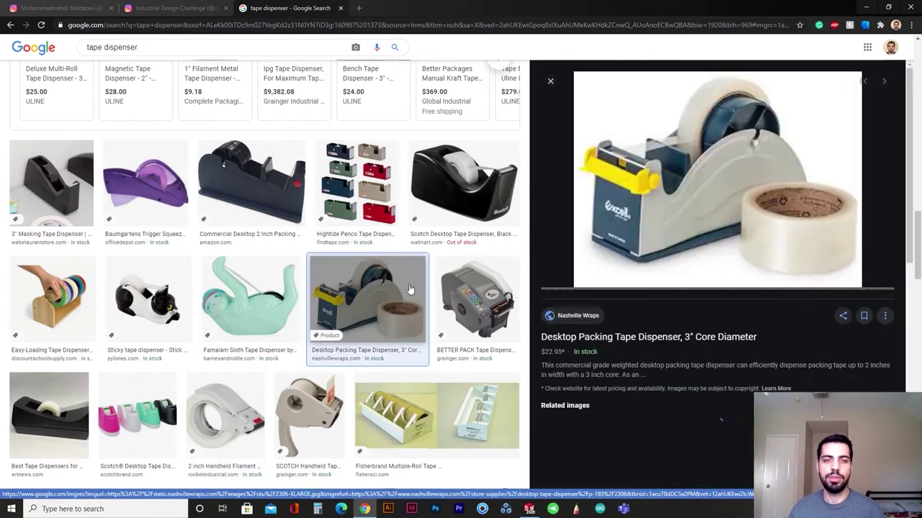
Examine further tape dispenser images, previewing the Wrap And Move 48mm Tape Dispenser and the Lexon City Tape Dispenser.
scroll(288, 295, "down", 5)
scroll(144, 296, "down", 3)
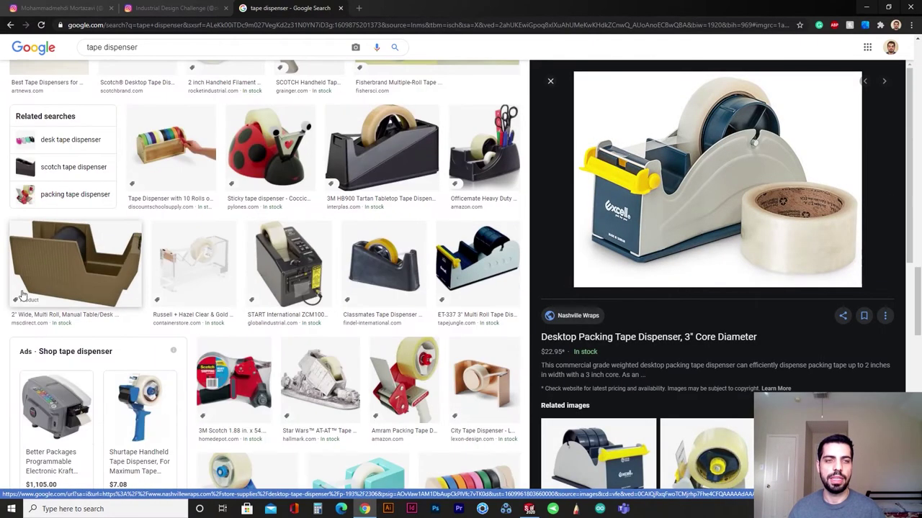
scroll(22, 295, "up", 1)
scroll(21, 296, "down", 3)
left_click(245, 340)
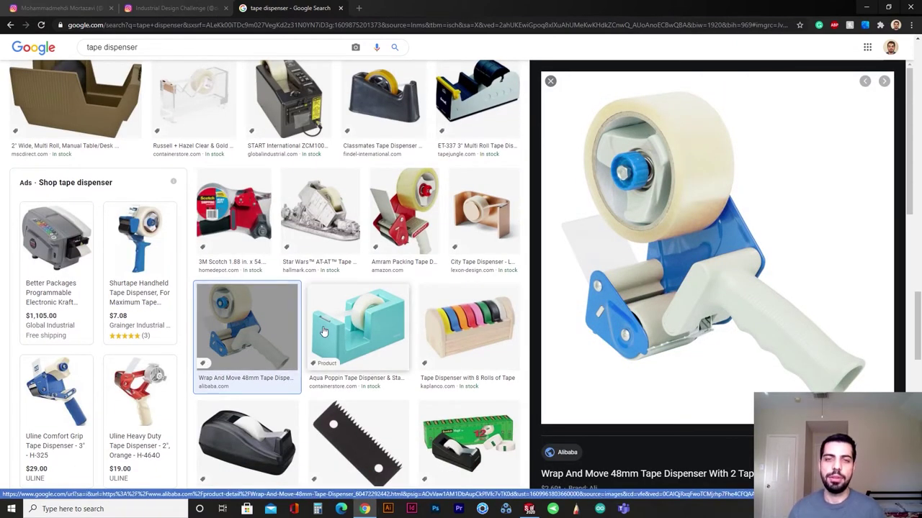
key("Left")
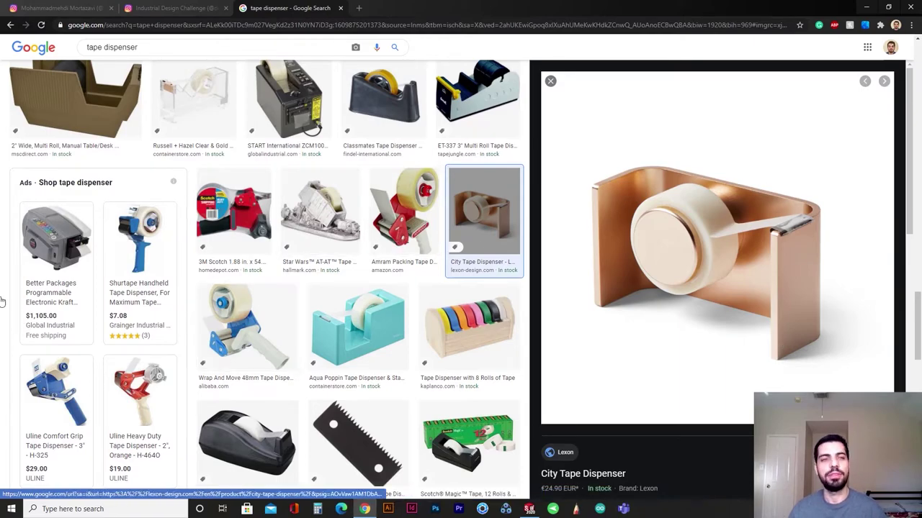
scroll(167, 226, "down", 10)
scroll(167, 226, "up", 2)
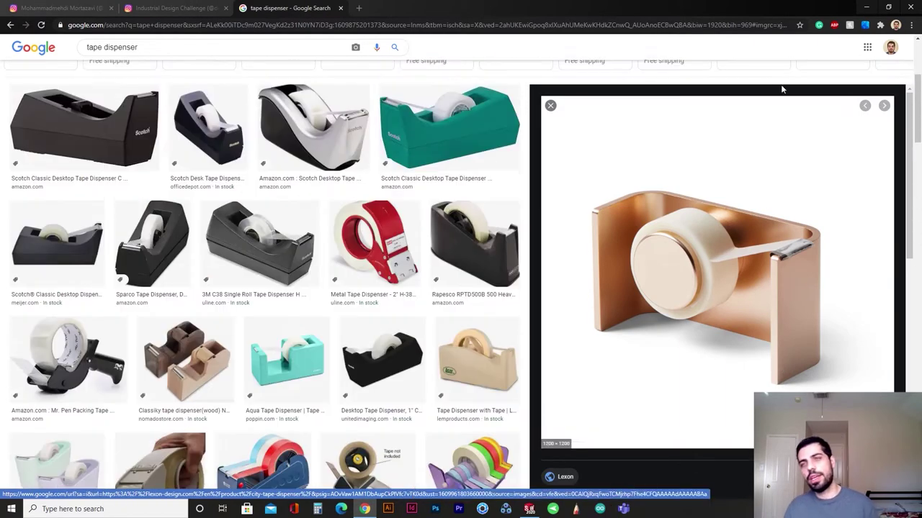
Switch to SOLIDWORKS and create a new part document from the Tutorial part template.
left_click(866, 8)
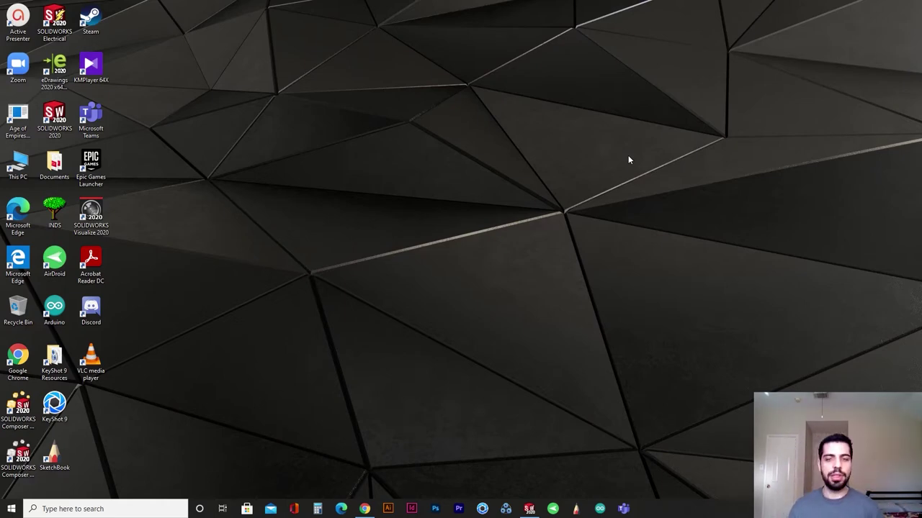
left_click(529, 509)
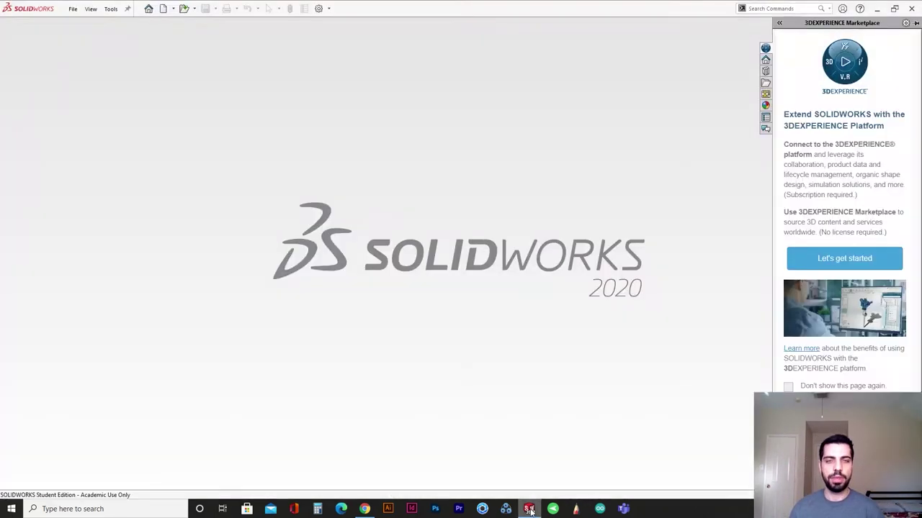
left_click(72, 9)
left_click(88, 25)
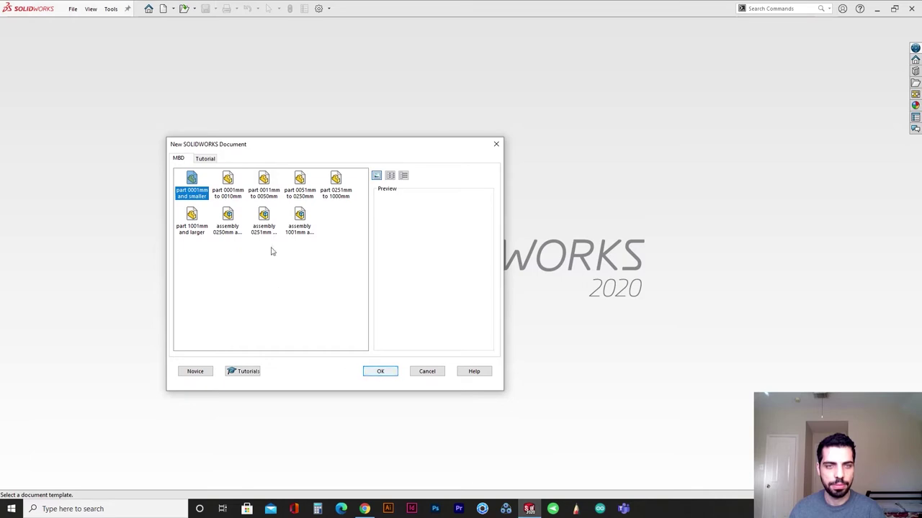
left_click(205, 158)
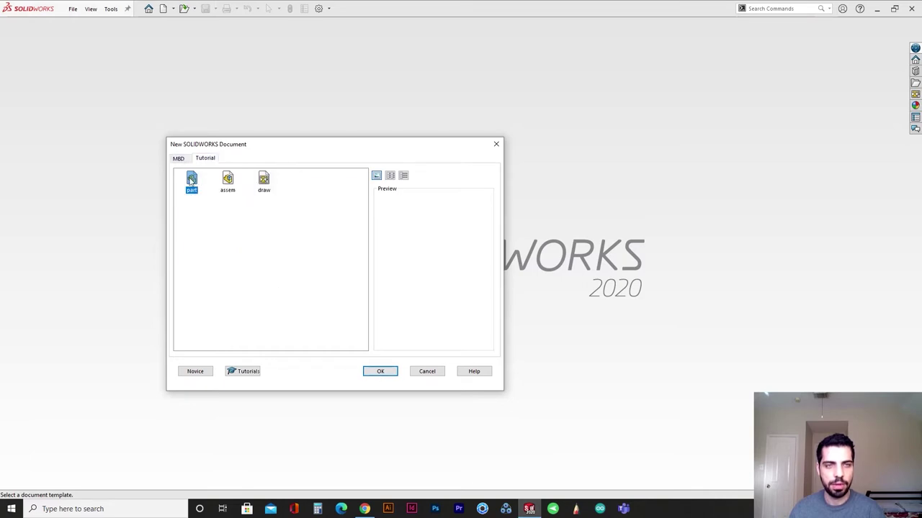
left_click(378, 374)
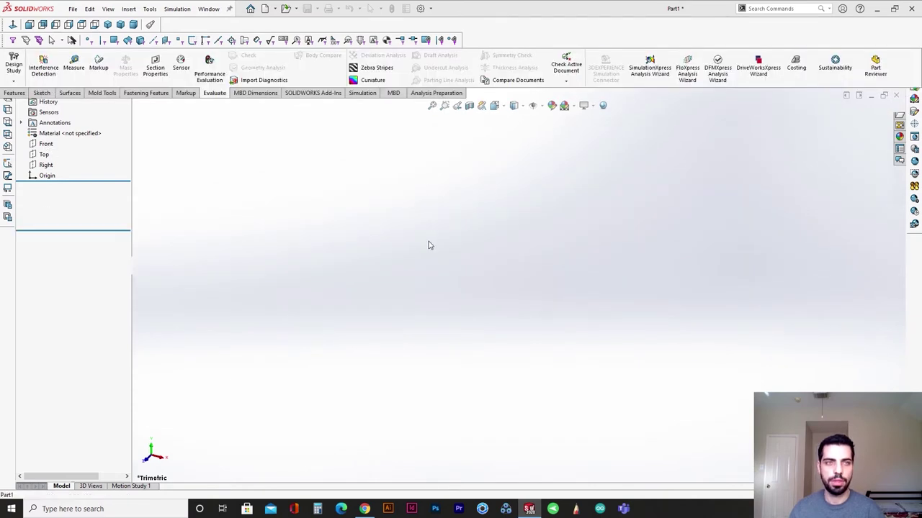
Show the Front, Top and Right reference planes in the graphics area.
left_click(43, 193)
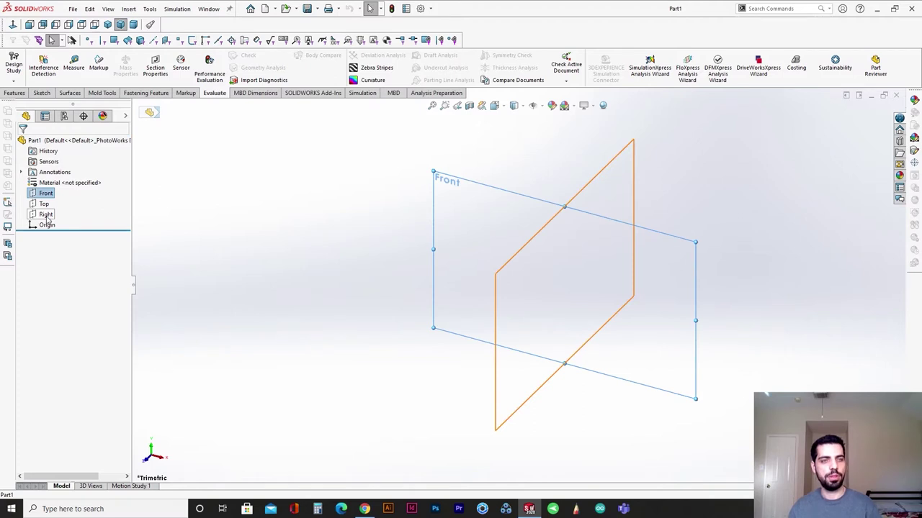
left_click(47, 217, "shift")
left_click(56, 203)
left_click(526, 422)
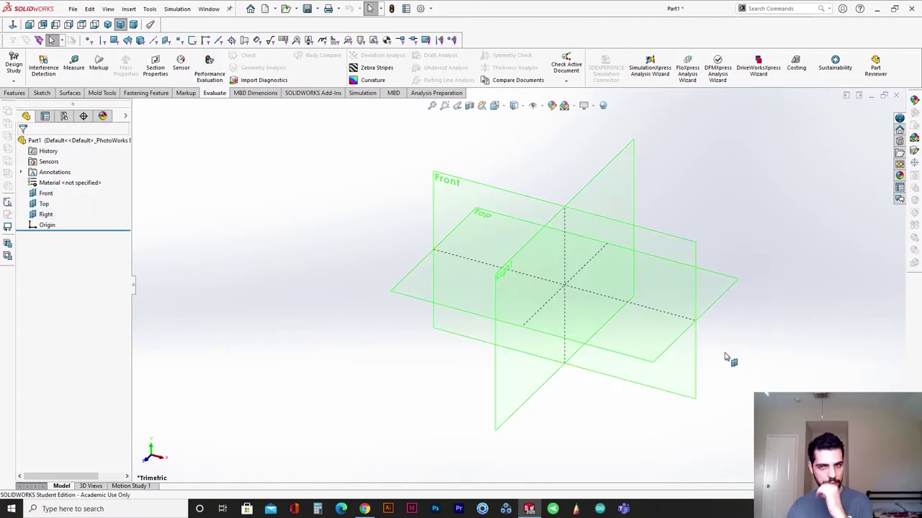
Start a new sketch on the Right plane, viewed from the Right orientation.
middle_click_drag(726, 357, 500, 266)
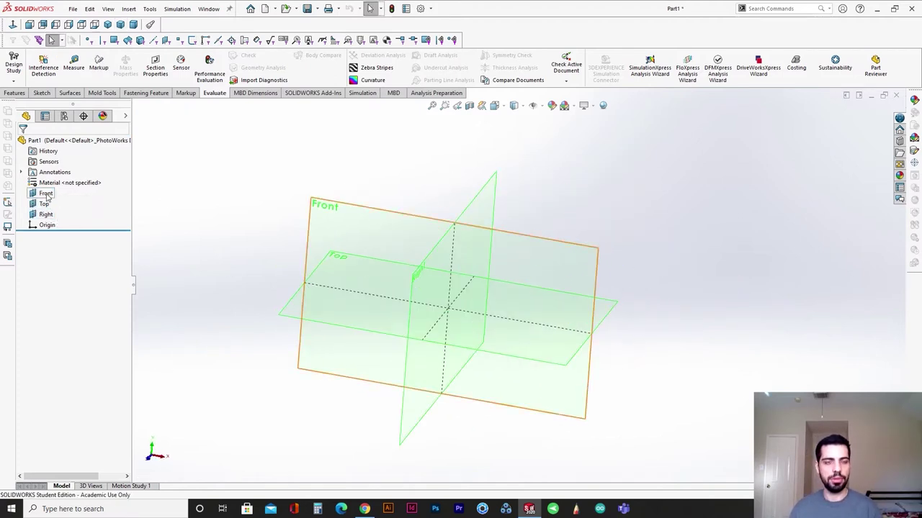
scroll(440, 216, "down", 5)
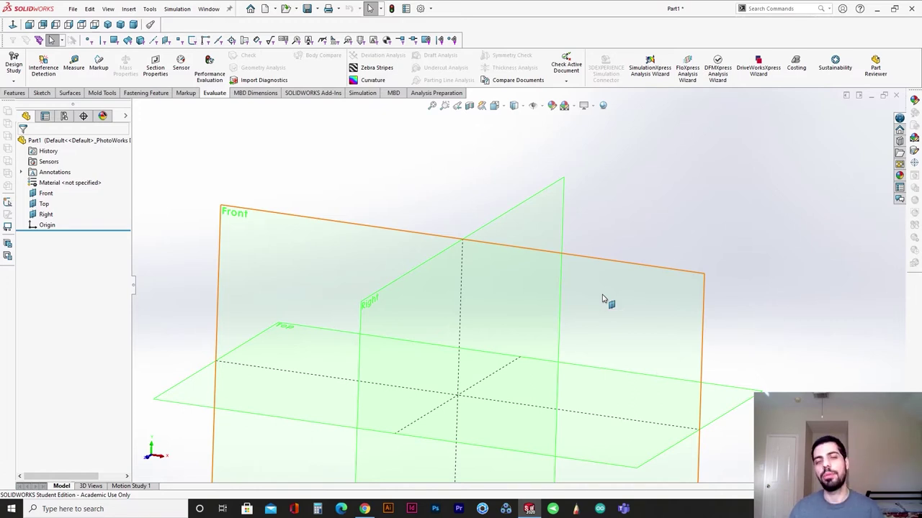
middle_click_drag(576, 319, 532, 306)
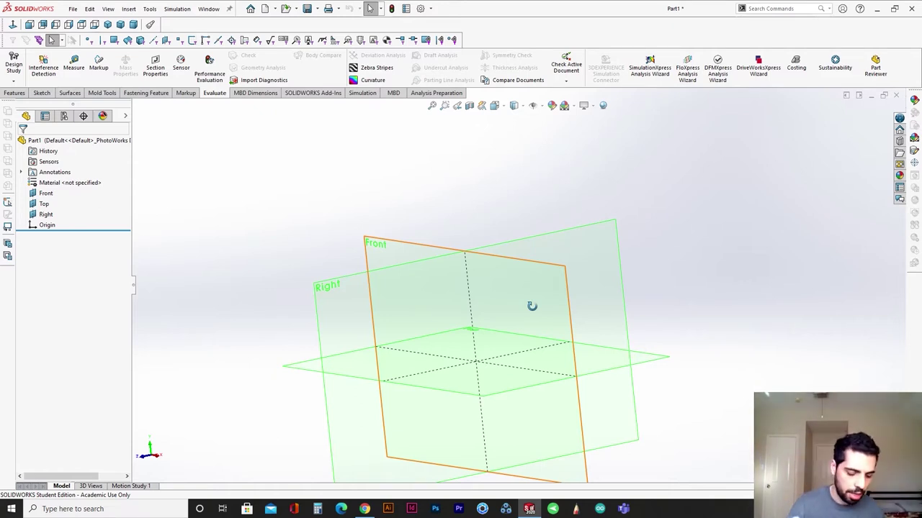
middle_click_drag(670, 311, 595, 292)
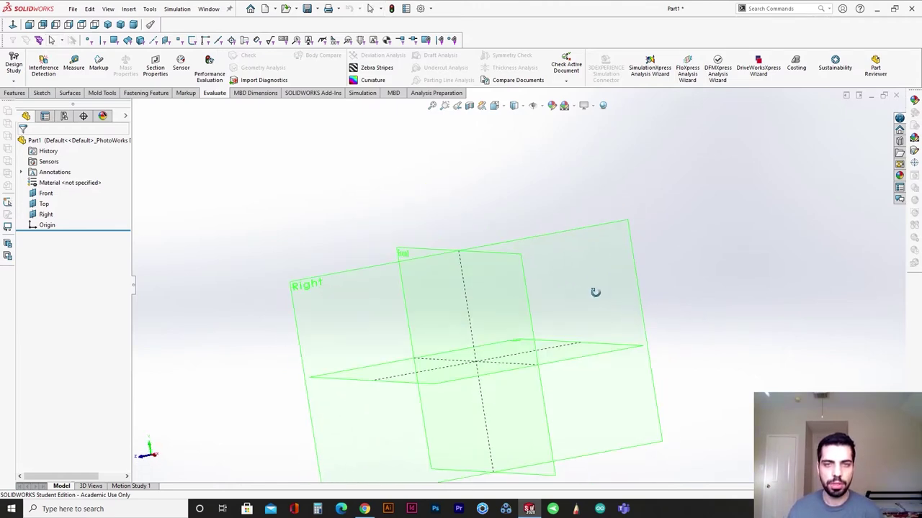
left_click(638, 315)
middle_click_drag(638, 315, 633, 285)
left_click(612, 254)
left_click(650, 224)
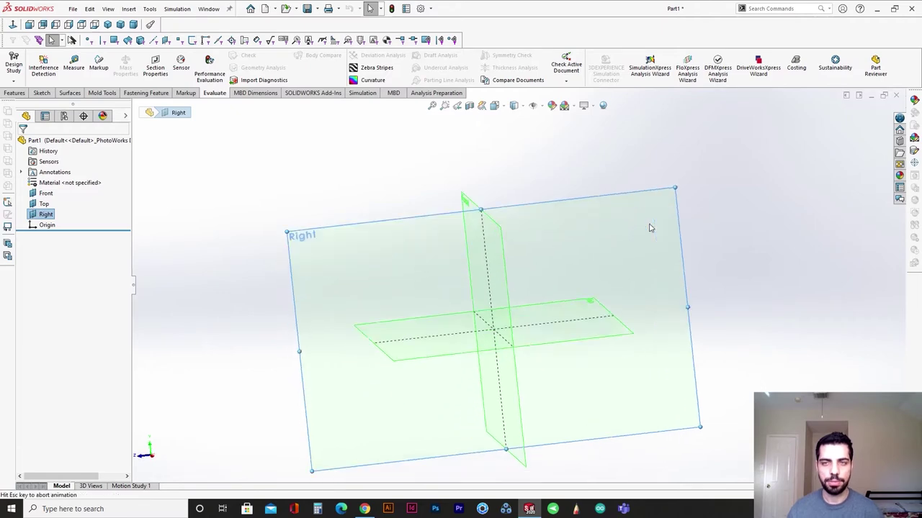
key("space")
left_click(438, 312)
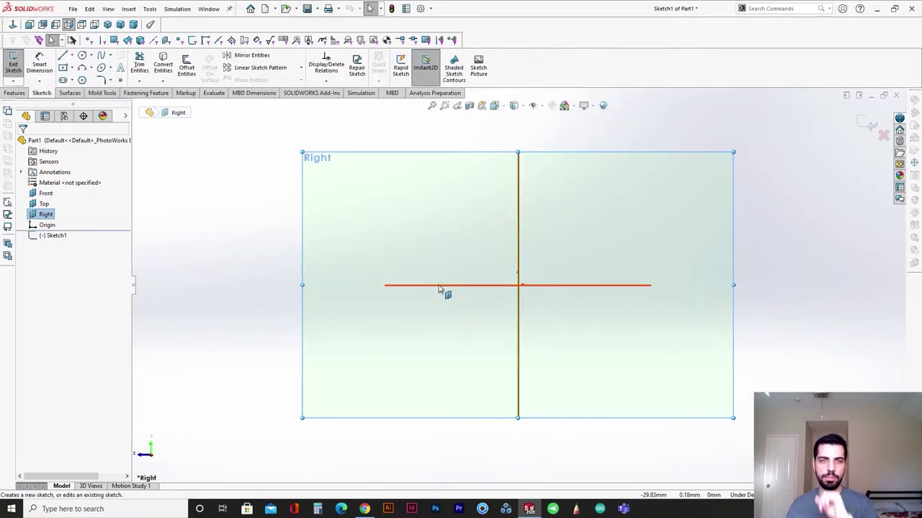
scroll(451, 237, "down", 3)
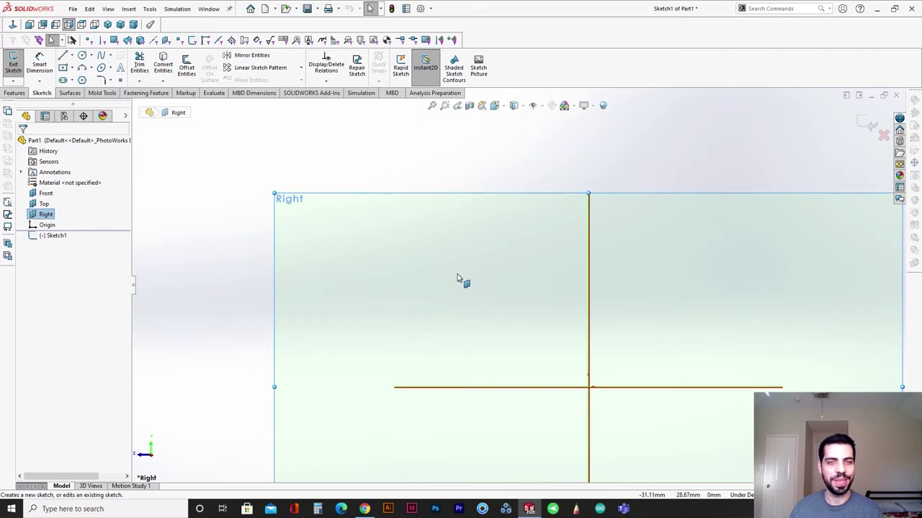
middle_click_drag(618, 324, 468, 296, "ctrl")
middle_click_drag(468, 296, 433, 335)
middle_click_drag(549, 148, 520, 181)
key("space")
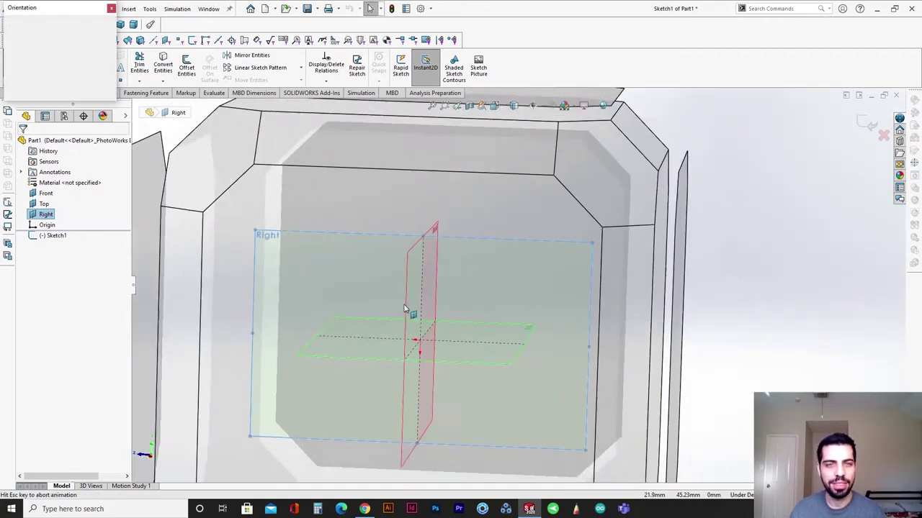
left_click(396, 333)
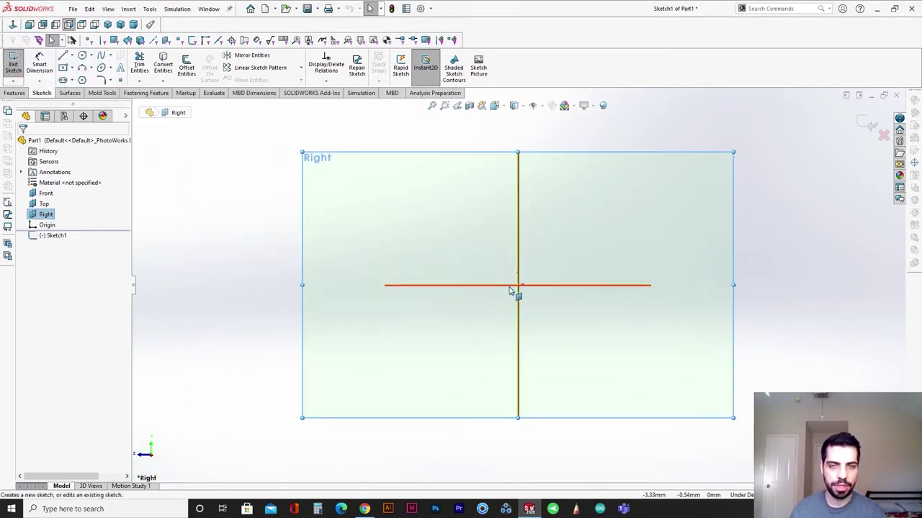
middle_click_drag(500, 286, 520, 325, "ctrl")
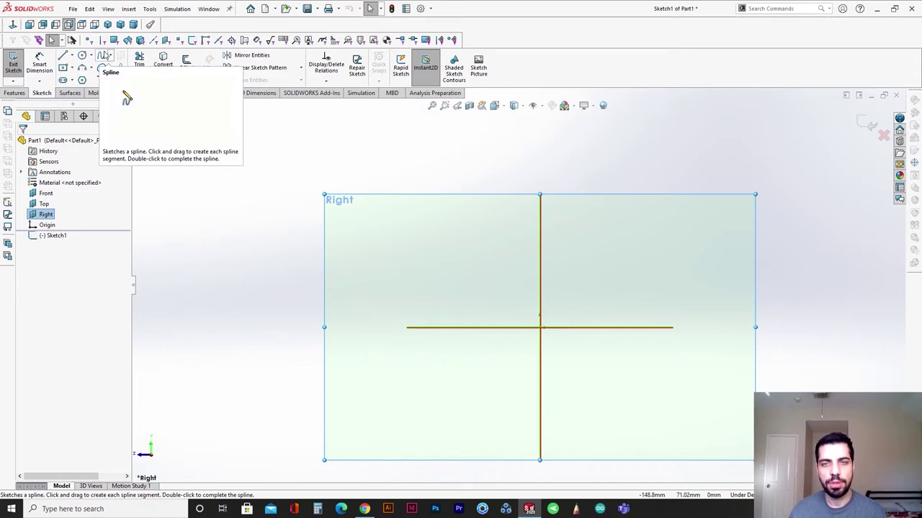
left_click(123, 92)
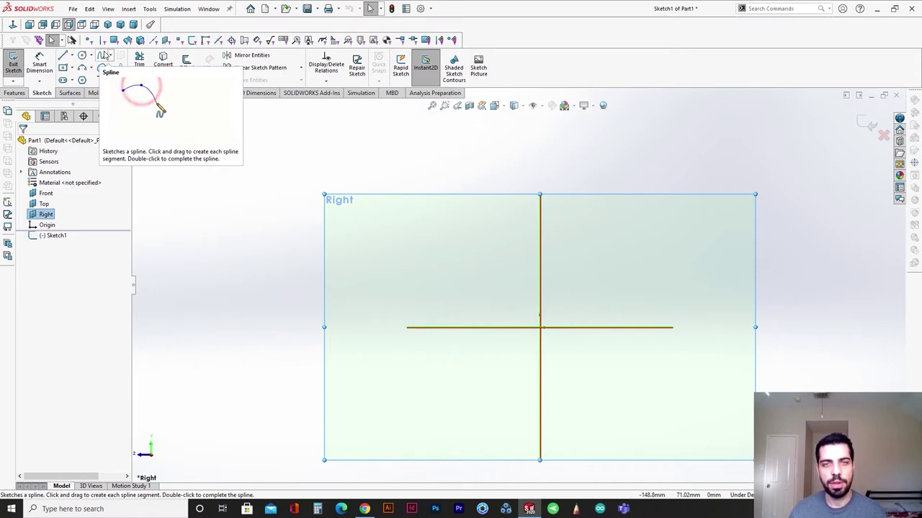
left_click(104, 55)
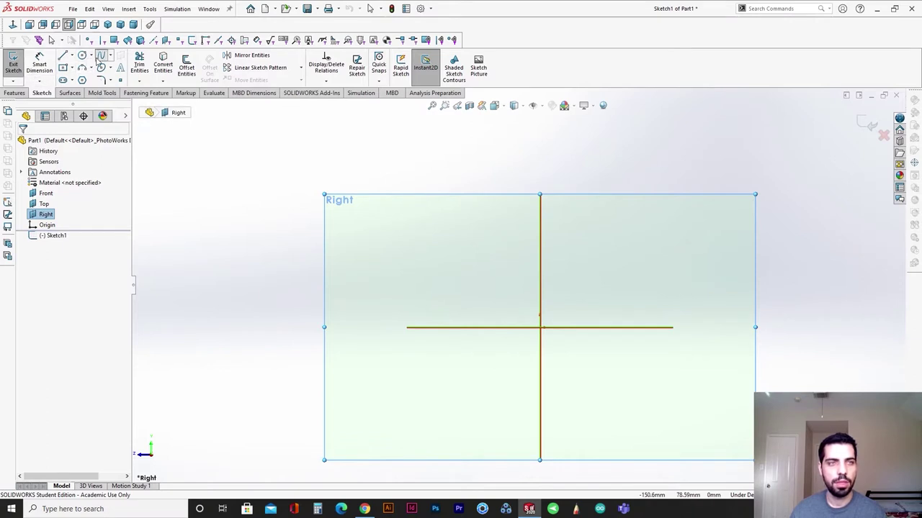
left_click(101, 56)
Extend the displayed borders of the Top and Right planes toward positive Z so both end at about the same position.
left_click(404, 334)
left_click_drag(341, 328, 136, 329)
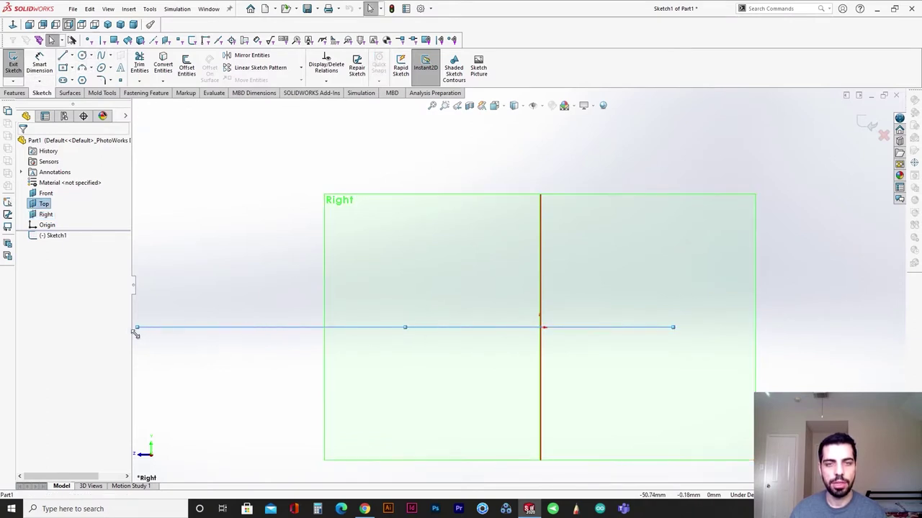
left_click(350, 252)
left_click_drag(324, 328, 136, 342)
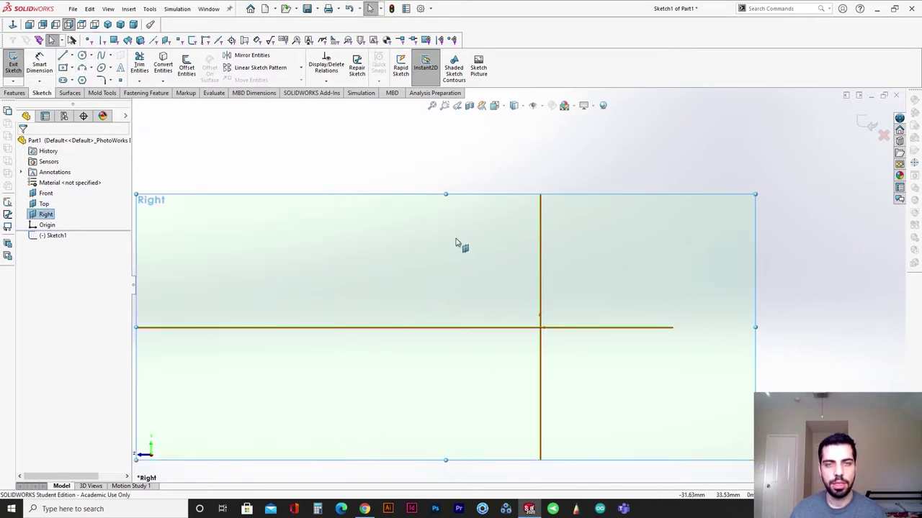
middle_click_drag(461, 245, 580, 267, "ctrl")
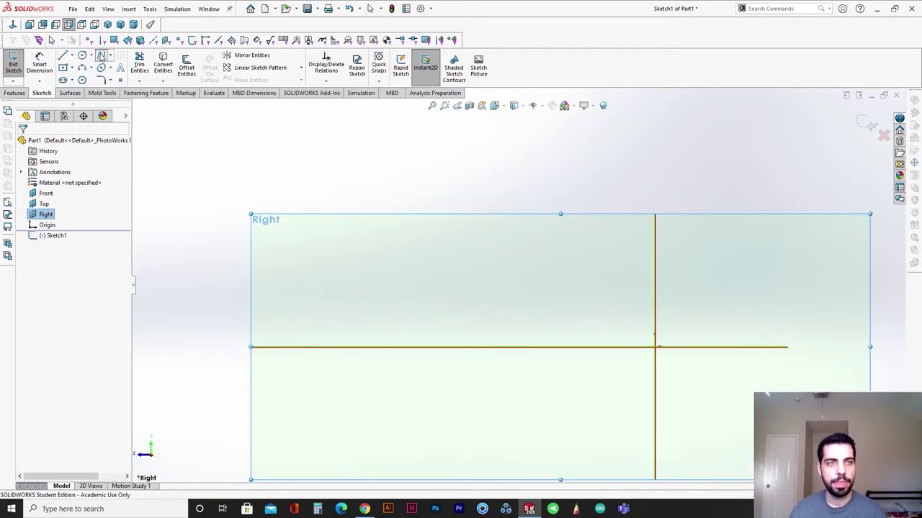
Sketch a closed seven-sided dispenser outline with its base on the Top plane, its nose on the Front plane and a top edge about 85 mm long.
left_click(63, 56)
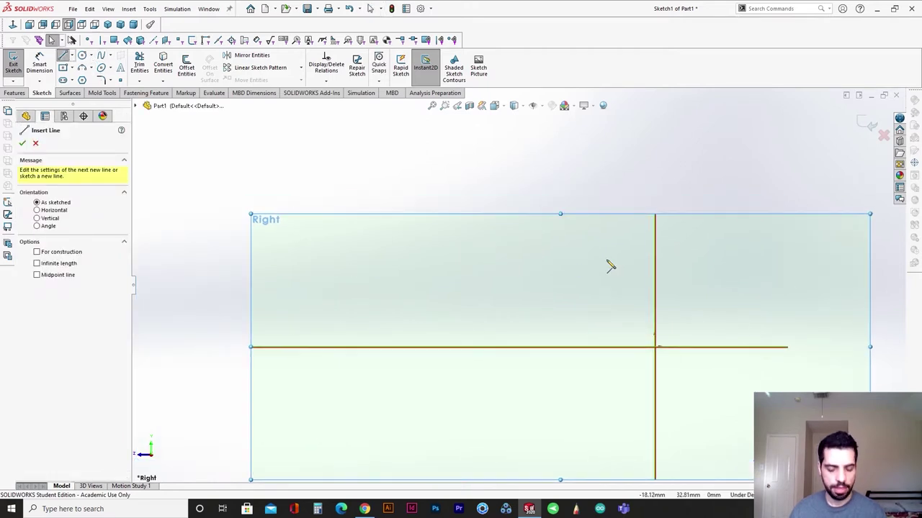
left_click(654, 260)
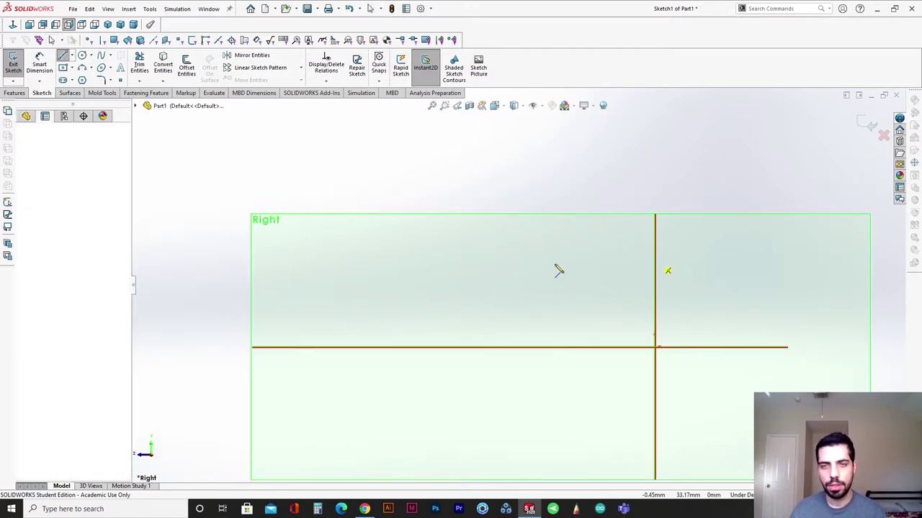
left_click(431, 224)
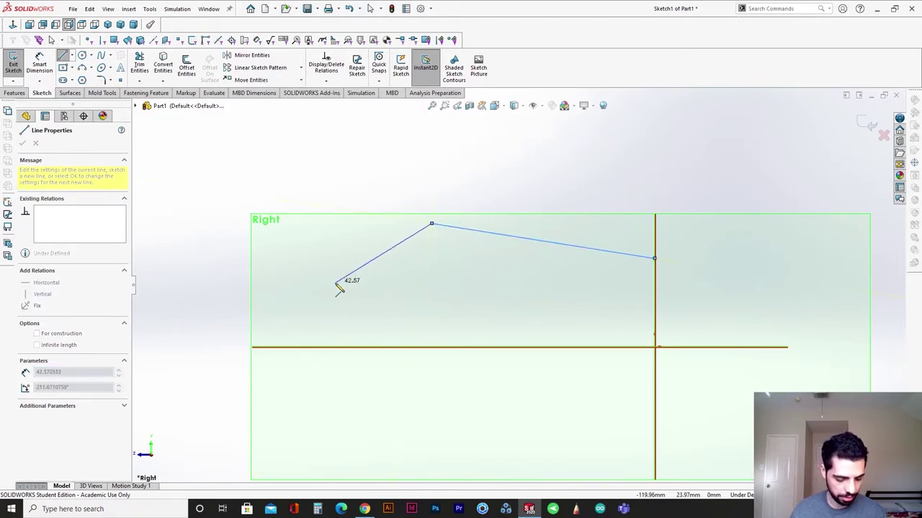
left_click(336, 283)
left_click(311, 347)
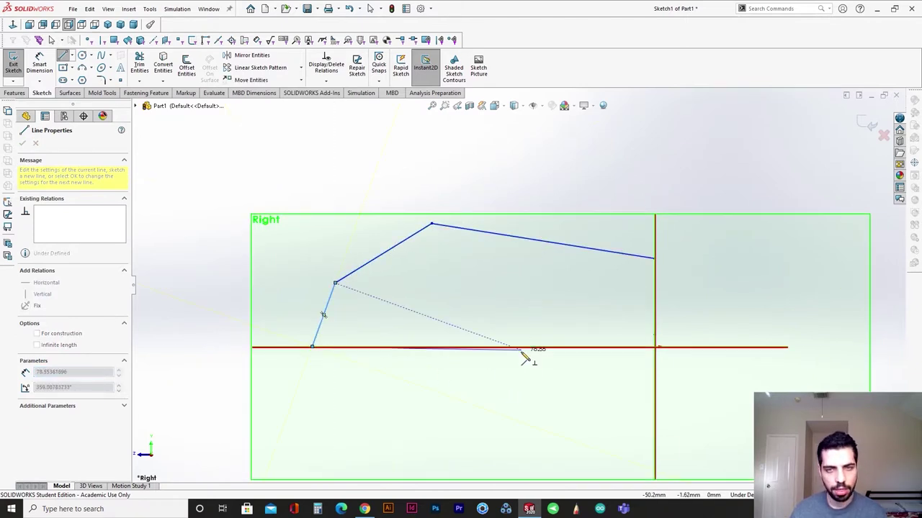
left_click(498, 348)
left_click(485, 300)
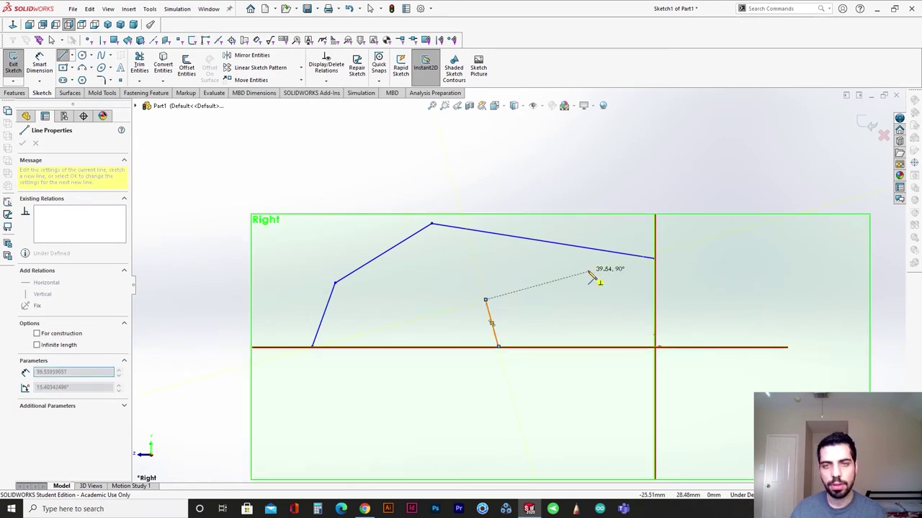
left_click(654, 262)
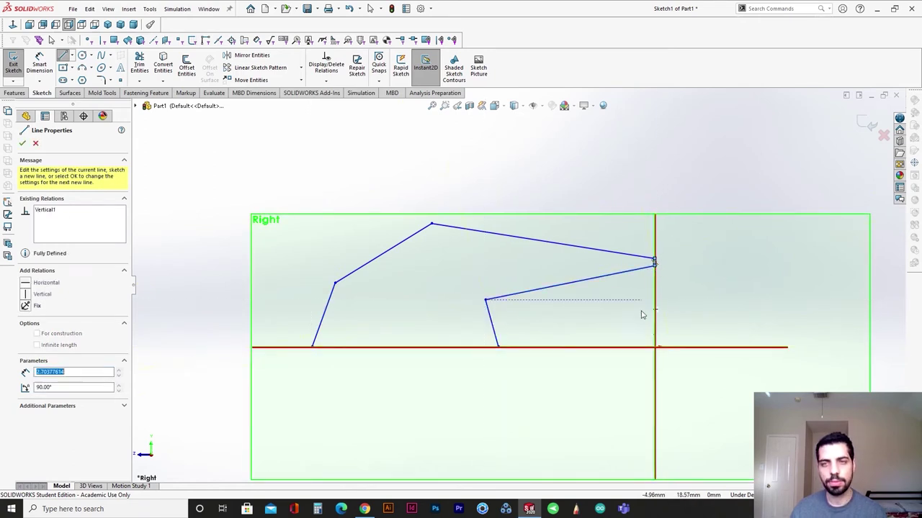
key("Escape")
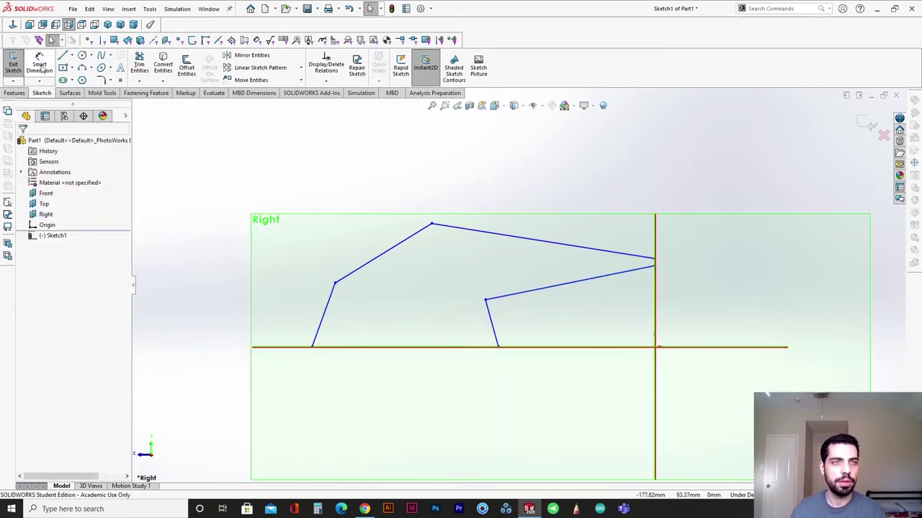
Dimension the sloping top edge running back from the nose to 3 in, aligned with the edge.
left_click(39, 65)
left_click(544, 241)
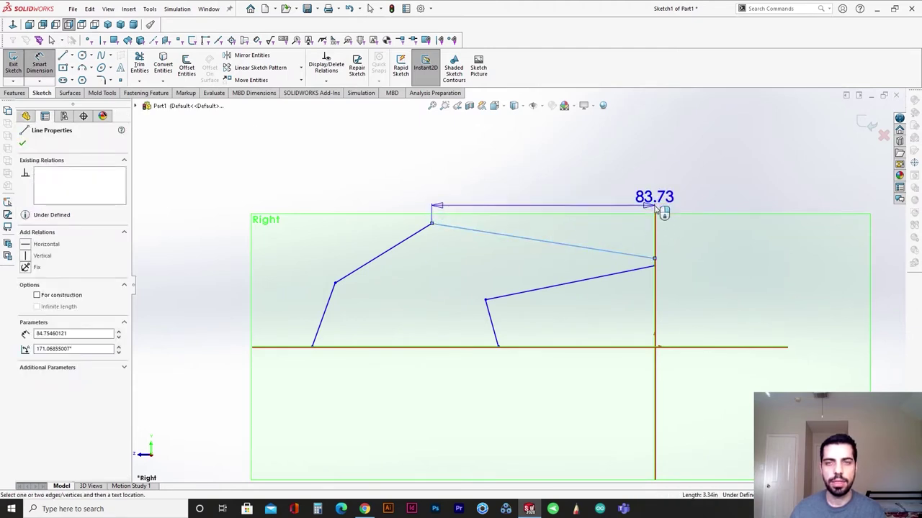
left_click(704, 195)
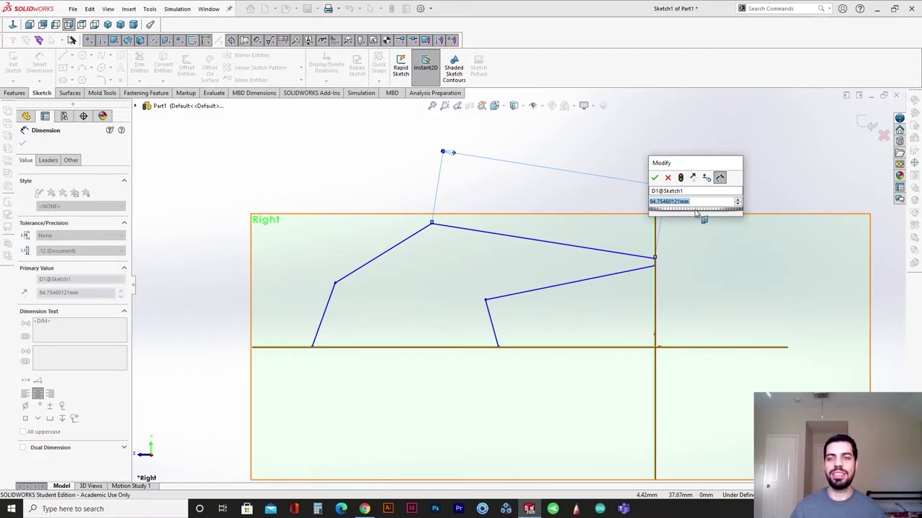
type("3inch")
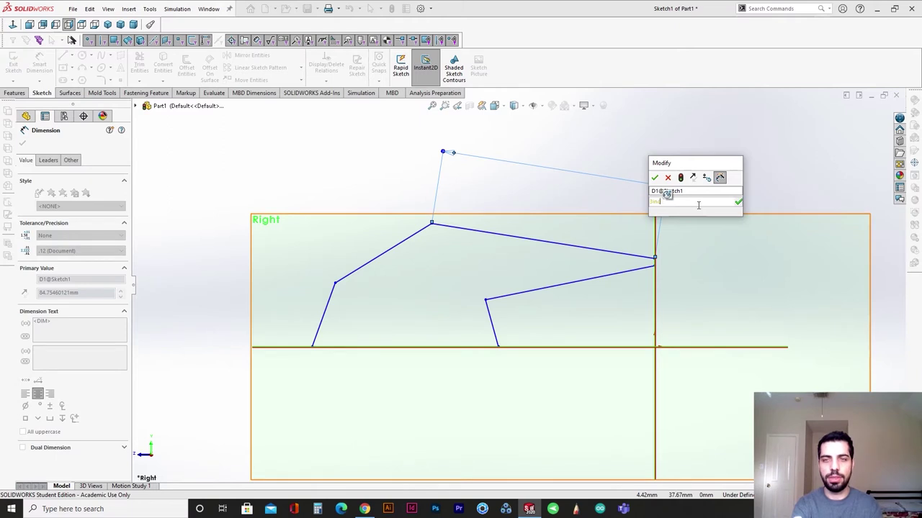
key("Return")
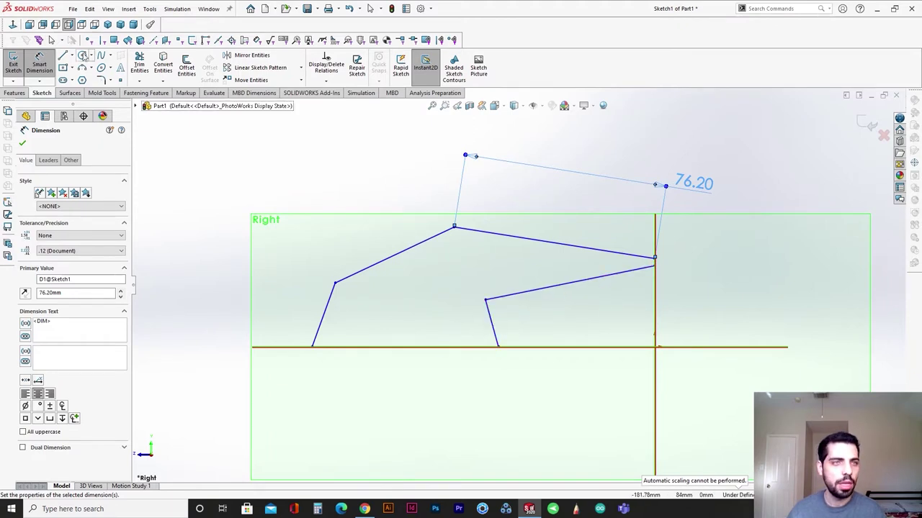
Sketch a circle with a radius of about 14 mm inside the rear body of the outline.
left_click(417, 308)
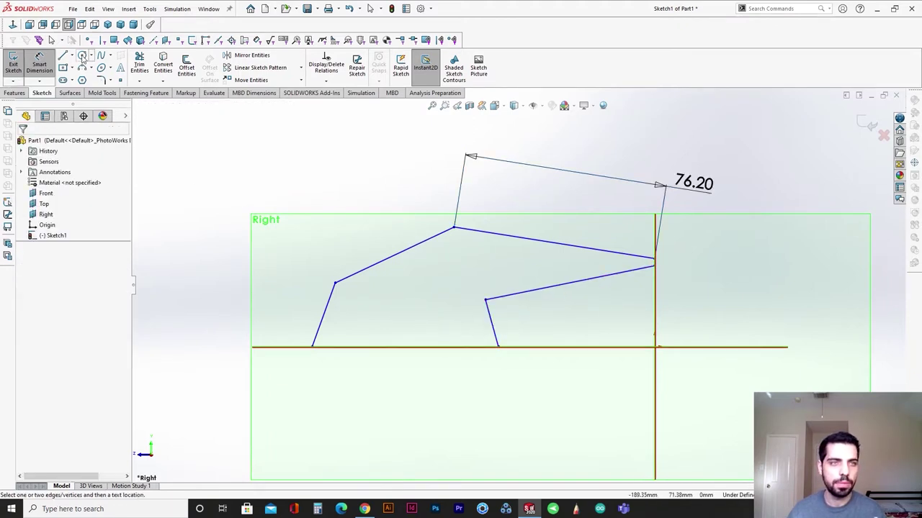
left_click(83, 57)
left_click(411, 309)
left_click(429, 339)
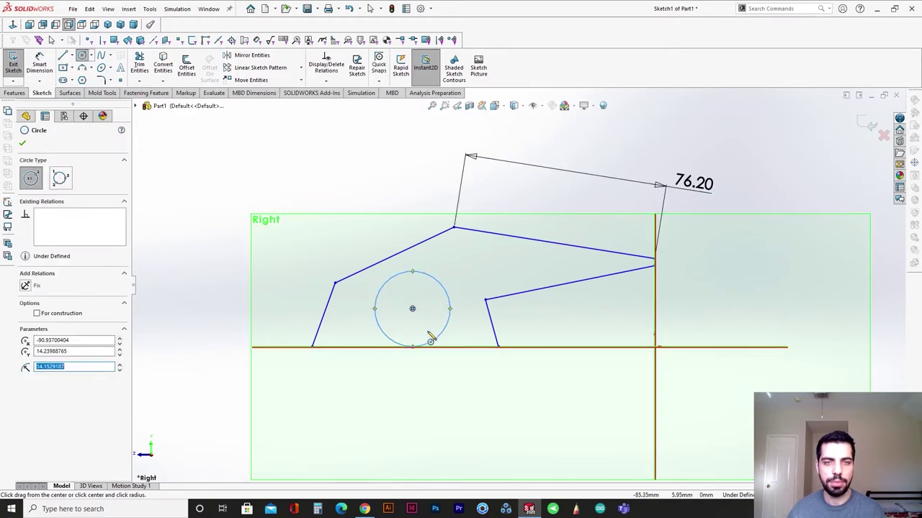
key("Escape")
Calculate 1.5 ÷ 2 in the calculator and set the circle's radius to 0.75 in.
left_click(411, 274)
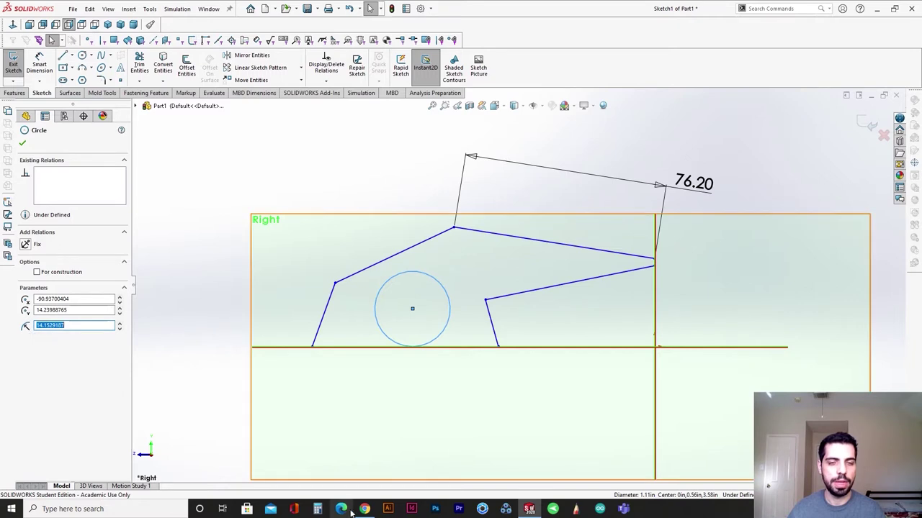
left_click(316, 509)
type("1.5 ÷ 2 =")
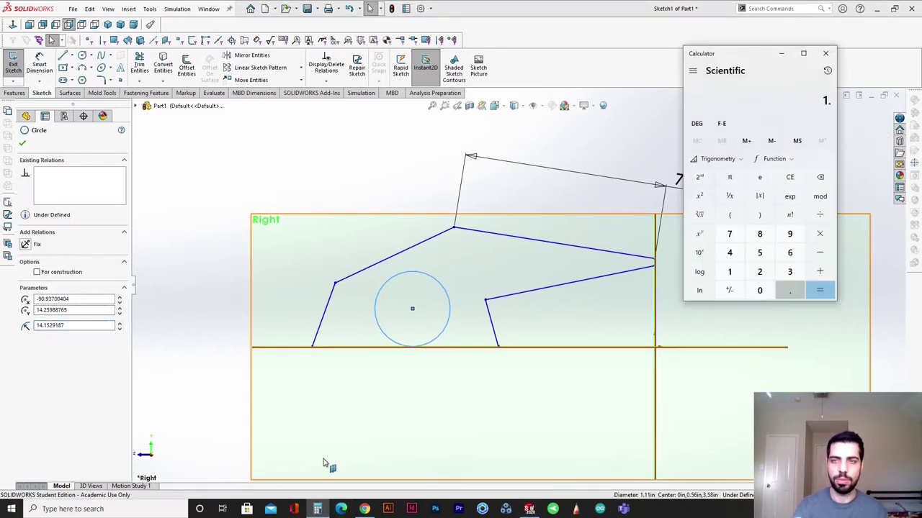
double_click(74, 325)
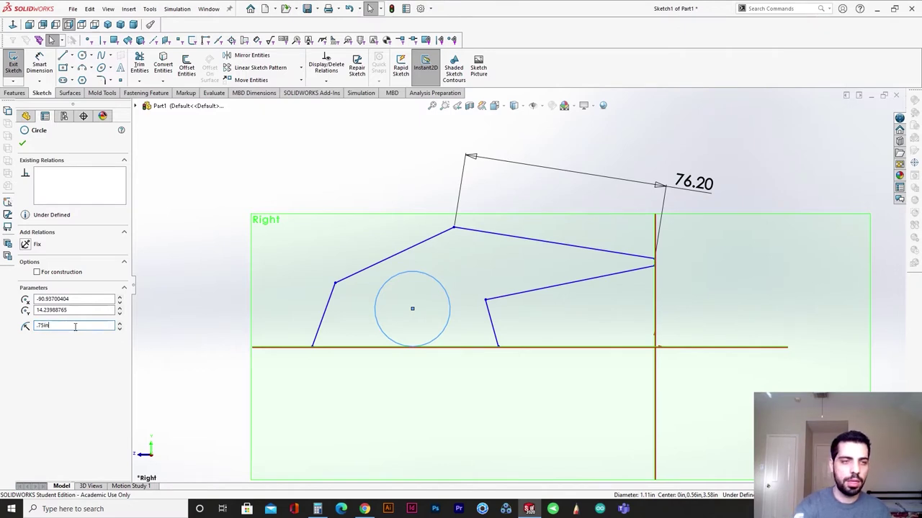
type(".75in")
key("Return")
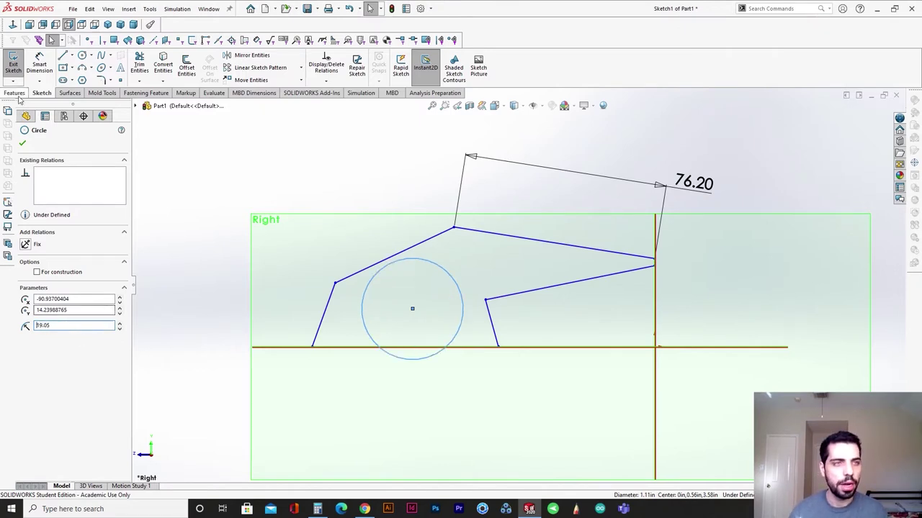
left_click(22, 144)
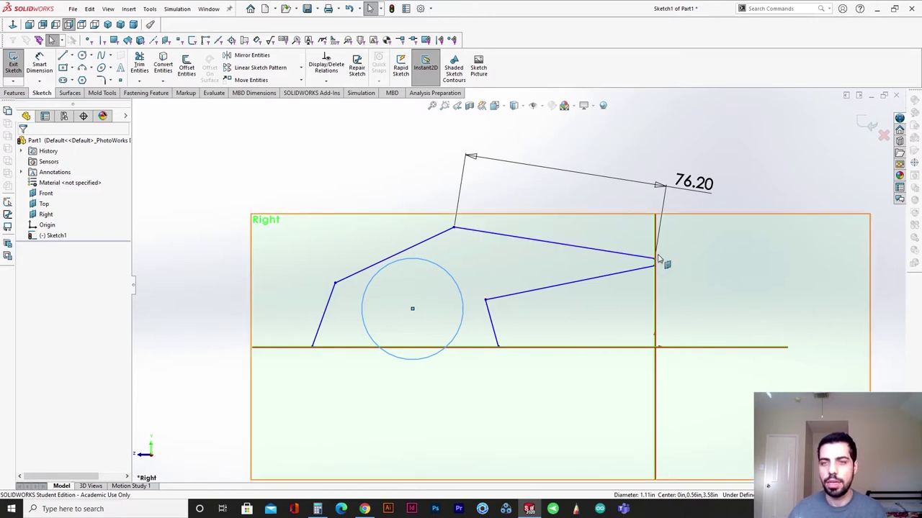
Raise the outline's upper nose, peak and rear corner points and move the circle up to sit above the baseline.
left_click_drag(655, 261, 654, 242)
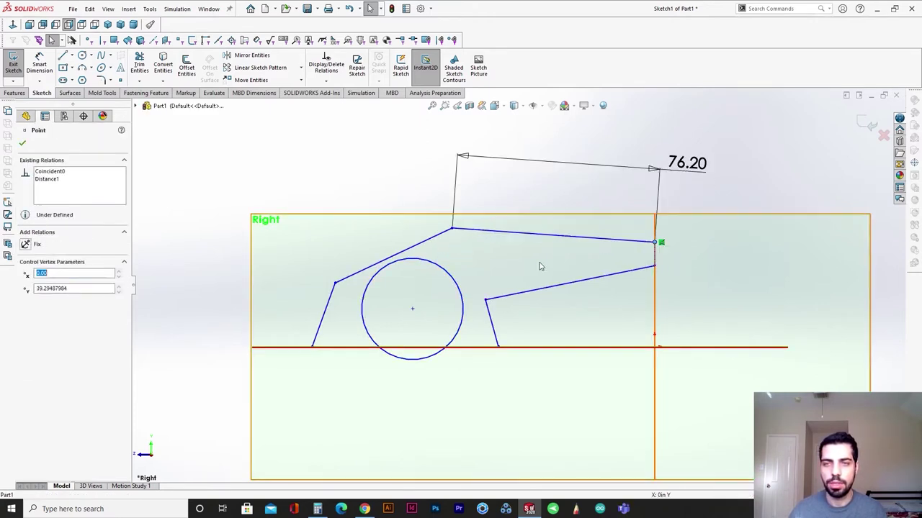
left_click_drag(453, 230, 455, 207)
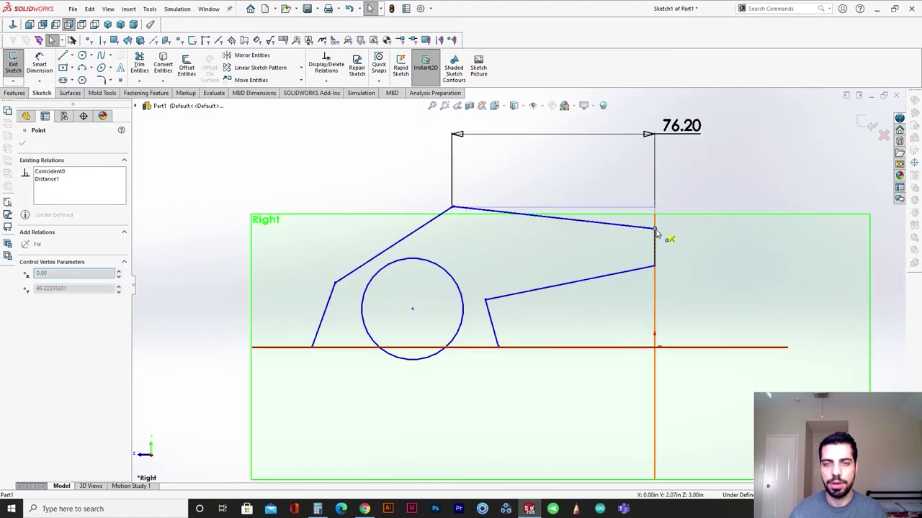
left_click_drag(334, 283, 341, 241)
left_click_drag(412, 311, 412, 293)
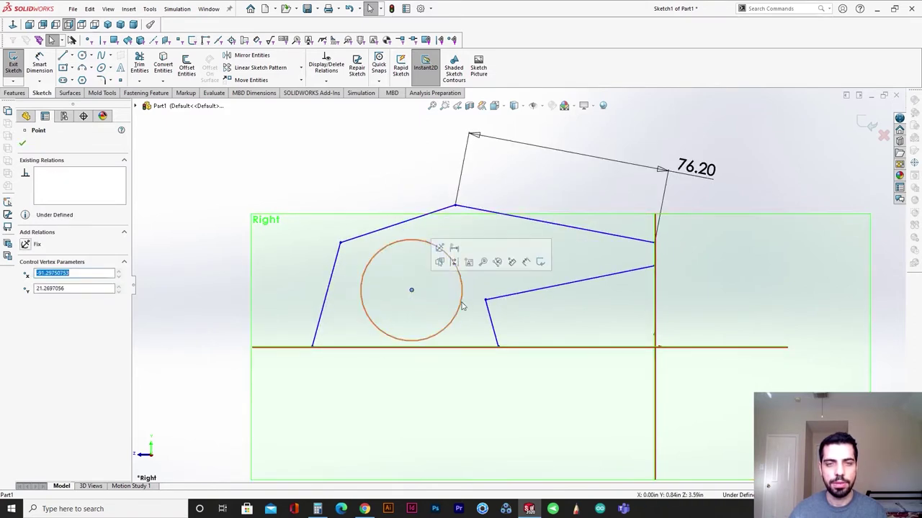
Reshape the arm by raising its inner corner and lower nose point, and put the upper nose point about 40.6 mm above the Top plane.
left_click_drag(486, 301, 481, 282)
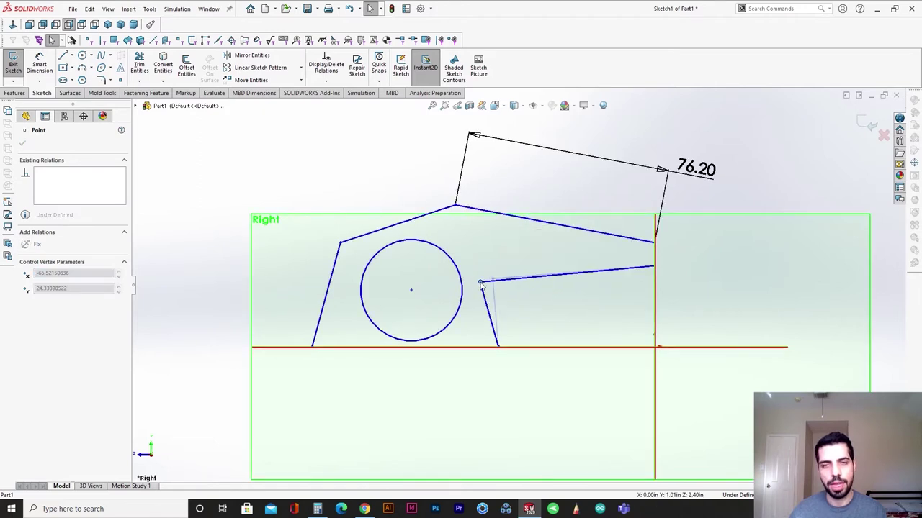
left_click_drag(655, 268, 656, 233)
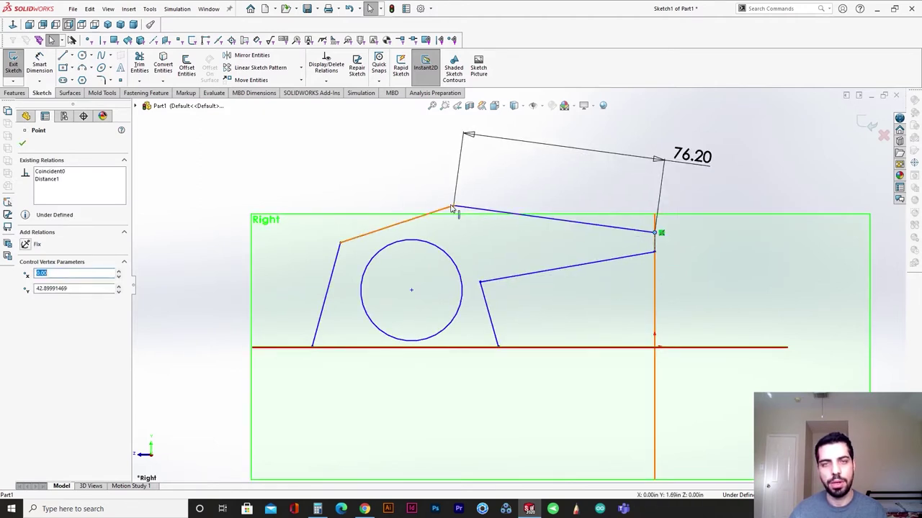
left_click(442, 210)
left_click_drag(444, 224, 432, 215)
left_click(651, 215)
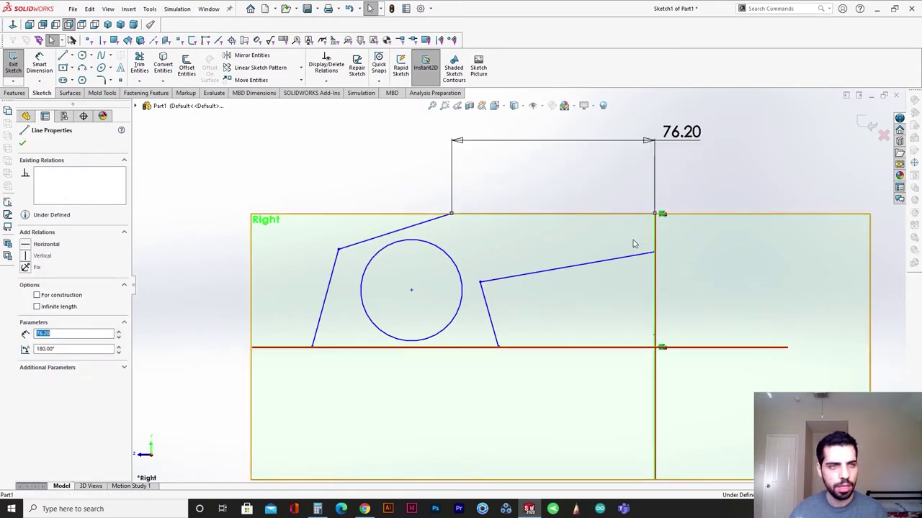
left_click_drag(653, 214, 655, 238)
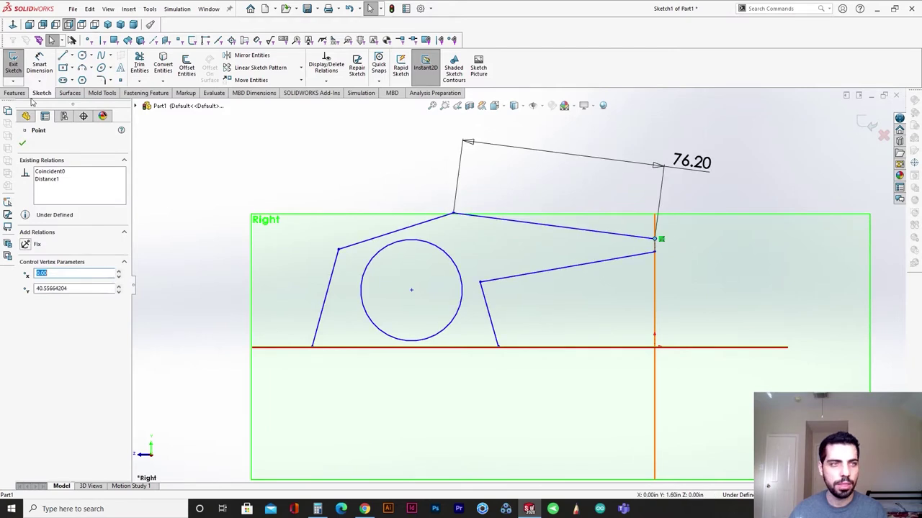
Dimension the short vertical edge at the nose tip to 6.35 mm.
left_click(40, 66)
left_click(655, 238)
left_click(655, 253)
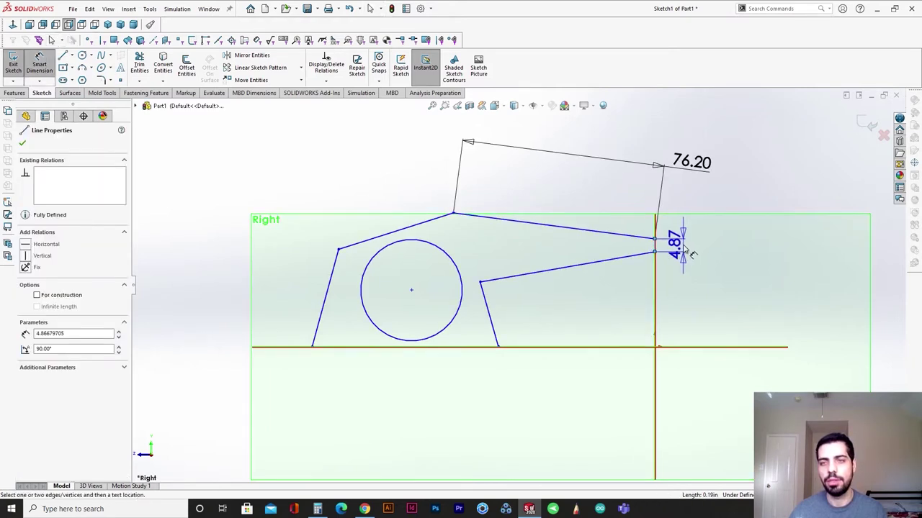
left_click(659, 257)
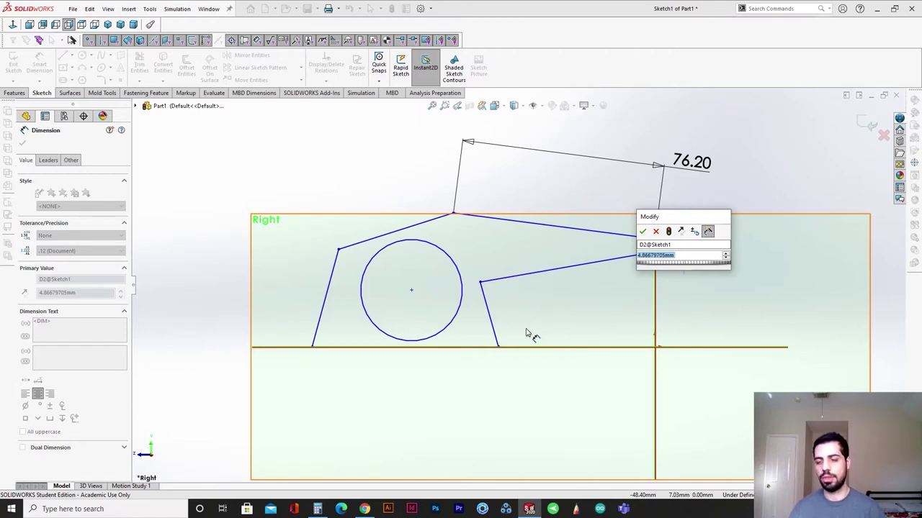
type("6.35")
key("Return")
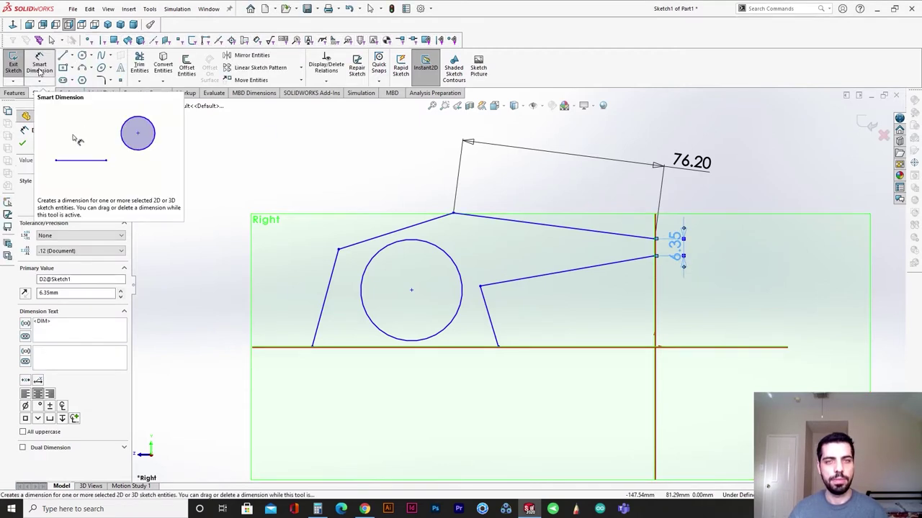
key("Escape")
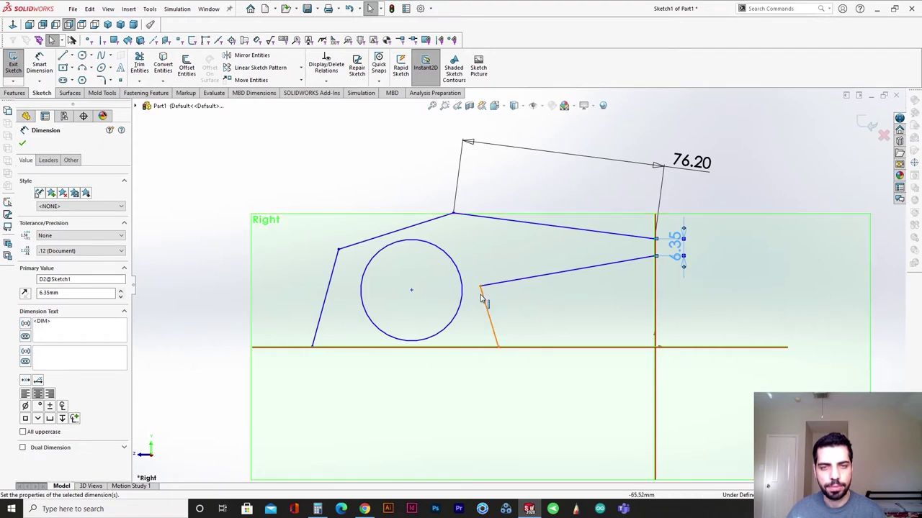
Change the nose tip's vertical dimension to 0.15 in.
double_click(672, 254)
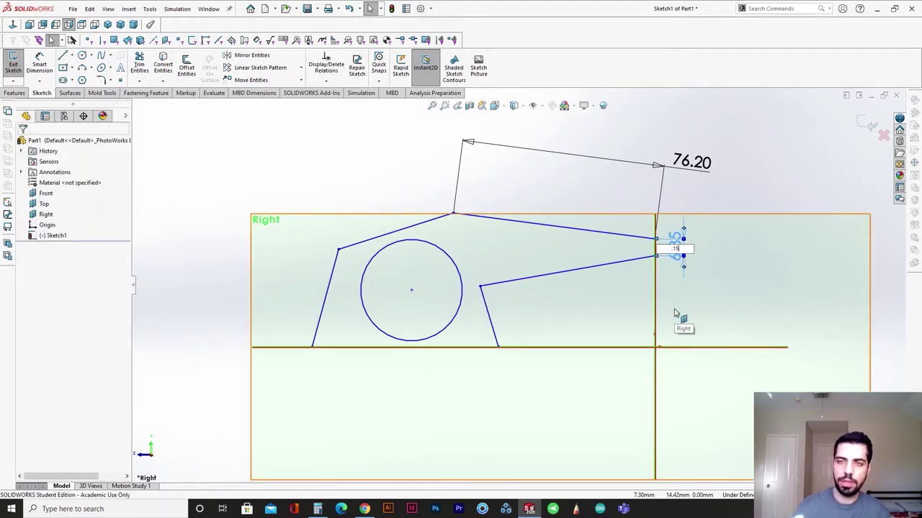
type(".15")
key("Return")
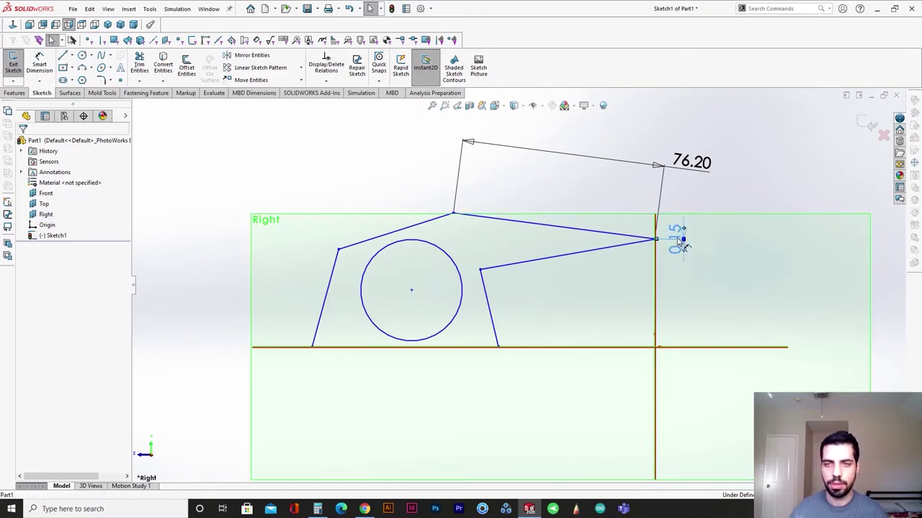
double_click(682, 241)
type(".15in")
key("Return")
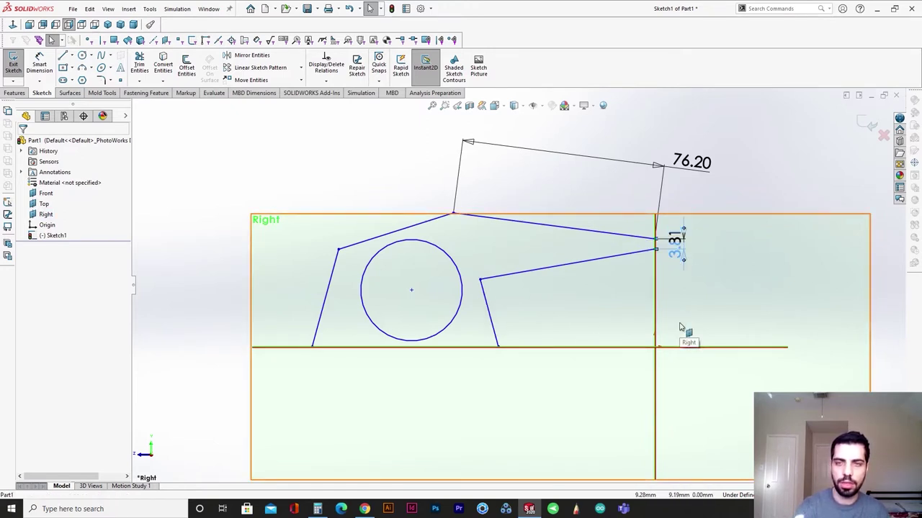
key("Escape")
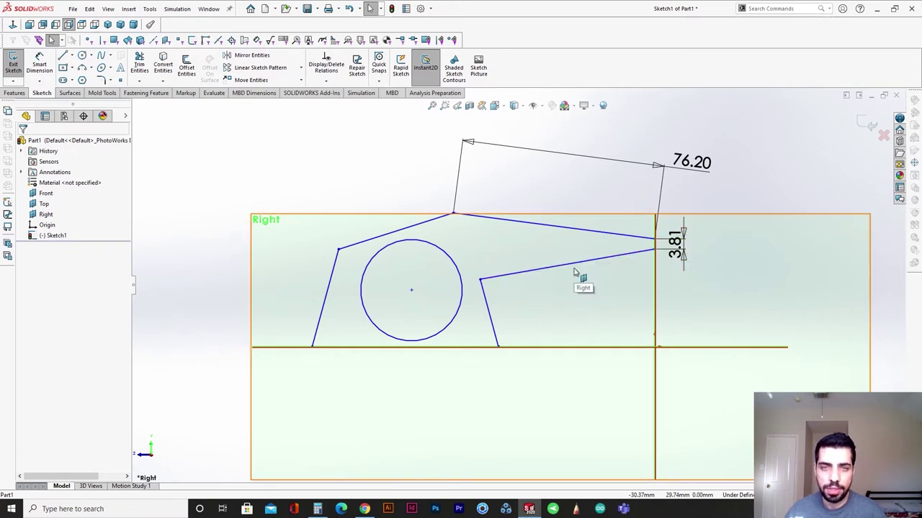
Exit the profile sketch and start a second sketch on the Right plane.
left_click(869, 124)
left_click(815, 276)
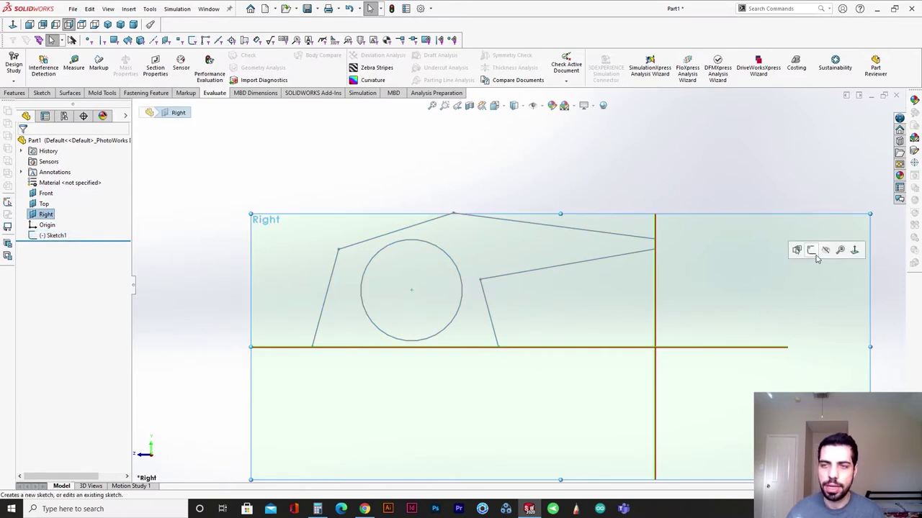
left_click(812, 252)
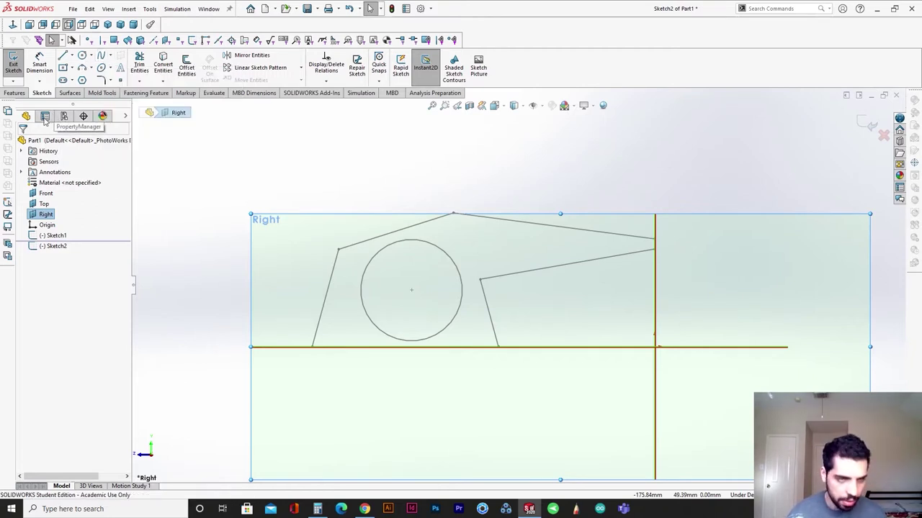
Sketch a four-point spline from the upper nose point over the peak and rear corner to the rear base, and pull its rear-corner point inward.
left_click(100, 55)
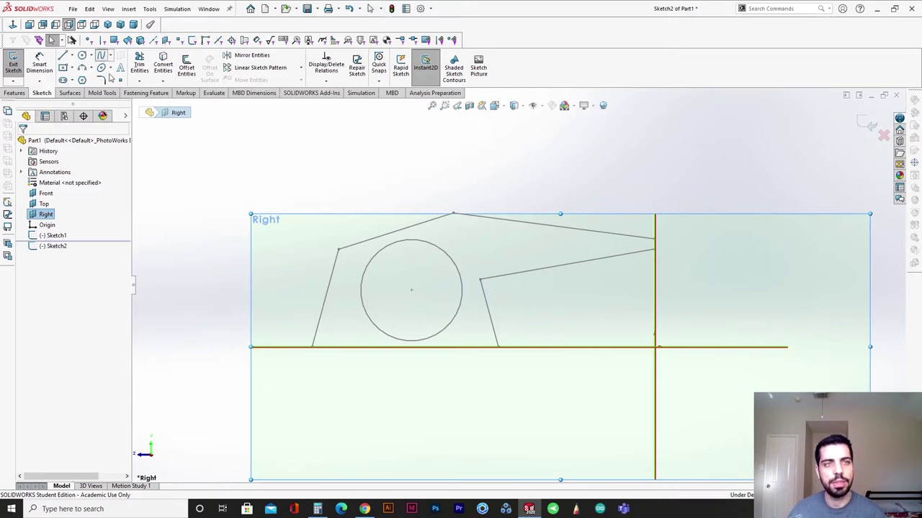
left_click(654, 240)
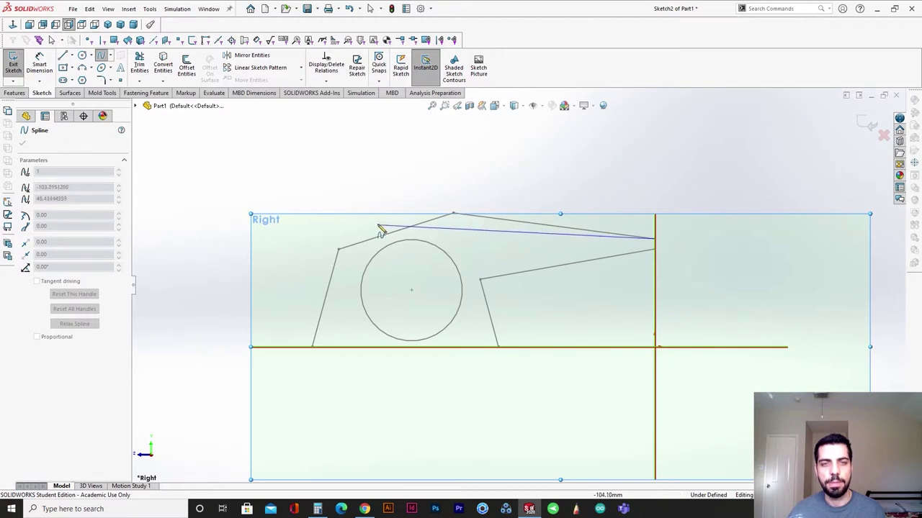
left_click(453, 215)
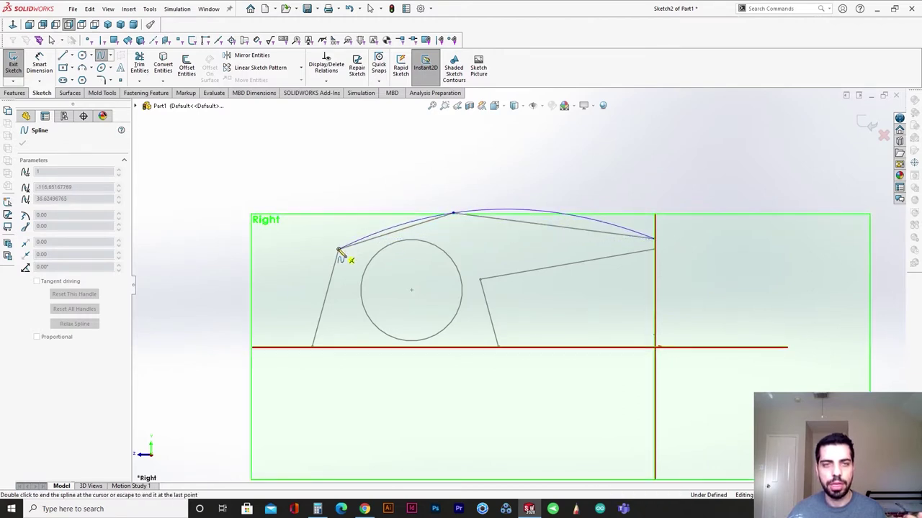
left_click(339, 249)
left_click(312, 348)
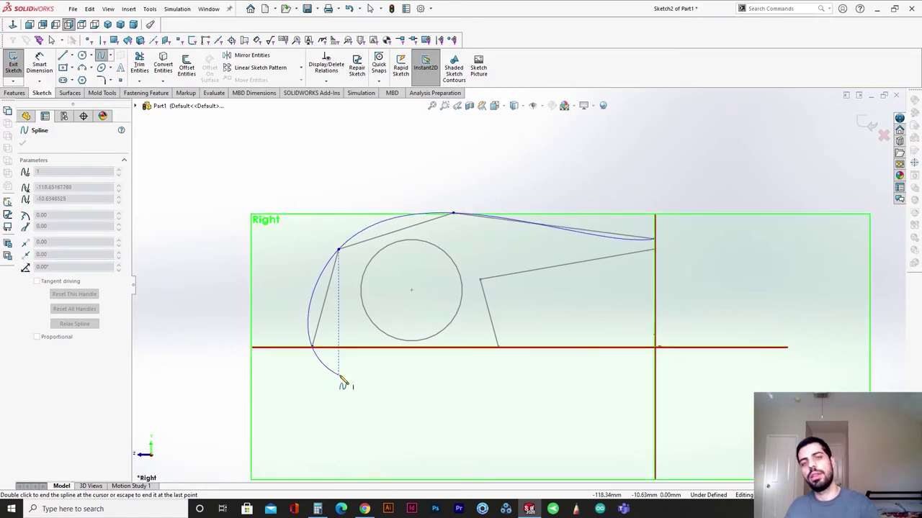
key("Escape")
left_click(339, 250)
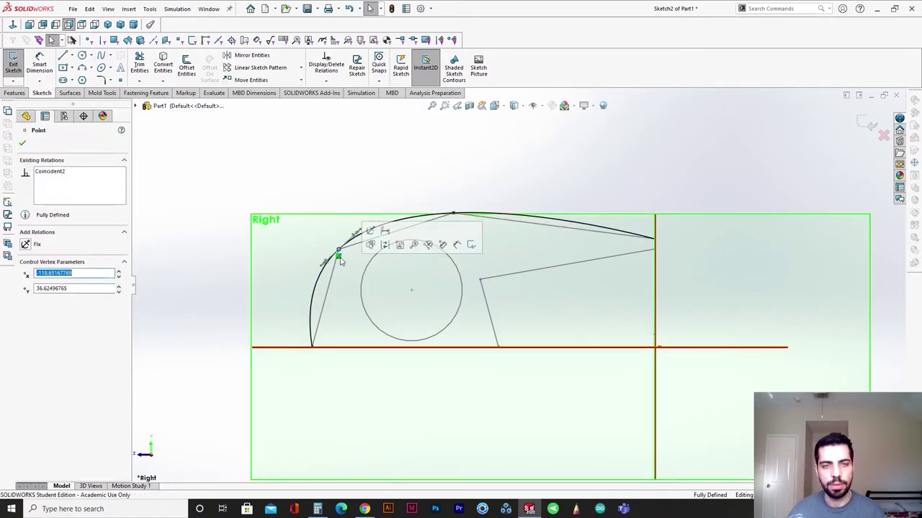
mouse_move(338, 251)
left_mouse_down()
mouse_move(354, 249)
mouse_move(340, 269)
left_mouse_up()
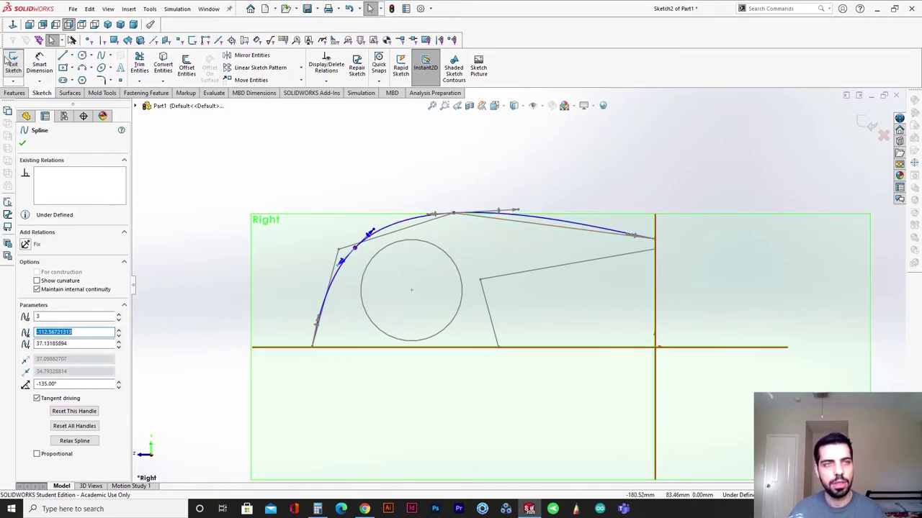
Draw a line from the layout's peak to the upper nose point and trim away the spline portion above it.
left_click(63, 55)
left_click(454, 214)
left_click(654, 238)
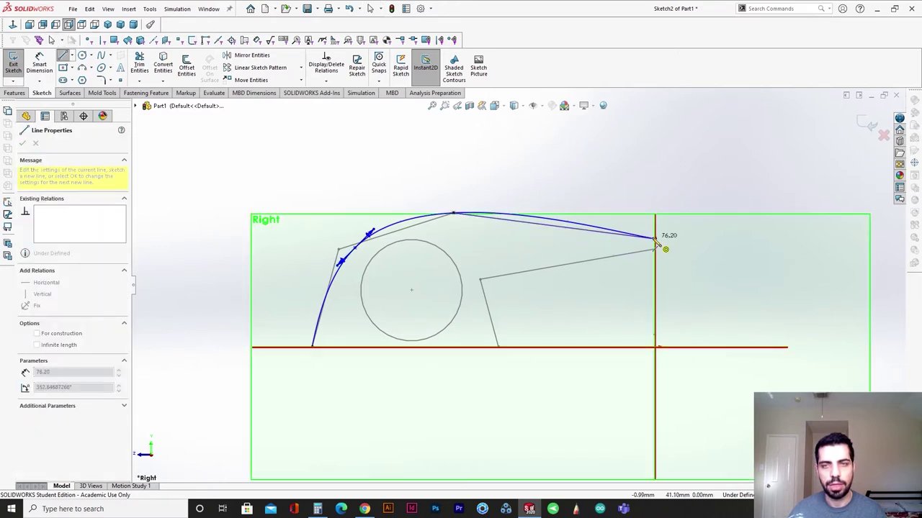
key("Escape")
left_click(139, 67)
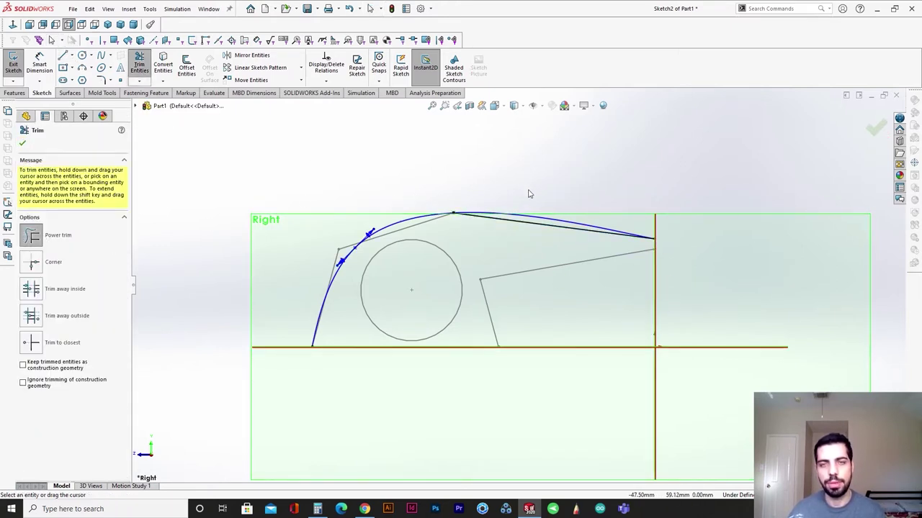
mouse_move(526, 181)
left_mouse_down()
mouse_move(531, 213)
mouse_move(518, 217)
left_mouse_up()
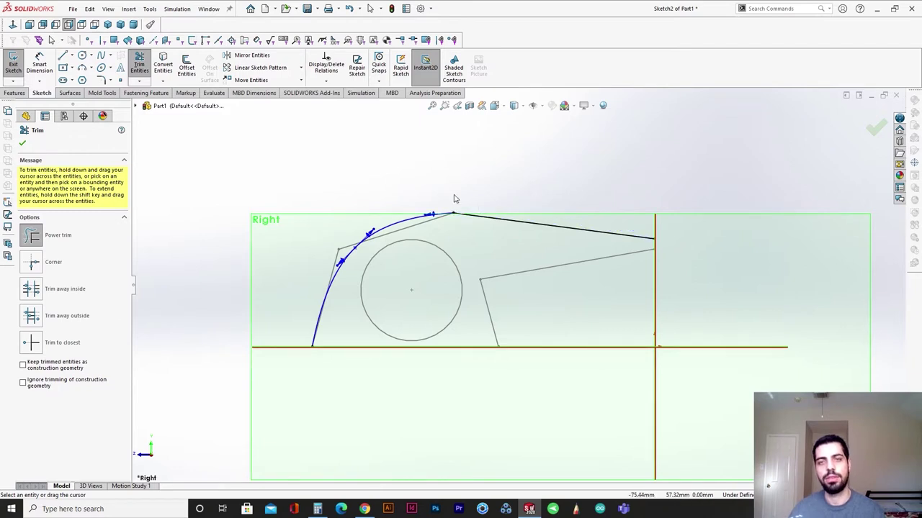
key("Escape")
Make the remaining rear spline tangent to the straight top line at the peak.
left_click(409, 223)
scroll(440, 212, "down", 6)
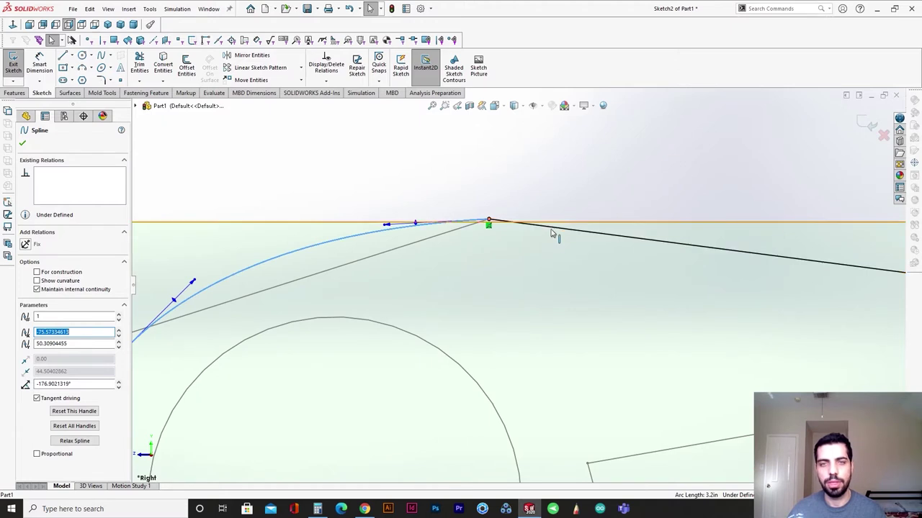
left_click(545, 227, "ctrl")
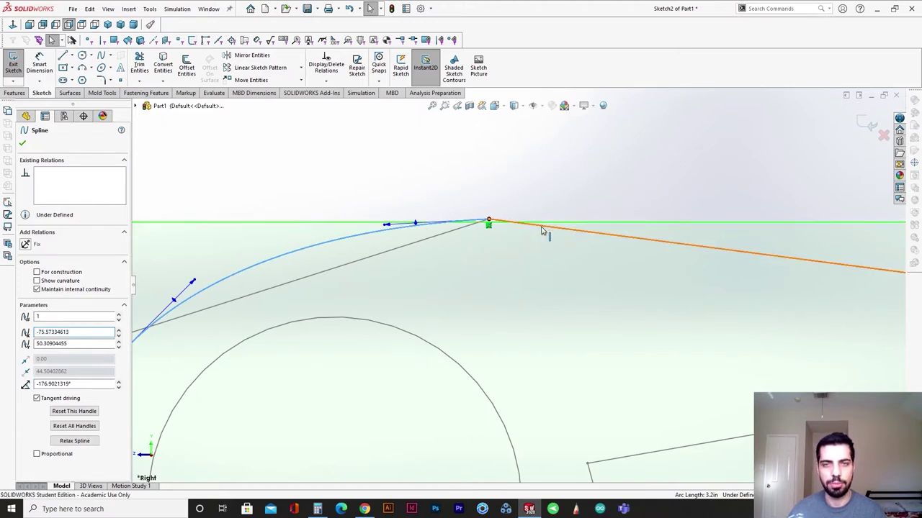
left_click(27, 311)
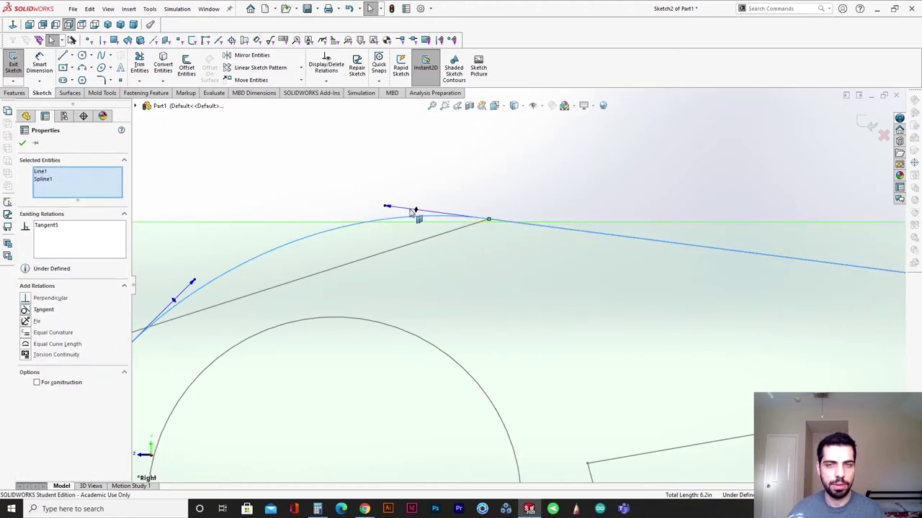
Shorten the rear spline's tangency handle at the peak to tighten the curve there.
left_click(358, 215)
left_click_drag(386, 207, 431, 213)
left_click(389, 181)
scroll(416, 298, "up", 5)
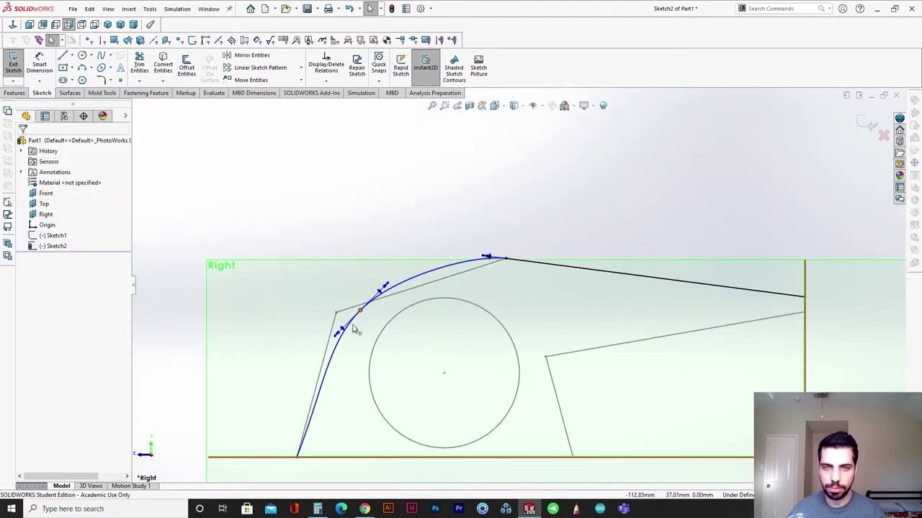
Align the rear spline's base tangent with the layout's rear edge and raise its middle point to about 38.6 mm above the Top plane.
mouse_move(353, 327)
left_mouse_down()
mouse_move(343, 321)
mouse_move(360, 322)
mouse_move(361, 312)
left_mouse_up()
middle_click_drag(361, 434, 368, 346, "ctrl")
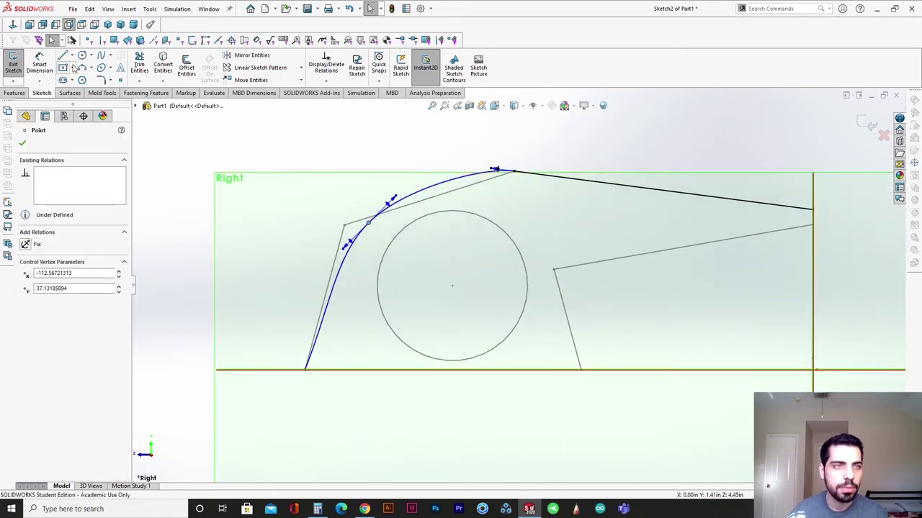
left_click(305, 370)
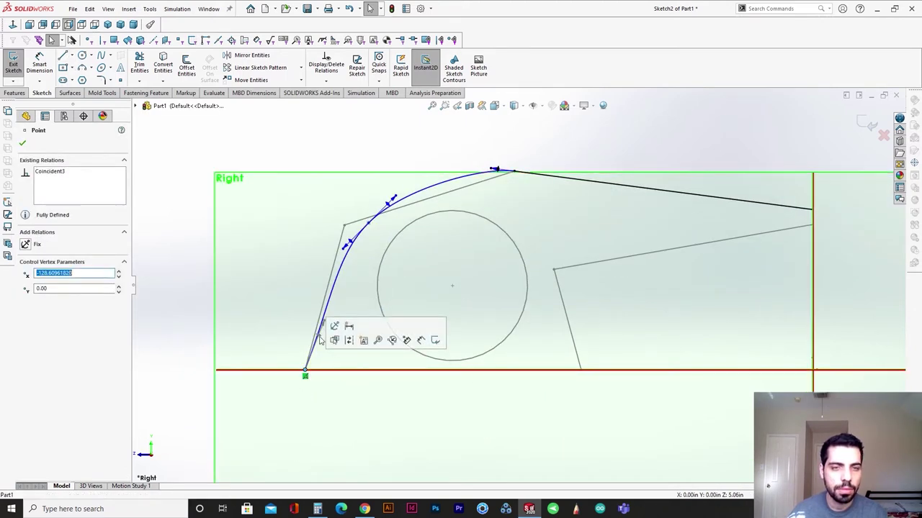
left_click_drag(320, 340, 315, 339)
middle_click_drag(454, 334, 372, 376, "ctrl")
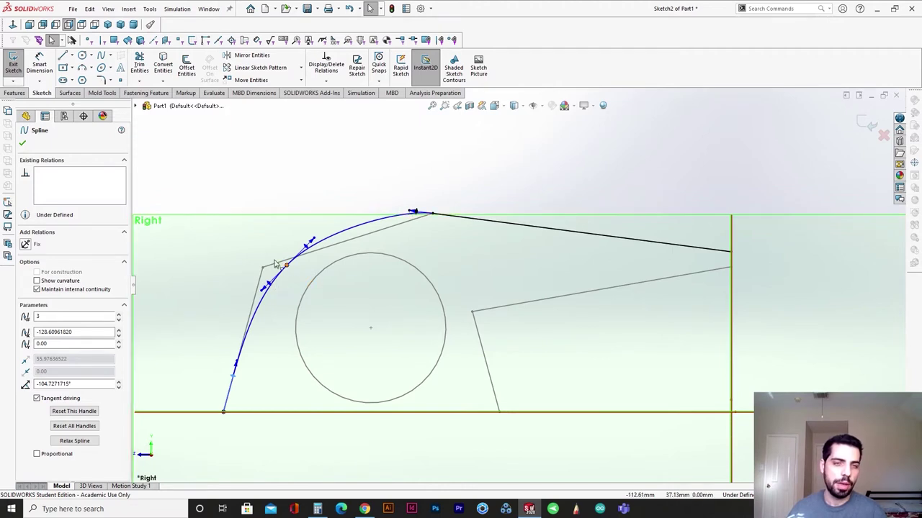
mouse_move(287, 264)
left_mouse_down()
mouse_move(276, 251)
mouse_move(294, 268)
mouse_move(286, 260)
mouse_move(314, 237)
left_mouse_up()
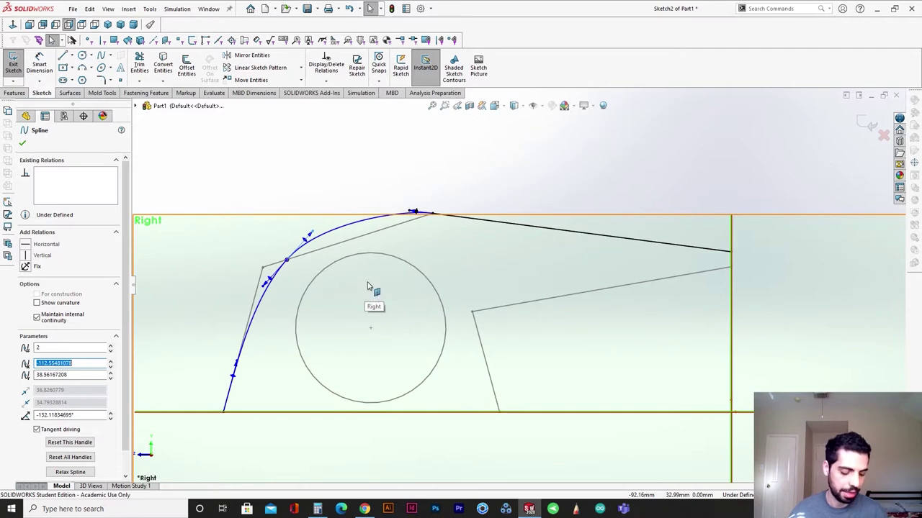
Sketch a short slanted line about 5.7 mm long from the upper nose point back to the arm's lower layout edge.
left_click(64, 56)
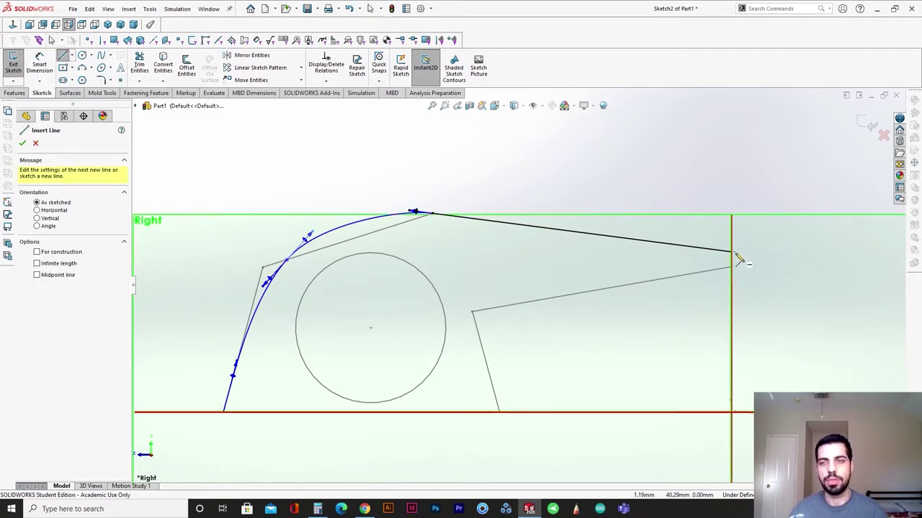
left_click(724, 268)
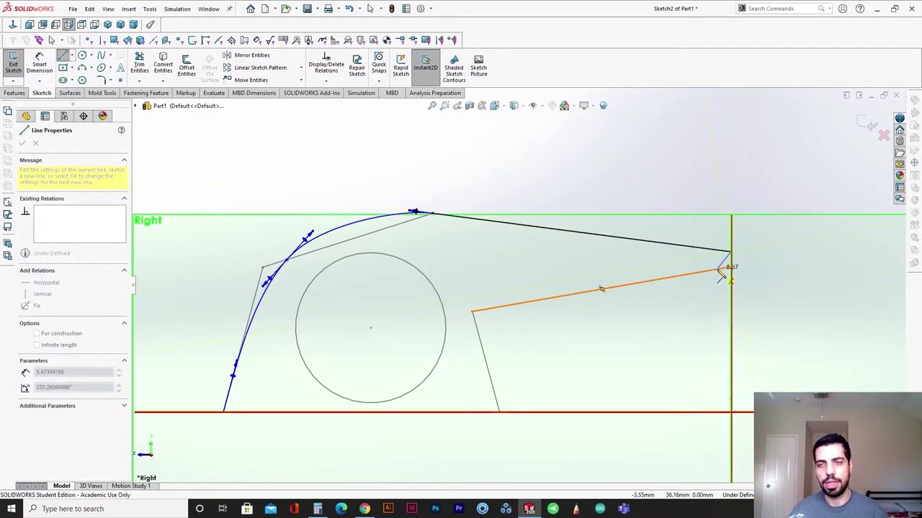
key("Escape")
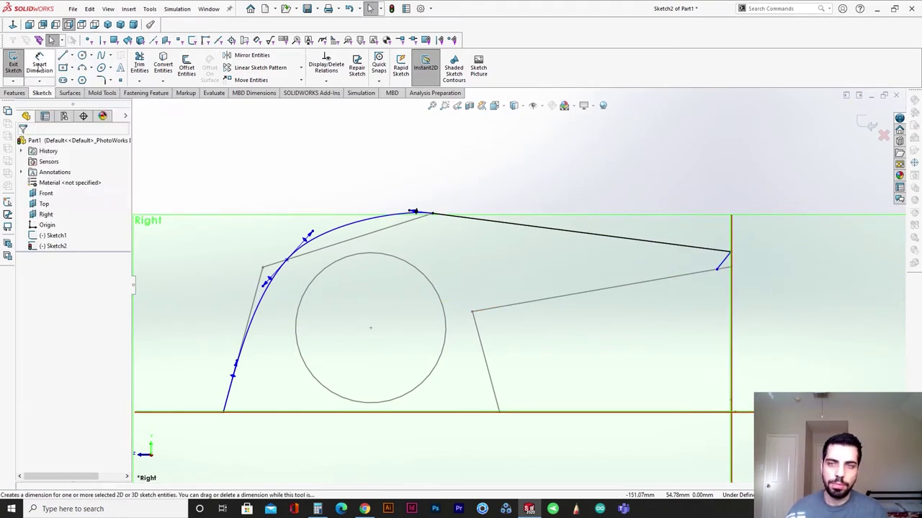
Dimension the short slanted nose line at 45° to the vertical plane.
left_click(39, 63)
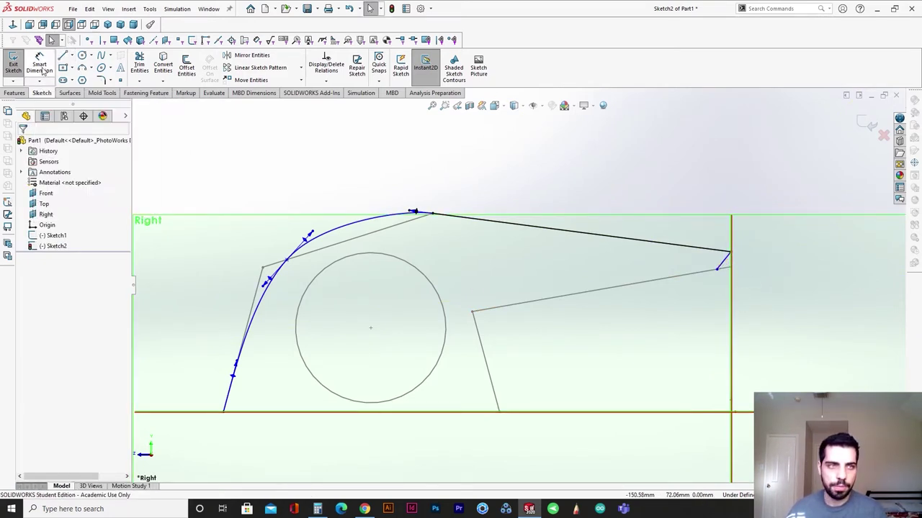
left_click(725, 267)
left_click(732, 291)
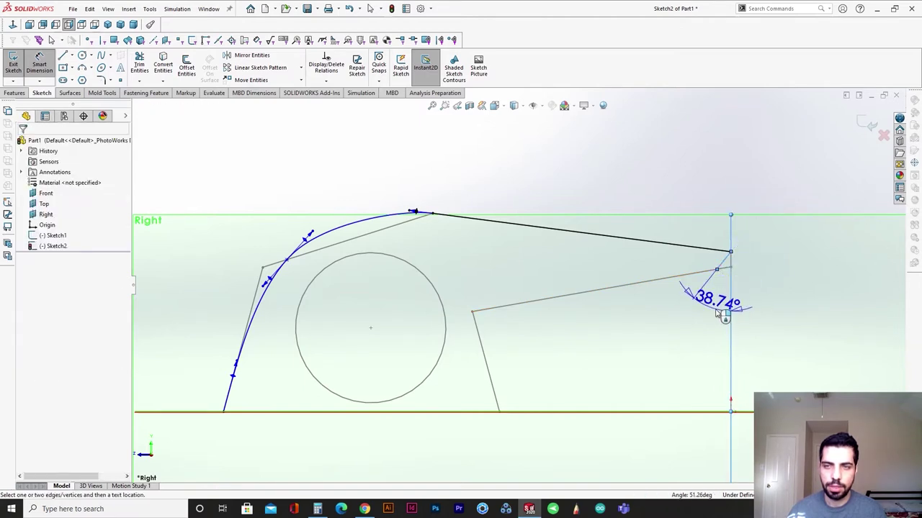
left_click(678, 396)
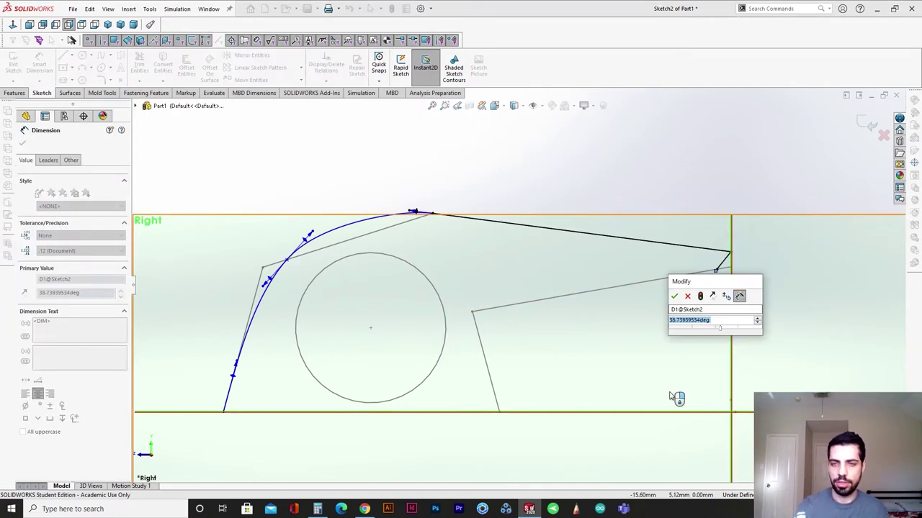
type("45")
key("Return")
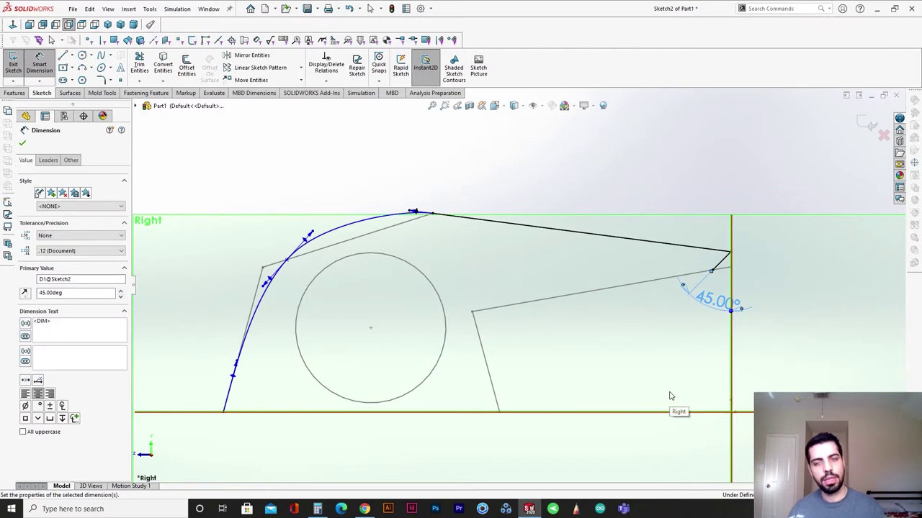
key("Escape")
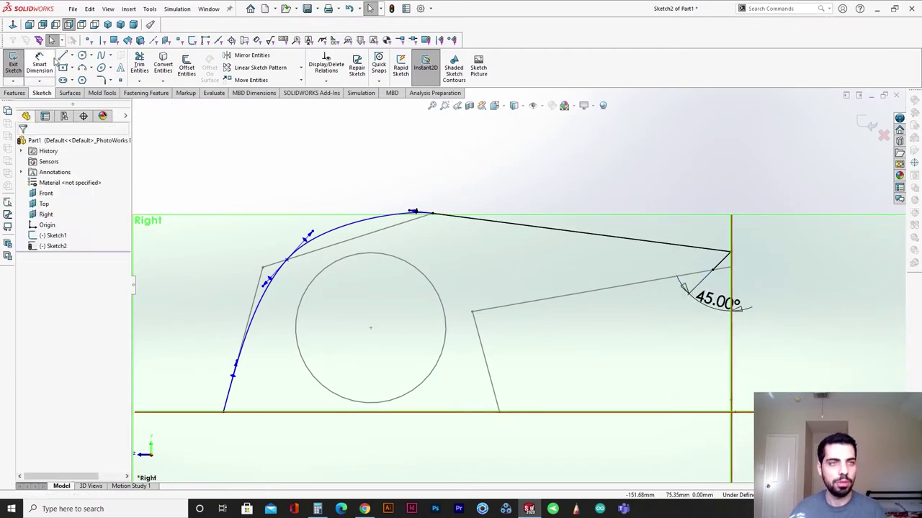
Sketch a three-point spline from the slanted nose line's lower end, past the arm's inner corner, to the front base corner.
left_click(101, 57)
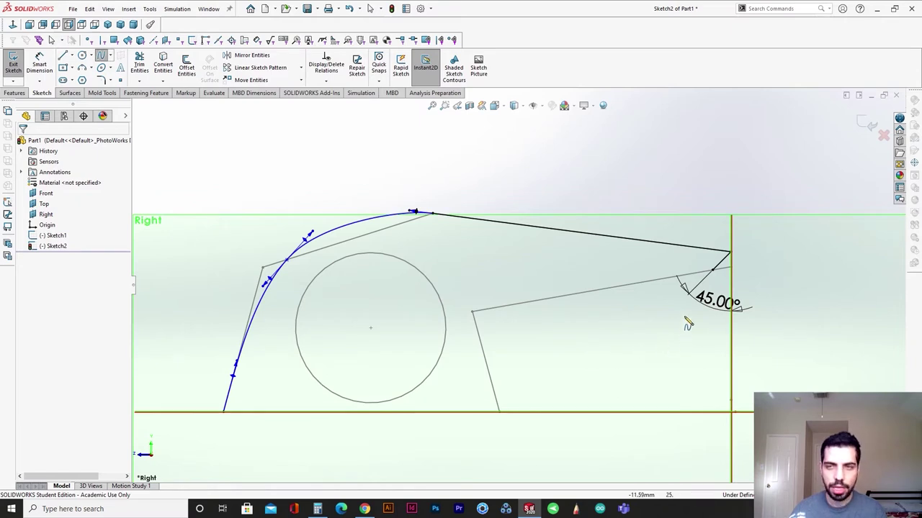
left_click(712, 271)
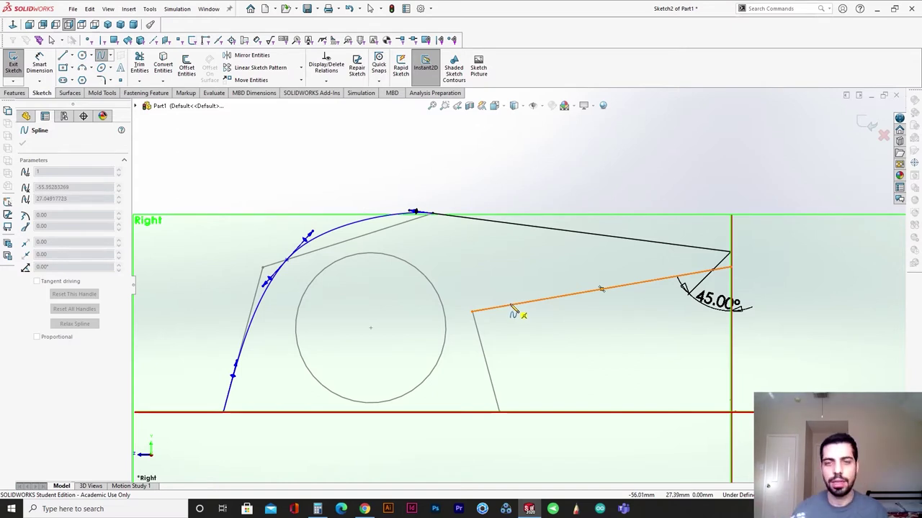
left_click(509, 294)
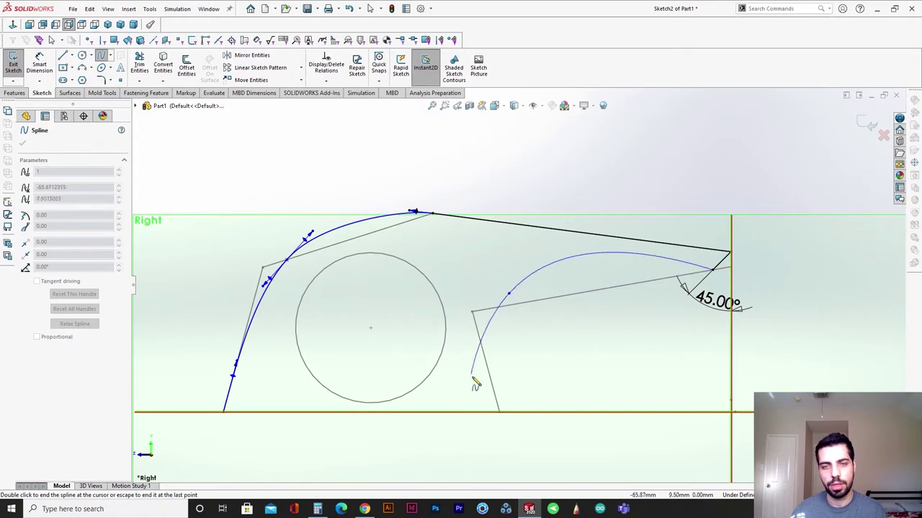
left_click(499, 412)
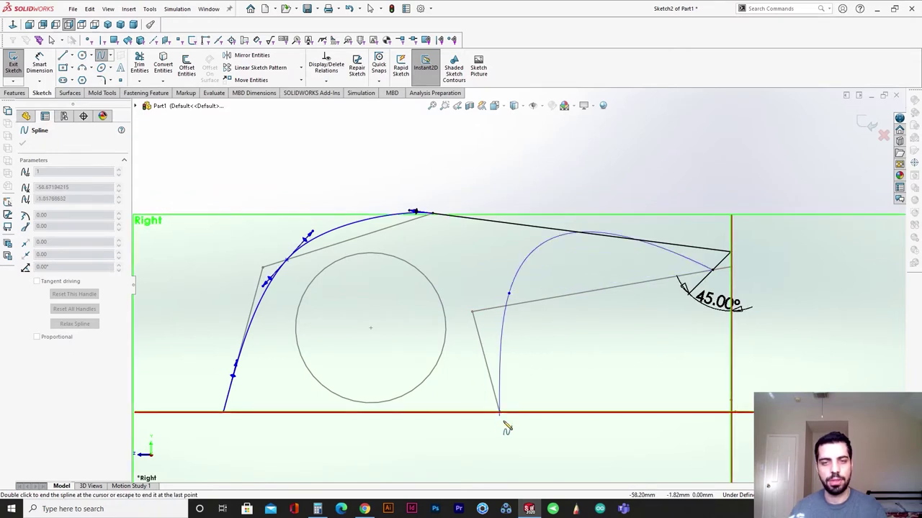
key("Escape")
Reshape the lower spline with its end handles and move its middle point beside the inner corner, about 25.7 mm above the Top plane.
left_click(499, 411)
left_click_drag(494, 384, 481, 389)
left_click_drag(695, 241, 669, 275)
left_click_drag(509, 293, 480, 311)
left_click(628, 351)
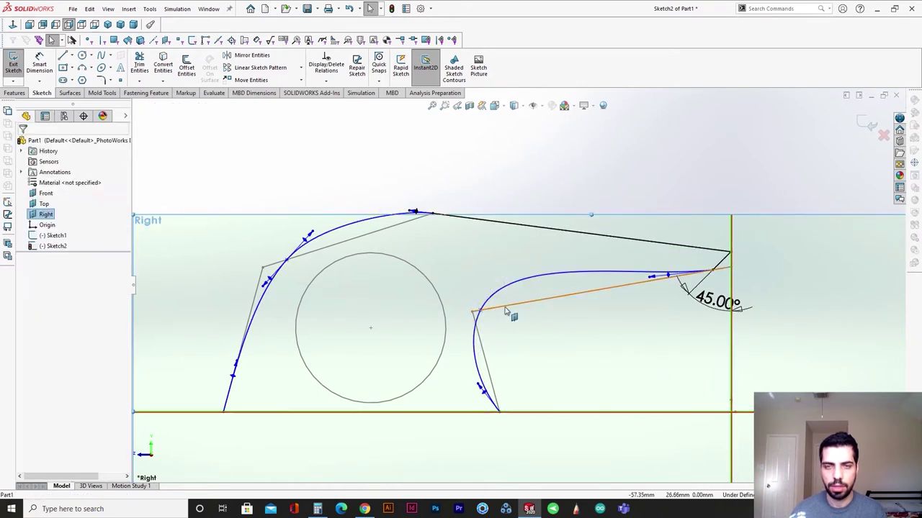
Fine-tune the lower spline's tangency handles at its middle point, base end and nose end for a smooth curve under the arm.
left_click(498, 292)
left_click_drag(502, 266, 505, 282)
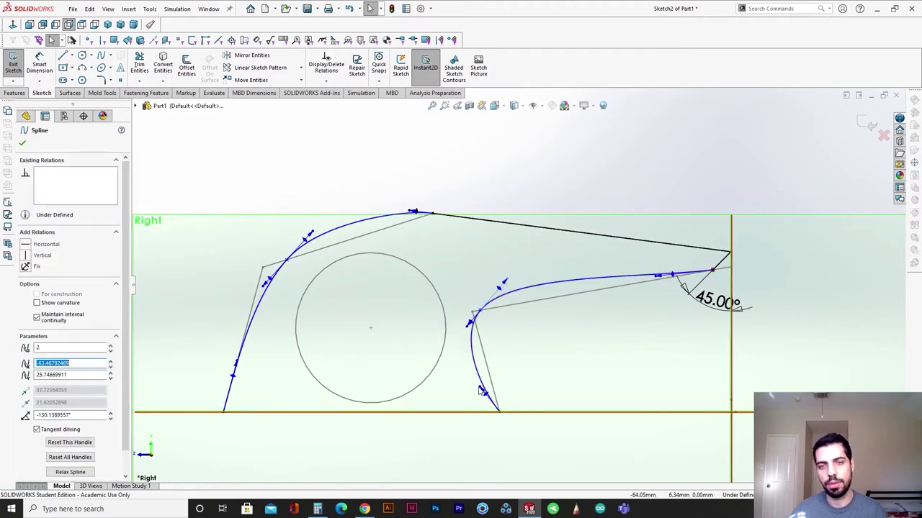
left_click(484, 395)
left_click_drag(482, 395, 481, 399)
left_click(472, 326)
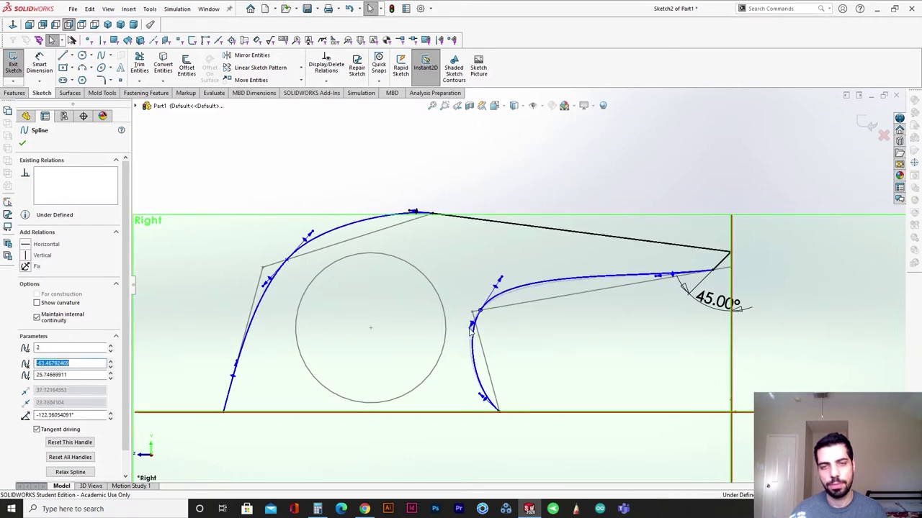
left_click_drag(471, 332, 470, 330)
left_click_drag(482, 396, 485, 394)
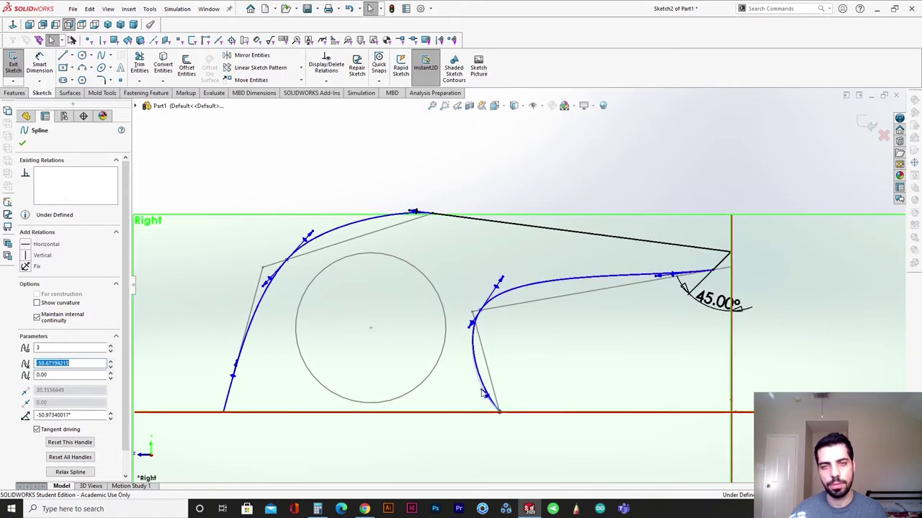
left_click(661, 276)
left_click_drag(660, 274, 657, 274)
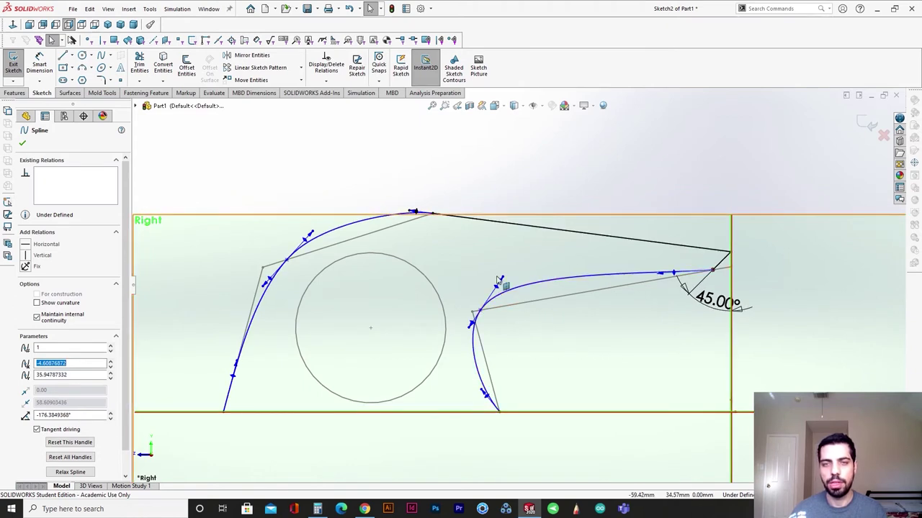
left_click_drag(502, 278, 498, 281)
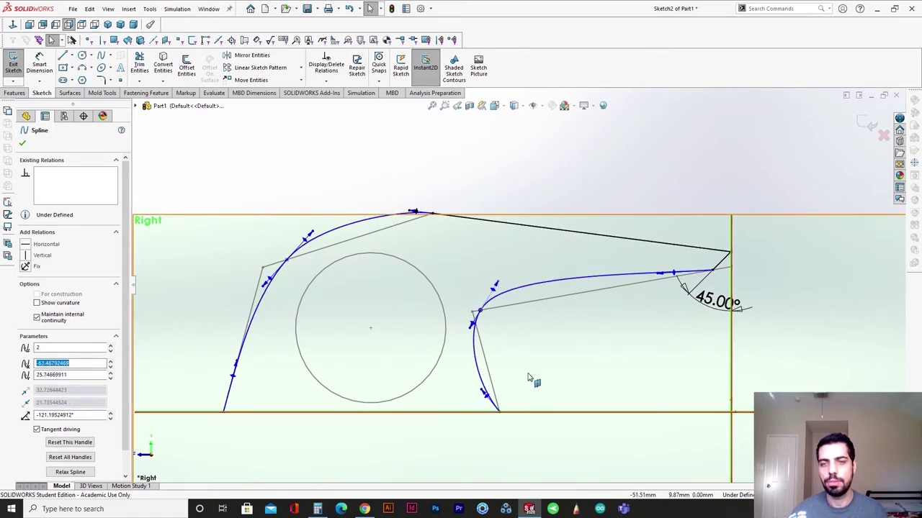
Move the lower spline's middle point onto the layout arm's lower slanted line, adjust its handle and display the spline's control polygon.
left_click_drag(480, 310, 507, 315)
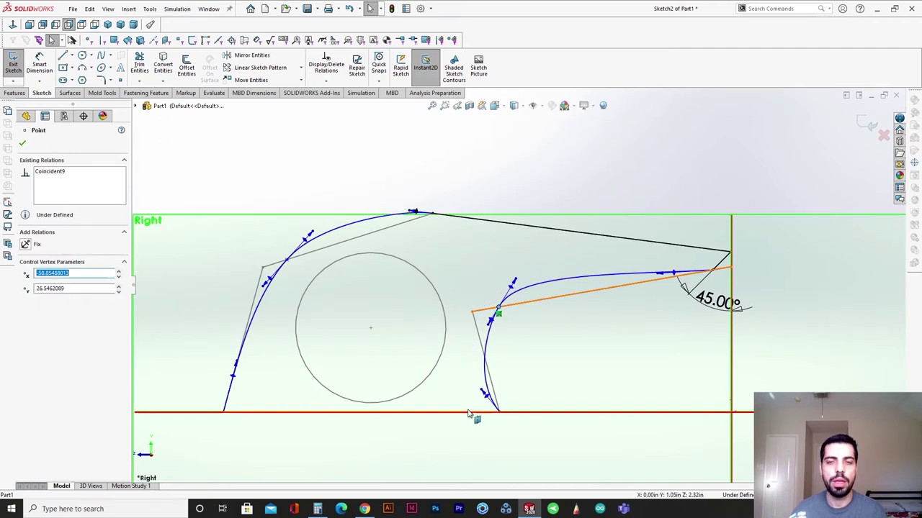
left_click(515, 285)
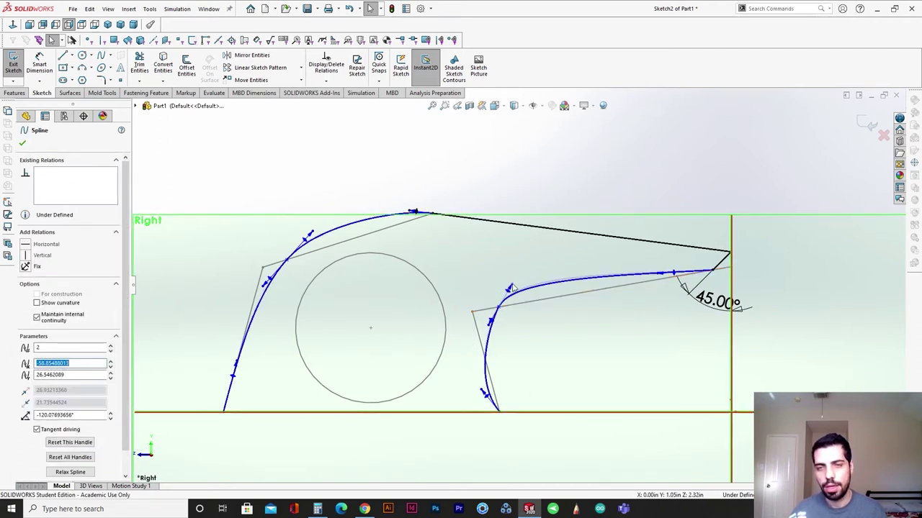
right_click(549, 290)
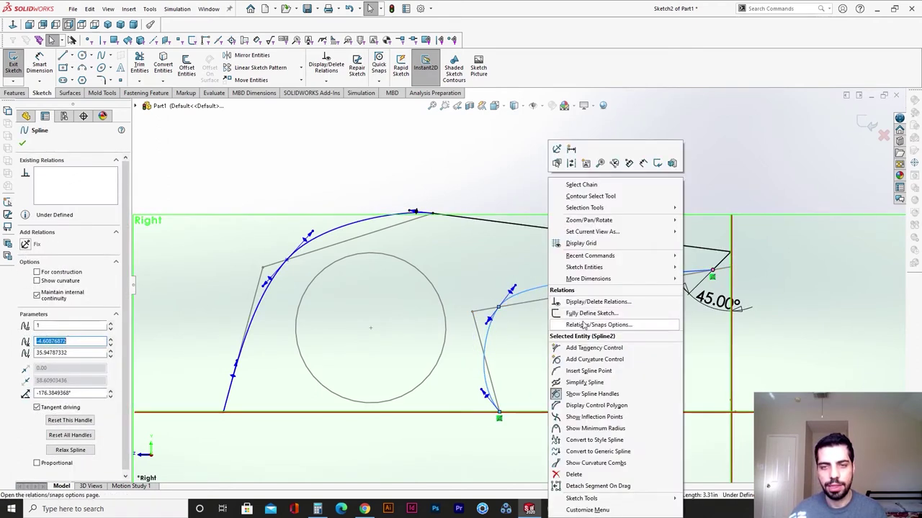
left_click(630, 406)
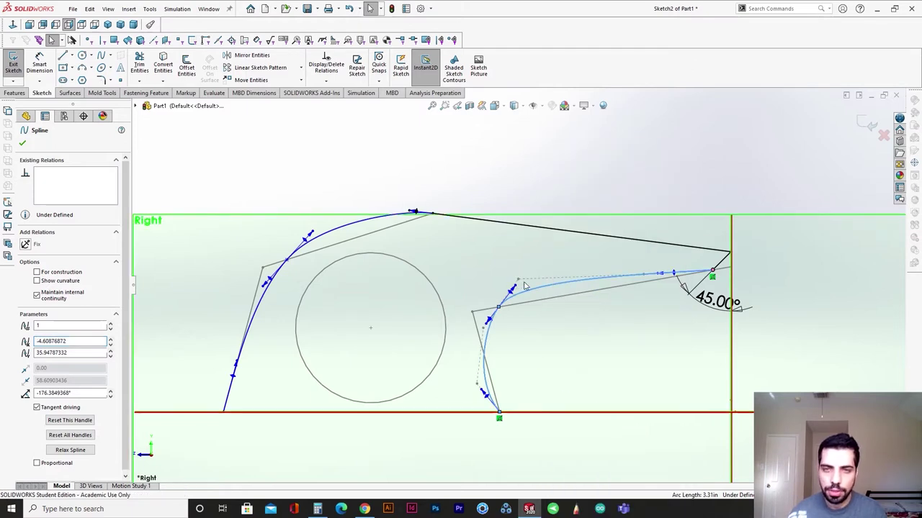
Adjust the lower spline's control polygon points around its middle point and near the base for a smoother curve.
left_click_drag(522, 287, 540, 283)
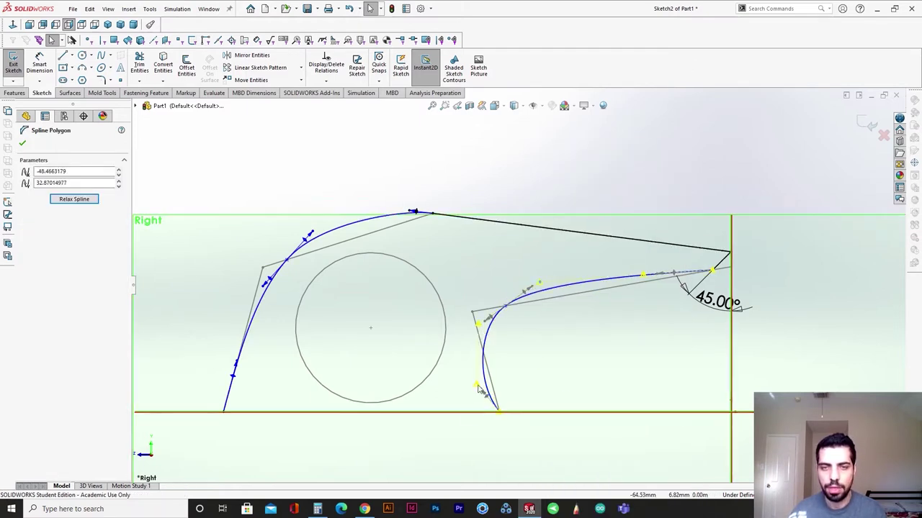
left_click_drag(477, 384, 475, 387)
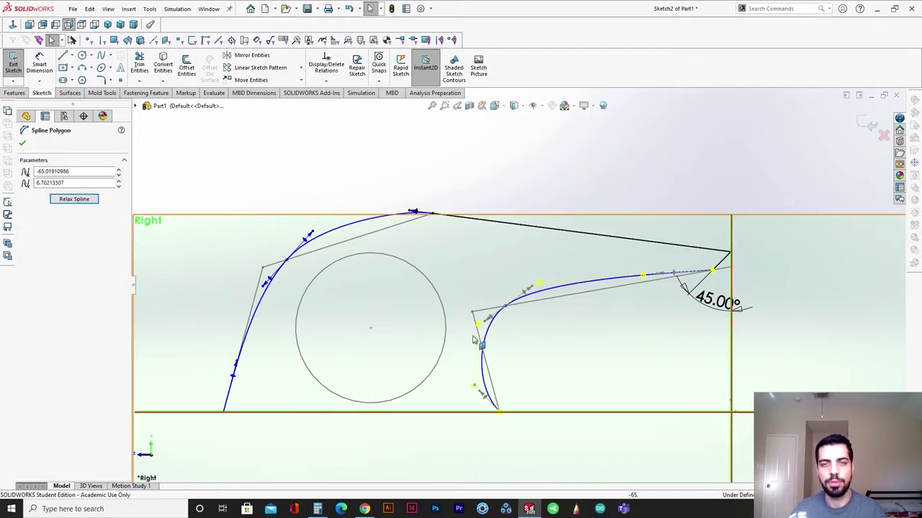
left_click_drag(479, 324, 477, 325)
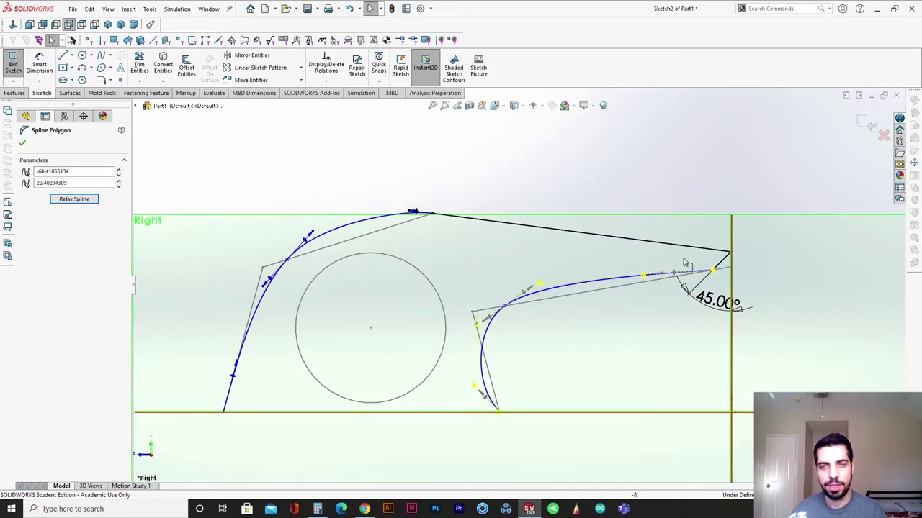
left_click_drag(474, 389, 479, 381)
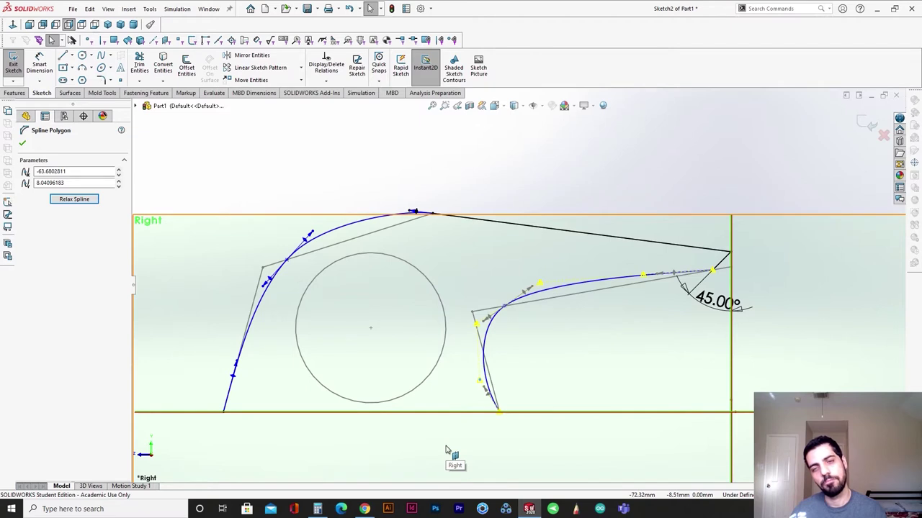
left_click(23, 144)
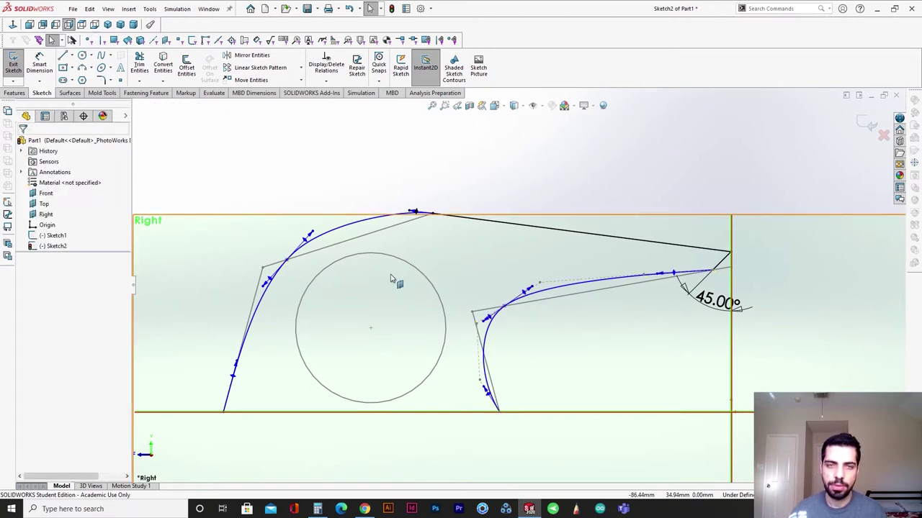
Try to add a length dimension to the short slanted nose line.
left_click(721, 264)
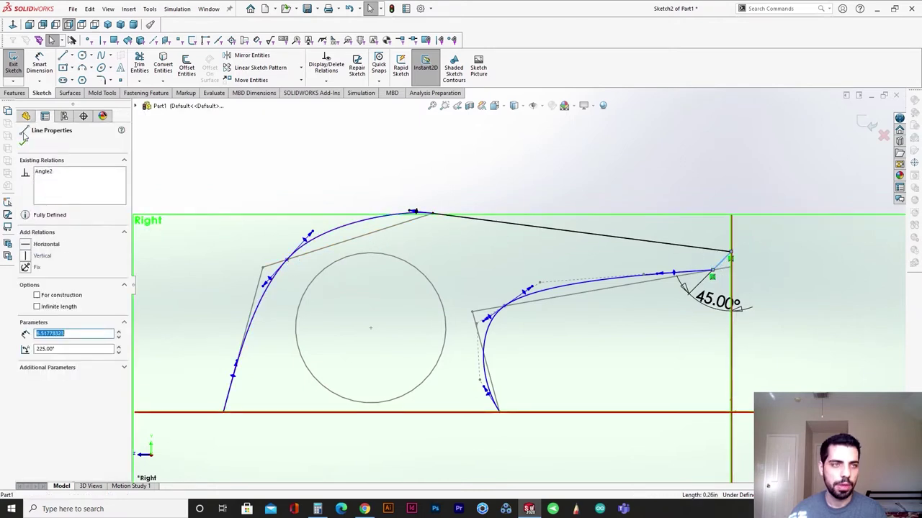
key("d")
left_click(723, 260)
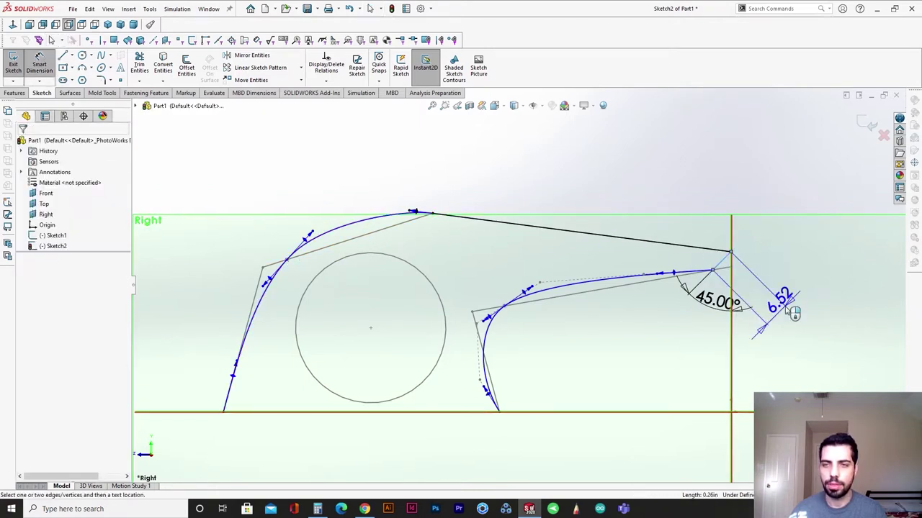
left_click(792, 311)
left_click(142, 49)
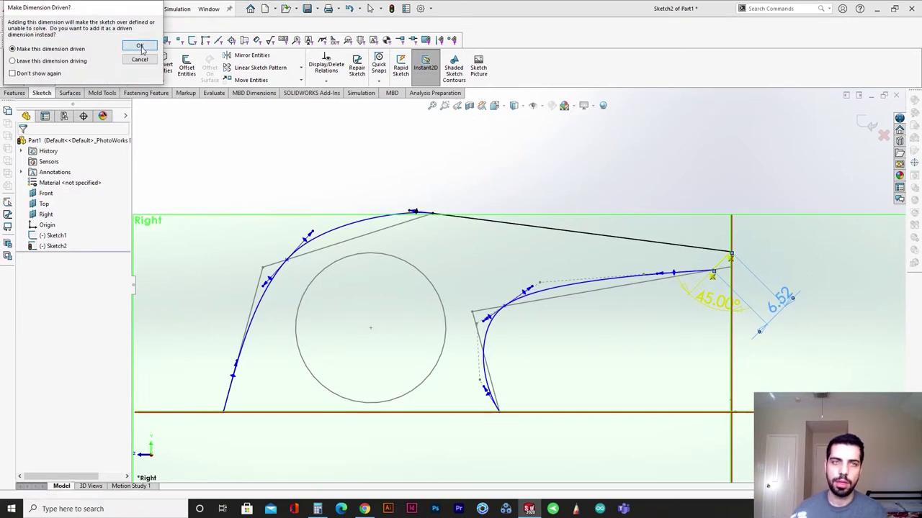
key("Delete")
key("Escape")
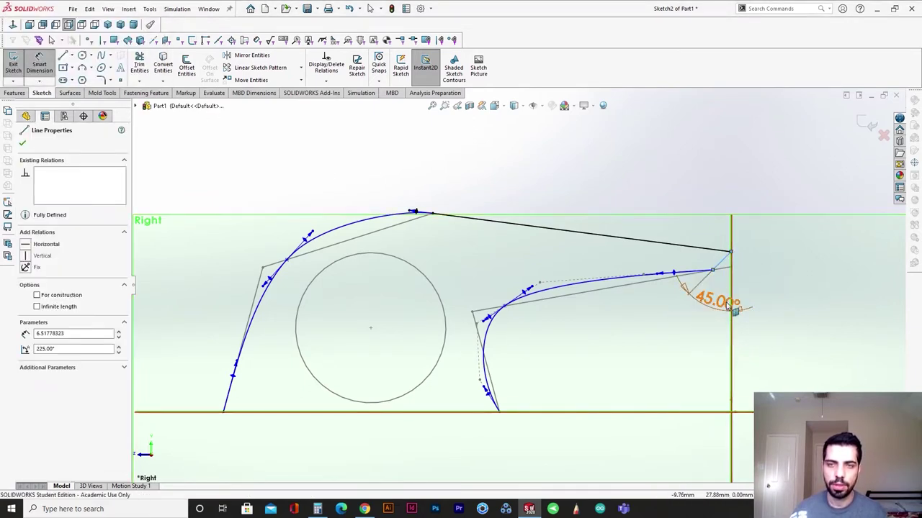
Delete the 45° angle dimension and add a length dimension to the short slanted nose line.
key("Escape")
right_click(724, 306)
left_click(749, 383)
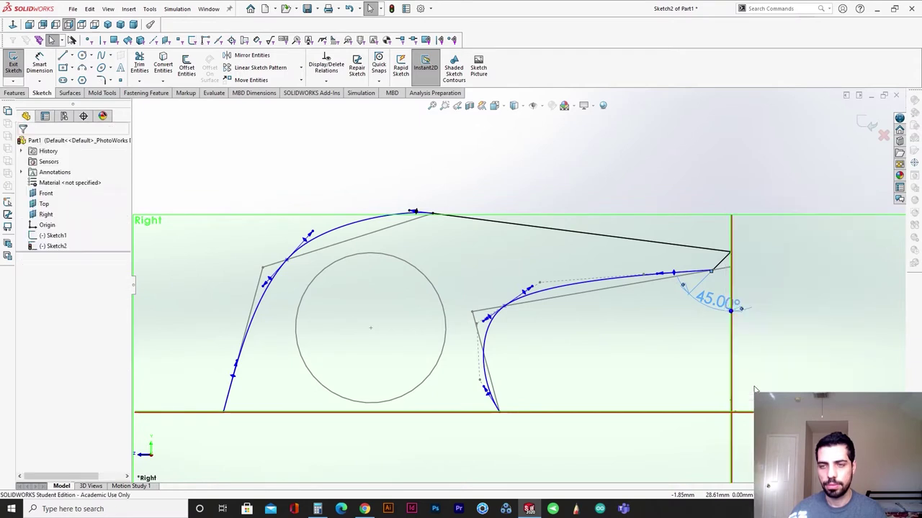
left_click(35, 52)
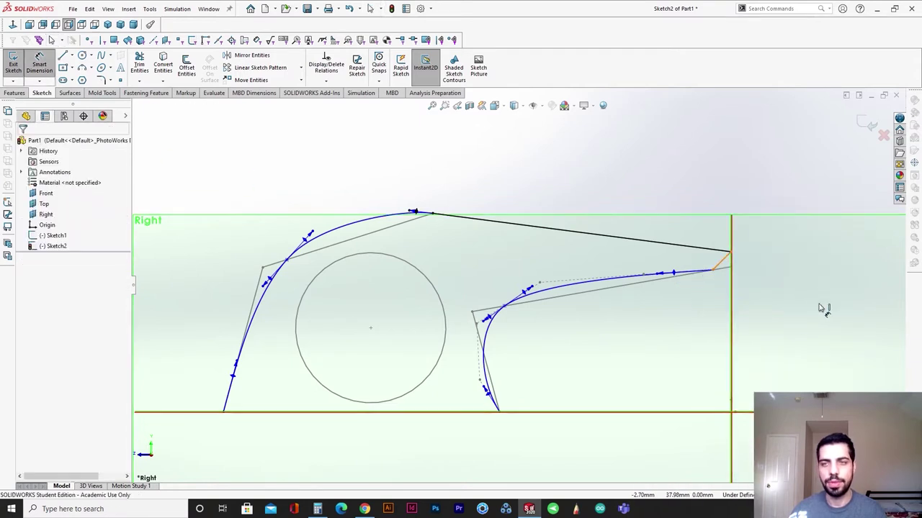
left_click(721, 261)
left_click(792, 337)
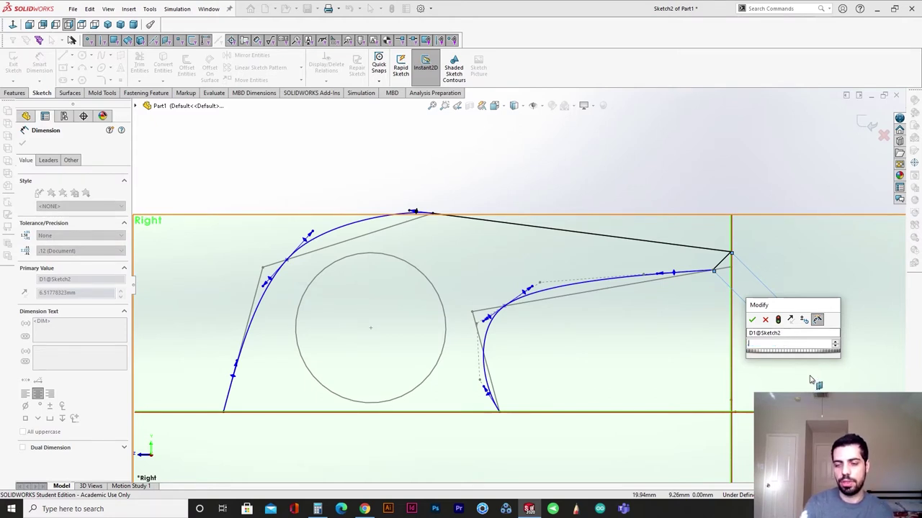
Try lengths of 3.81 mm and 2.54 mm for the slanted nose line, undoing each change.
type("3.81")
key("Return")
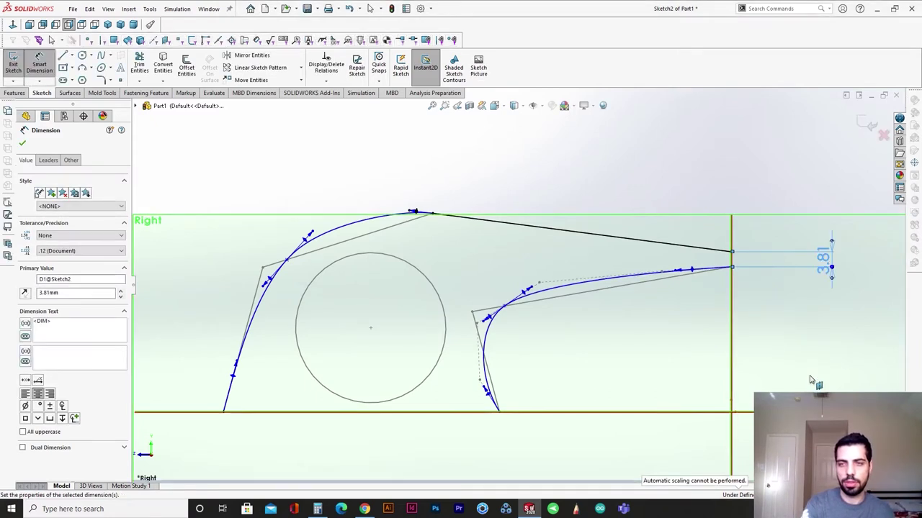
key("Escape")
key("ctrl+z")
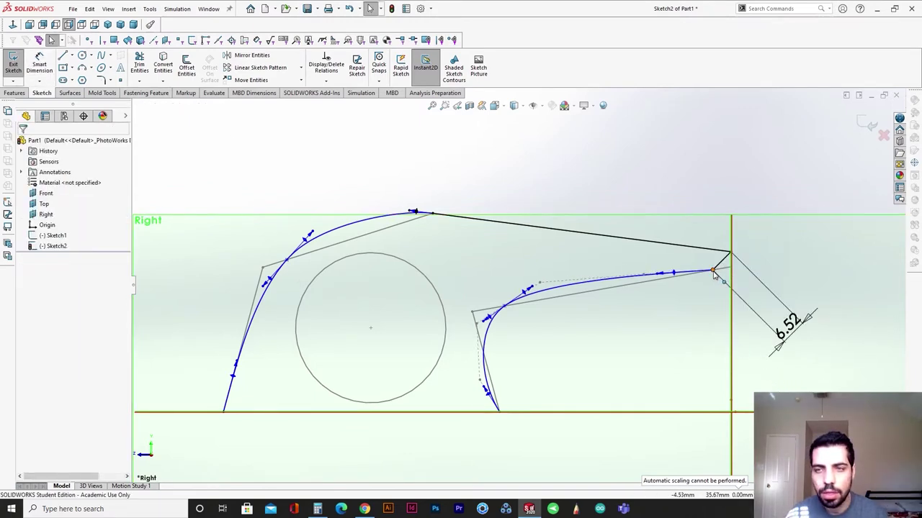
double_click(789, 324)
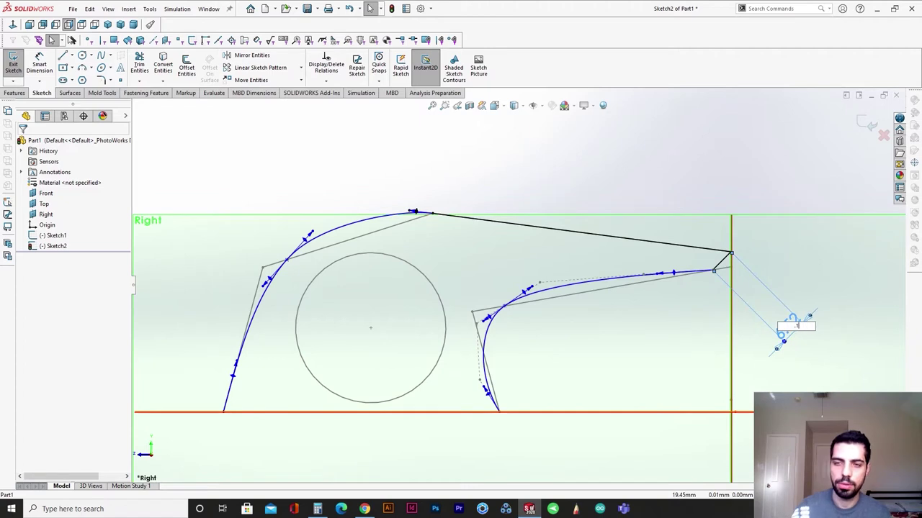
key("Return")
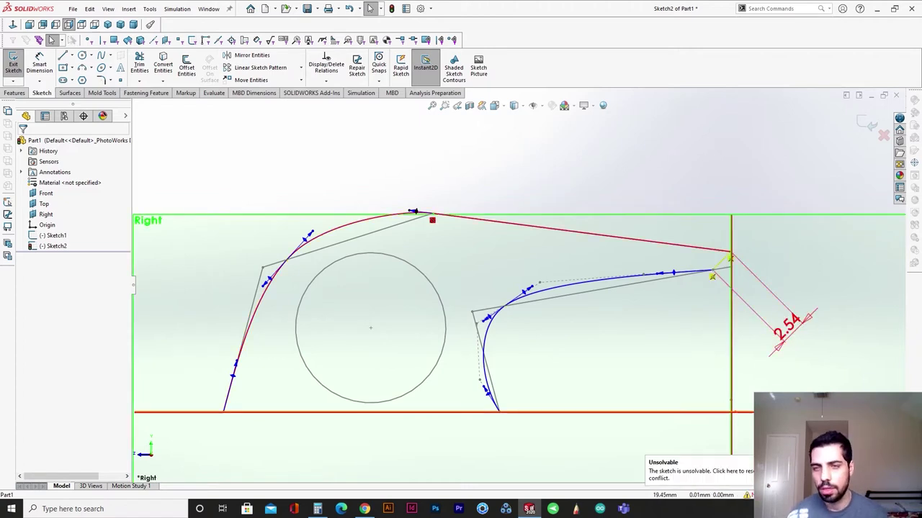
key("ctrl+z")
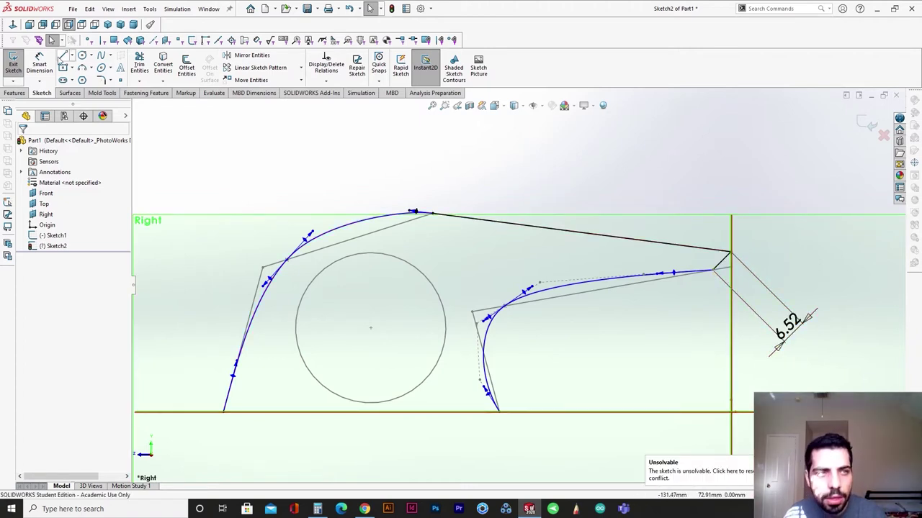
Swing the slanted nose line's lower end upward and set the line's length to 0.1 mm.
left_click(713, 272)
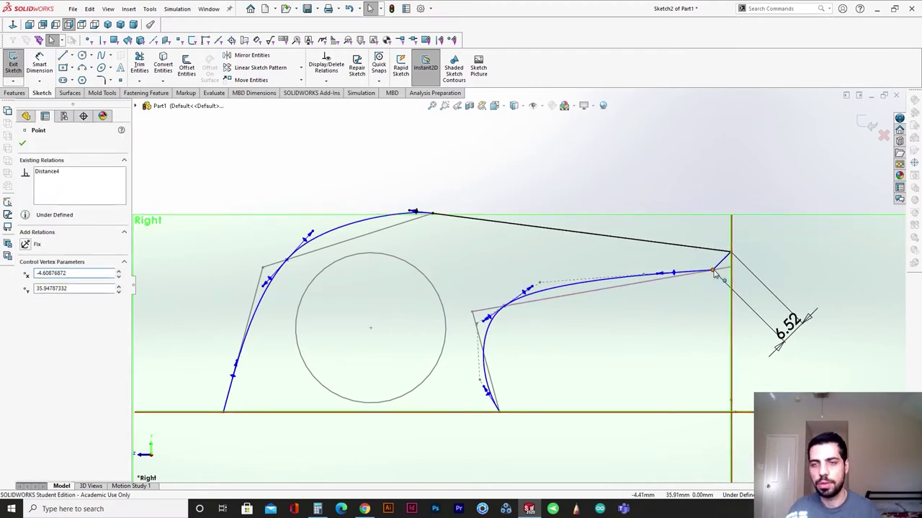
left_click_drag(713, 273, 712, 272)
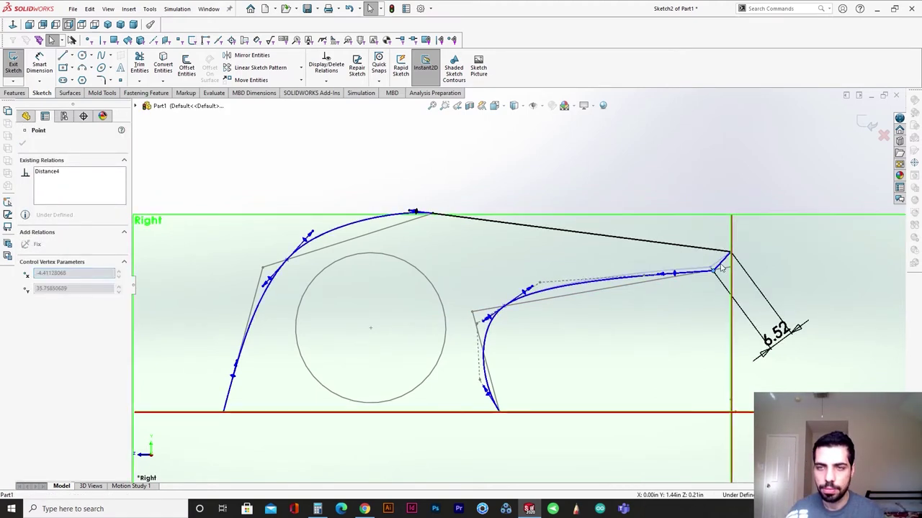
left_click(768, 333)
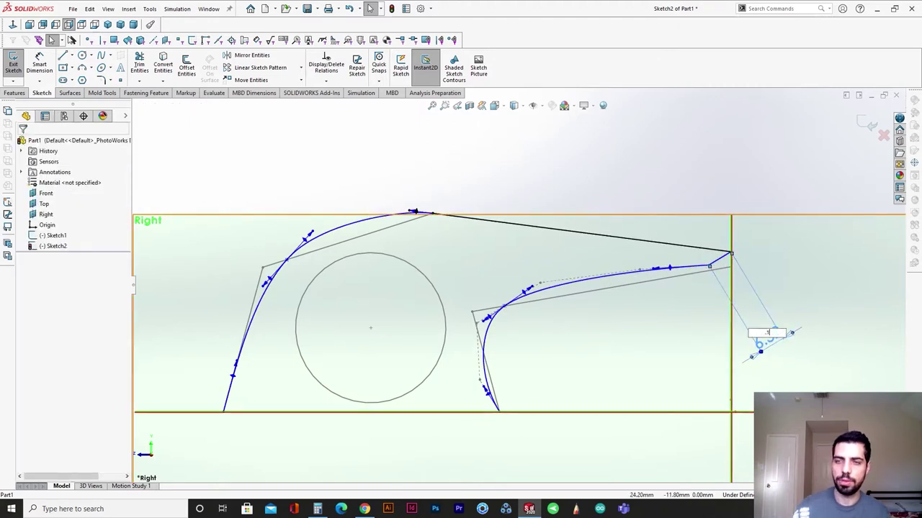
type(".1")
key("Return")
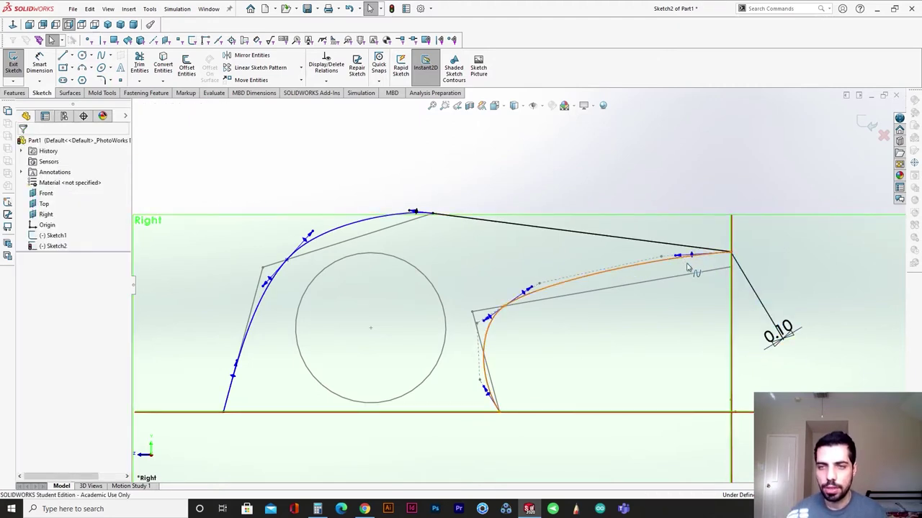
left_click(687, 268)
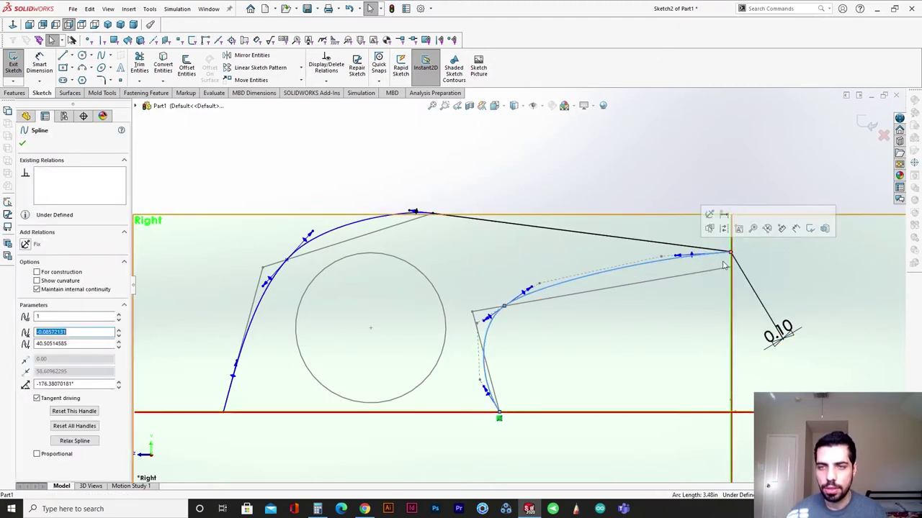
Set the slanted nose line's length to 0.1 in, then increase it to 0.15 in.
double_click(770, 337)
type(".1in")
key("Return")
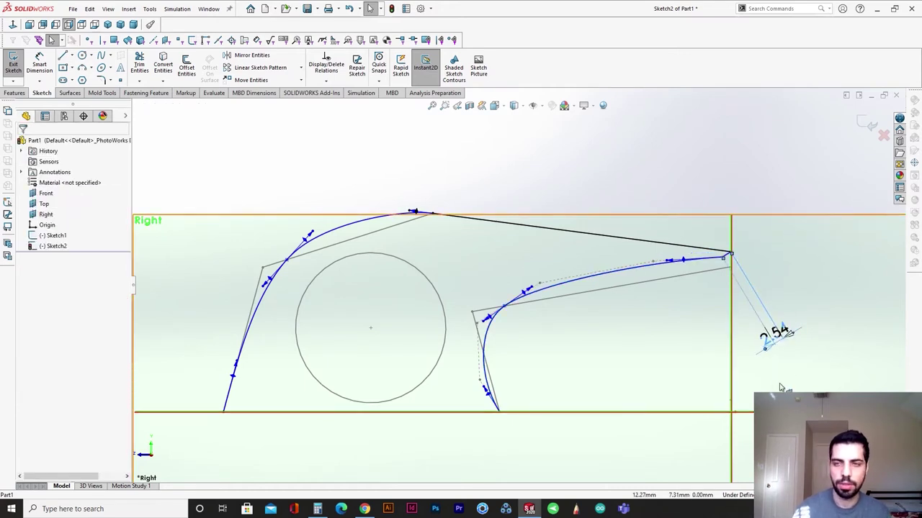
double_click(782, 344)
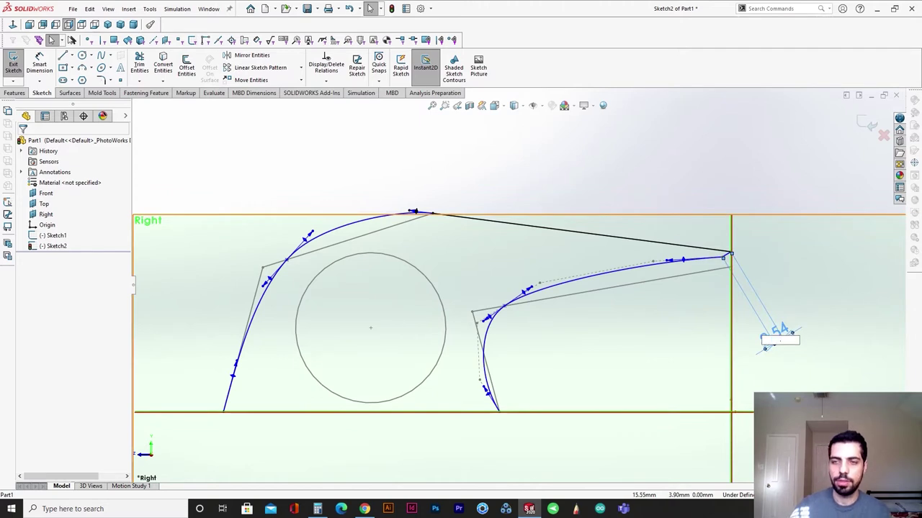
type(".15in")
key("Return")
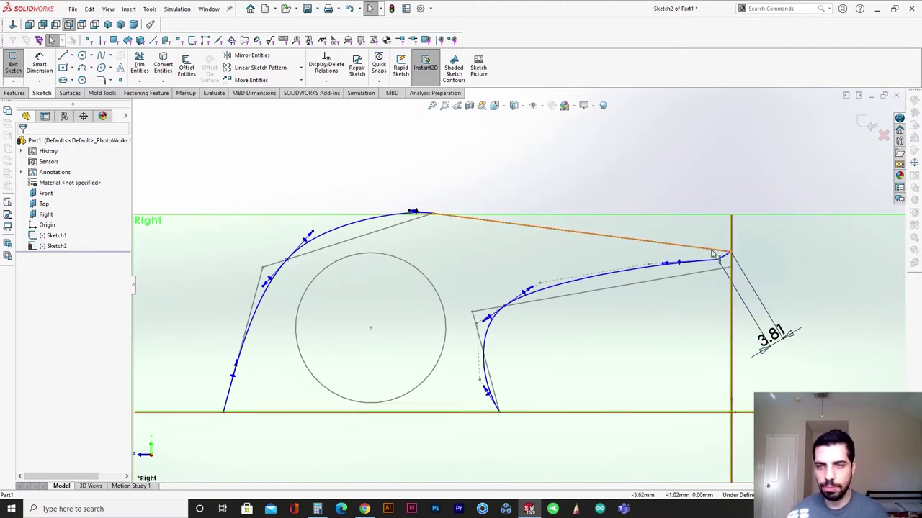
Set the slanted nose line's length to 6.35 mm and move its lower end to about 36.7 mm above the Top plane.
left_click(718, 261)
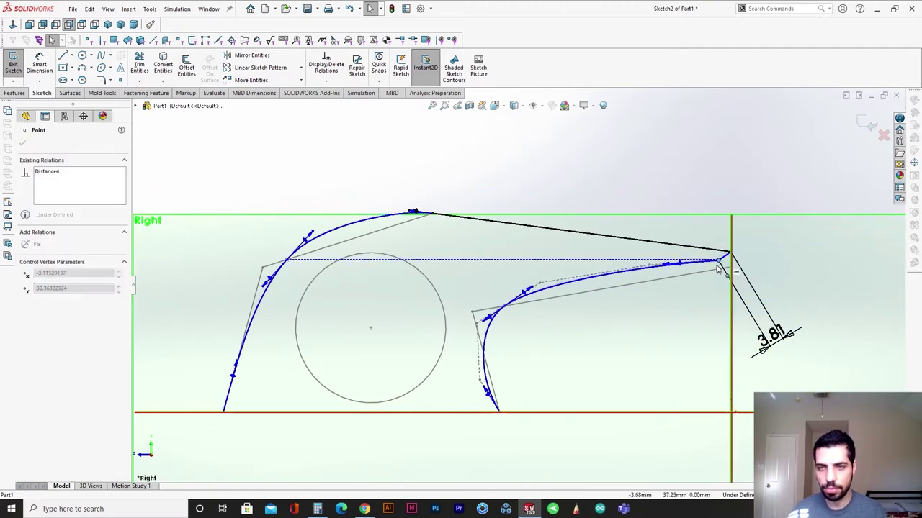
left_click(790, 382)
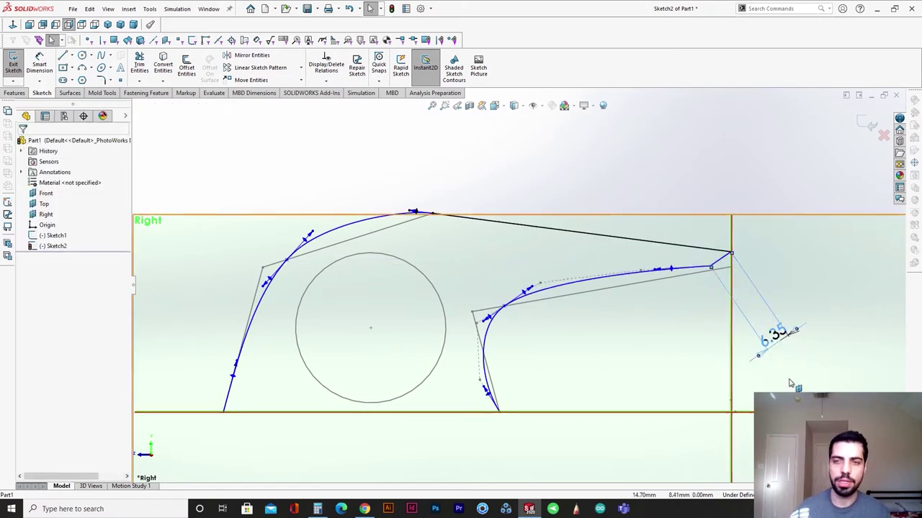
key("Return")
left_click(709, 265)
left_click_drag(698, 259, 710, 268)
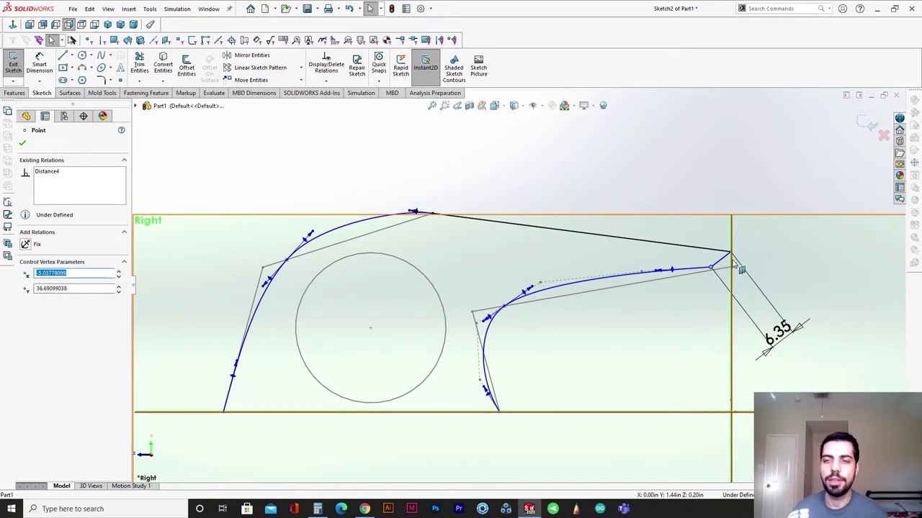
Reshape the lower spline by moving its control polygon points near the base, above the middle point and near the nose.
left_click(484, 380)
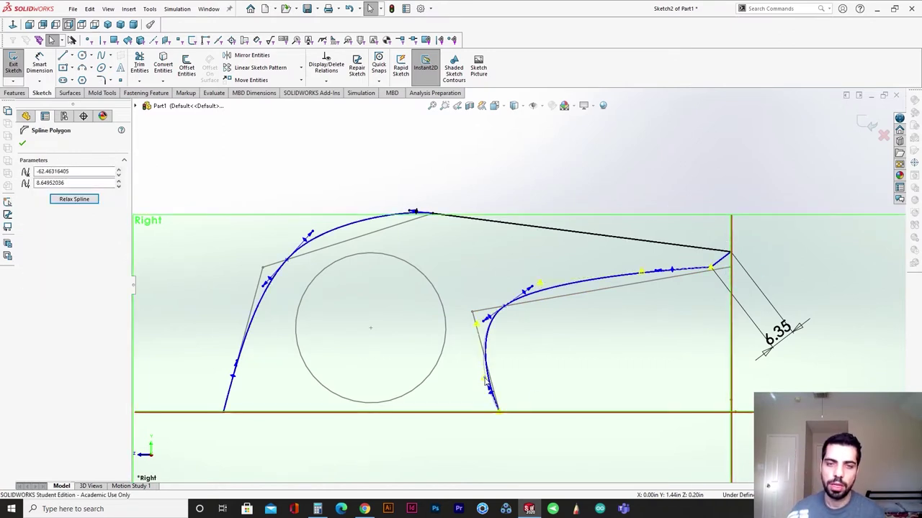
left_click(542, 283)
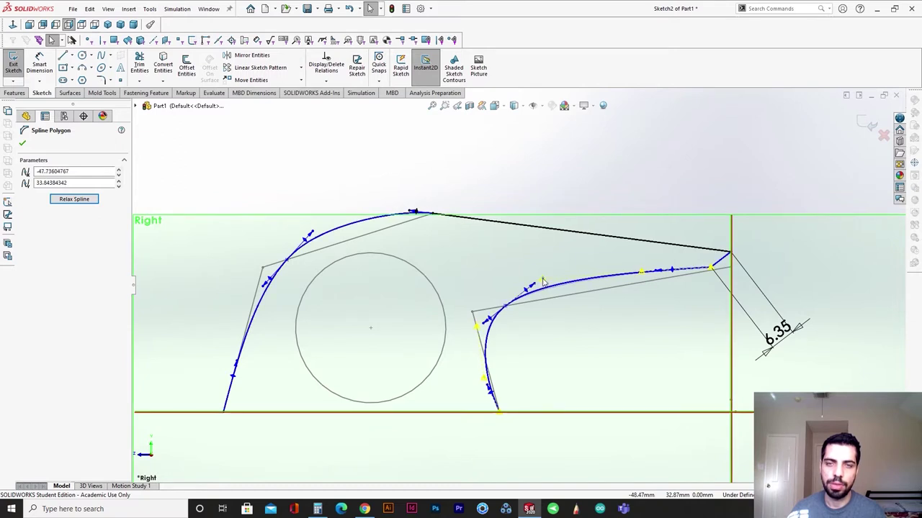
left_click(640, 271)
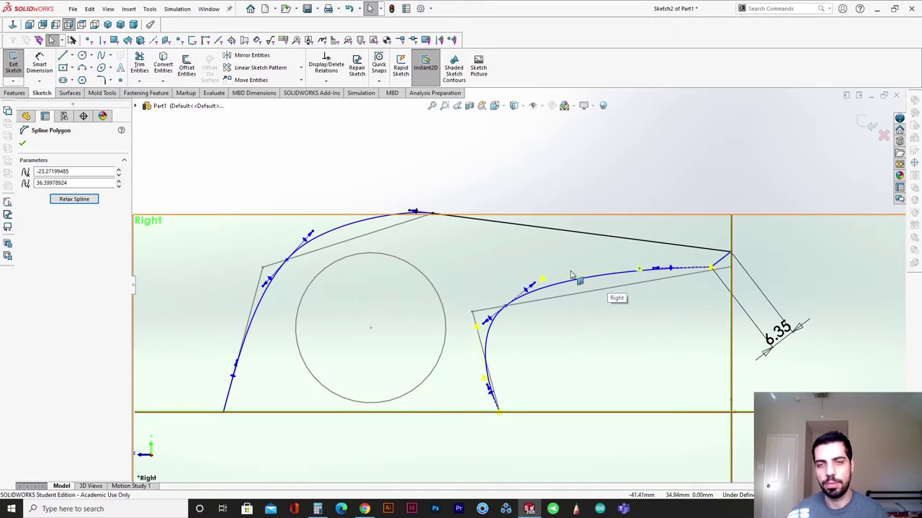
Fine-tune the lower spline by lowering its control polygon points above the middle point and near the base, then accept the shape.
left_click_drag(542, 278, 544, 284)
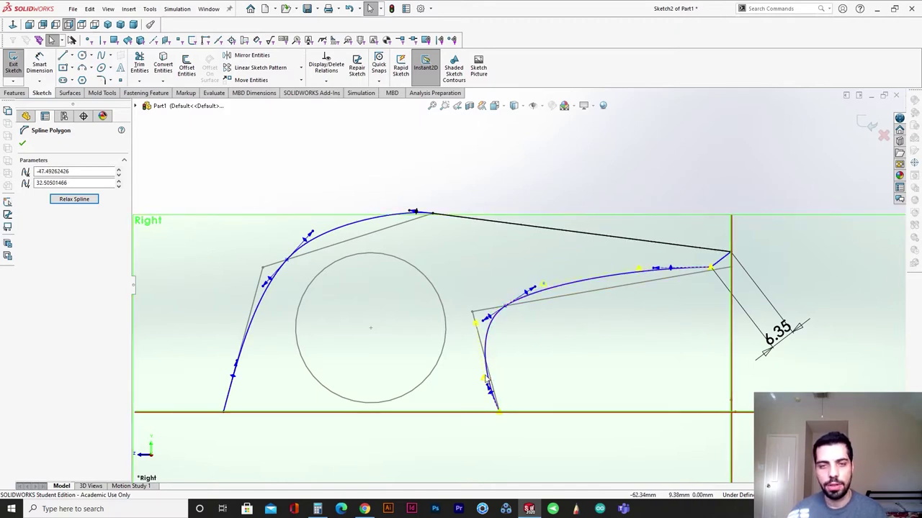
left_click_drag(483, 378, 482, 384)
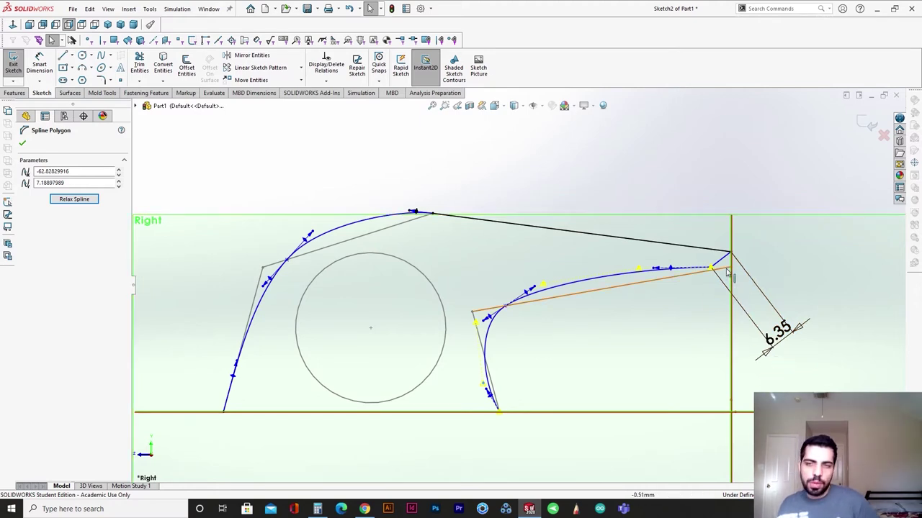
scroll(729, 272, "down", 5)
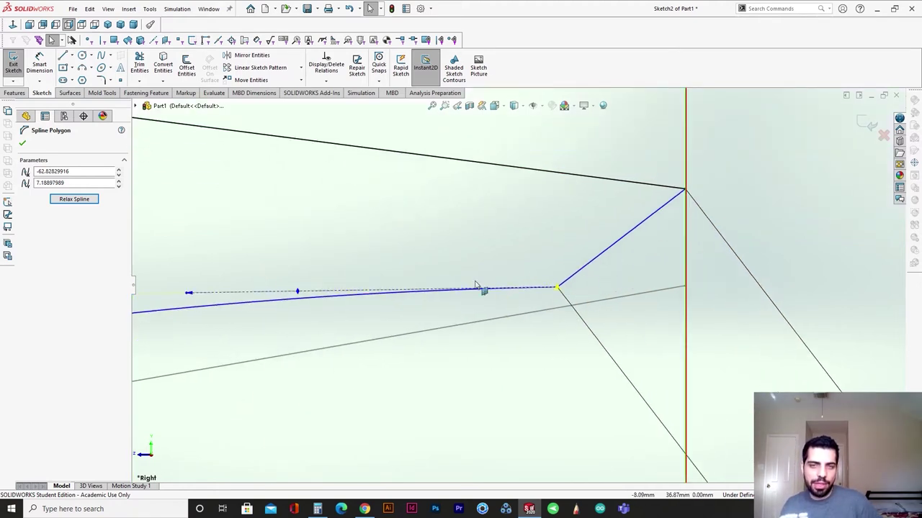
left_click(23, 144)
scroll(370, 374, "up", 6)
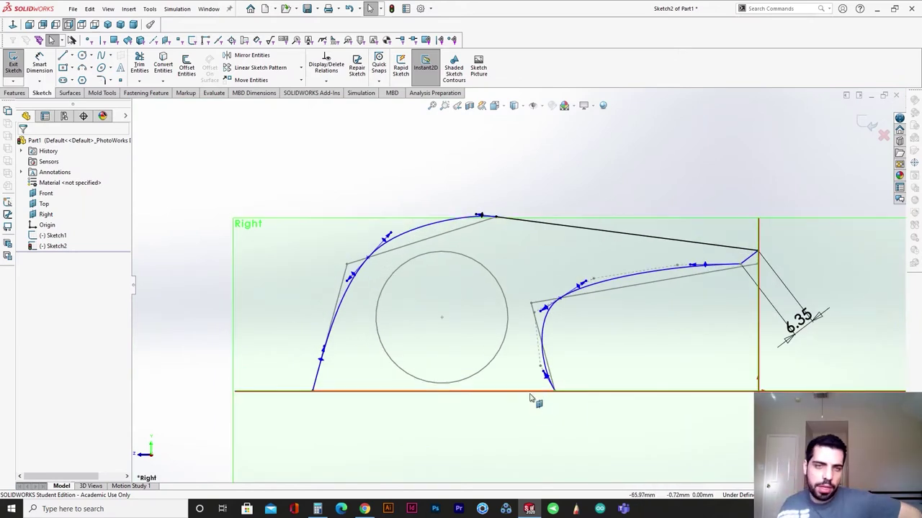
Rotate the tangent handle at the upper spline's middle point to about -136.35°.
left_click(389, 240)
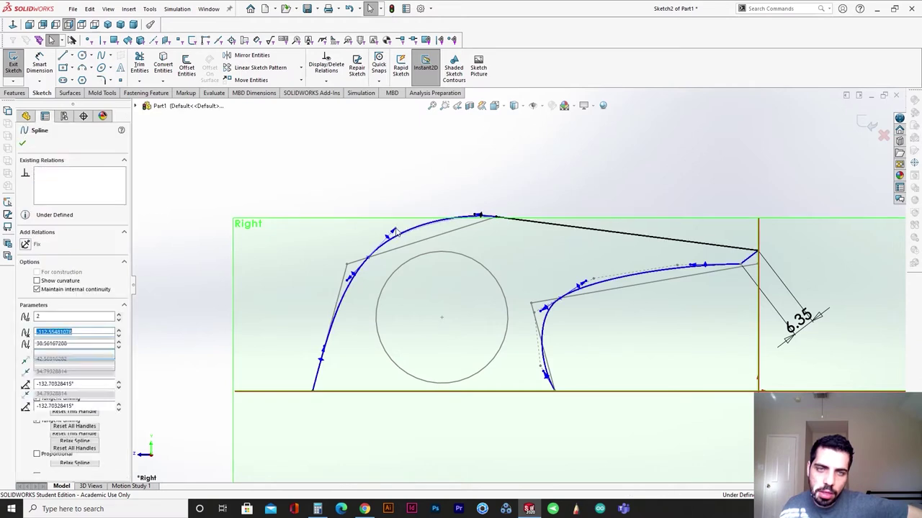
left_click_drag(389, 239, 396, 241)
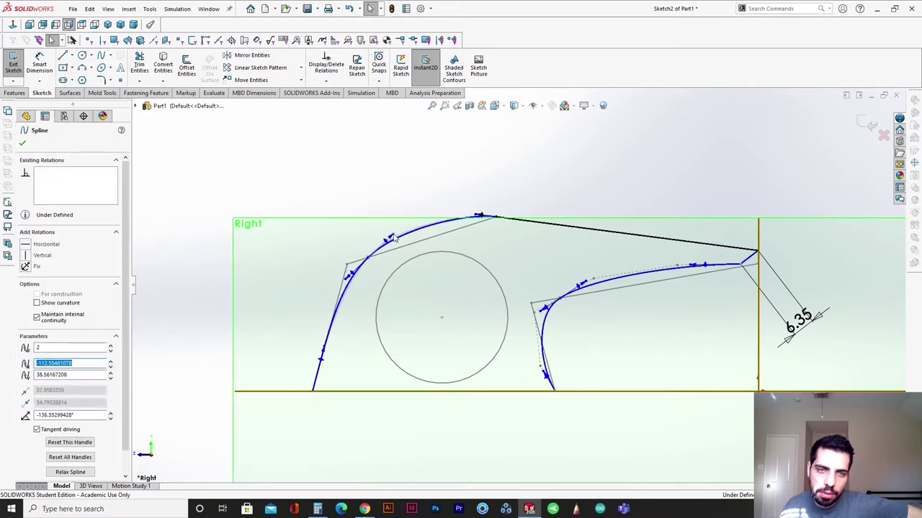
left_click(479, 216)
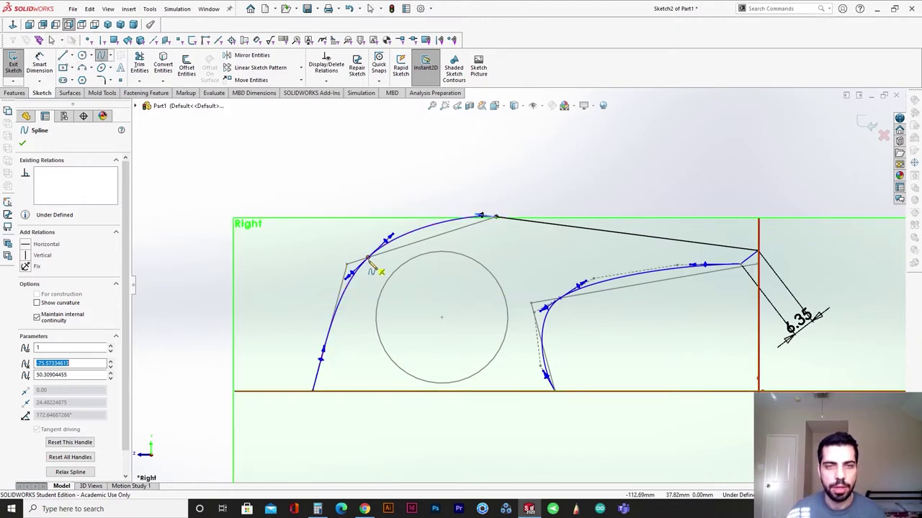
Draw a four-point spline arching above the upper spline, from the long slanted line's rear end to the upper spline's middle point.
left_click(496, 217)
left_click(404, 213)
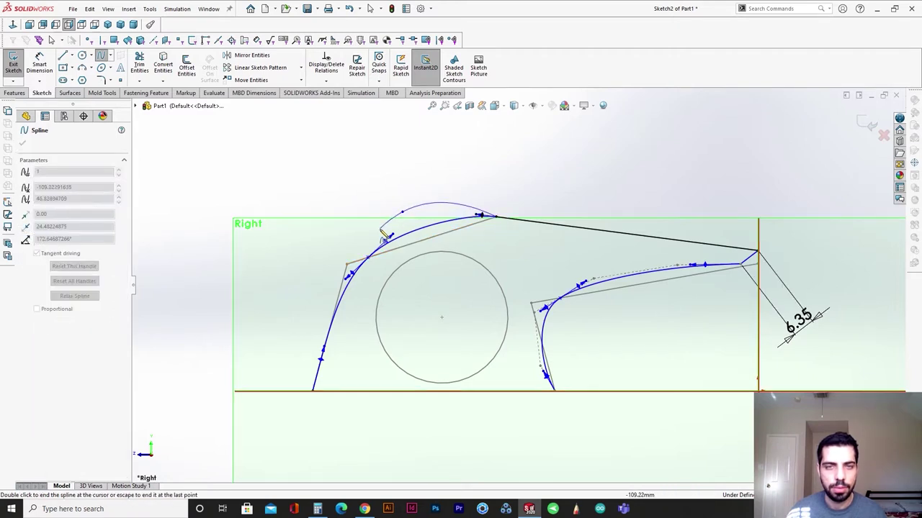
left_click(367, 259)
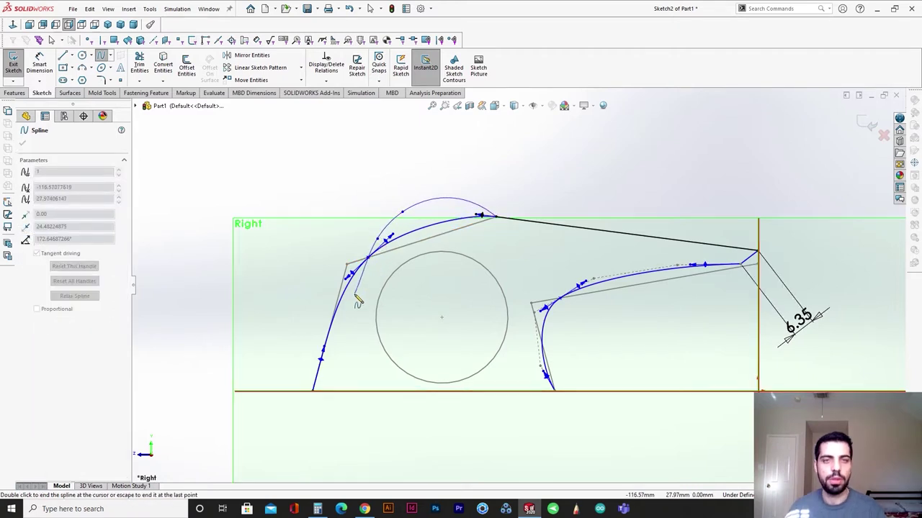
key("Escape")
Trim the upper spline's section beneath the new spline, keeping the trimmed piece as construction geometry.
scroll(426, 245, "down", 2)
left_click(139, 65)
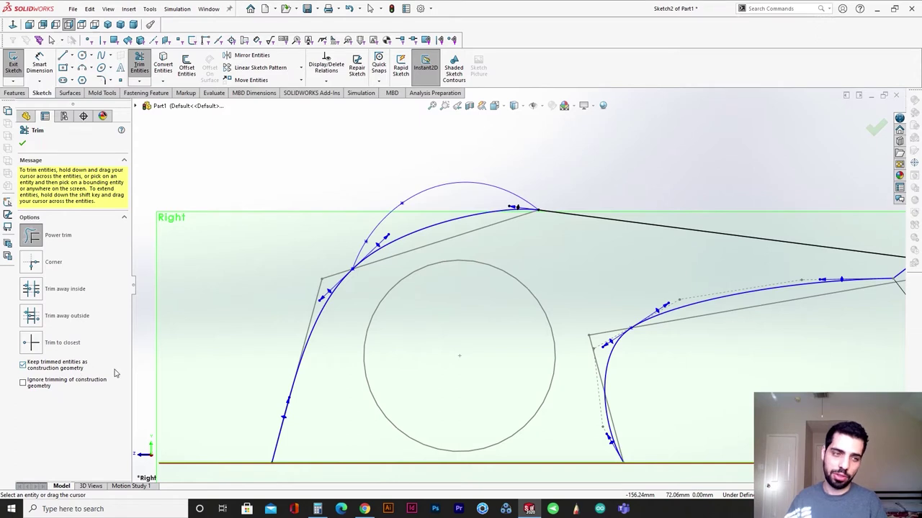
mouse_move(461, 245)
left_mouse_down()
mouse_move(443, 222)
mouse_move(470, 223)
left_mouse_up()
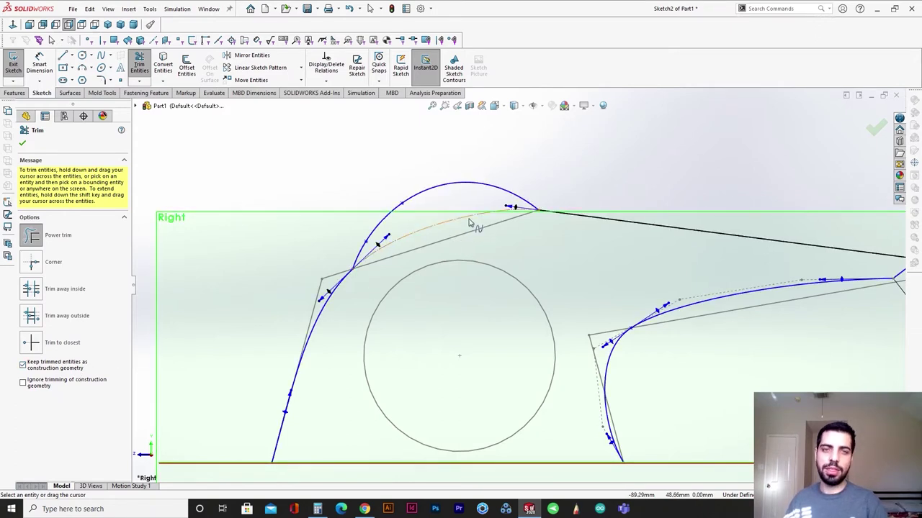
key("Escape")
Make the new arched spline tangent to the long slanted top line.
left_click(471, 189)
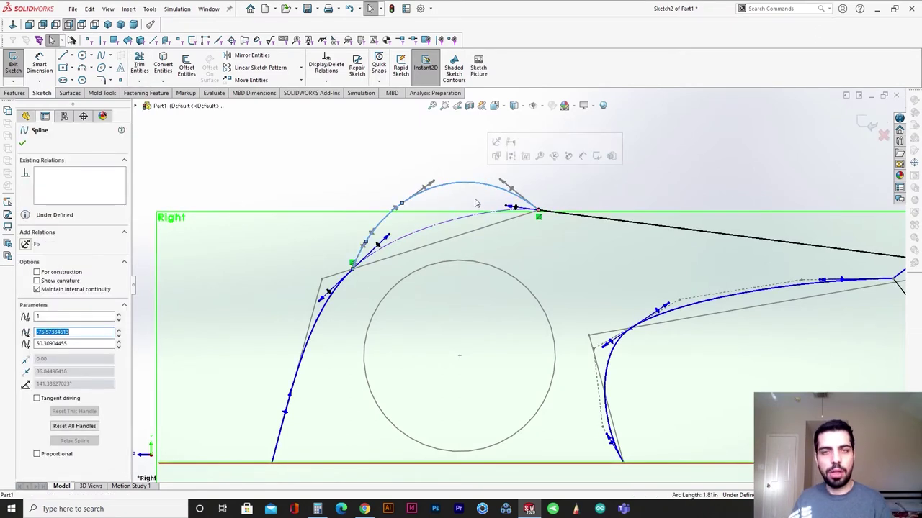
left_click(595, 219)
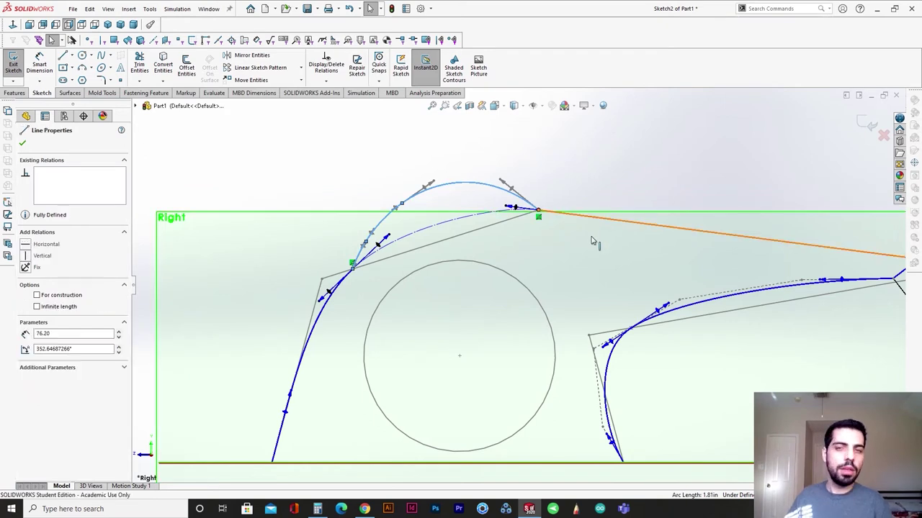
left_click(374, 235, "ctrl")
left_click(26, 310)
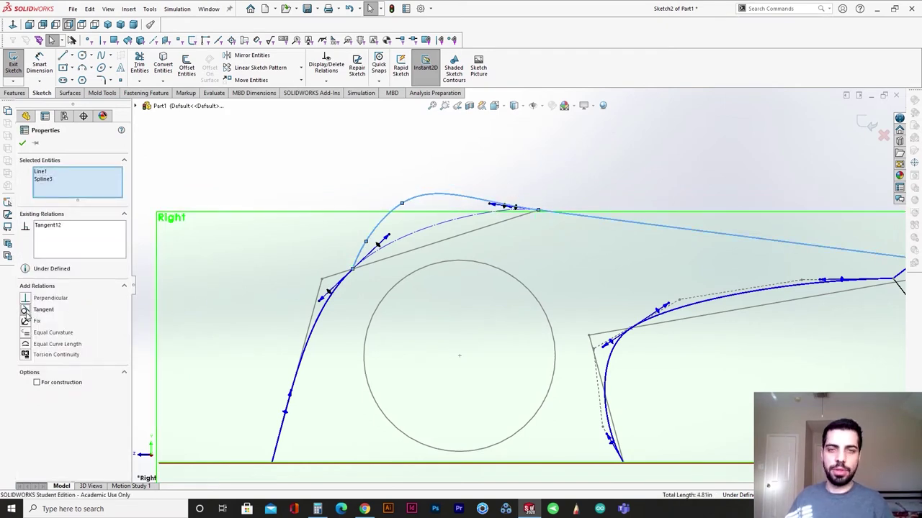
left_click(498, 206)
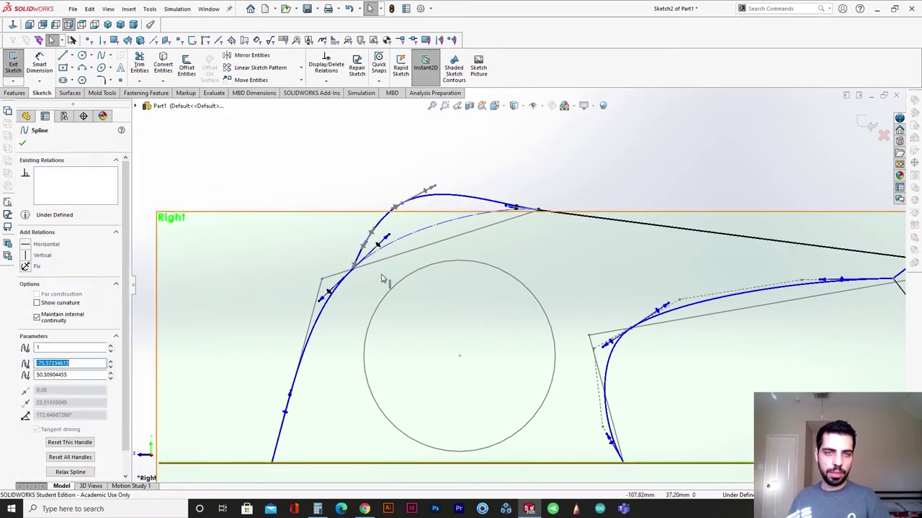
Make the new arched spline tangent to the remaining rear part of the original upper spline.
left_click(356, 171)
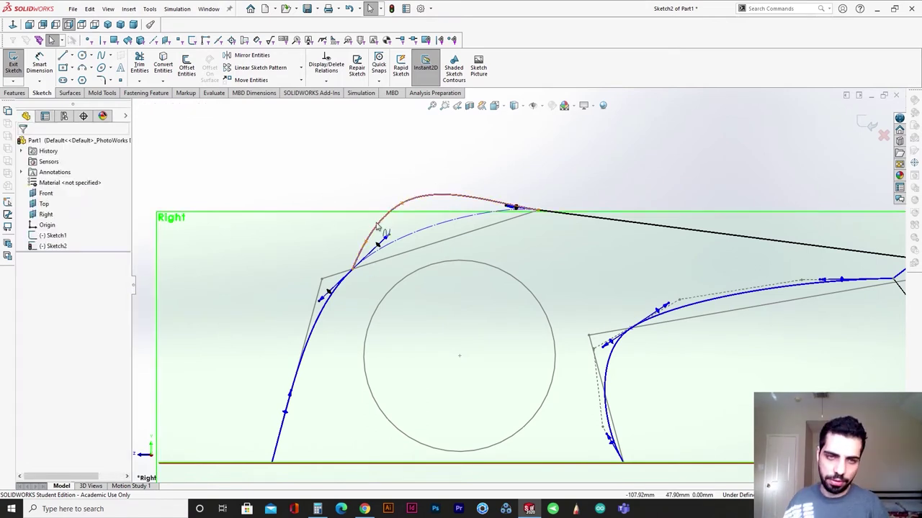
left_click(376, 226)
left_click(345, 284, "ctrl")
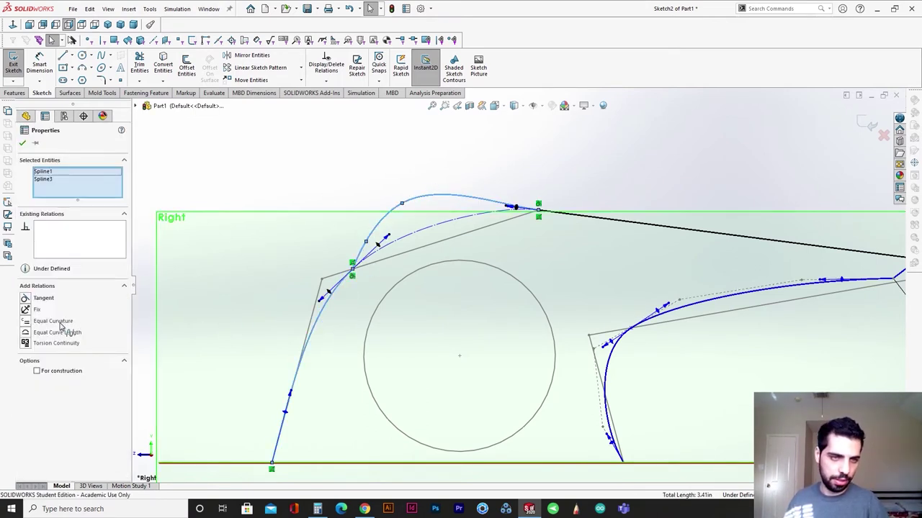
left_click(27, 299)
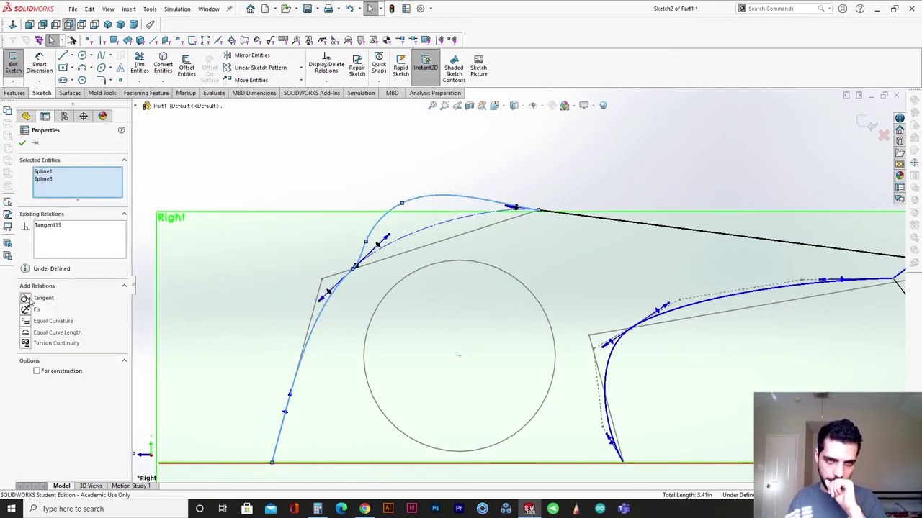
left_click(401, 232)
key("ctrl+z")
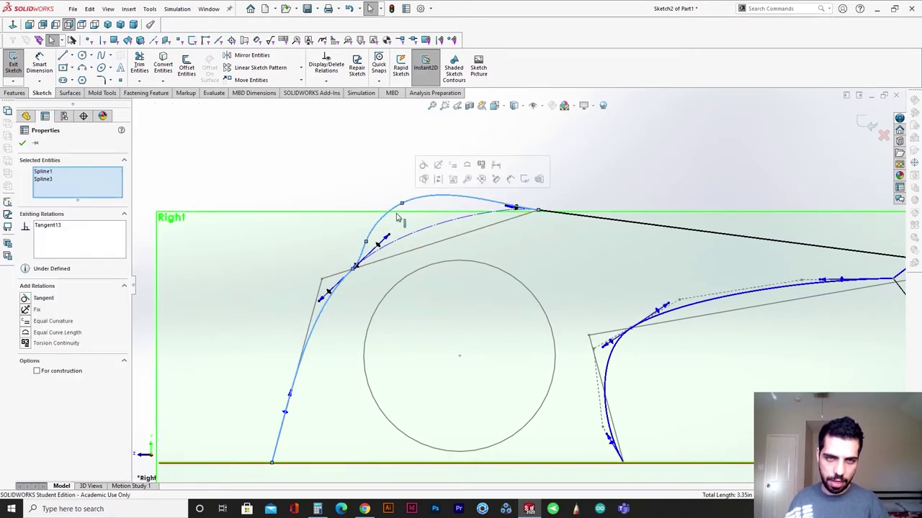
Delete the arched spline's upper interior point.
left_click(396, 217)
left_click(402, 205)
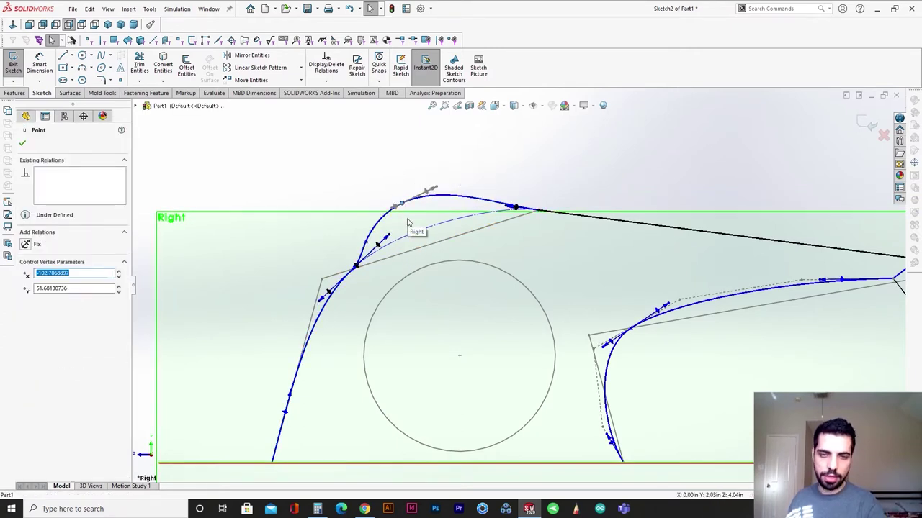
key("Delete")
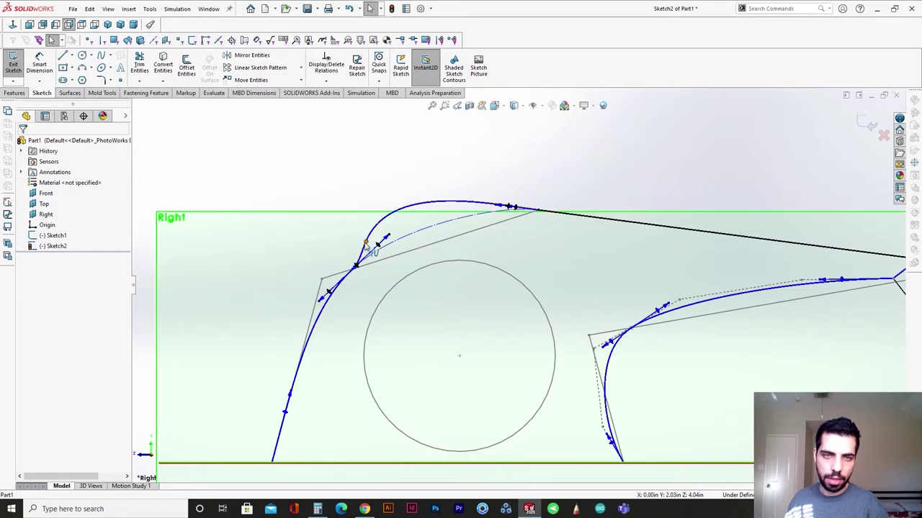
Move the arched spline's remaining interior point to about X -104.2, Y 46.0 mm and adjust its tangent handle.
left_click_drag(367, 245, 432, 188)
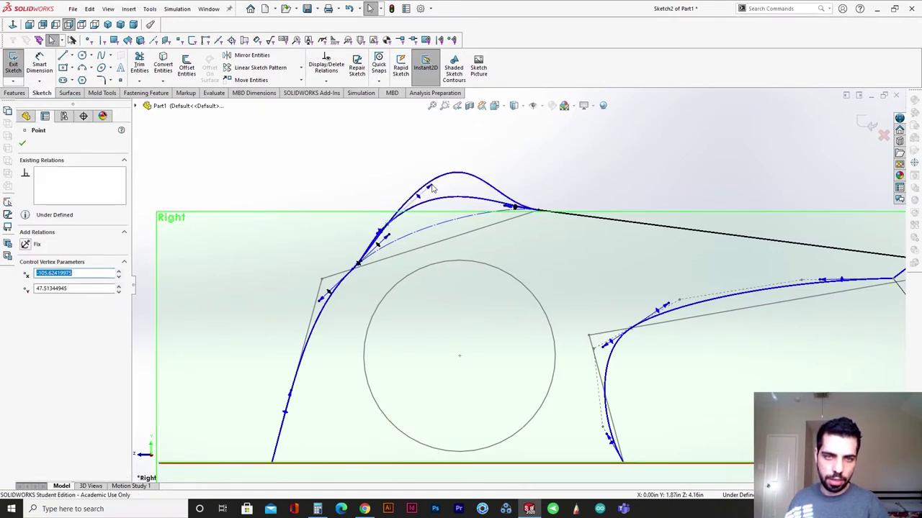
left_click_drag(377, 244, 402, 230)
left_click(386, 236)
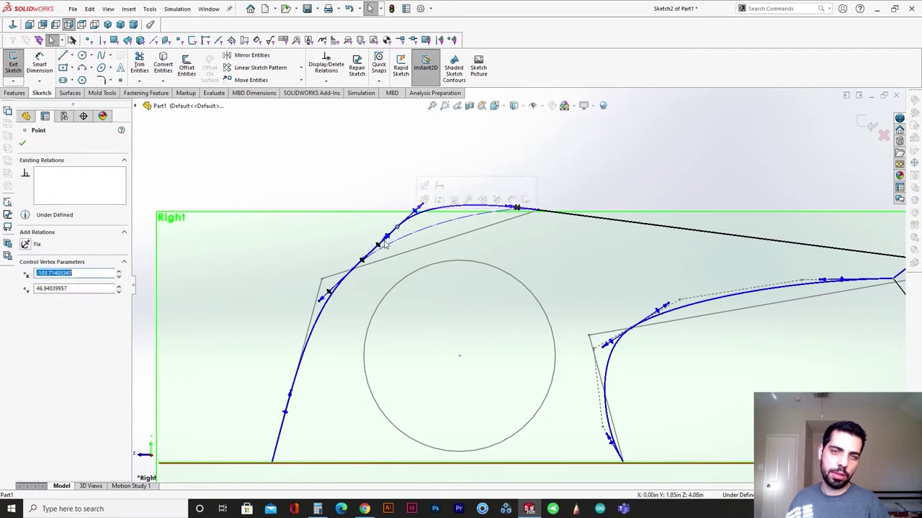
left_click(378, 245)
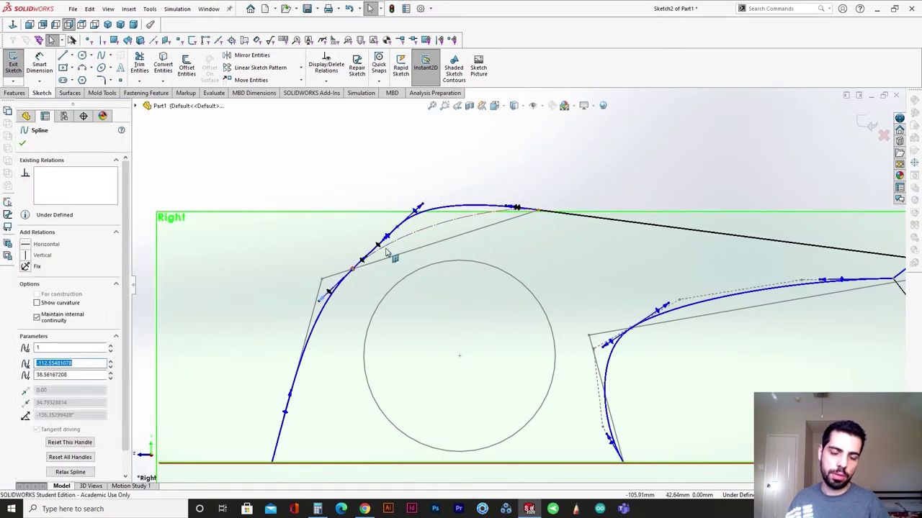
scroll(403, 260, "down", 4)
mouse_move(430, 267)
left_mouse_down()
mouse_move(426, 255)
mouse_move(442, 262)
mouse_move(453, 237)
mouse_move(472, 238)
left_mouse_up()
scroll(475, 241, "up", 3)
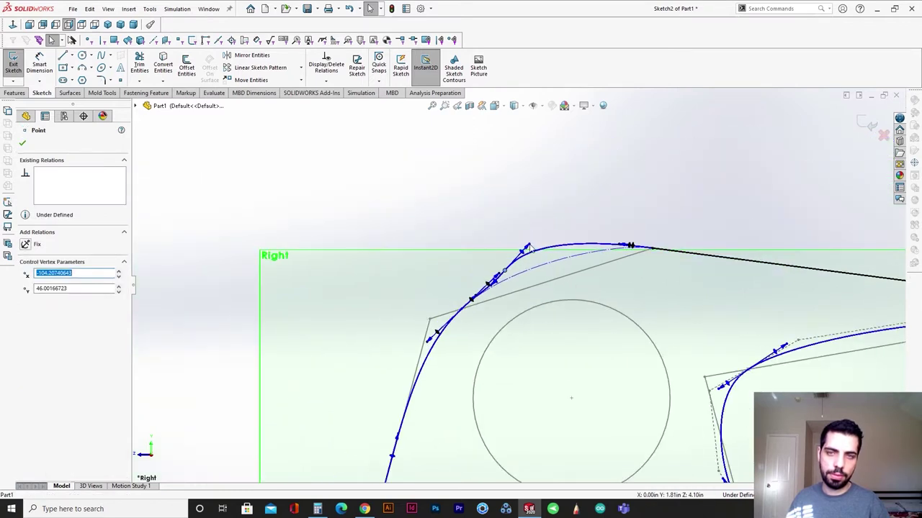
left_click(529, 248)
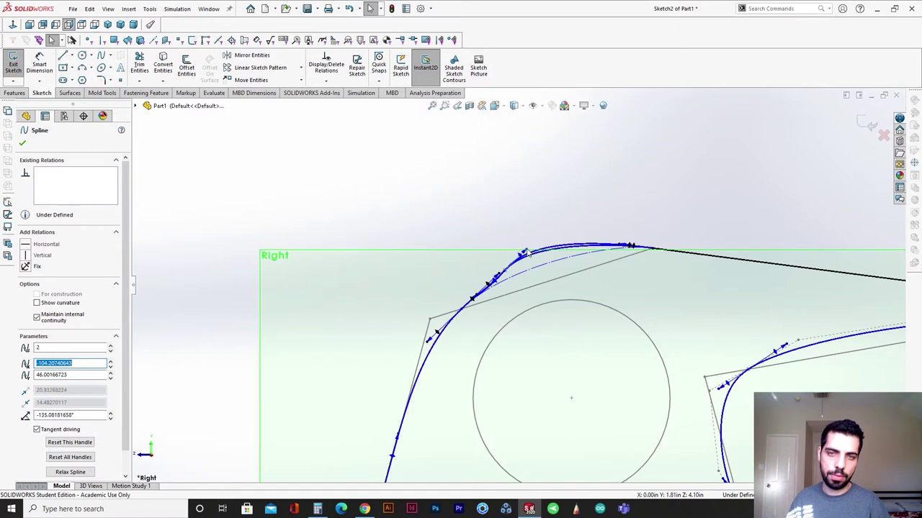
left_click(539, 226)
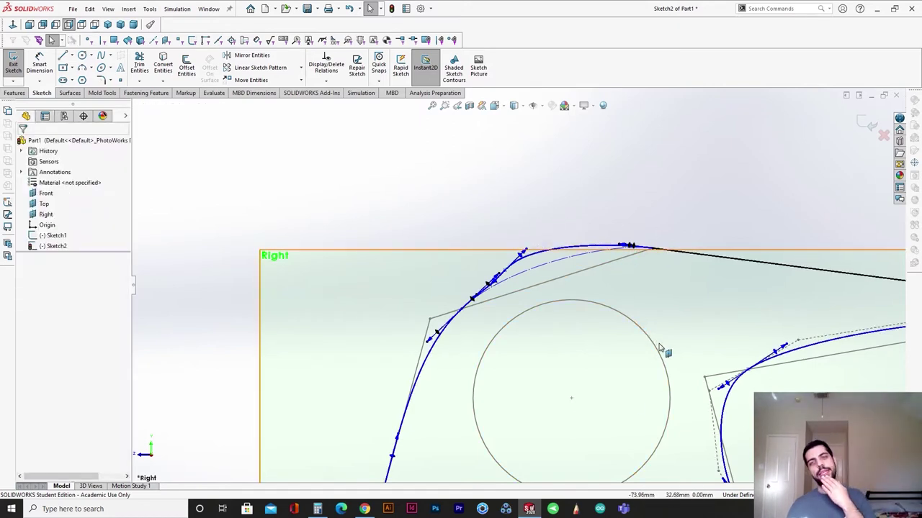
Adjust the tangent handles at the junction of the two upper splines and below the arched spline's interior point.
scroll(547, 311, "up", 2)
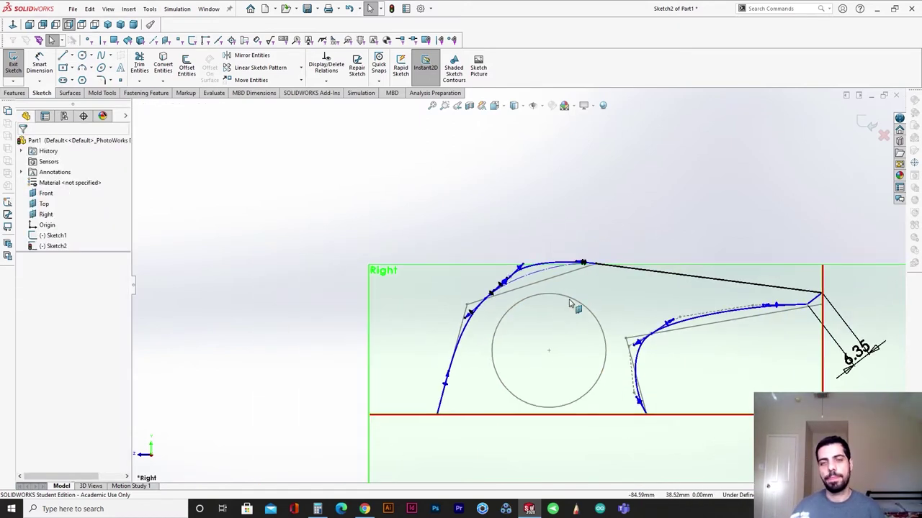
scroll(576, 299, "down", 1)
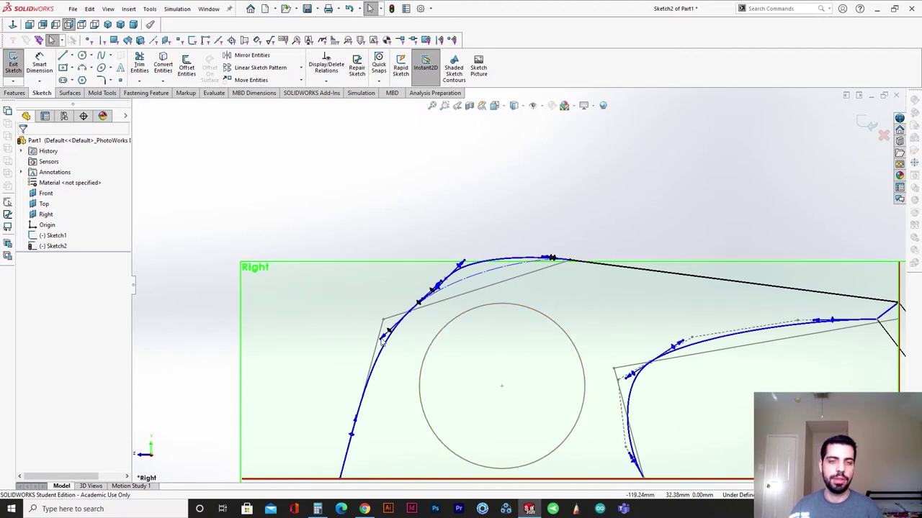
scroll(432, 302, "down", 2)
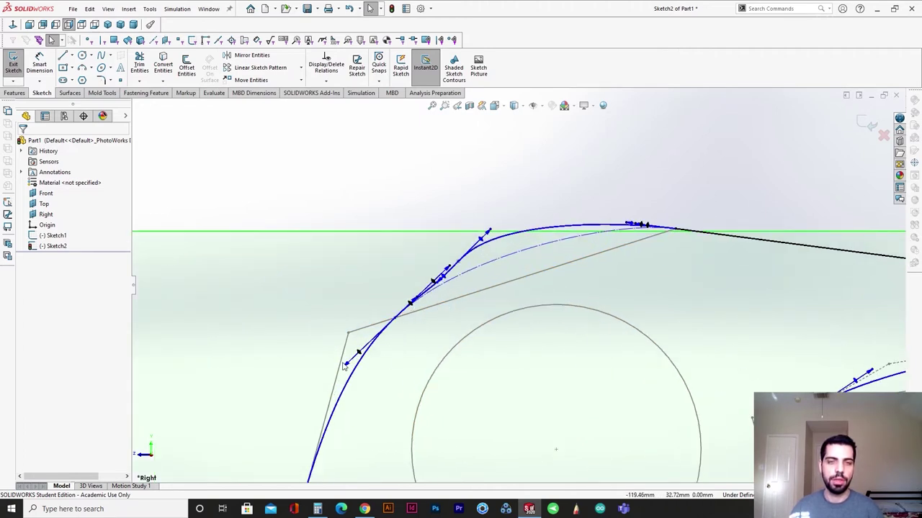
left_click_drag(344, 365, 329, 352)
key("Escape")
scroll(445, 272, "down", 3)
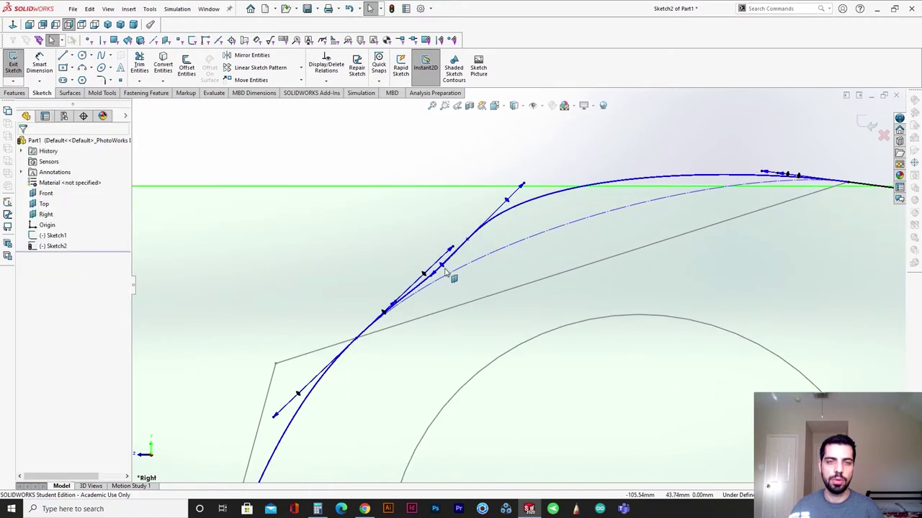
left_click_drag(430, 281, 445, 269)
left_click(442, 166)
scroll(654, 211, "up", 5)
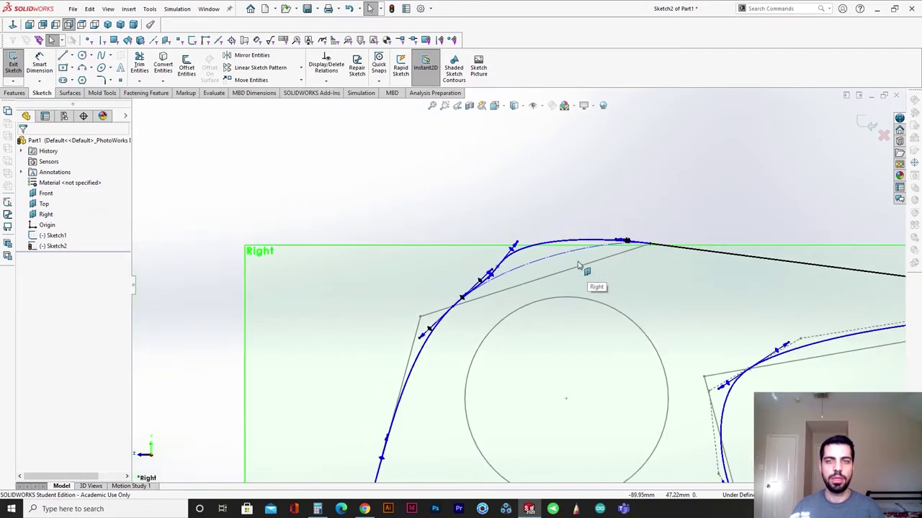
Adjust the arched spline's tangent handles at its interior point and near its junction with the rear spline.
left_click(515, 244)
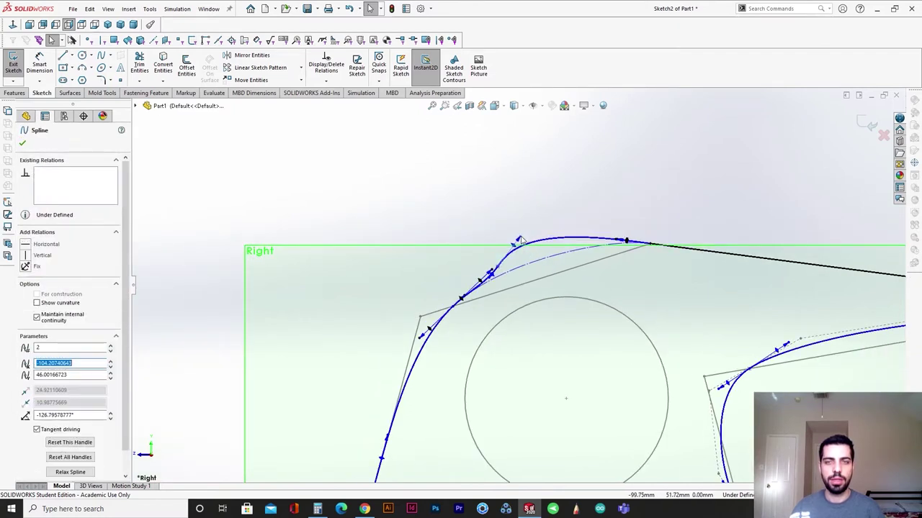
left_click(488, 280)
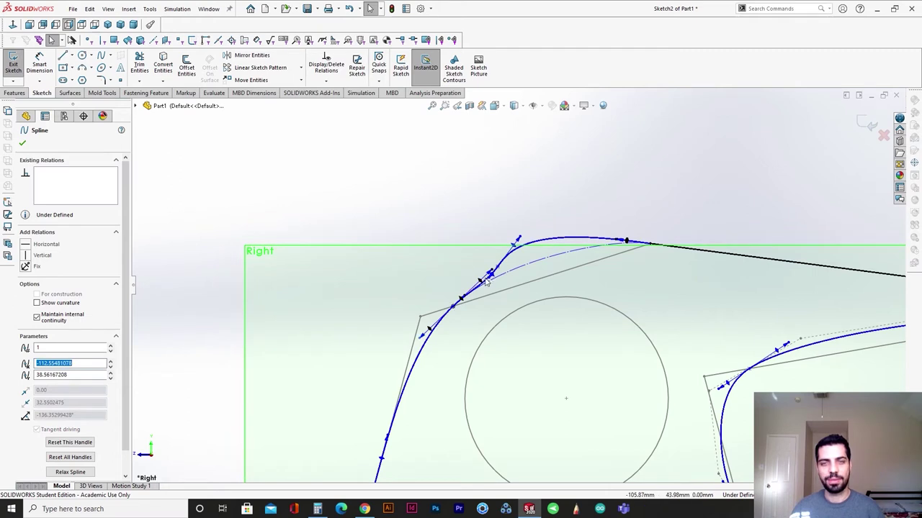
scroll(491, 282, "down", 4)
left_click(436, 286)
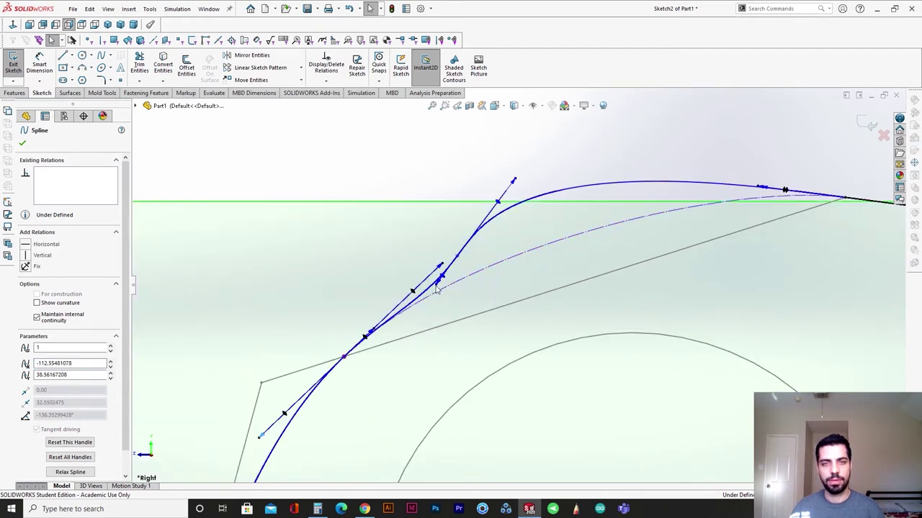
left_click_drag(433, 290, 434, 285)
left_click(443, 191)
scroll(535, 304, "up", 5)
scroll(554, 299, "down", 3)
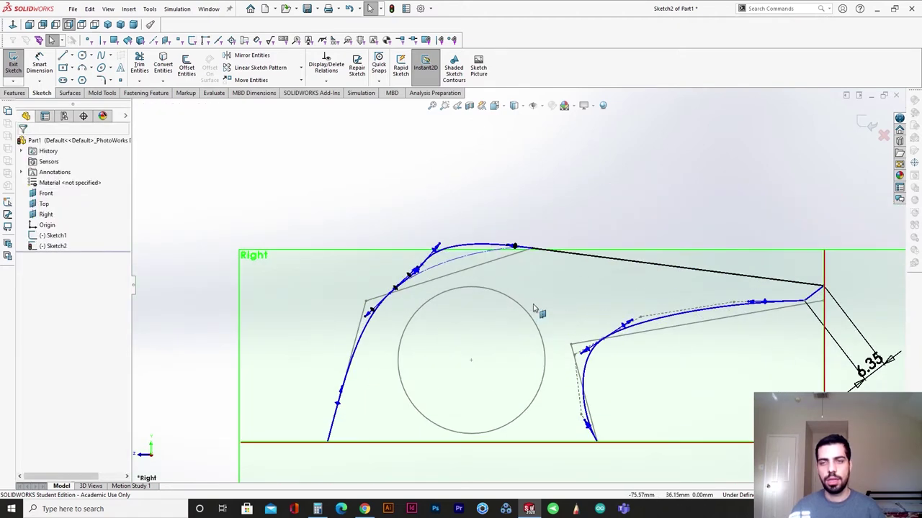
left_click(41, 66)
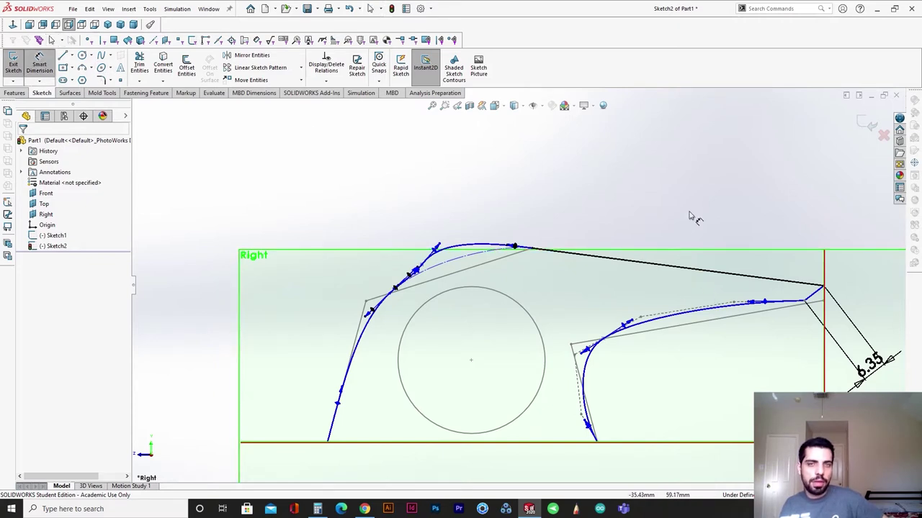
left_click(669, 267)
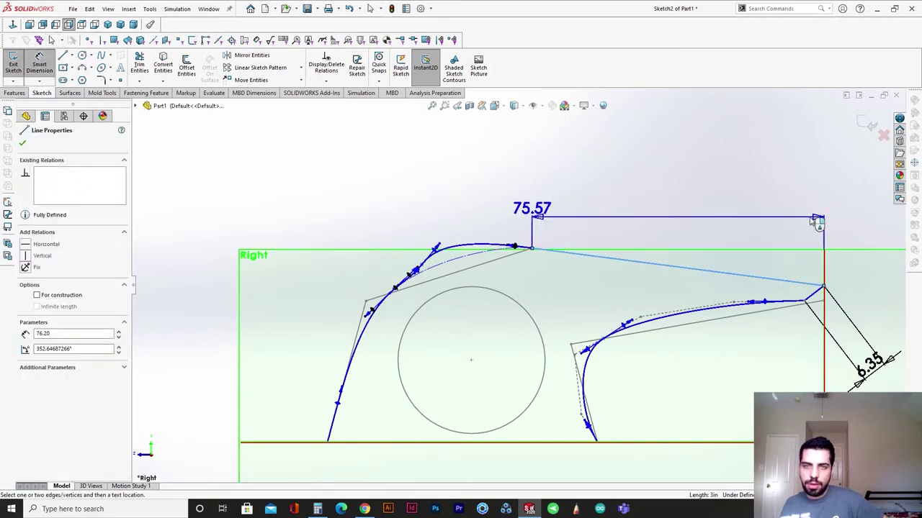
left_click(817, 221)
left_click(140, 59)
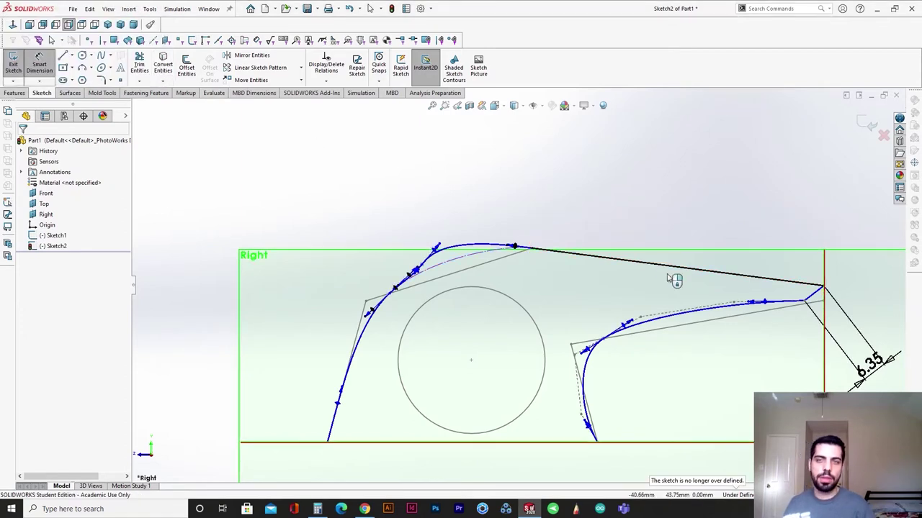
key("Escape")
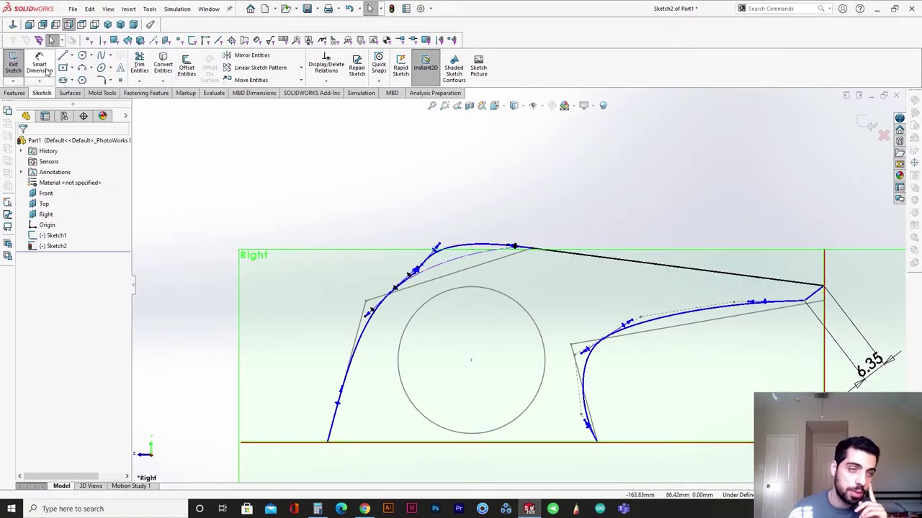
Measure the distance between the two endpoints of the profile's upper straight line.
left_click(215, 94)
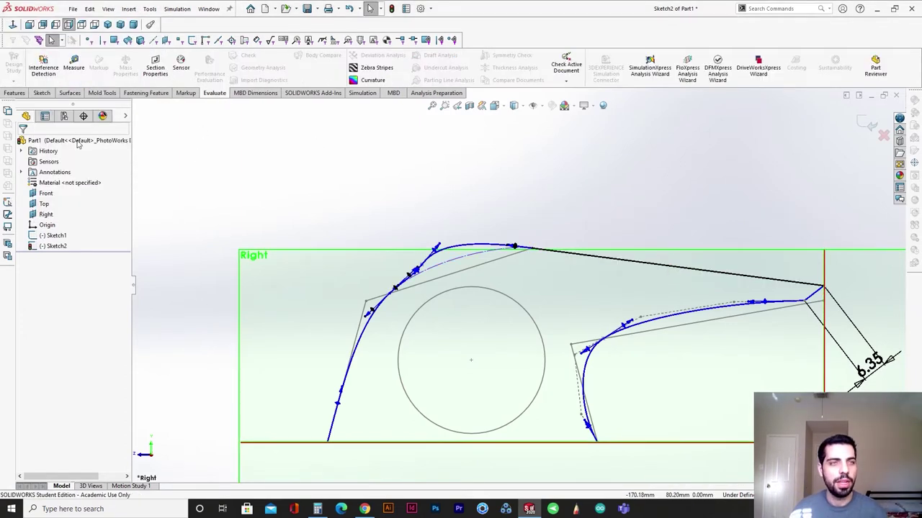
left_click(74, 63)
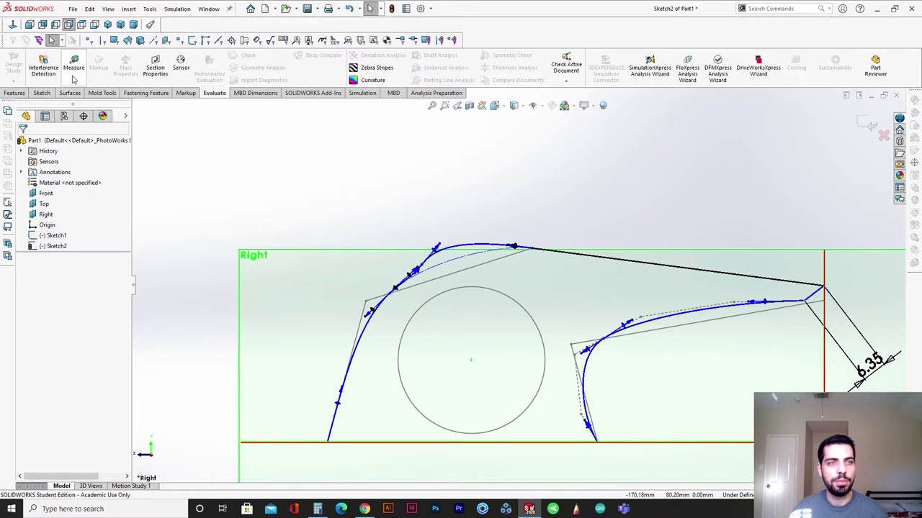
left_click(531, 248)
left_click(825, 289)
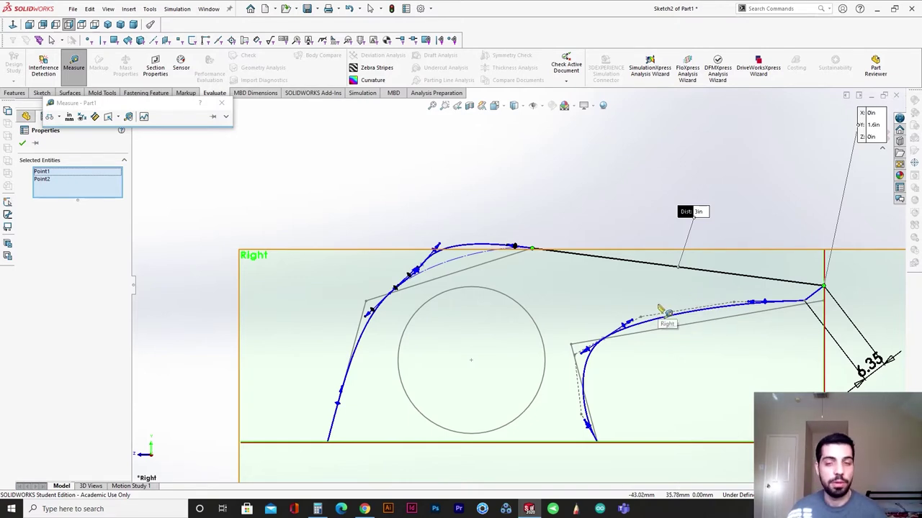
left_click(222, 103)
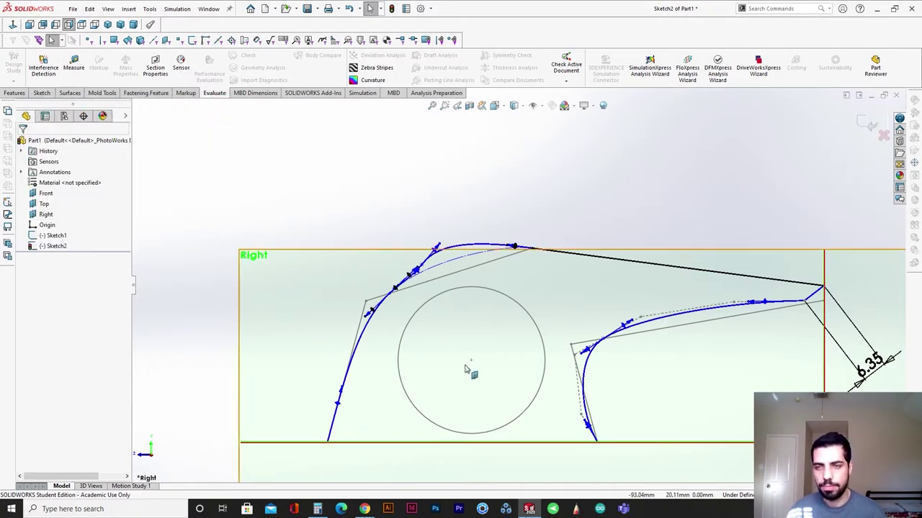
Close the profile with a horizontal base line between its two lower endpoints and exit the sketch.
left_click(42, 93)
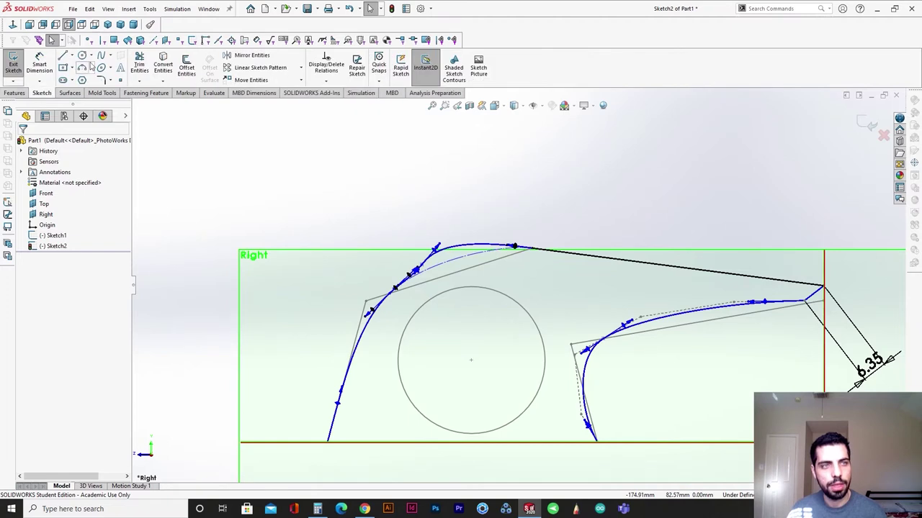
left_click(327, 442)
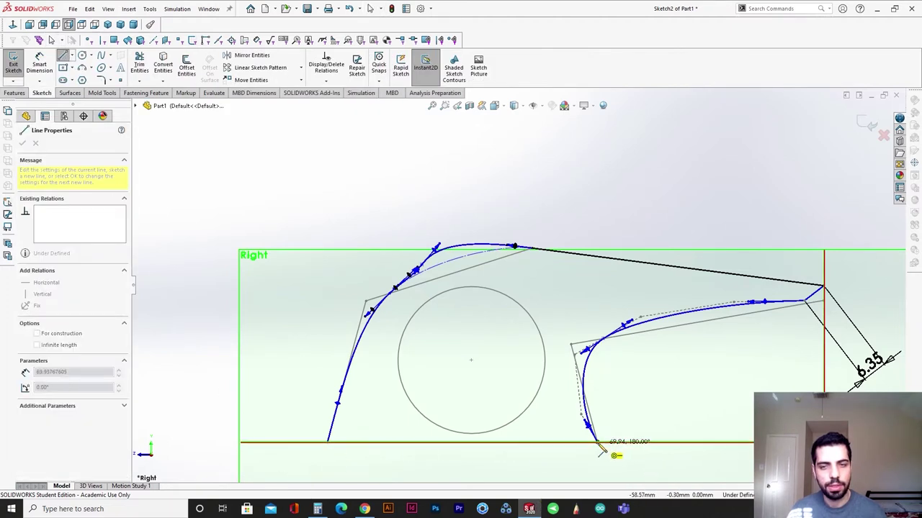
left_click(597, 442)
left_click(867, 123)
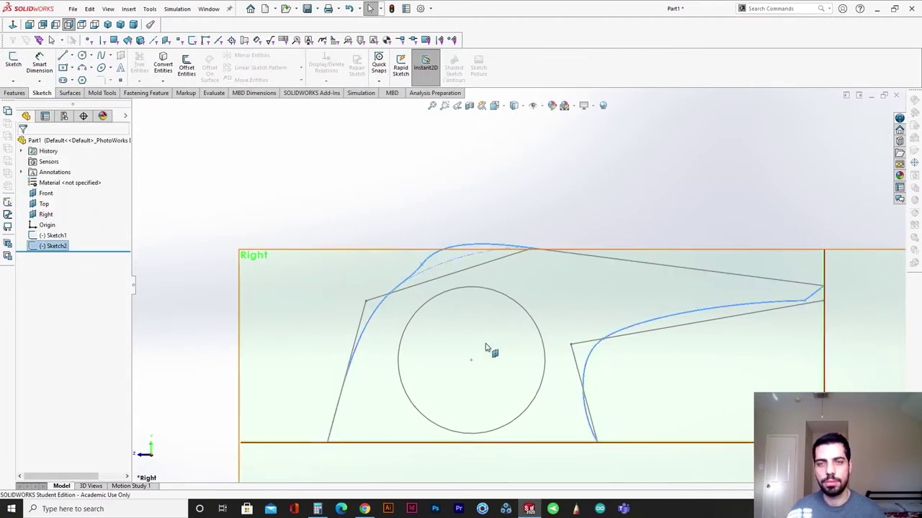
Hide the layout sketch Sketch1 so that only the spline profile is displayed with the planes.
scroll(490, 350, "up", 4)
mouse_move(495, 350)
middle_mouse_down()
mouse_move(520, 352)
mouse_move(549, 379)
mouse_move(528, 372)
middle_mouse_up()
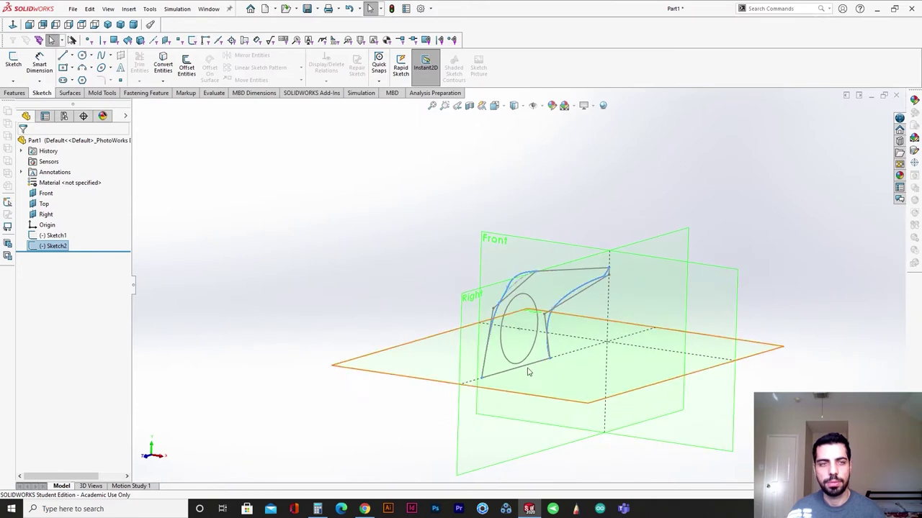
left_click(57, 235)
left_click(65, 225)
mouse_move(426, 286)
middle_mouse_down()
mouse_move(310, 267)
mouse_move(319, 302)
mouse_move(333, 303)
middle_mouse_up()
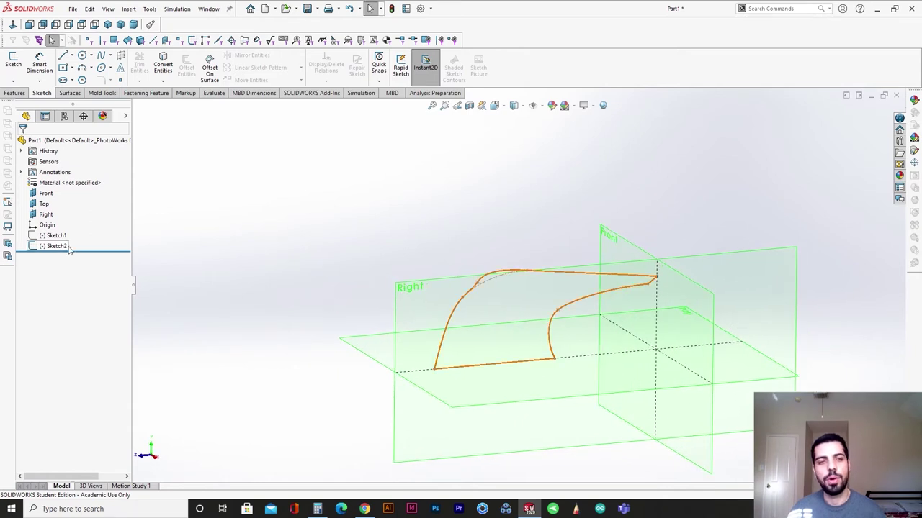
Extrude the closed profile of Sketch2 as a blind boss with a depth of 0.5 in.
left_click(56, 246)
left_click(13, 93)
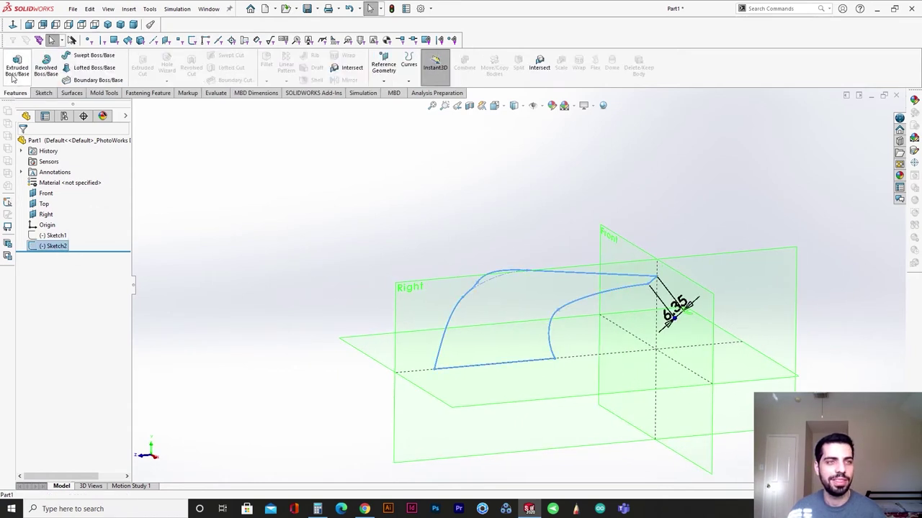
left_click(17, 65)
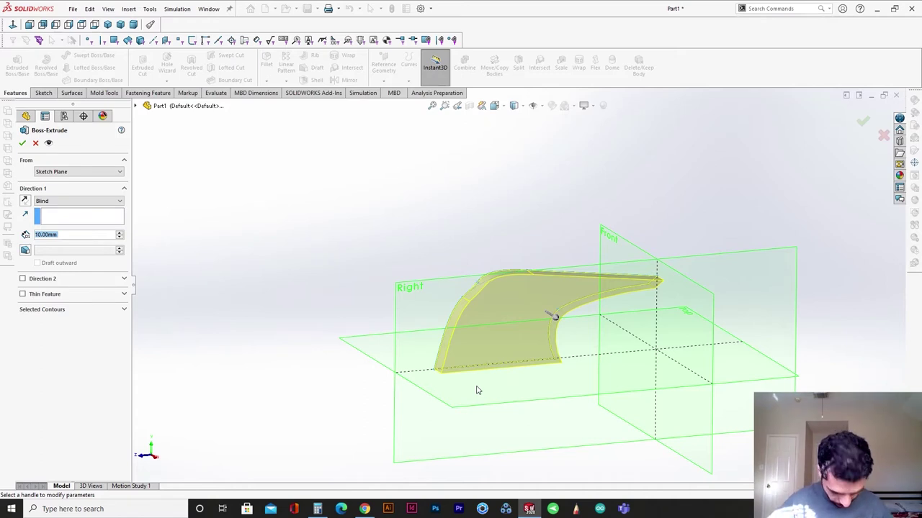
middle_click_drag(463, 306, 459, 347)
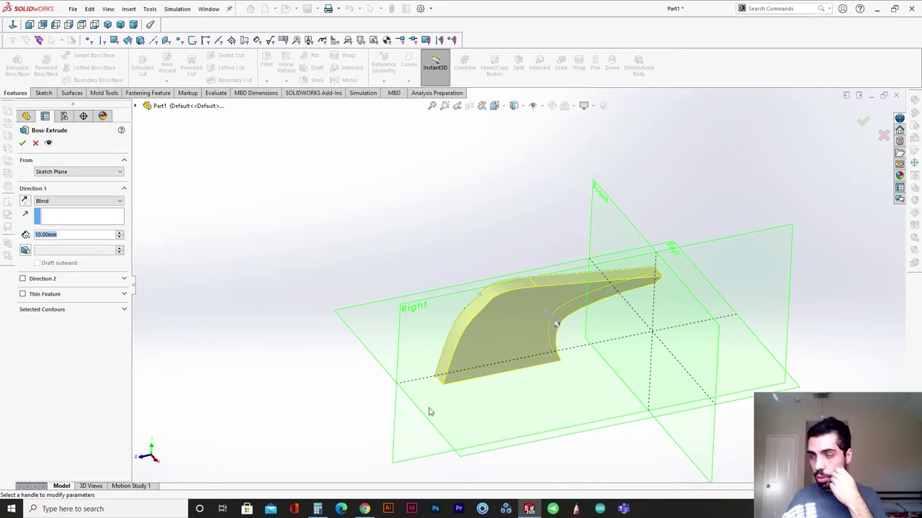
scroll(497, 411, "down", 2)
scroll(496, 226, "down", 4)
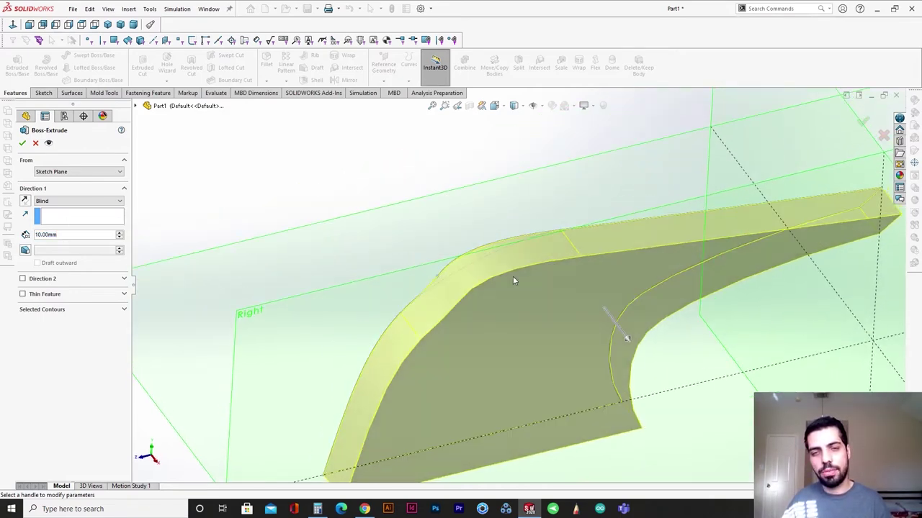
scroll(513, 275, "up", 6)
scroll(618, 281, "down", 2)
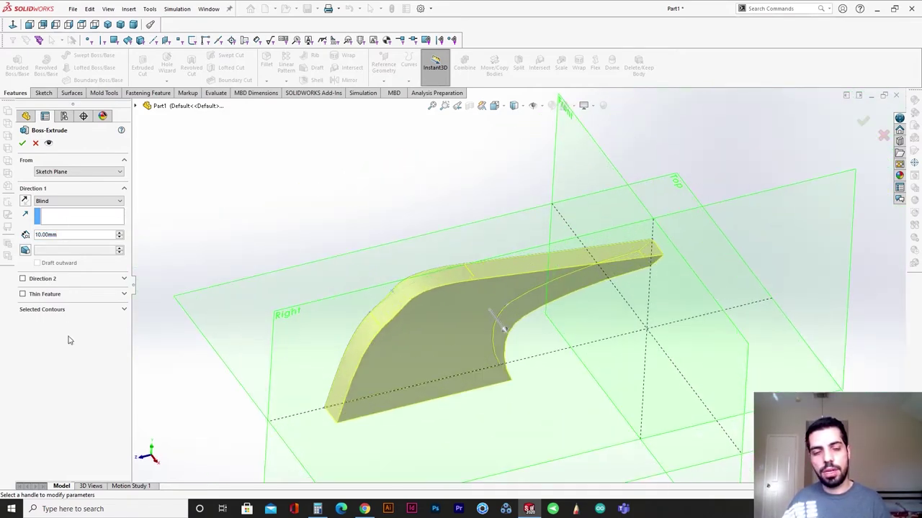
left_click(61, 235)
type(".5in")
key("Return")
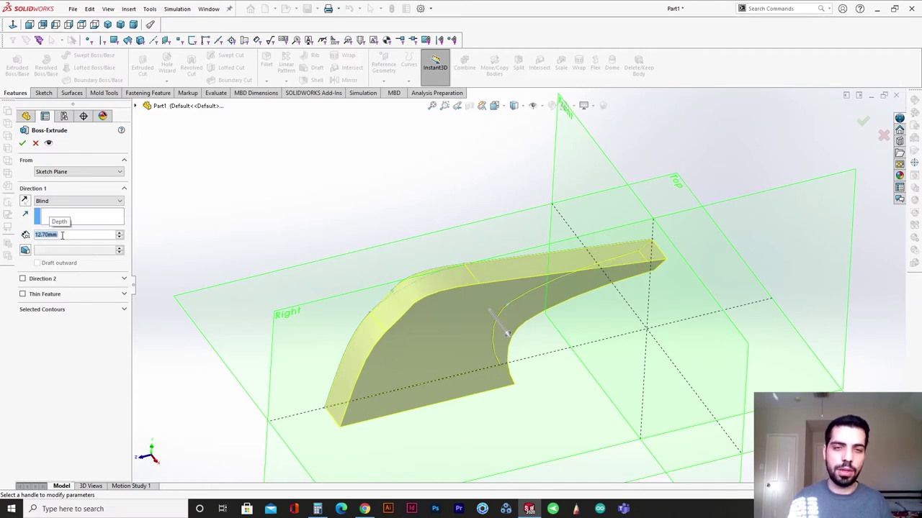
key("Return")
Hide the reference planes and examine the extruded body's side profile in the Right view.
middle_click_drag(419, 332, 362, 214)
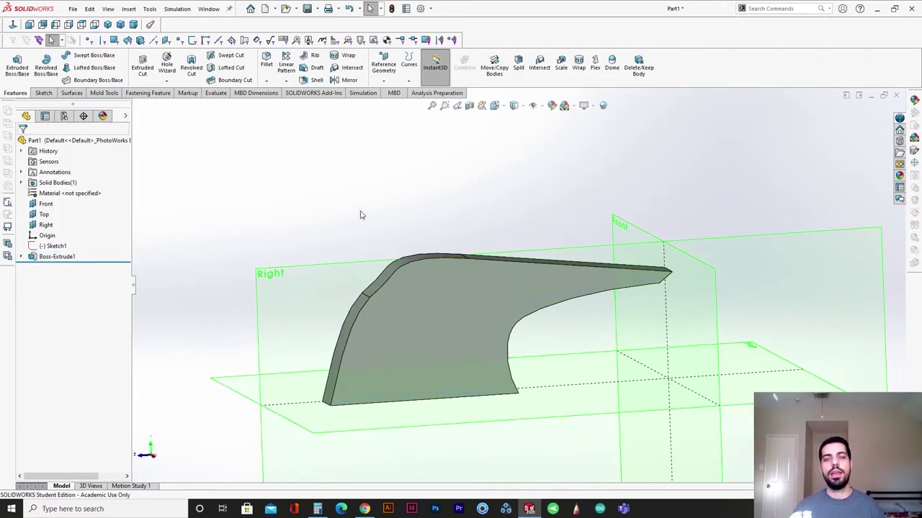
left_click(535, 109)
scroll(525, 279, "up", 3)
middle_click_drag(526, 280, 515, 273)
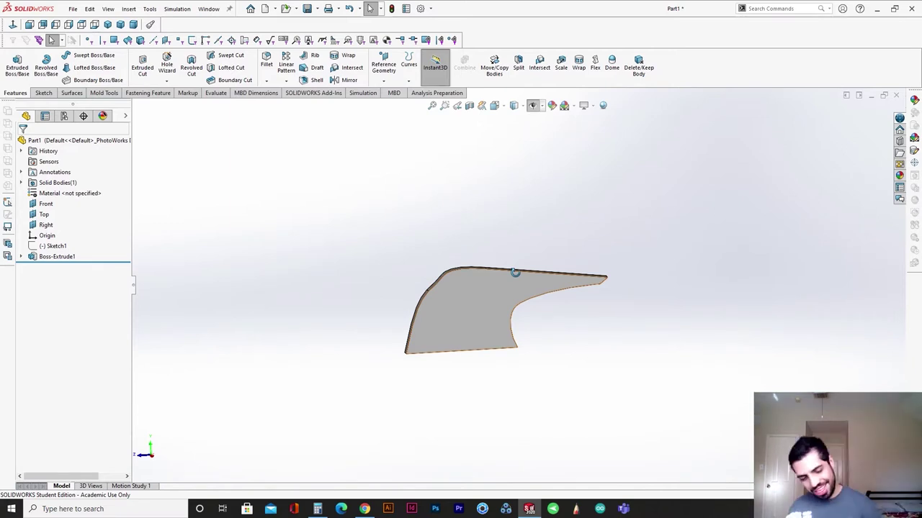
scroll(515, 272, "down", 6)
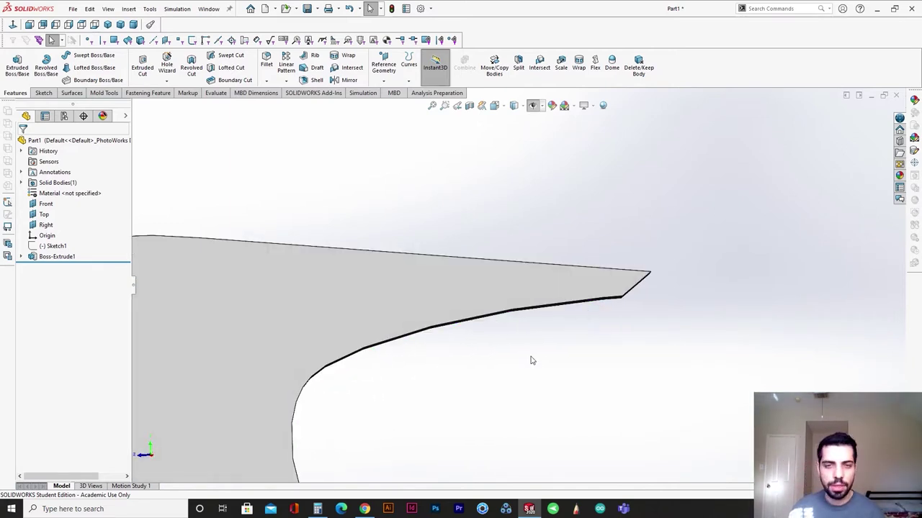
key("space")
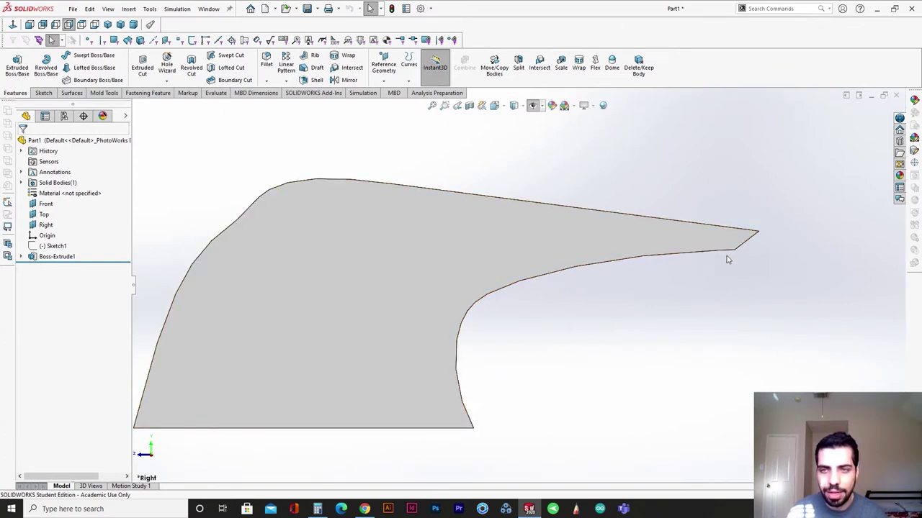
left_click(466, 405)
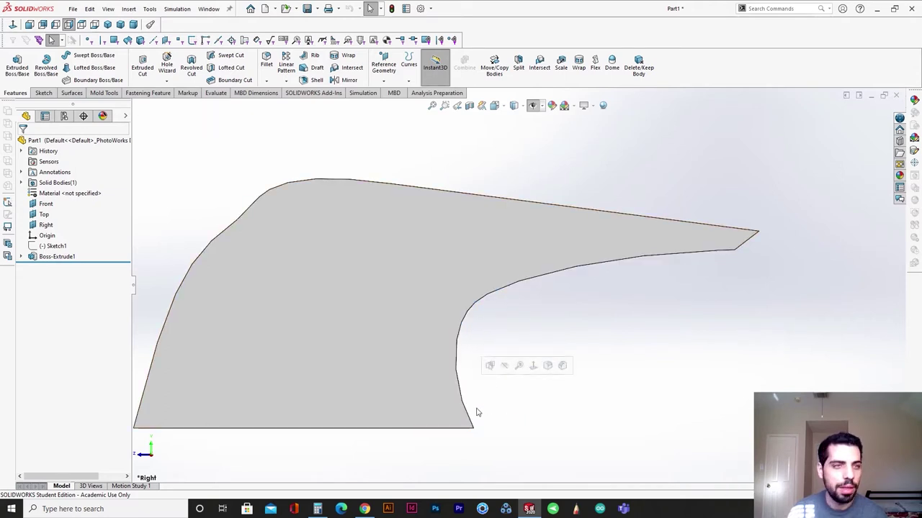
scroll(473, 410, "up", 4)
middle_click_drag(471, 408, 440, 416)
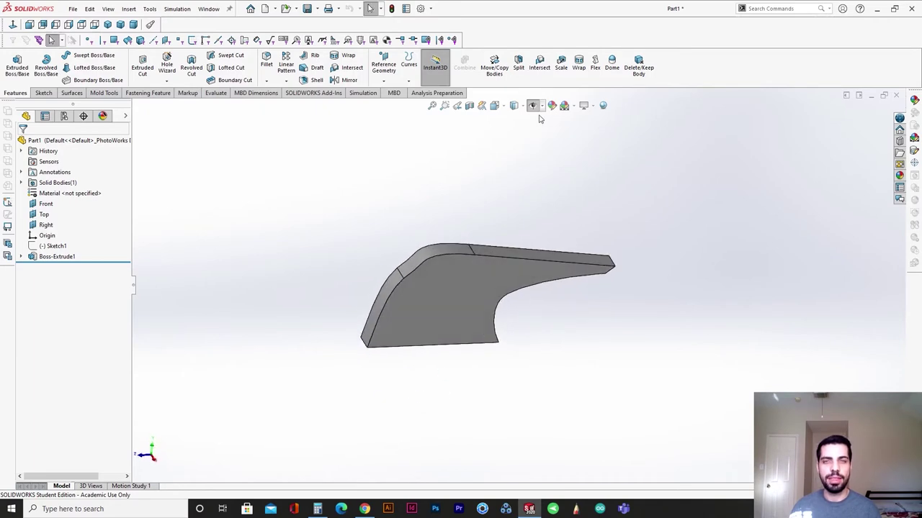
Show the reference planes again and examine the body's flat face on the Right plane in the Left view.
left_click(533, 106)
scroll(504, 376, "down", 5)
middle_click_drag(504, 376, 647, 410)
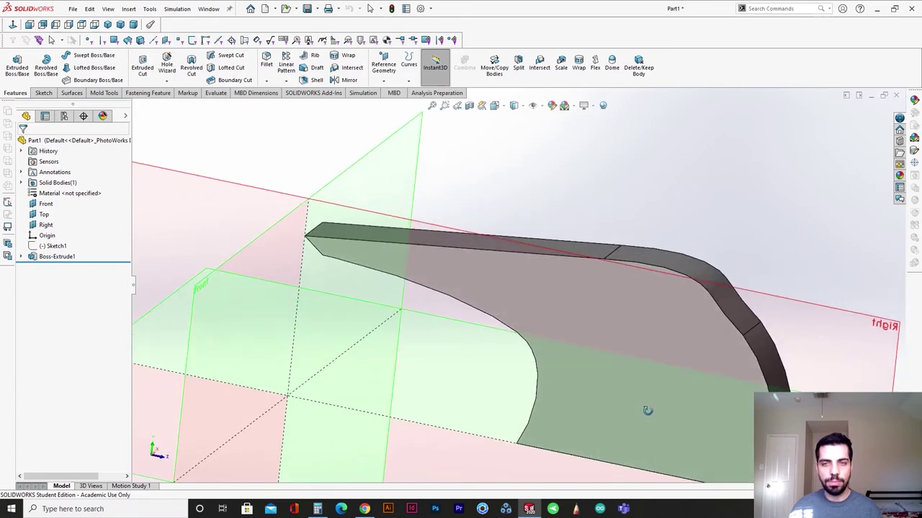
key("space")
left_click(355, 374)
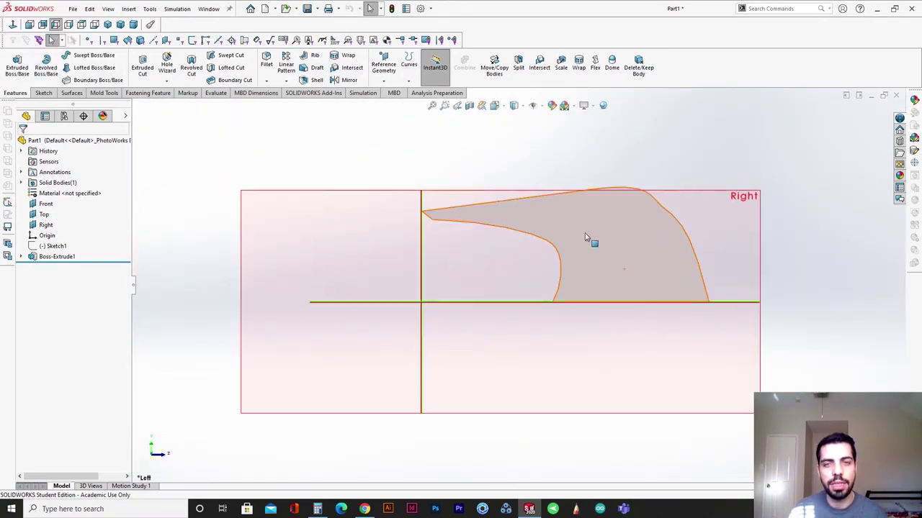
scroll(584, 238, "down", 4)
left_click(436, 193)
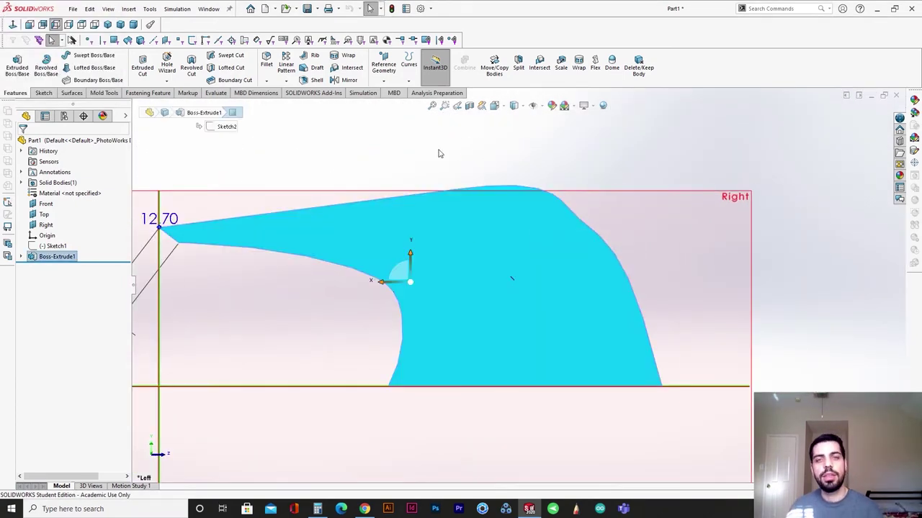
left_click(439, 151)
middle_click_drag(437, 150, 438, 226)
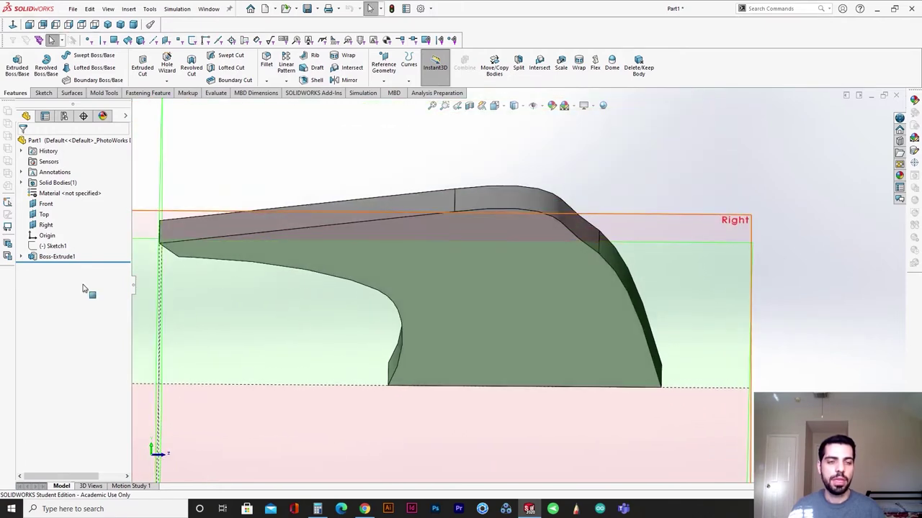
Edit the Boss-Extrude1 feature and set its blind depth to 0.6 in.
left_click(57, 256)
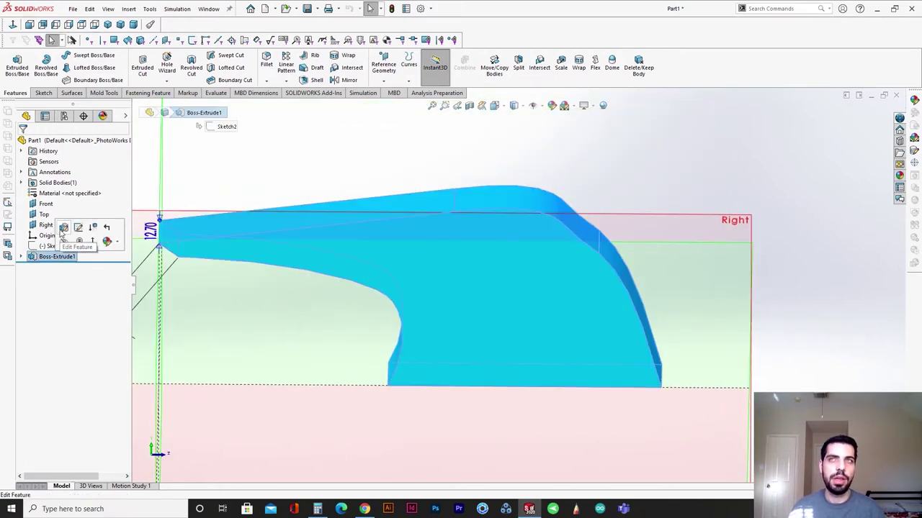
left_click(63, 228)
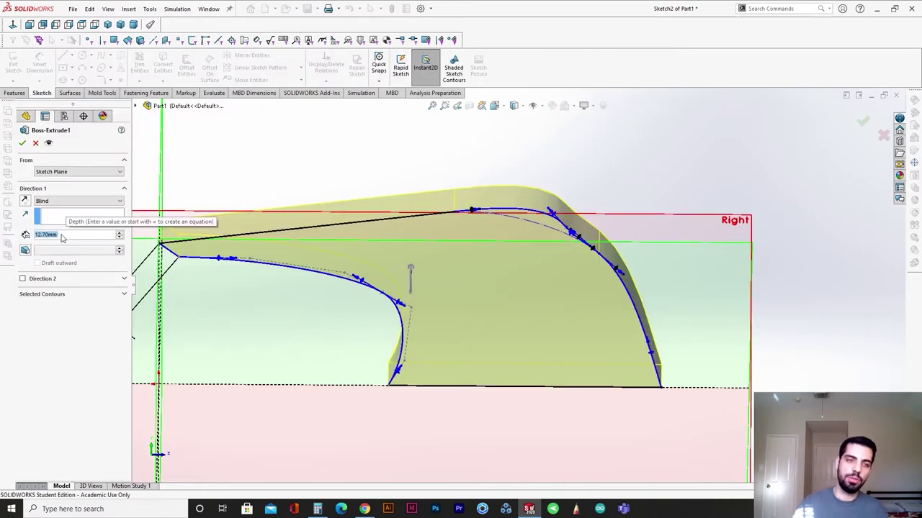
type(".6in")
key("Return")
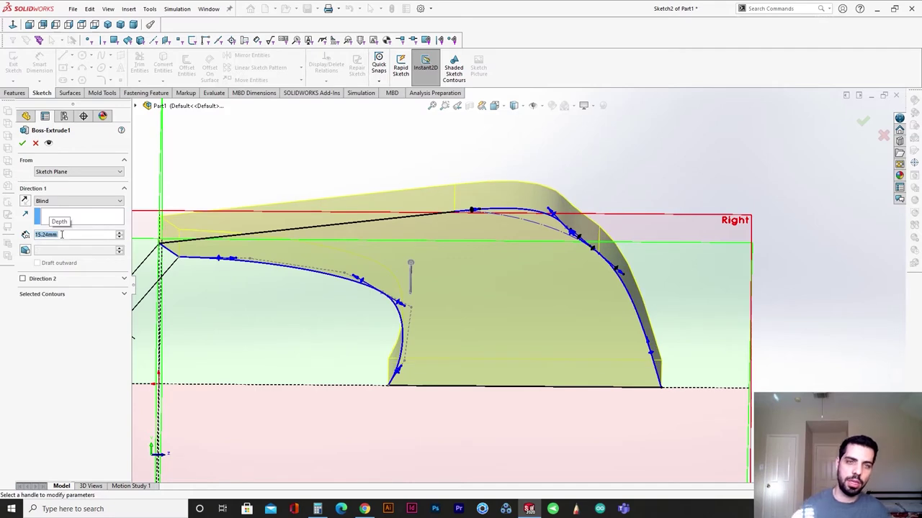
left_click(22, 143)
Start a shell that removes the body's flat side face, with a 0.1 mm thickness and the preview enabled.
scroll(430, 289, "up", 3)
mouse_move(431, 289)
middle_mouse_down()
mouse_move(425, 323)
mouse_move(429, 278)
middle_mouse_up()
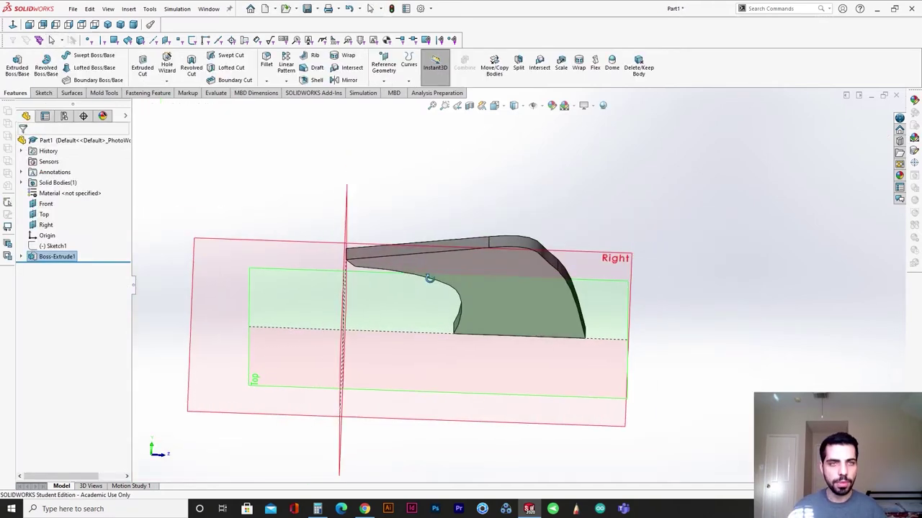
left_click(314, 80)
left_click(507, 335)
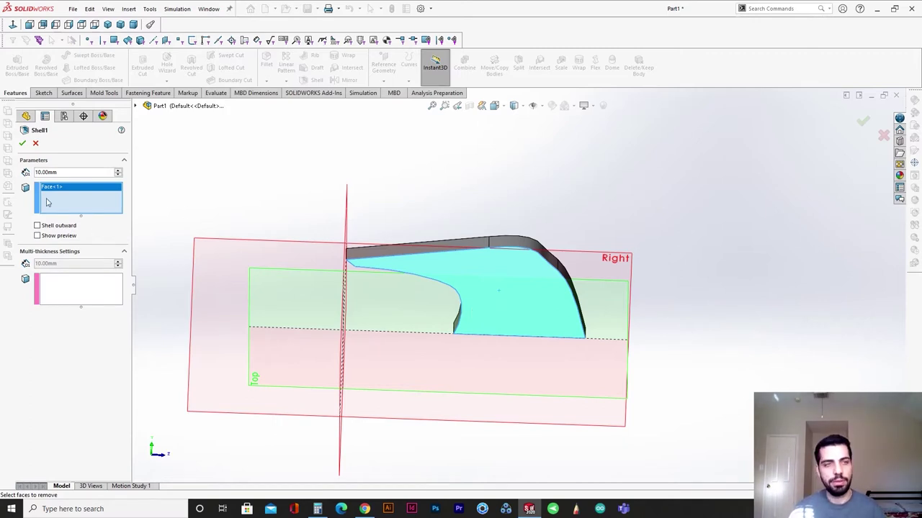
double_click(69, 171)
type(".1mm")
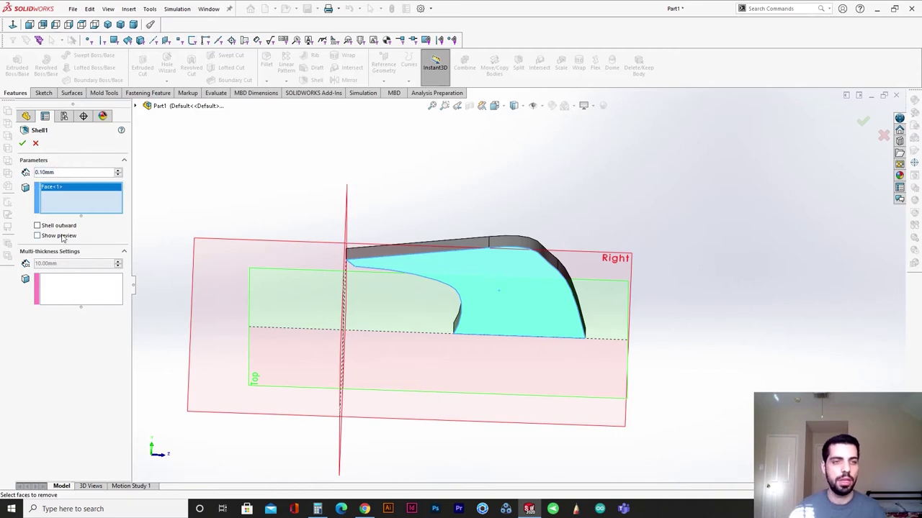
left_click(62, 238)
scroll(478, 262, "down", 5)
middle_click_drag(477, 261, 462, 342)
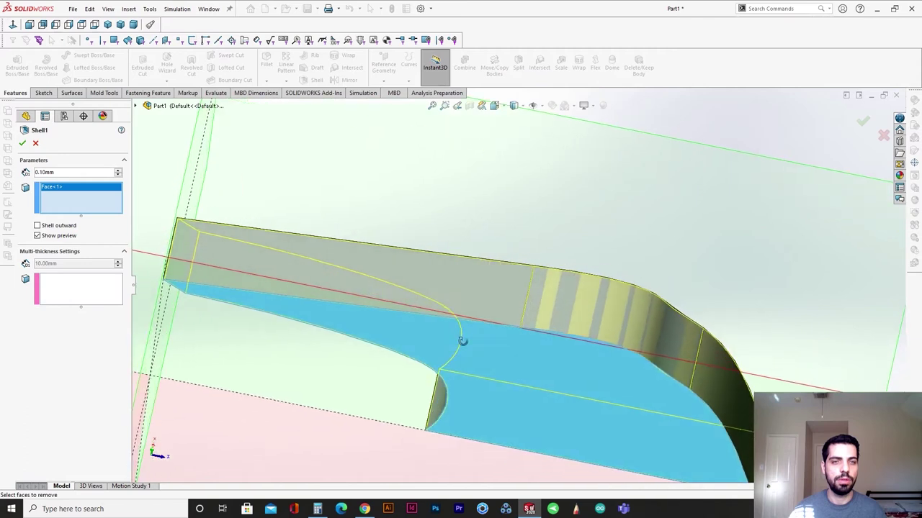
Try a shell thickness of 0.1 in, set it to 0.05 in instead, and finish the shell.
type(".1in")
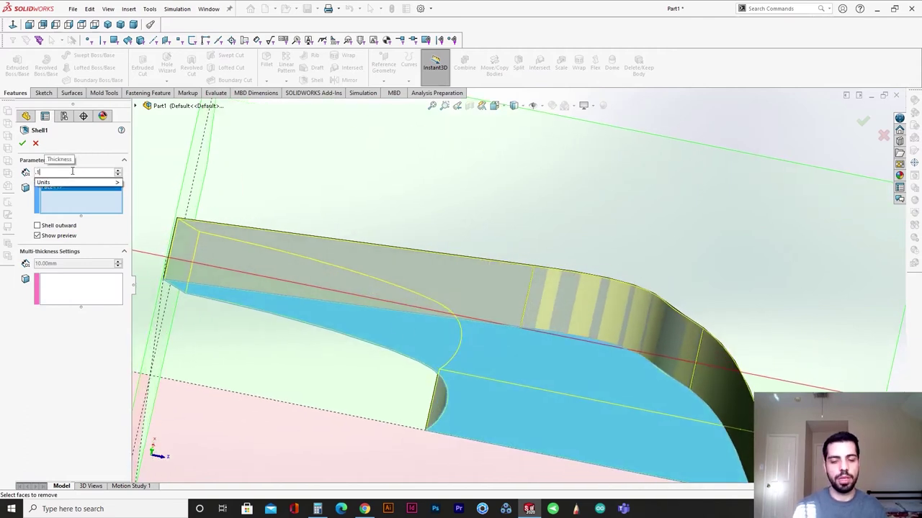
key("Return")
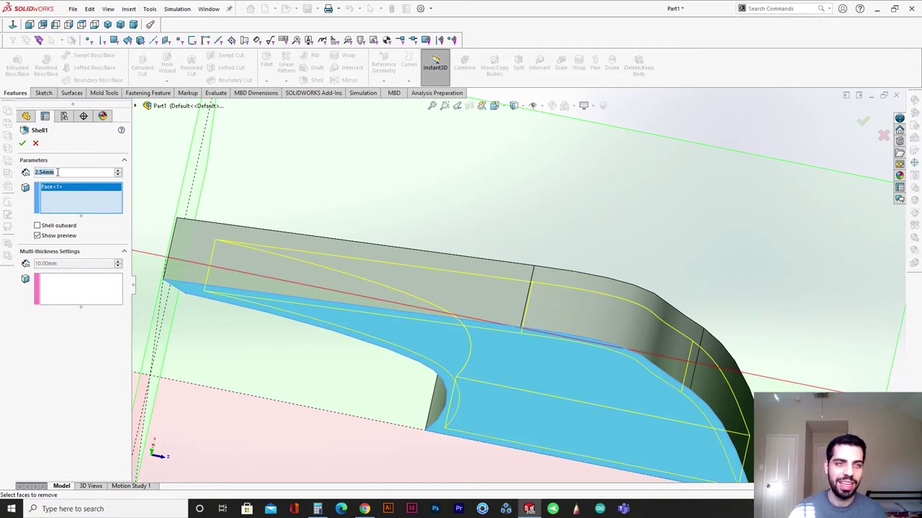
type(".0")
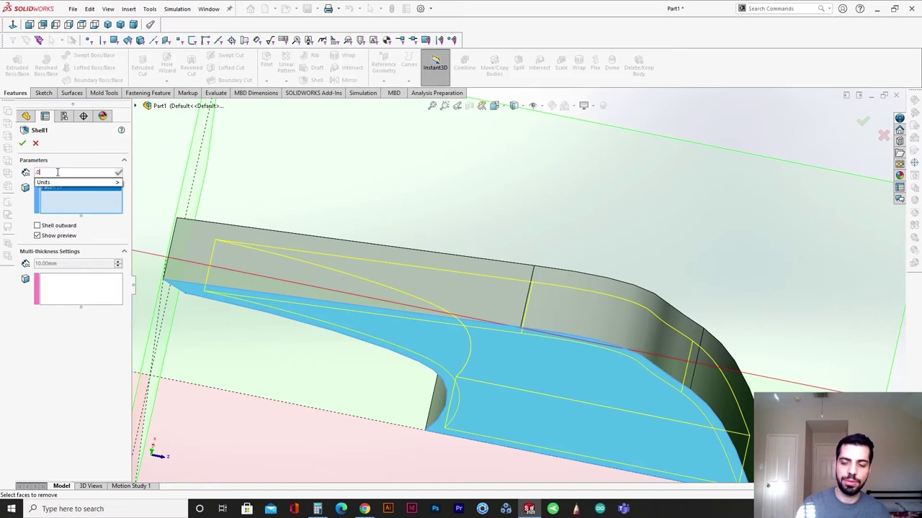
type("5in")
key("Return")
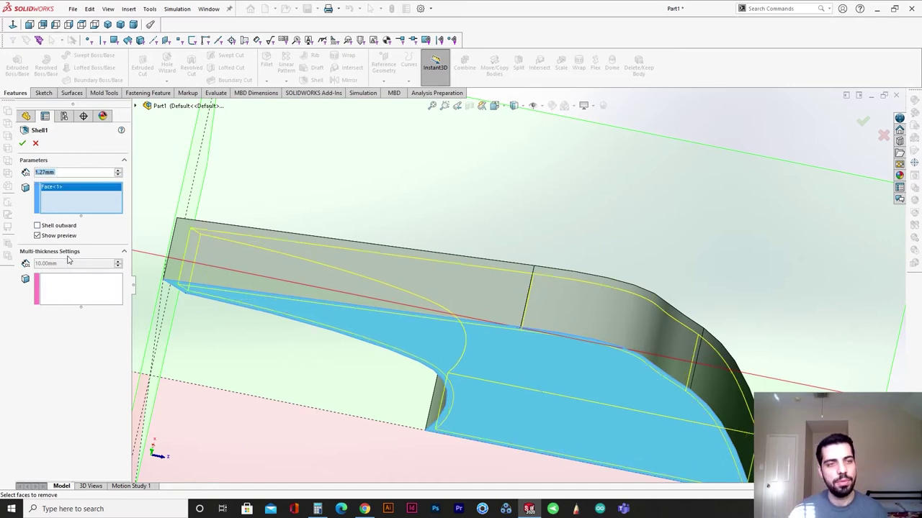
left_click(23, 147)
Examine the shelled body's interior and pointed tip up close, and its wall outline in the Left view.
middle_click_drag(432, 154, 449, 311)
scroll(461, 290, "up", 4)
key("space")
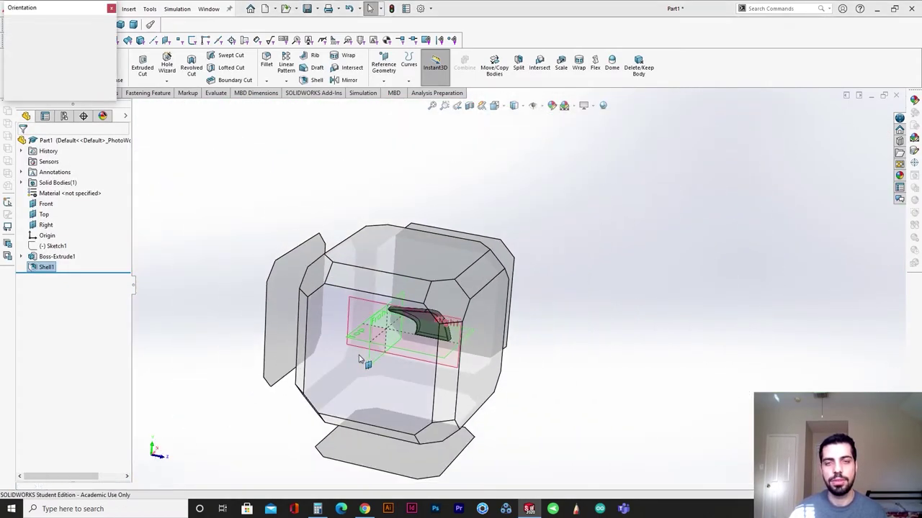
left_click(359, 361)
scroll(586, 241, "down", 5)
scroll(553, 261, "up", 4)
middle_click_drag(553, 261, 529, 301)
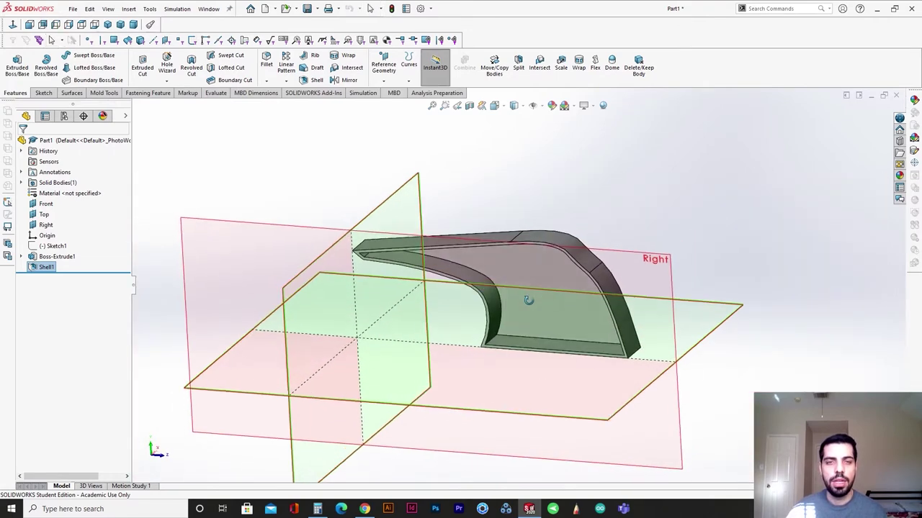
scroll(371, 259, "down", 8)
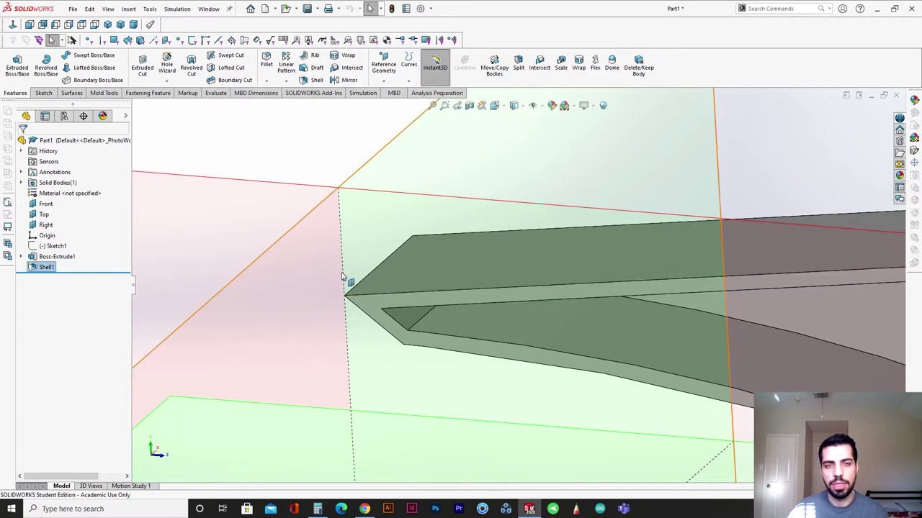
scroll(504, 316, "up", 5)
key("ctrl+3")
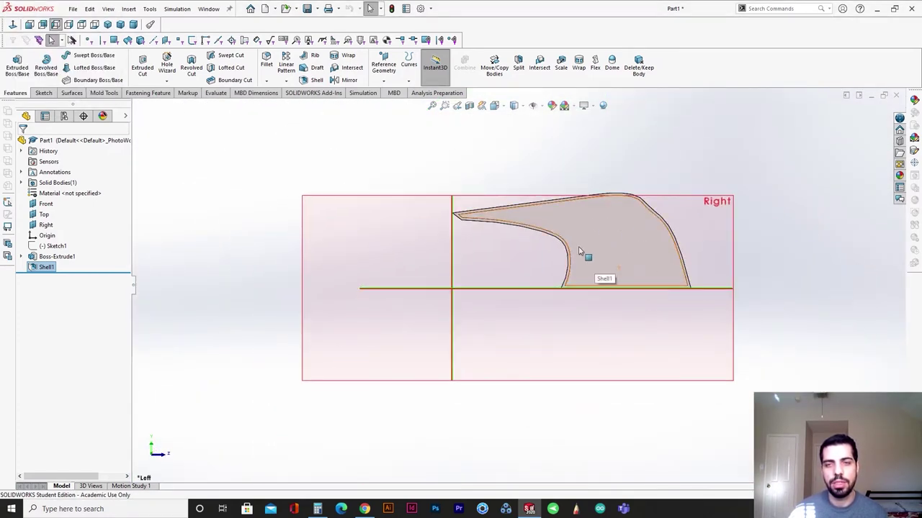
scroll(583, 281, "down", 3)
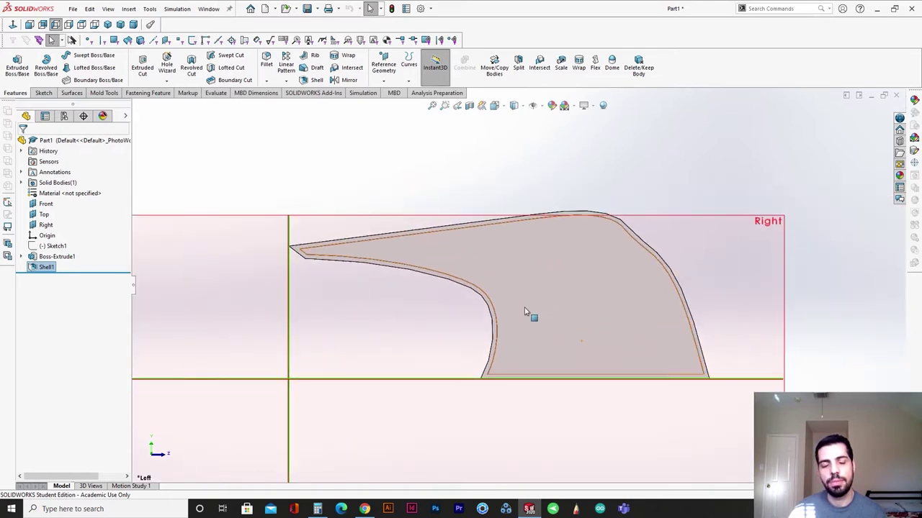
Roll the model back to before Shell1 and set up a 3 mm fillet on the base's bottom edge below the concave curve.
left_click_drag(115, 276, 119, 261)
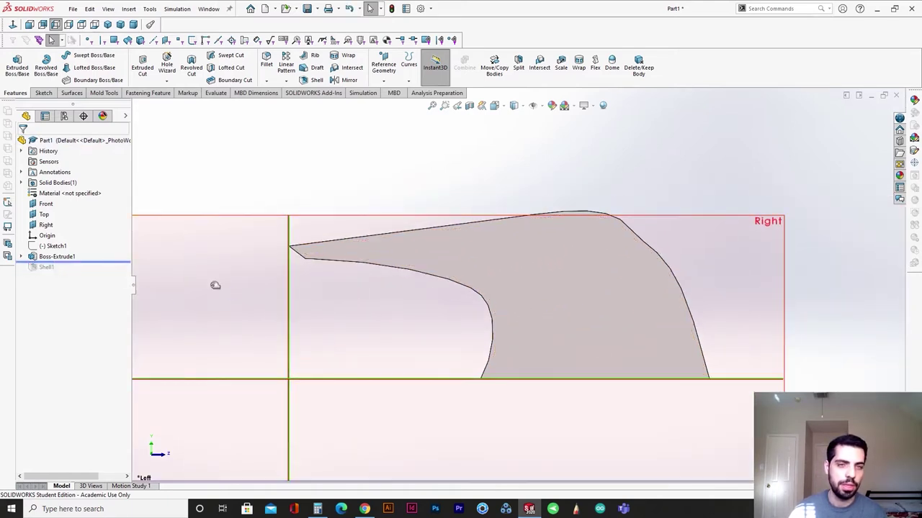
scroll(488, 364, "down", 5)
middle_click_drag(487, 365, 458, 356)
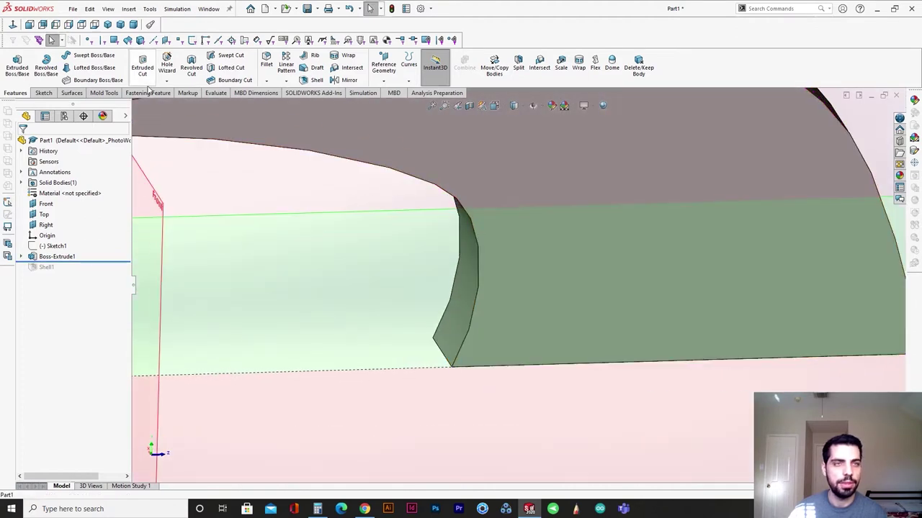
left_click(266, 62)
left_click(438, 351)
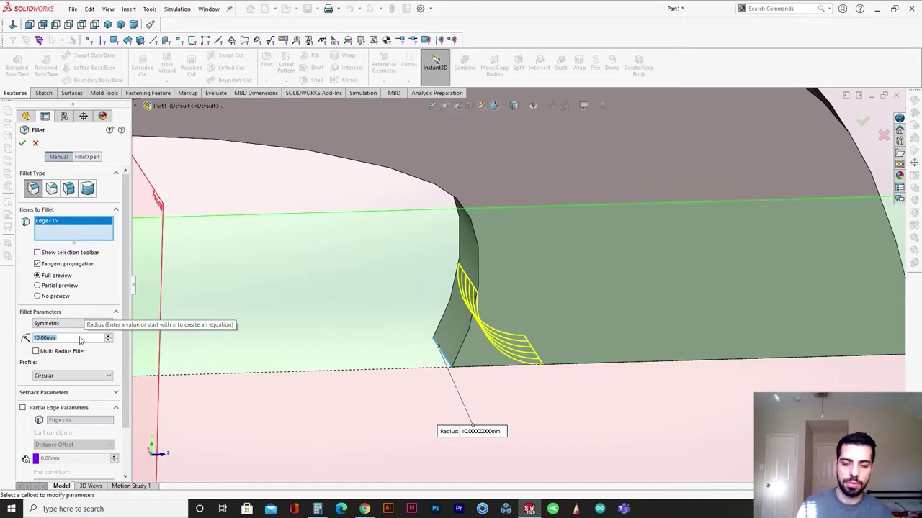
type("5")
key("Return")
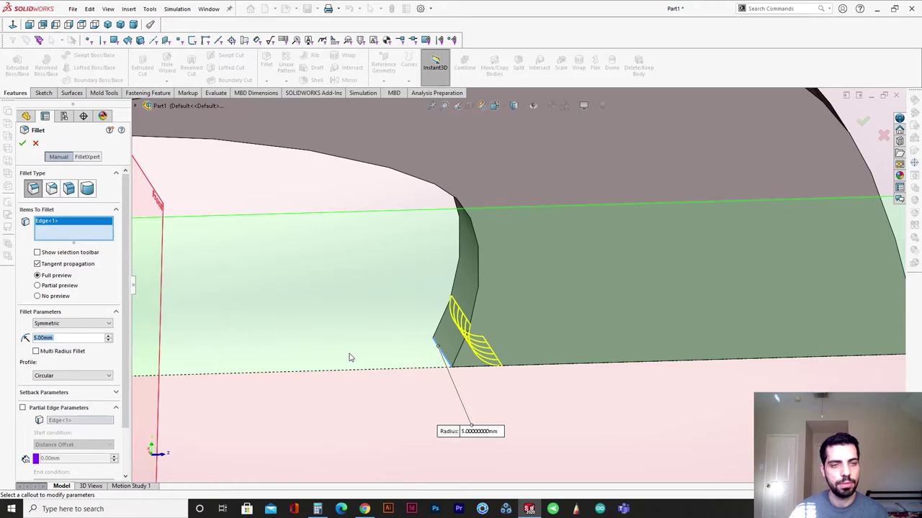
type("3")
key("Return")
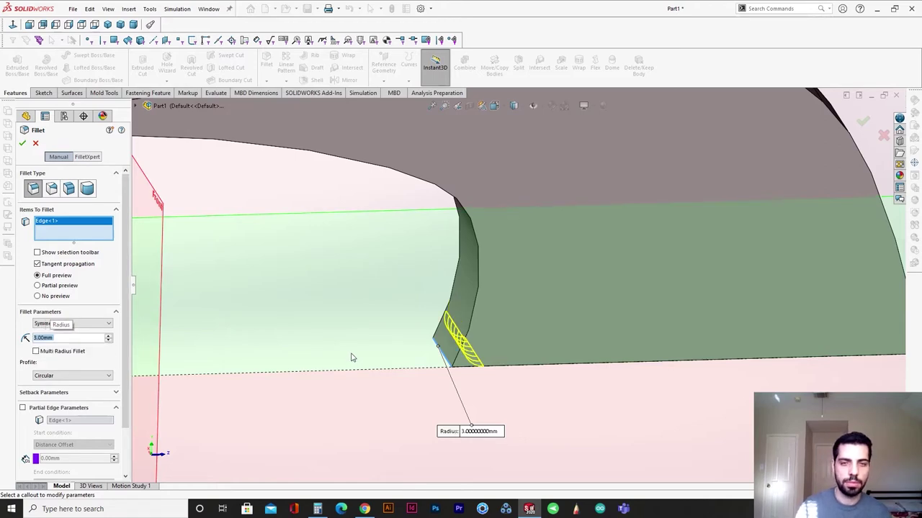
Add the opposite bottom edge of the base to the 3 mm fillet and finish it.
key("ctrl+4")
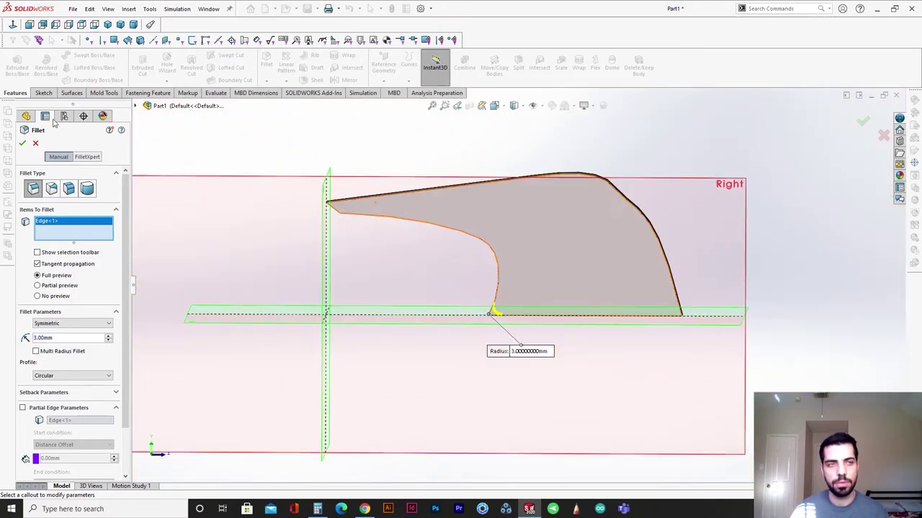
scroll(654, 319, "down", 5)
middle_click_drag(654, 319, 601, 342)
left_click(587, 329)
key("f")
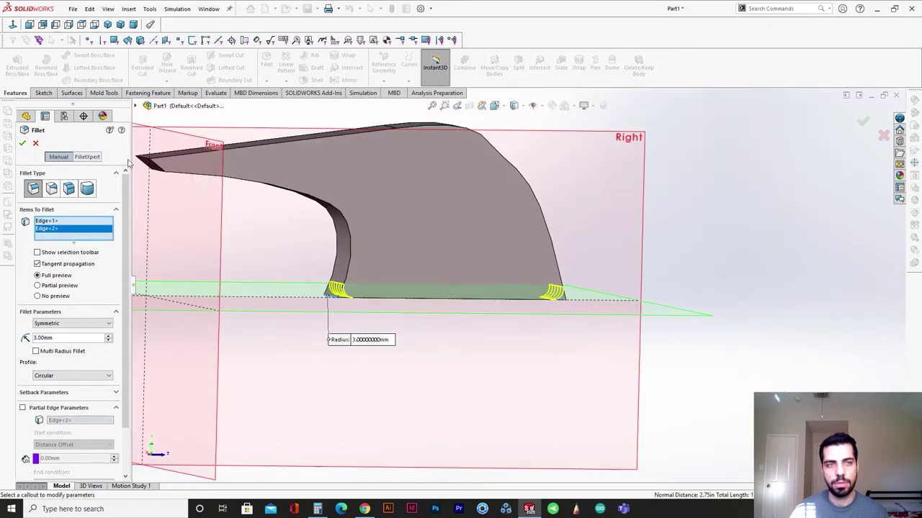
left_click(23, 143)
Edit Sketch2 in the Left view, moving the inner spline's lower endpoint outward along the baseline and adjusting the spline near it, and rebuild.
key("space")
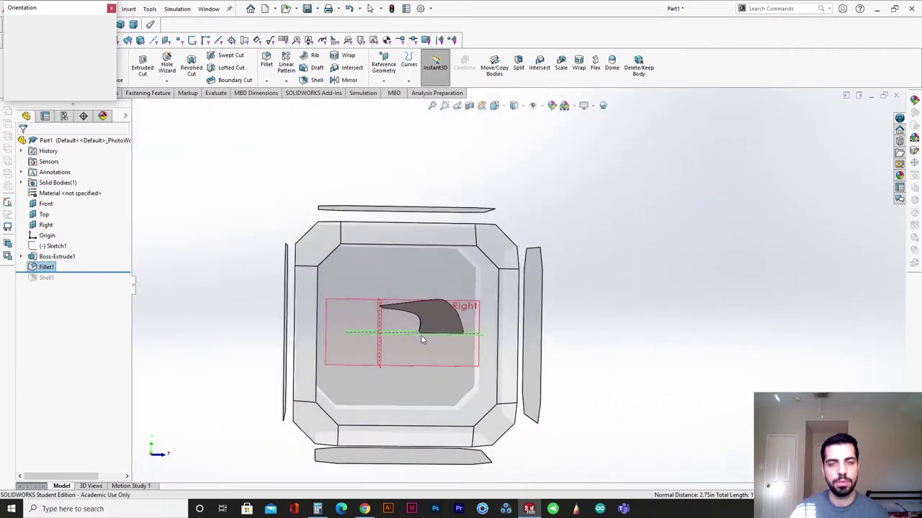
left_click(422, 335)
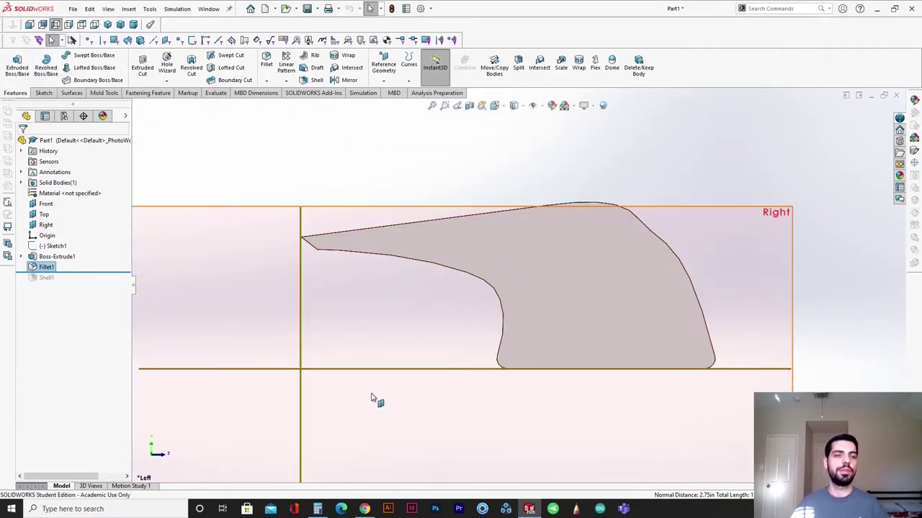
left_click(21, 257)
left_click(64, 268)
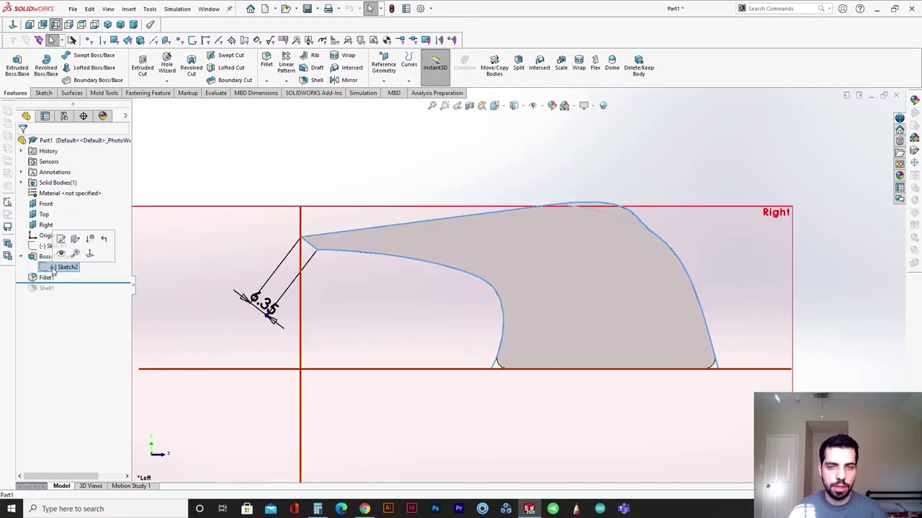
left_click(60, 245)
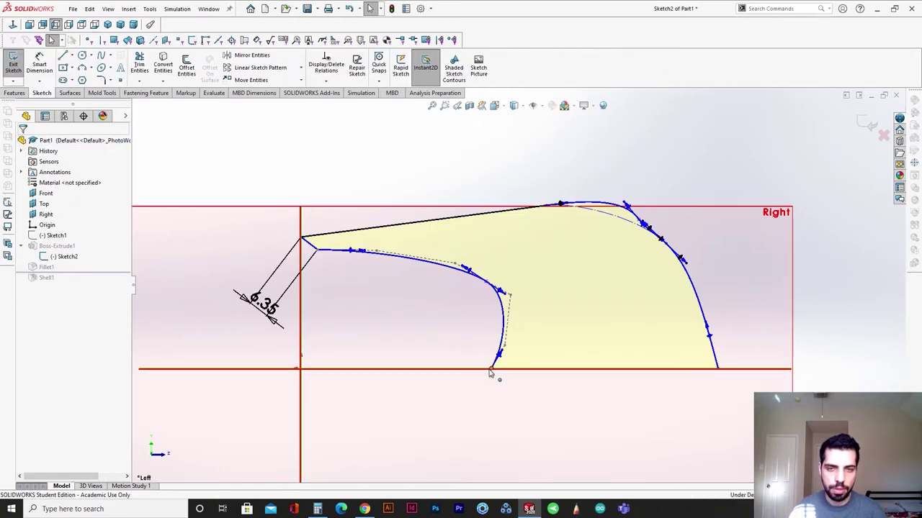
mouse_move(491, 370)
left_mouse_down()
mouse_move(442, 374)
mouse_move(485, 374)
mouse_move(471, 379)
mouse_move(481, 376)
mouse_move(495, 406)
mouse_move(504, 351)
left_mouse_up()
left_click(490, 374)
left_click(491, 355)
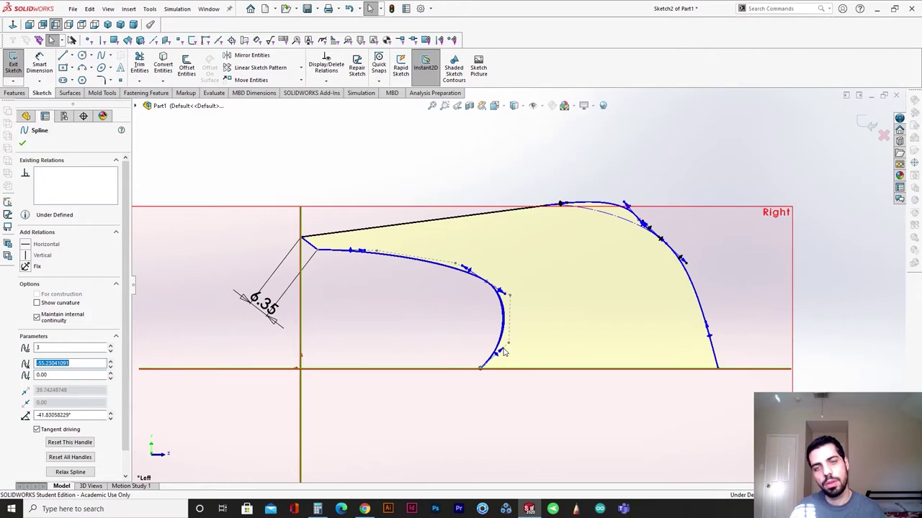
left_click(503, 347)
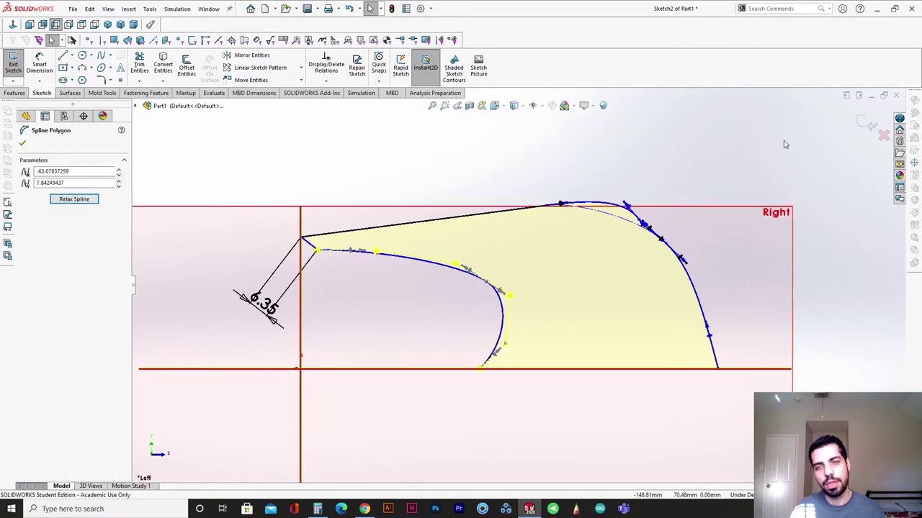
left_click(869, 123)
left_click(871, 122)
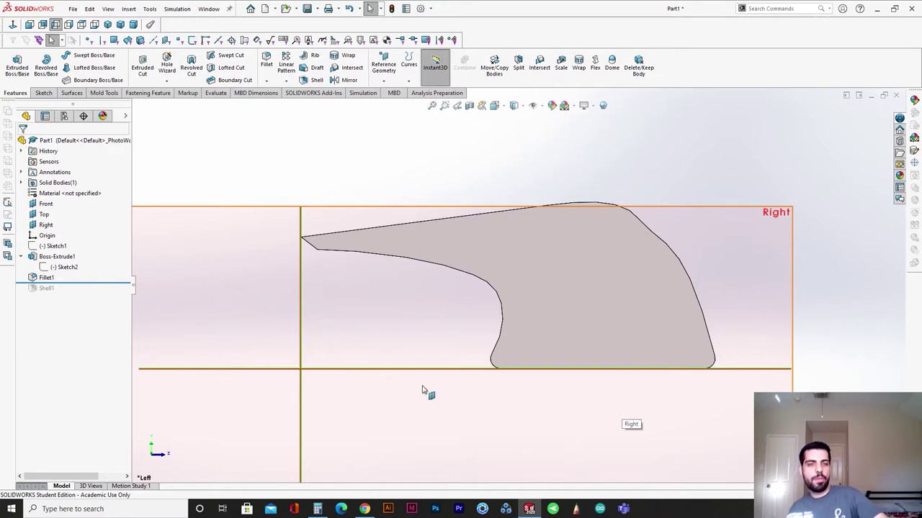
Edit Sketch2 again, reshape the inner concave spline through its control polygon points for a rounder curve, and exit the sketch.
left_click(63, 267)
left_click(75, 242)
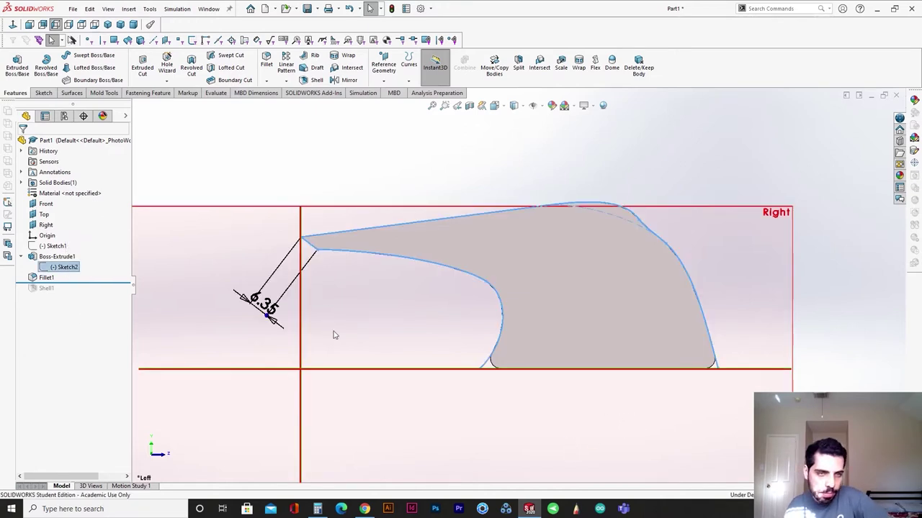
left_click_drag(506, 343, 501, 336)
left_click_drag(510, 295, 504, 307)
left_click(501, 338)
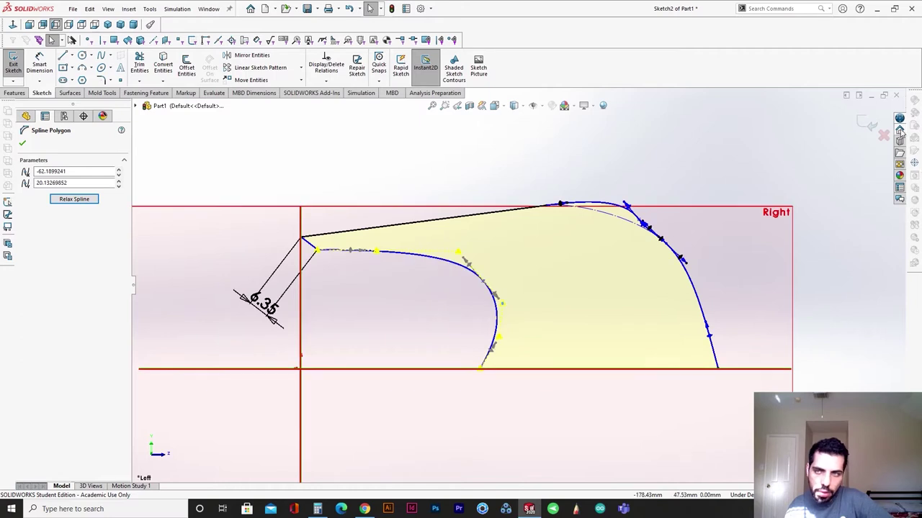
key("Escape")
left_click(868, 124)
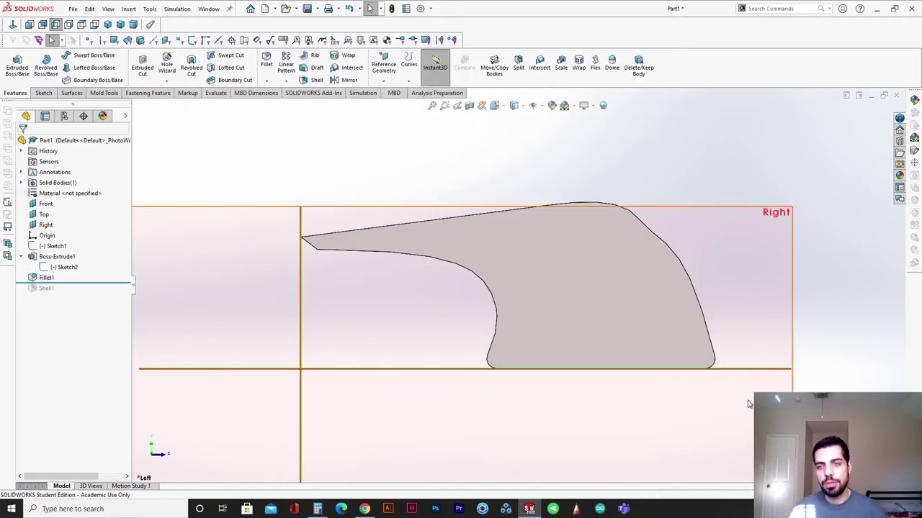
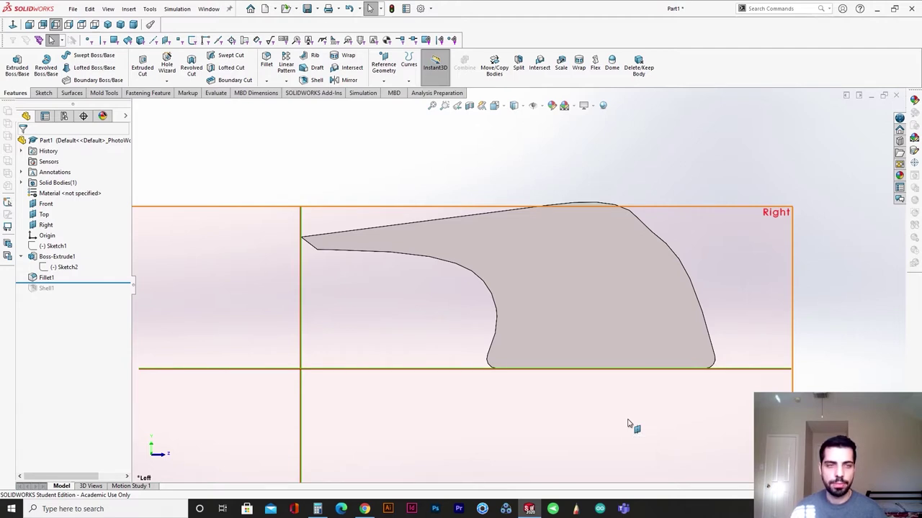
Edit Sketch2, move the inner spline's lower endpoint along the baseline to about X -57 mm, steepen its end tangent to about -69°, and exit.
left_click(67, 267)
left_click(71, 252)
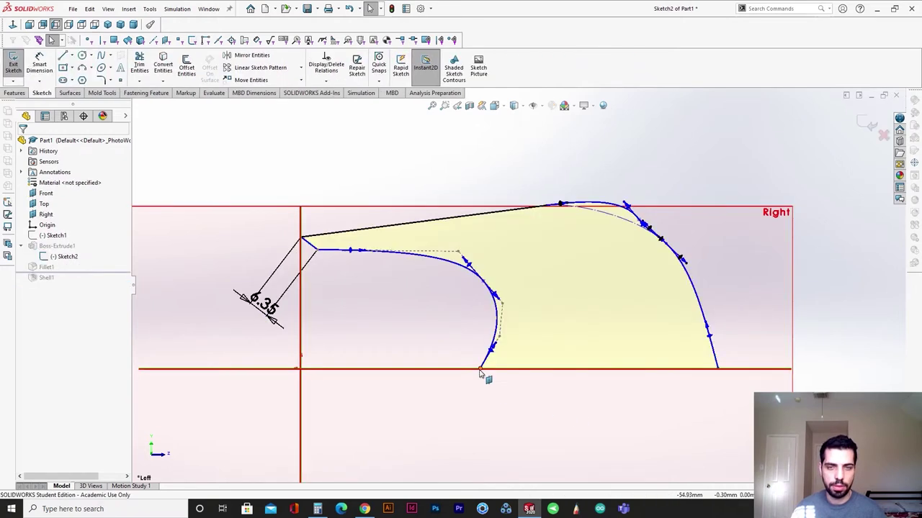
mouse_move(480, 369)
left_mouse_down()
mouse_move(509, 370)
mouse_move(486, 369)
left_mouse_up()
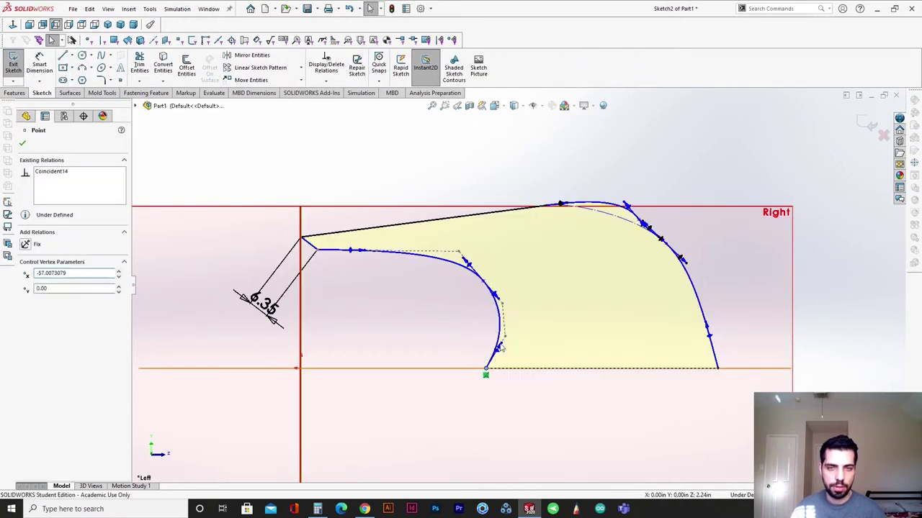
left_click(501, 349)
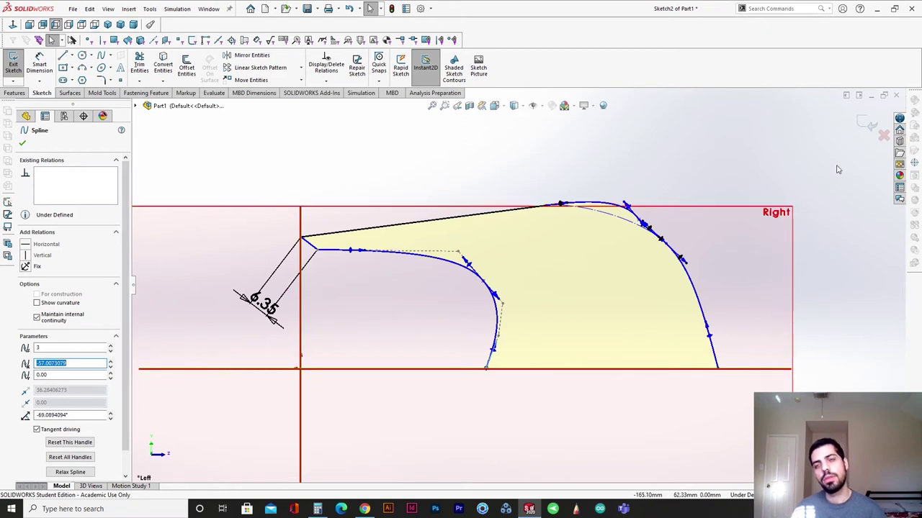
left_click(867, 123)
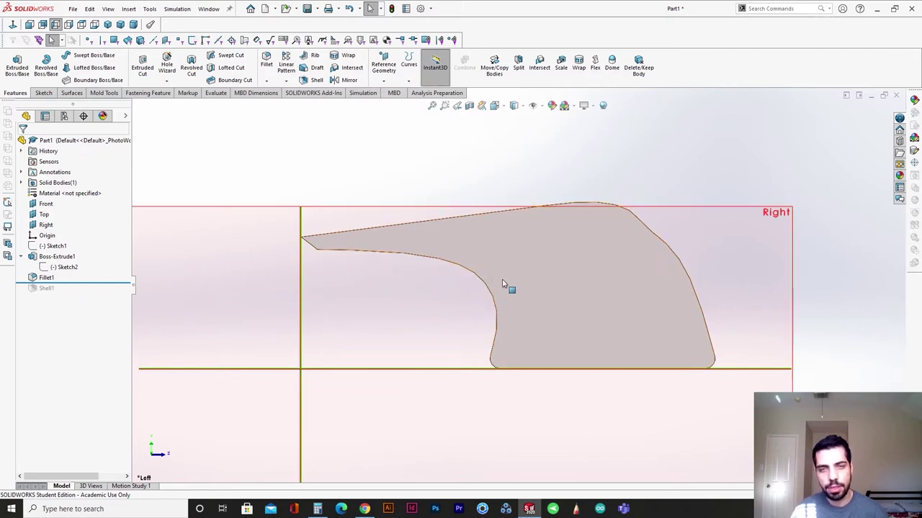
Edit Sketch2 again, raise the inner spline's middle point to about X -56.3, Y 28.7 mm, adjust its tangent, and exit the sketch.
left_click(63, 269)
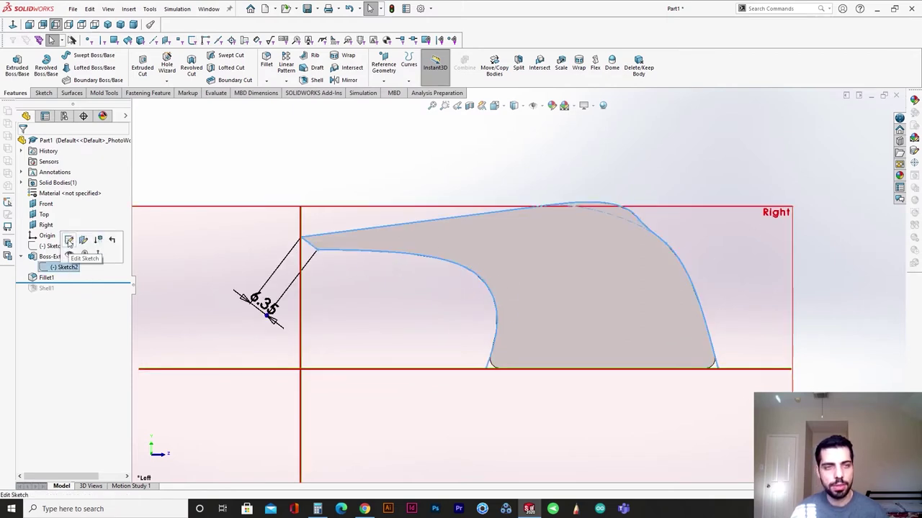
left_click(70, 242)
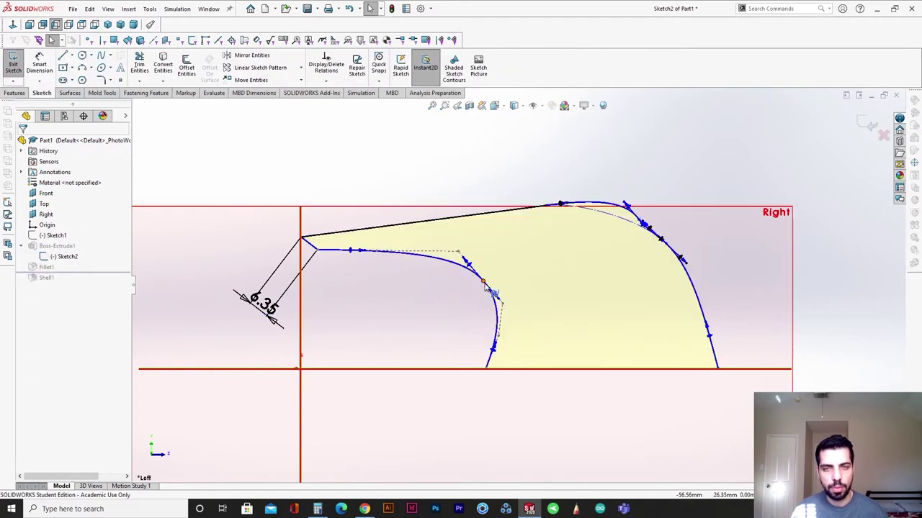
mouse_move(483, 280)
left_mouse_down()
mouse_move(488, 271)
mouse_move(463, 260)
left_mouse_up()
key("ctrl+z")
mouse_move(504, 291)
left_mouse_down()
mouse_move(488, 309)
mouse_move(501, 292)
left_mouse_up()
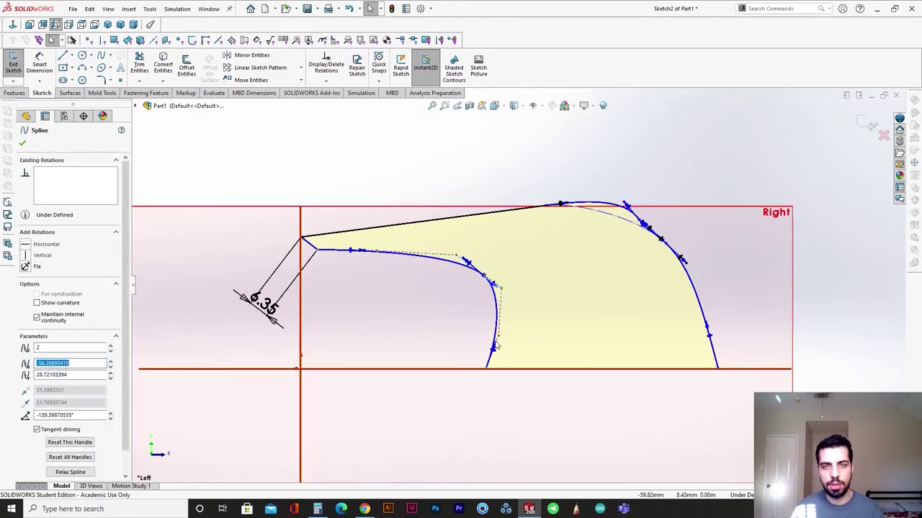
left_click(865, 126)
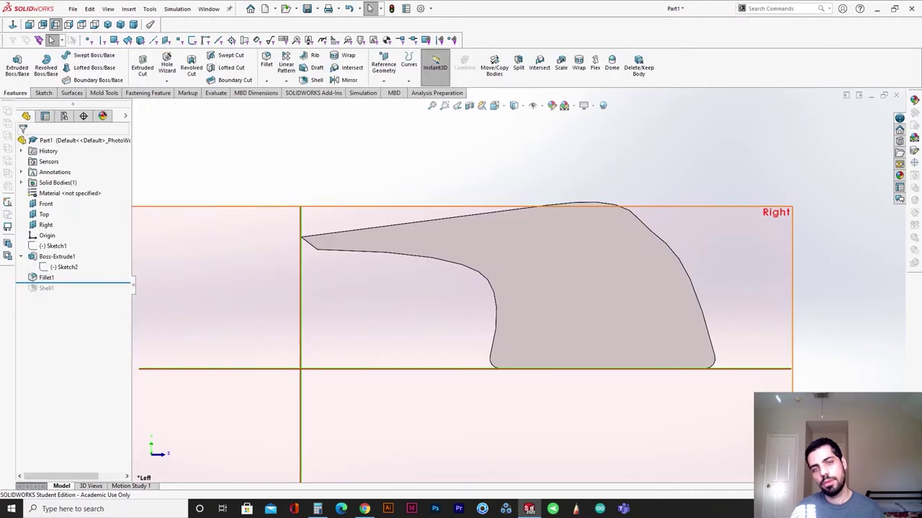
Roll the model forward to include Shell1 and hide the reference planes.
mouse_move(749, 397)
middle_mouse_down()
mouse_move(681, 382)
mouse_move(529, 420)
mouse_move(704, 405)
middle_mouse_up()
key("space")
key("Escape")
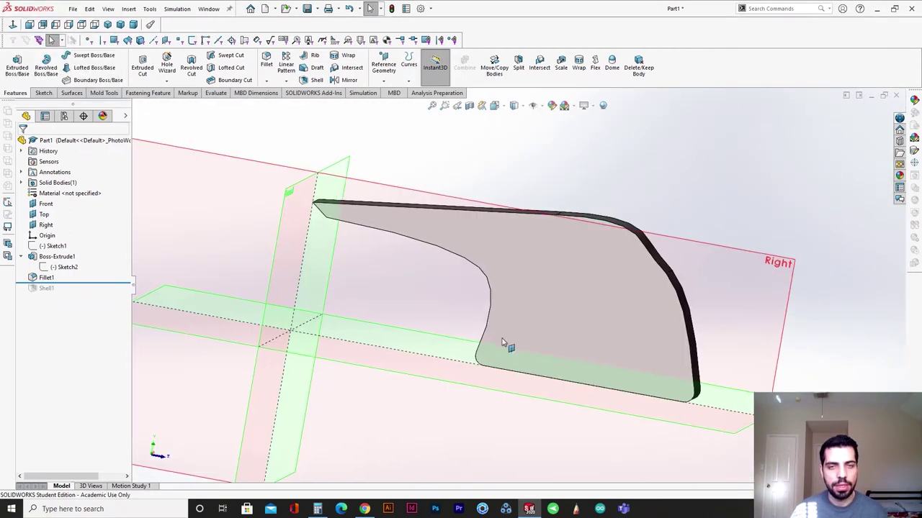
left_click_drag(104, 283, 110, 294)
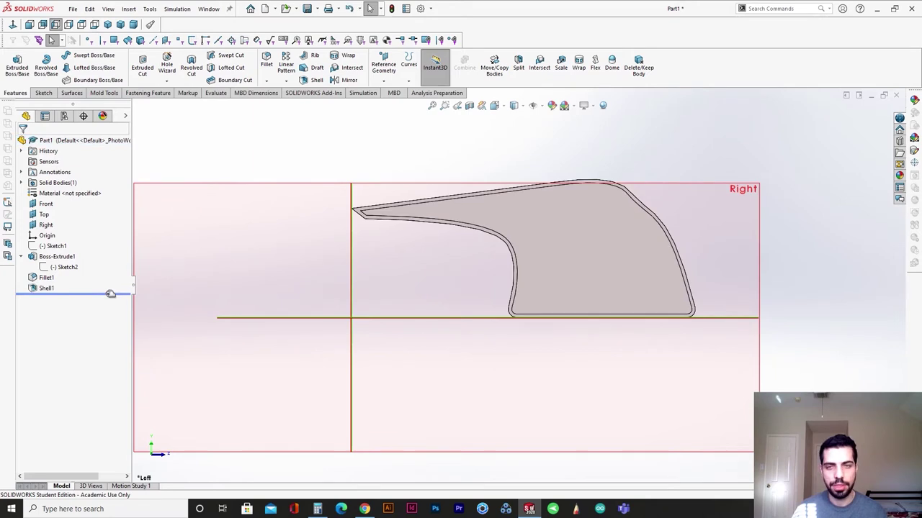
scroll(615, 257, "down", 2)
middle_click_drag(612, 259, 558, 284)
left_click(533, 106)
scroll(548, 258, "up", 3)
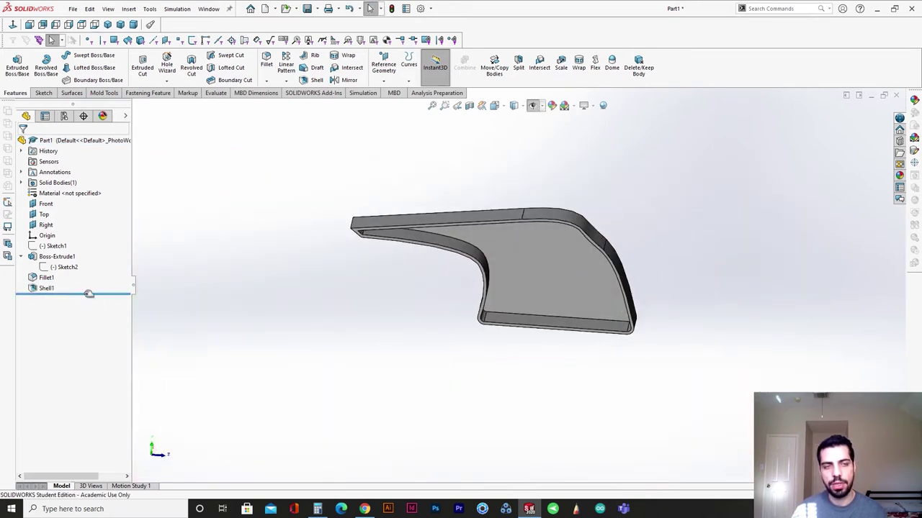
Roll the model back to before Shell1 and forward again to include it.
left_click_drag(89, 293, 103, 310)
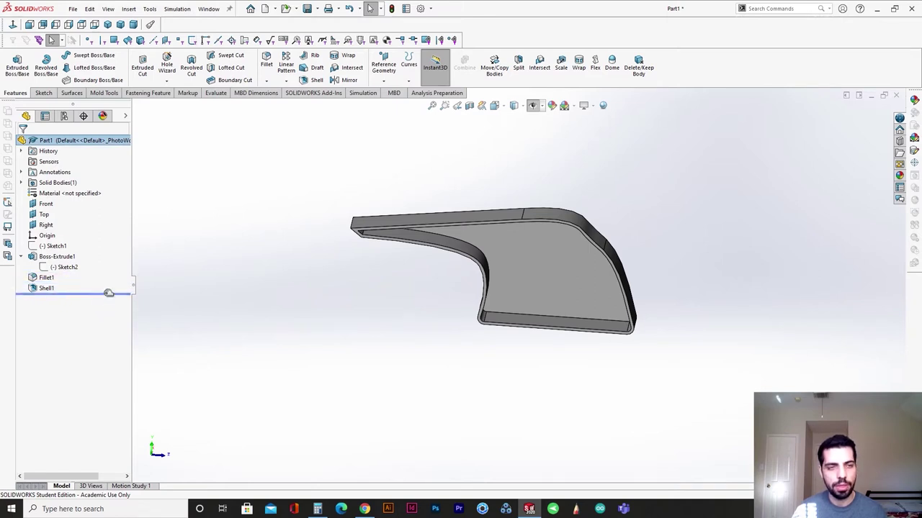
right_click(108, 293)
left_click(66, 268)
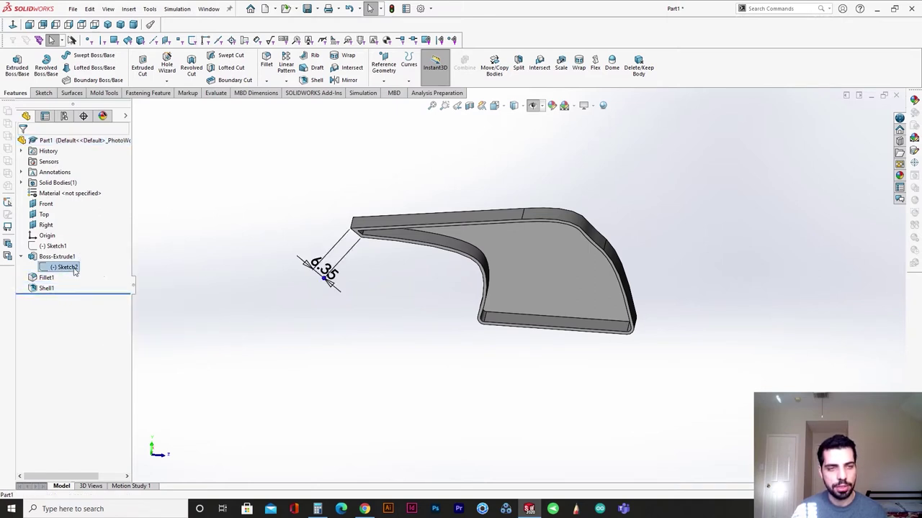
right_click(67, 268)
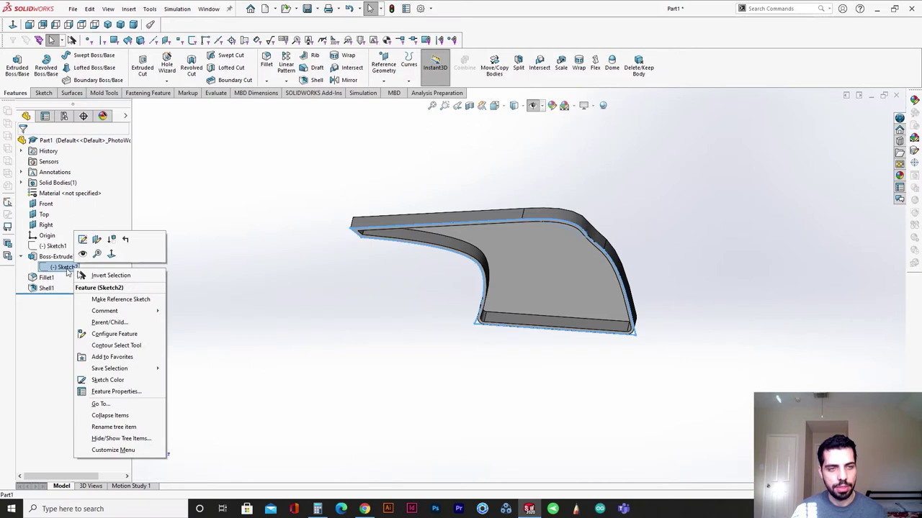
left_click(61, 340)
left_click_drag(94, 296, 98, 284)
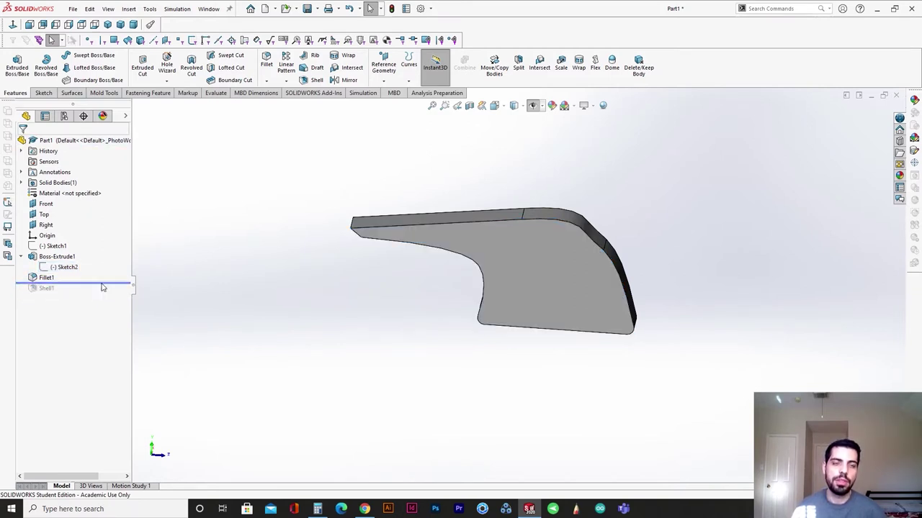
left_click_drag(102, 287, 102, 294)
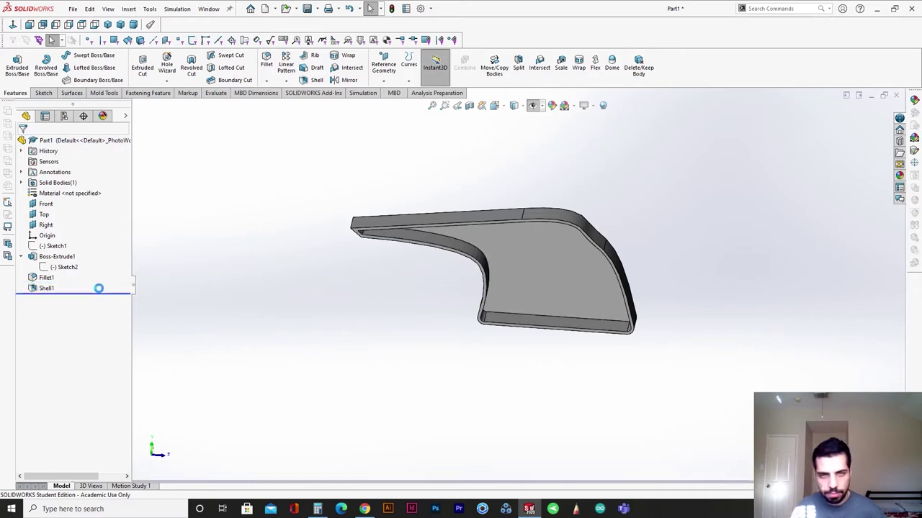
Edit Sketch2 in the Left view and move the upper corner spline's middle point to about X -105.4, Y 47.9 mm.
middle_click_drag(318, 341, 396, 259)
scroll(400, 257, "down", 5)
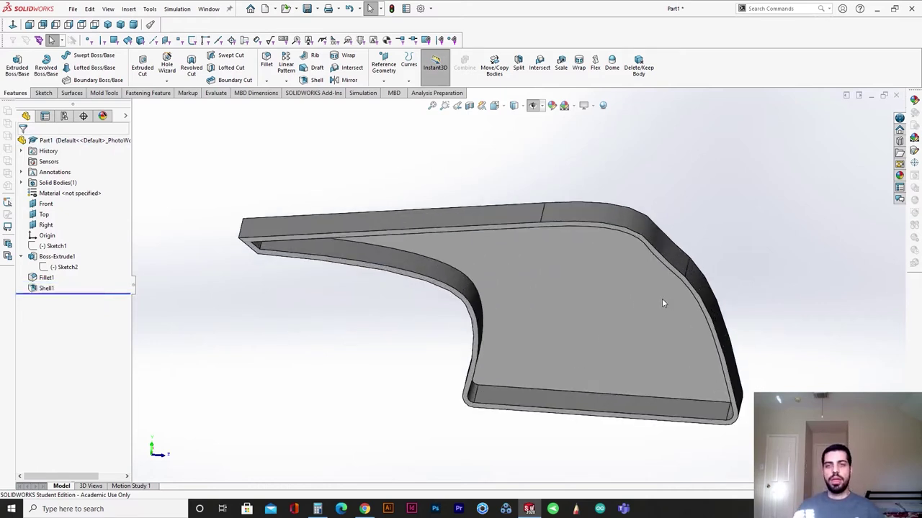
middle_click_drag(662, 300, 664, 253)
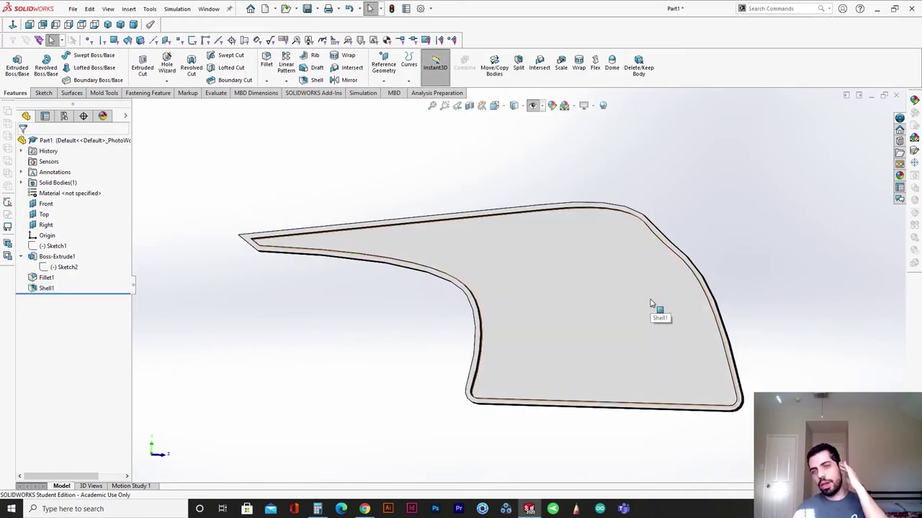
key("space")
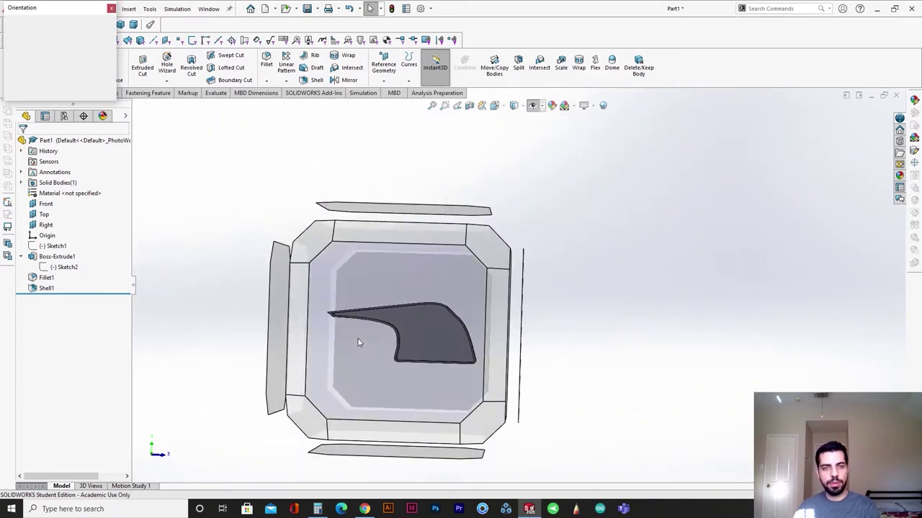
left_click(358, 339)
left_click(64, 267)
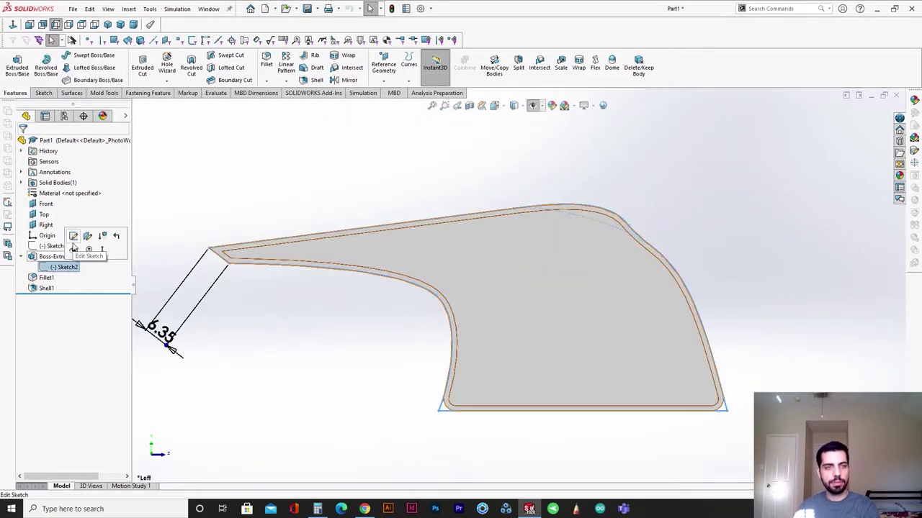
left_click(78, 237)
left_click(638, 229)
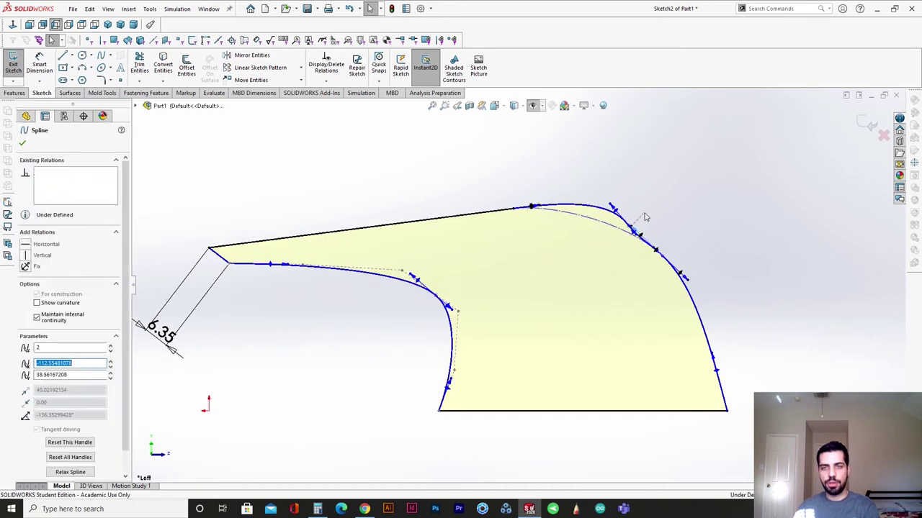
scroll(642, 219, "down", 5)
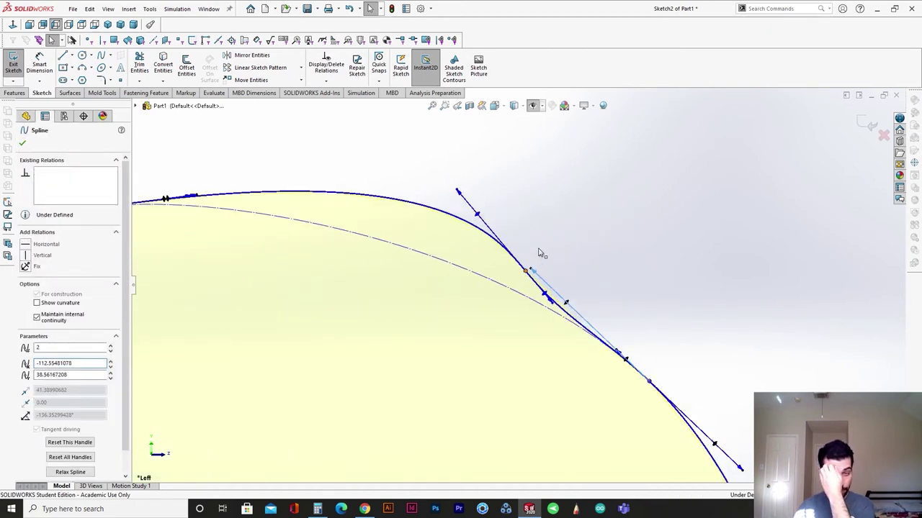
left_click(554, 238)
left_click_drag(554, 238, 542, 243)
scroll(553, 289, "down", 2)
scroll(551, 286, "up", 7)
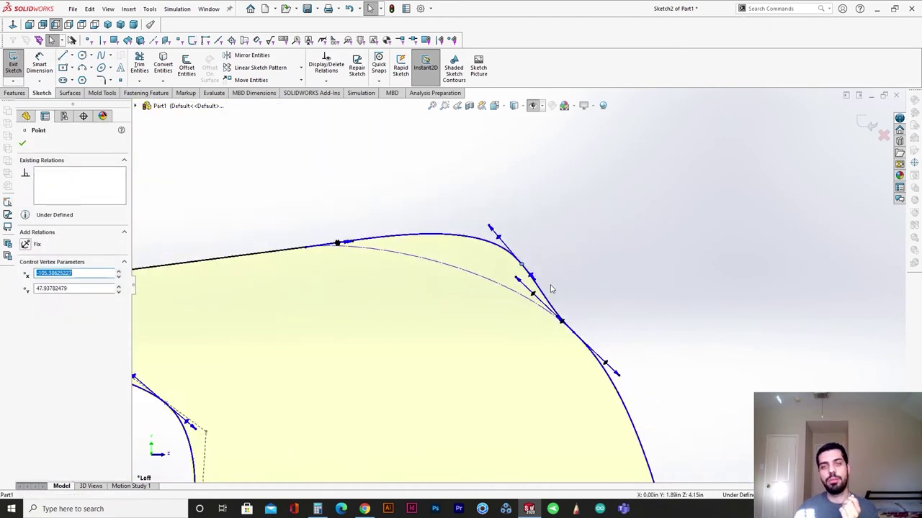
Adjust the tangent handles at the upper corner spline's middle point, shortening the upper one and angling the tangent to about -129.6°.
left_click(532, 286)
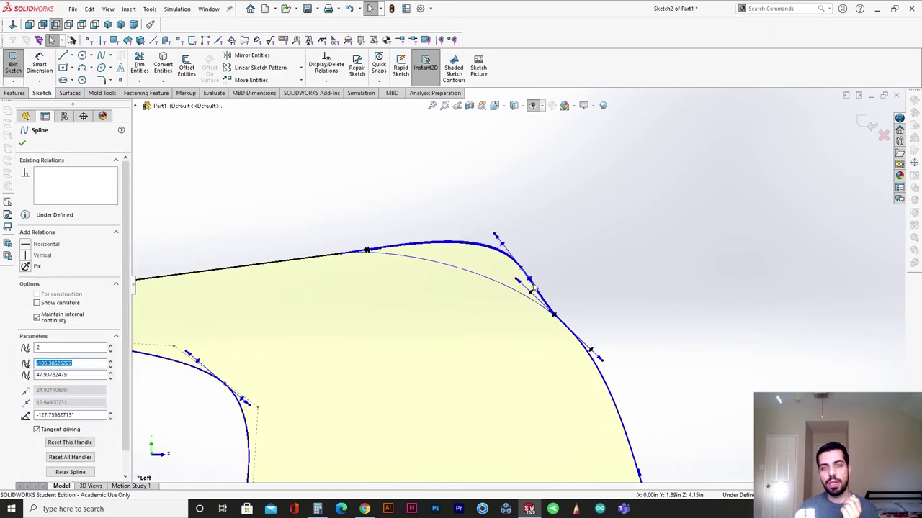
mouse_move(534, 288)
left_mouse_down()
mouse_move(521, 283)
mouse_move(532, 286)
left_mouse_up()
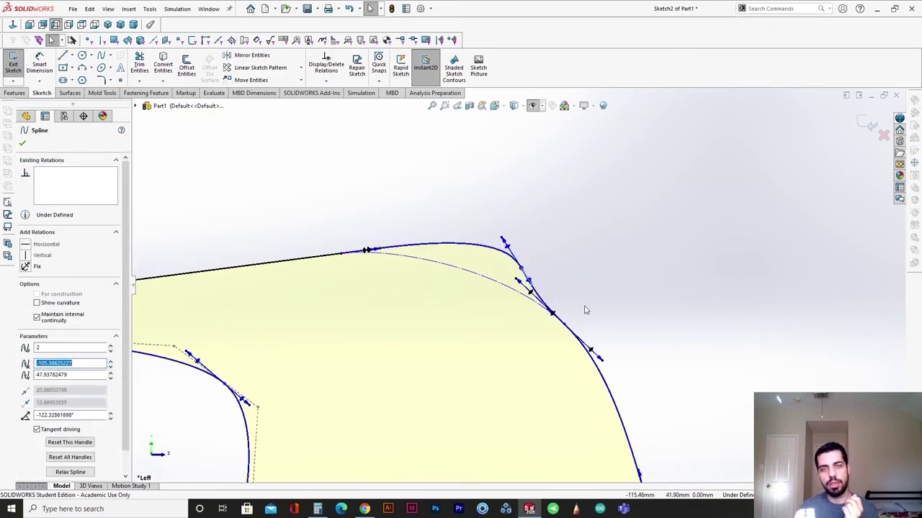
scroll(576, 297, "up", 3)
scroll(516, 310, "down", 3)
left_click_drag(545, 227, 567, 233)
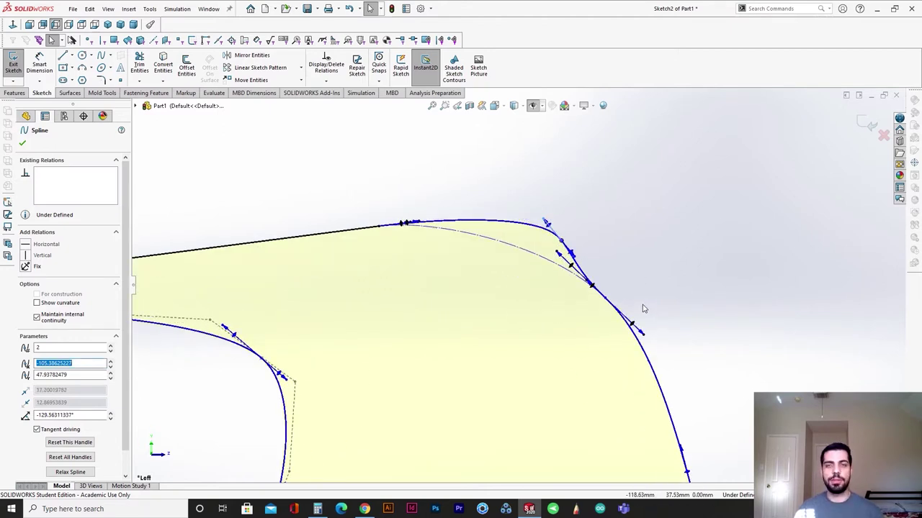
Shift the upper corner spline's middle point to about X -104.3, Y 48.9 mm, set its tangent to about -127.4°, and exit the sketch.
left_click_drag(562, 241, 537, 219)
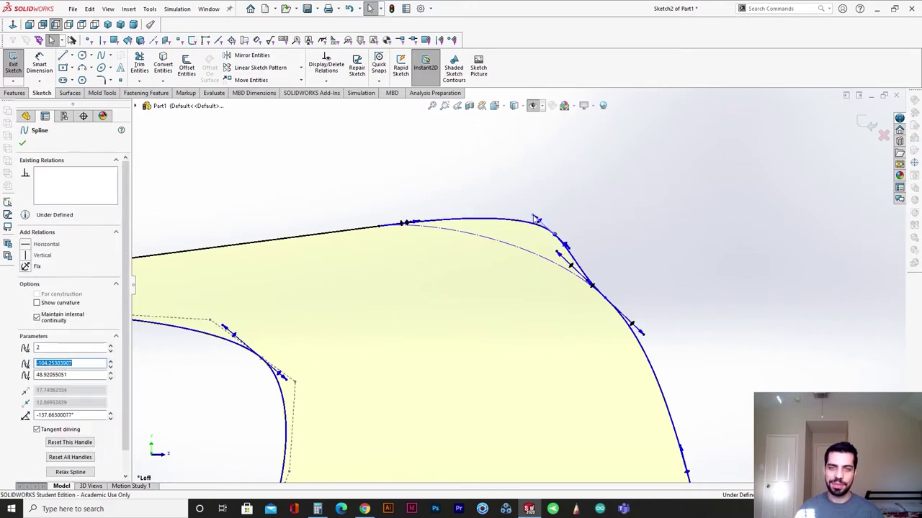
left_click_drag(570, 249, 567, 252)
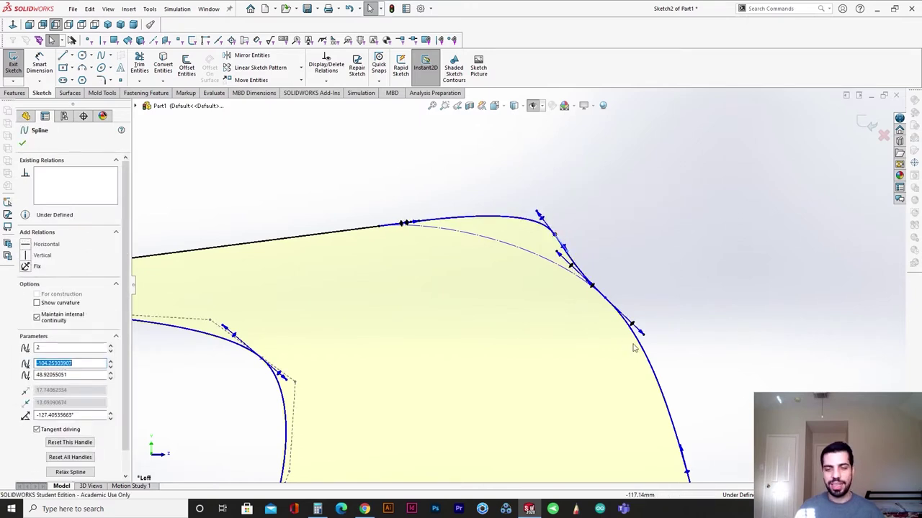
scroll(682, 343, "up", 4)
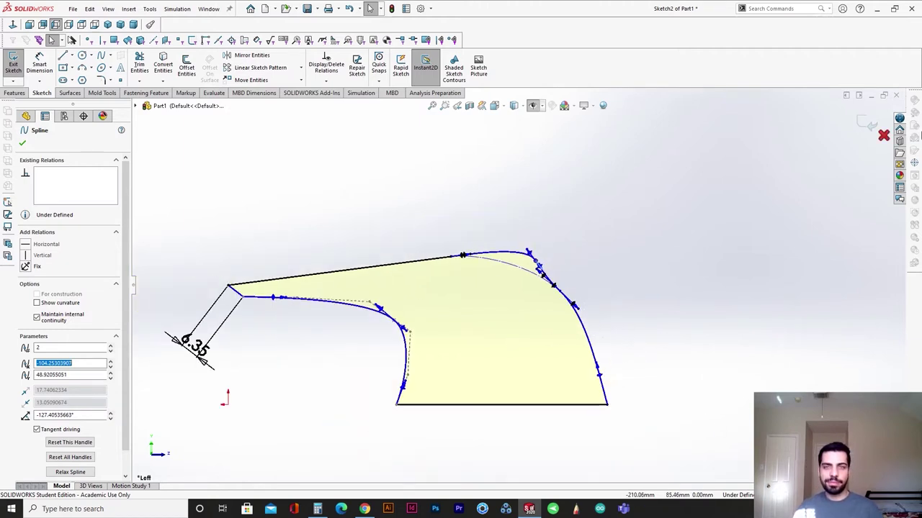
left_click(869, 126)
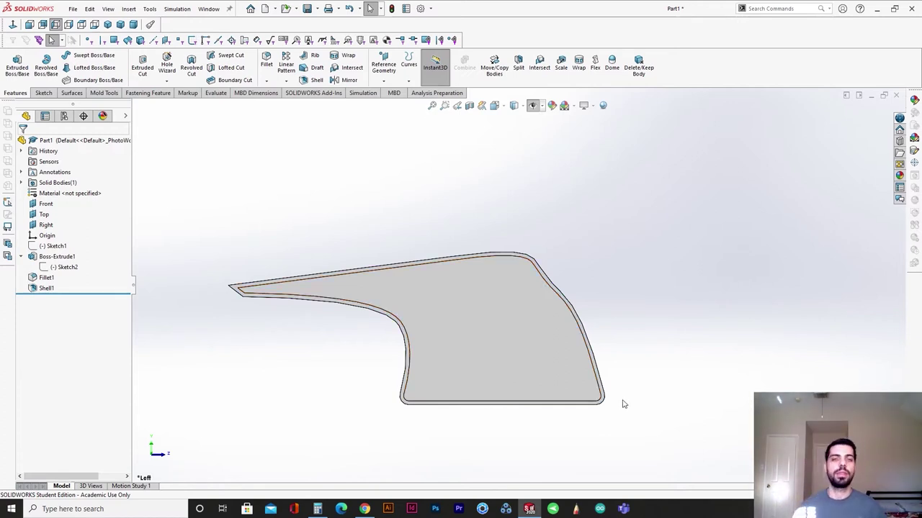
Try to change the Shell1 wall thickness to 0.75 in.
scroll(477, 321, "down", 2)
middle_click_drag(477, 321, 499, 372)
scroll(497, 345, "up", 3)
scroll(505, 337, "down", 2)
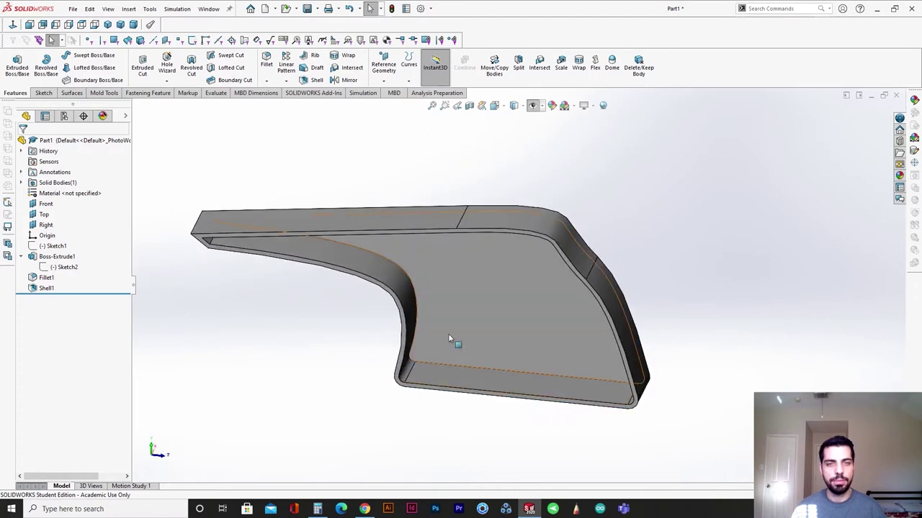
left_click(46, 288)
left_click(61, 265)
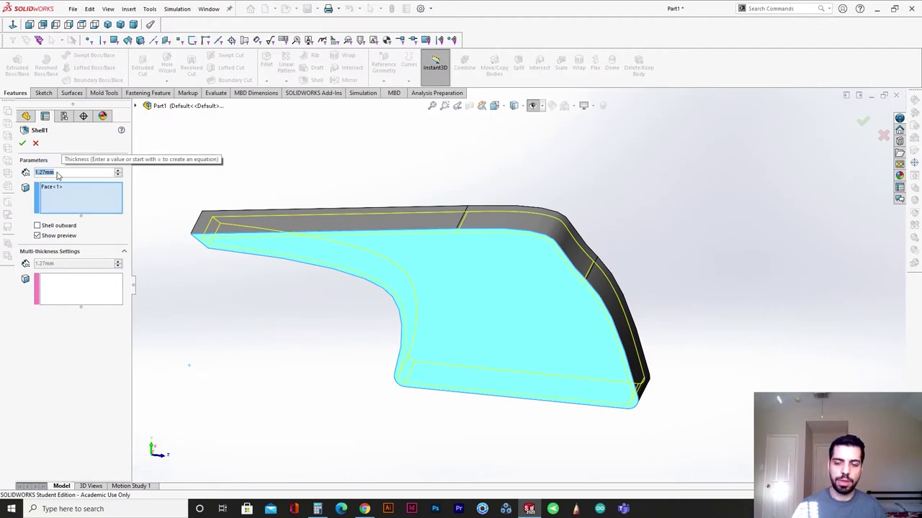
type(".75in")
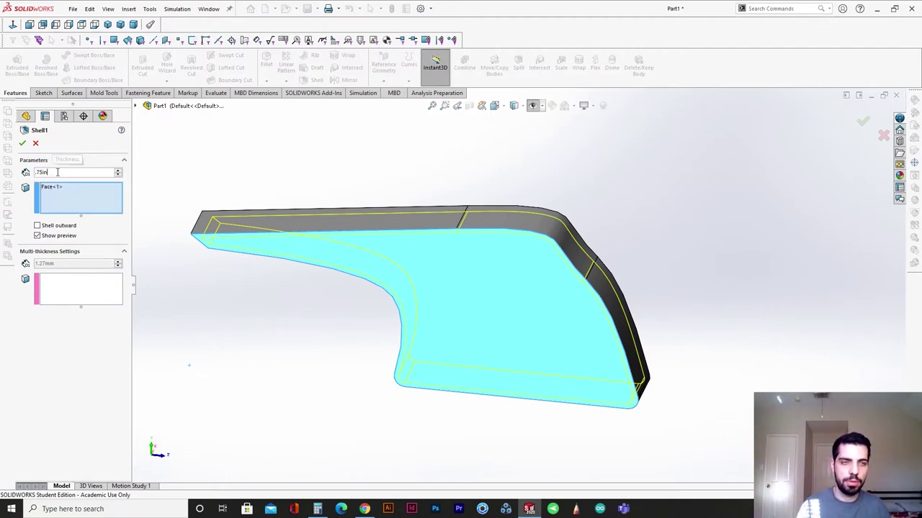
key("Return")
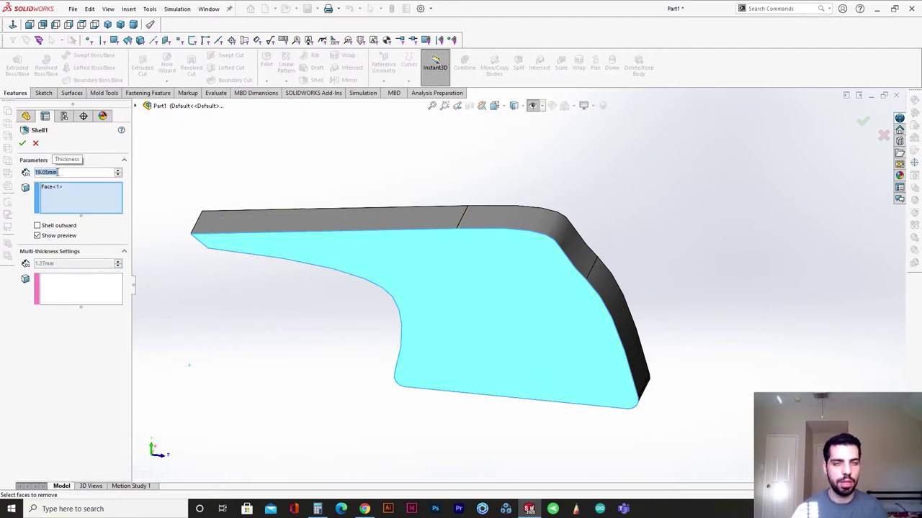
type(".75in")
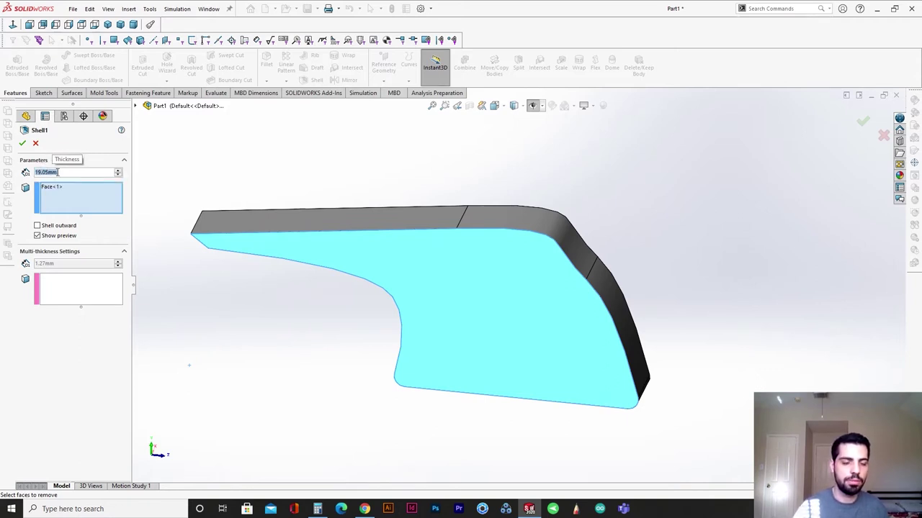
left_click(22, 144)
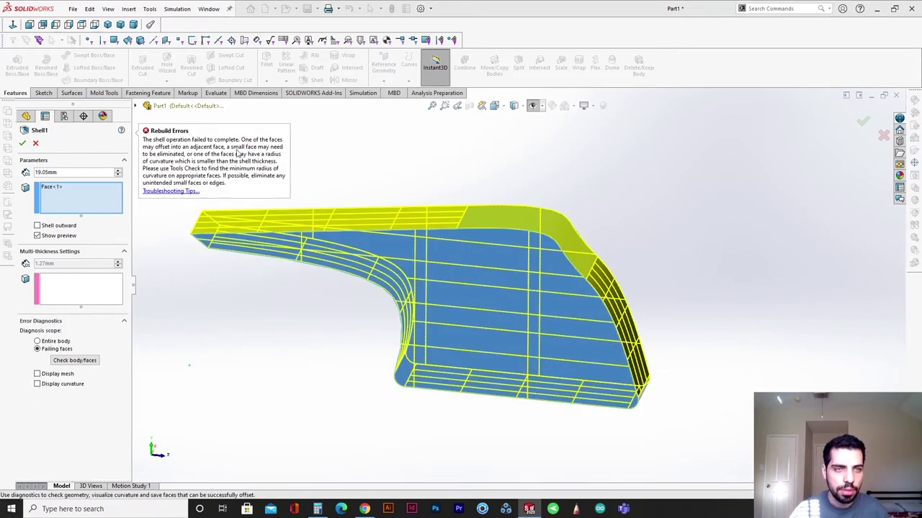
Change the Shell1 thickness to 0.075 in instead.
left_click(72, 175)
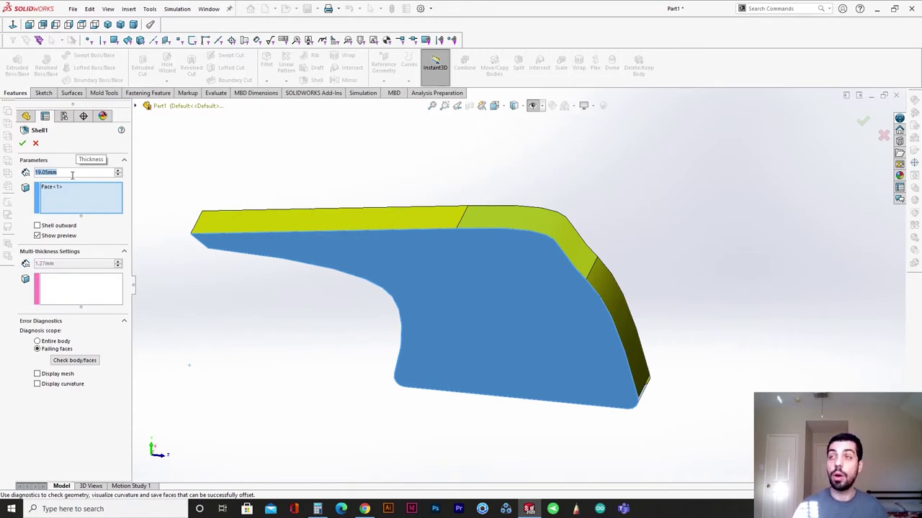
type(".0")
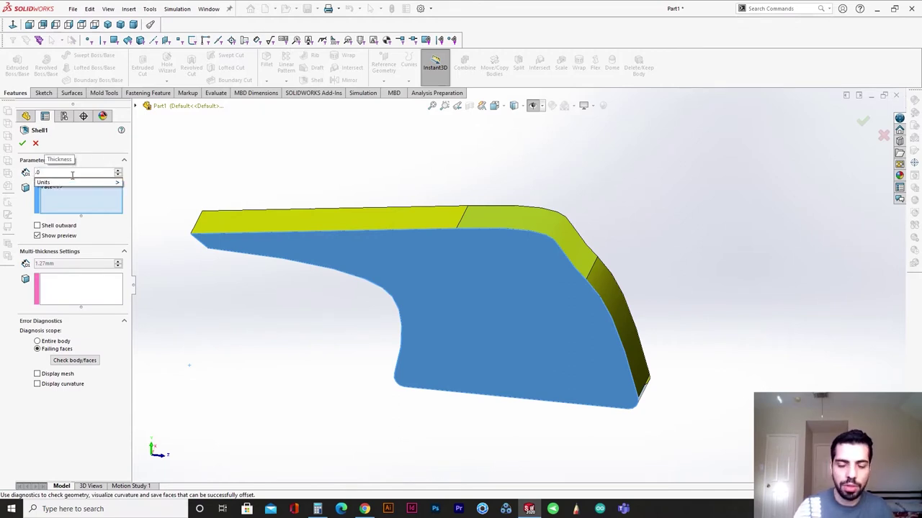
type("75")
key("Return")
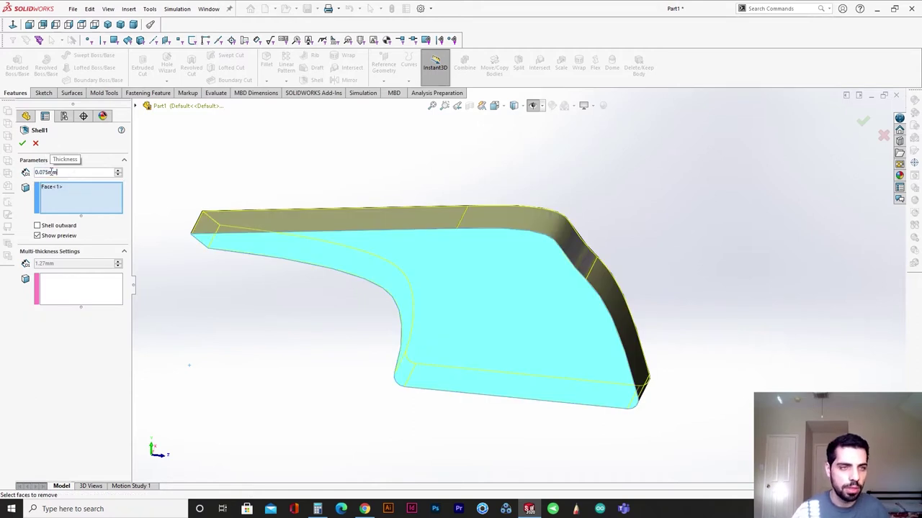
left_click_drag(51, 172, 99, 171)
type("in")
key("Return")
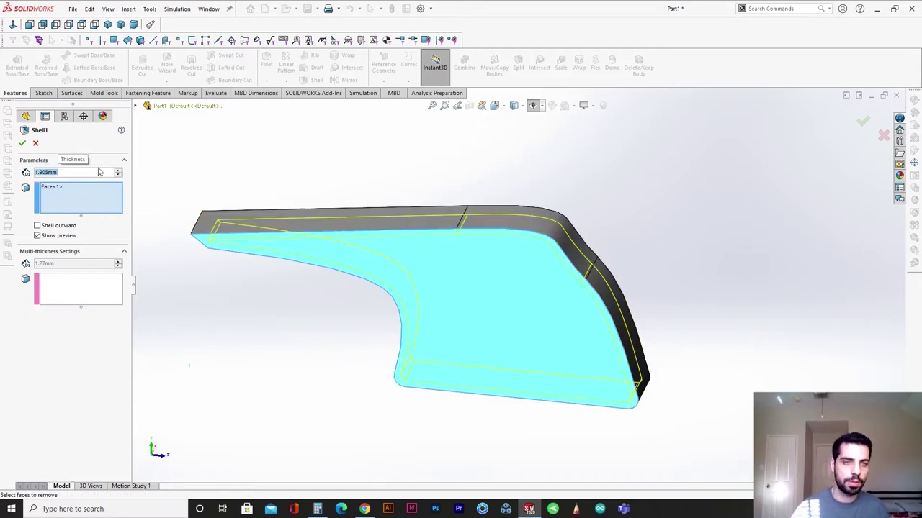
Try to apply Shell1 with a thickness of 0.06 in.
left_click(48, 172)
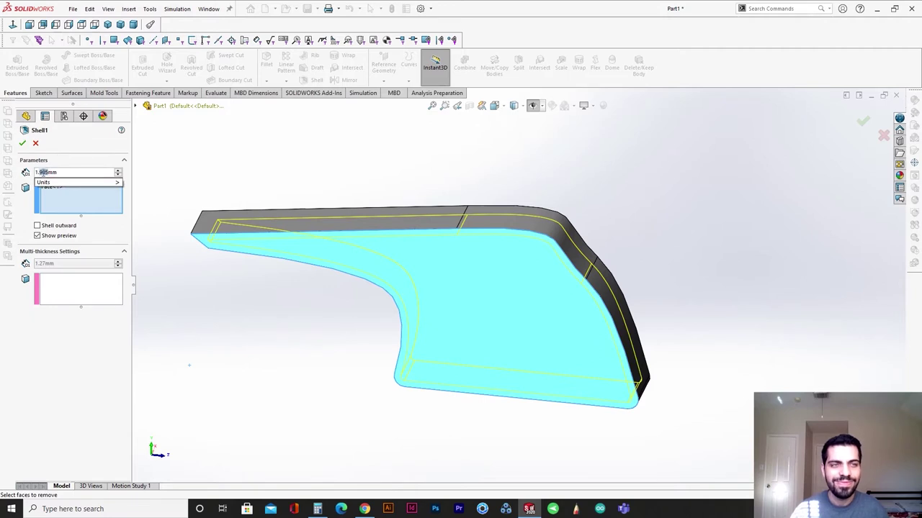
type(".0")
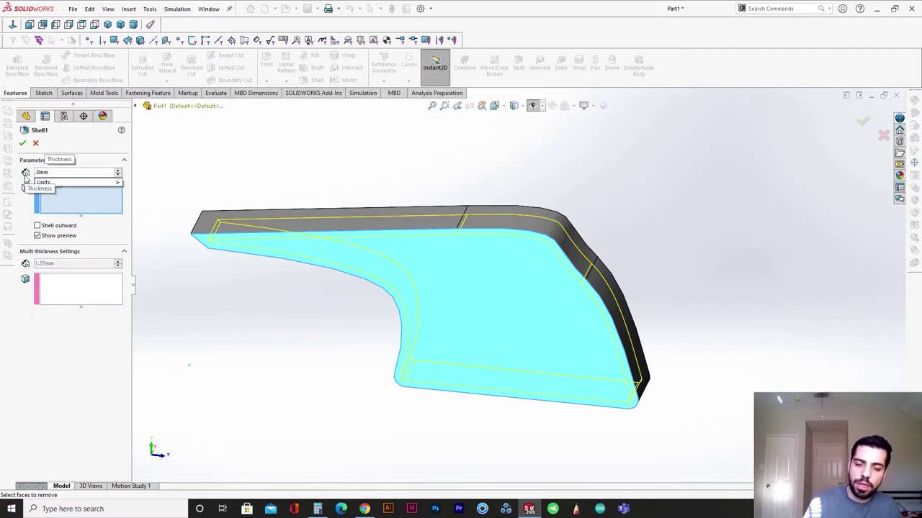
type("6in")
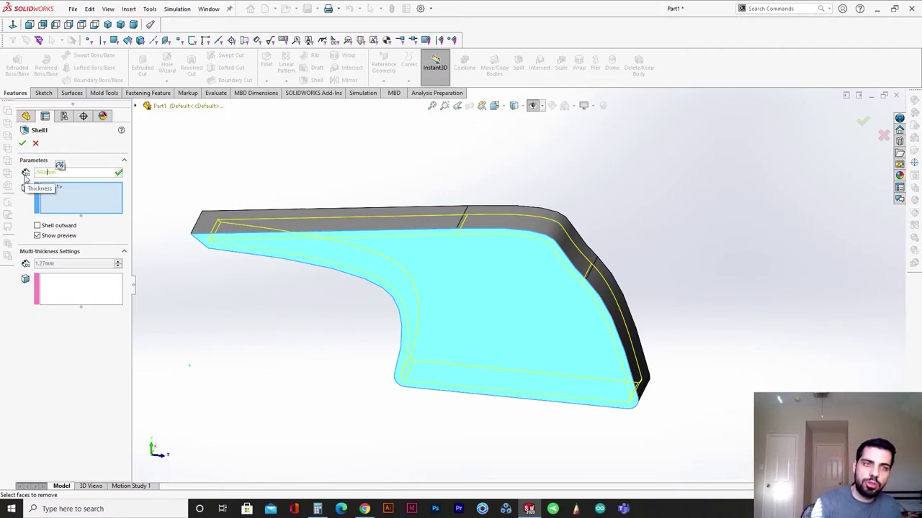
key("Return")
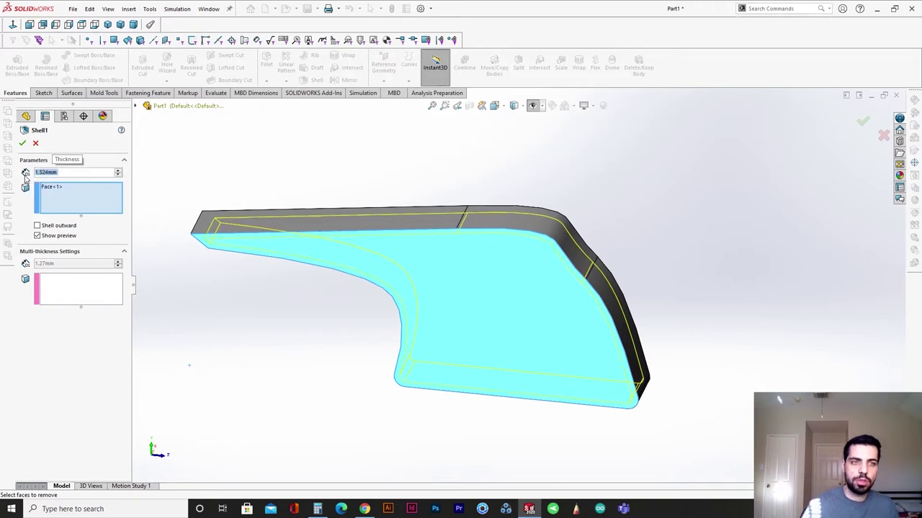
left_click(22, 144)
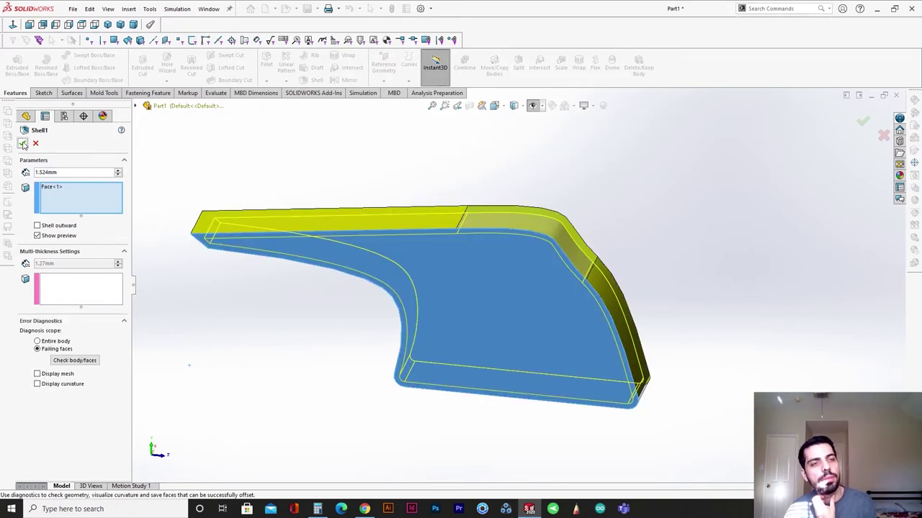
Reselect the open side face for Shell1, try applying it again, run the error diagnosis on the entire body, and cancel the edit.
left_click(445, 344)
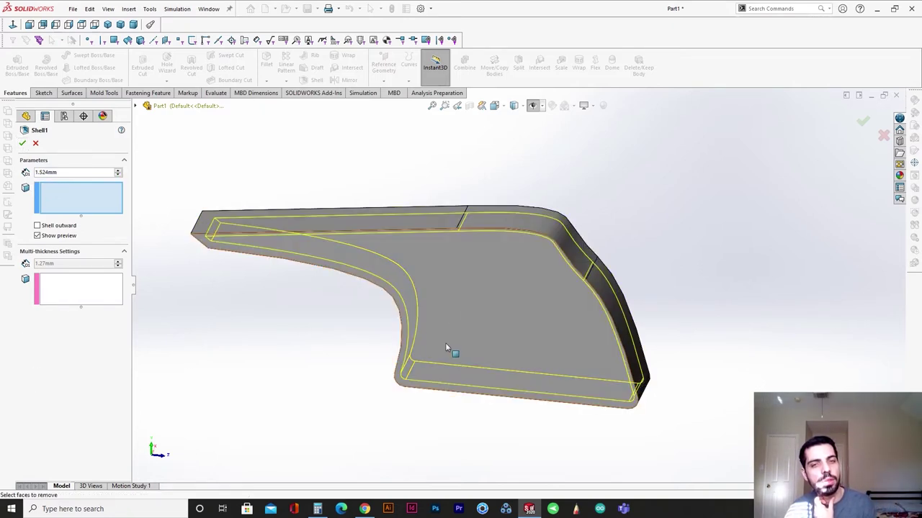
left_click(444, 367)
left_click(22, 144)
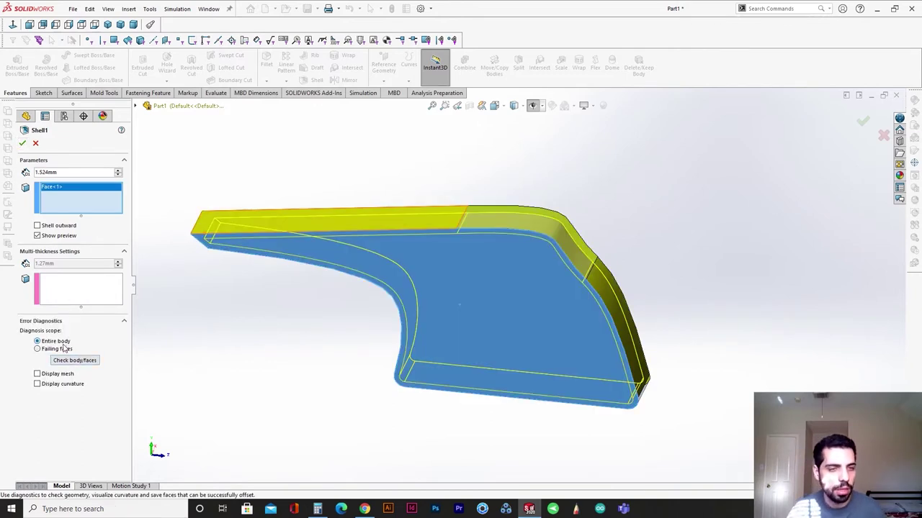
left_click(70, 362)
scroll(273, 221, "down", 2)
middle_click_drag(351, 254, 350, 220)
left_click(489, 274)
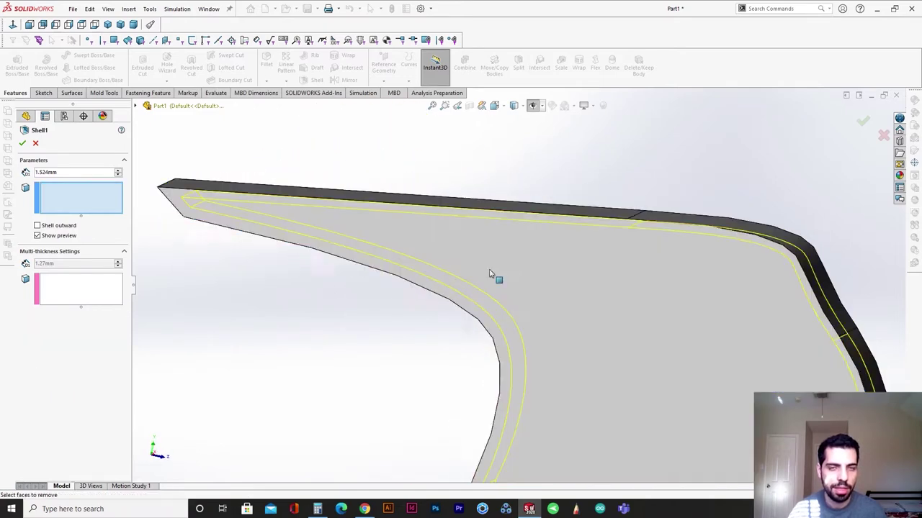
left_click(35, 143)
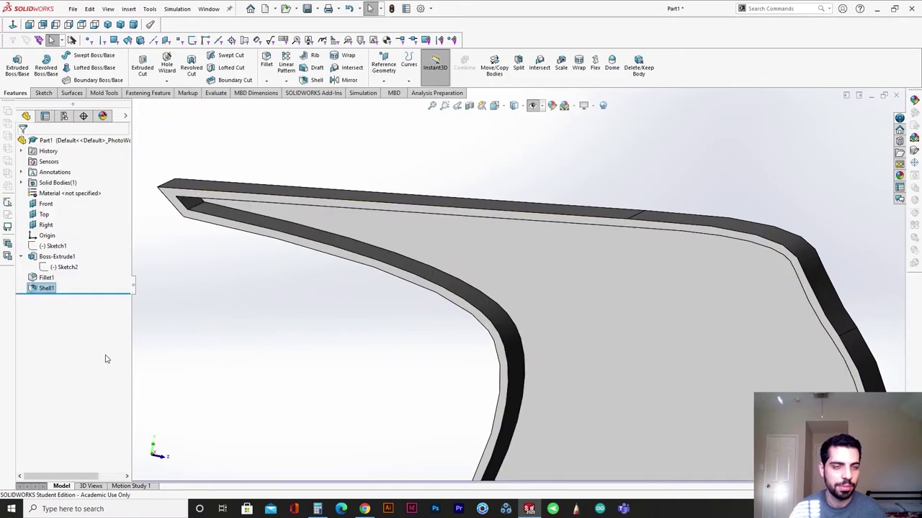
Edit Shell1 and set its wall thickness to 1.50 mm.
left_click(56, 288)
left_click(62, 261)
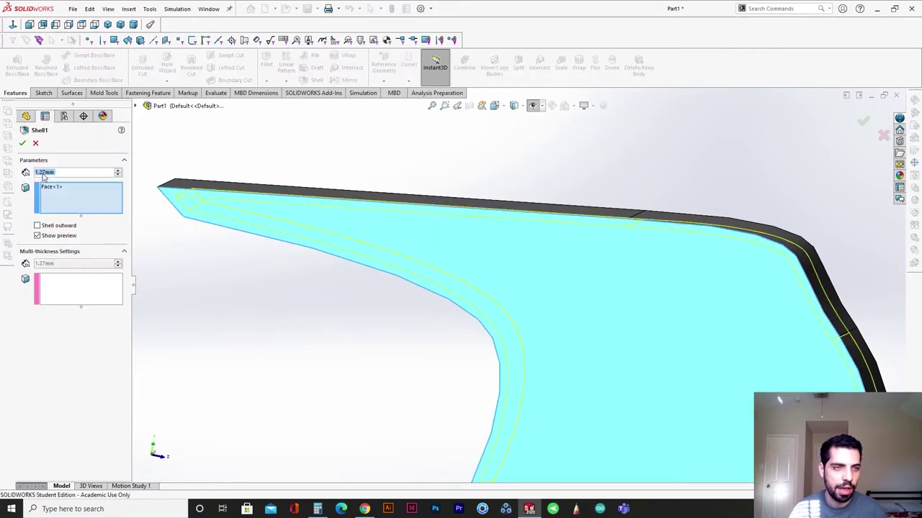
type("1.50mm")
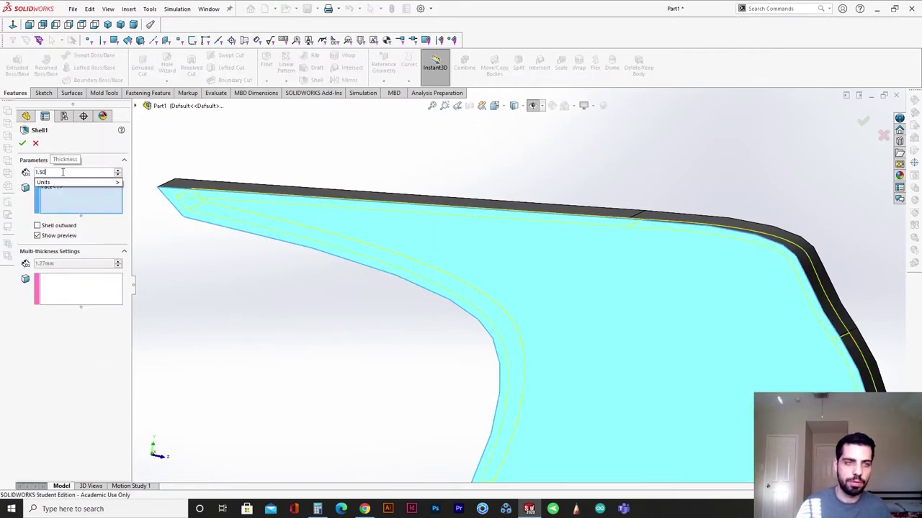
left_click(22, 142)
key("f")
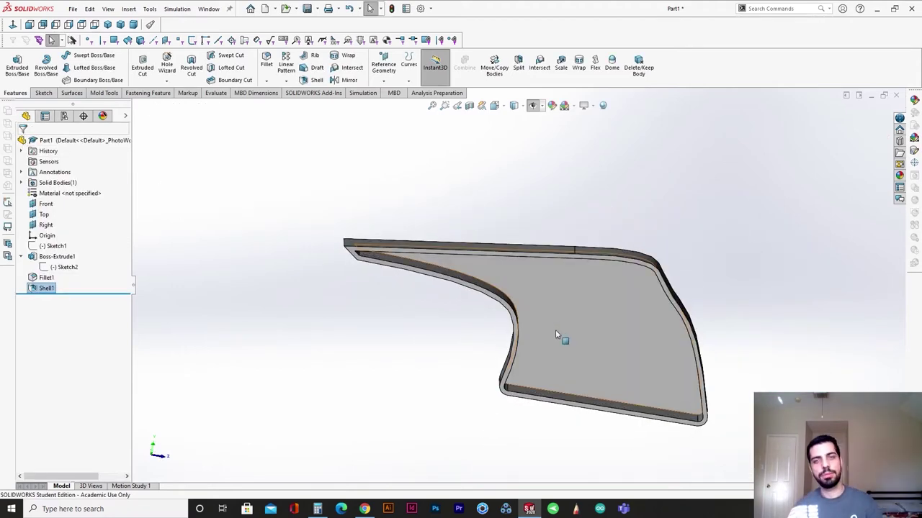
Reshape Sketch2's lower spline in the Left view, moving its middle point to about X -55.0, Y 29.5 mm with a -141.8° tangent, and exit the sketch.
key("space")
left_click(364, 348)
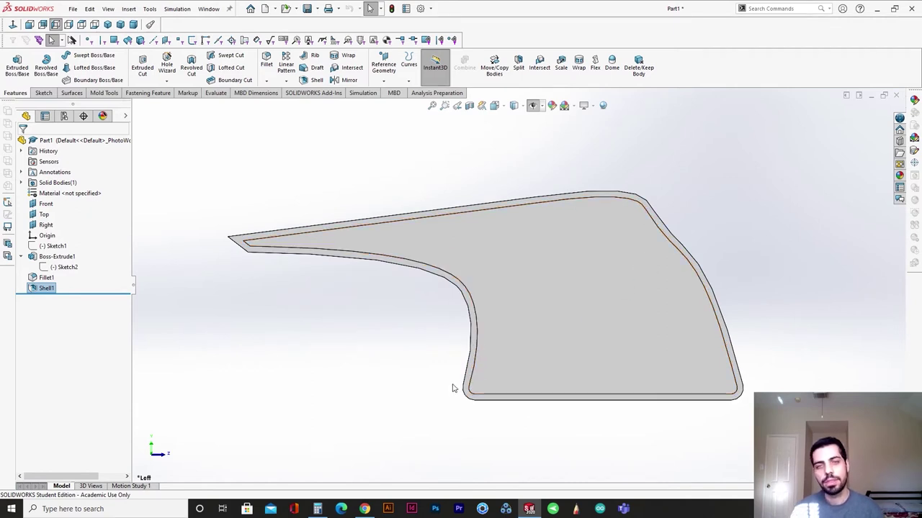
left_click(64, 269)
left_click(67, 242)
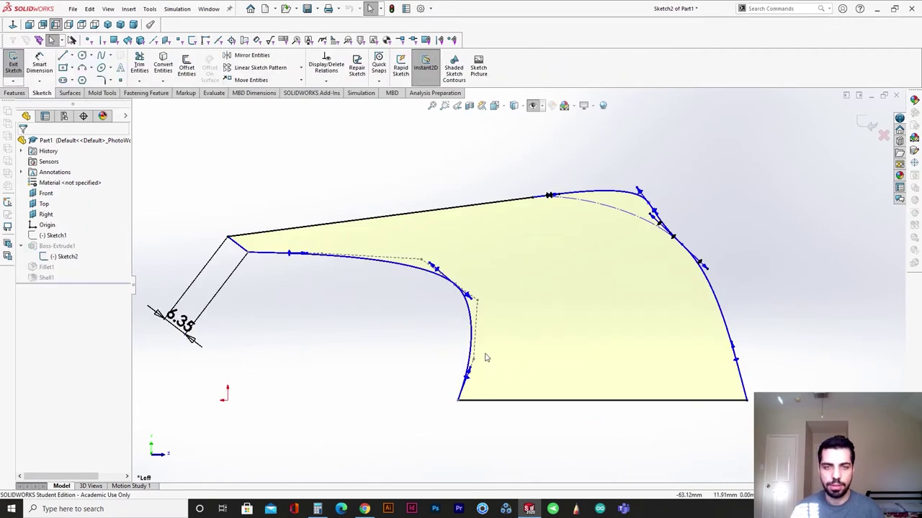
left_click(471, 366)
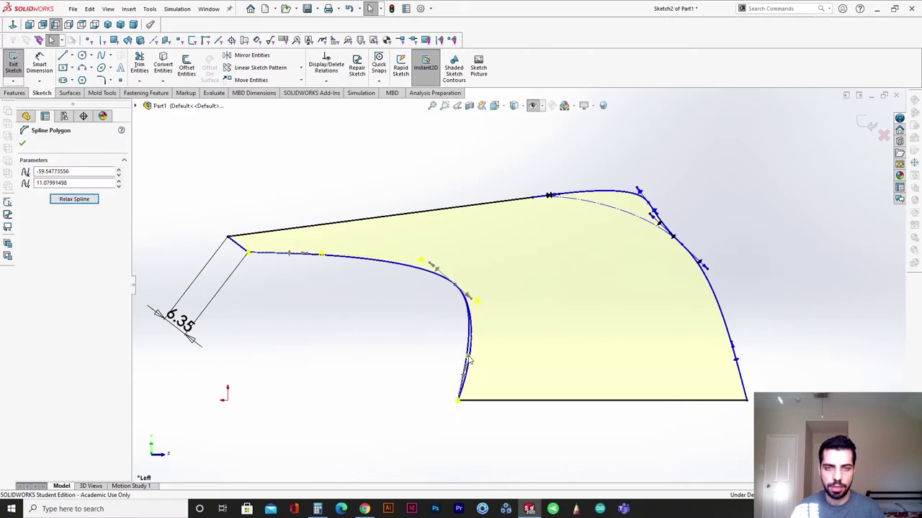
mouse_move(477, 303)
left_mouse_down()
mouse_move(466, 294)
mouse_move(474, 311)
left_mouse_up()
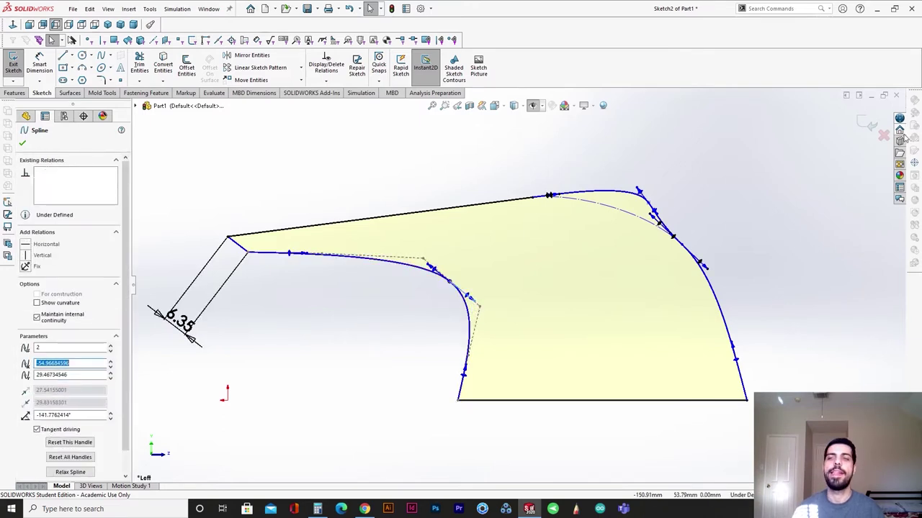
left_click(866, 122)
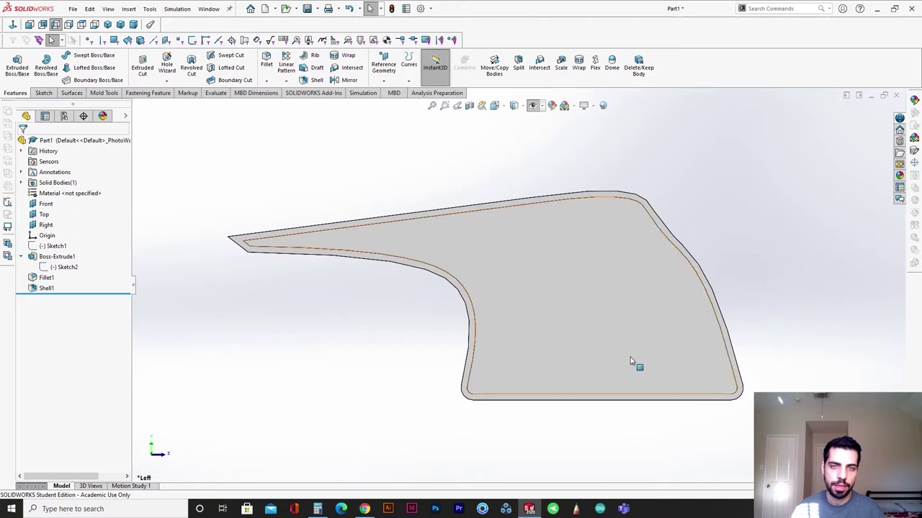
Highlight Sketch1 to compare its tape-roll circle with the shelled body, and return to the Left view.
left_click(56, 245)
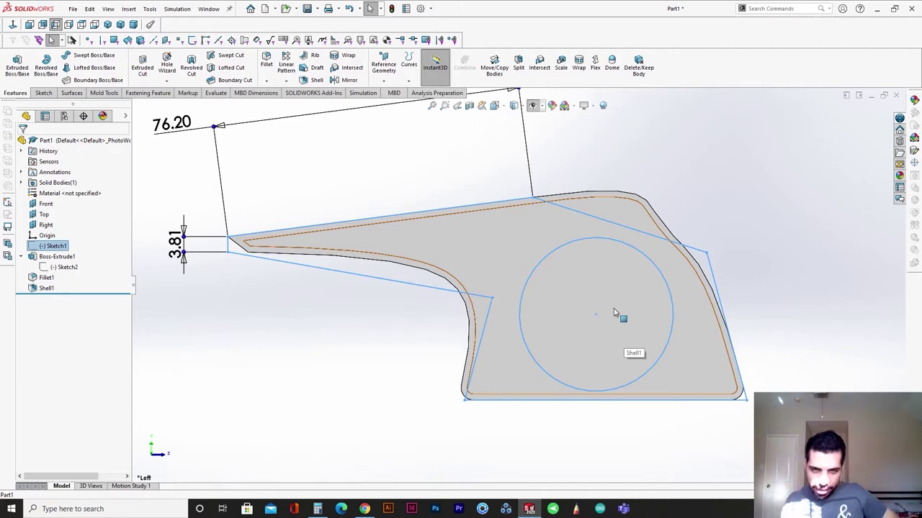
scroll(538, 356, "up", 3)
mouse_move(537, 354)
middle_mouse_down()
mouse_move(613, 348)
mouse_move(550, 368)
mouse_move(516, 350)
mouse_move(498, 394)
middle_mouse_up()
key("space")
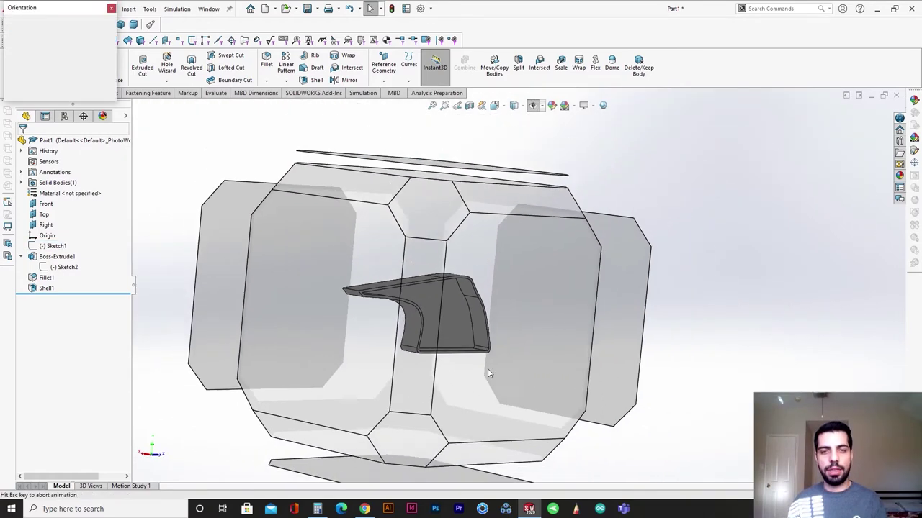
left_click(488, 372)
left_click(608, 291)
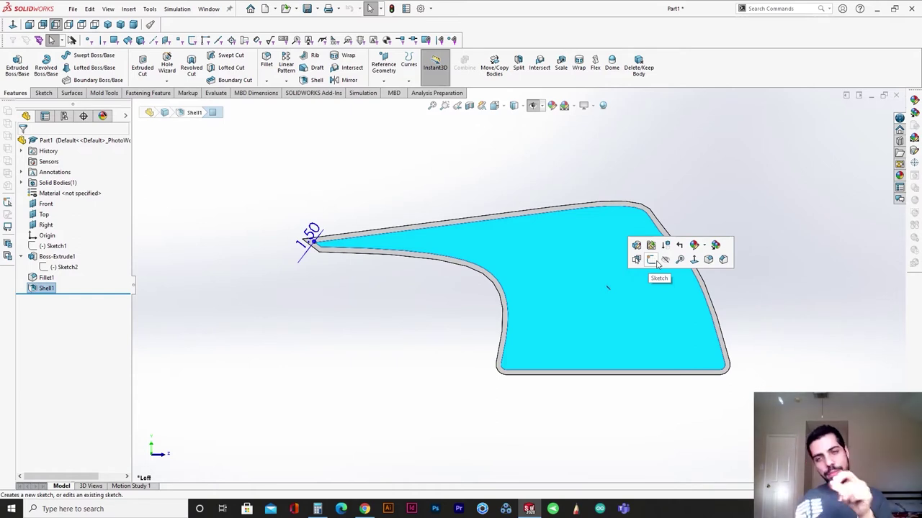
left_click(664, 263)
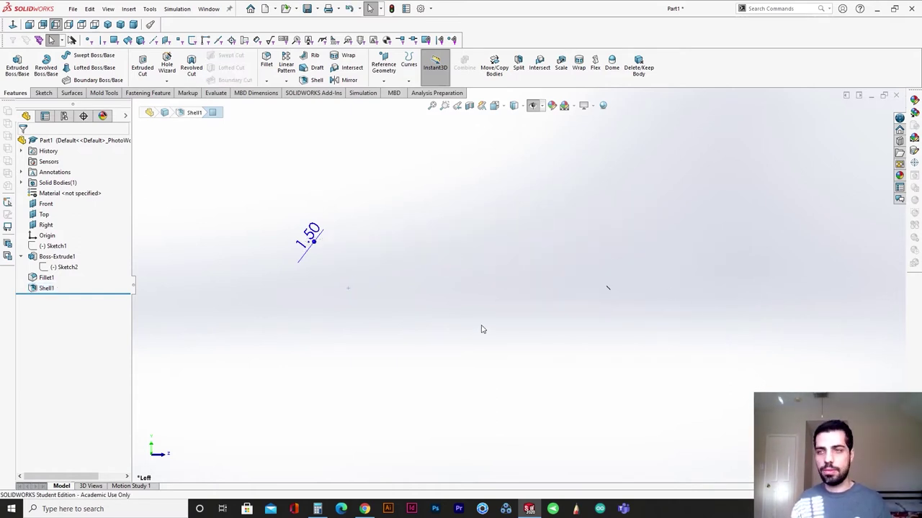
scroll(483, 328, "up", 8)
scroll(573, 206, "down", 10)
left_click(698, 286)
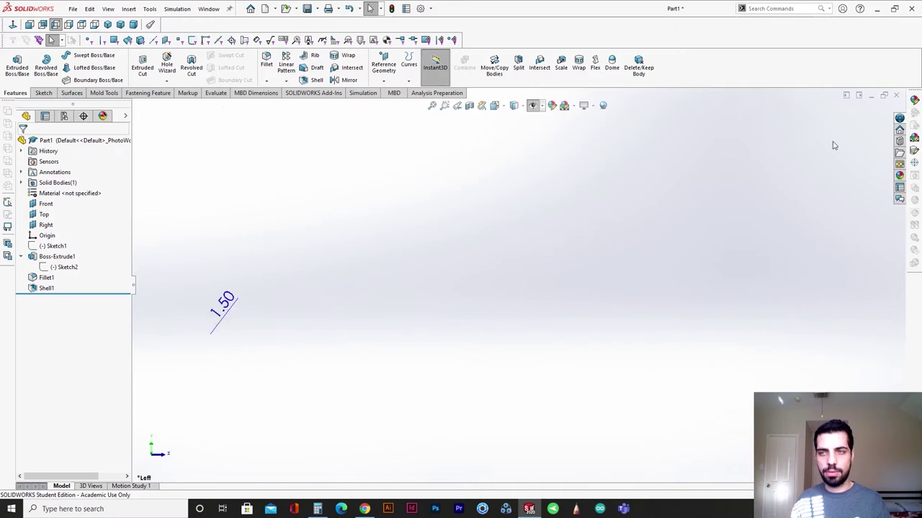
key("ctrl+z")
Start a new sketch on the shell's inner side face and show Sketch1 as a reference for the tape-roll circle.
left_click(560, 363)
left_click(601, 337)
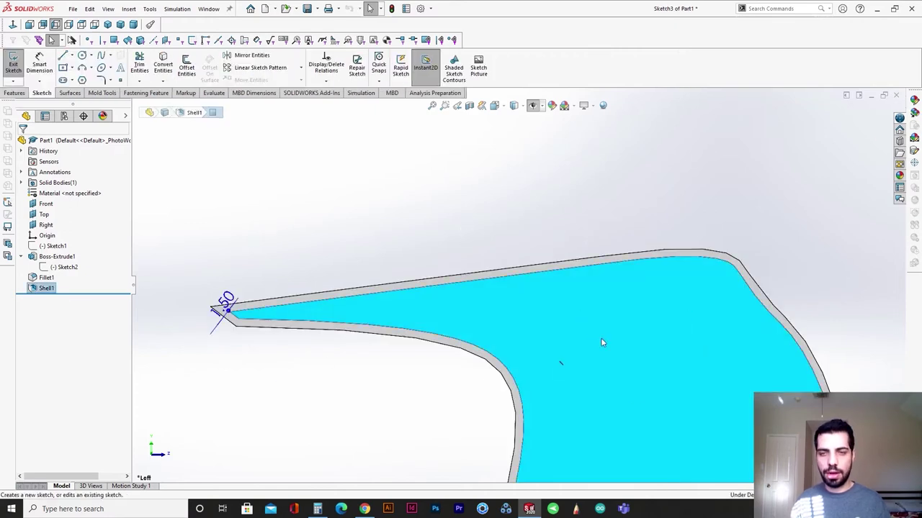
middle_click_drag(625, 389, 480, 306, "ctrl")
left_click(764, 269)
scroll(495, 360, "up", 2)
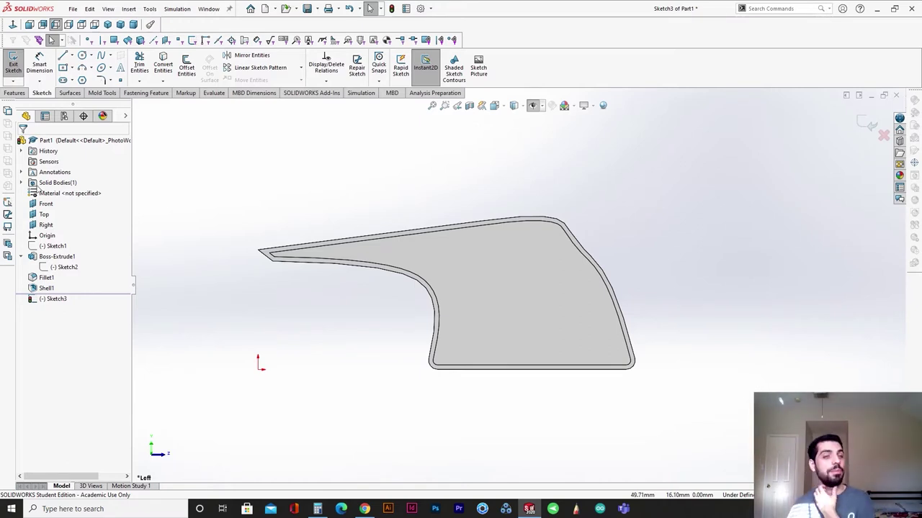
left_click(81, 55)
left_click(81, 56)
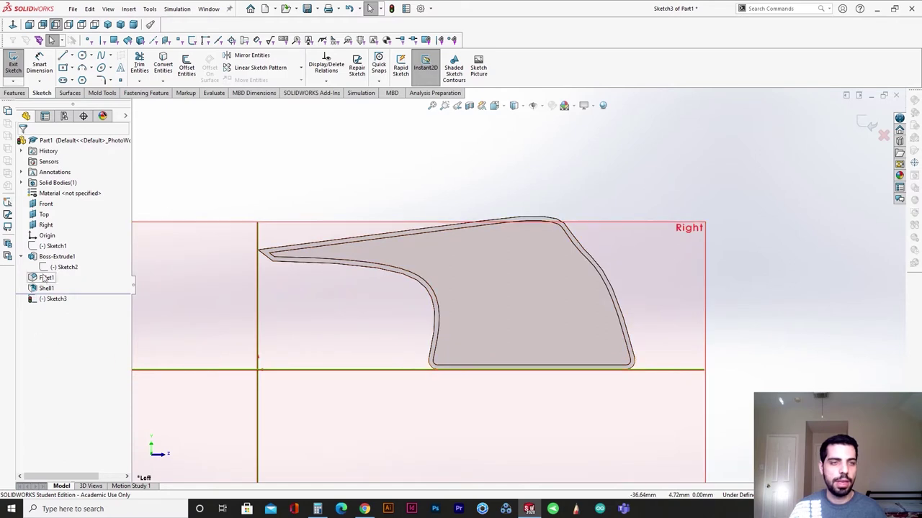
left_click(59, 246)
left_click(66, 234)
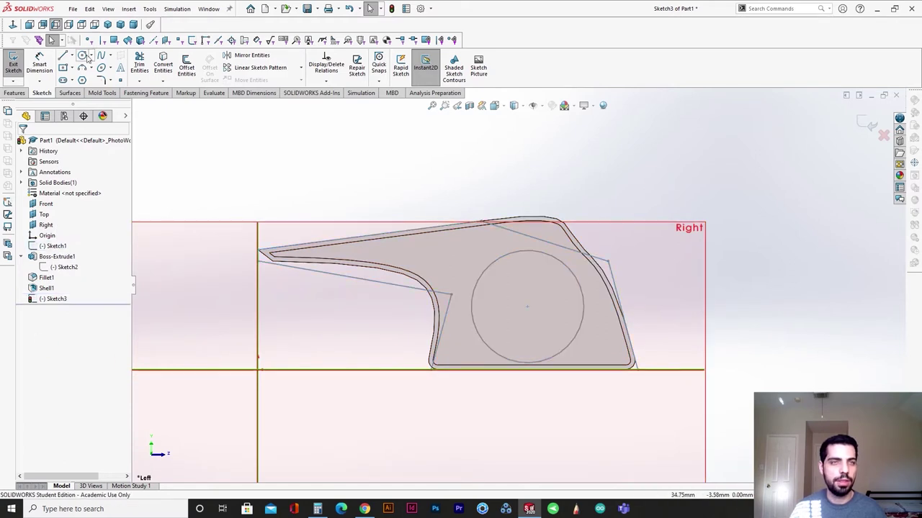
Draw a circle about 9 mm in radius, centred on the tape-roll circle of Sketch1.
left_click(81, 55)
left_click(527, 306)
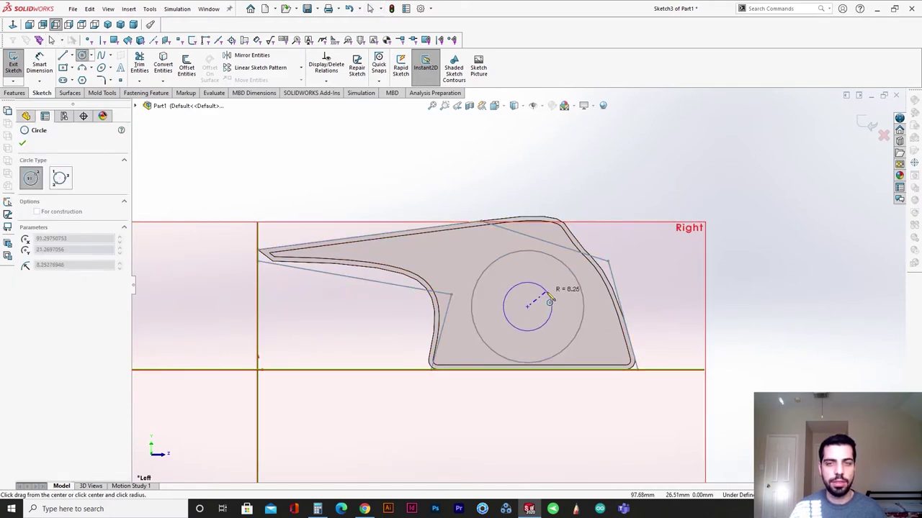
left_click(553, 302)
Work out 0.75/2 in Calculator, set the new circle's radius to 0.375 in, and exit the sketch.
left_click(318, 509)
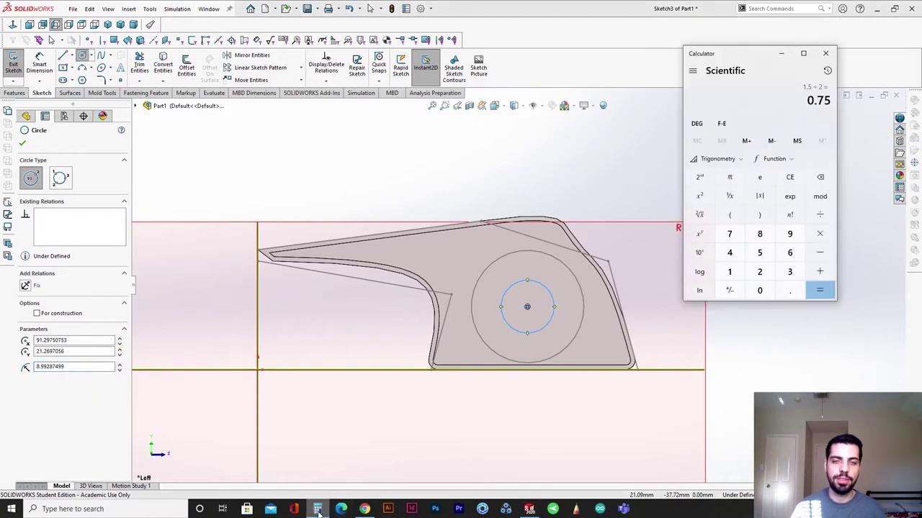
type("0.75/2")
key("Return")
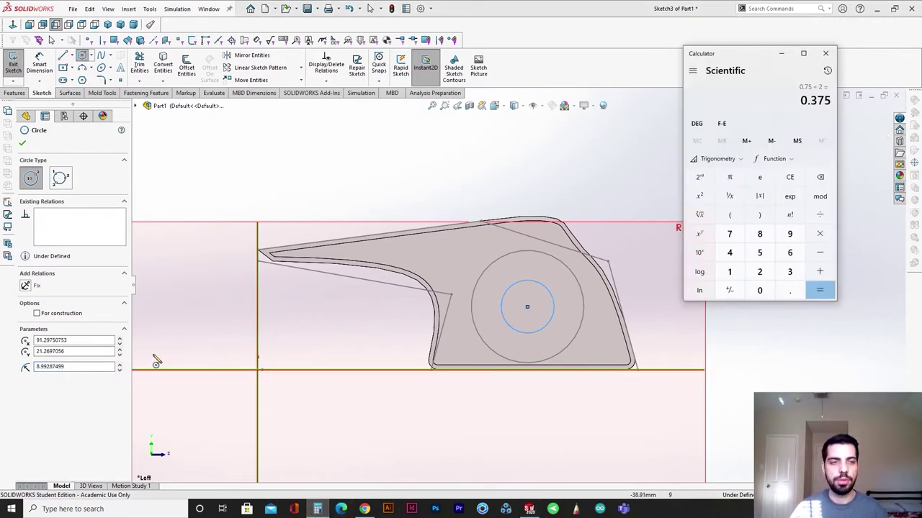
left_click(61, 366)
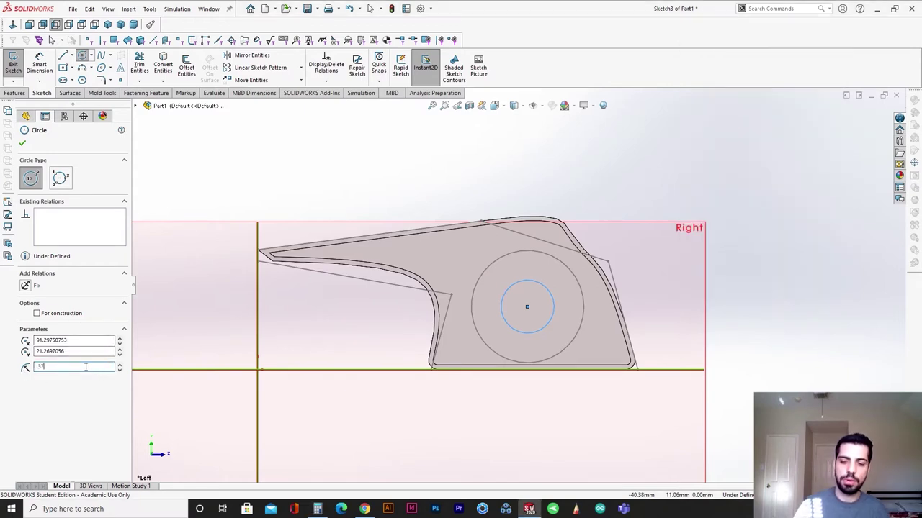
type(".375in")
key("Return")
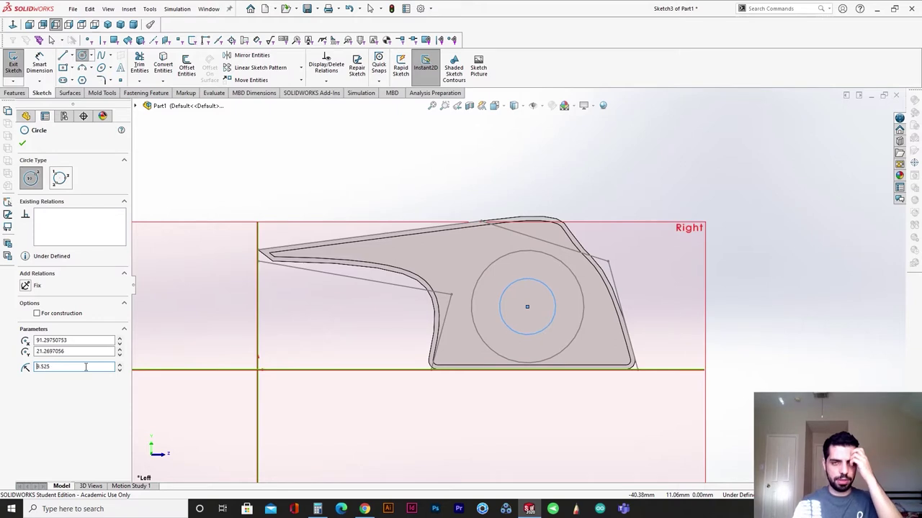
left_click(20, 142)
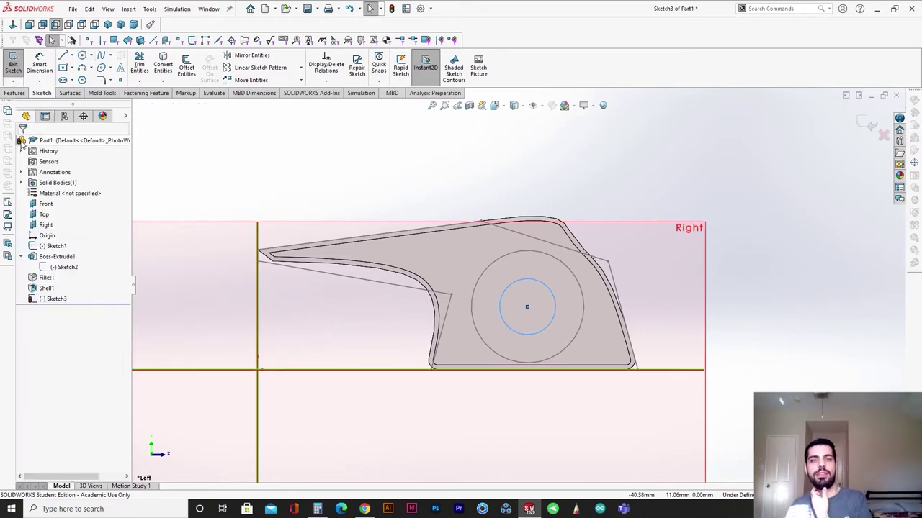
left_click(864, 124)
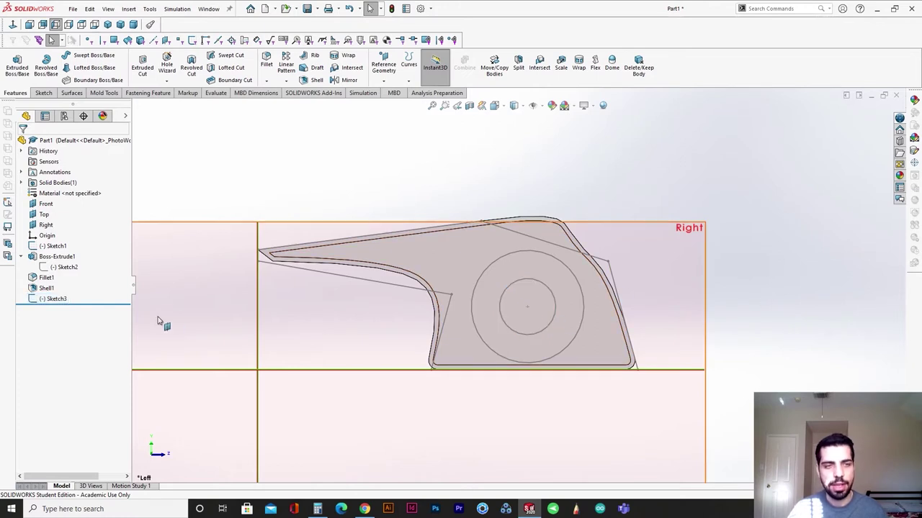
Edit Sketch3, move the circle's centre to about X 90.03, Y 22.60 mm, and exit the sketch.
left_click(56, 299)
left_click(63, 271)
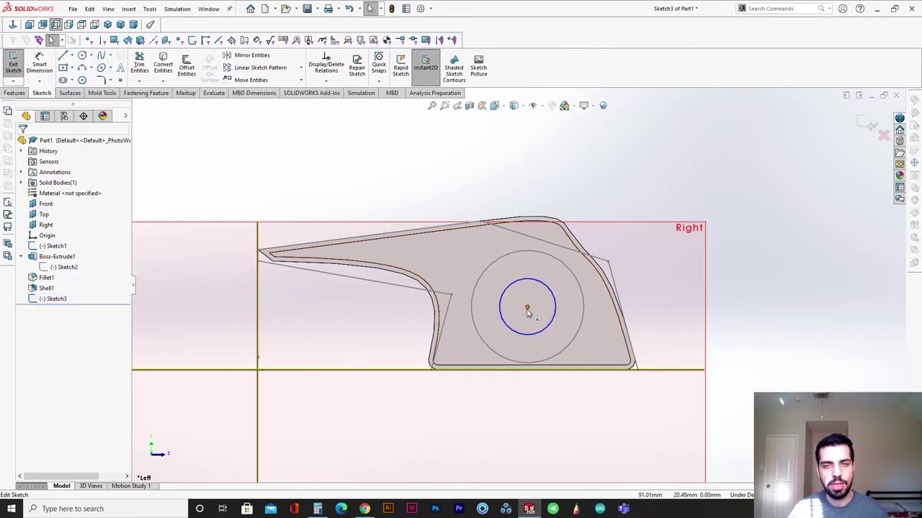
left_click(527, 307)
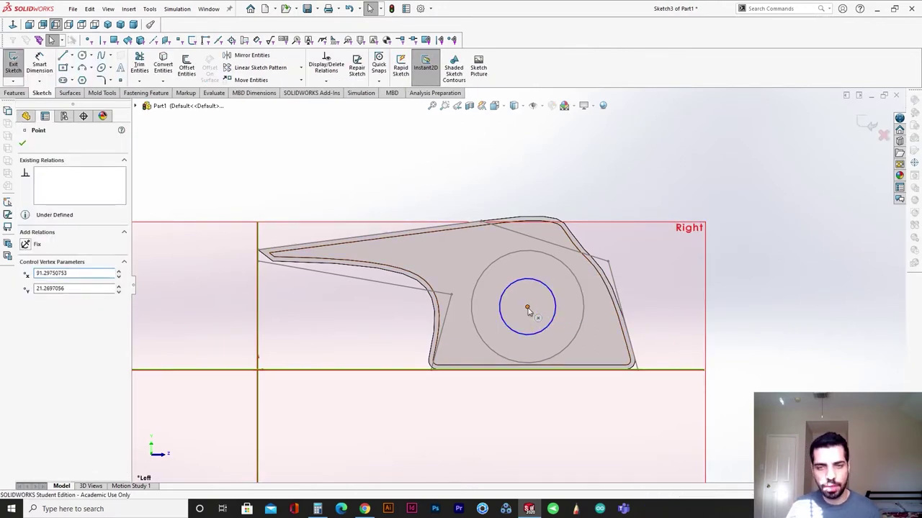
mouse_move(528, 308)
left_mouse_down()
mouse_move(529, 295)
mouse_move(524, 304)
left_mouse_up()
left_click(868, 122)
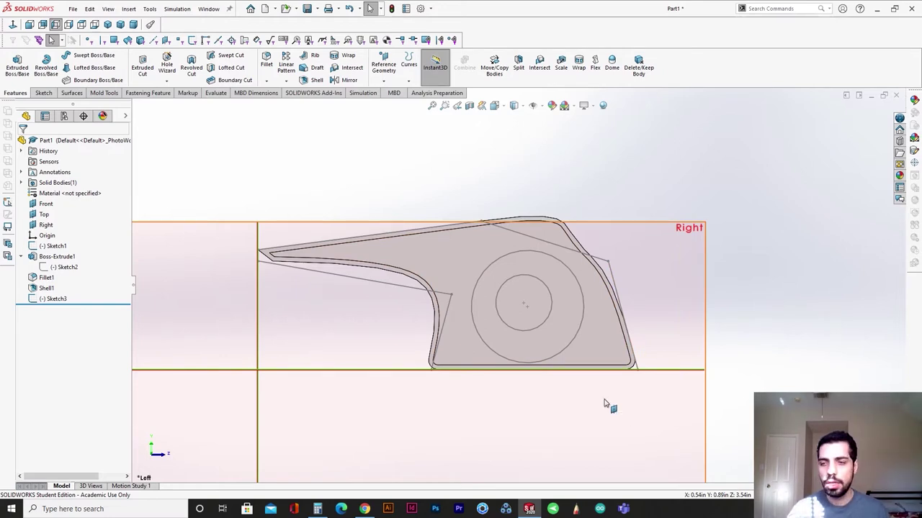
Reopen Sketch3 and add a concentric circle of 8 mm radius inside the existing one.
left_click(627, 393)
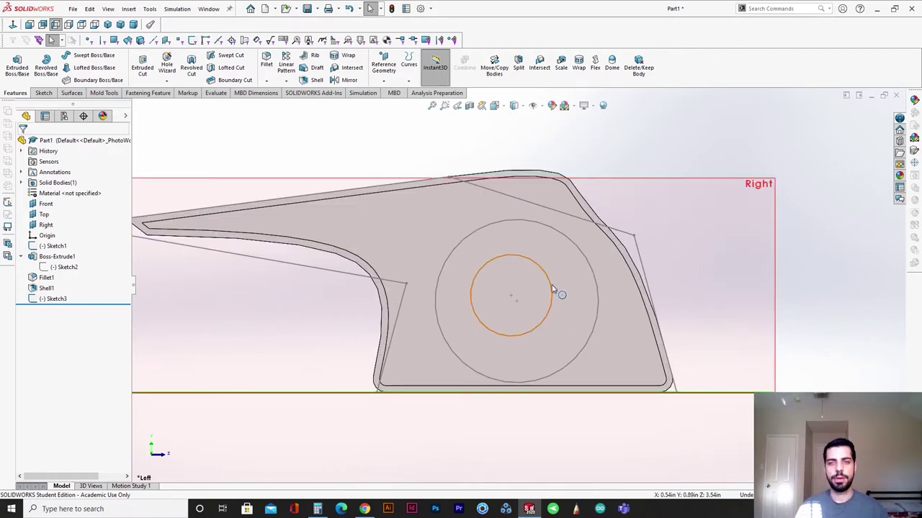
left_click(552, 287)
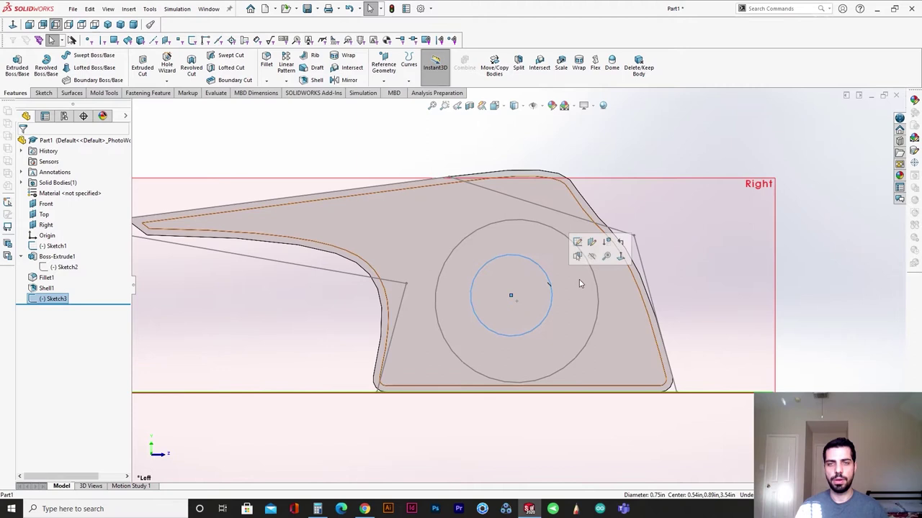
left_click(780, 327)
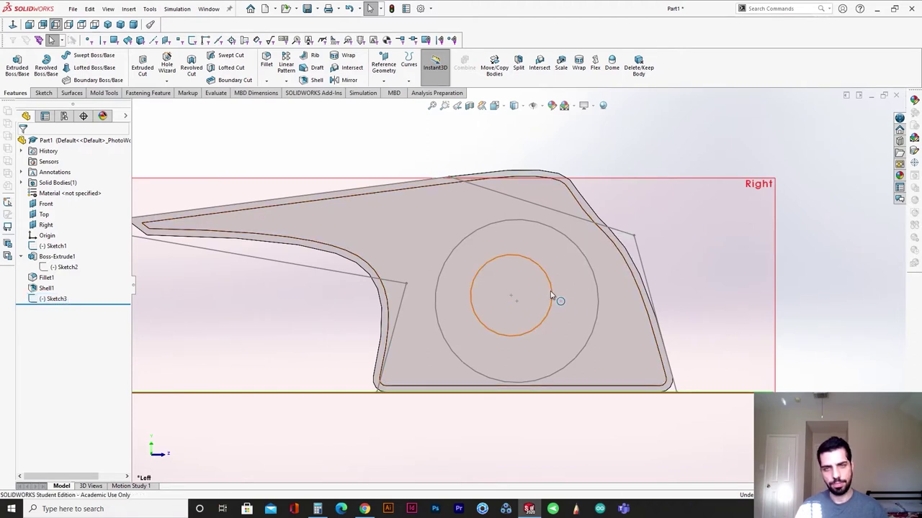
left_click(551, 295)
left_click(579, 251)
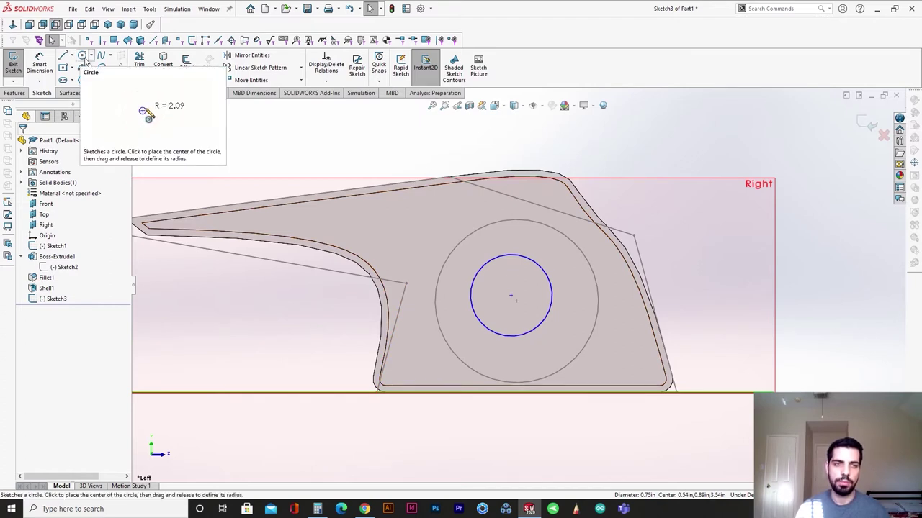
left_click(83, 61)
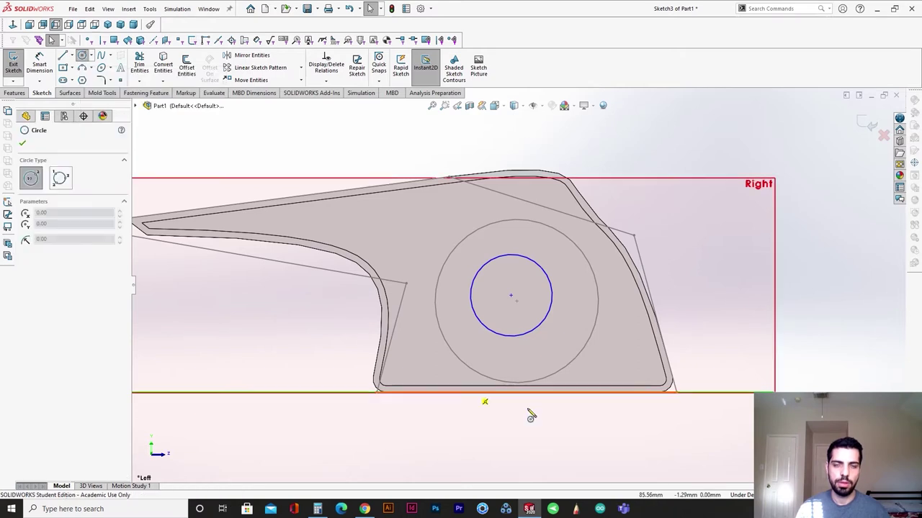
left_click(510, 296)
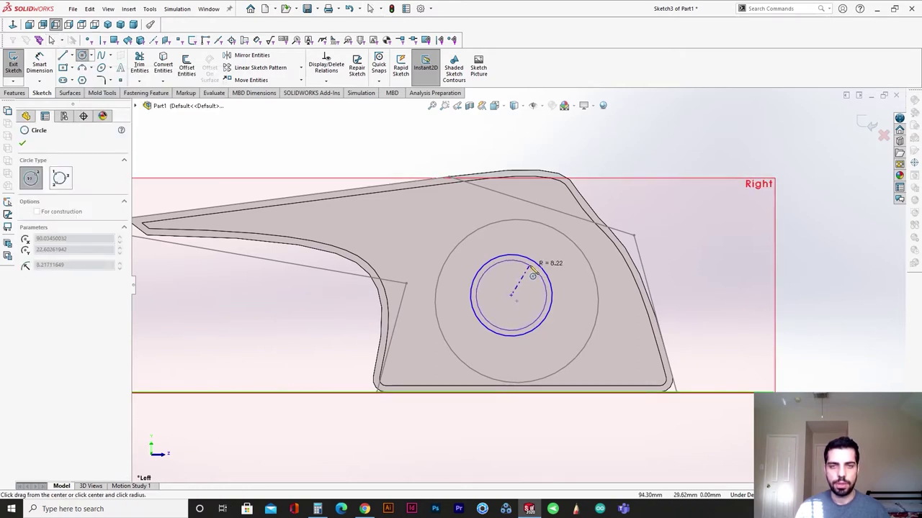
left_click(541, 266)
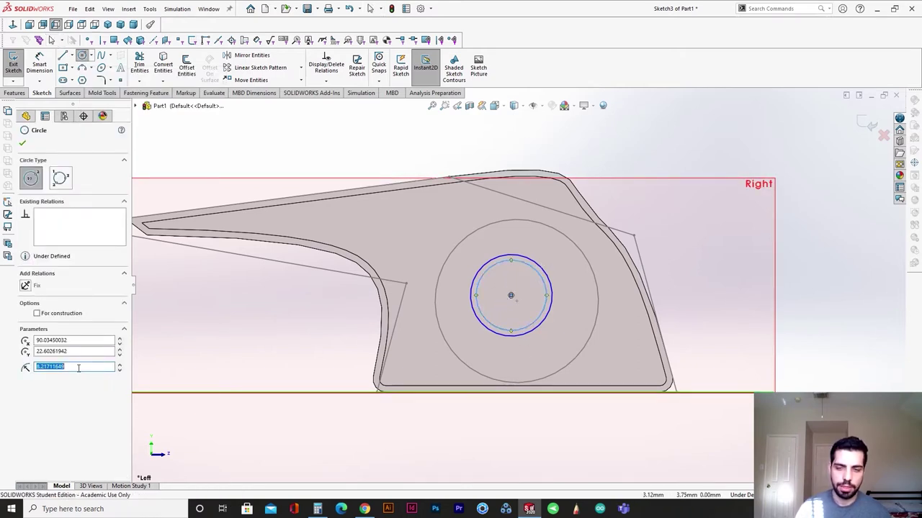
key("Return")
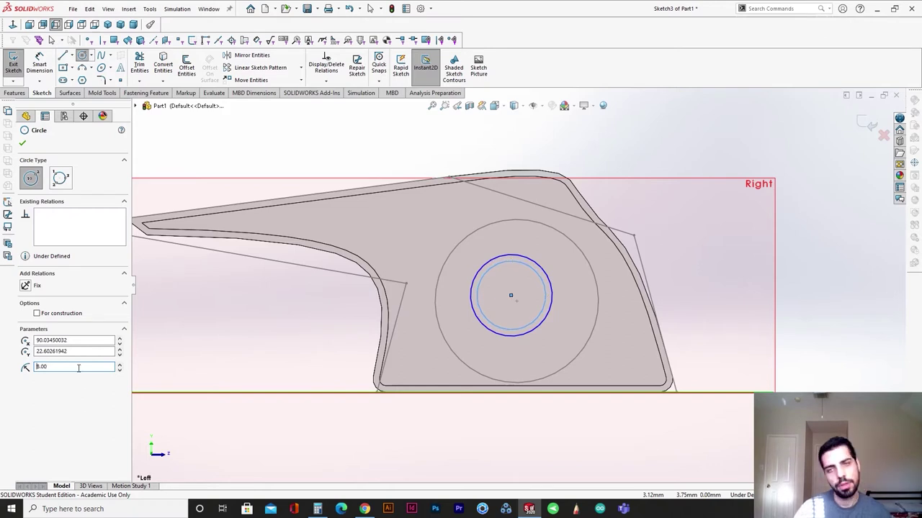
left_click(22, 145)
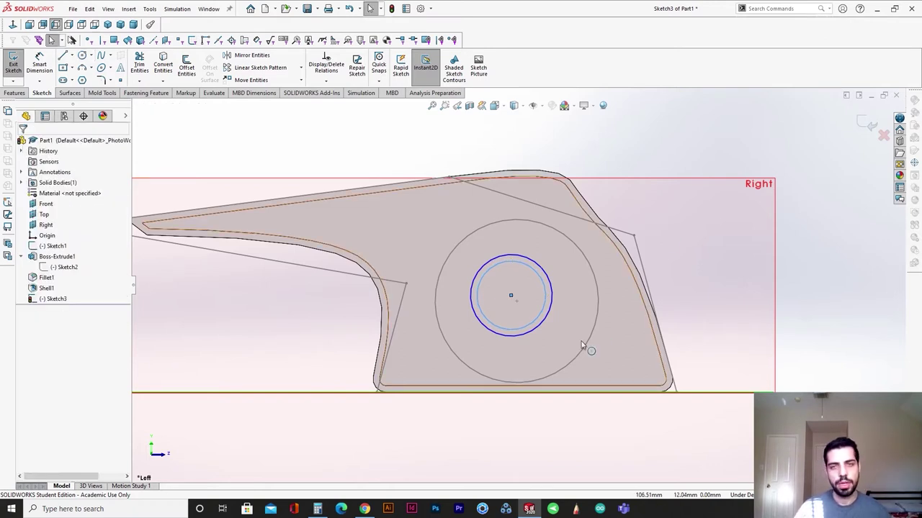
left_click(866, 124)
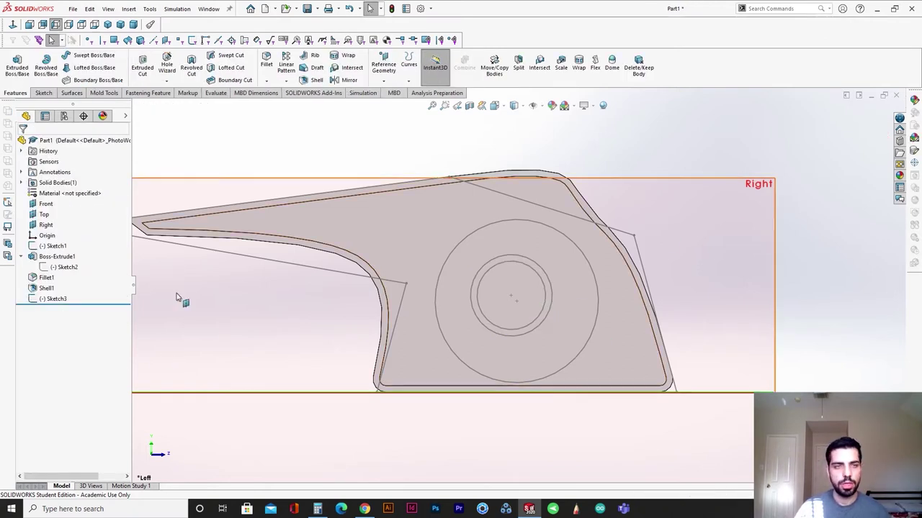
Convert the outer circle of Sketch3 to construction geometry and exit the sketch.
left_click(60, 299)
left_click(64, 271)
left_click(538, 271)
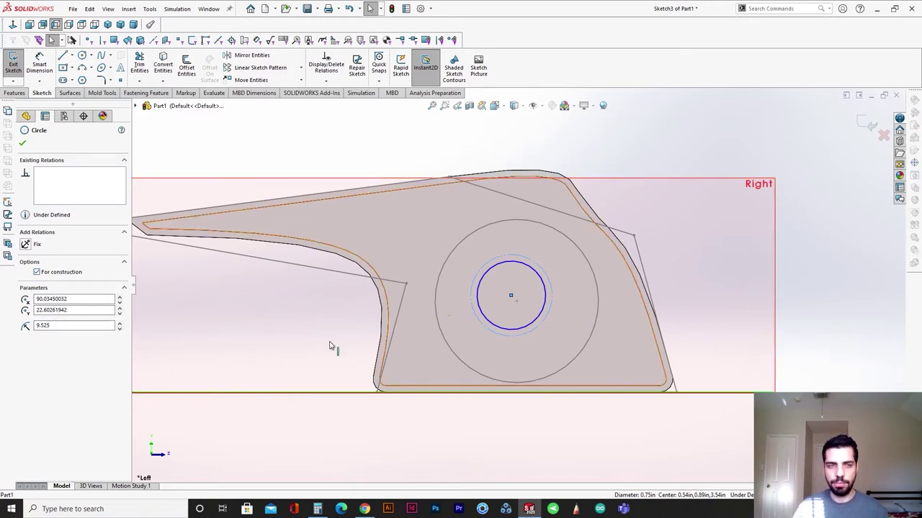
left_click(23, 146)
scroll(543, 287, "down", 4)
middle_click_drag(545, 293, 567, 312)
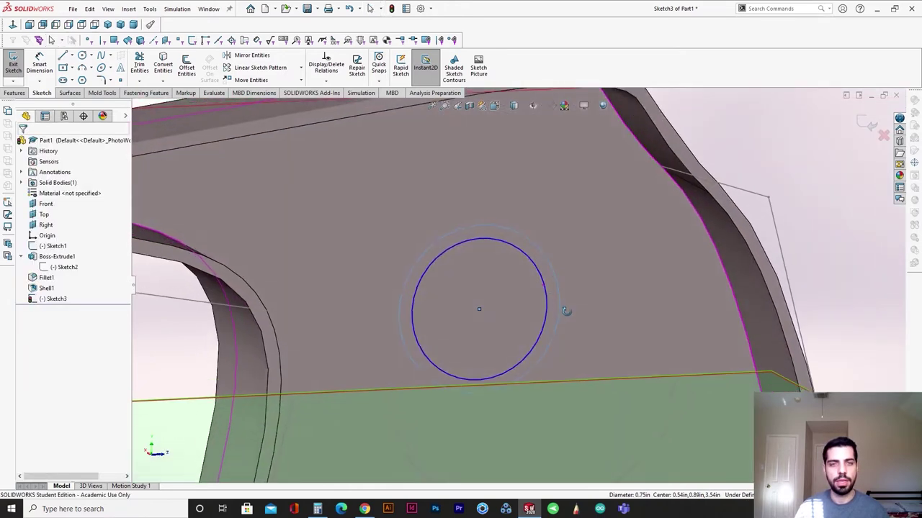
scroll(568, 313, "up", 4)
left_click(864, 121)
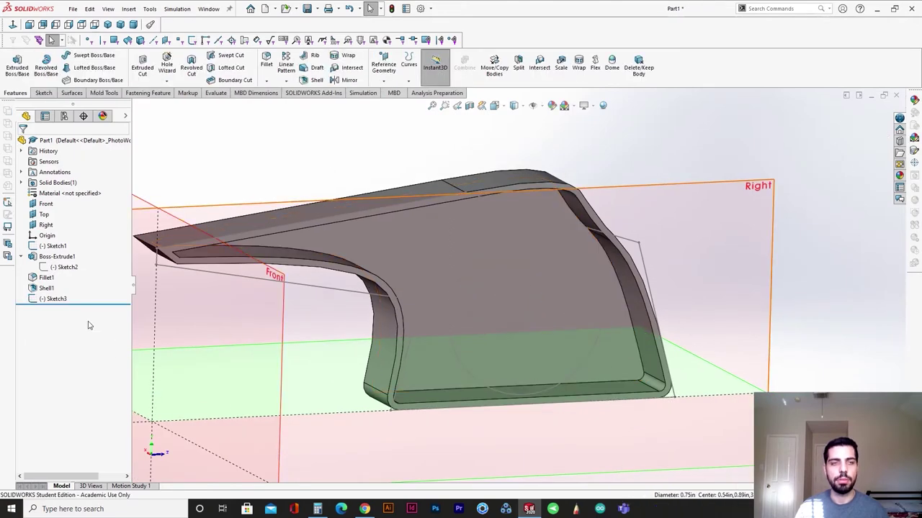
Extrude Sketch3 as a merged boss with the Up To Surface end condition, ending at the Right plane.
left_click(64, 301)
left_click(18, 65)
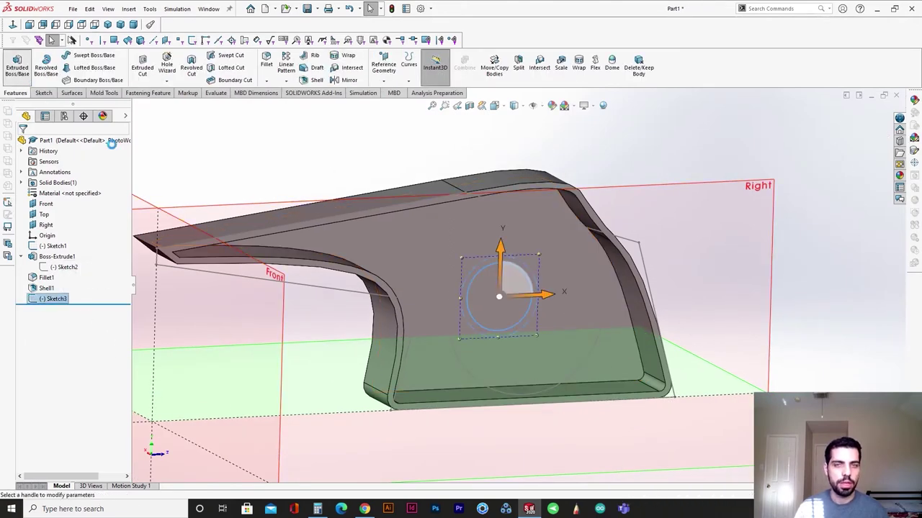
mouse_move(519, 338)
middle_mouse_down()
mouse_move(586, 370)
mouse_move(597, 422)
mouse_move(605, 252)
middle_mouse_up()
left_click(101, 202)
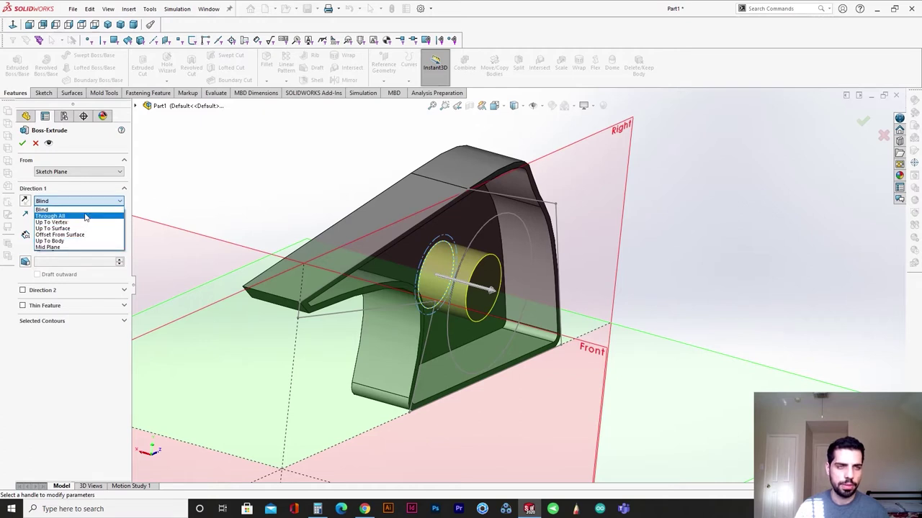
left_click(79, 228)
left_click(618, 179)
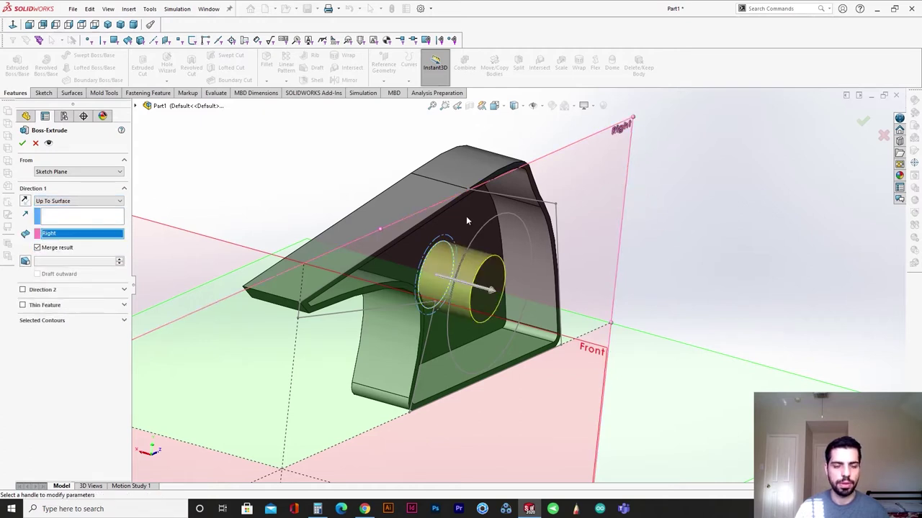
middle_click_drag(543, 310, 481, 273)
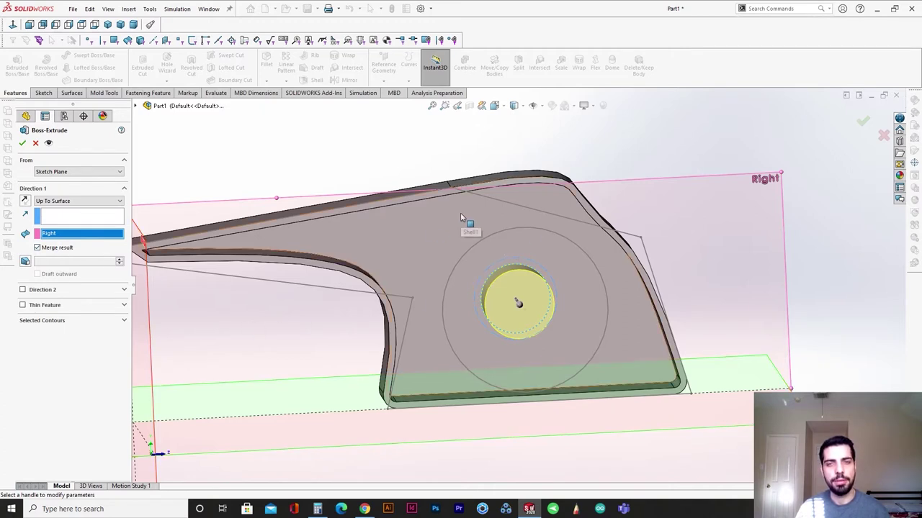
left_click(23, 143)
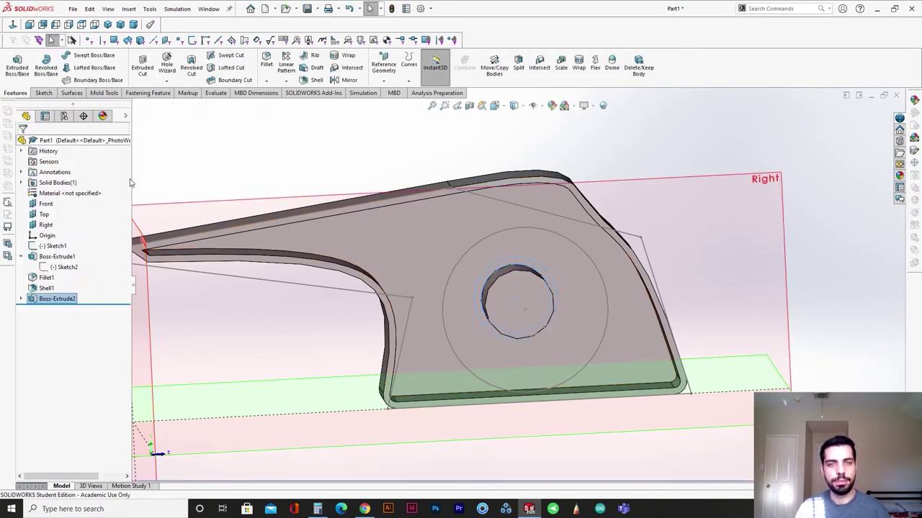
Hide all reference planes and sketches, inspect the new hub, and return to the Left view.
scroll(550, 308, "down", 2)
middle_click_drag(550, 309, 575, 317)
left_click(533, 106)
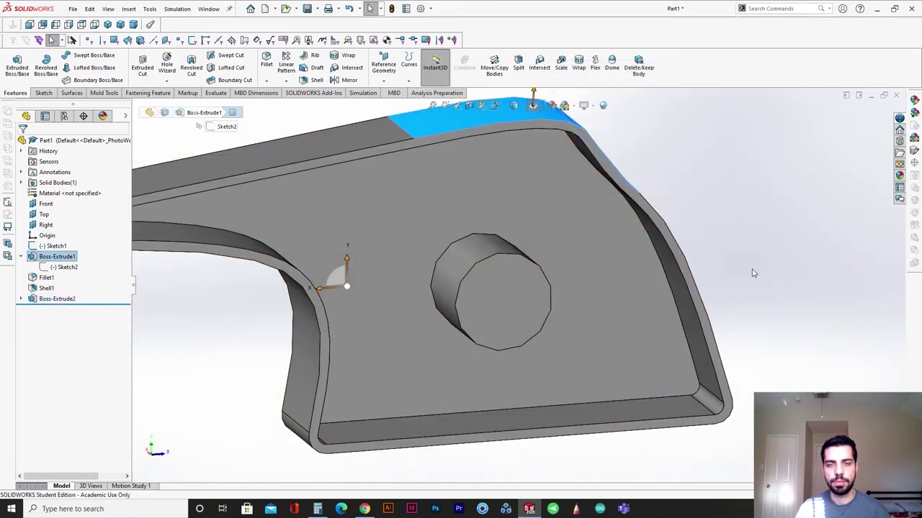
left_click(754, 272)
scroll(669, 282, "up", 4)
mouse_move(646, 286)
middle_mouse_down()
mouse_move(699, 267)
mouse_move(650, 276)
mouse_move(627, 286)
mouse_move(662, 278)
mouse_move(631, 292)
mouse_move(536, 303)
middle_mouse_up()
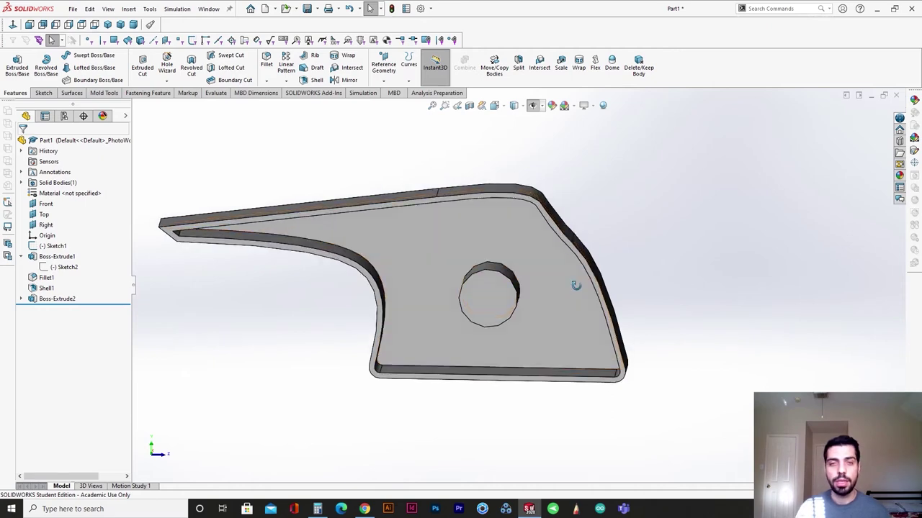
key("space")
left_click(390, 356)
scroll(635, 298, "down", 2)
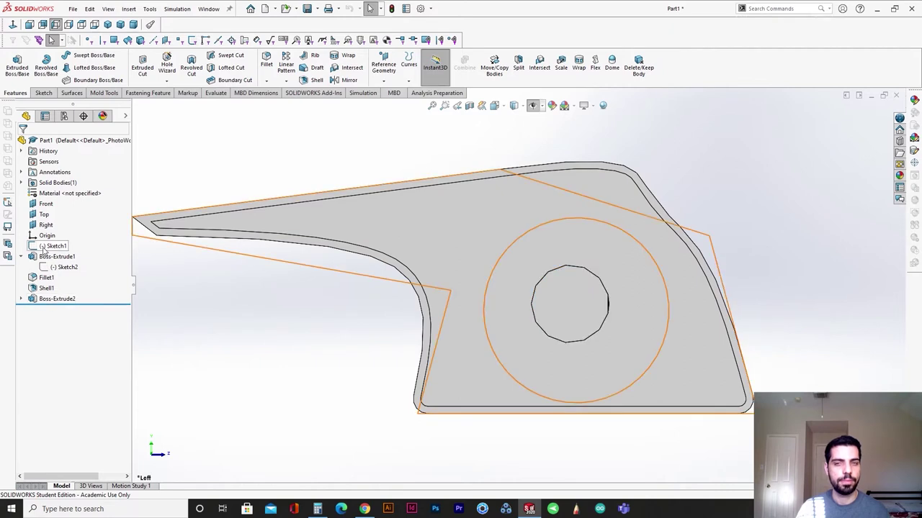
Inspect the hub inside the shelled body, return to the Left view, and show the hidden reference planes and sketches.
scroll(776, 312, "up", 2)
middle_click_drag(775, 313, 799, 346)
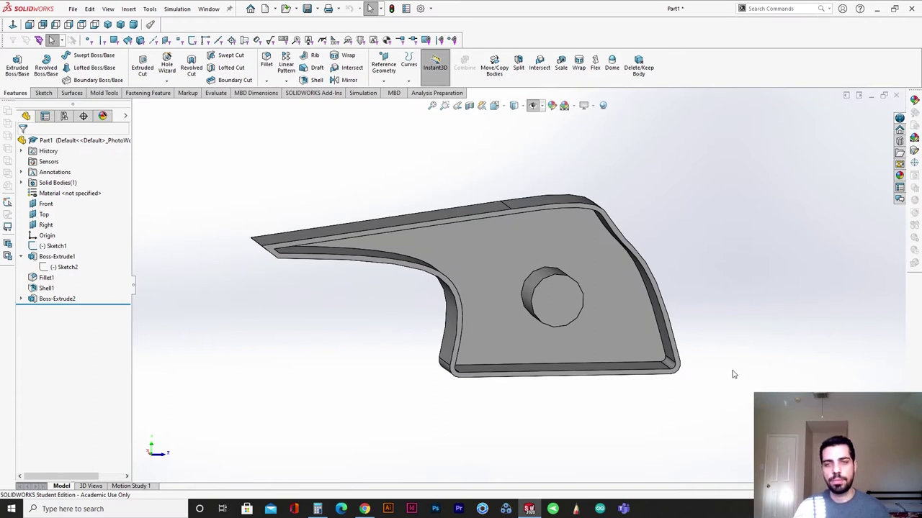
mouse_move(502, 376)
middle_mouse_down()
mouse_move(527, 361)
mouse_move(498, 373)
middle_mouse_up()
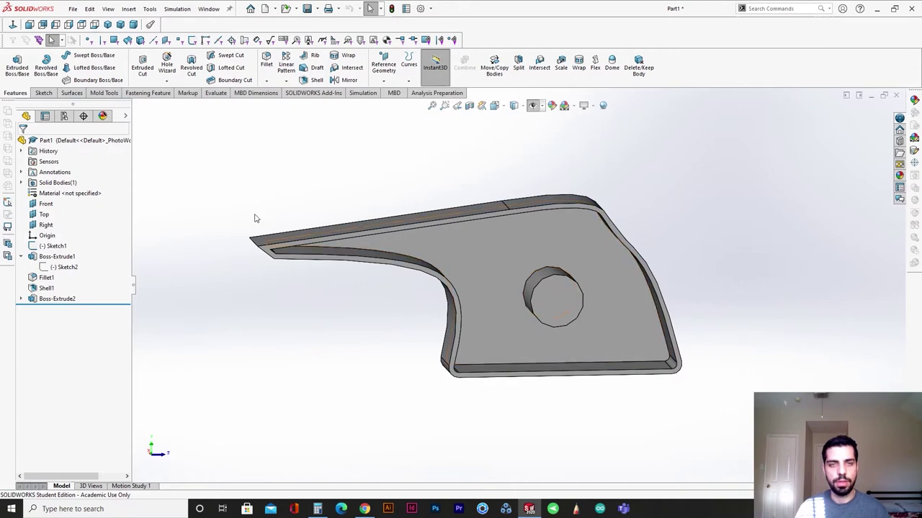
key("space")
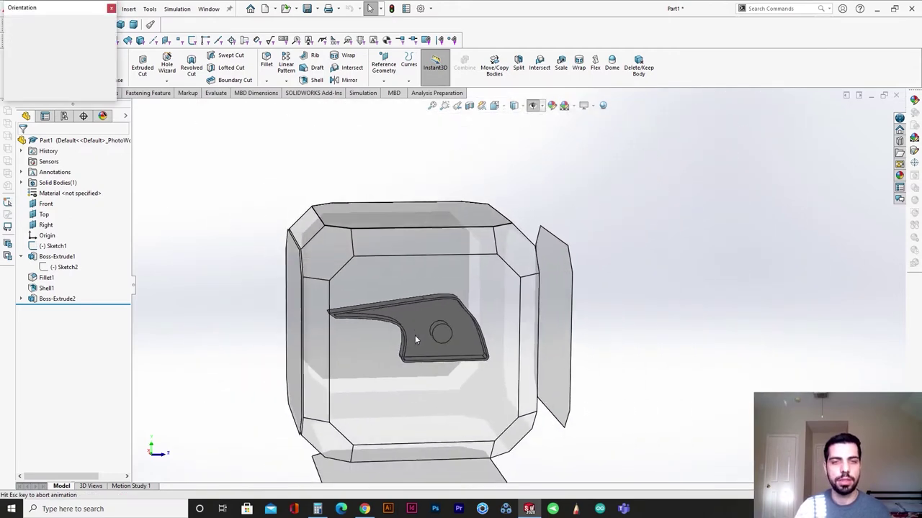
left_click(414, 335)
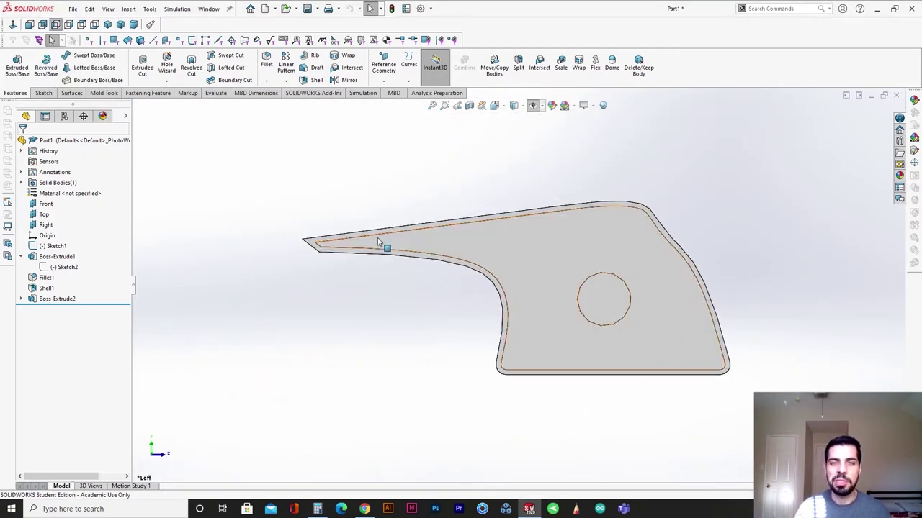
left_click(533, 108)
middle_click_drag(440, 310, 487, 339)
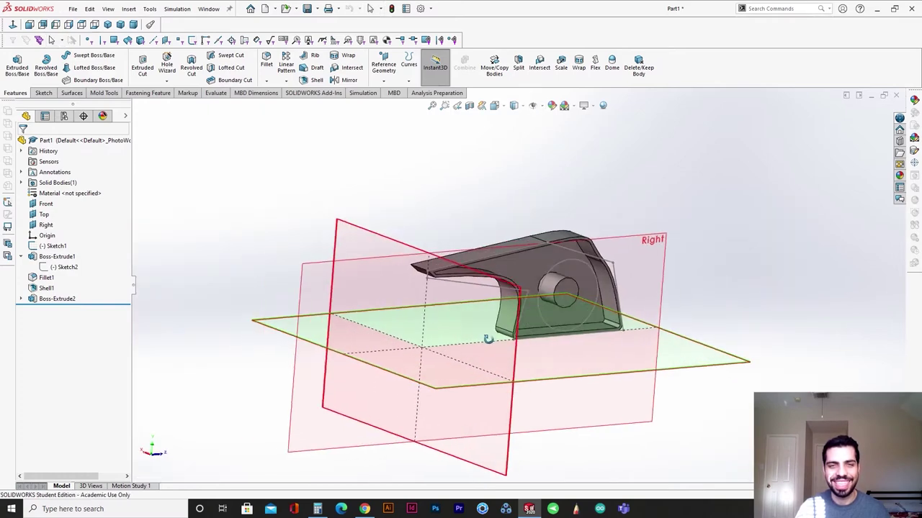
Start a new sketch on the Right plane and view it from the left, close to the nose tip.
left_click(326, 451)
left_click(368, 416)
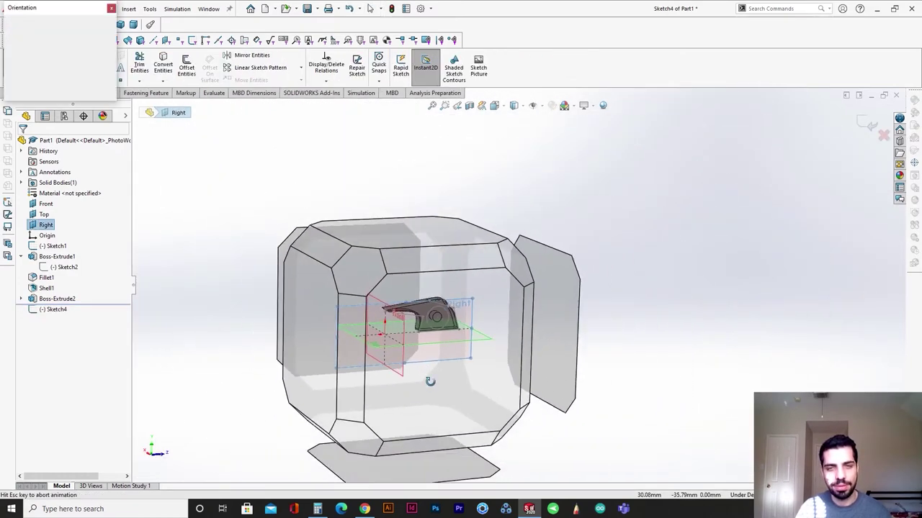
left_click(586, 453)
key("space")
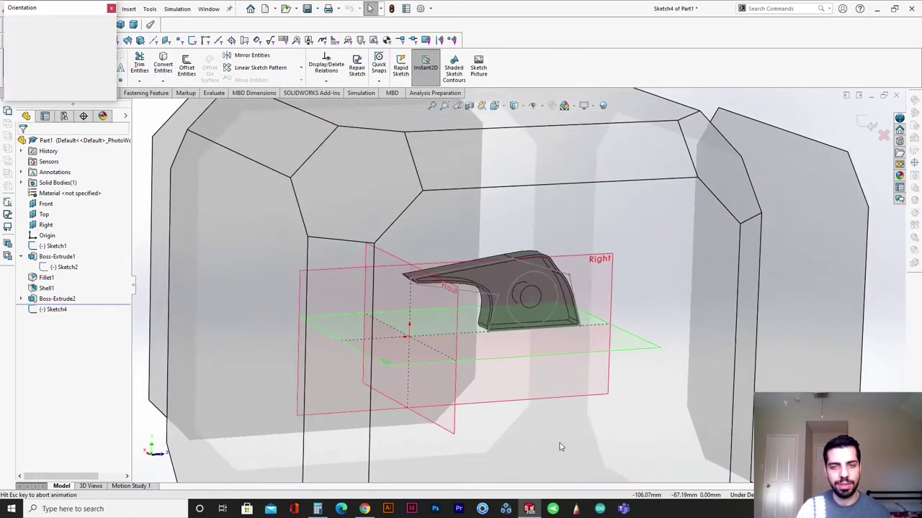
left_click(437, 388)
scroll(512, 208, "down", 6)
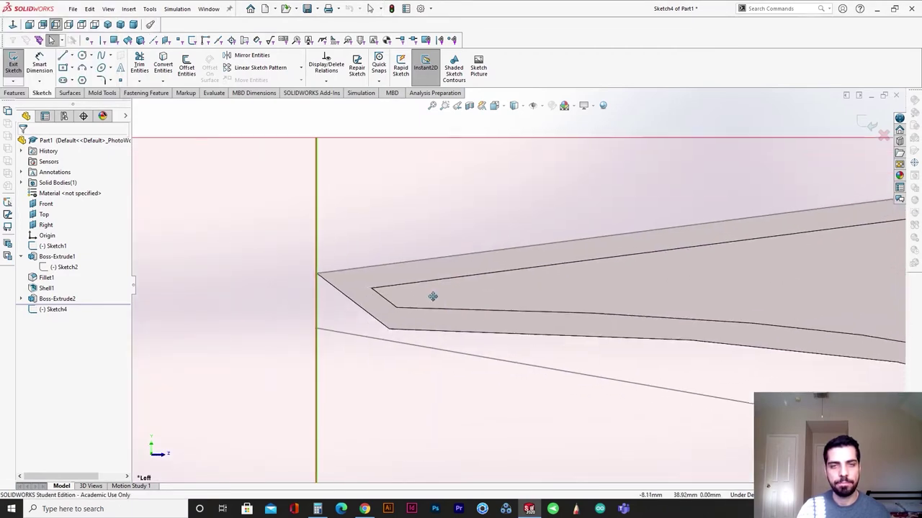
Offset the short slanted inner edge at the nose tip by 0 mm and stretch the resulting line at both ends.
left_click(386, 301)
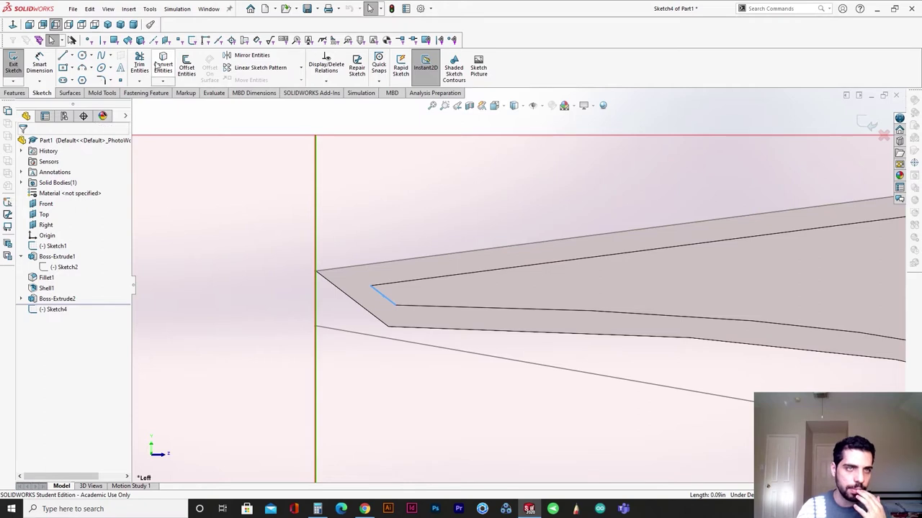
left_click(186, 66)
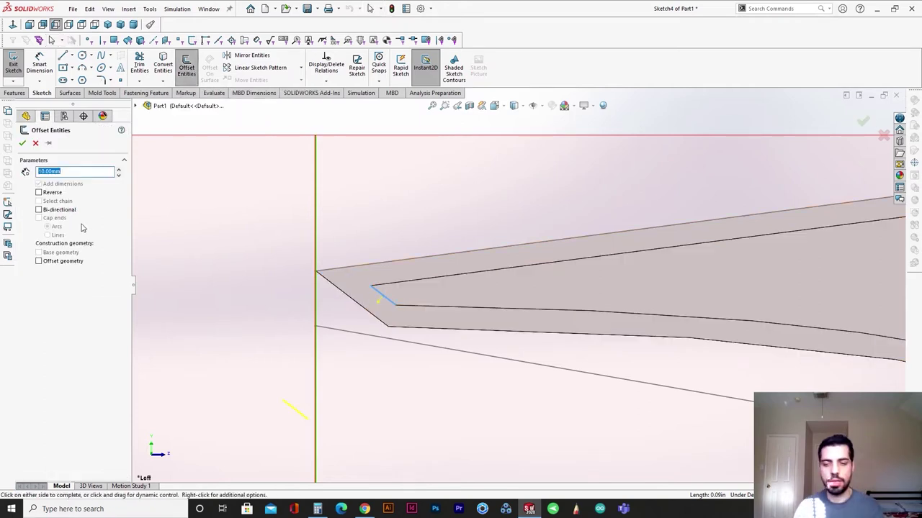
key("Return")
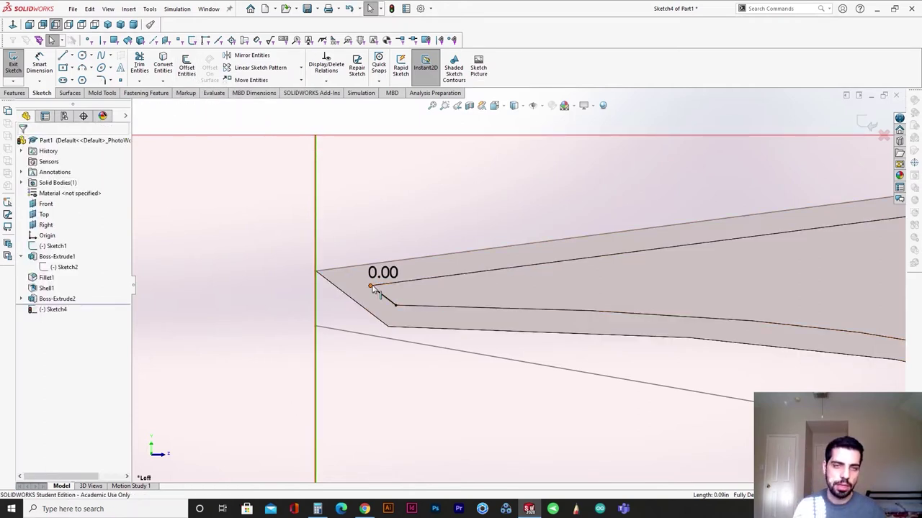
left_click_drag(373, 288, 320, 250)
left_click_drag(396, 306, 479, 368)
scroll(269, 305, "up", 3)
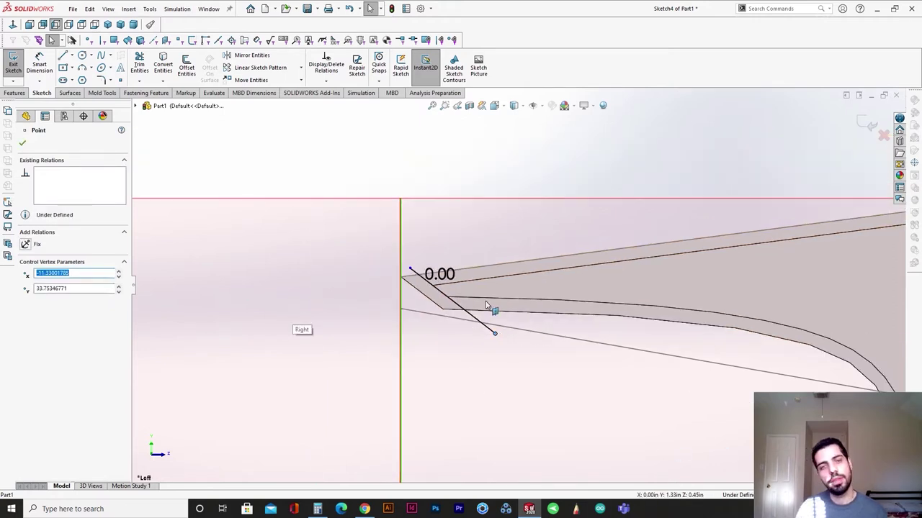
middle_click_drag(487, 302, 407, 328, "ctrl")
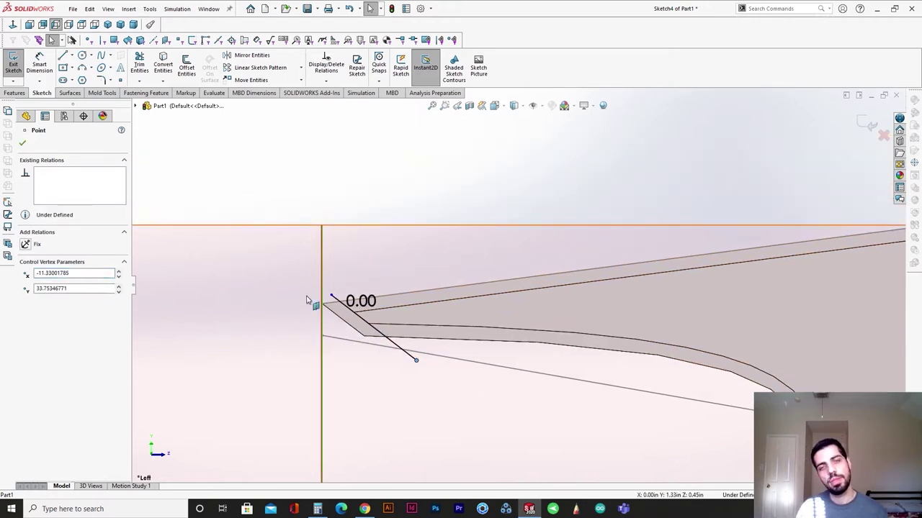
Offset the slanted tip line by 20 mm in the reversed direction, towards the body, and extend its lower end across the nose.
left_click(405, 353)
left_click(185, 81)
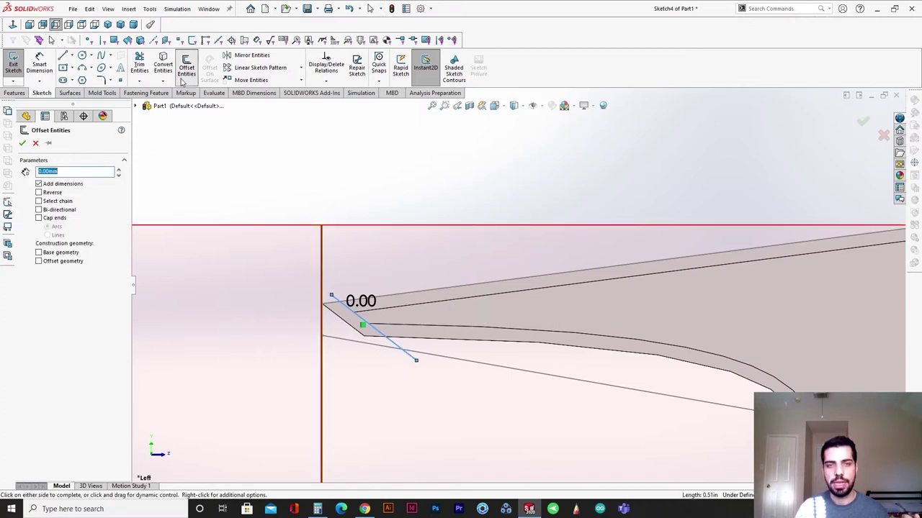
left_click(119, 172)
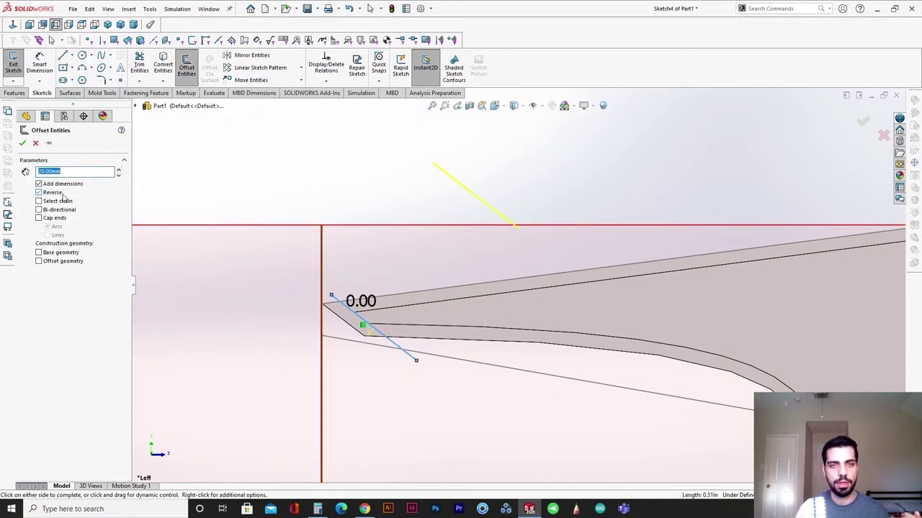
left_click(22, 143)
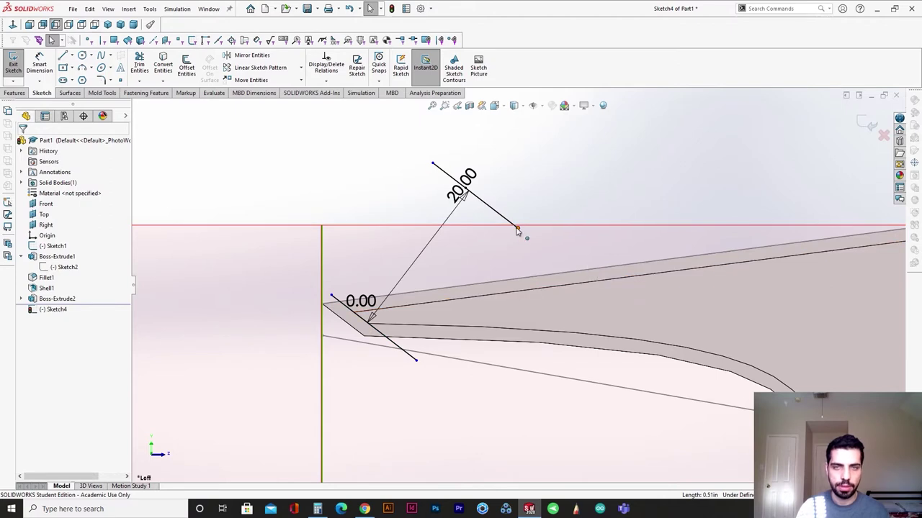
left_click_drag(517, 231, 752, 408)
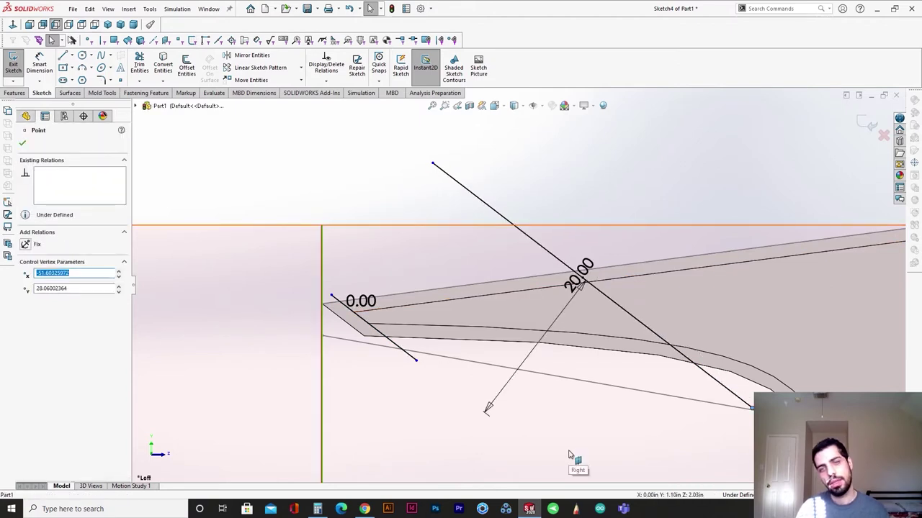
Shorten the tip line so it ends on the inner slanted edge, and pull back the offset line's lower end into the nose.
left_click_drag(416, 360, 374, 332)
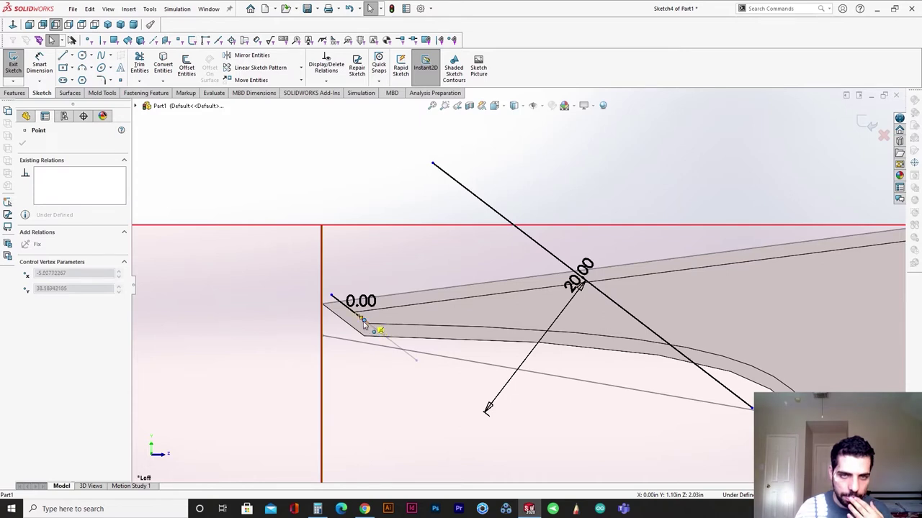
left_click_drag(364, 326, 360, 317)
left_click_drag(752, 407, 638, 321)
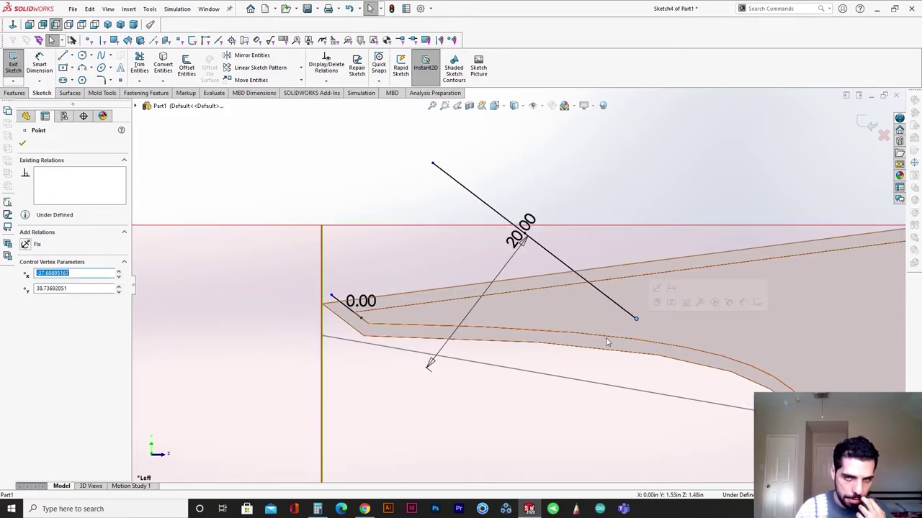
scroll(648, 345, "up", 3)
scroll(648, 346, "down", 3)
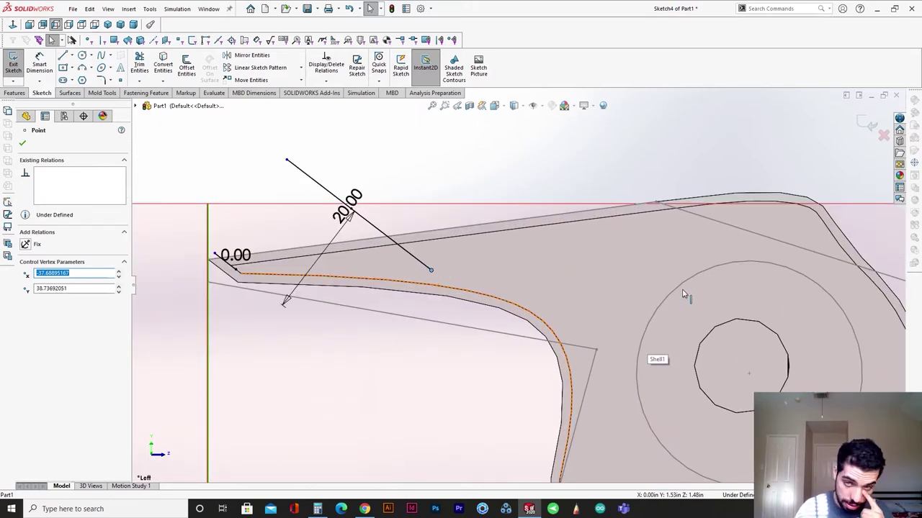
Set the distance between the two slanted lines to 40 mm and stretch the offset line's lower end into the body.
left_click(348, 204)
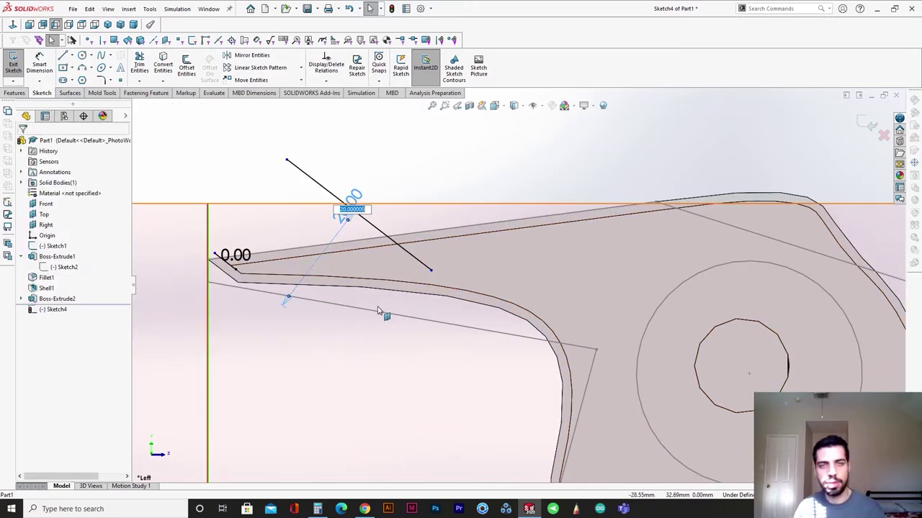
type("40")
key("Return")
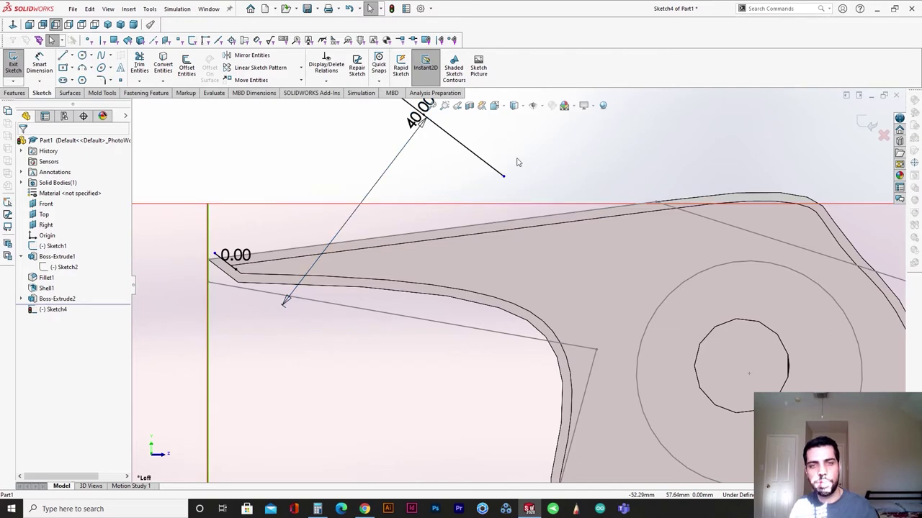
left_click(642, 283)
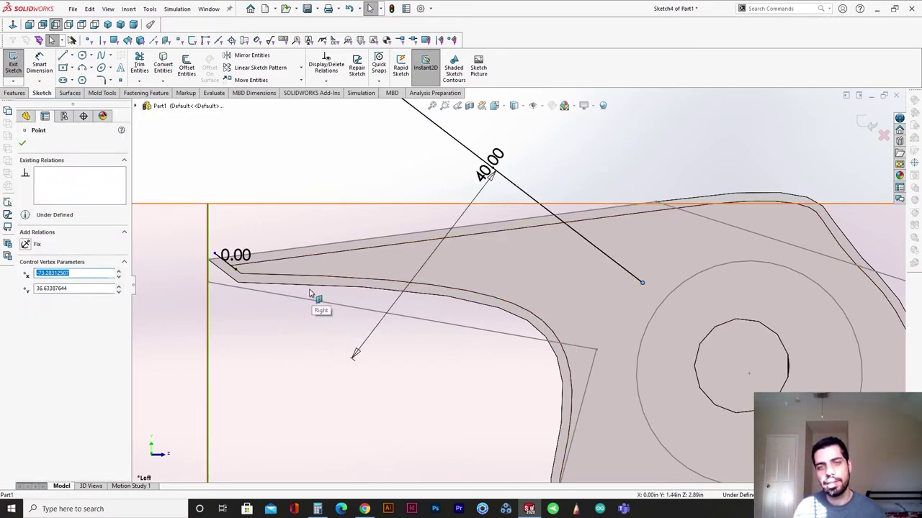
Set the distance between the two slanted lines to 30 mm and shorten the offset line's lower end inside the body.
double_click(500, 171)
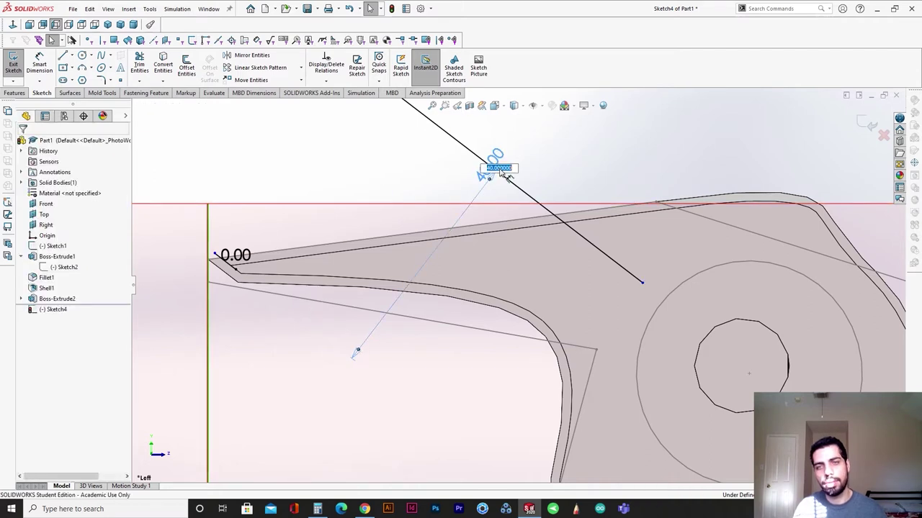
type("30")
key("Return")
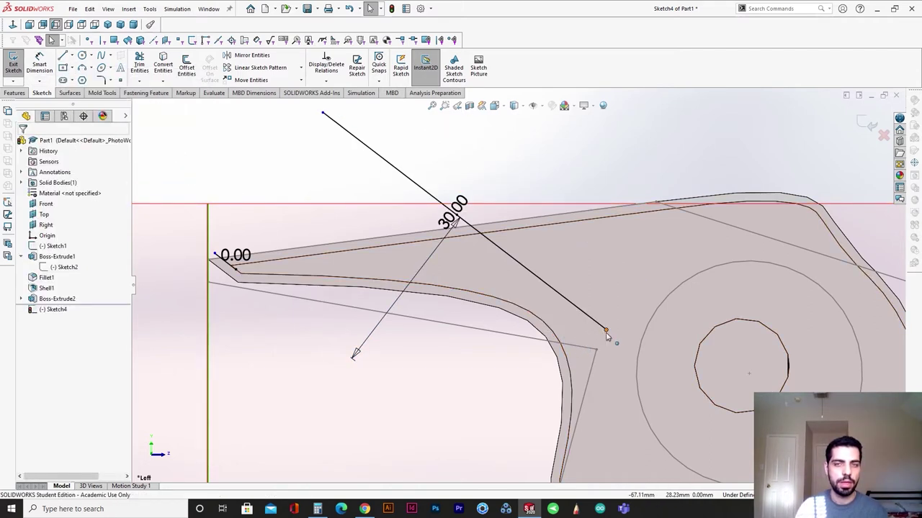
mouse_move(605, 329)
left_mouse_down()
mouse_move(489, 272)
mouse_move(500, 277)
mouse_move(502, 266)
mouse_move(521, 287)
left_mouse_up()
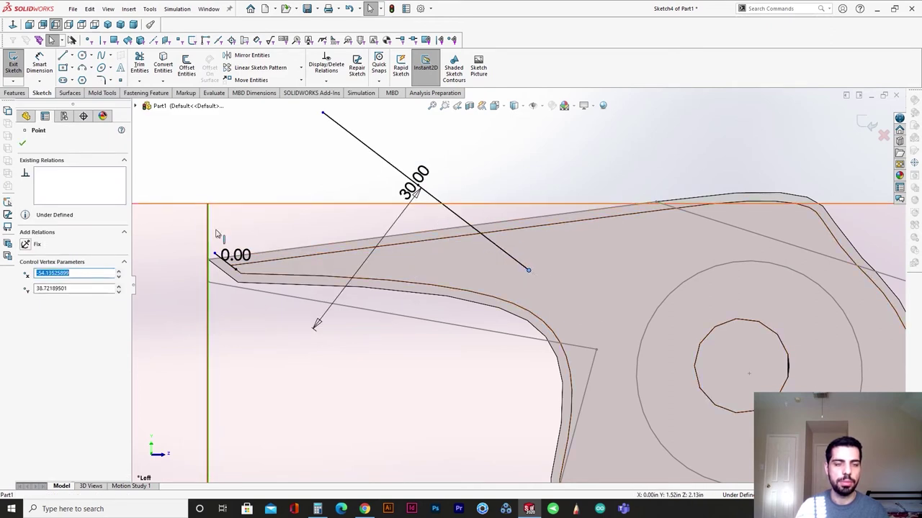
Draw two lines joining the lower and upper ends of the slanted lines to close the profile, and exit the sketch.
left_click(63, 56)
left_click(239, 271)
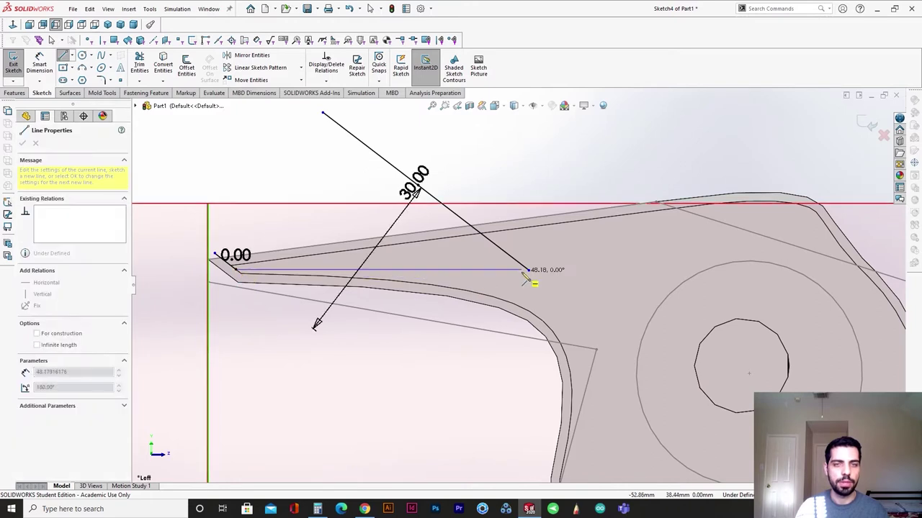
left_click(528, 271)
key("Escape")
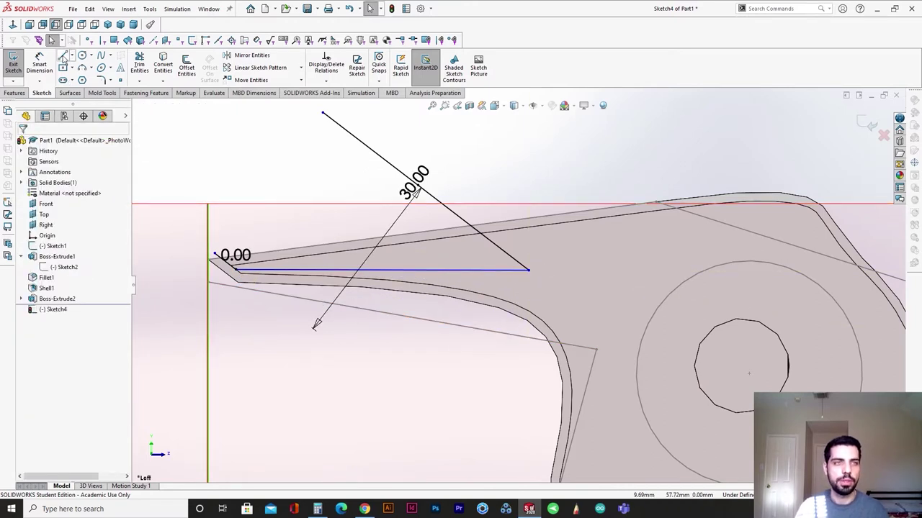
left_click(63, 56)
left_click(215, 254)
left_click(322, 112)
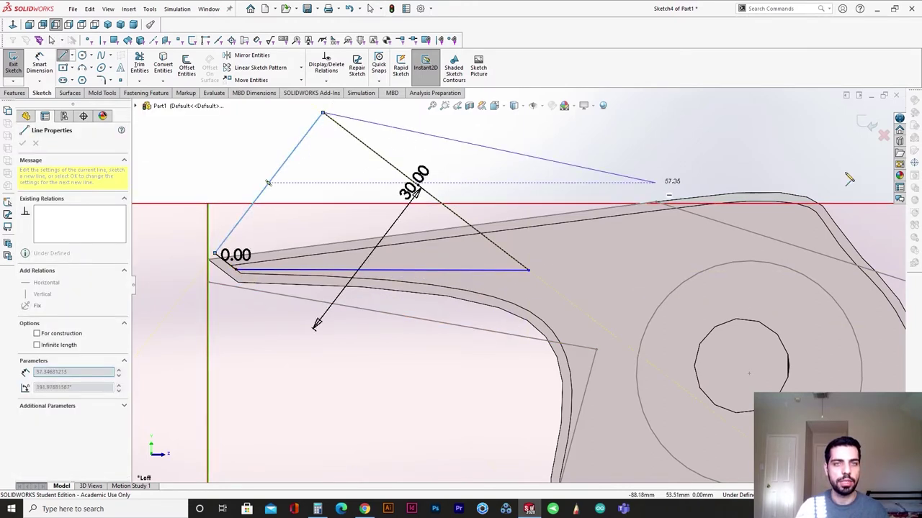
left_click(867, 123)
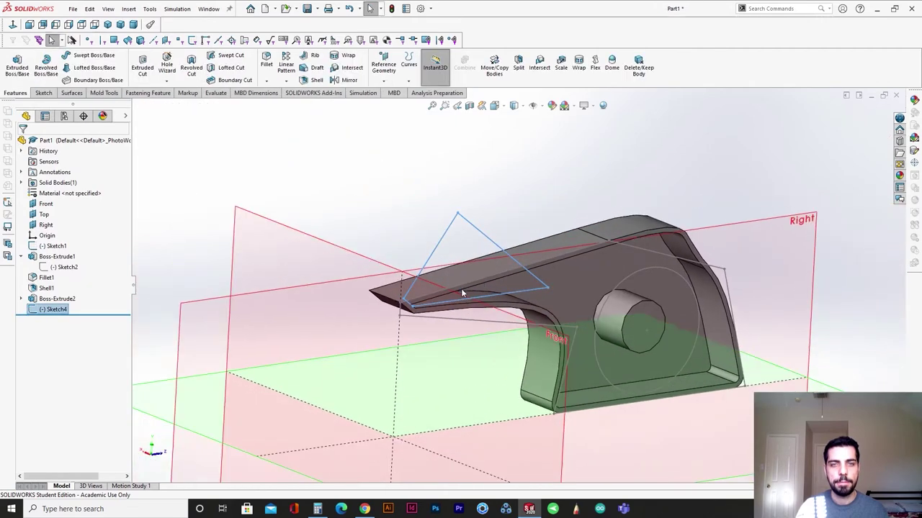
Cut-extrude the closed profile in the reversed direction with the Up To Surface end condition, ending at the shell's inner side face.
left_click(143, 72)
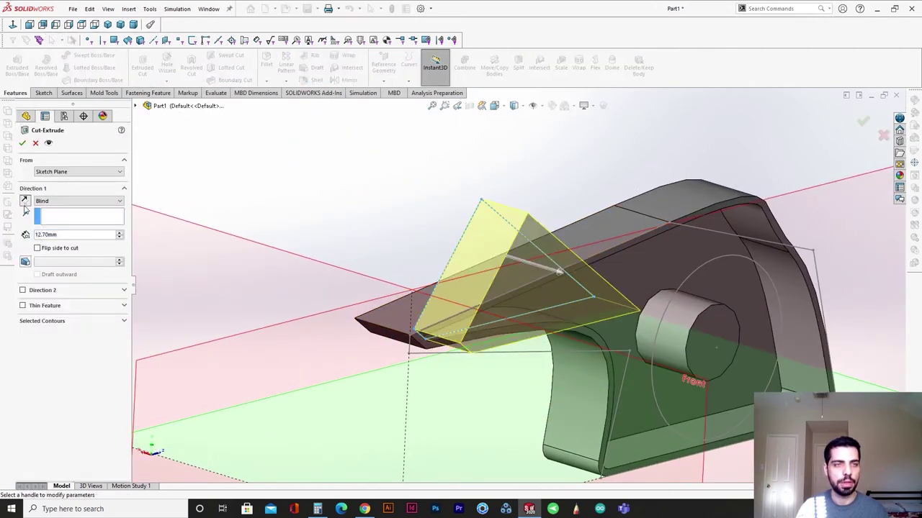
left_click(24, 202)
left_click(104, 202)
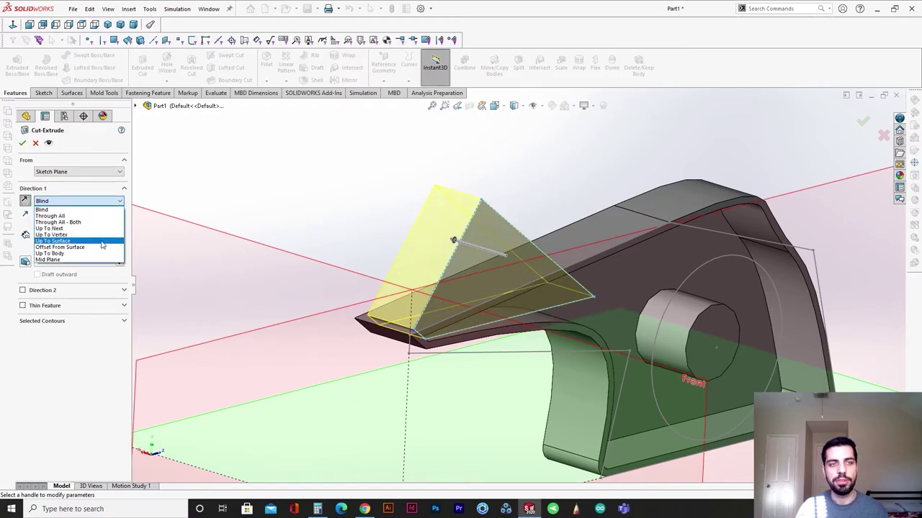
left_click(101, 243)
scroll(556, 313, "down", 3)
middle_click_drag(557, 313, 488, 295)
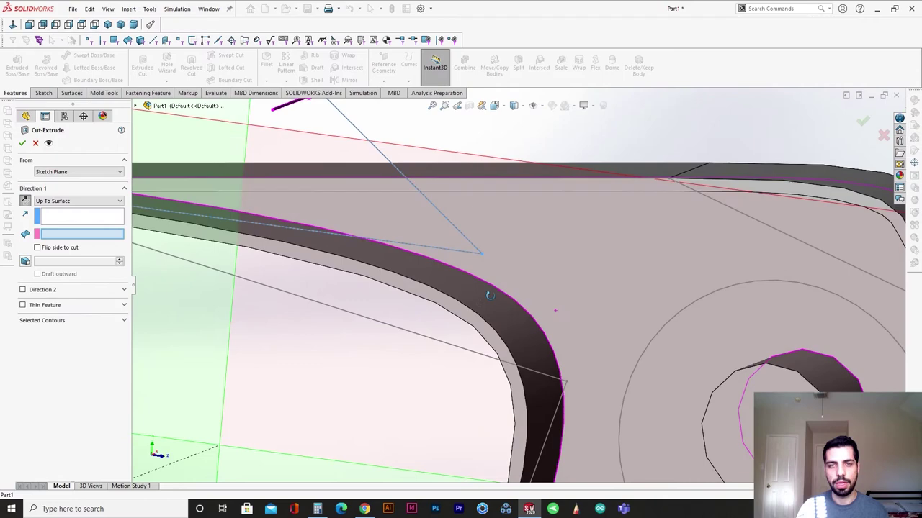
left_click(495, 250)
middle_click_drag(495, 250, 443, 278)
scroll(401, 311, "up", 3)
scroll(395, 279, "down", 2)
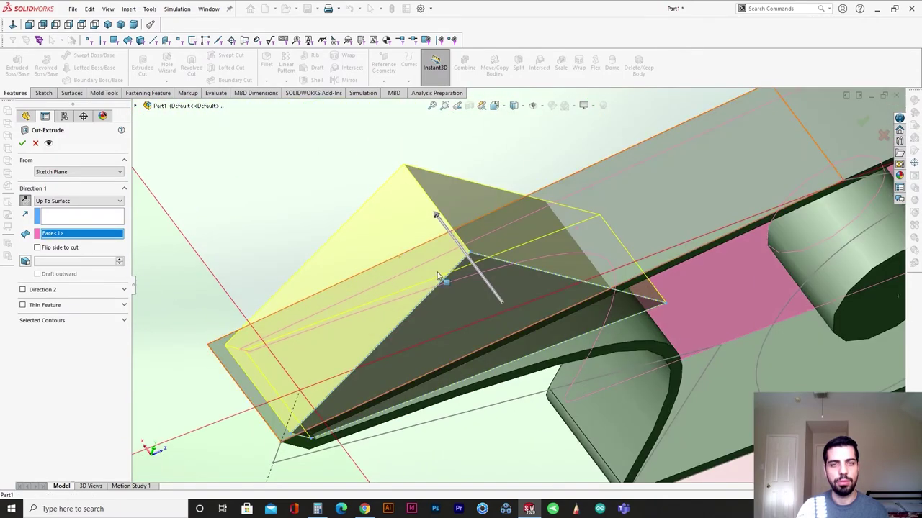
left_click(22, 144)
Inspect the opening cut in the nose's upper wall and hide all reference planes and sketches.
scroll(456, 309, "up", 2)
middle_click_drag(457, 310, 448, 200)
scroll(446, 185, "up", 5)
scroll(447, 185, "up", 2)
left_click(446, 185)
scroll(531, 305, "down", 4)
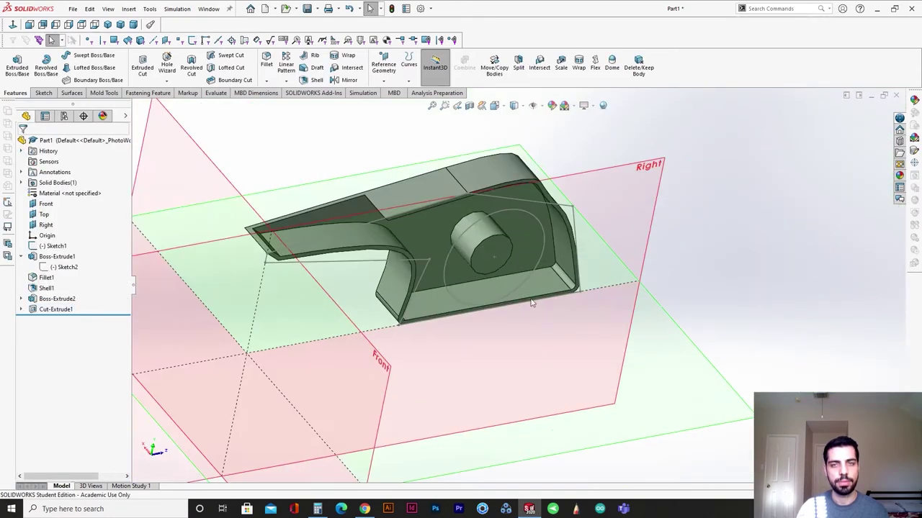
middle_click_drag(530, 304, 478, 209)
left_click(532, 106)
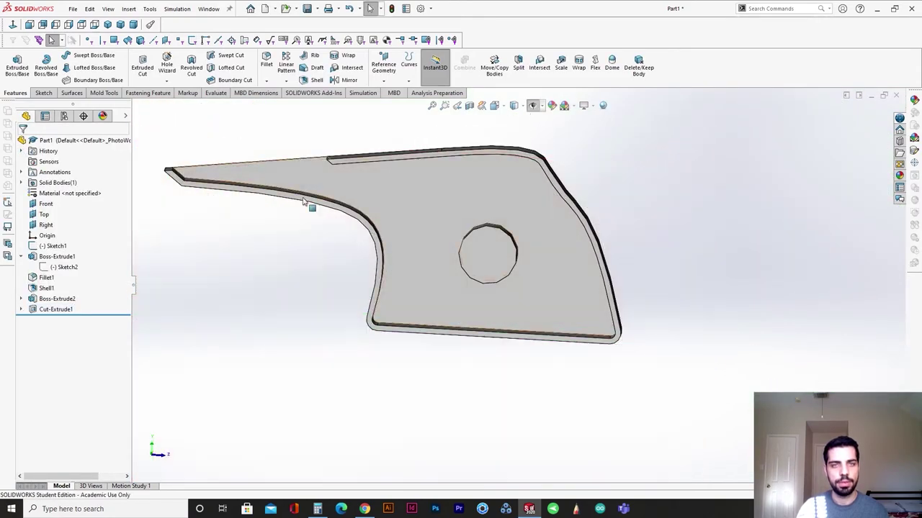
scroll(311, 206, "up", 2)
middle_click_drag(313, 208, 354, 260)
scroll(461, 209, "down", 2)
middle_click_drag(463, 212, 436, 191)
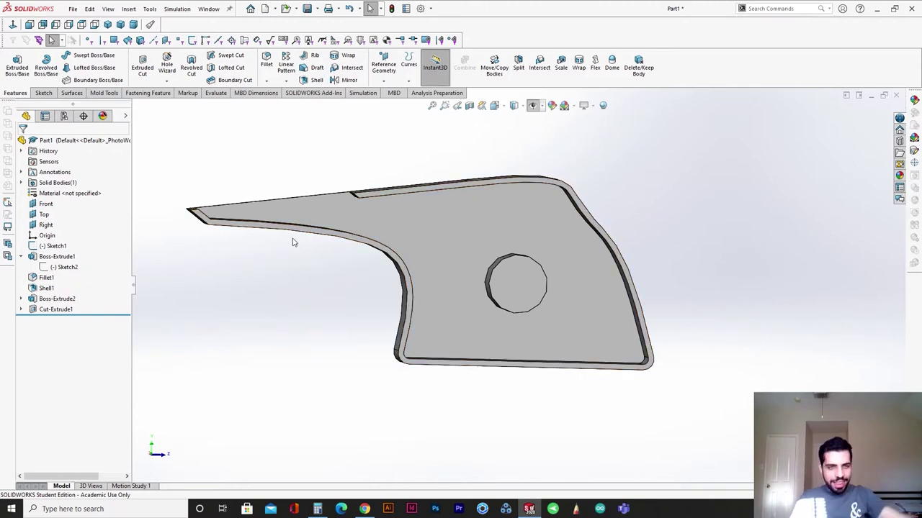
Examine the nose tip closely and select the thin upper wall face that reaches the tip.
scroll(241, 199, "down", 5)
middle_click_drag(249, 239, 267, 324)
scroll(284, 311, "up", 1)
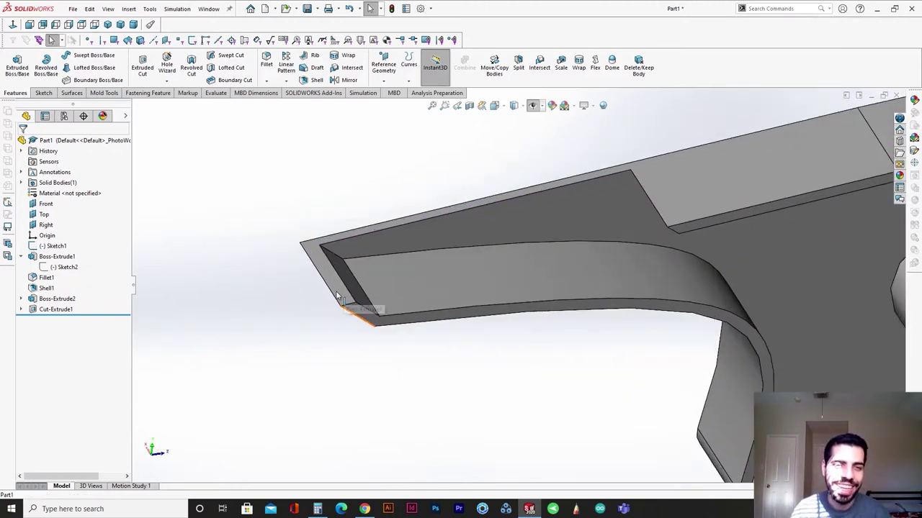
middle_click_drag(337, 295, 342, 283)
left_click(345, 298)
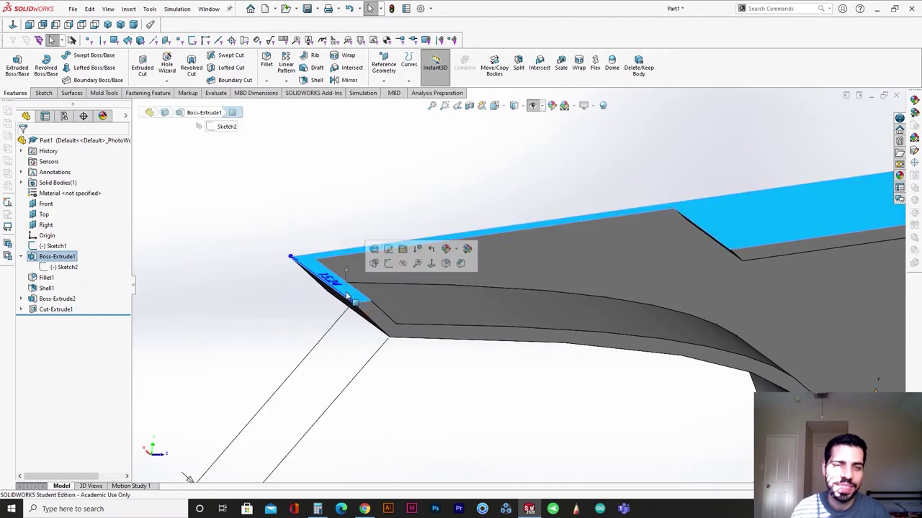
left_click(411, 418)
left_click(377, 265)
left_click(374, 254)
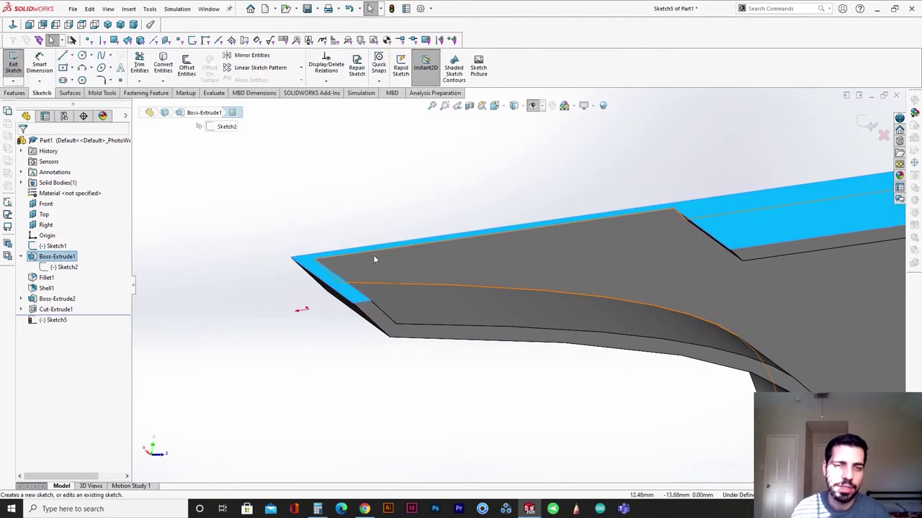
left_click(867, 124)
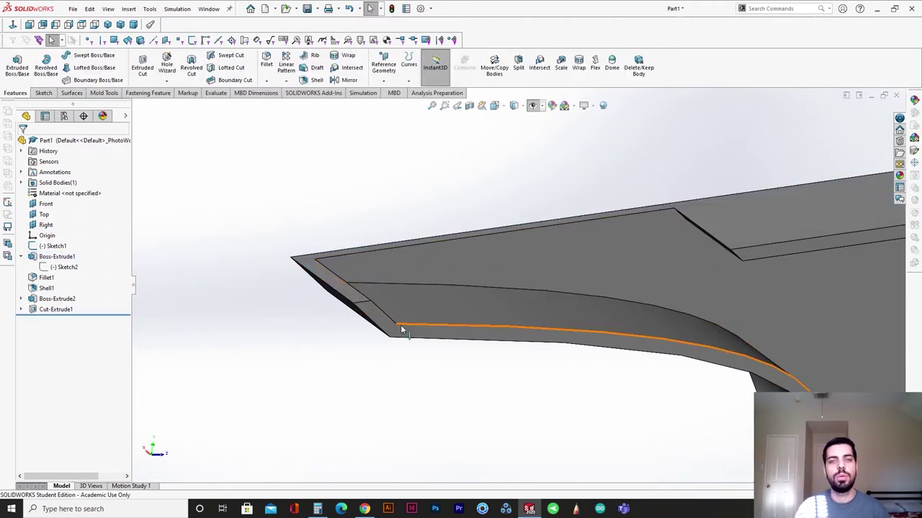
Start a sketch on the thin rim face at the part's pointed tip and view the sketch plane face-on.
scroll(422, 306, "up", 6)
scroll(547, 281, "down", 6)
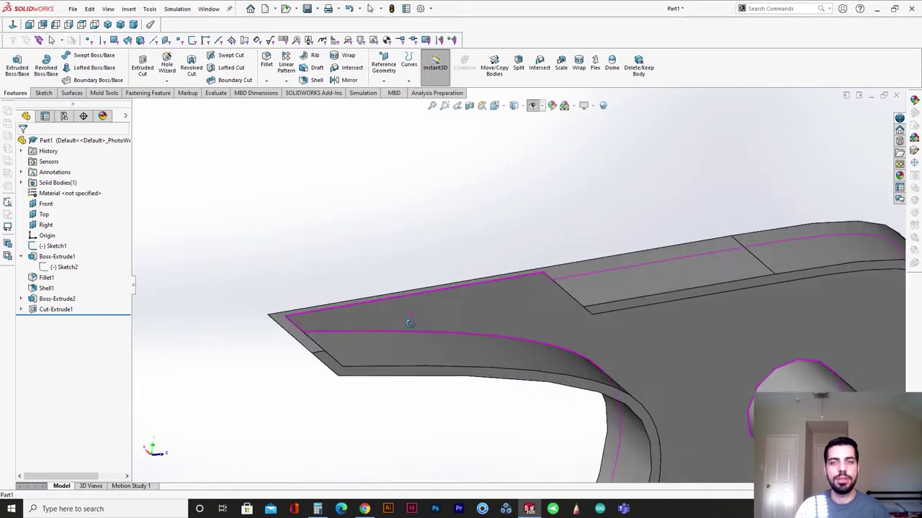
left_click(335, 335)
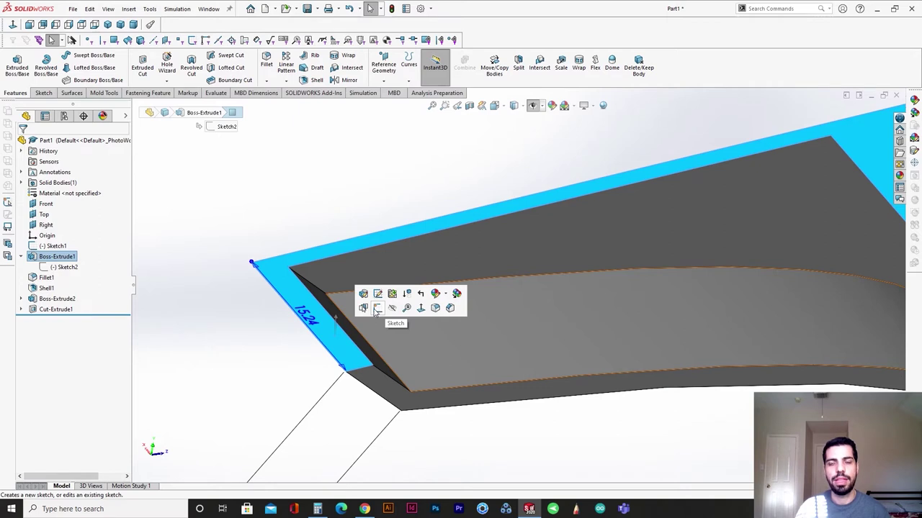
left_click(373, 308)
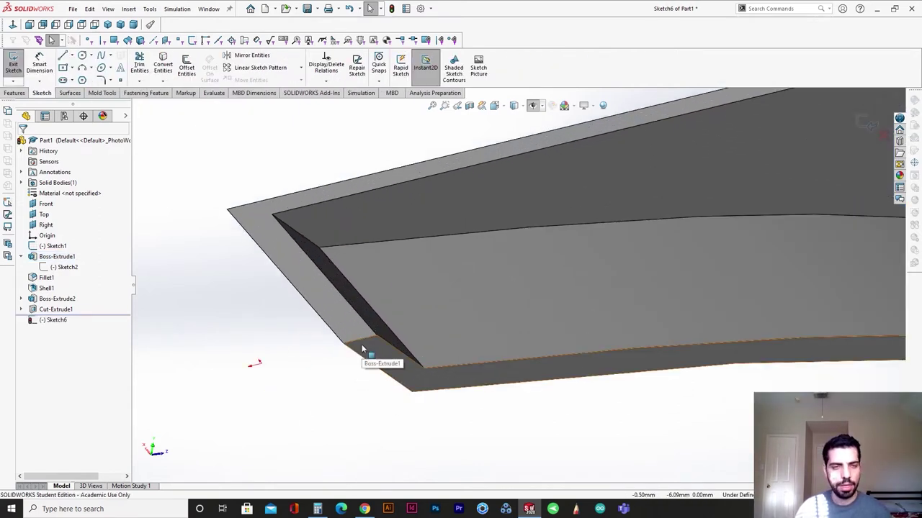
middle_click_drag(361, 344, 562, 279)
key("space")
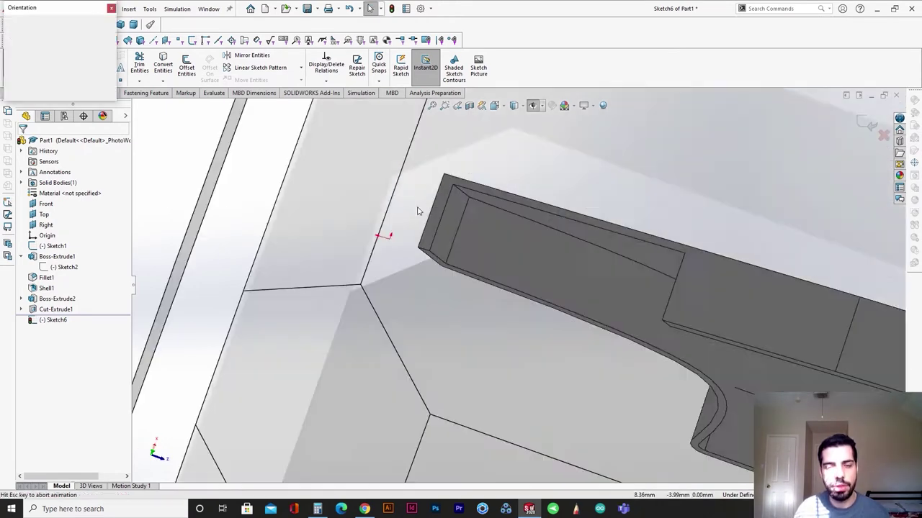
left_click(359, 345)
scroll(381, 335, "down", 5)
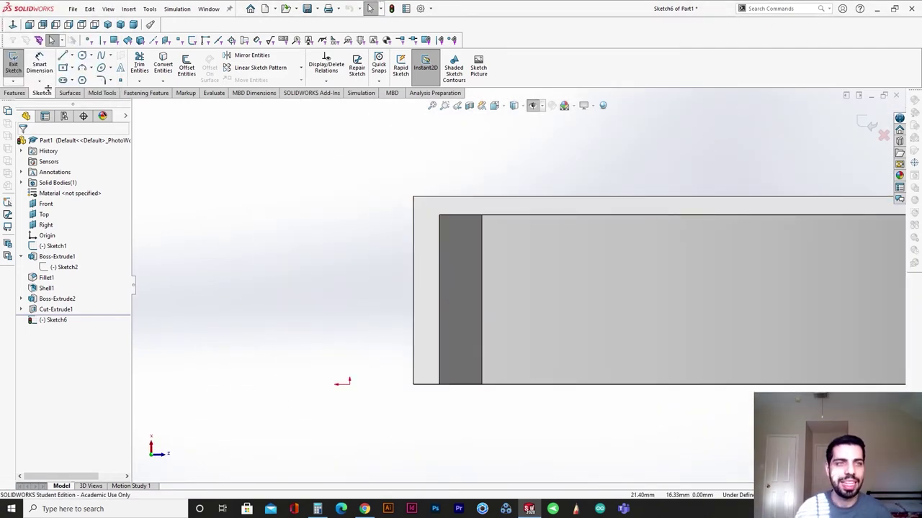
Sketch a closed four-line rectangle about 5.1 mm wide and 13.74 mm tall, from the rim's inner corner out past its outer edge.
left_click(426, 387)
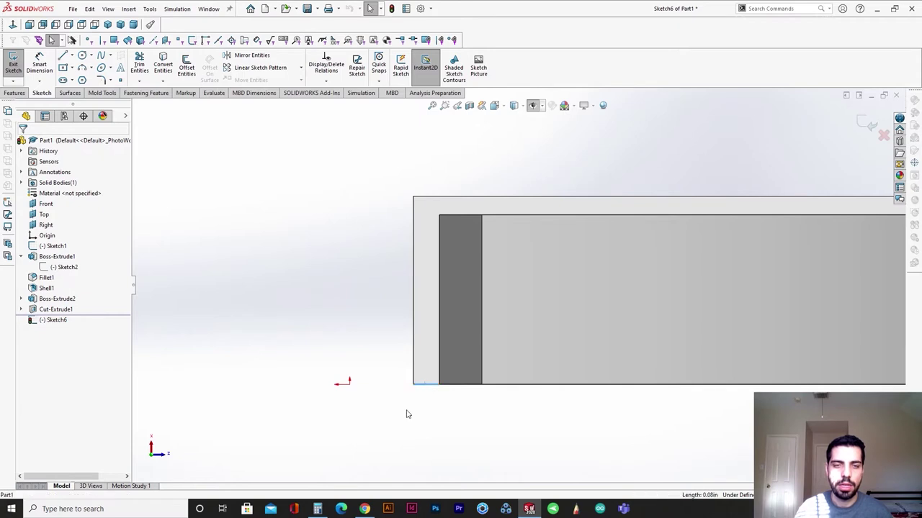
left_click(63, 56)
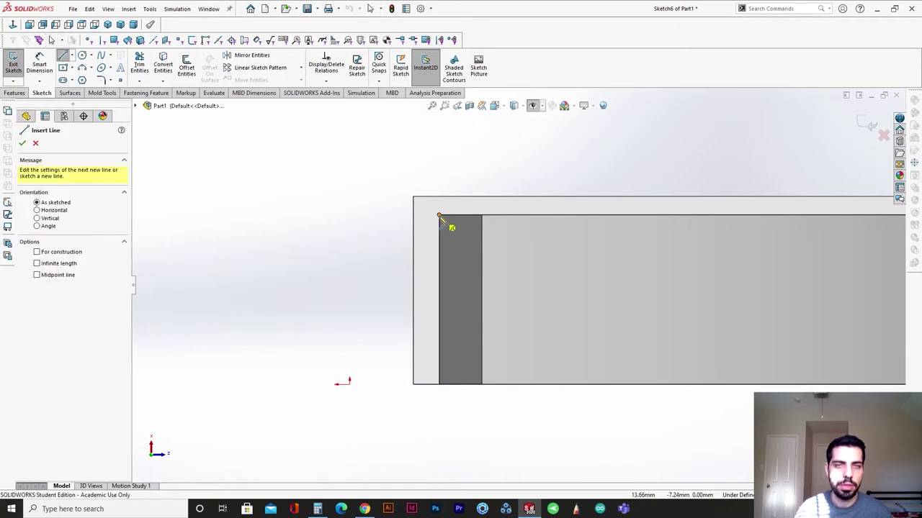
left_click(439, 215)
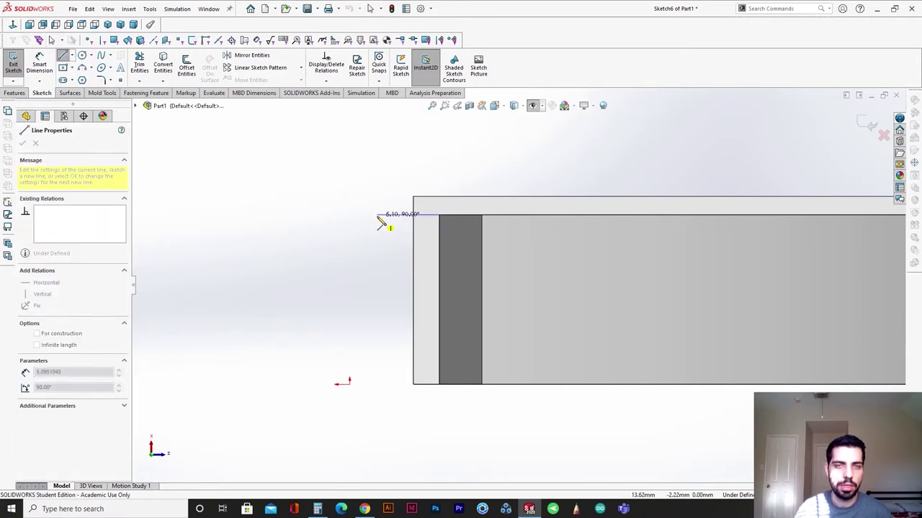
left_click(377, 214)
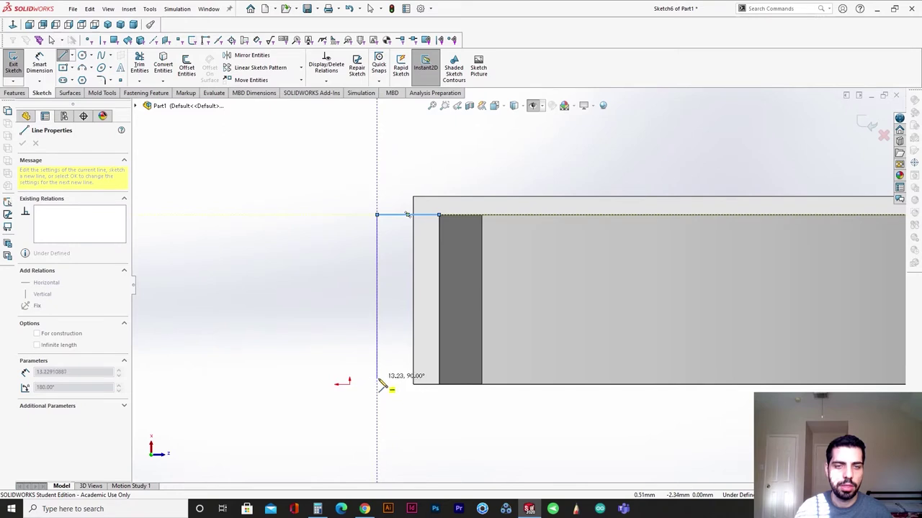
left_click(377, 384)
left_click(439, 384)
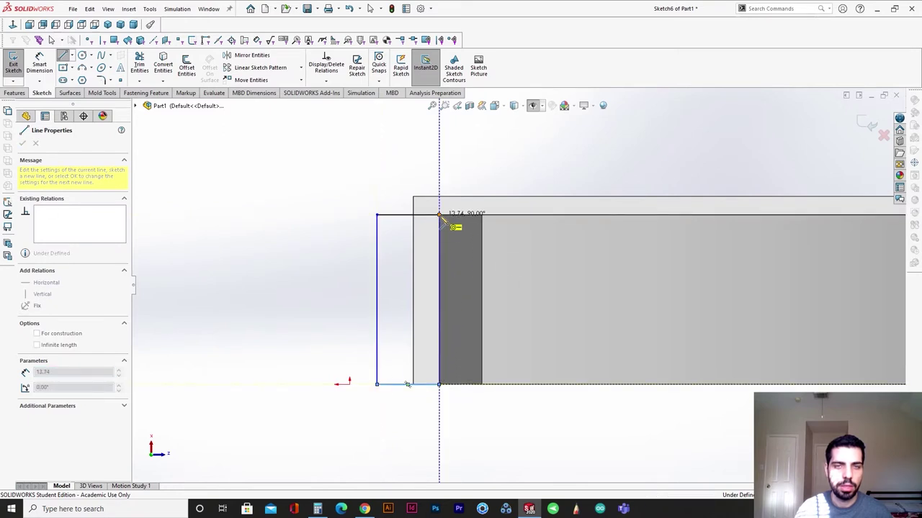
left_click(439, 216)
key("Escape")
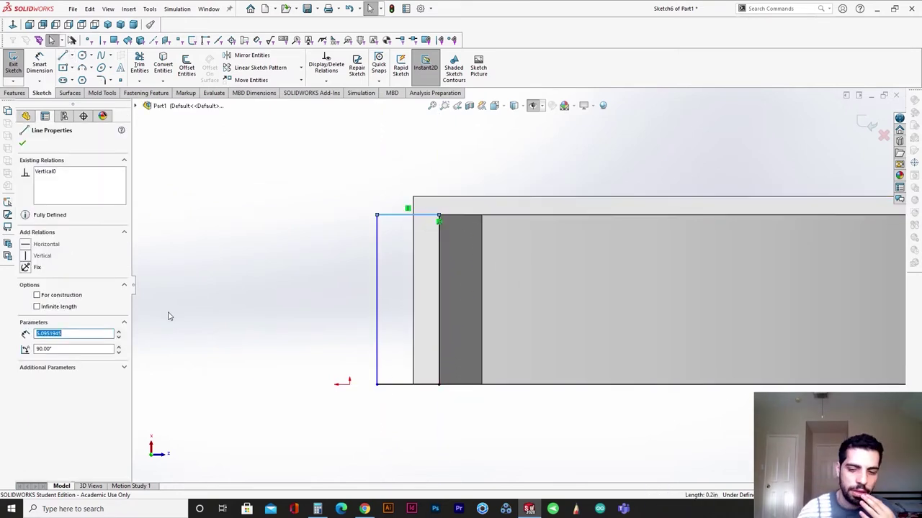
Set the length of the rectangle's upper short line to 5 mm.
type("5mm")
key("Return")
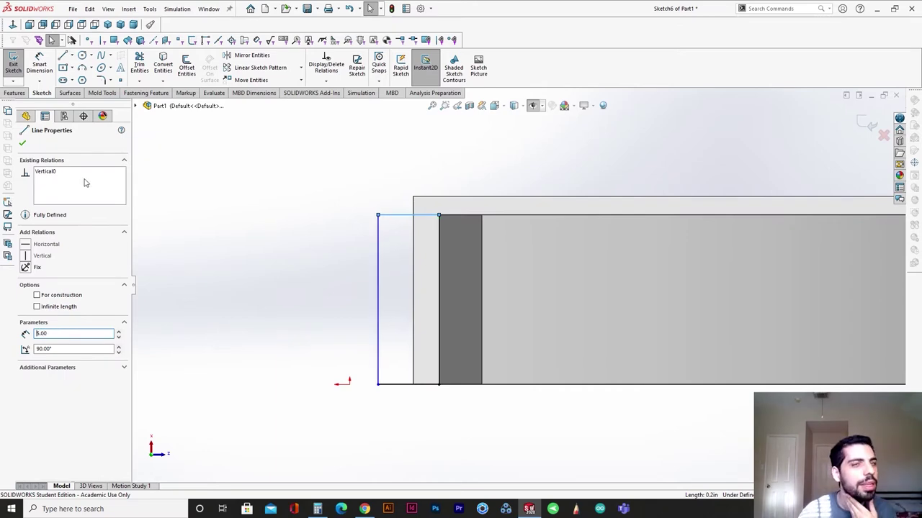
left_click(24, 145)
Set the length of the rectangle's upper short line to 4 mm and return to the face-on view of the sketch.
mouse_move(569, 180)
middle_mouse_down()
mouse_move(607, 185)
mouse_move(595, 247)
middle_mouse_up()
scroll(445, 425, "down", 3)
middle_click_drag(445, 407, 437, 347)
scroll(432, 347, "up", 3)
left_click(358, 318)
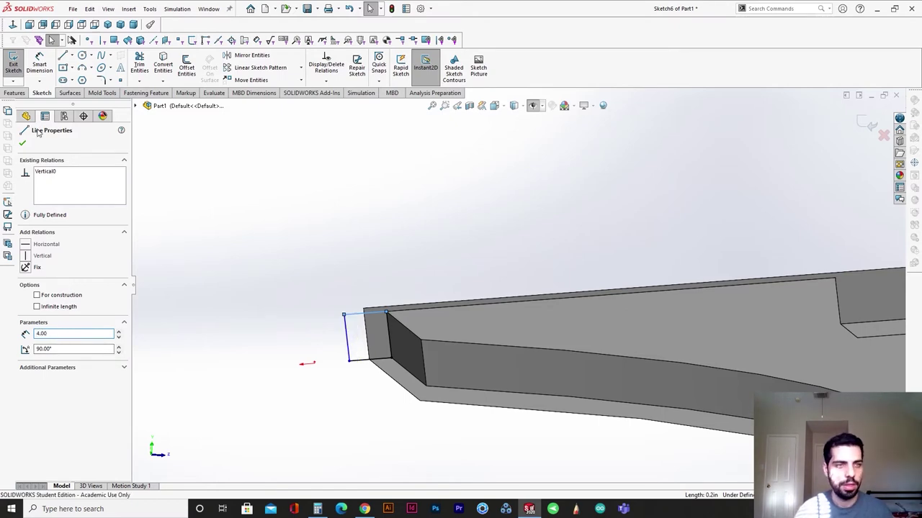
key("Escape")
key("space")
left_click(434, 311)
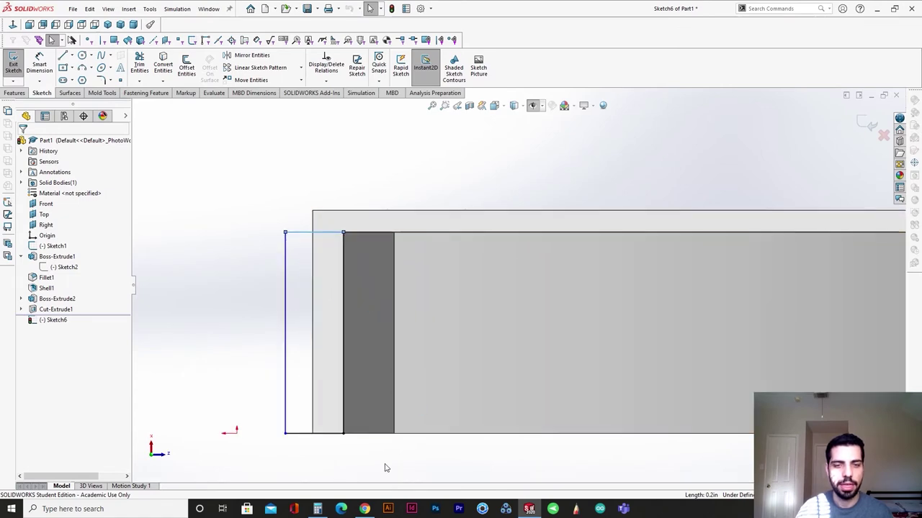
Switch to the browser and examine the desktop tape dispenser reference photos in the image results.
left_click(364, 509)
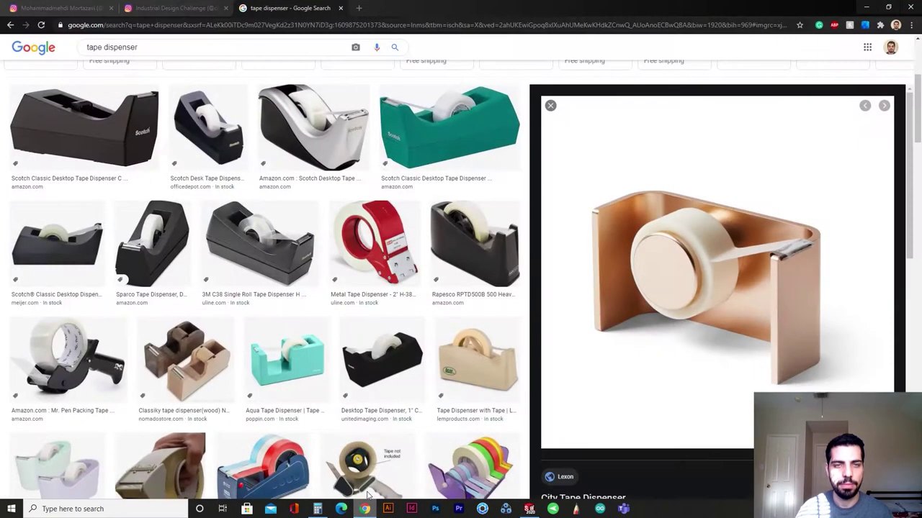
left_click(490, 256)
left_click(393, 342)
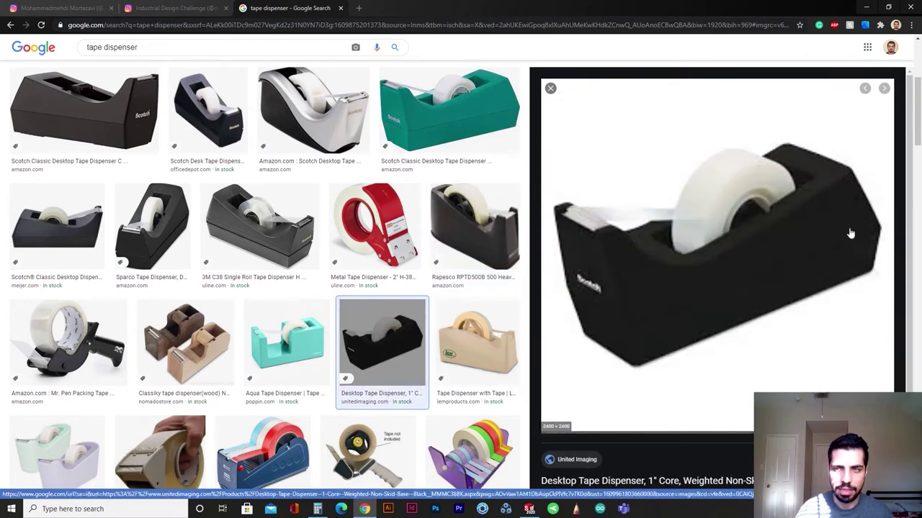
left_click(236, 345)
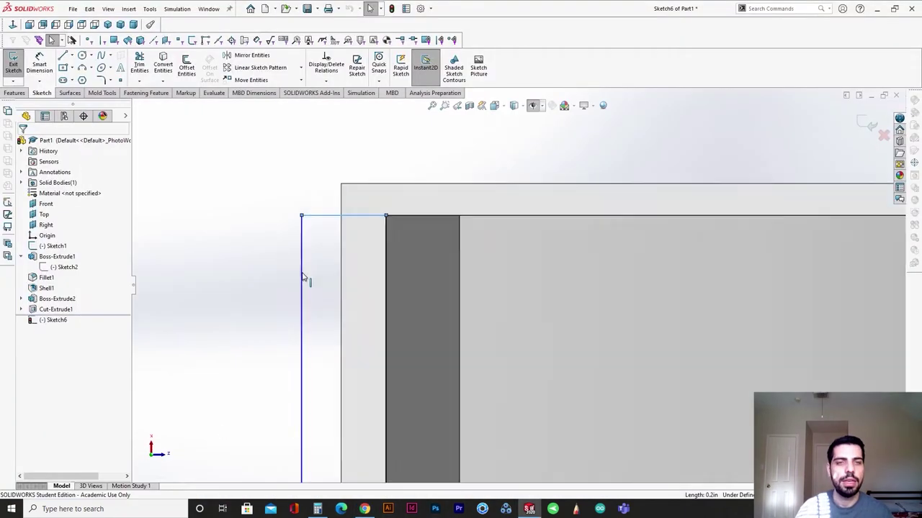
Draw a vertical line across the full height of the rectangle, about 0.76 mm inside its outer long side.
scroll(364, 300, "up", 1)
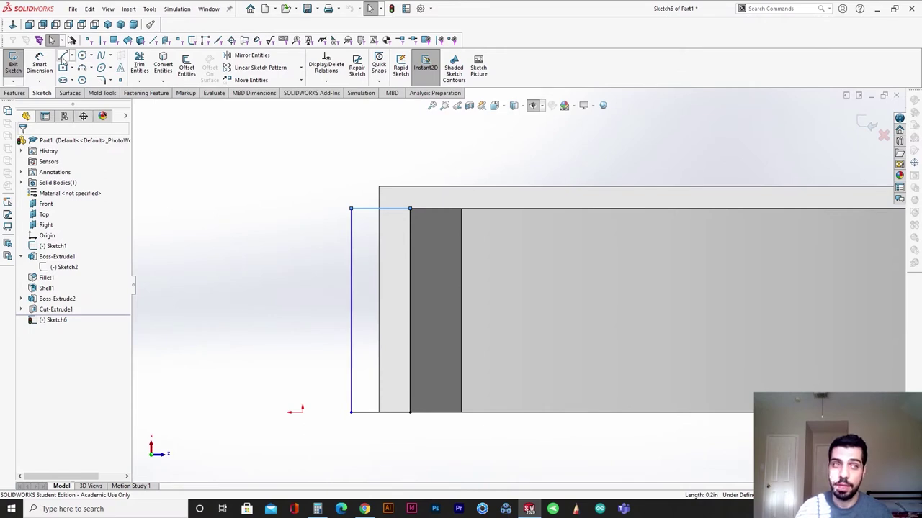
left_click(62, 56)
left_click(362, 209)
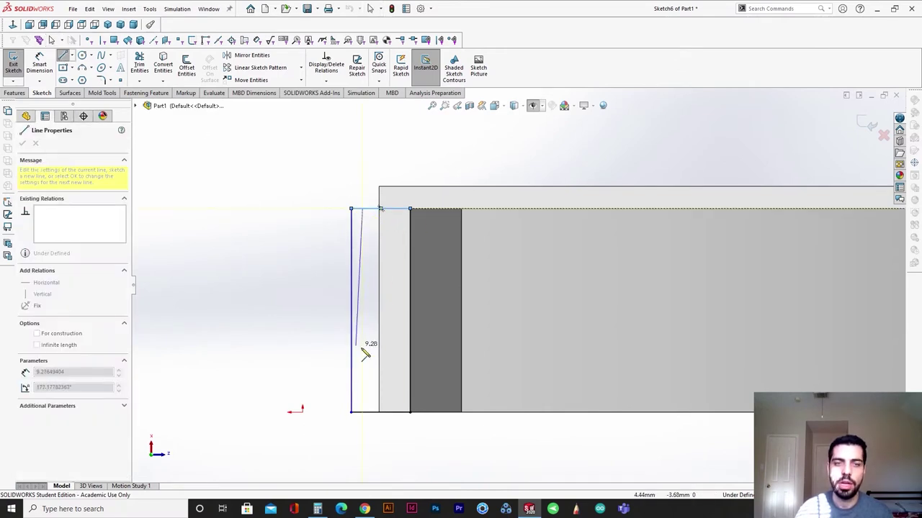
left_click(363, 413)
key("Escape")
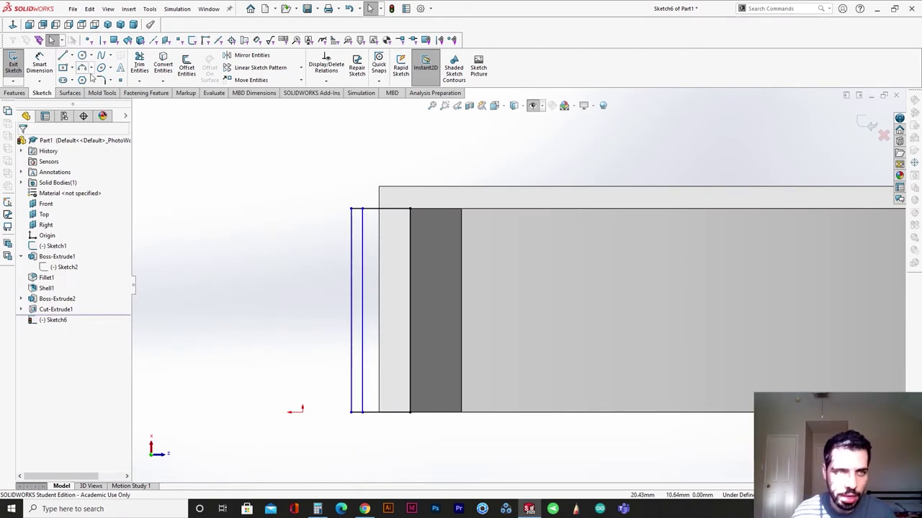
Dimension the spacing between the new vertical line and the rectangle's outer side as 0.75 mm.
left_click(39, 63)
left_click(363, 210)
left_click(351, 209)
left_click(357, 188)
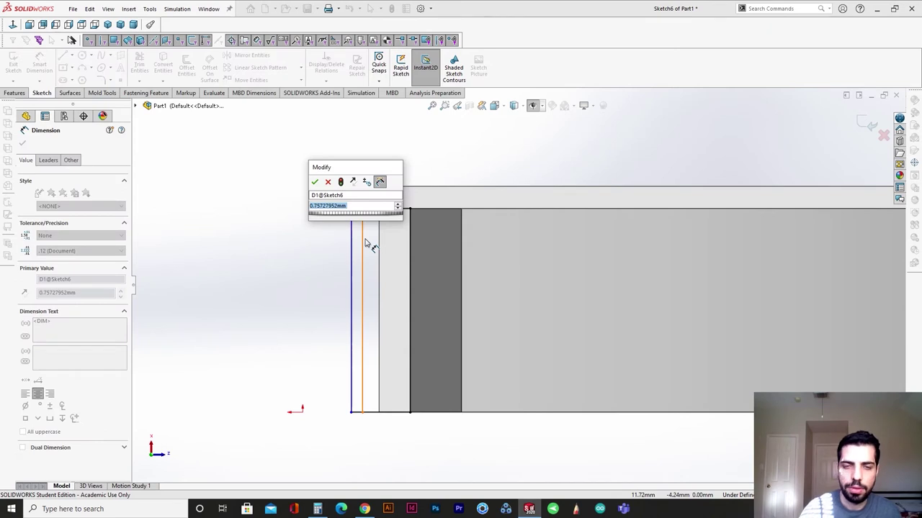
type("0.75")
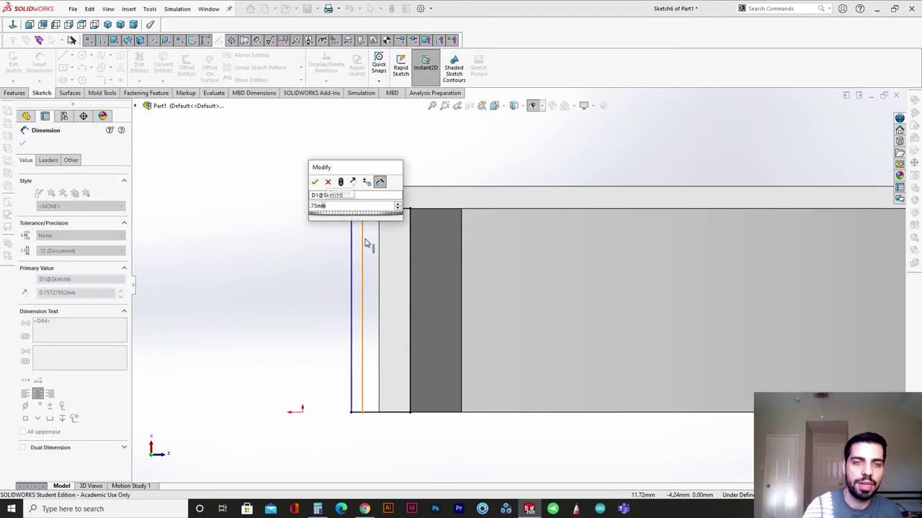
key("Return")
Try to dimension the length of the rectangle's outer vertical line.
key("l")
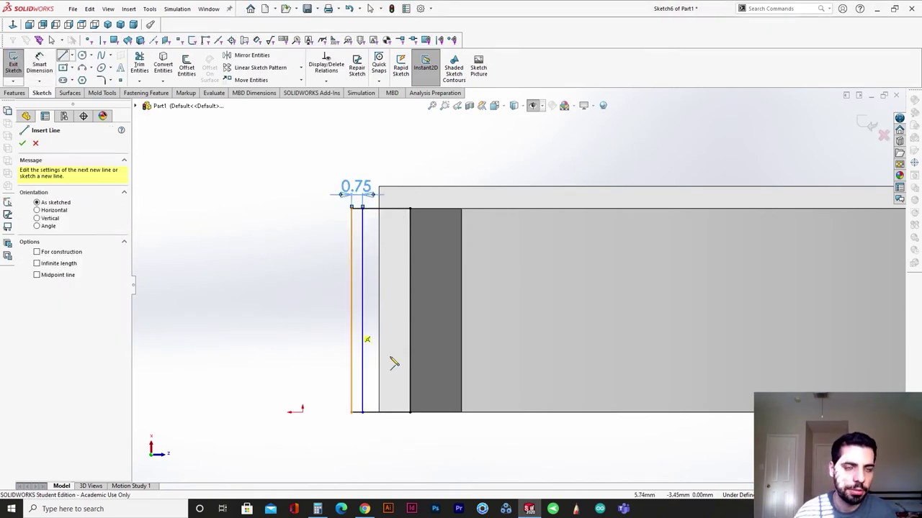
scroll(367, 421, "down", 2)
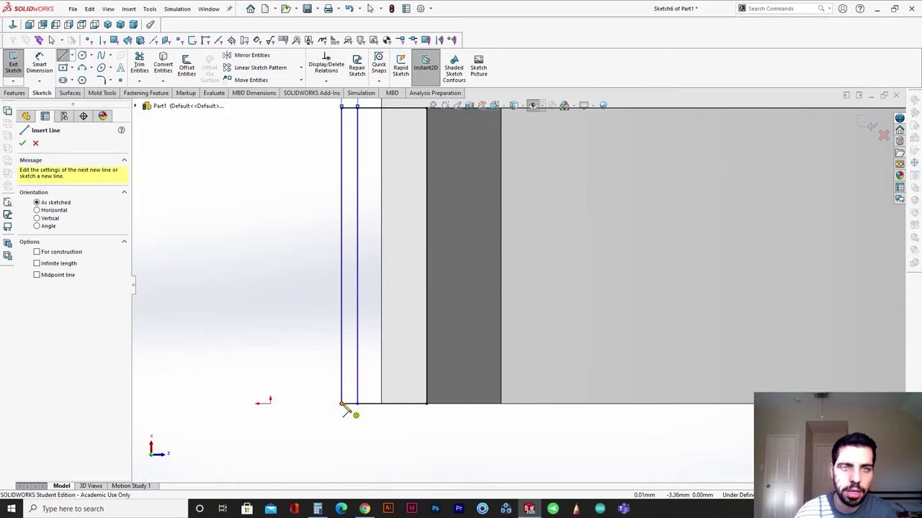
left_click(36, 144)
left_click(44, 68)
left_click(341, 235)
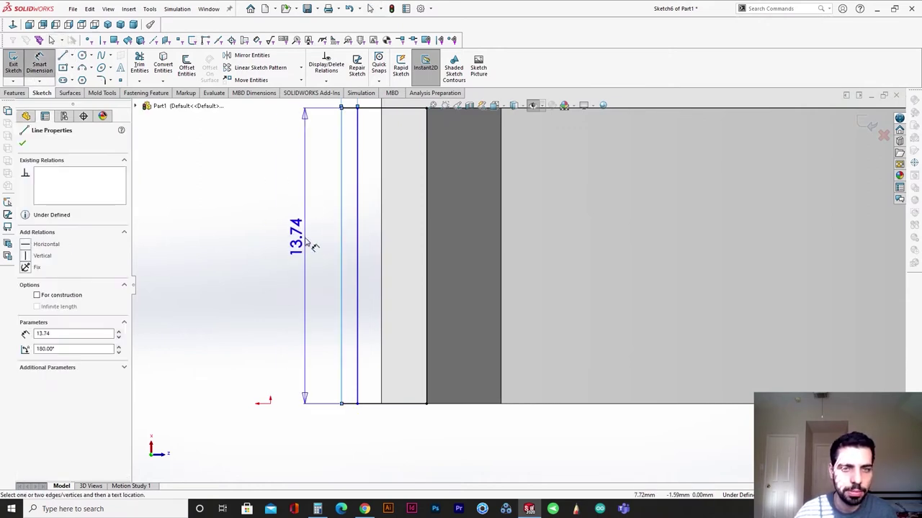
left_click(307, 243)
left_click(141, 59)
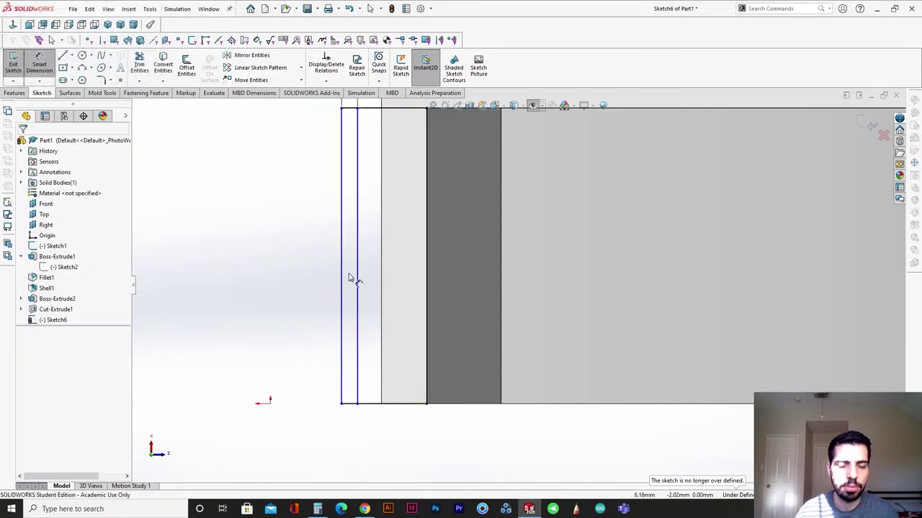
Draw a 45° line about 1.06 mm long from the rectangle's lower outer corner up to the inner vertical line.
scroll(351, 278, "up", 2)
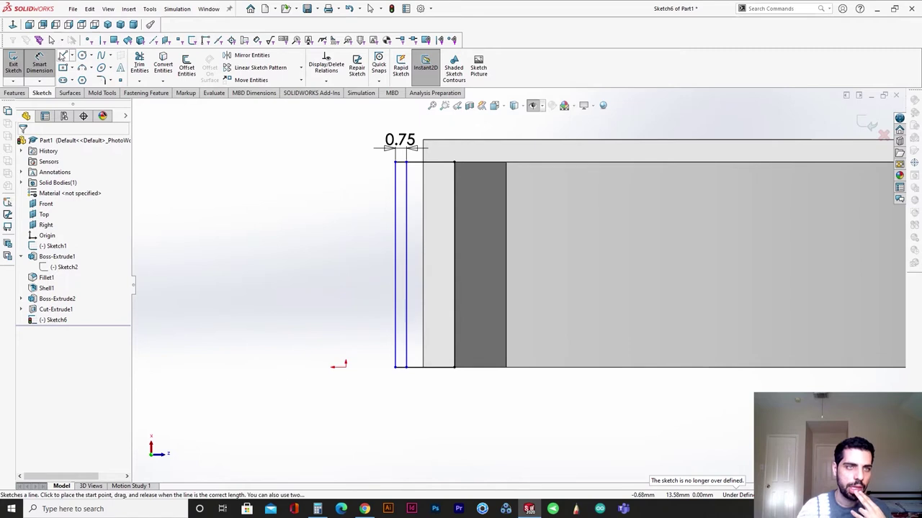
left_click(62, 55)
left_click(395, 367)
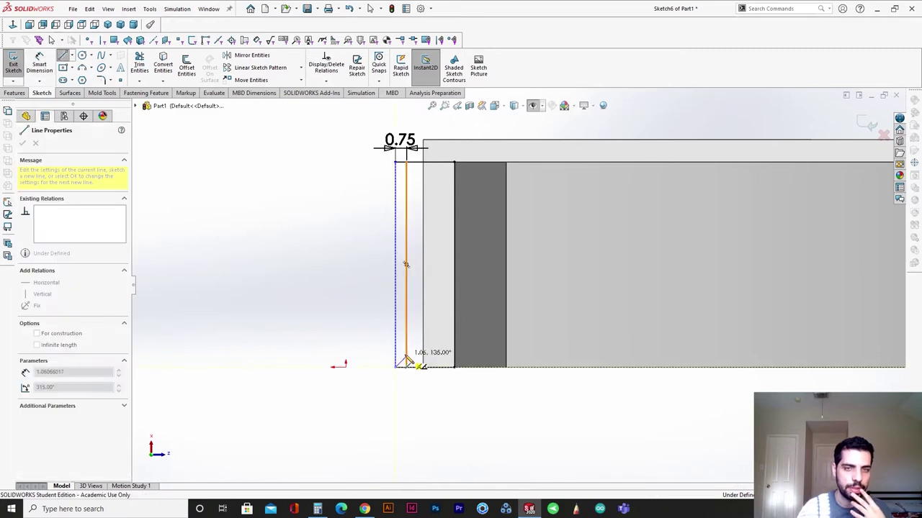
key("Escape")
scroll(403, 369, "down", 4)
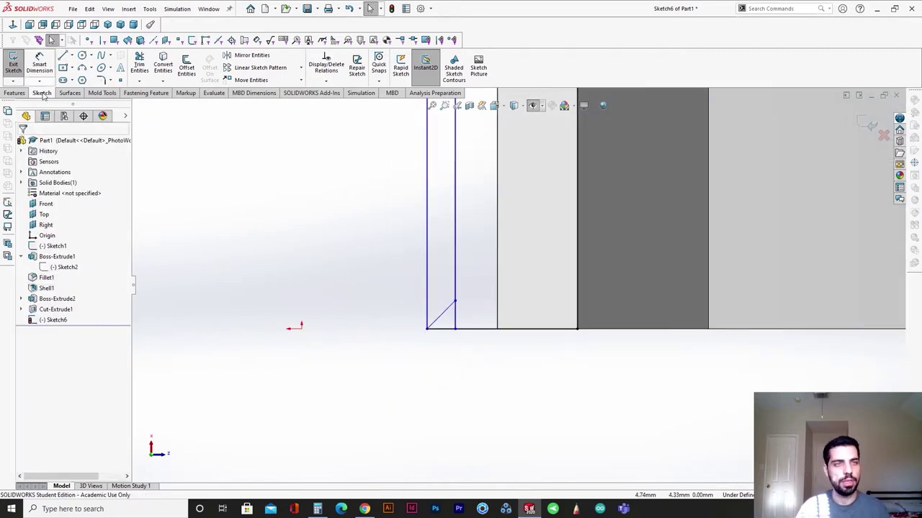
Try to dimension the short diagonal line at the rectangle's lower outer corner.
left_click(40, 64)
left_click(440, 317)
left_click(454, 311)
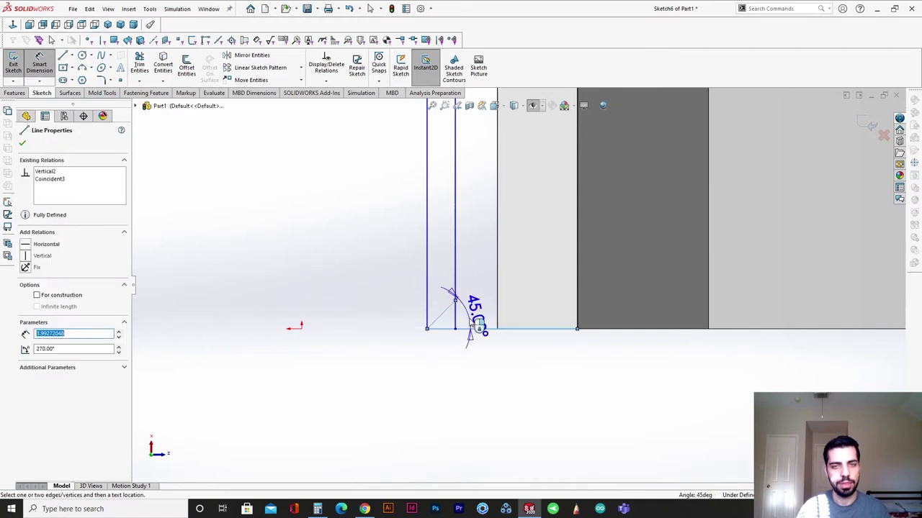
key("Escape")
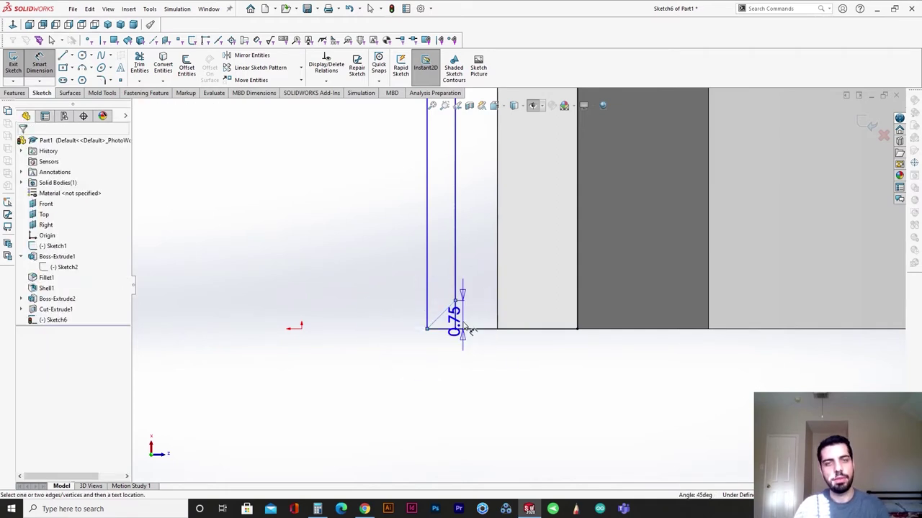
key("Escape")
scroll(464, 315, "up", 3)
middle_click_drag(468, 308, 387, 381, "ctrl")
key("Escape")
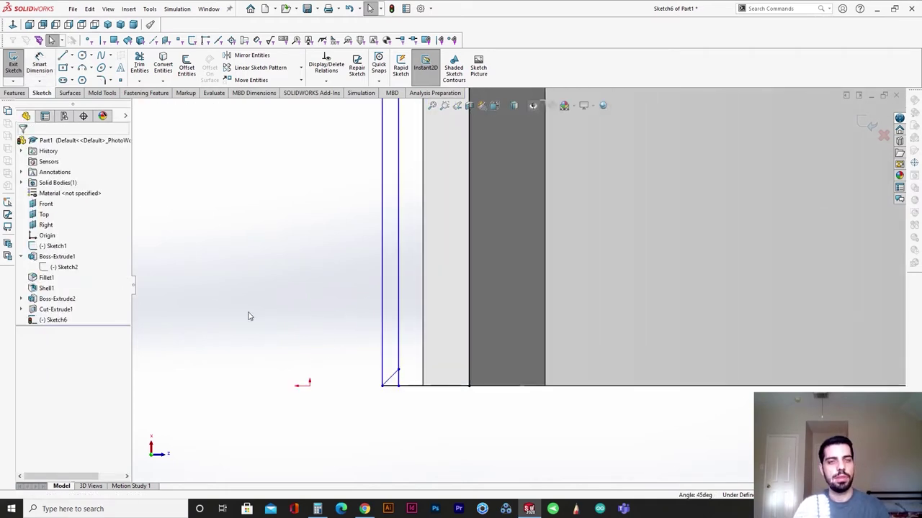
Draw a second diagonal line from the first diagonal's upper end back to the outer vertical line, perpendicular to the first, forming one tooth.
left_click(62, 57)
left_click(398, 369)
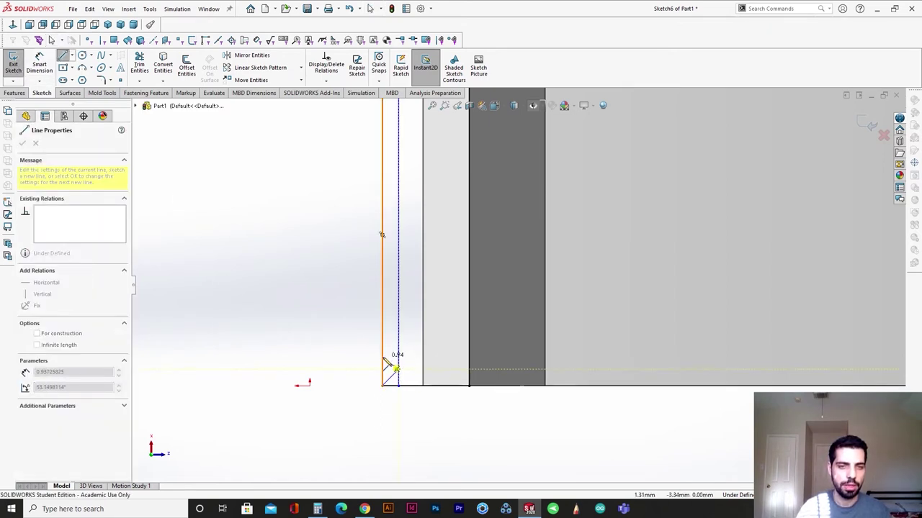
left_click(383, 355)
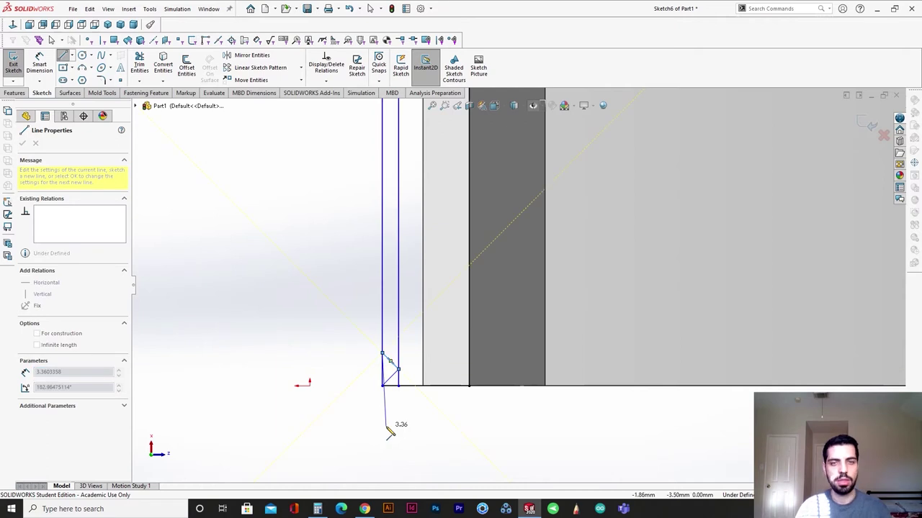
key("Escape")
Set up a linear sketch pattern of the tooth's two diagonal lines along the X-axis with 1.5 mm spacing.
left_click(394, 367)
left_click(398, 344, "ctrl")
scroll(414, 353, "up", 2)
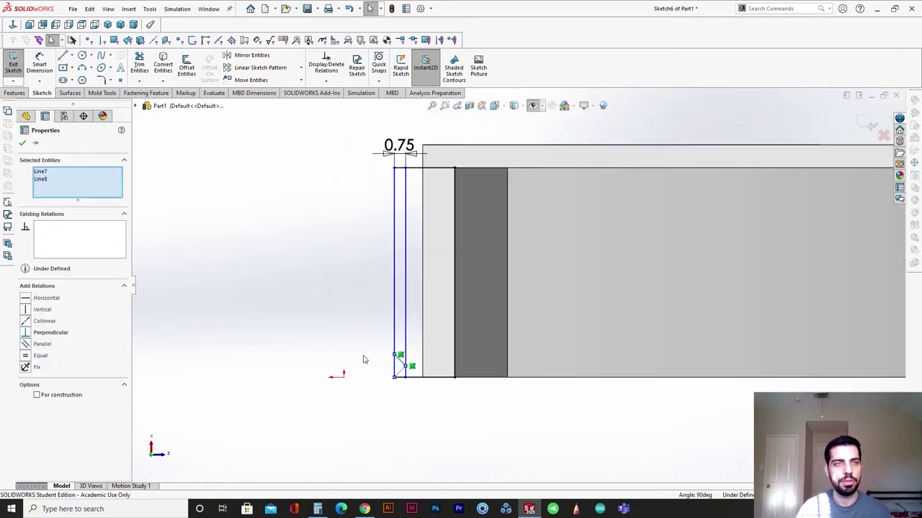
left_click(285, 69)
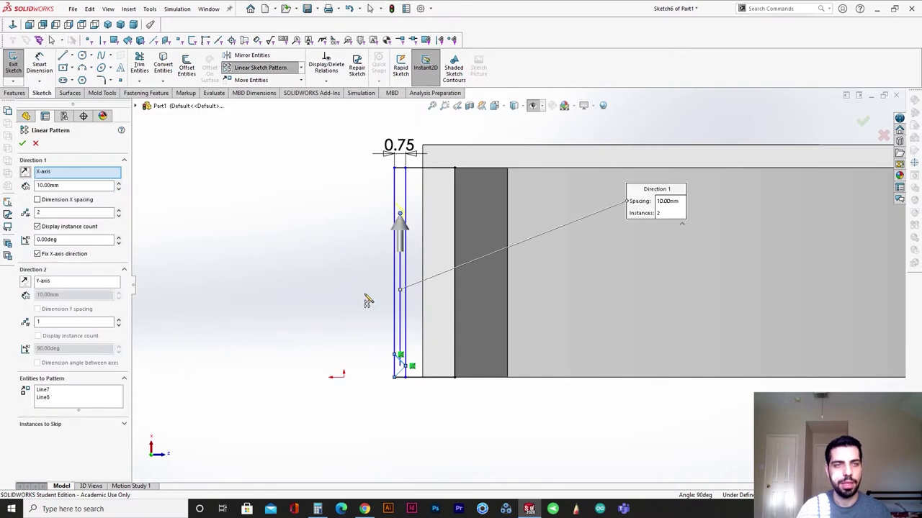
double_click(38, 186)
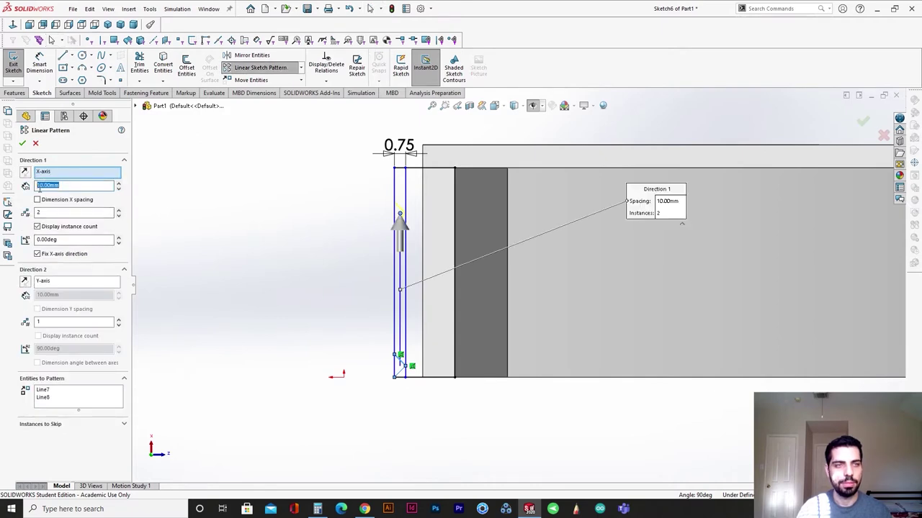
key("BackSpace")
left_click(522, 274)
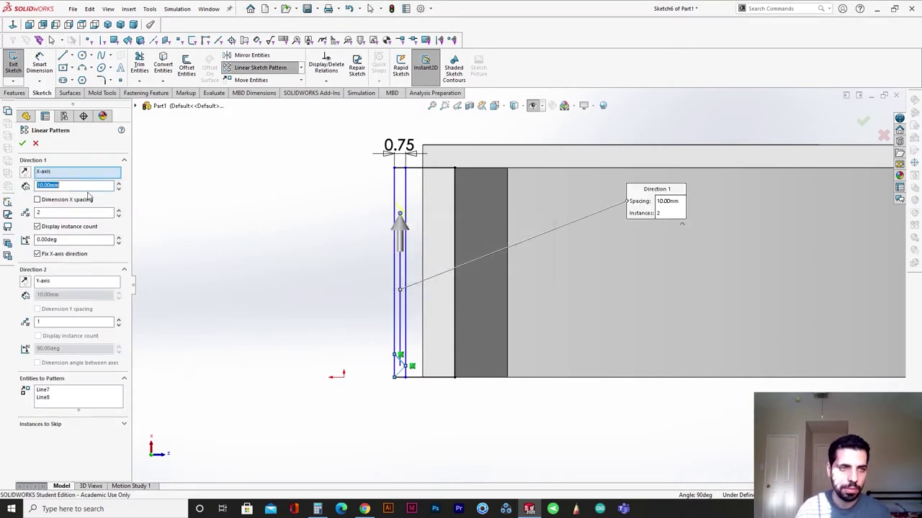
type("1")
key("Return")
scroll(353, 303, "down", 8)
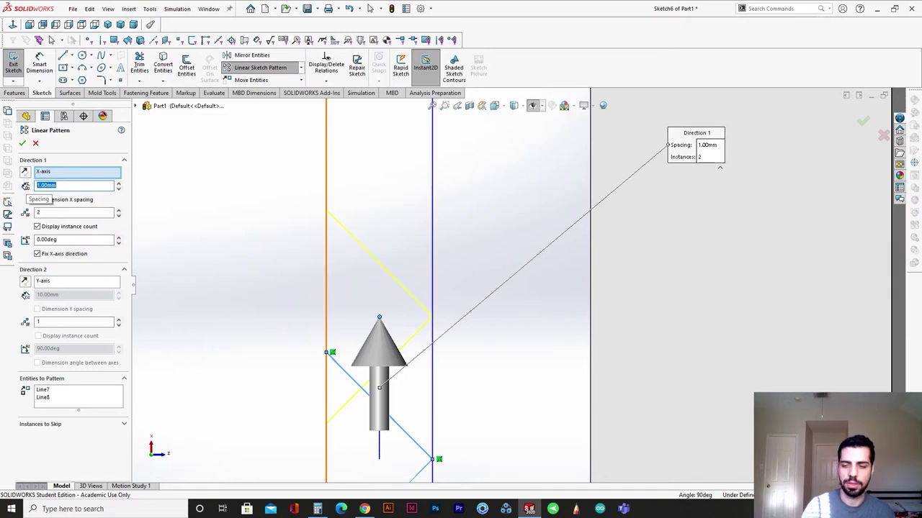
key("Return")
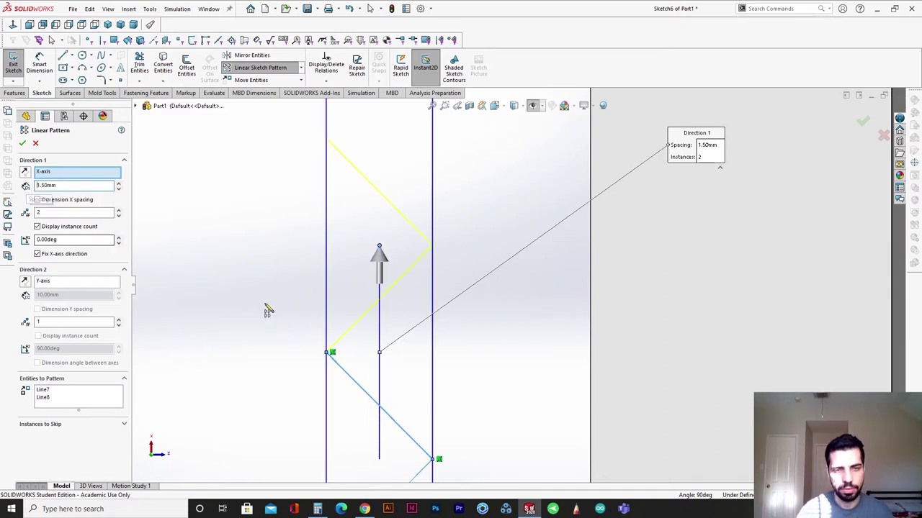
scroll(331, 347, "down", 6)
scroll(396, 342, "up", 7)
scroll(402, 330, "up", 5)
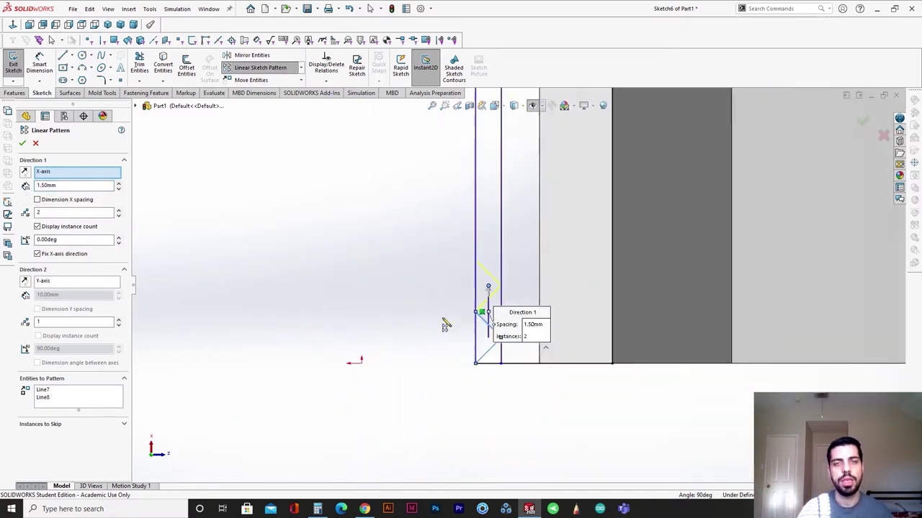
Set the tooth pattern to 10 instances so it spans the full blade width, and accept the pattern.
left_click(119, 212)
left_click(118, 211)
scroll(448, 257, "up", 3)
scroll(391, 270, "down", 4)
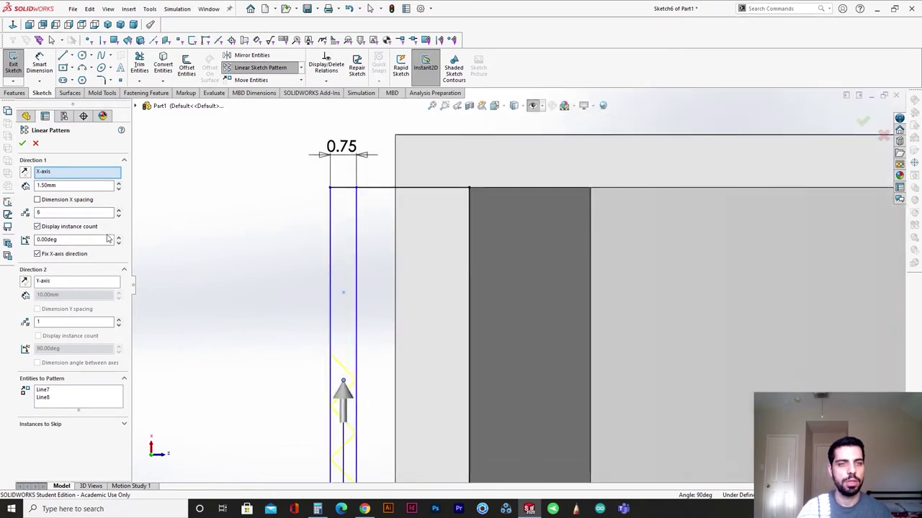
left_click(119, 210)
left_click(119, 211)
left_click(119, 210)
left_click(118, 211)
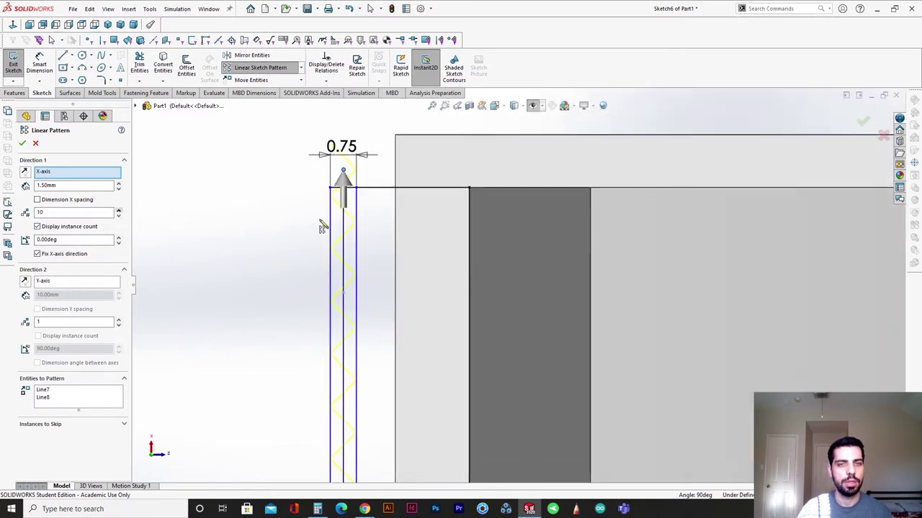
middle_click_drag(357, 253, 329, 315, "ctrl")
left_click(23, 144)
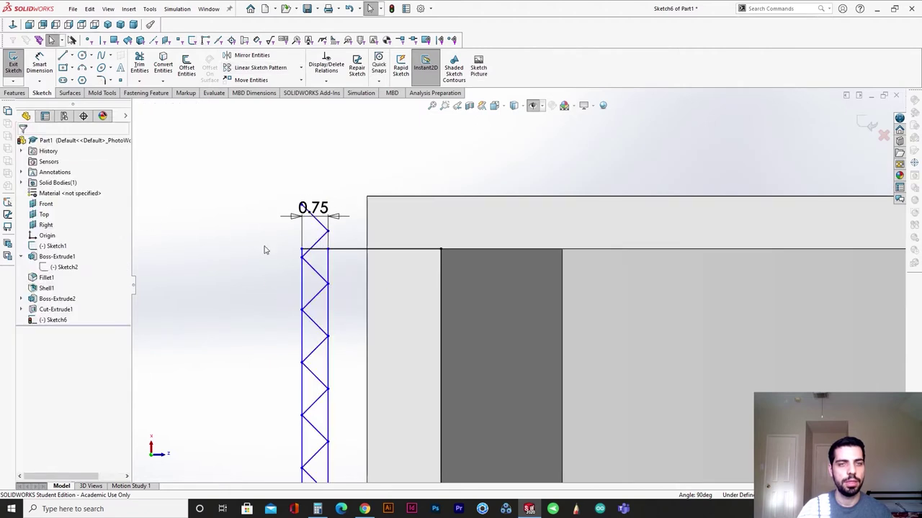
scroll(377, 303, "up", 3)
middle_click_drag(469, 375, 436, 333, "ctrl")
scroll(437, 333, "up", 3)
middle_click_drag(422, 225, 380, 315, "ctrl")
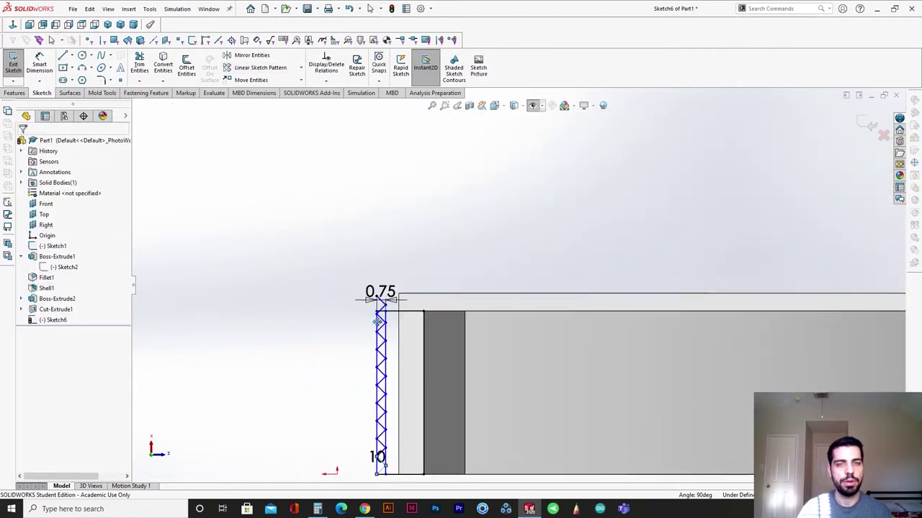
scroll(385, 319, "down", 8)
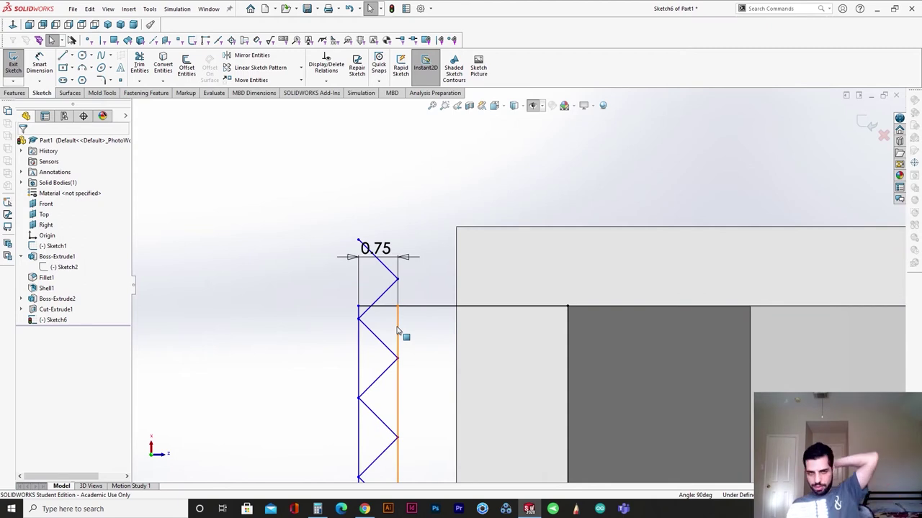
left_click(139, 66)
left_click_drag(410, 273, 389, 298)
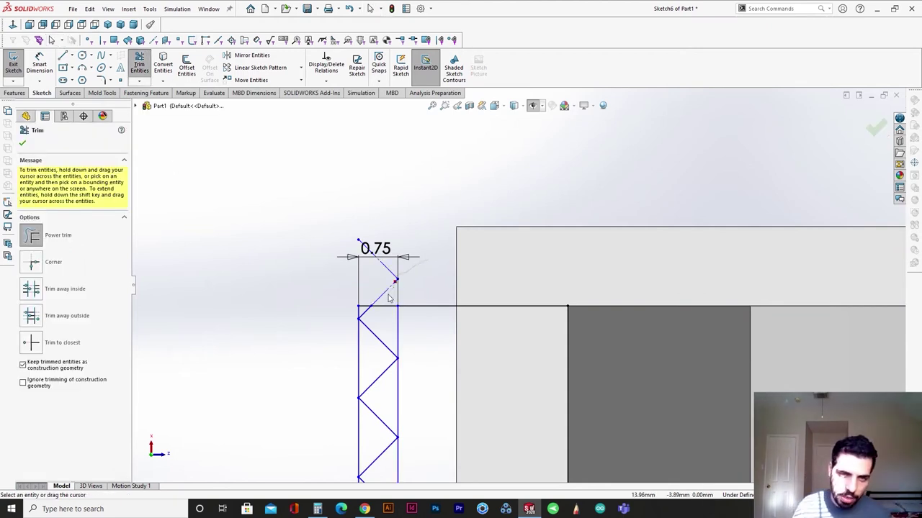
key("Escape")
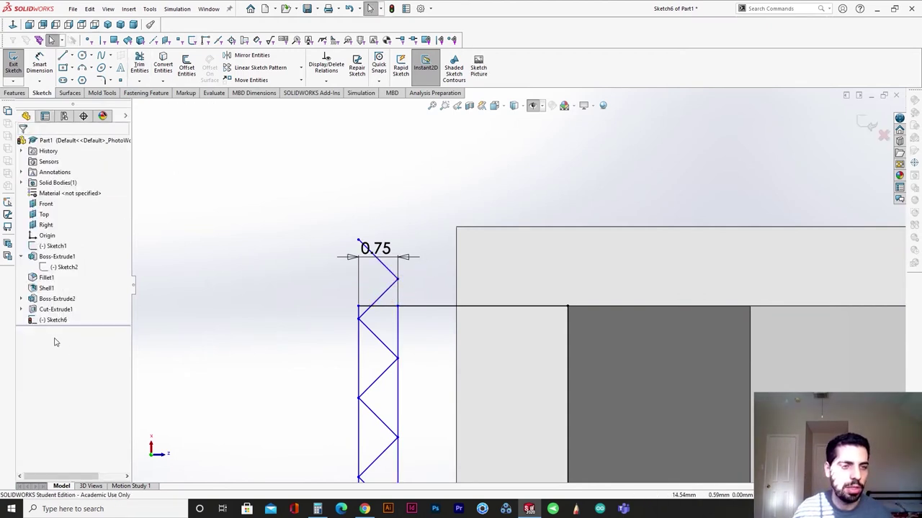
Trim the teeth overhanging the rectangle and the outer vertical line between the teeth, without keeping trimmed entities as construction geometry.
left_click(141, 65)
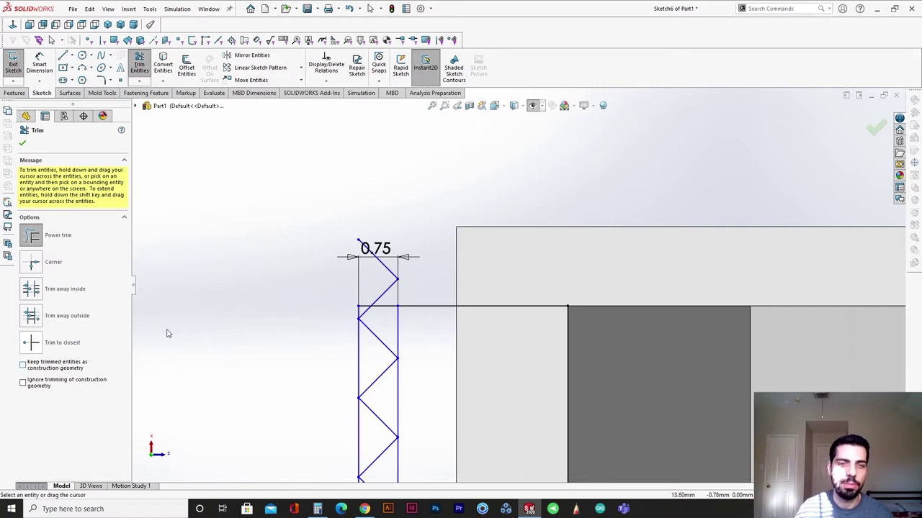
left_click_drag(363, 308, 365, 353)
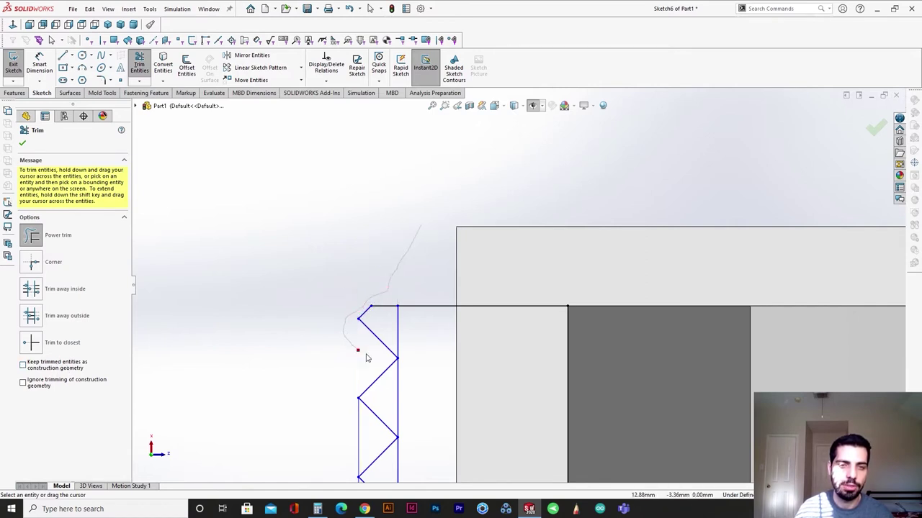
scroll(365, 379, "up", 4)
scroll(433, 403, "down", 2)
mouse_move(433, 403)
middle_mouse_down("ctrl")
mouse_move(415, 339)
mouse_move(350, 251)
middle_mouse_up("ctrl")
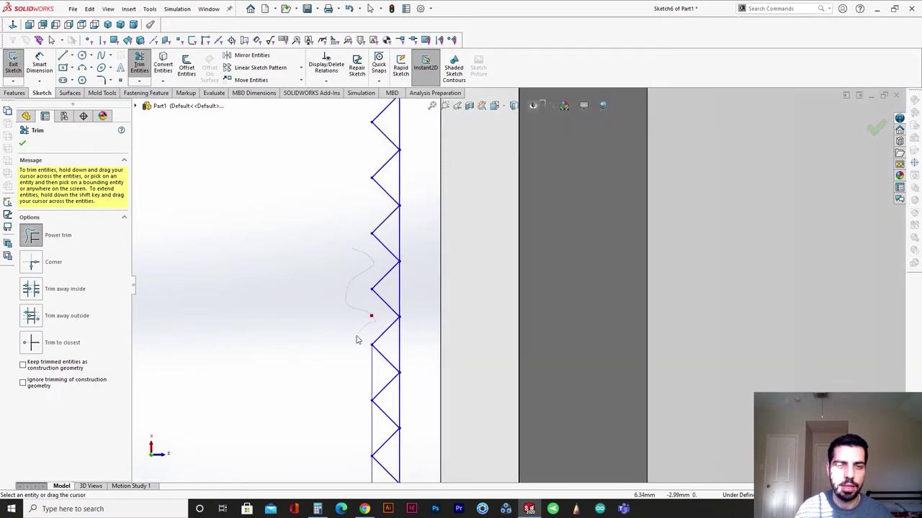
middle_click_drag(378, 380, 366, 226, "ctrl")
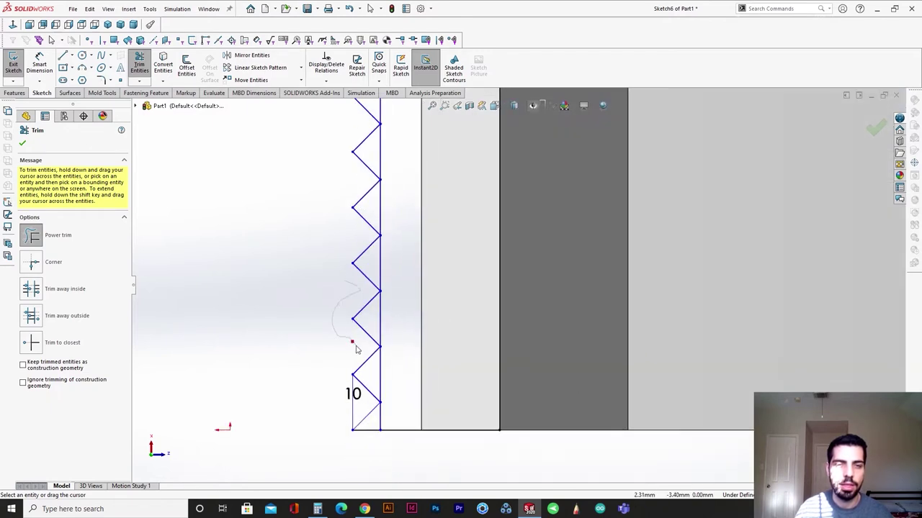
middle_click_drag(426, 300, 372, 360, "ctrl")
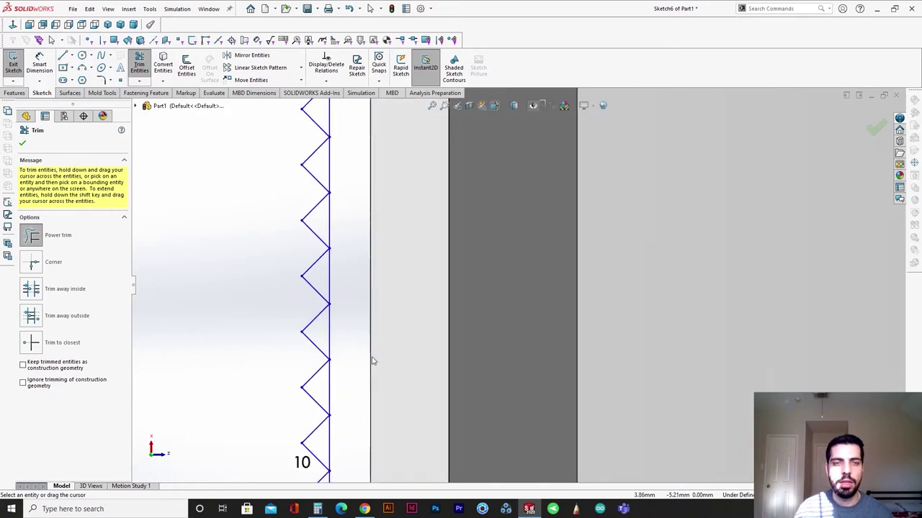
Convert the inner vertical line behind the teeth to construction geometry and exit the sketch.
scroll(372, 360, "up", 4)
left_click(143, 65)
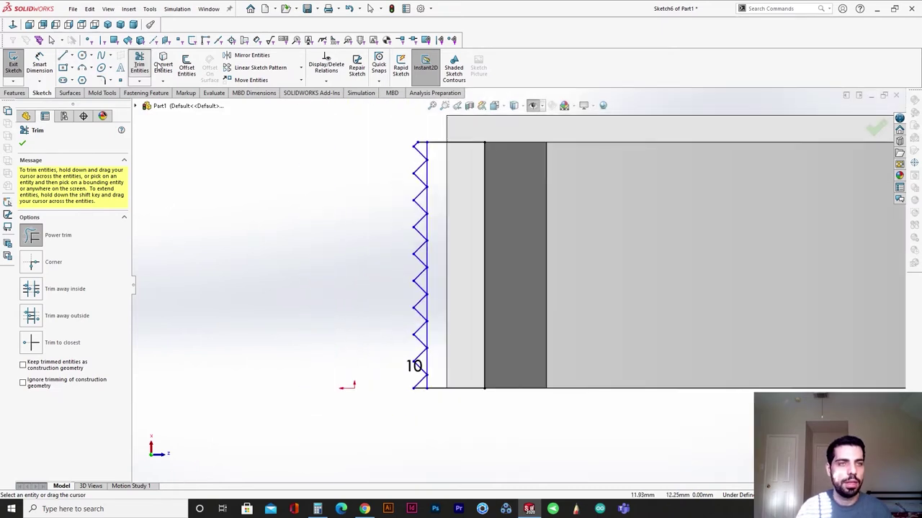
left_click(437, 164)
left_click(60, 298)
left_click(374, 290)
scroll(683, 379, "up", 5)
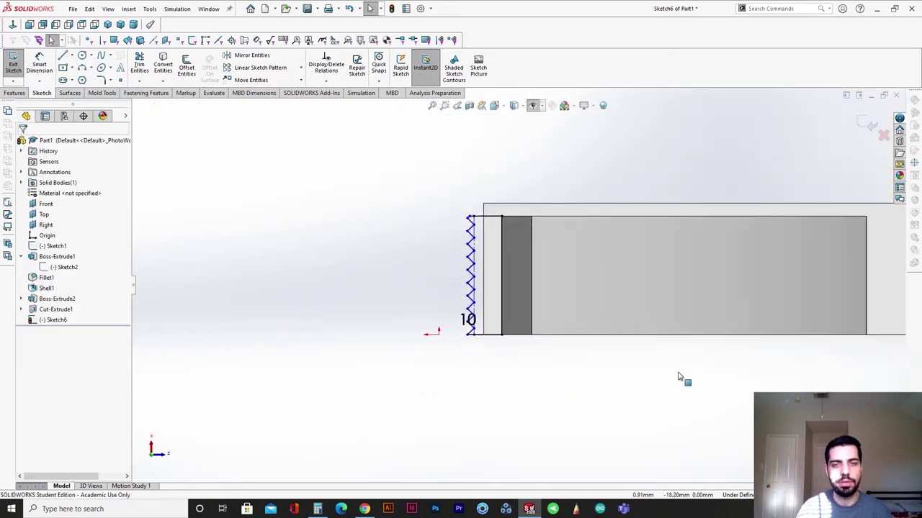
scroll(756, 231, "down", 4)
scroll(339, 360, "up", 3)
mouse_move(338, 360)
middle_mouse_down()
mouse_move(455, 208)
mouse_move(477, 136)
mouse_move(465, 140)
middle_mouse_up()
left_click(866, 127)
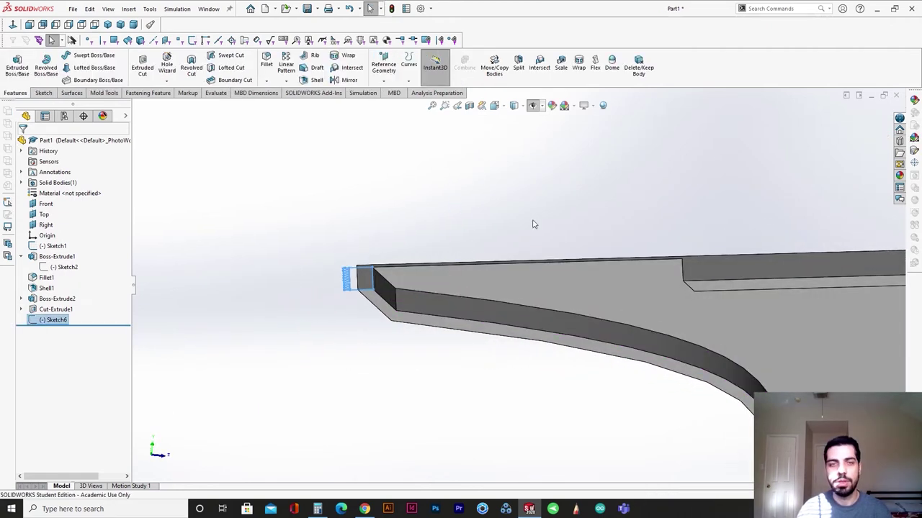
Set up a blind boss extrusion of the toothed blade sketch with a depth of 0.5 mm.
scroll(374, 267, "down", 1)
left_click(20, 75)
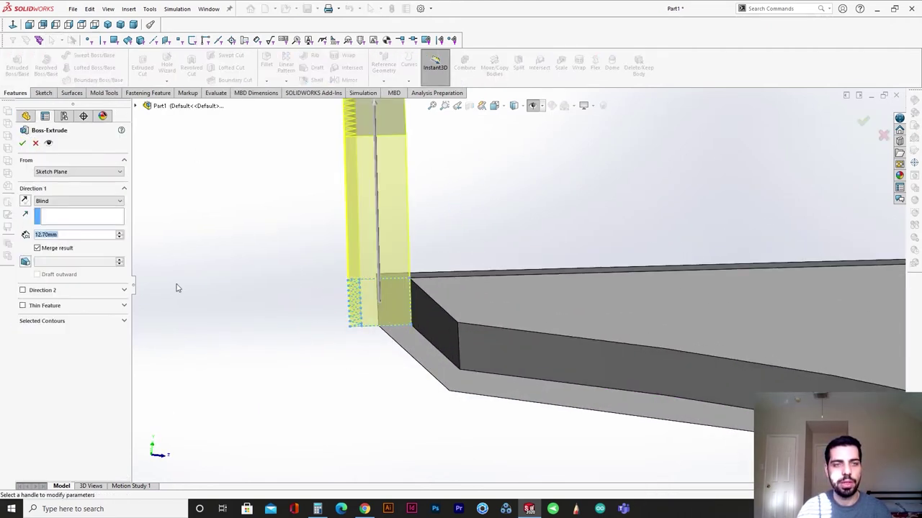
type("0.5")
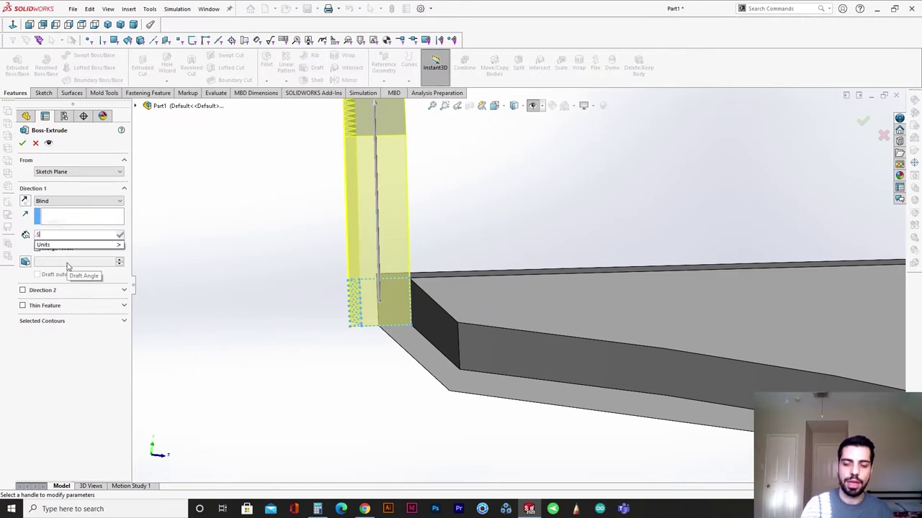
key("Return")
scroll(367, 352, "down", 3)
middle_click_drag(367, 353, 421, 286)
scroll(424, 284, "up", 8)
middle_click_drag(584, 323, 556, 269)
scroll(445, 315, "down", 8)
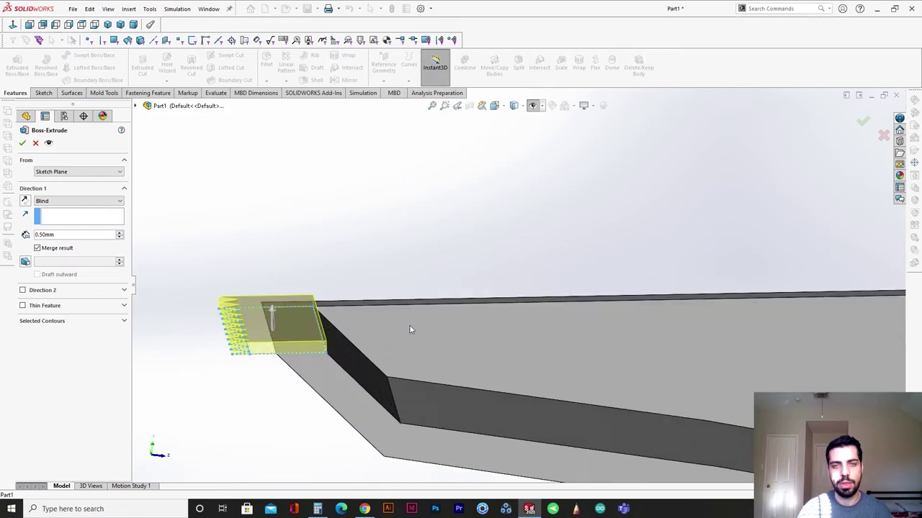
Switch to Chrome and search Google Images for "tape dispenser blade".
left_click(374, 510)
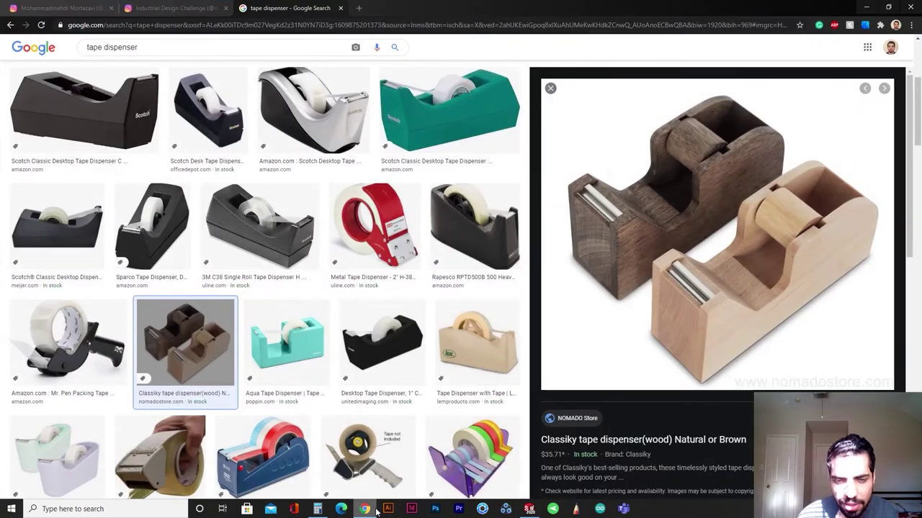
scroll(12, 101, "up", 3)
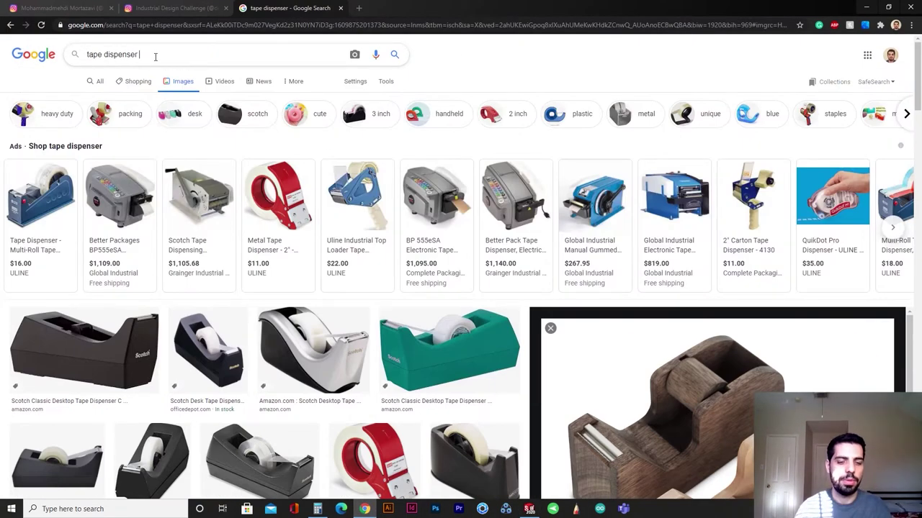
type("blade")
key("Return")
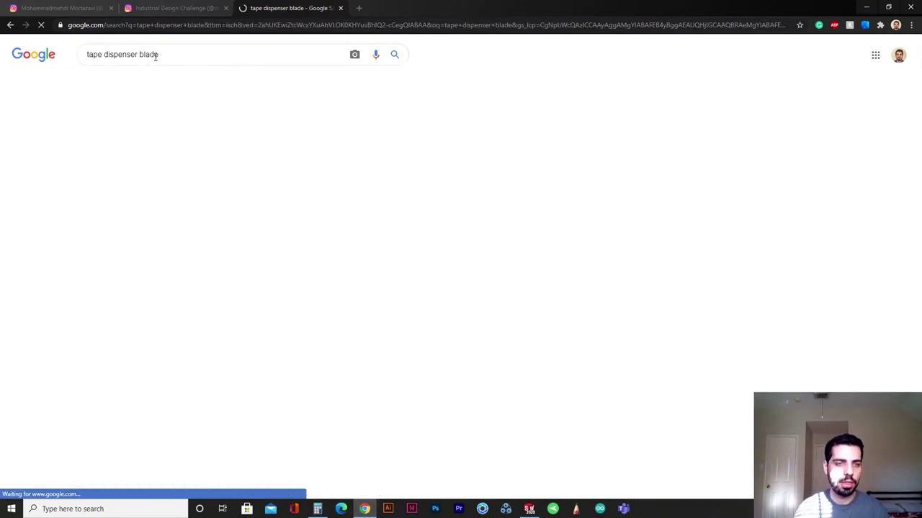
Examine several replacement blade photos for the tooth shape and blade thickness.
left_click(57, 360)
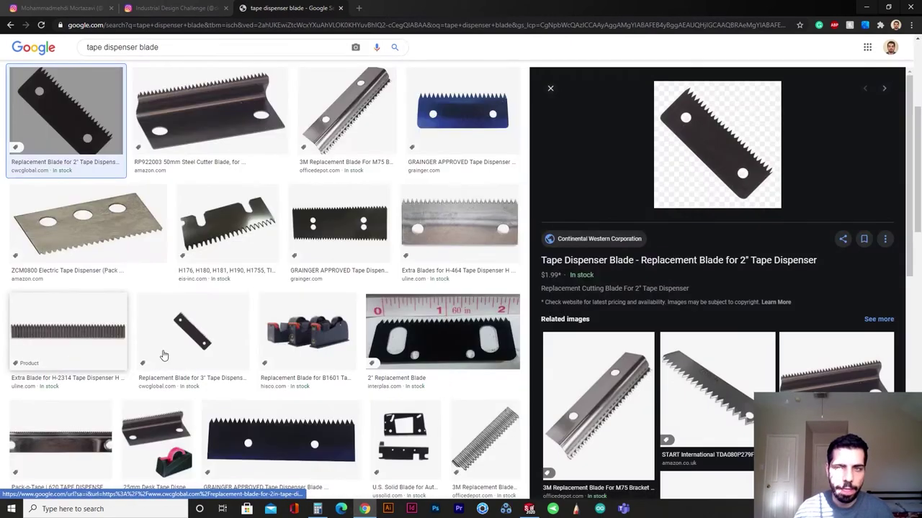
left_click(409, 324)
left_click(281, 439)
left_click(191, 310)
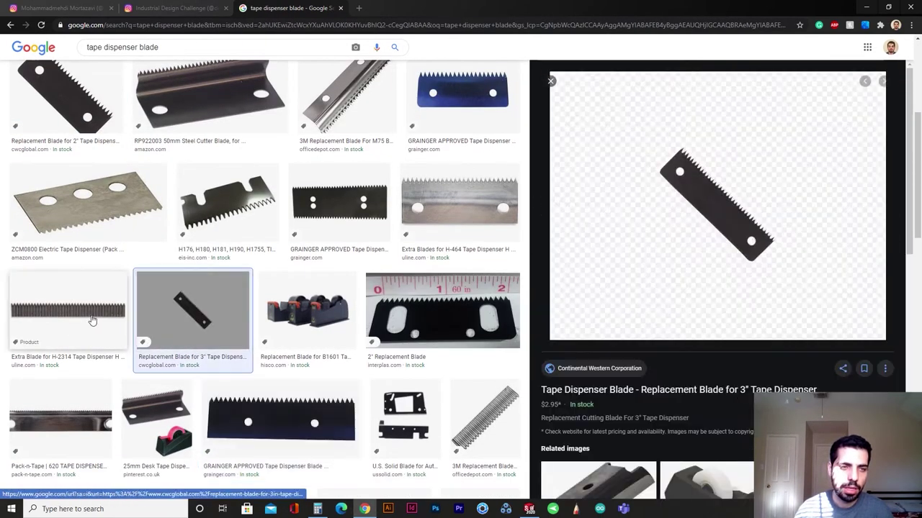
left_click(92, 320)
left_click(146, 211)
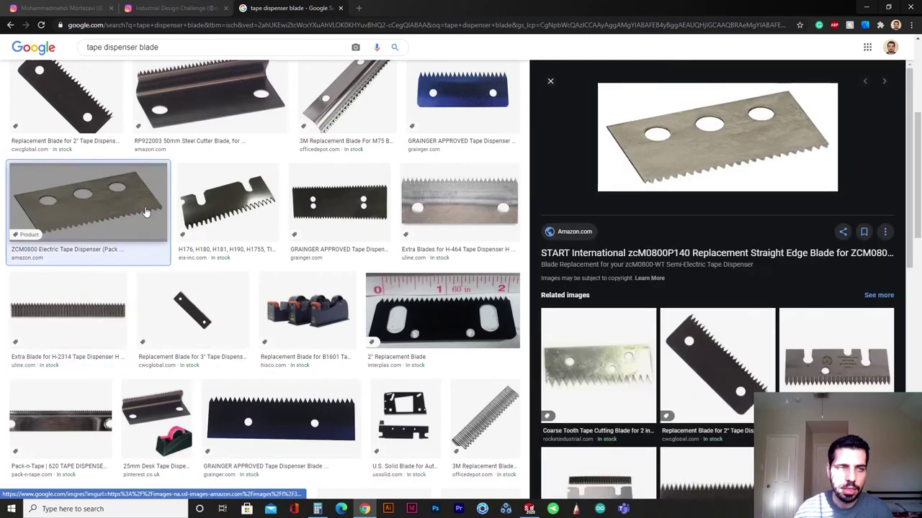
Switch back to SolidWorks and complete the toothed blade's boss extrusion with a depth of 0.3 mm.
left_click(869, 7)
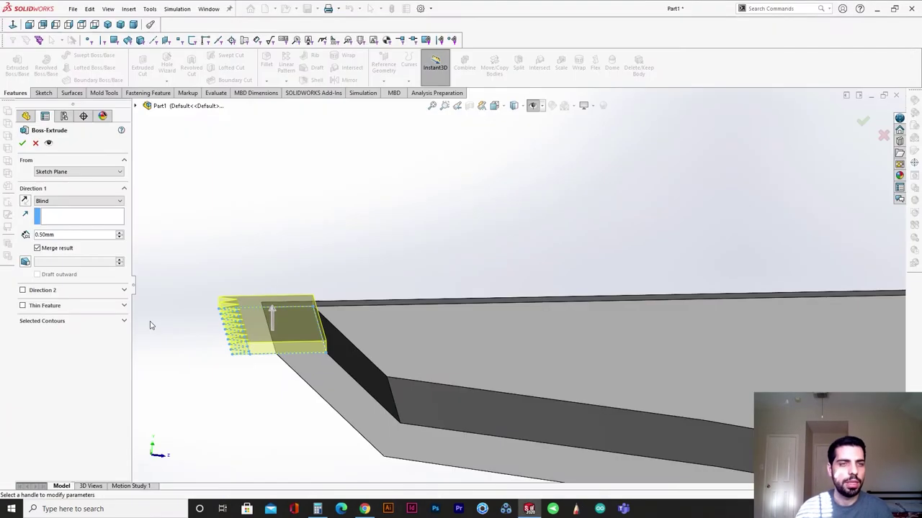
left_click(41, 237)
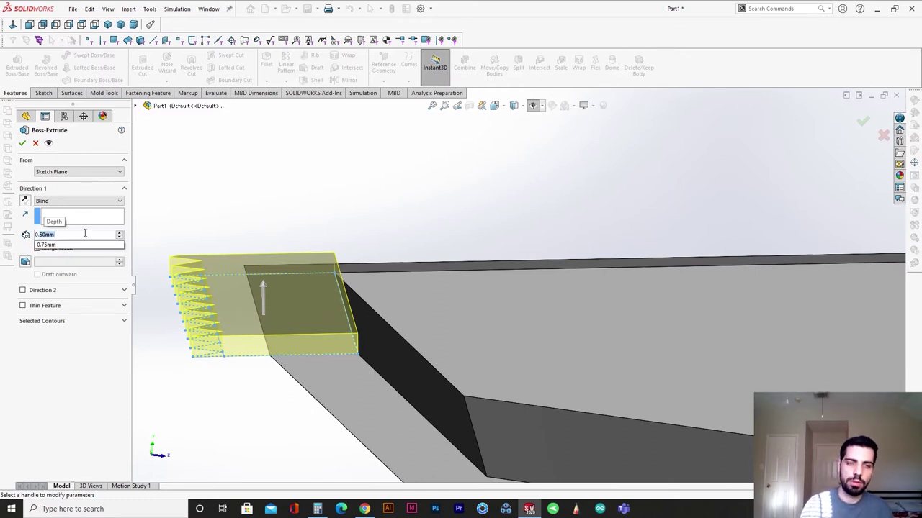
type("0.3")
key("Return")
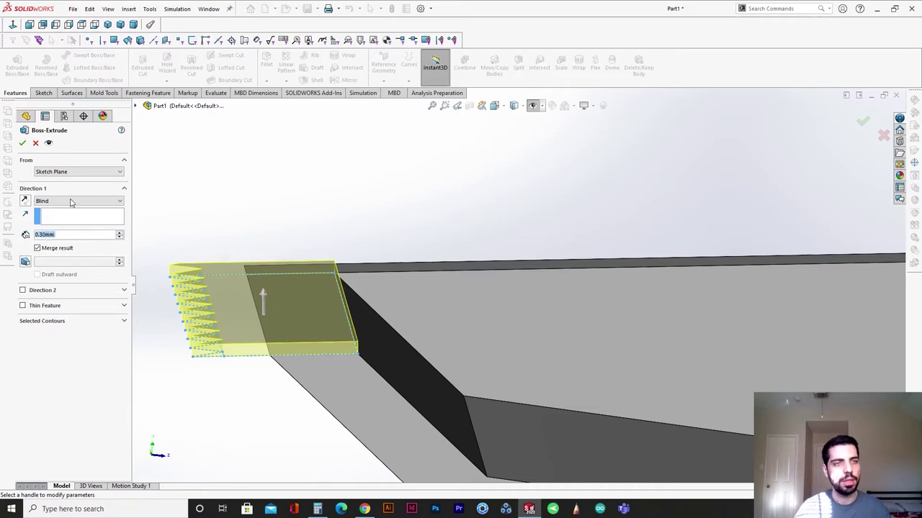
left_click(22, 143)
scroll(363, 280, "up", 4)
middle_click_drag(363, 280, 378, 396)
scroll(382, 414, "up", 1)
left_click(387, 433)
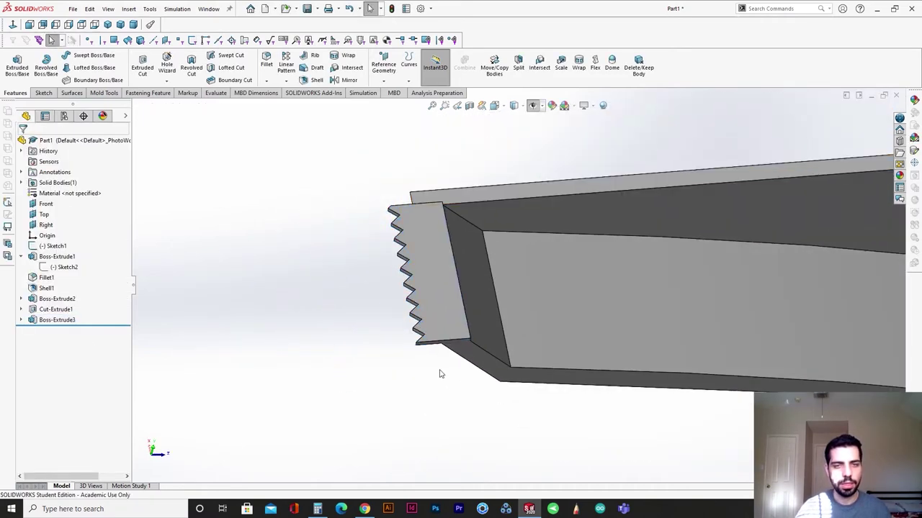
Edit the blade extrusion to turn off Merge result so the blade is a separate body.
left_click(58, 320)
left_click(71, 298)
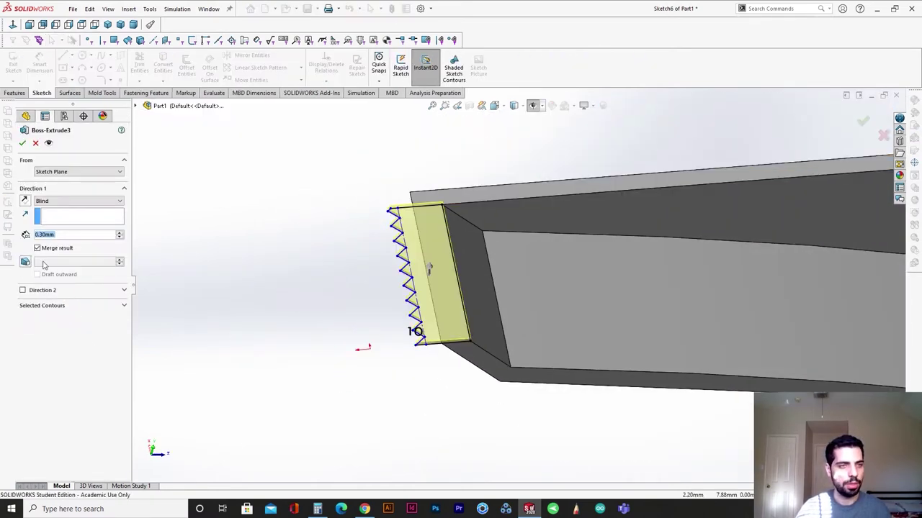
left_click(23, 143)
scroll(484, 328, "down", 2)
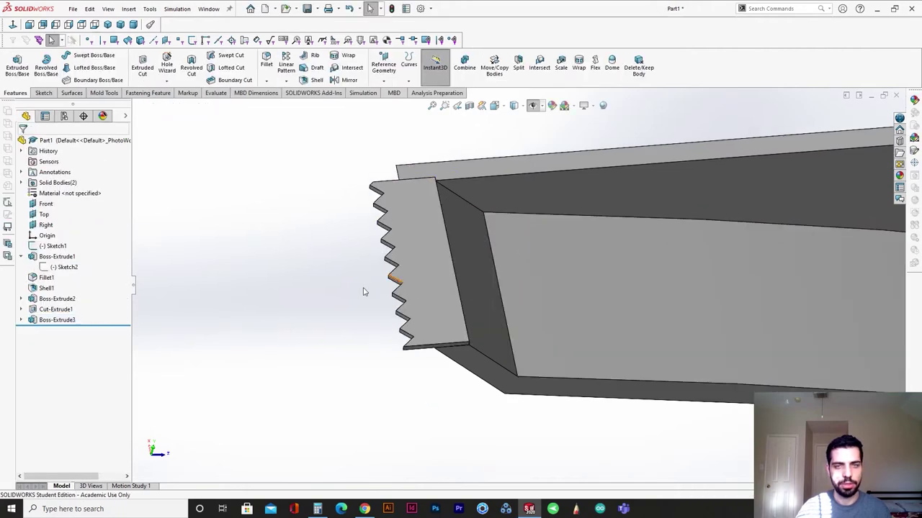
Examine the blade's thickness and how it sits on the dispenser tip from above, below and the side.
scroll(424, 196, "down", 3)
middle_click_drag(438, 237, 451, 219)
scroll(452, 219, "up", 4)
scroll(465, 259, "down", 3)
mouse_move(468, 265)
middle_mouse_down()
mouse_move(453, 309)
mouse_move(487, 234)
mouse_move(485, 259)
middle_mouse_up()
scroll(485, 260, "up", 3)
scroll(487, 264, "up", 3)
middle_click_drag(531, 298, 512, 348)
scroll(540, 308, "down", 5)
scroll(512, 359, "up", 5)
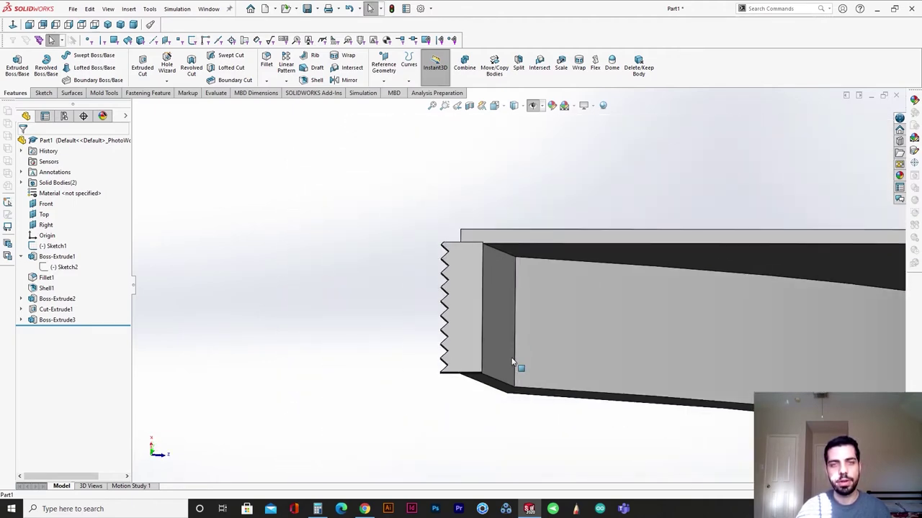
scroll(513, 311, "up", 3)
middle_click_drag(515, 311, 512, 175)
scroll(507, 370, "down", 6)
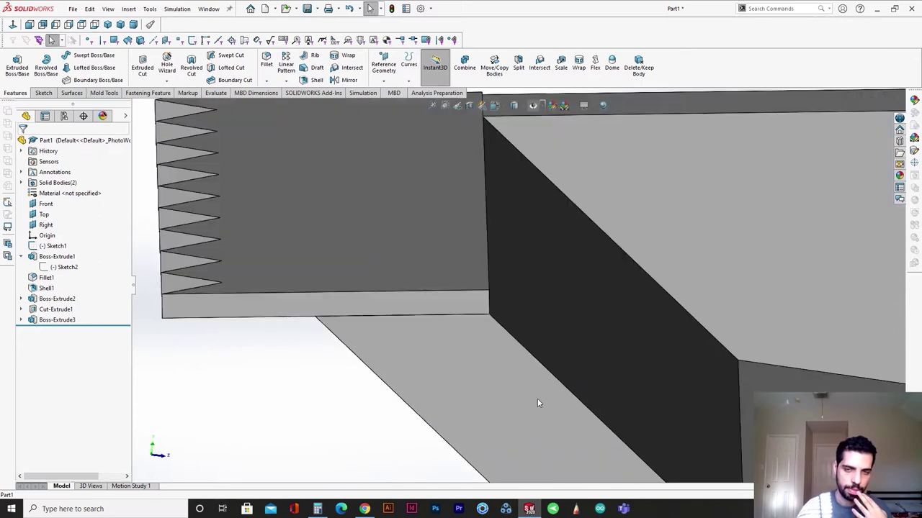
scroll(559, 323, "up", 5)
middle_click_drag(559, 322, 540, 297)
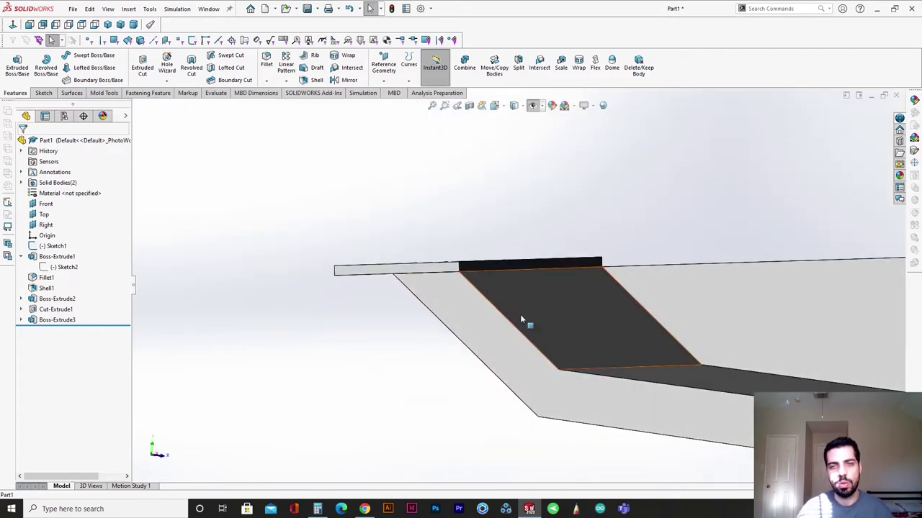
Start a sketch on the sloped inner face directly behind the blade.
left_click(524, 314)
middle_click_drag(524, 309, 504, 308)
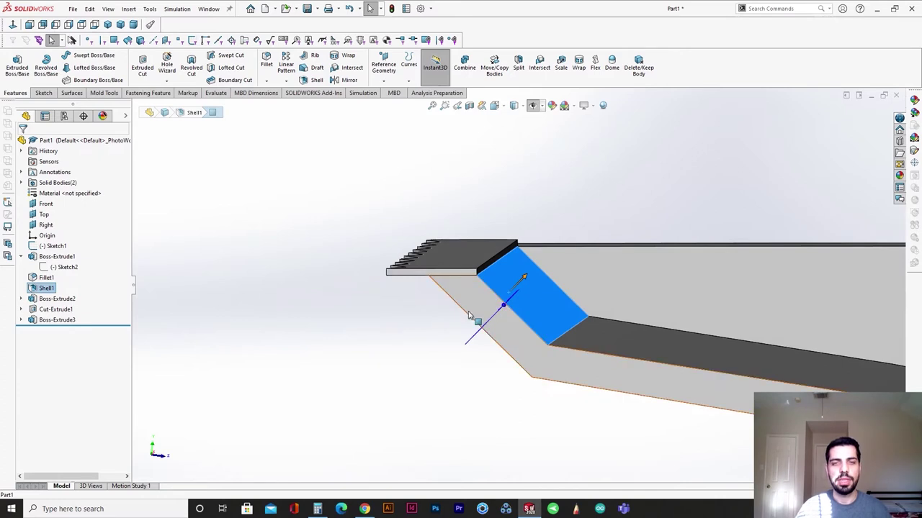
left_click(523, 302)
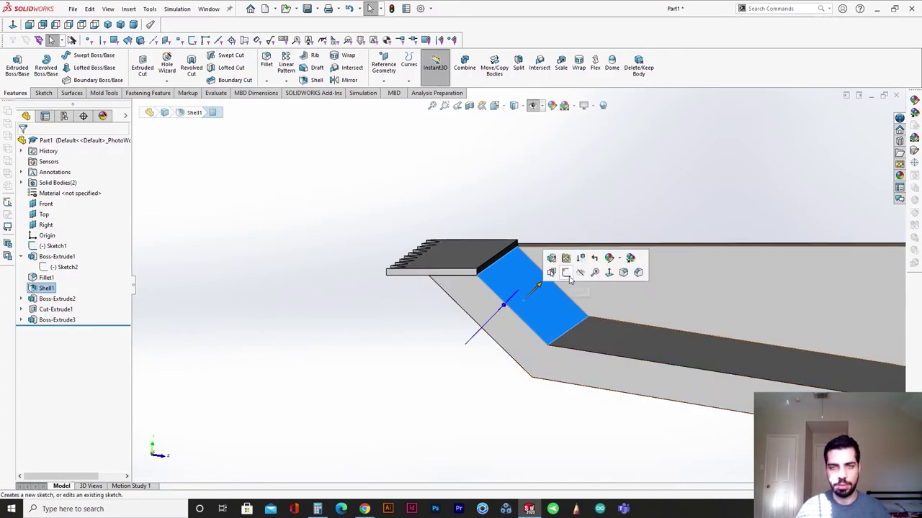
left_click(567, 274)
middle_click_drag(414, 387, 461, 380)
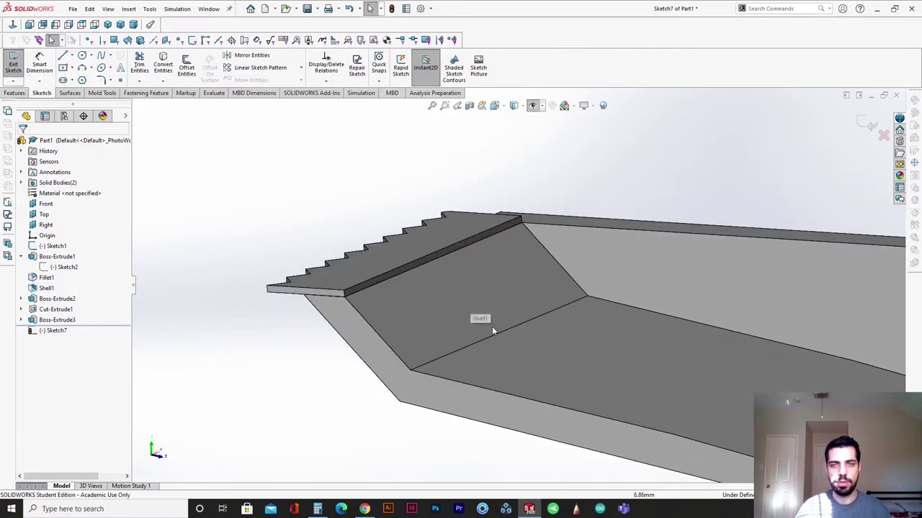
Offset the sloped face's lower edge by 2 mm up the face toward the blade.
left_click(447, 354)
left_click(186, 67)
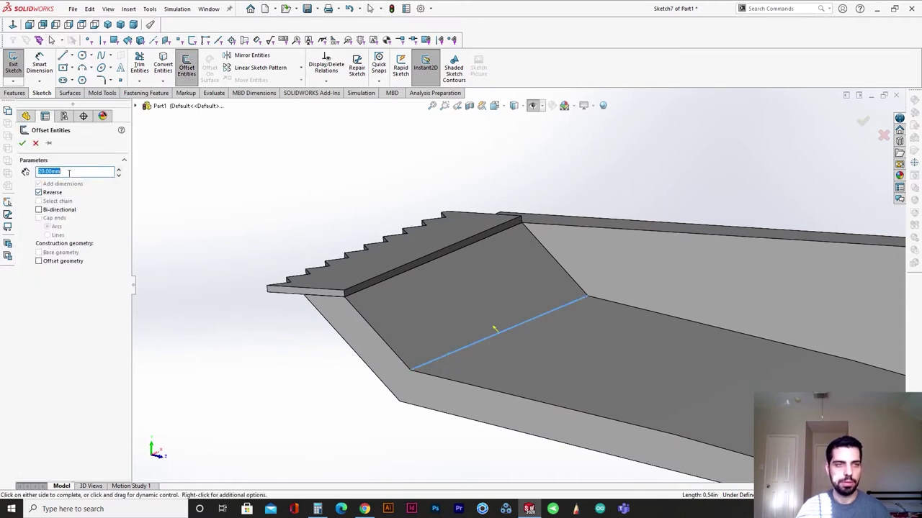
type("5")
key("Return")
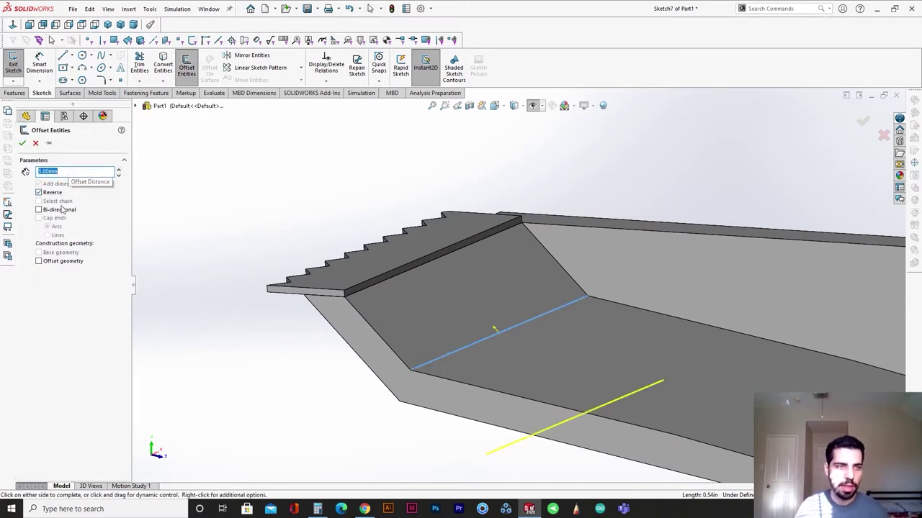
left_click(60, 194)
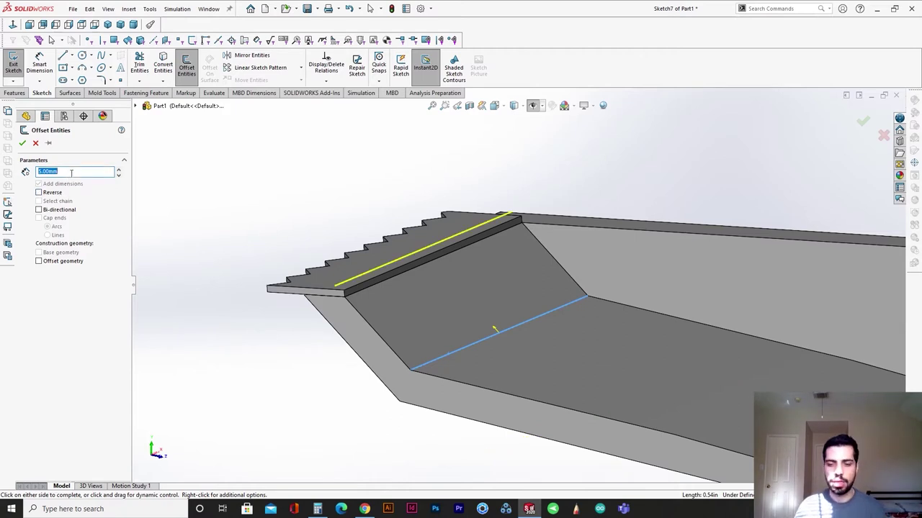
key("Return")
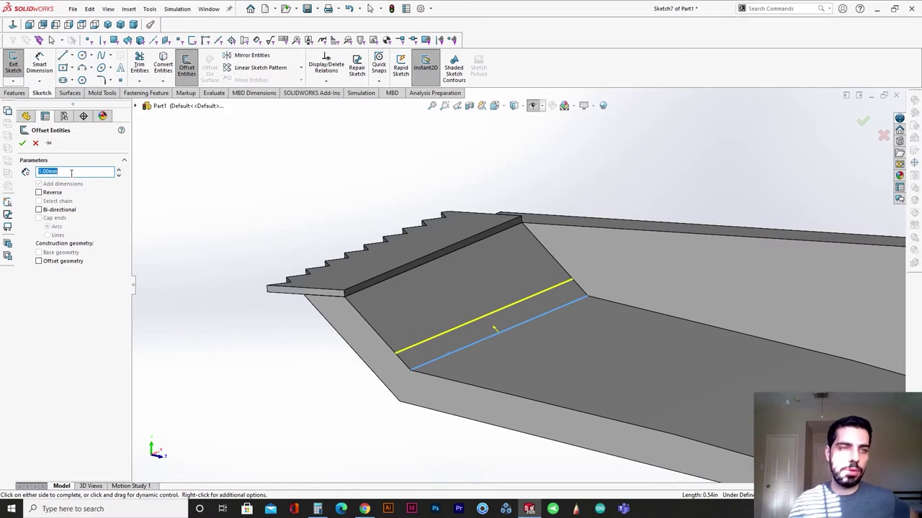
key("Return")
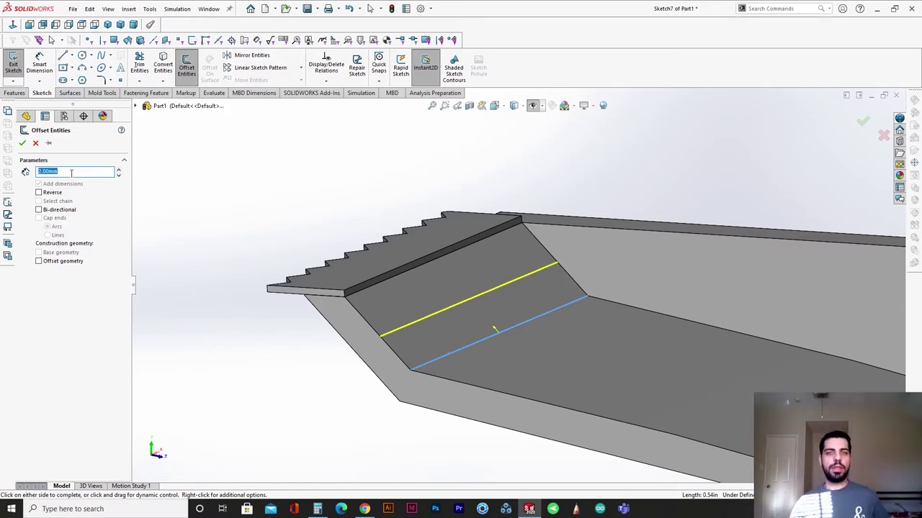
left_click(23, 142)
Draw three lines along the sloped face's side and upper edges to close a rectangle with the offset line.
scroll(504, 324, "down", 4)
middle_click_drag(504, 324, 460, 293)
scroll(535, 297, "up", 1)
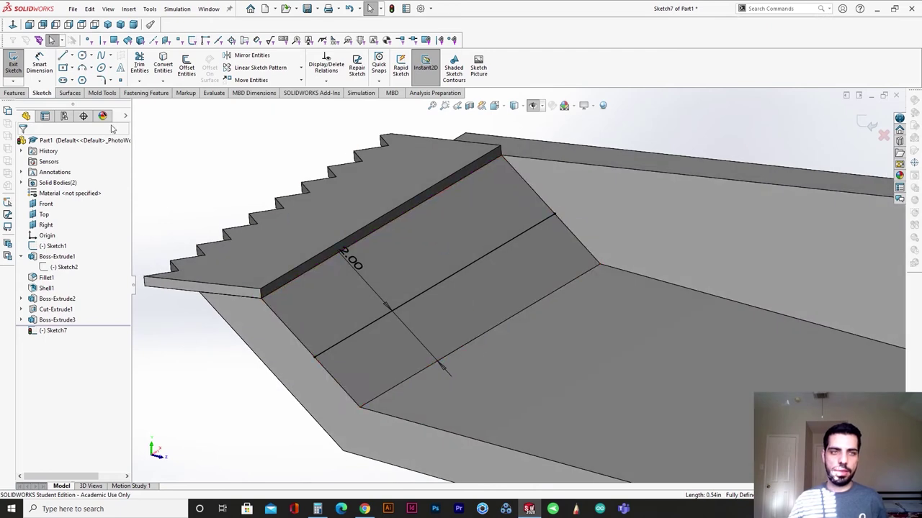
left_click(63, 56)
left_click(315, 358)
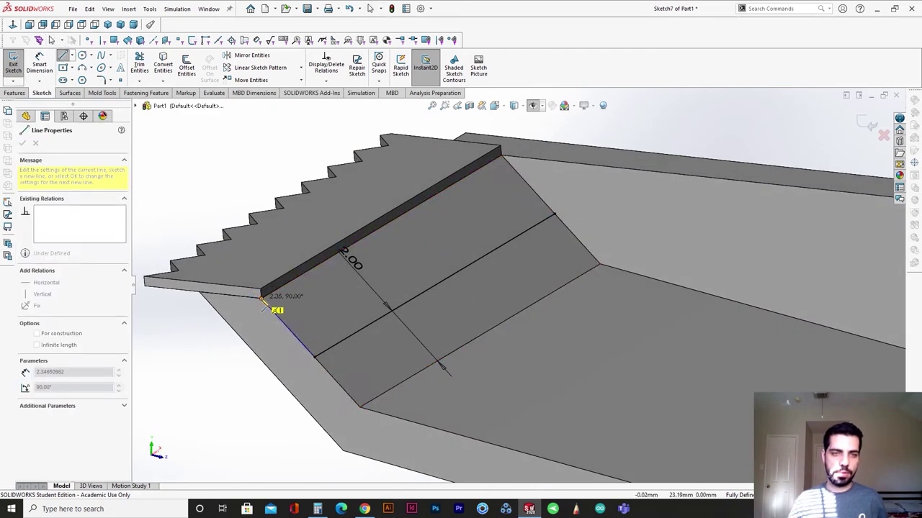
left_click(262, 297)
left_click(500, 153)
left_click(555, 215)
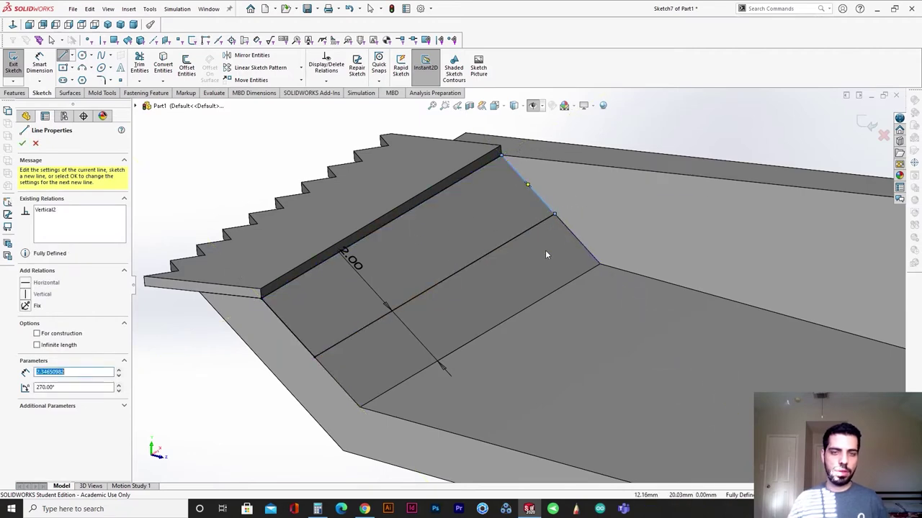
key("Escape")
middle_click_drag(524, 255, 536, 216)
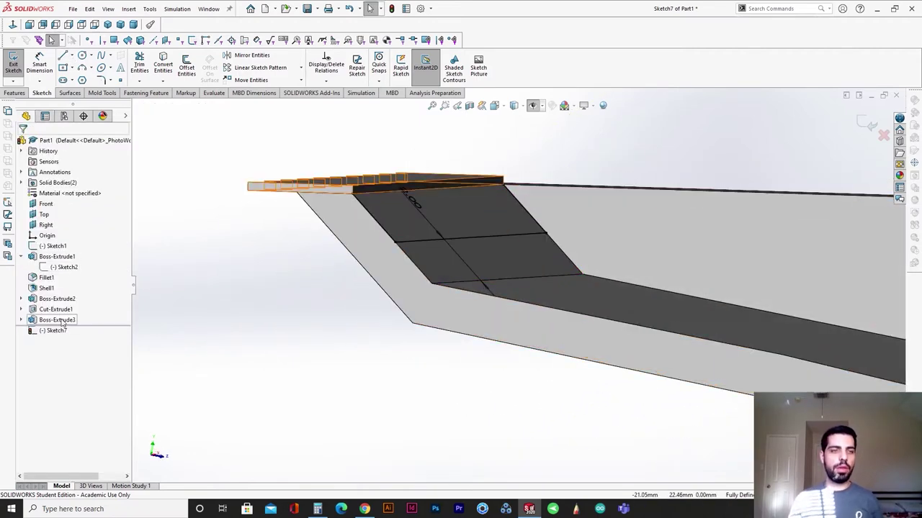
left_click(14, 93)
left_click(16, 68)
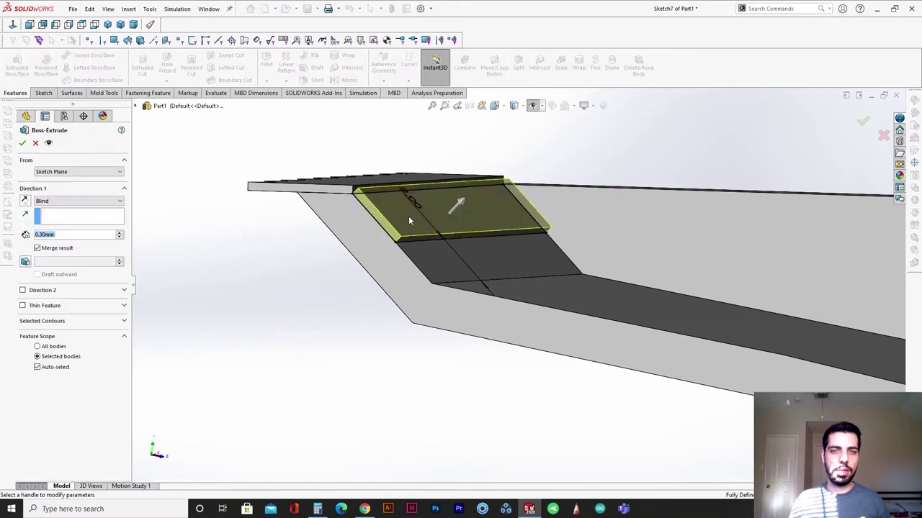
middle_click_drag(409, 219, 405, 200)
scroll(403, 199, "down", 5)
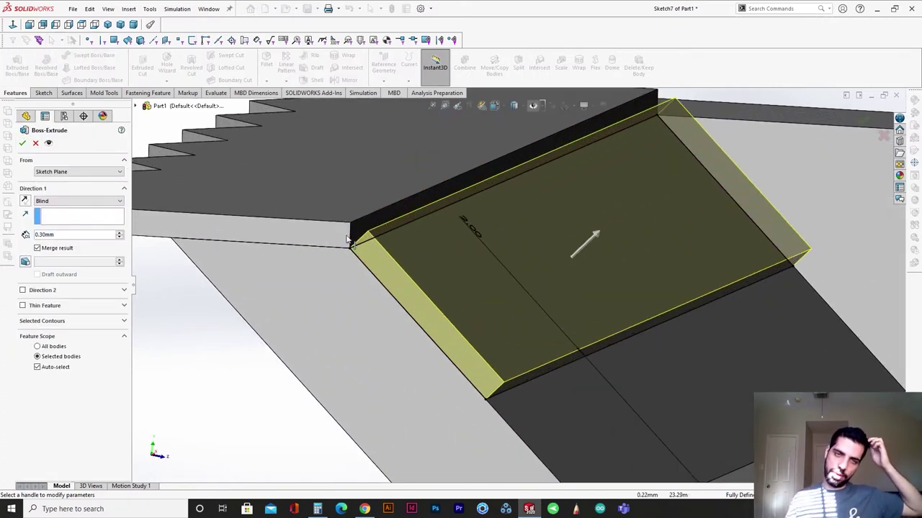
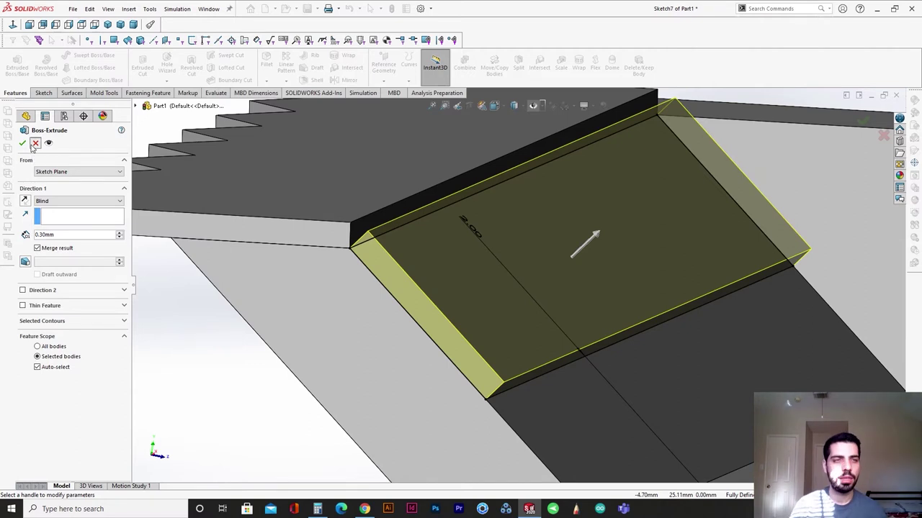
left_click(34, 143)
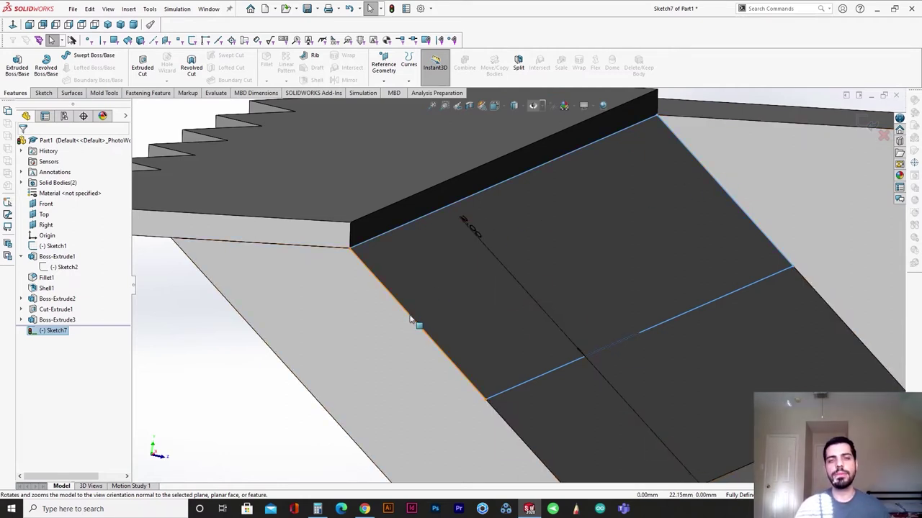
Try to relate the rectangle's upper corner point to the blade's upper side edge.
left_click(366, 243)
key("Escape")
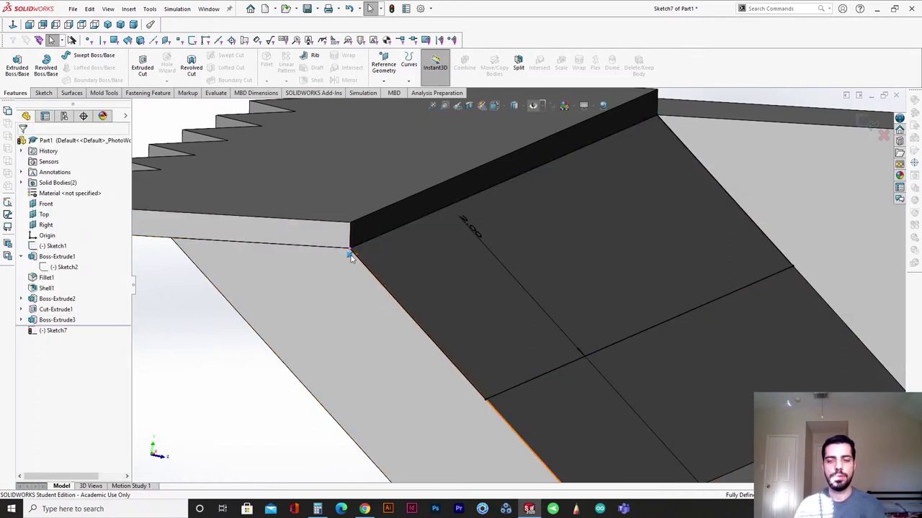
left_click(349, 250)
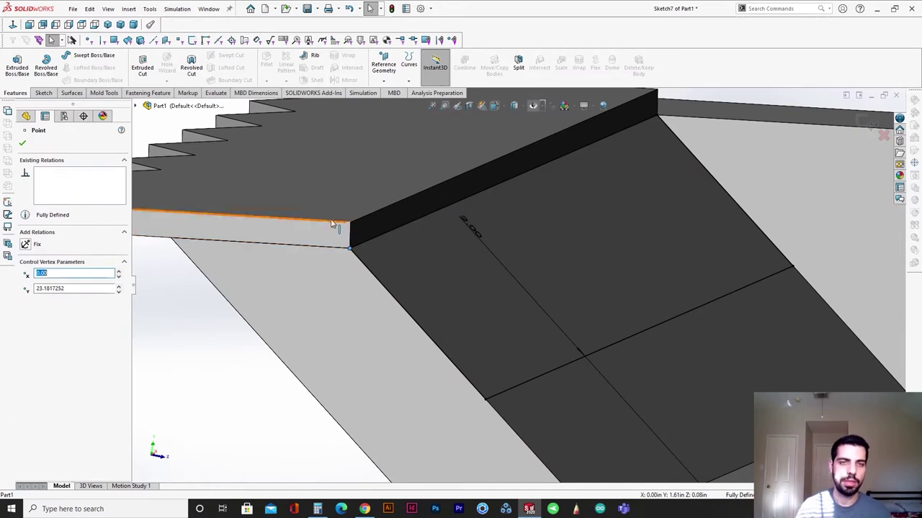
left_click(330, 224, "ctrl")
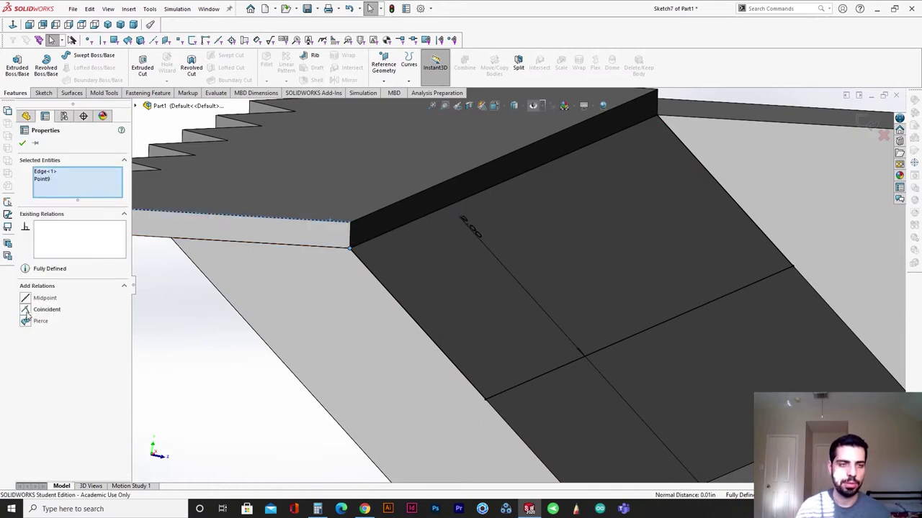
left_click(350, 249)
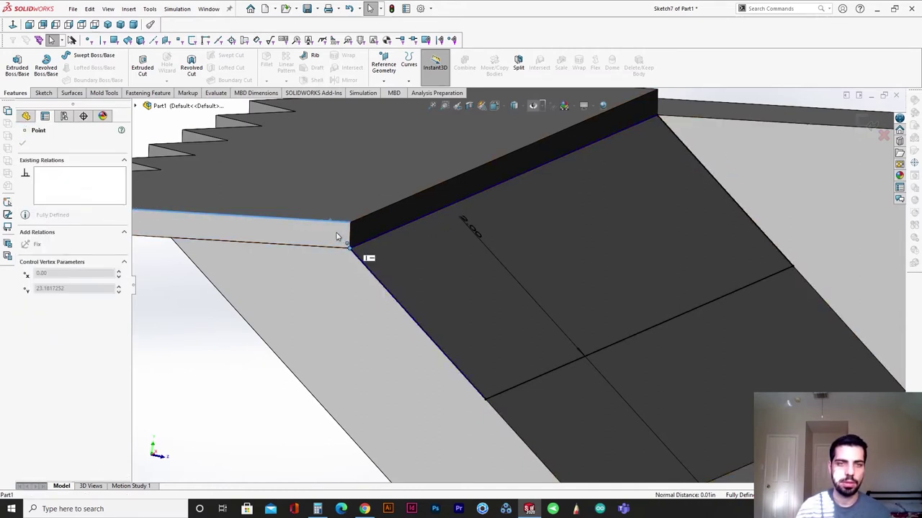
left_click(334, 222, "ctrl")
left_click(355, 249)
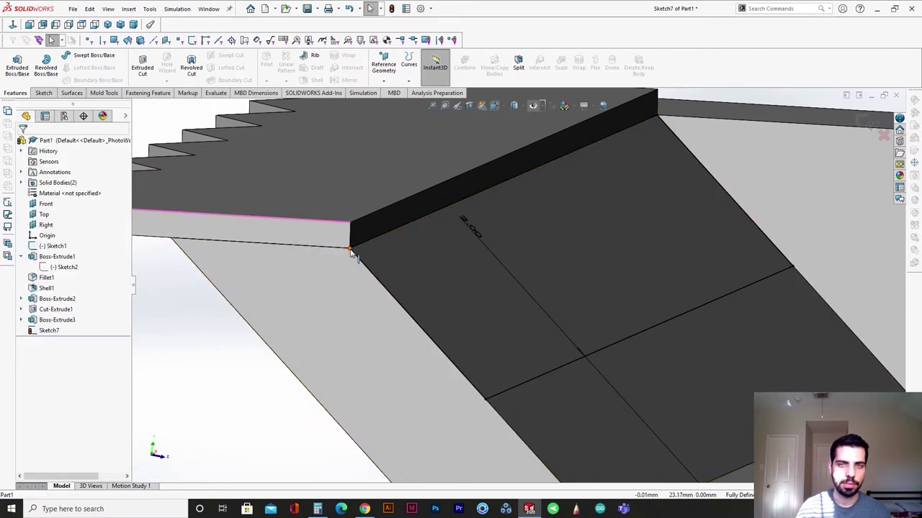
left_click(350, 250)
left_click(320, 223, "ctrl")
left_click(209, 359)
Draw a short line from the rectangle's upper corner to the blade's upper side edge.
left_click(43, 93)
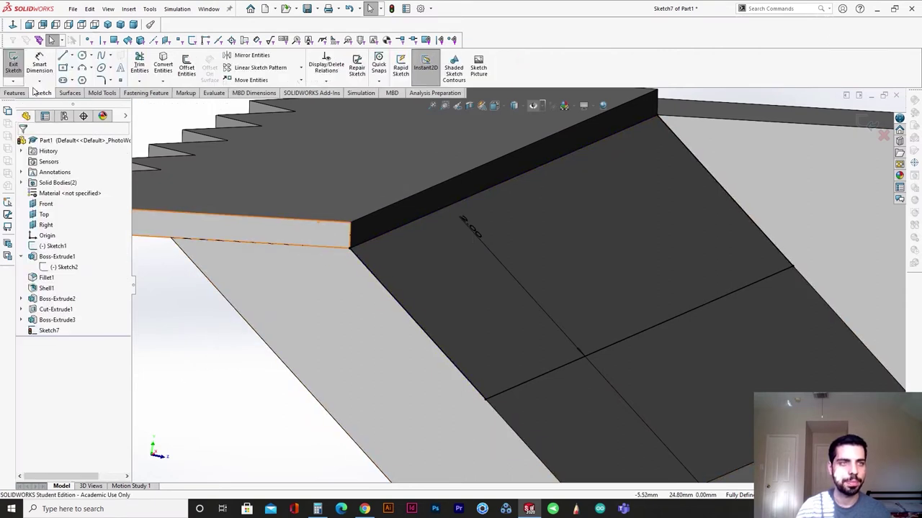
left_click(62, 56)
left_click(351, 247)
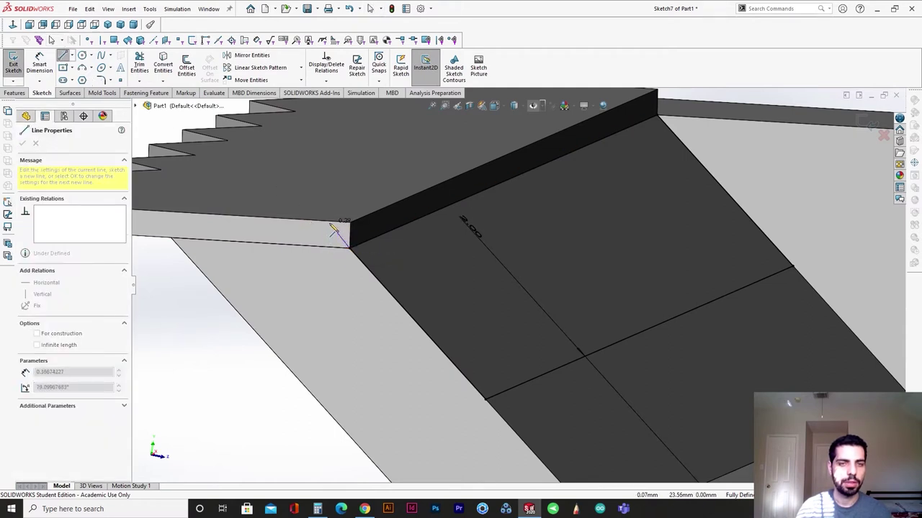
left_click(326, 222)
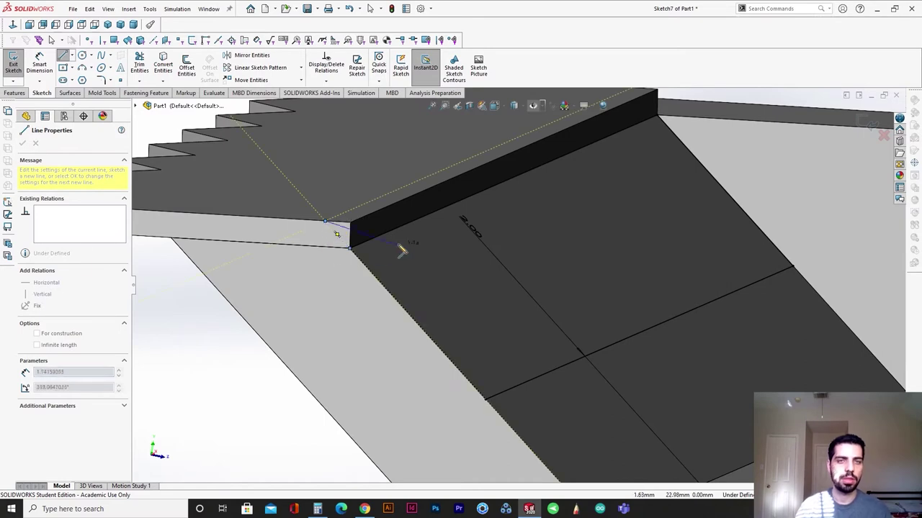
key("Escape")
Try to relate the short line's upper endpoint to the blade's upper side edge.
left_click(326, 222)
scroll(288, 227, "down", 3)
middle_click_drag(306, 236, 326, 258)
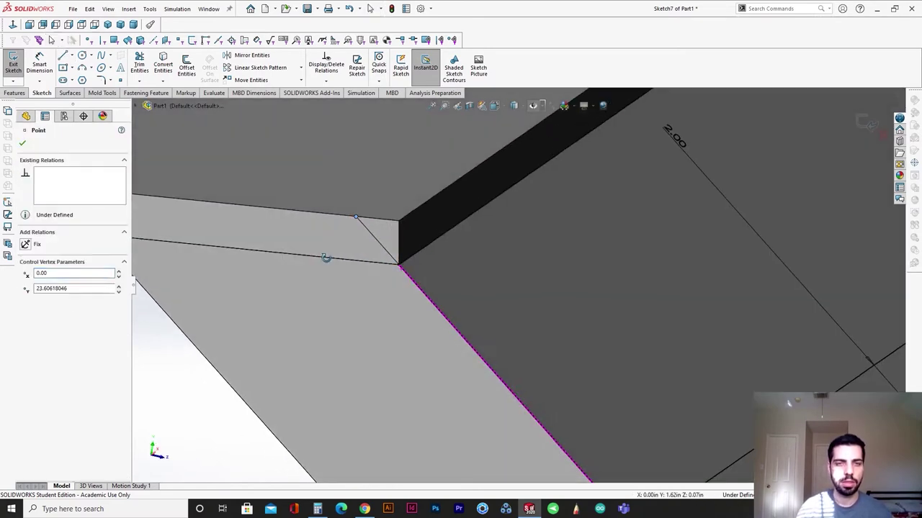
left_click(388, 219, "ctrl")
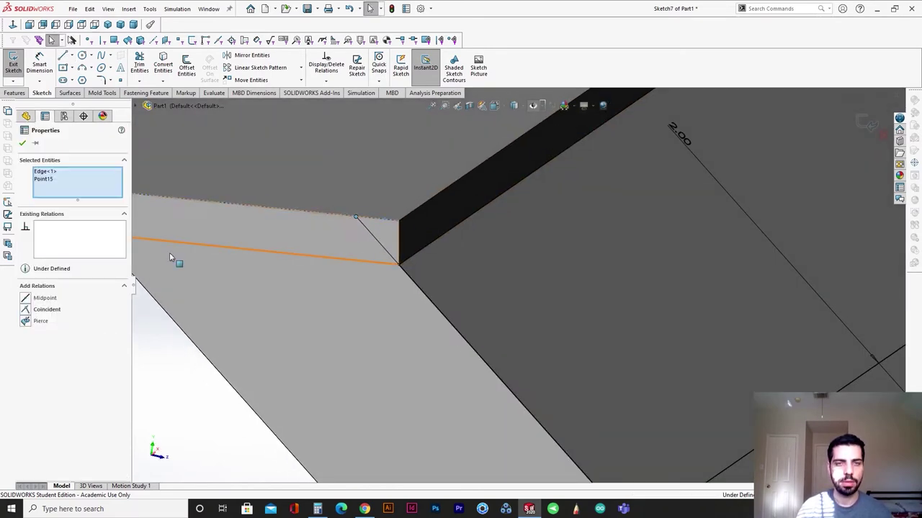
left_click(165, 359)
Draw a short line at the rectangle's opposite upper corner and connect both short lines with a long line across the blade's top.
scroll(496, 219, "up", 7)
middle_click_drag(501, 215, 431, 282, "ctrl")
left_click(422, 288)
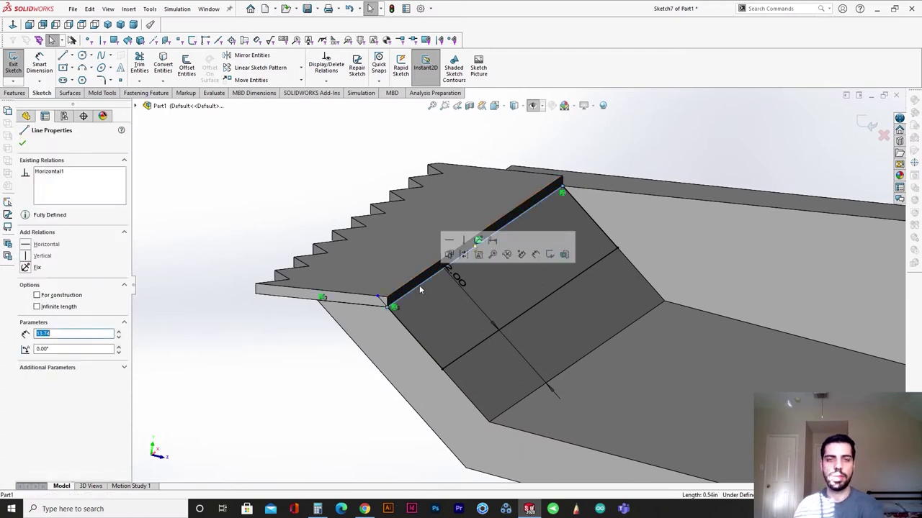
key("Escape")
left_click(63, 56)
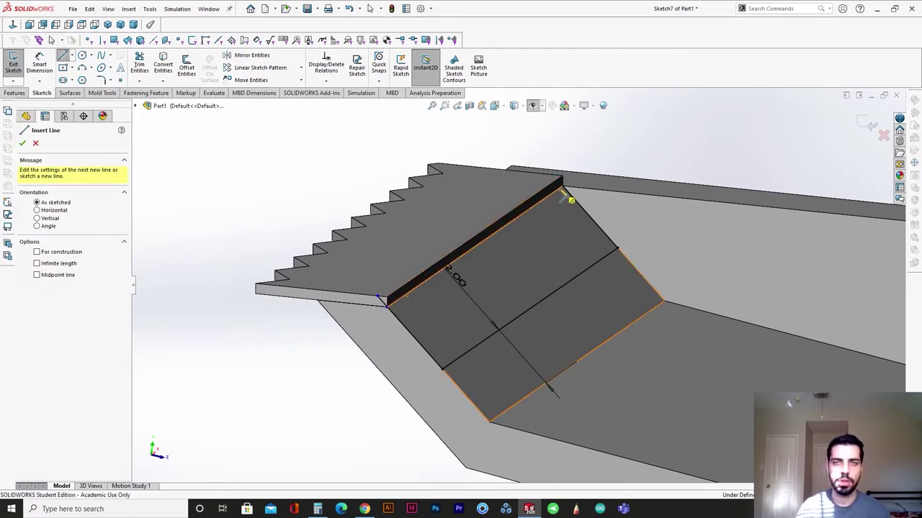
left_click(560, 185)
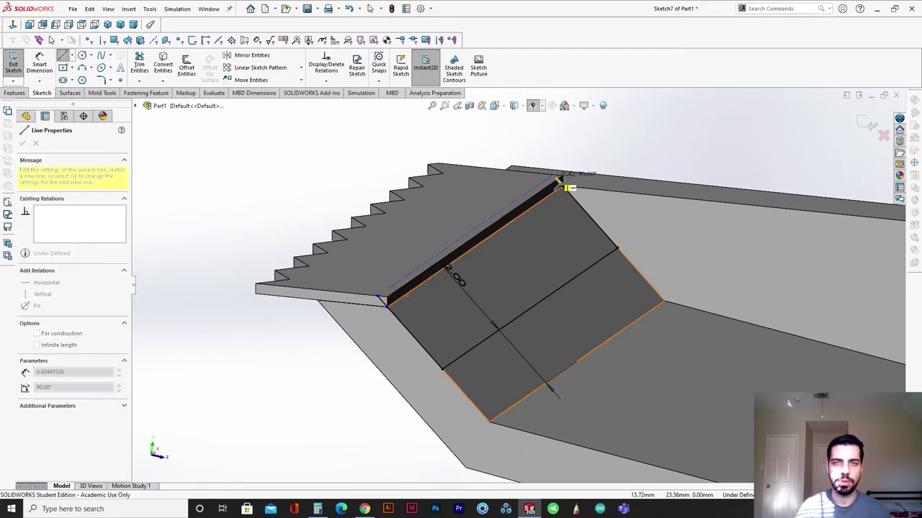
scroll(557, 180, "down", 4)
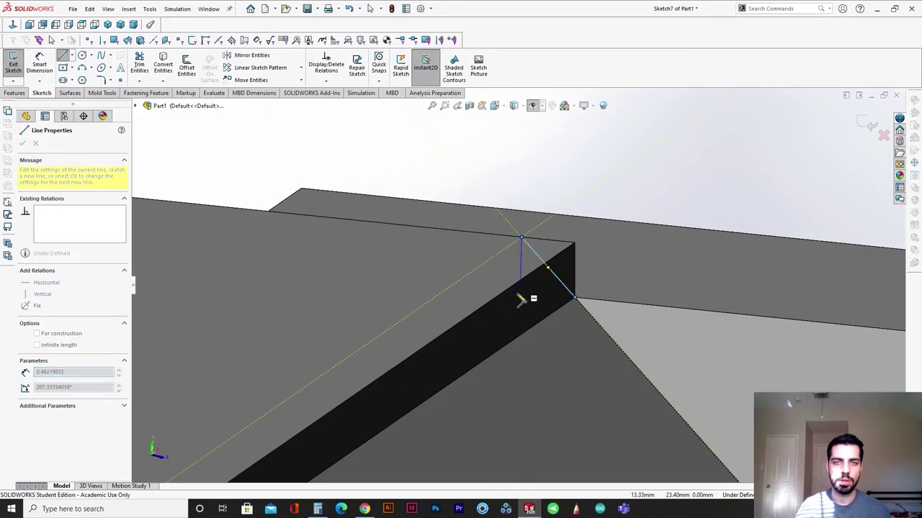
scroll(521, 297, "up", 4)
left_click(372, 383)
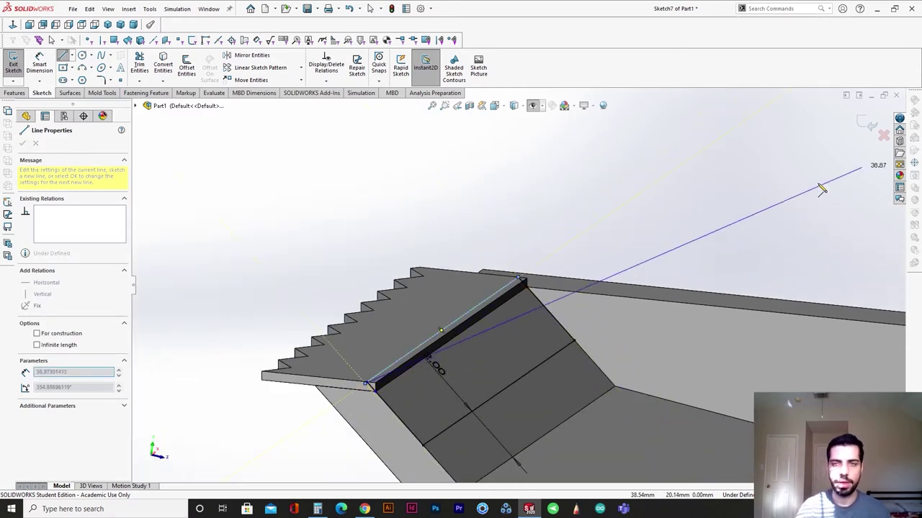
scroll(391, 367, "down", 5)
key("Escape")
Trim the end of the long top line that overhangs the short side line.
left_click(139, 65)
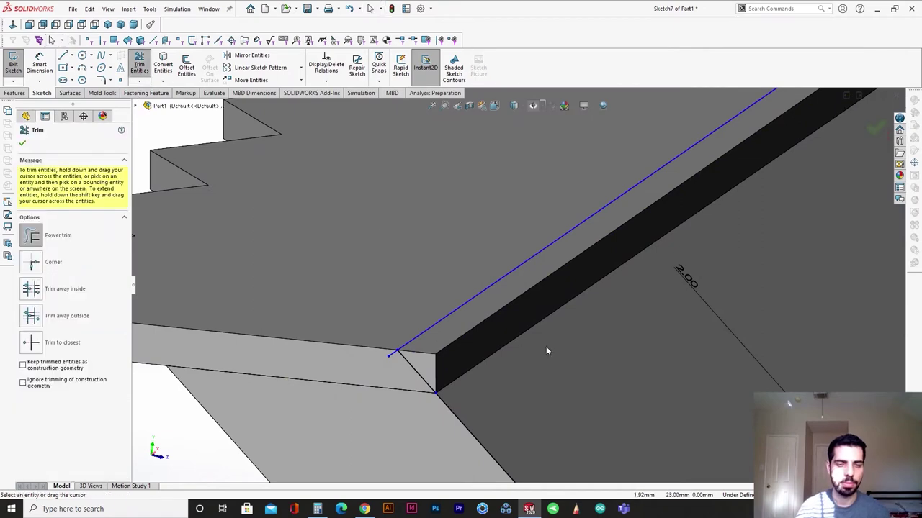
scroll(436, 358, "down", 6)
scroll(675, 212, "up", 4)
scroll(675, 212, "down", 6)
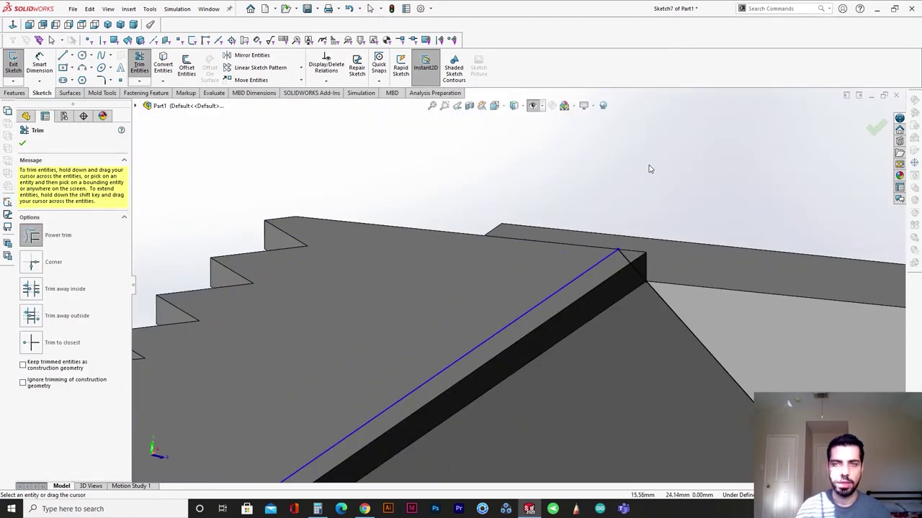
scroll(495, 368, "up", 7)
left_click(872, 126)
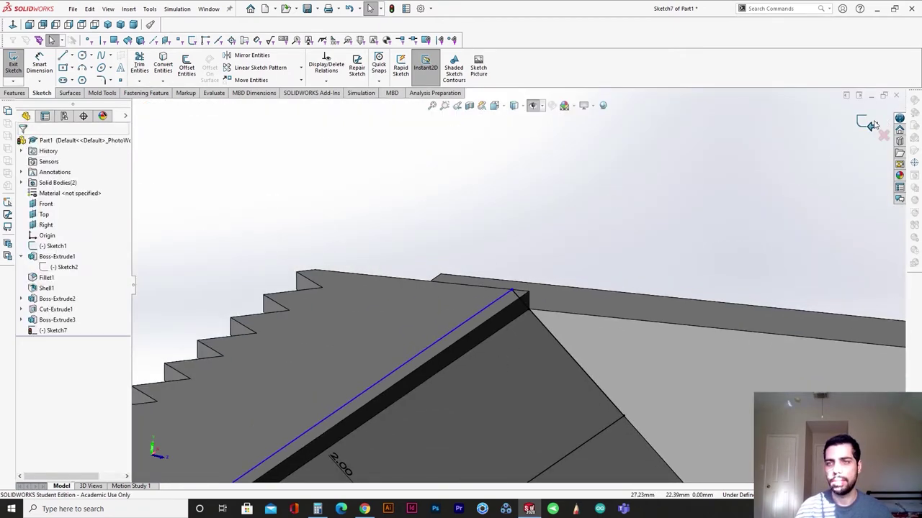
left_click(870, 125)
scroll(472, 368, "up", 4)
left_click(26, 94)
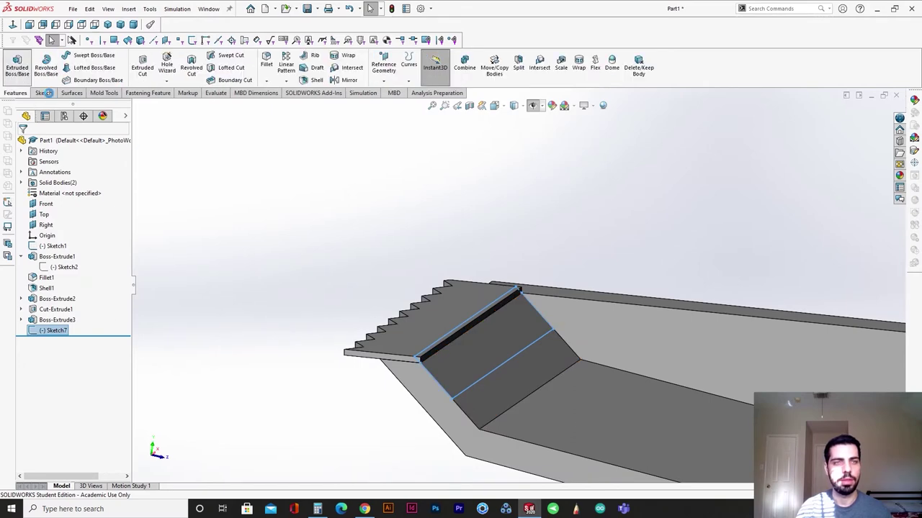
left_click(20, 67)
middle_click_drag(475, 353, 569, 381)
scroll(447, 300, "down", 5)
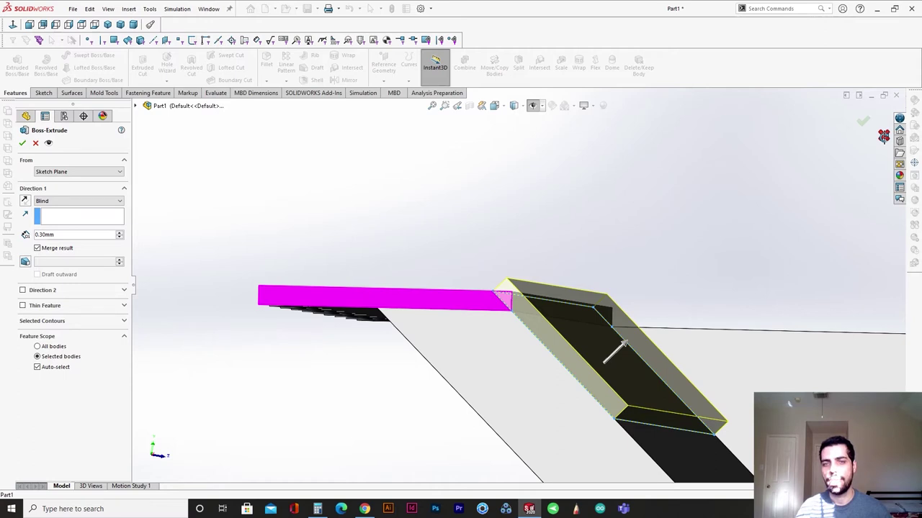
key("Escape")
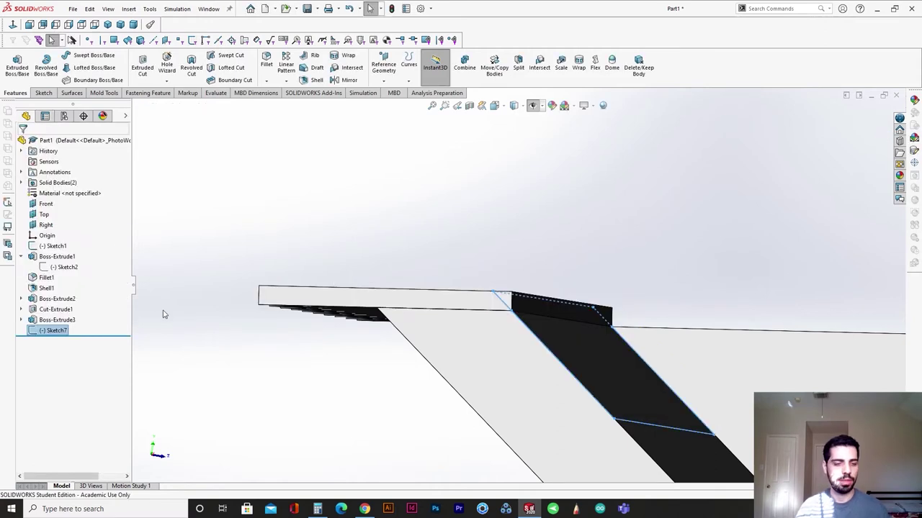
Edit the flange sketch to remove the short and long lines above the blade, keeping only the rectangle on the sloped face.
left_click(272, 347)
left_click(511, 311)
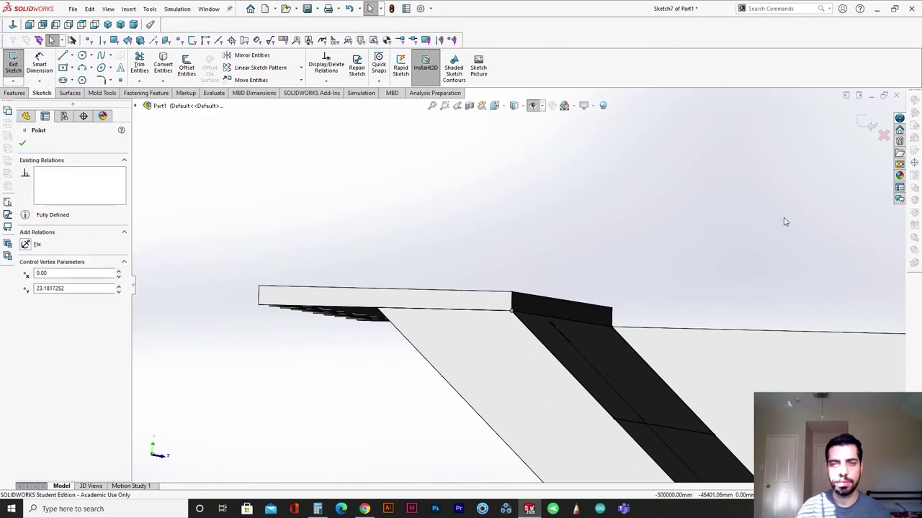
middle_click_drag(784, 220, 602, 335)
left_click(599, 324)
scroll(599, 339, "up", 2)
scroll(603, 302, "down", 1)
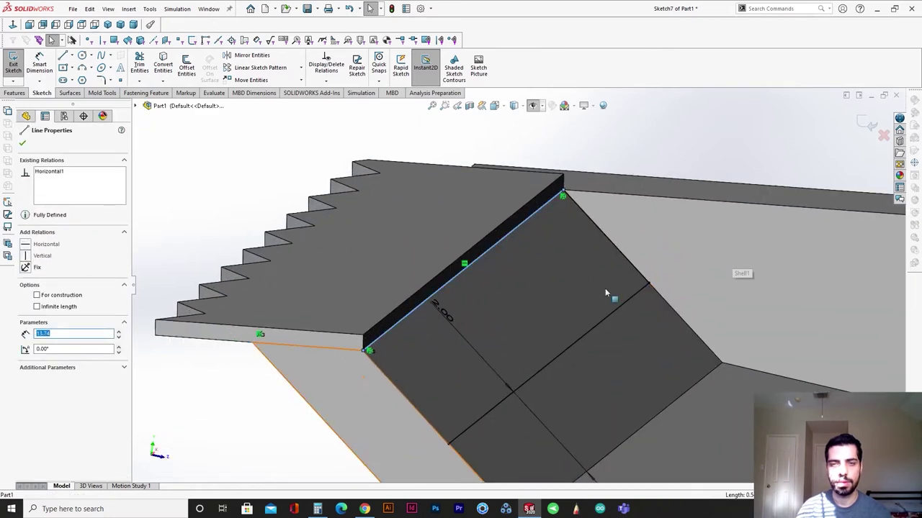
left_click(868, 124)
Extrude the rectangle on the sloped face 0.30 mm blind as the mounting flange.
left_click(49, 330)
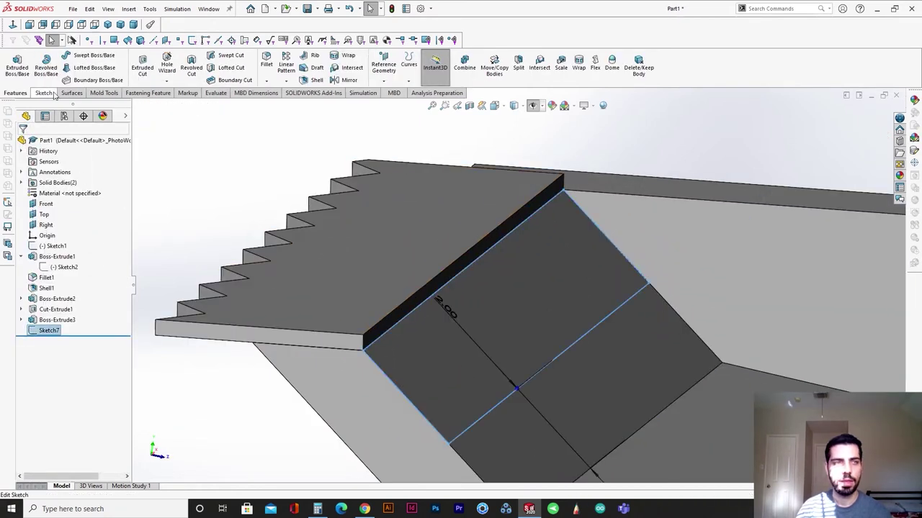
left_click(16, 64)
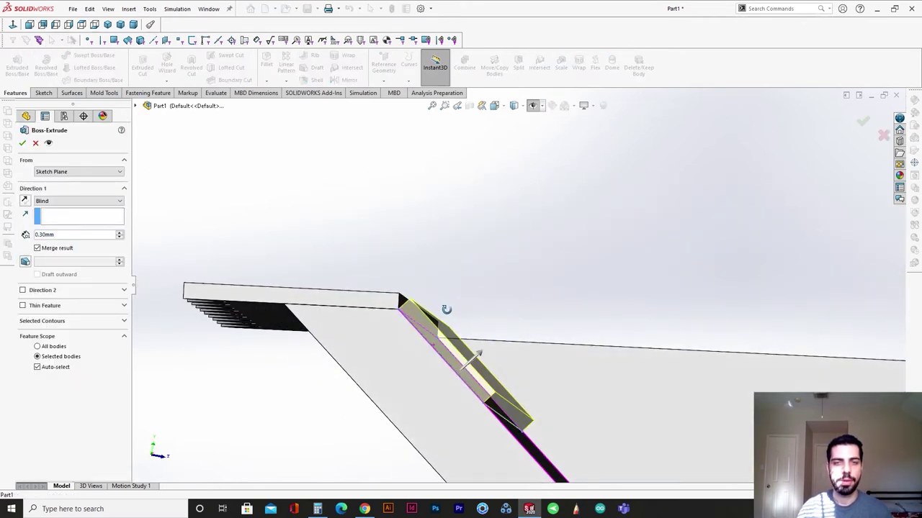
left_click(22, 143)
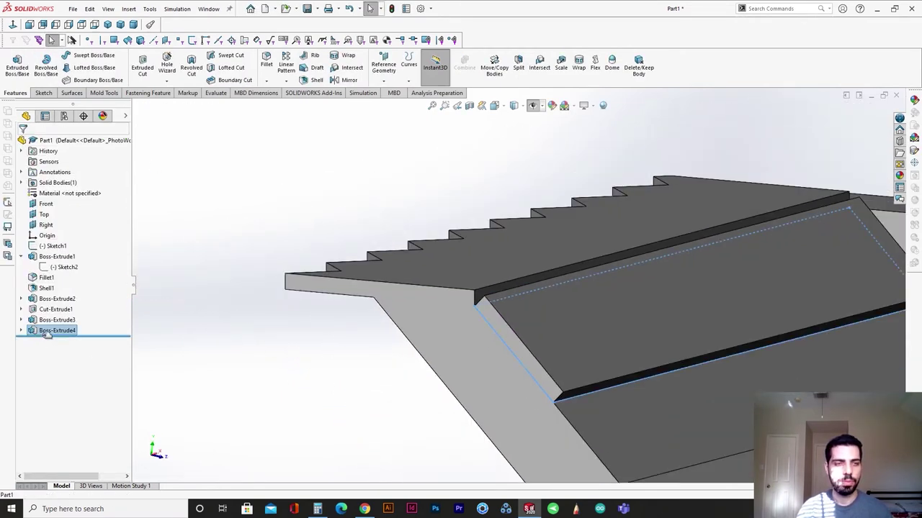
Edit the flange extrusion to turn off merging so it becomes a separate body.
left_click(47, 331)
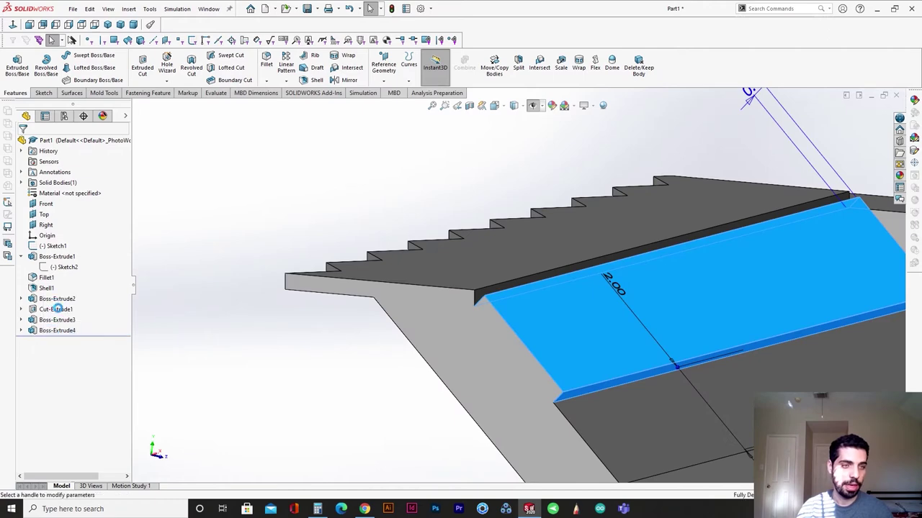
left_click(52, 321)
left_click(48, 249)
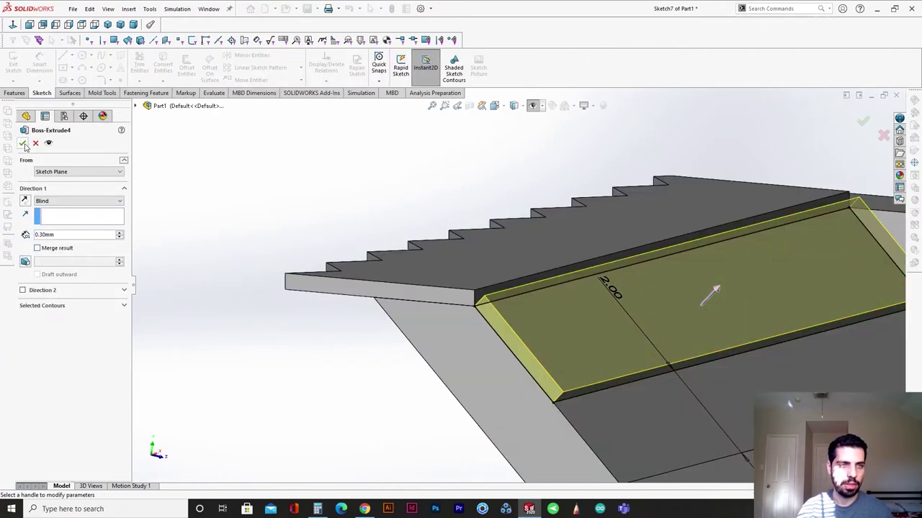
left_click(25, 145)
Create a lofted surface between the blade's upper rear edge and the flange's upper outer edge.
middle_click_drag(531, 284, 560, 266)
scroll(548, 302, "down", 3)
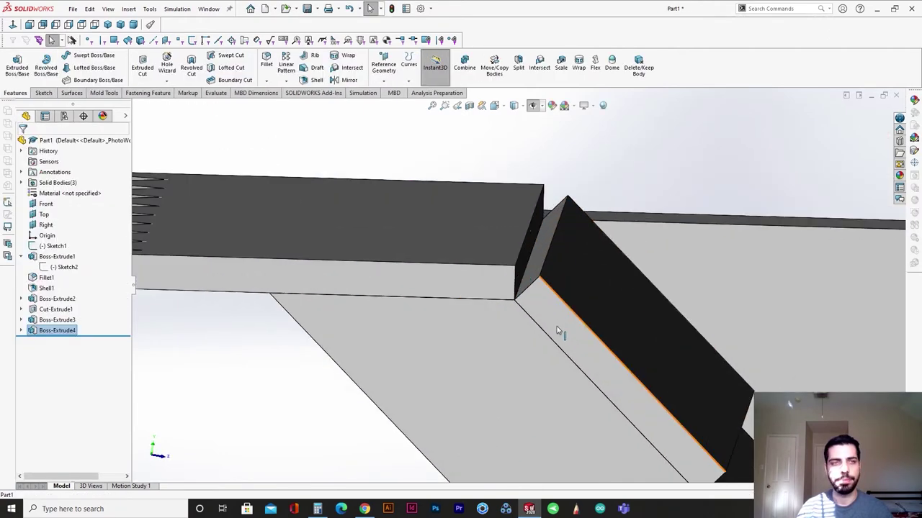
left_click(70, 95)
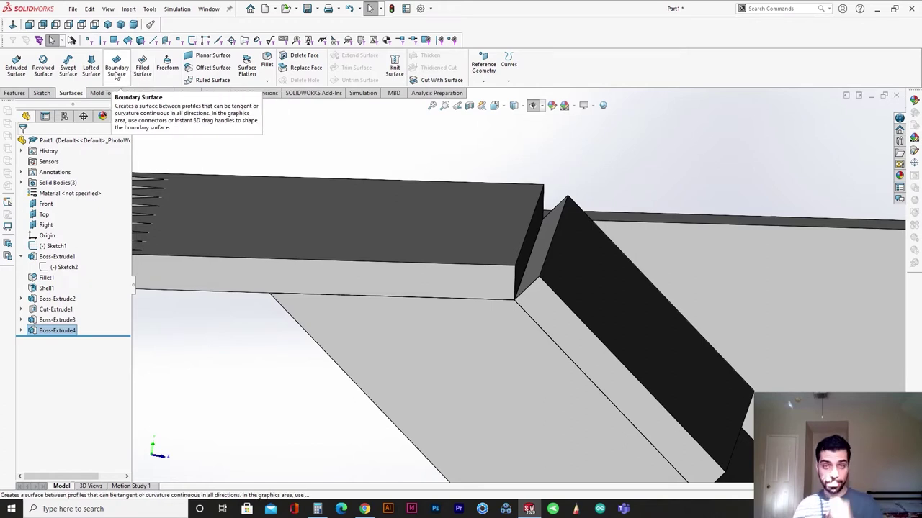
left_click(91, 66)
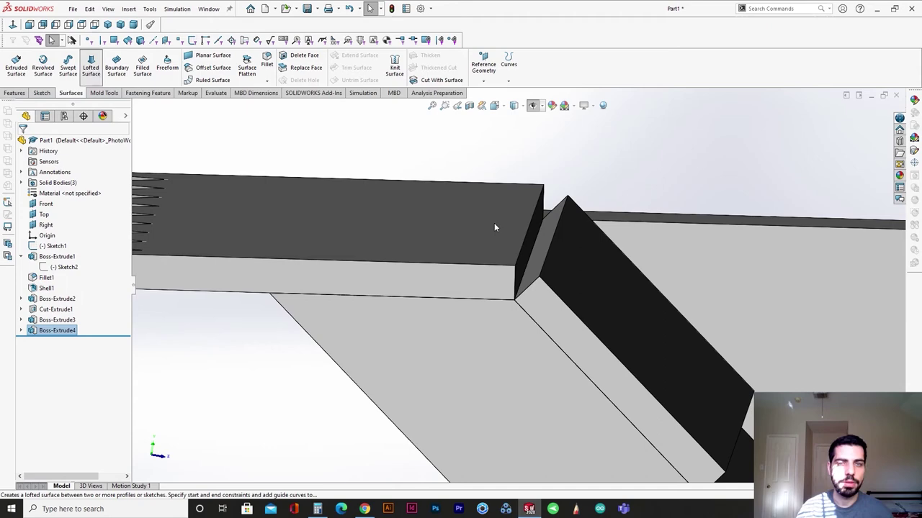
left_click(527, 237)
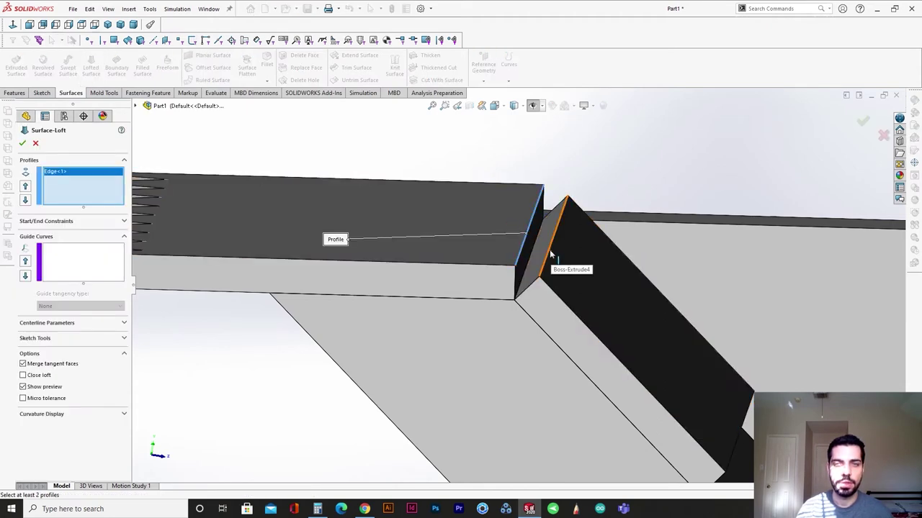
left_click(550, 252)
scroll(572, 262, "down", 3)
mouse_move(572, 263)
middle_mouse_down()
mouse_move(563, 241)
mouse_move(559, 257)
middle_mouse_up()
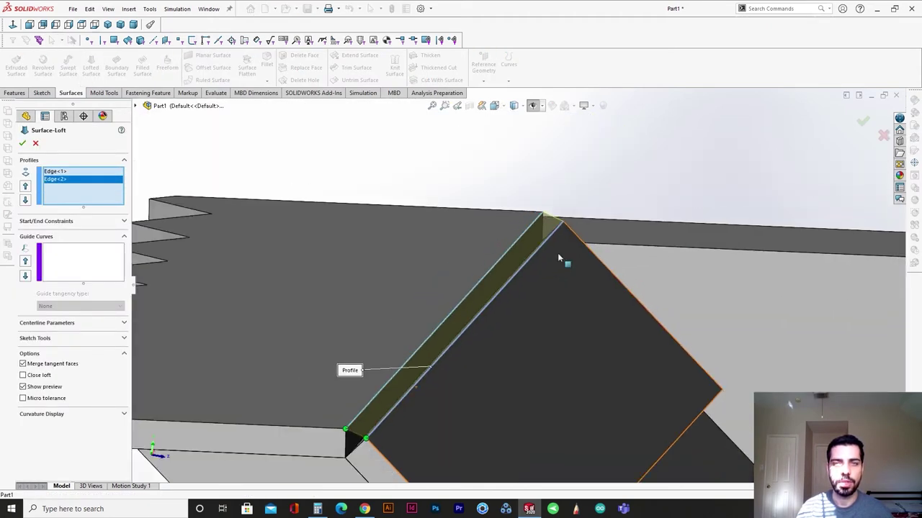
scroll(557, 257, "up", 3)
scroll(458, 368, "down", 5)
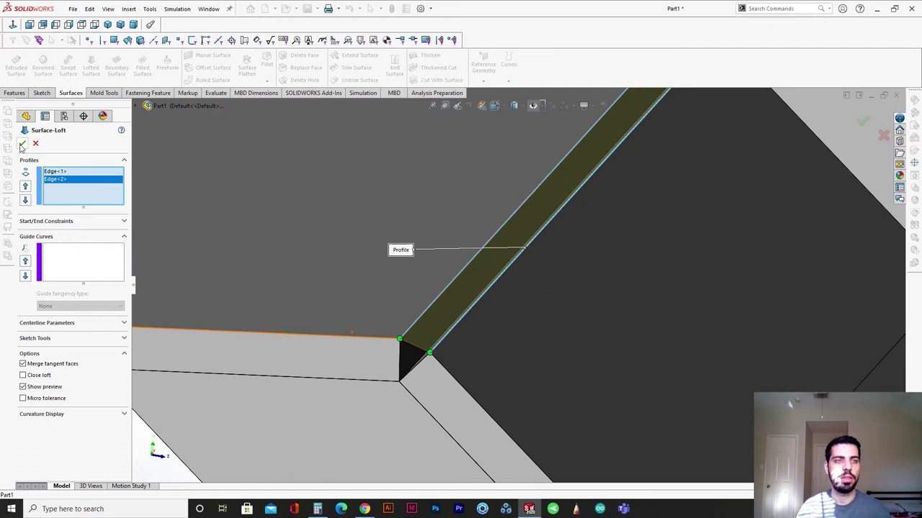
left_click(23, 144)
Set up a Thicken of the lofted surface to both sides and open its thickness value for editing.
middle_click_drag(422, 319, 456, 299)
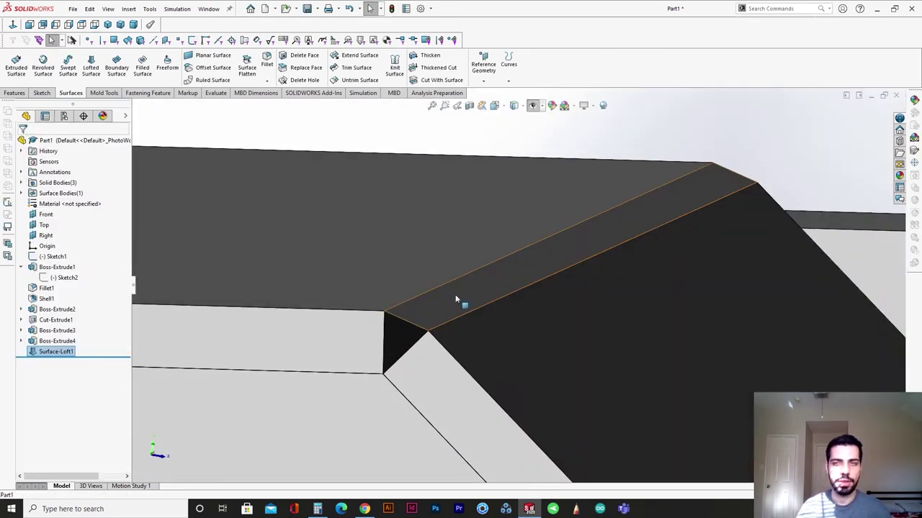
left_click(455, 298)
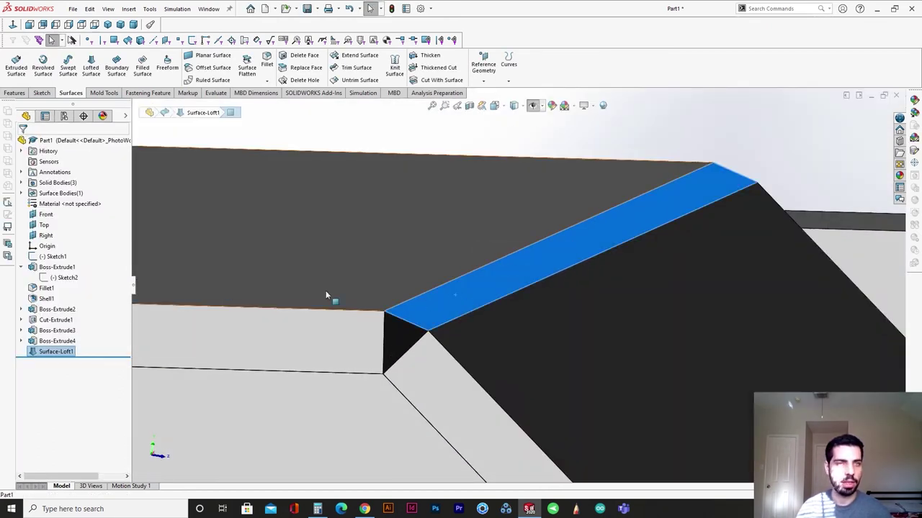
left_click(430, 55)
scroll(430, 313, "down", 3)
scroll(443, 307, "up", 5)
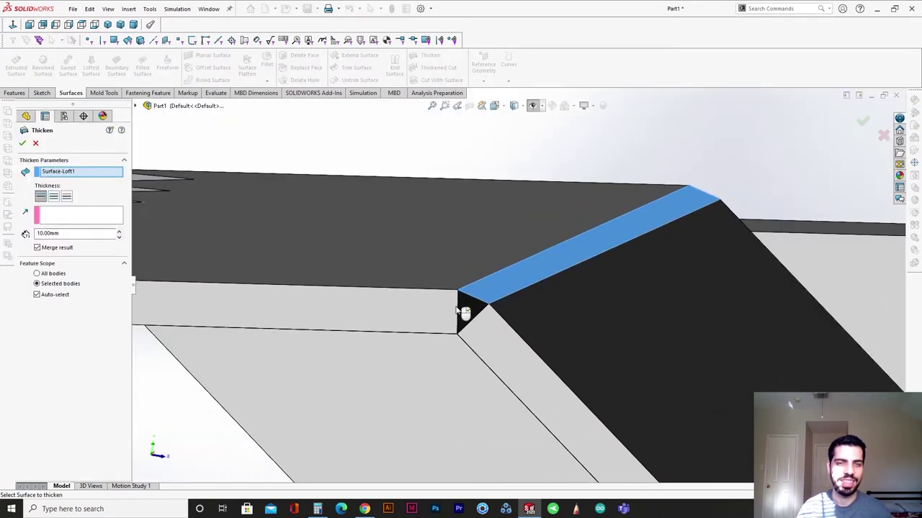
scroll(461, 311, "up", 1)
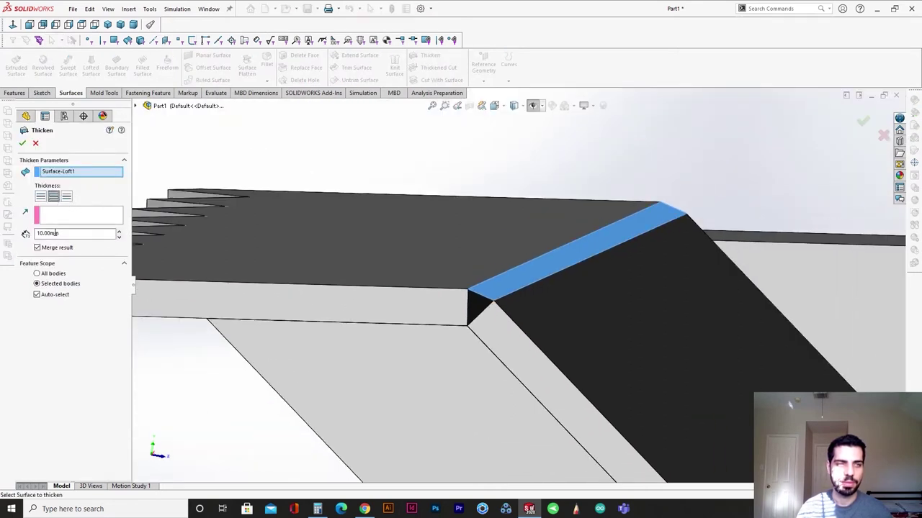
scroll(451, 281, "down", 3)
scroll(473, 290, "up", 7)
middle_click_drag(453, 282, 447, 307)
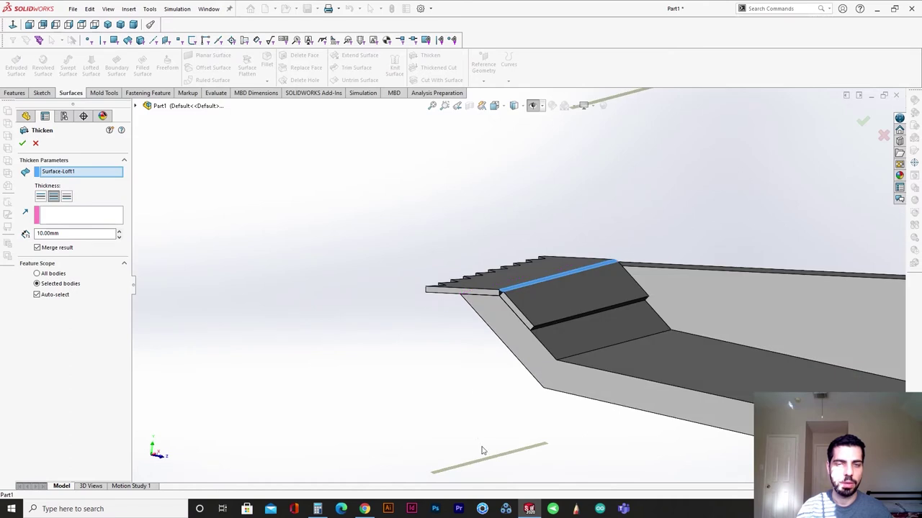
double_click(60, 234)
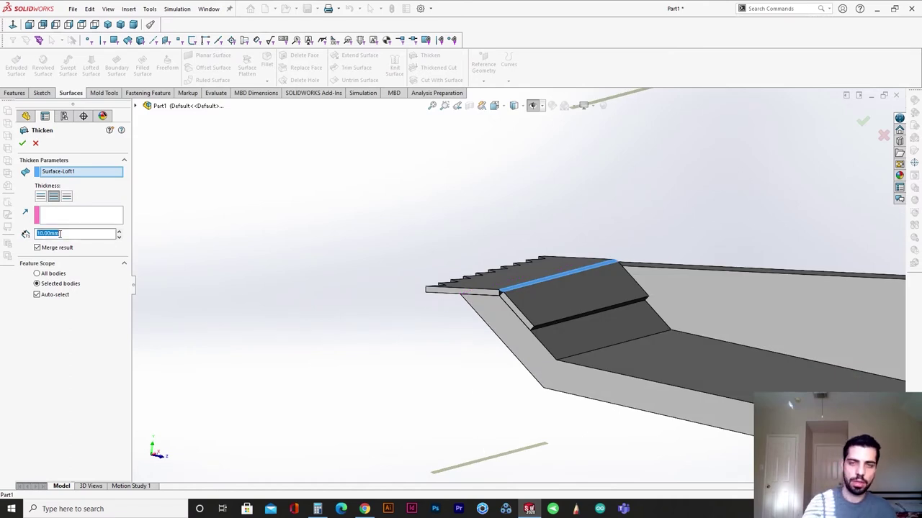
Measure the length of the blade's short vertical edge beside the gap to the flange.
scroll(617, 308, "down", 10)
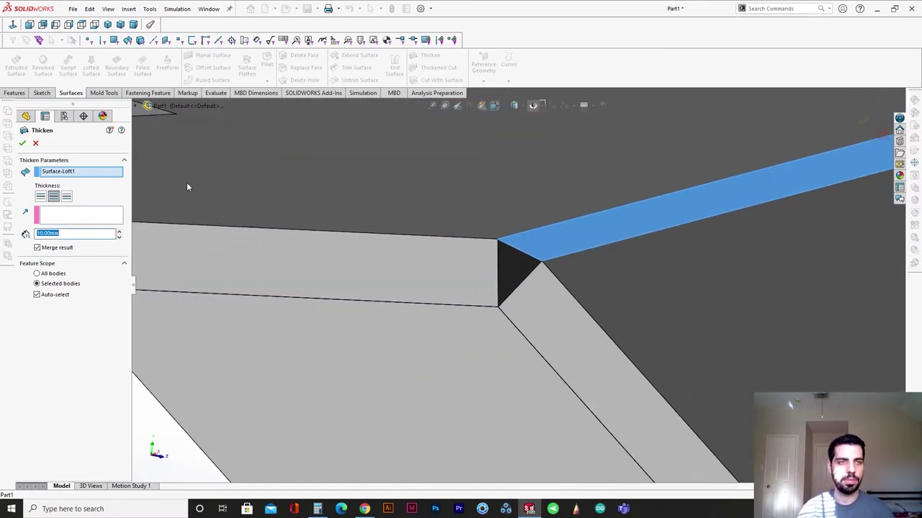
left_click(215, 93)
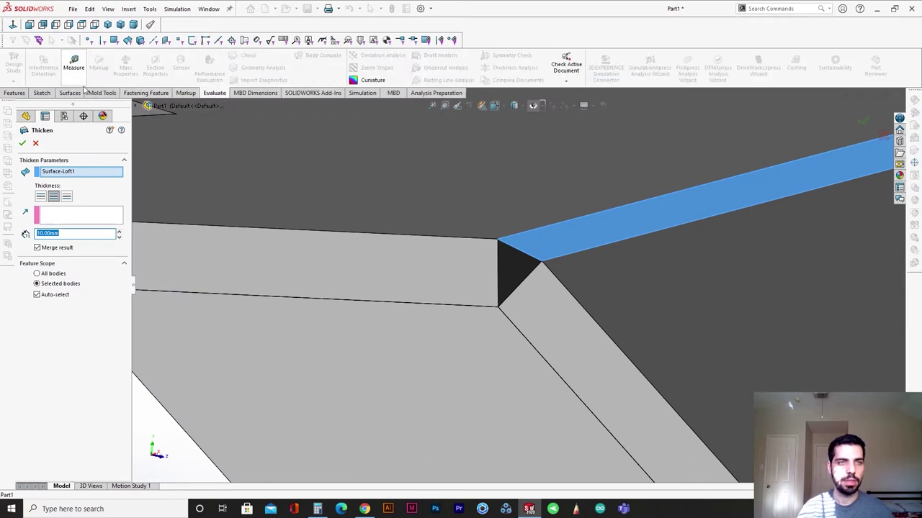
left_click(74, 63)
left_click(499, 274)
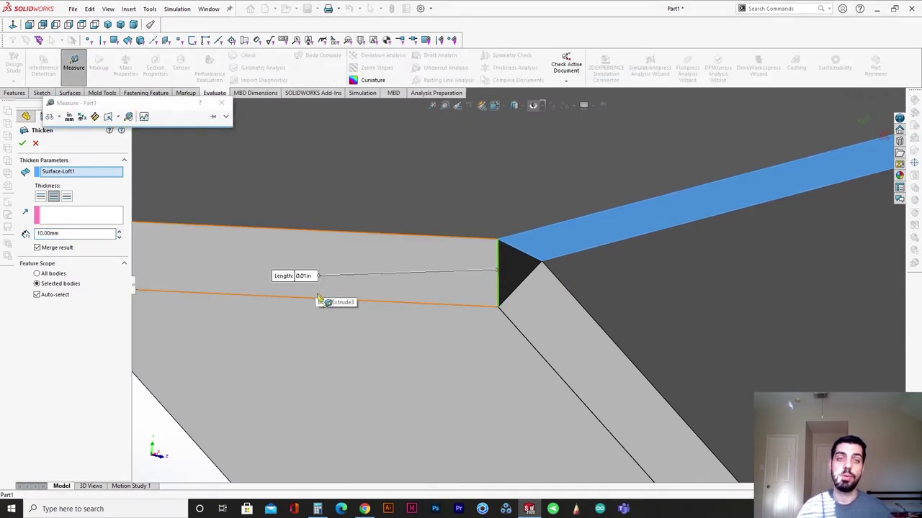
Close the edge measurement and set the Thicken to .01 in on the first side of the lofted surface only.
left_click(221, 105)
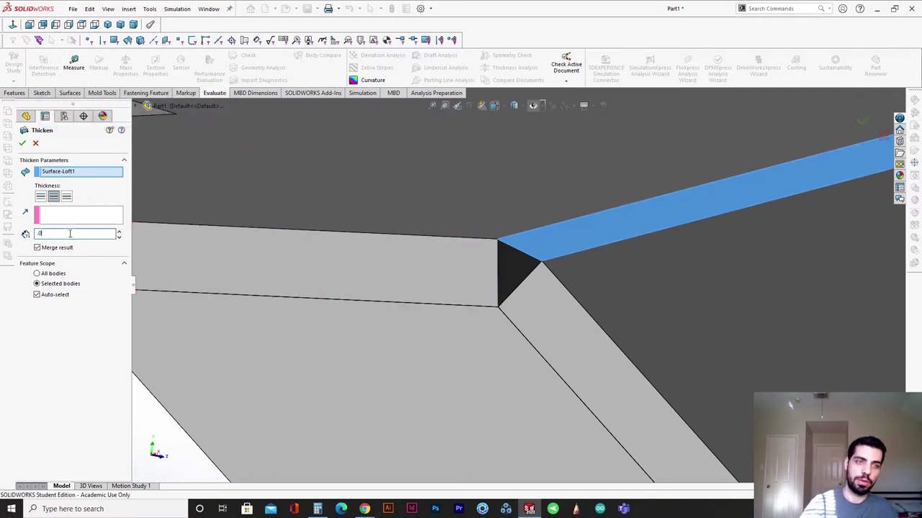
type(".01in")
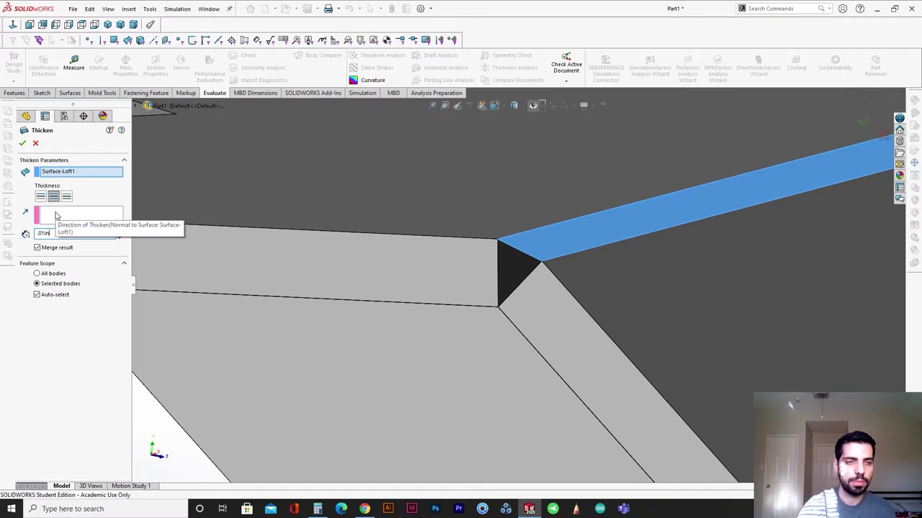
key("Return")
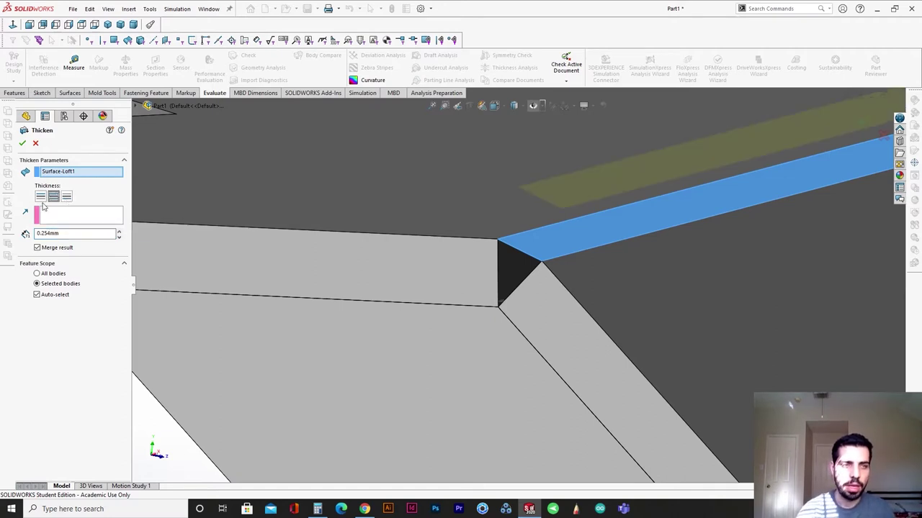
left_click(42, 201)
scroll(522, 308, "down", 6)
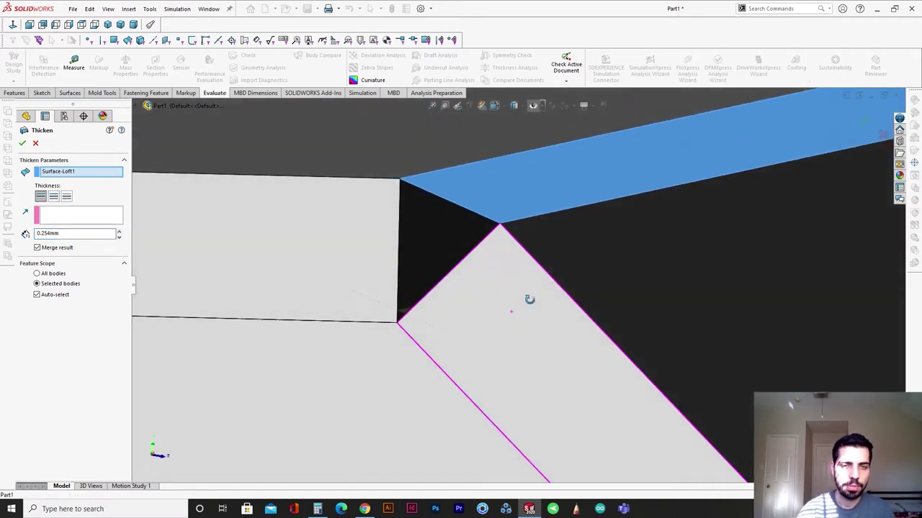
Fine-tune the Thicken distance to 0.2775 mm to match the inner corner where the blade and flange meet.
left_click_drag(38, 234, 79, 234)
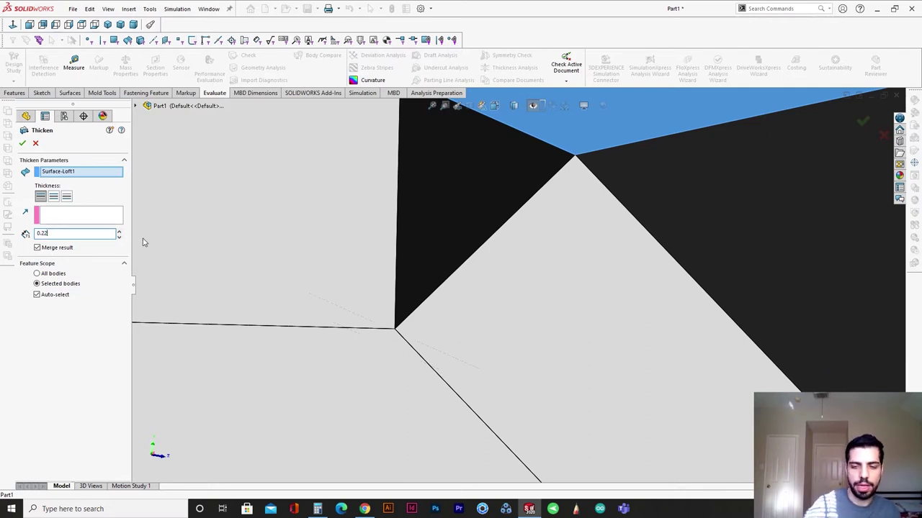
type("7mm")
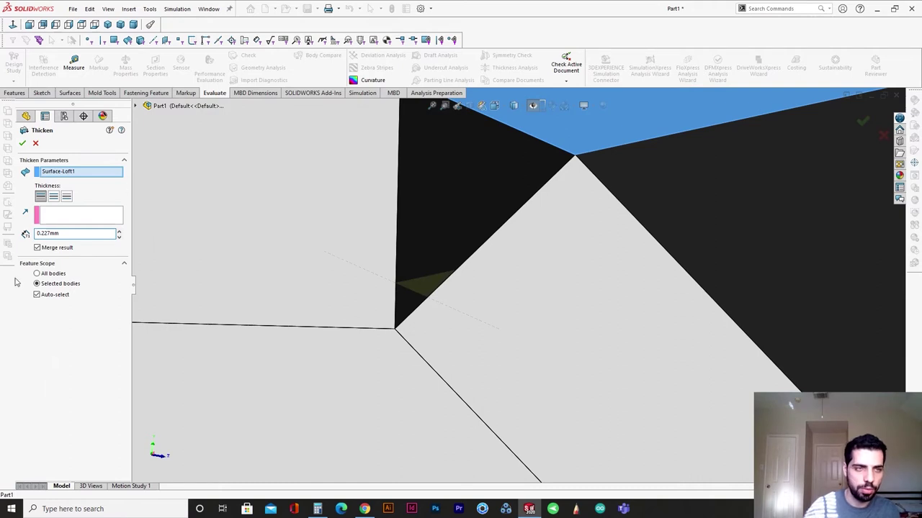
type("7")
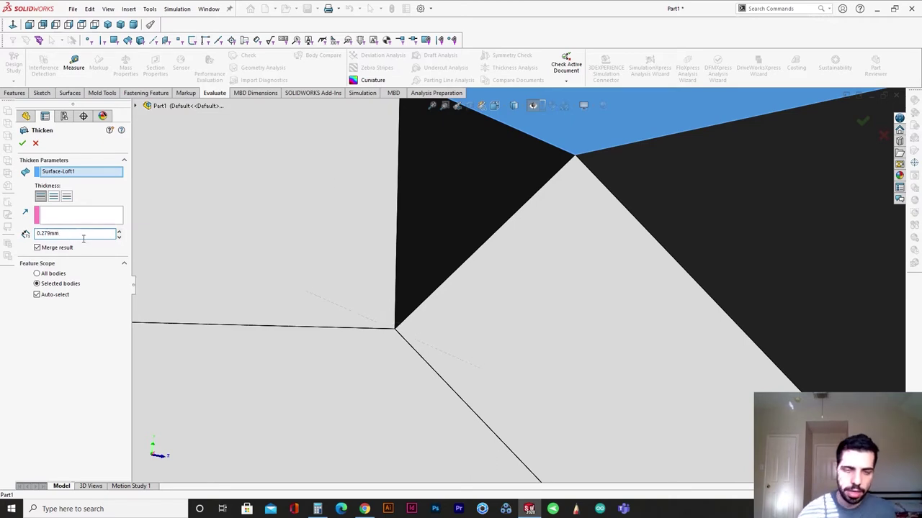
middle_click_drag(404, 320, 440, 311)
left_click_drag(46, 235, 62, 237)
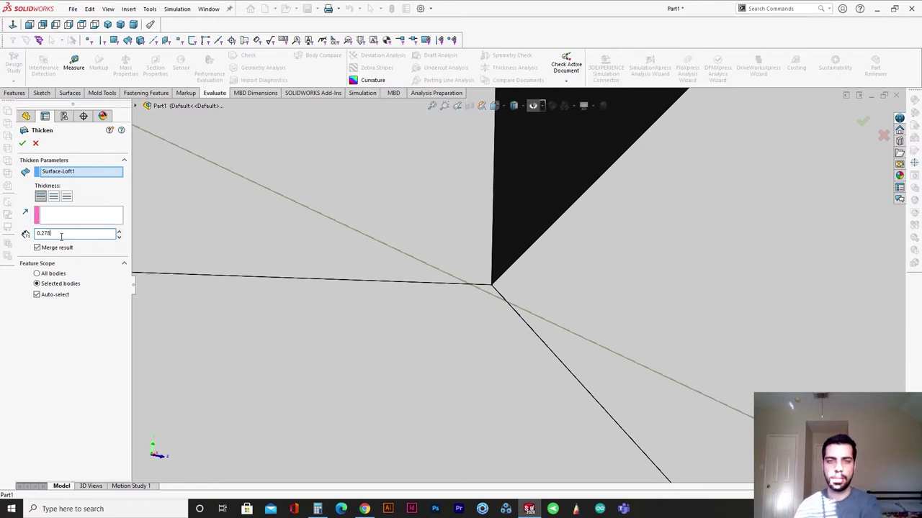
key("Return")
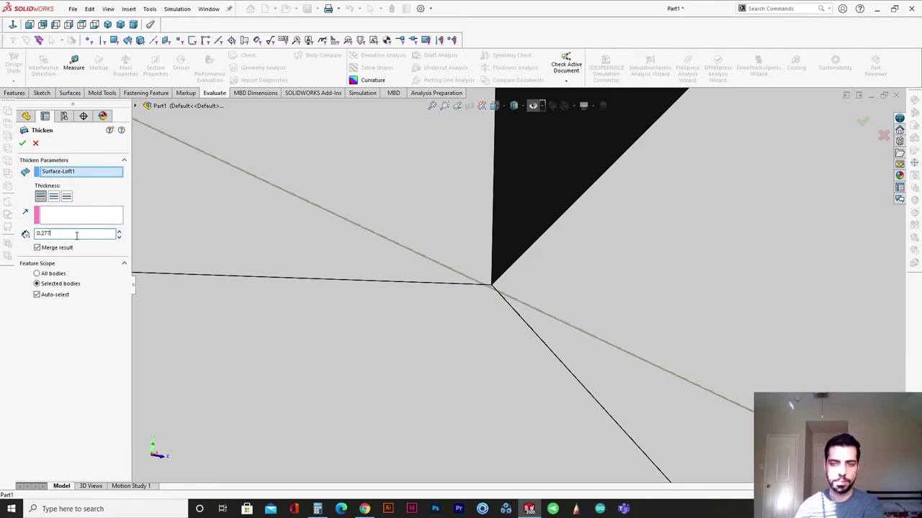
key("Return")
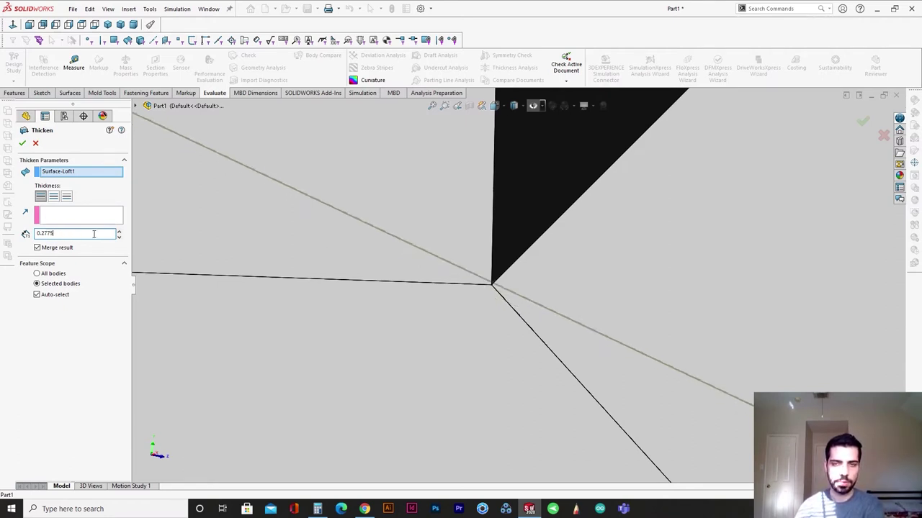
key("Return")
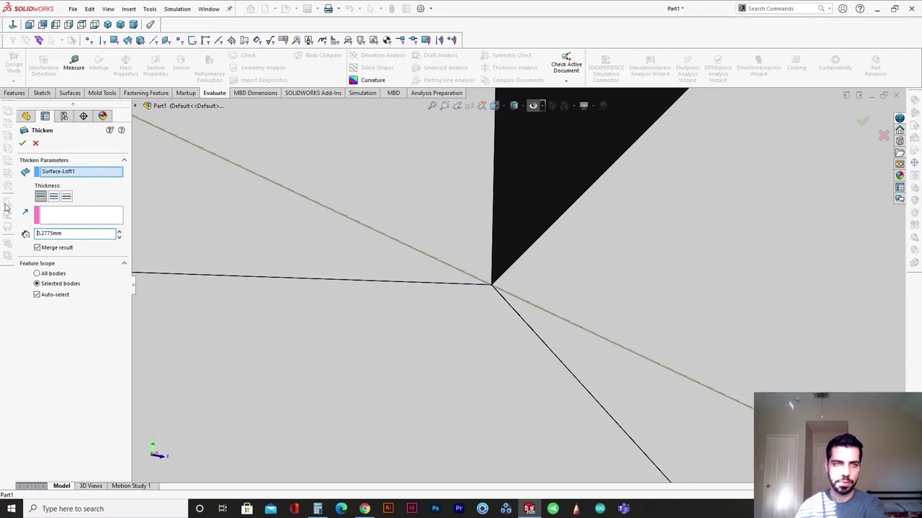
Turn off automatic body selection, choose the blade and flange bodies for merging, and accept the Thicken.
left_click(62, 298)
left_click(456, 216)
left_click(670, 309)
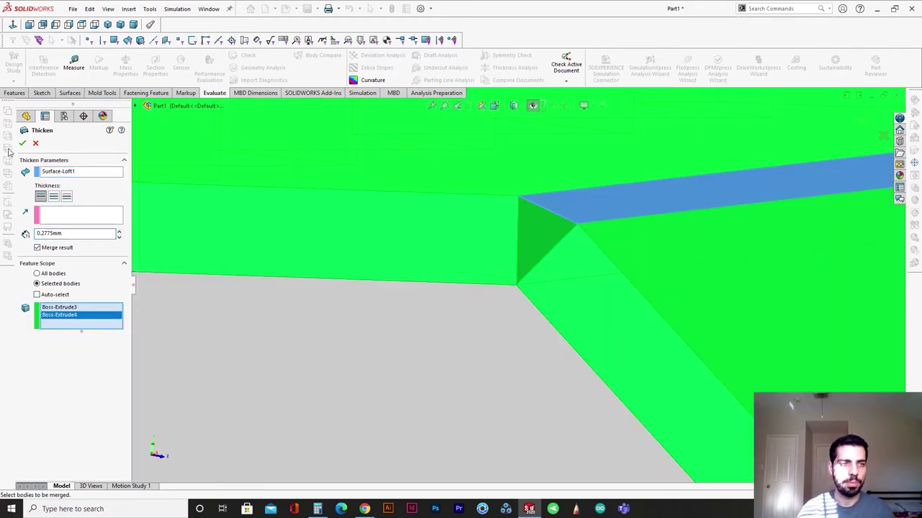
left_click(22, 143)
Start a new sketch on the exposed sloped face of the flange.
scroll(523, 295, "up", 7)
middle_click_drag(524, 297, 456, 385)
scroll(631, 235, "down", 4)
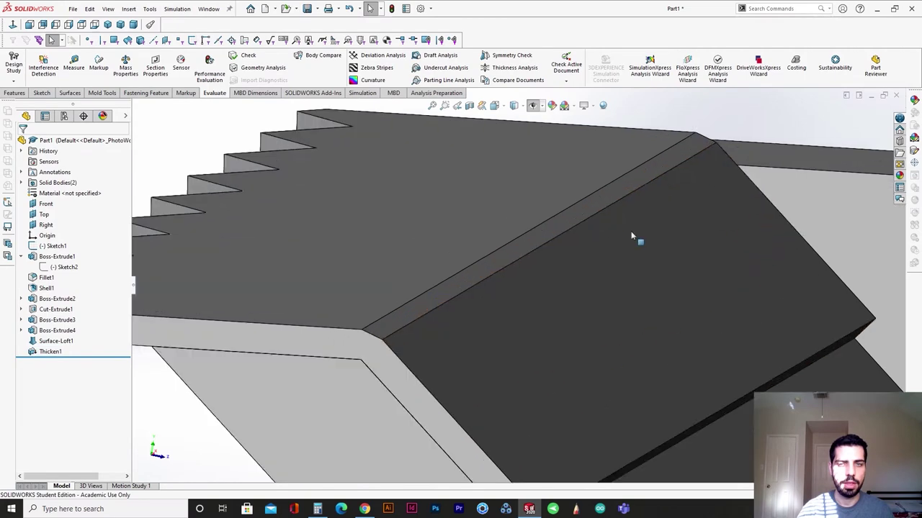
middle_click_drag(631, 236, 611, 264)
scroll(611, 264, "up", 5)
middle_click_drag(566, 290, 488, 336)
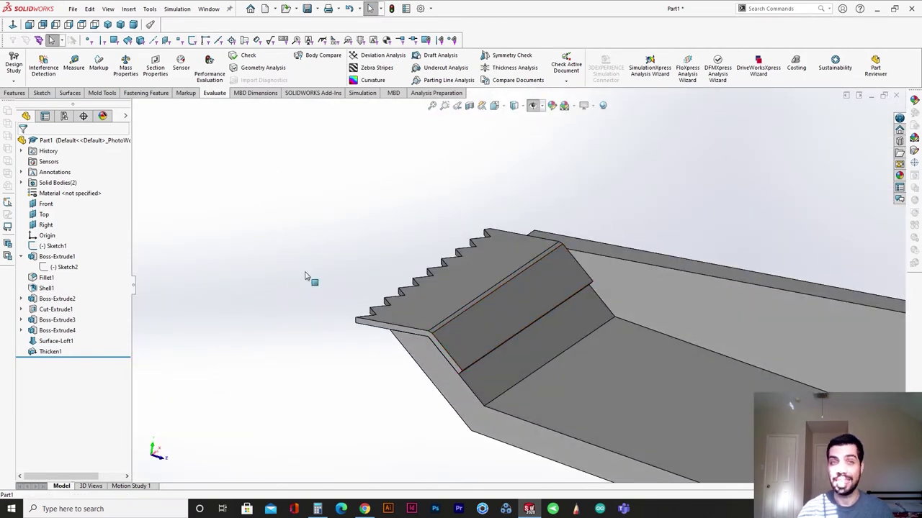
left_click(14, 94)
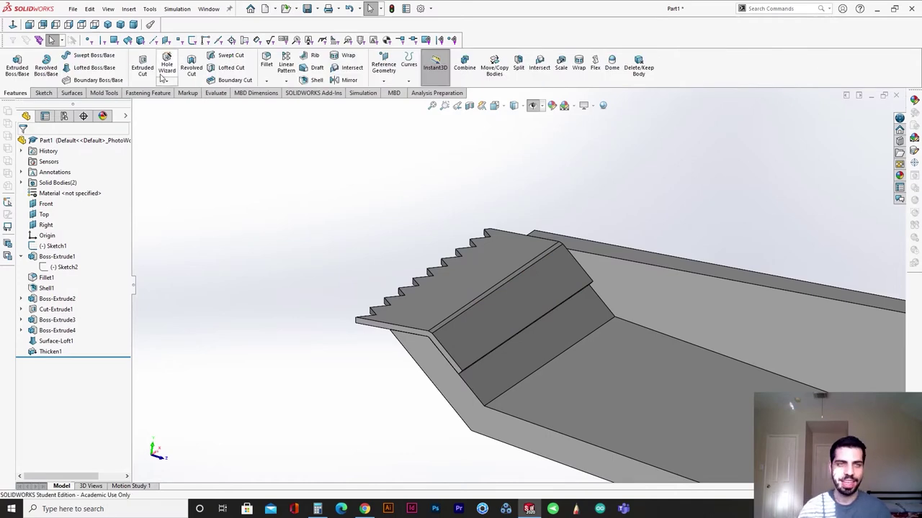
left_click(514, 332)
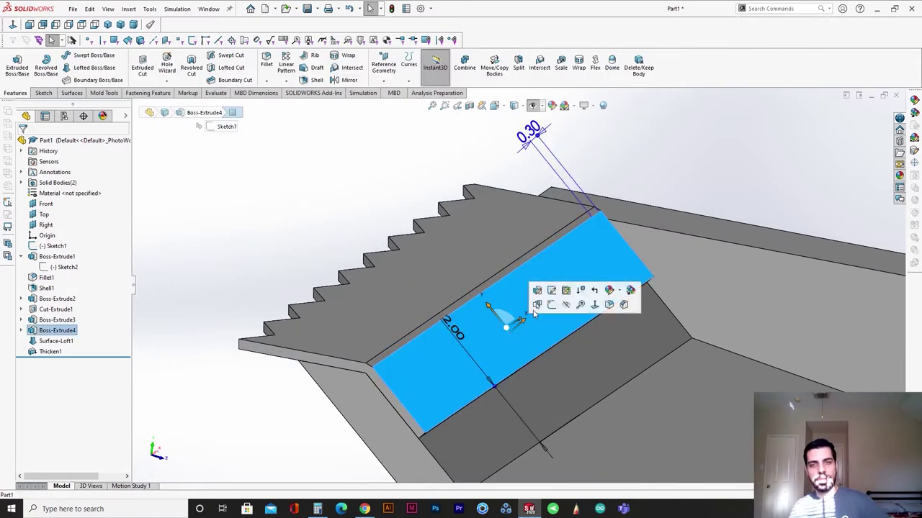
left_click(550, 306)
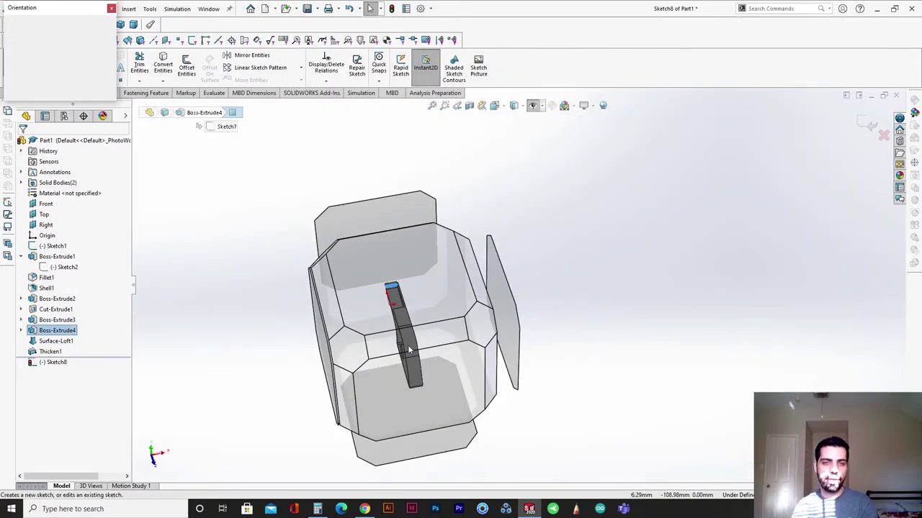
scroll(544, 173, "down", 6)
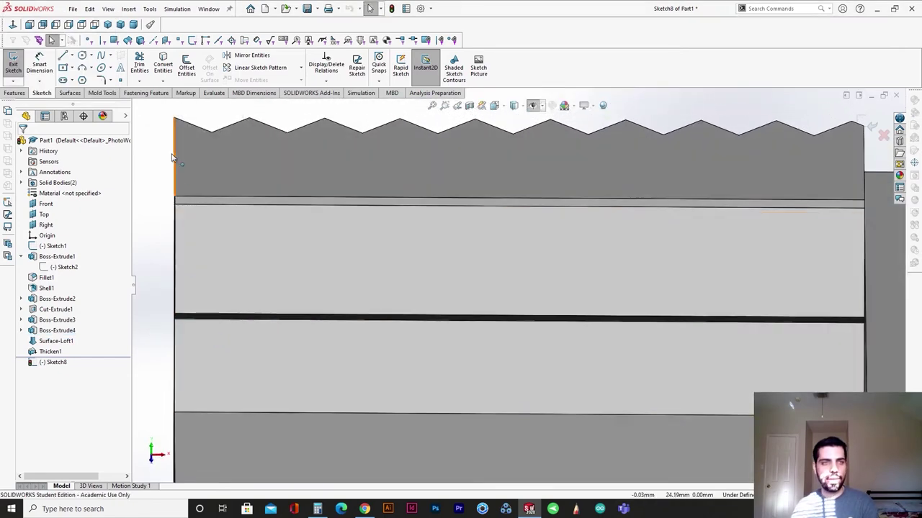
left_click(80, 55)
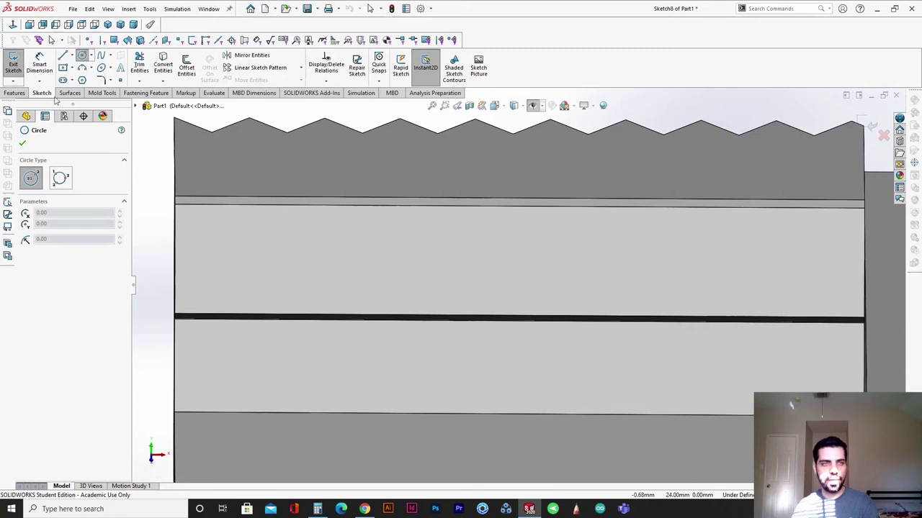
middle_click_drag(265, 288, 219, 290)
key("Escape")
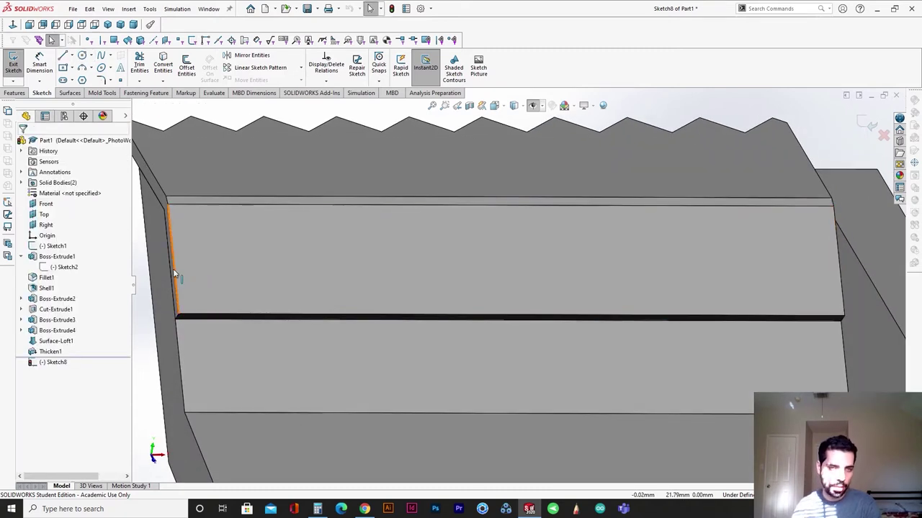
left_click(175, 273)
left_click(139, 65)
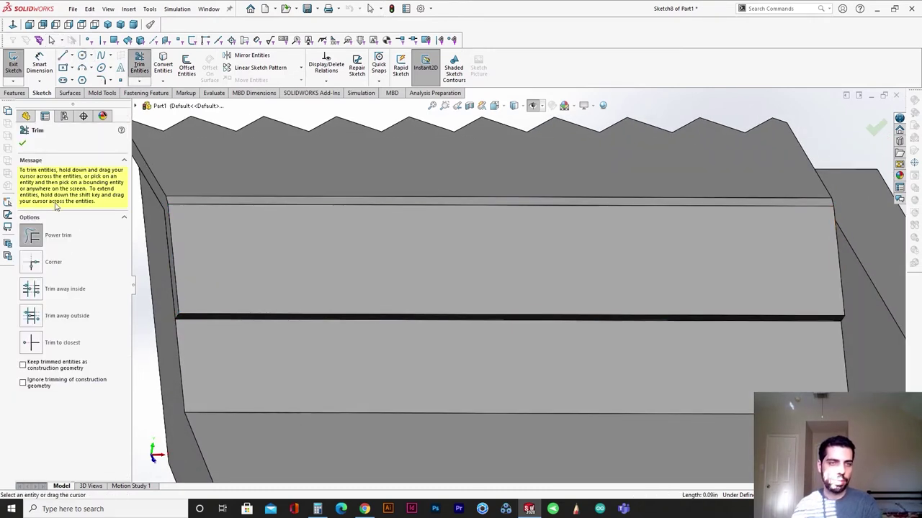
left_click(24, 144)
Offset the short side edge of the flange face by 0 mm to create a reference line in the sketch.
left_click(186, 64)
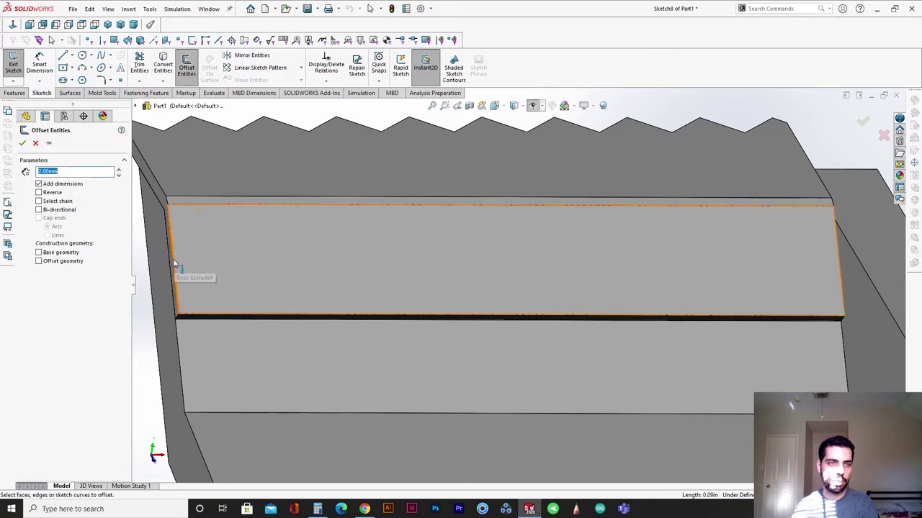
left_click(173, 262)
type("0")
key("Return")
key("Return")
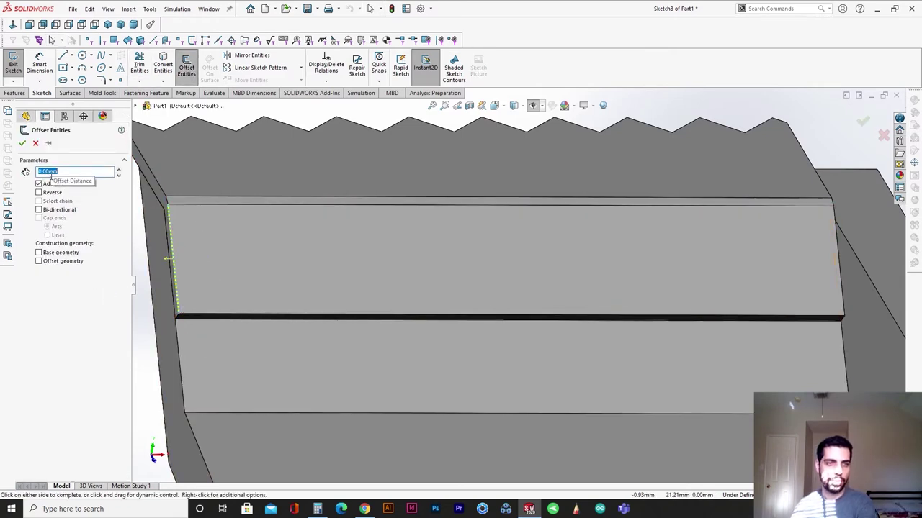
Draw a horizontal reference line about 5 mm long from the midpoint of the offset edge across the flange face.
left_click(64, 56)
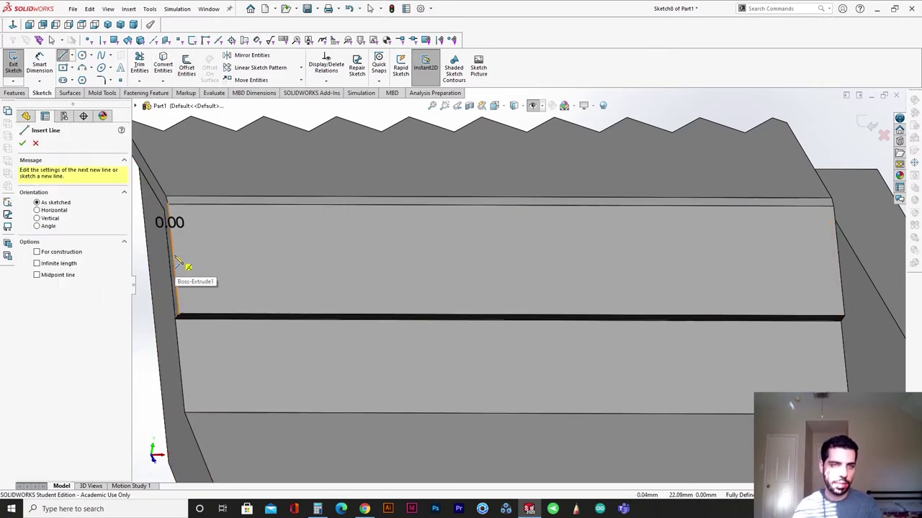
left_click(174, 259)
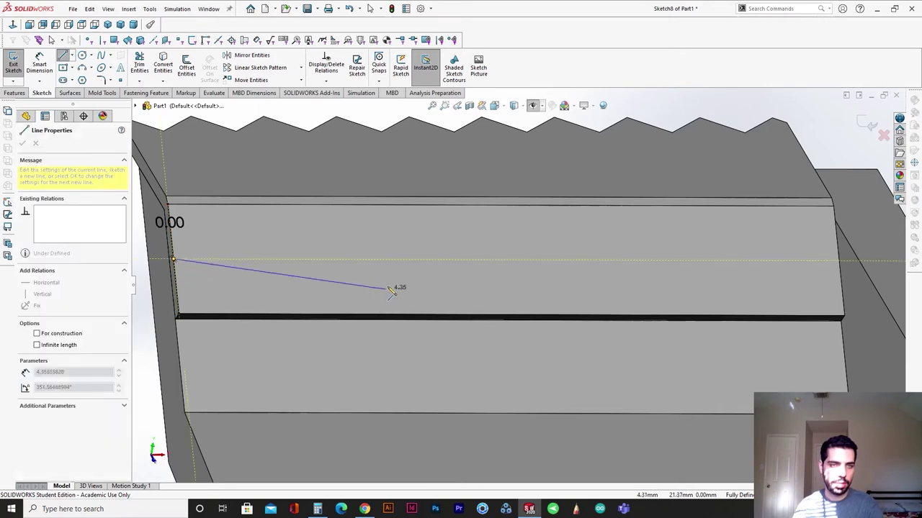
left_click(416, 260)
key("Escape")
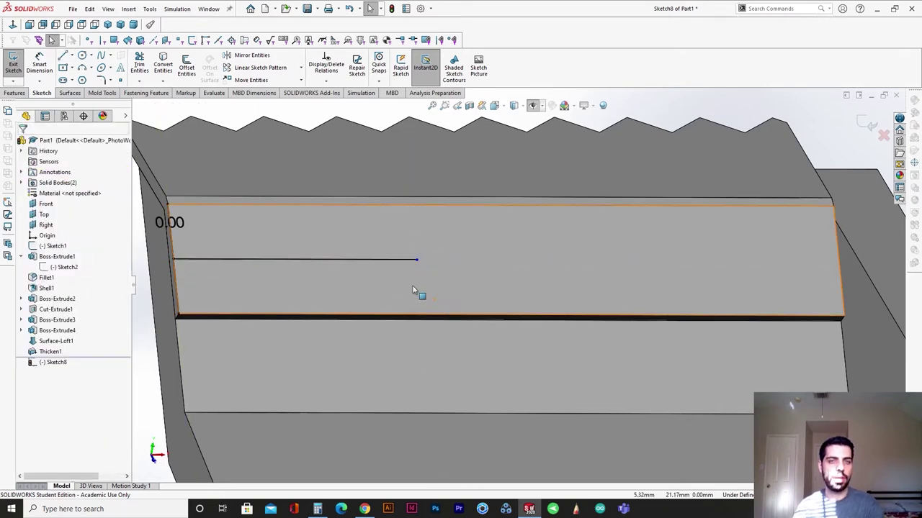
left_click(308, 260)
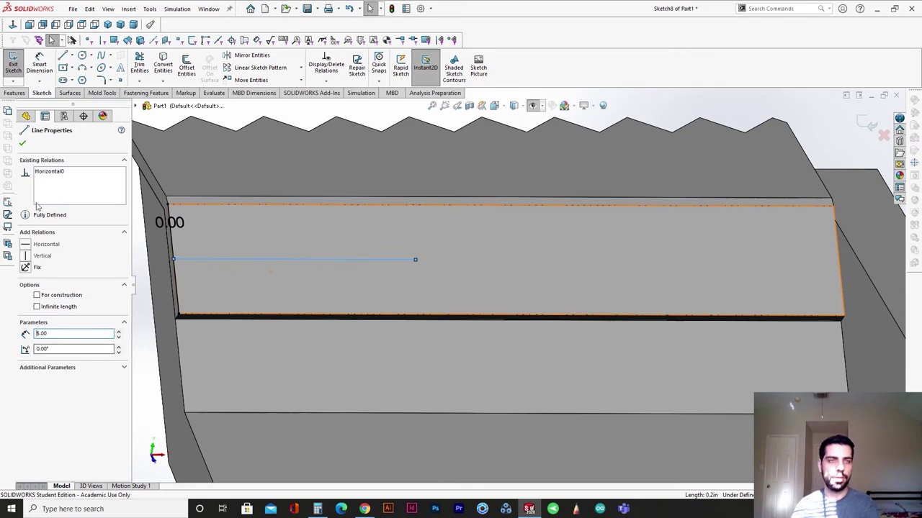
Draw a circle centred on the free end of the horizontal line and set its radius to 0.75 mm.
left_click(82, 56)
left_click(416, 259)
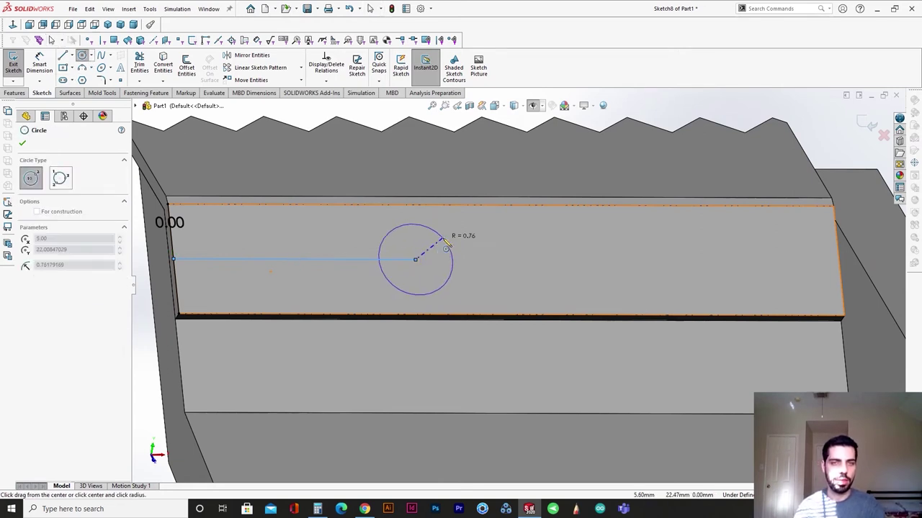
left_click(446, 246)
left_click_drag(64, 389, 44, 395)
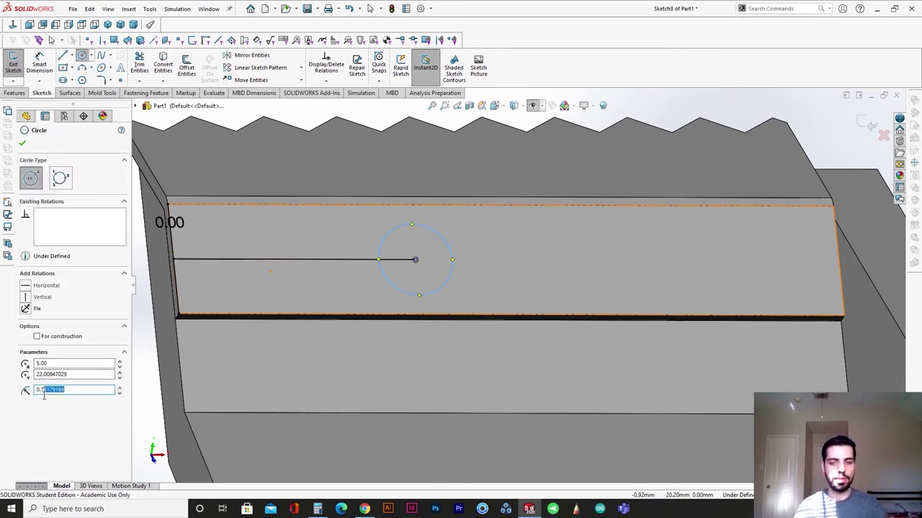
type("5")
scroll(288, 378, "up", 3)
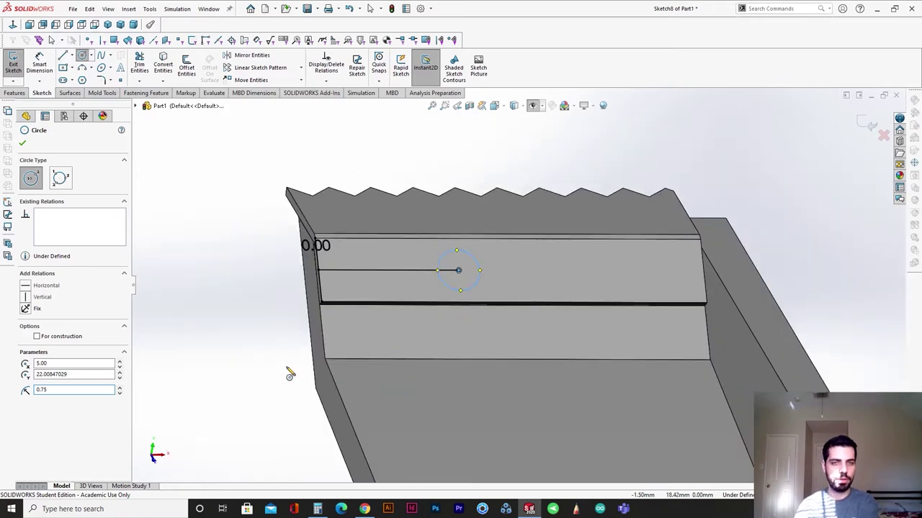
left_click(21, 144)
Delete the horizontal line and the offset edge line with its dimension, keeping only the circle, and exit the sketch.
mouse_move(303, 317)
middle_mouse_down()
mouse_move(326, 332)
mouse_move(331, 299)
middle_mouse_up()
left_click(340, 267)
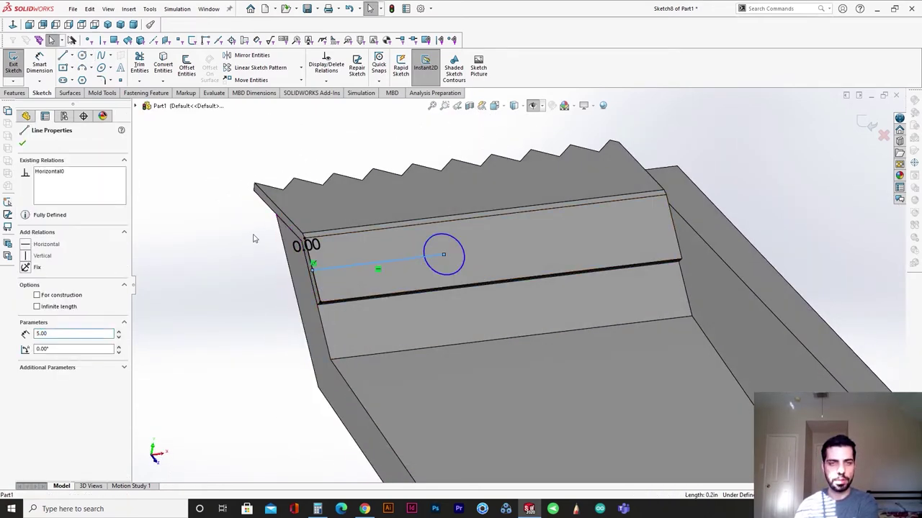
left_click_drag(252, 234, 333, 364)
key("Delete")
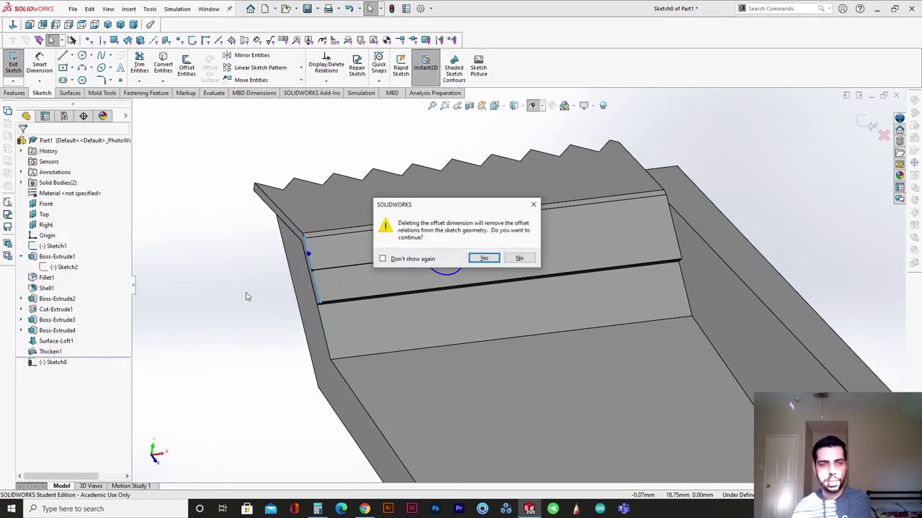
left_click(484, 262)
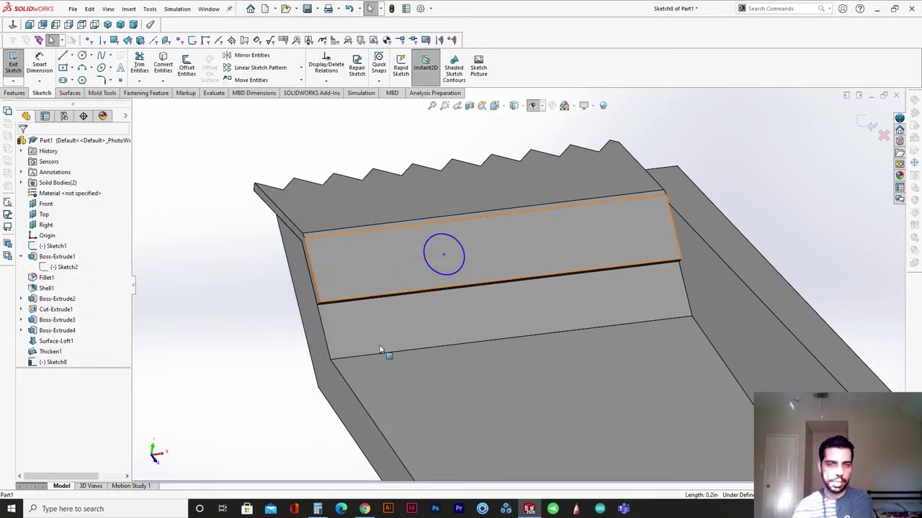
middle_click_drag(385, 352, 823, 207)
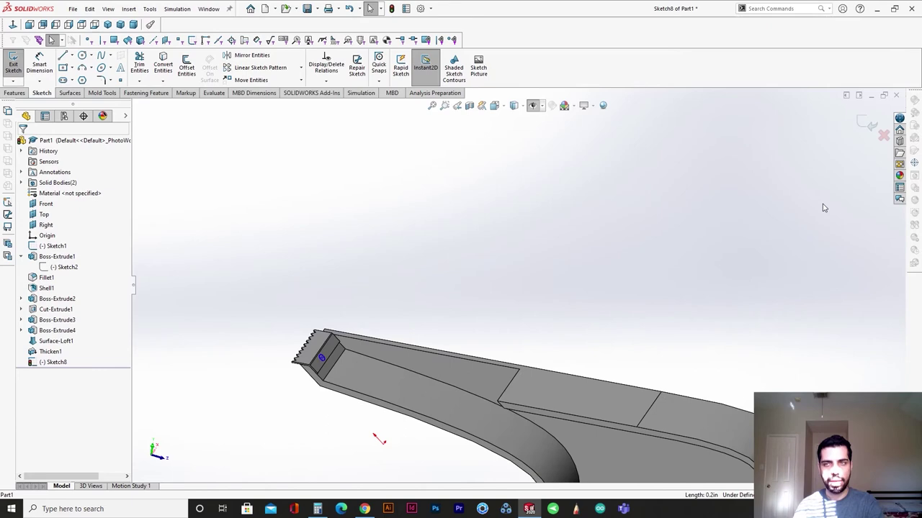
left_click(866, 126)
scroll(342, 354, "down", 8)
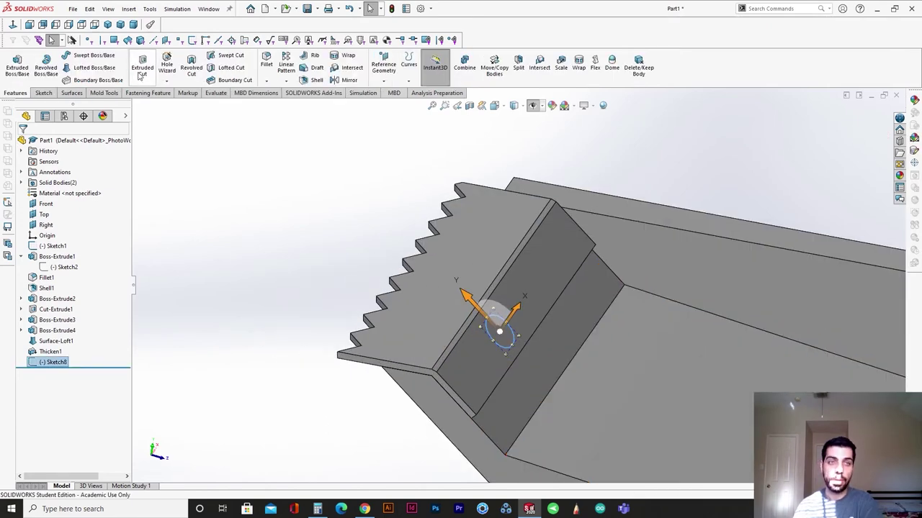
Start a blind extruded cut of the circle into the flange, pulling the depth to about 1.3 mm.
left_click(141, 68)
middle_click_drag(530, 342, 543, 277)
left_click(464, 280)
left_click(465, 281)
left_click(464, 281)
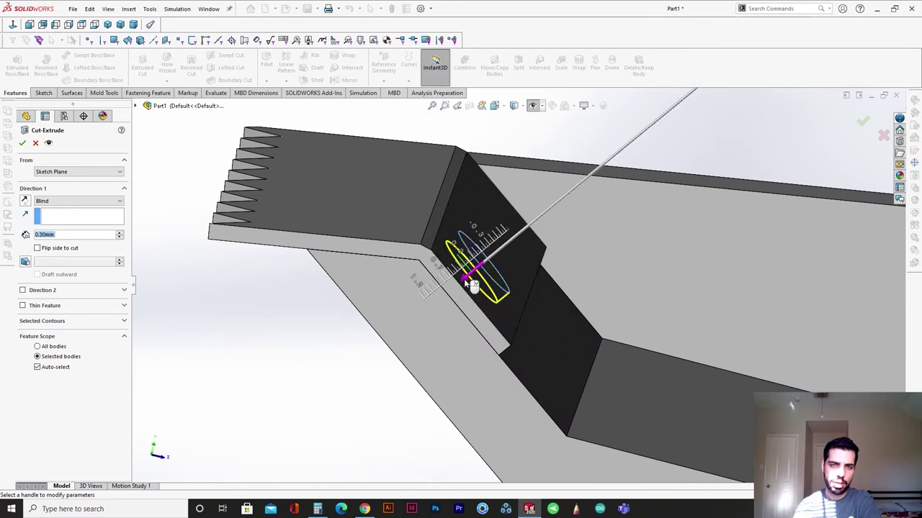
scroll(490, 294, "up", 6)
mouse_move(522, 283)
middle_mouse_down()
mouse_move(537, 259)
mouse_move(513, 284)
middle_mouse_up()
scroll(511, 285, "down", 4)
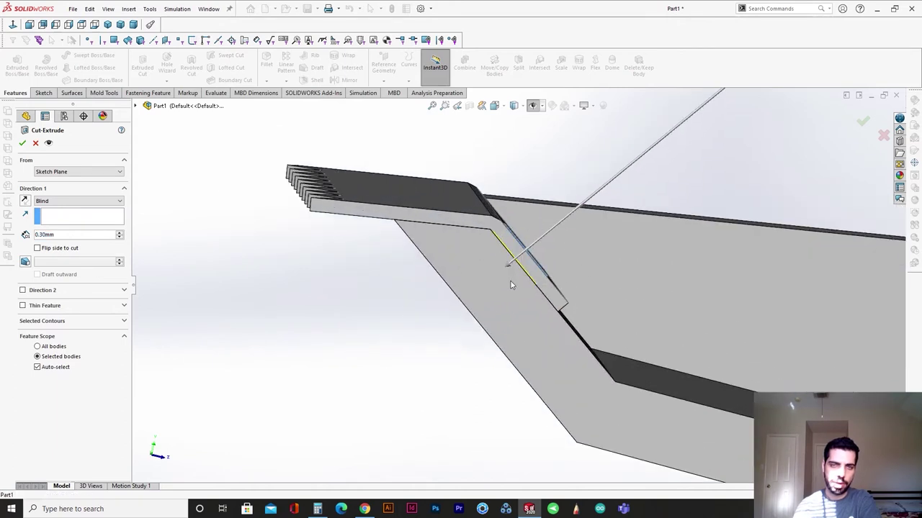
left_click_drag(506, 268, 533, 307)
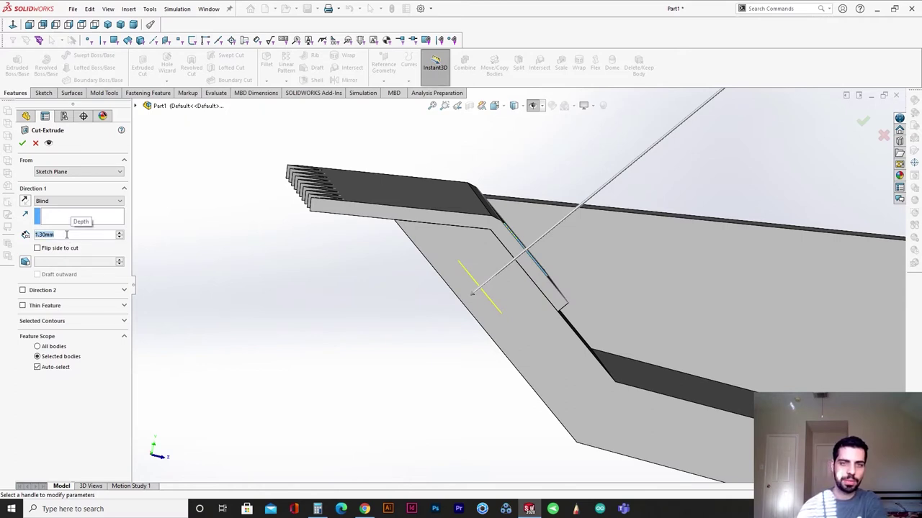
Try cut depths of 0.5 mm and 0.75 mm, settle on 1 mm, and complete the hole in the flange.
type("0.5")
key("Return")
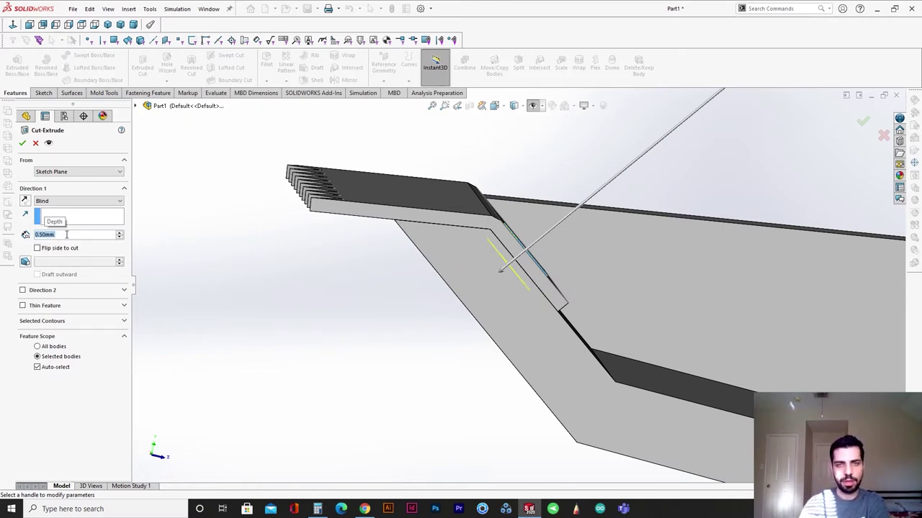
type("0.75")
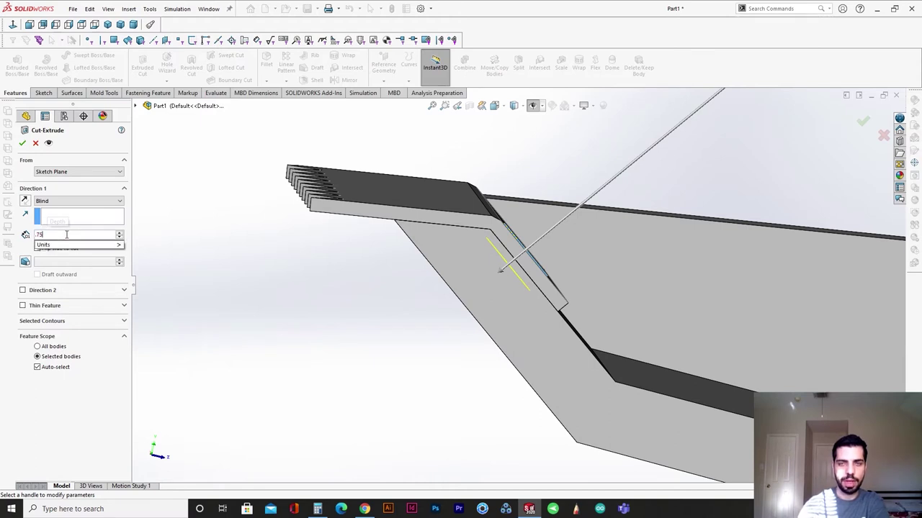
key("Return")
type("0")
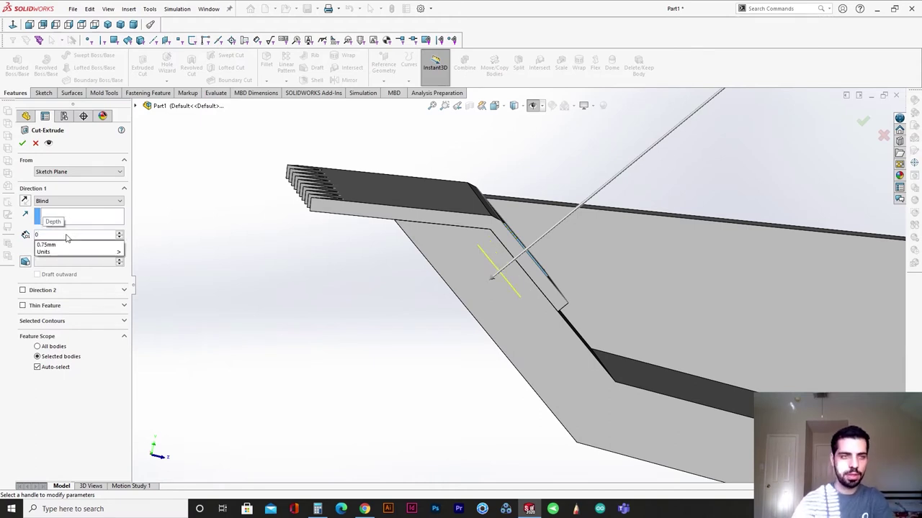
key("Return")
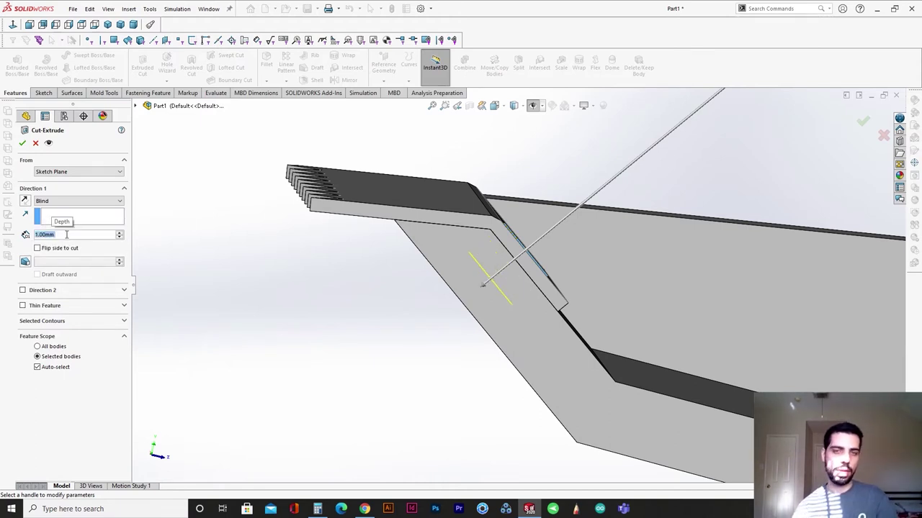
middle_click_drag(405, 357, 604, 278)
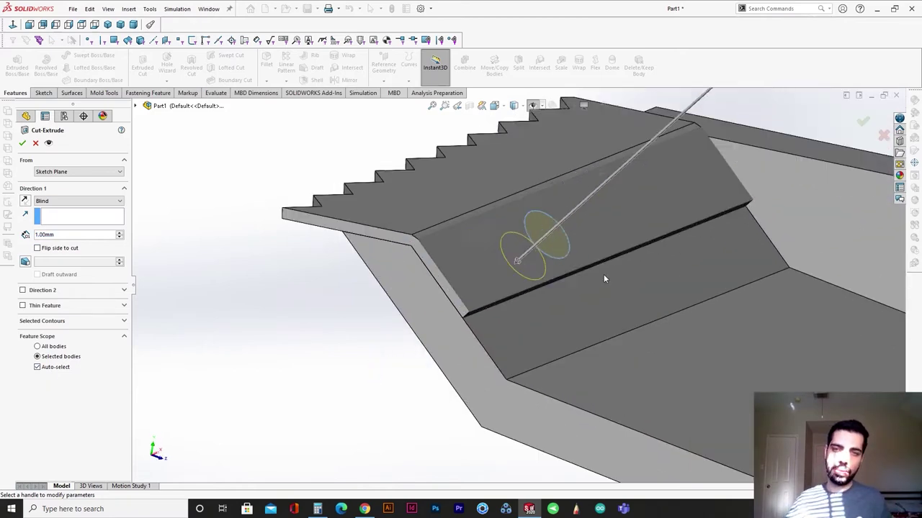
left_click(22, 142)
middle_click_drag(254, 275, 468, 240)
scroll(479, 288, "down", 5)
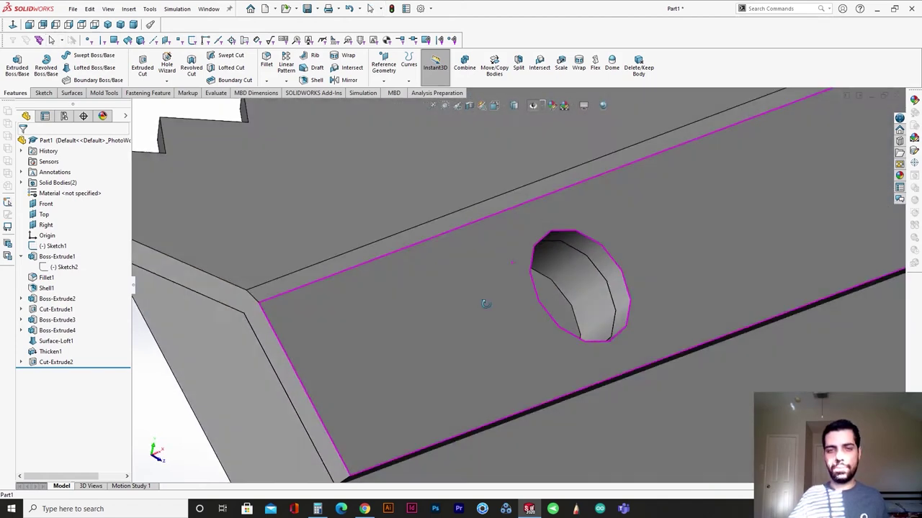
scroll(486, 303, "up", 5)
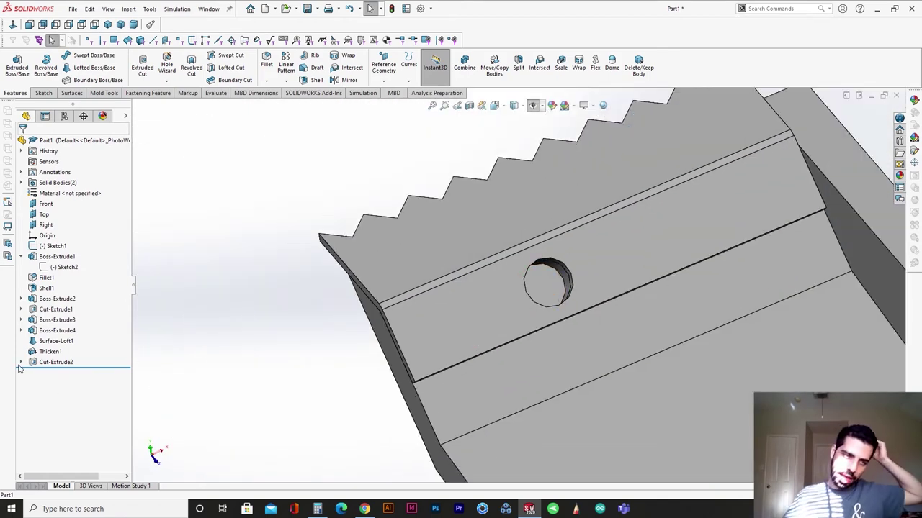
Edit the sketch of the flange hole, set the circle's radius to 0.5 mm, and exit the sketch.
left_click(47, 363)
left_click(59, 353)
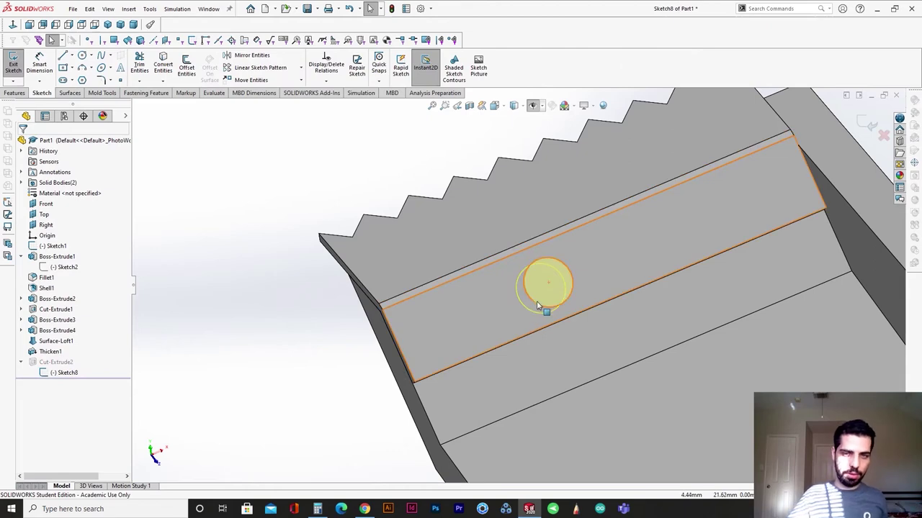
left_click(537, 306)
type(".5")
key("Return")
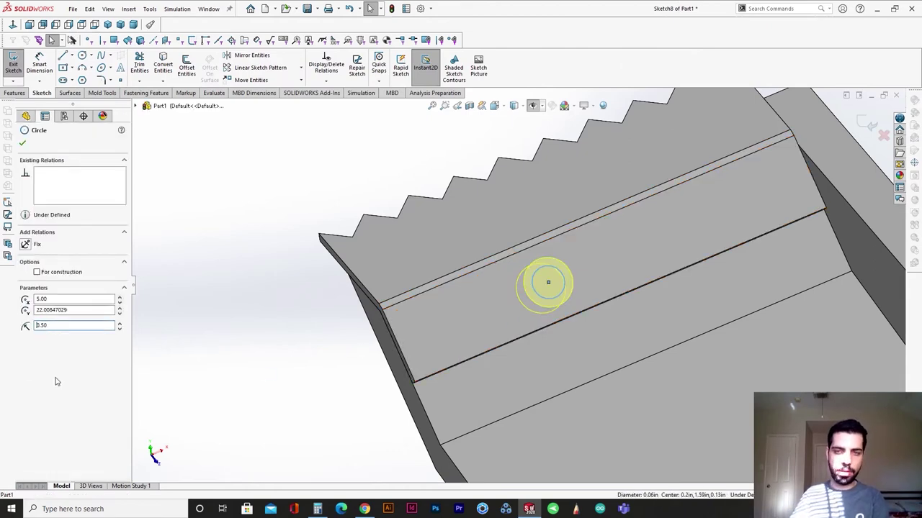
left_click(869, 124)
middle_click_drag(575, 282, 624, 263)
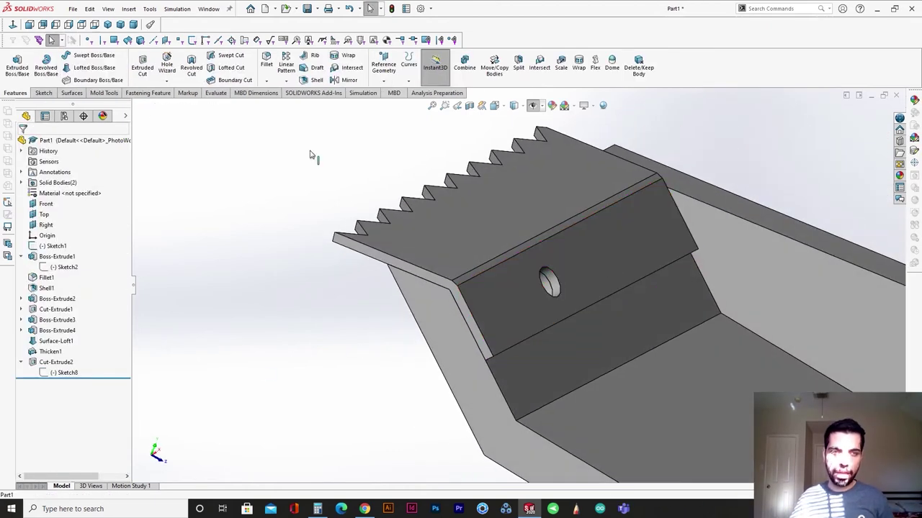
Start a fillet on the two long edges of the bend between blade and flange with a 1 mm radius.
left_click(265, 62)
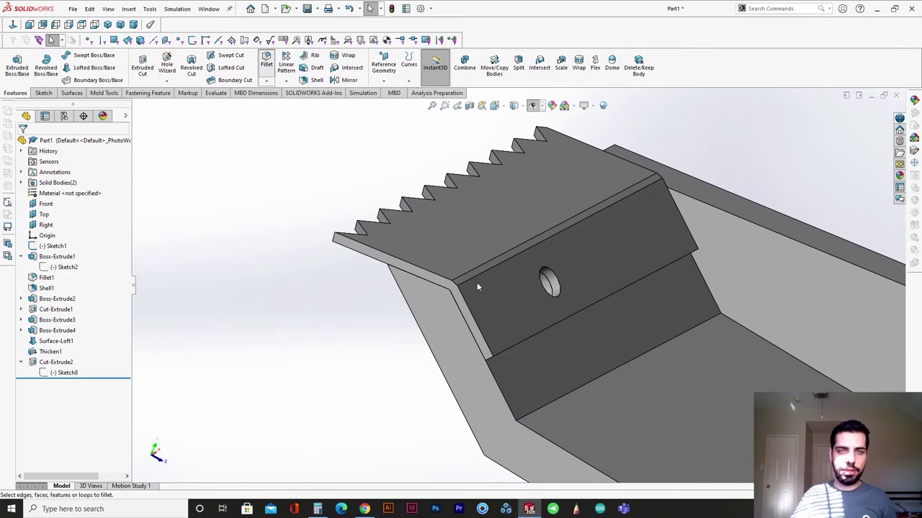
left_click(475, 274)
left_click(477, 276)
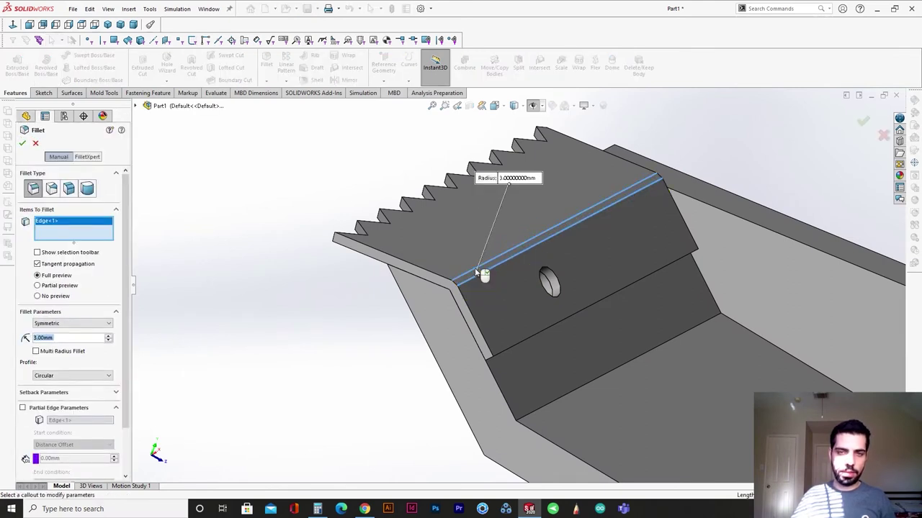
type("1")
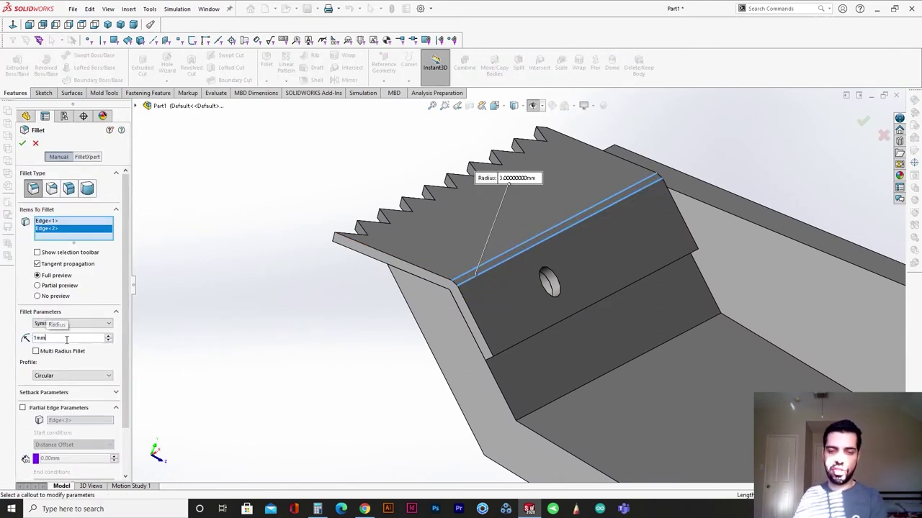
key("Return")
Try the Curvature Continuous profile for the fillet, return it to Circular, and apply the fillet.
left_click(101, 375)
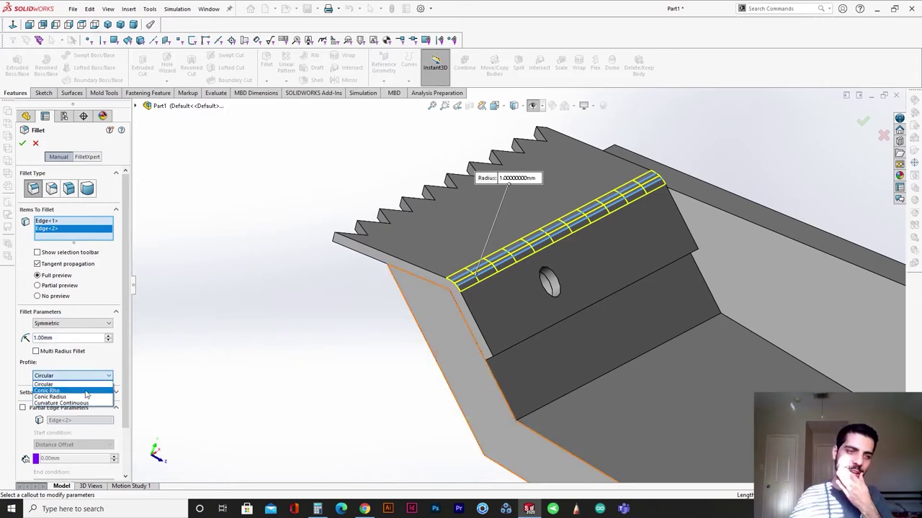
left_click(80, 404)
scroll(503, 279, "down", 3)
left_click(48, 377)
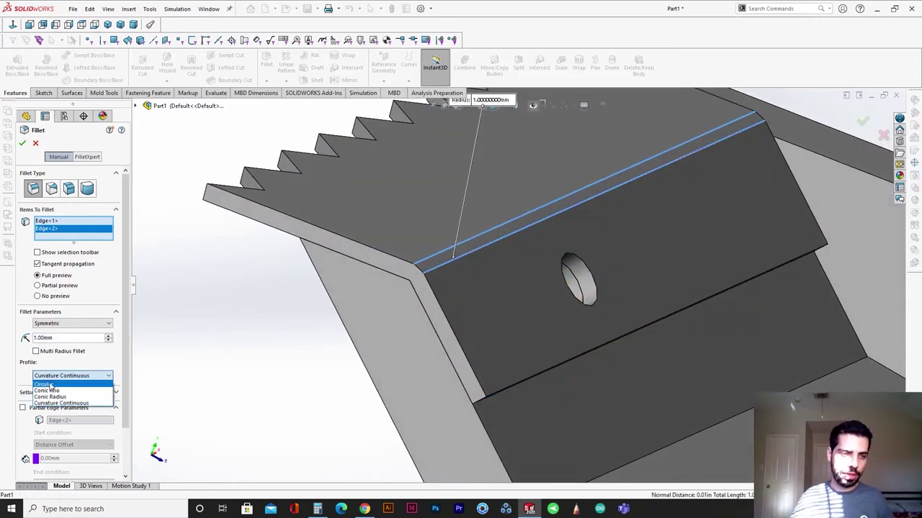
left_click(50, 385)
middle_click_drag(503, 296, 228, 228)
scroll(559, 240, "up", 3)
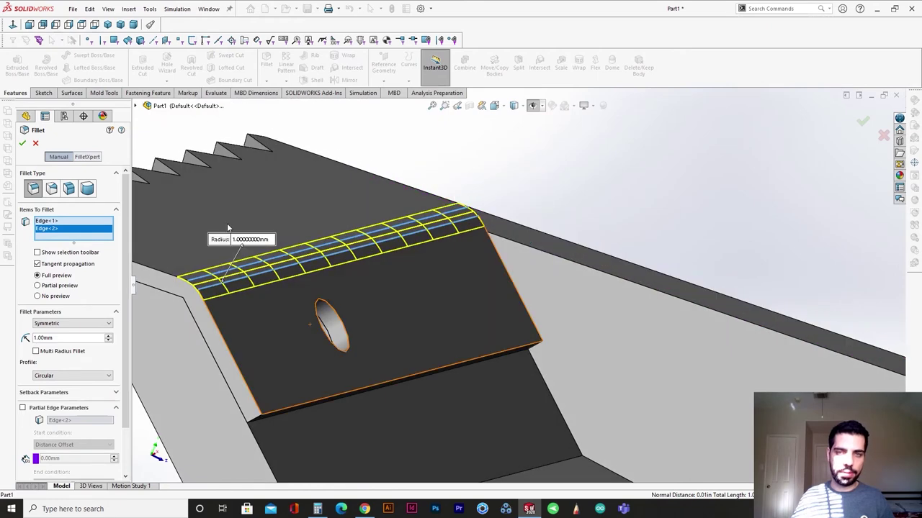
left_click(23, 144)
scroll(274, 295, "up", 4)
middle_click_drag(310, 312, 331, 336)
scroll(330, 337, "up", 3)
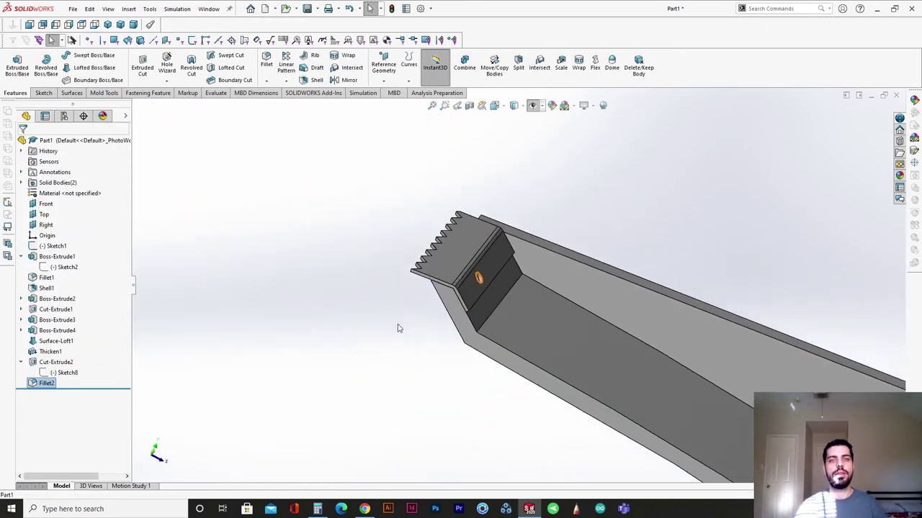
Sketch on the flange face and offset the hole's edge outward by 0.25 mm.
middle_click_drag(399, 329, 366, 288)
scroll(592, 305, "down", 3)
scroll(592, 307, "down", 3)
left_click(646, 316)
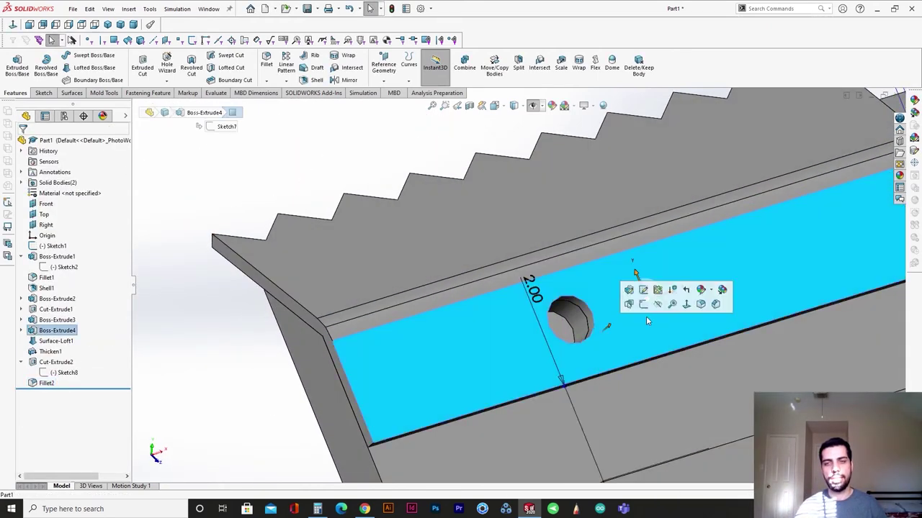
left_click(644, 306)
left_click(160, 294)
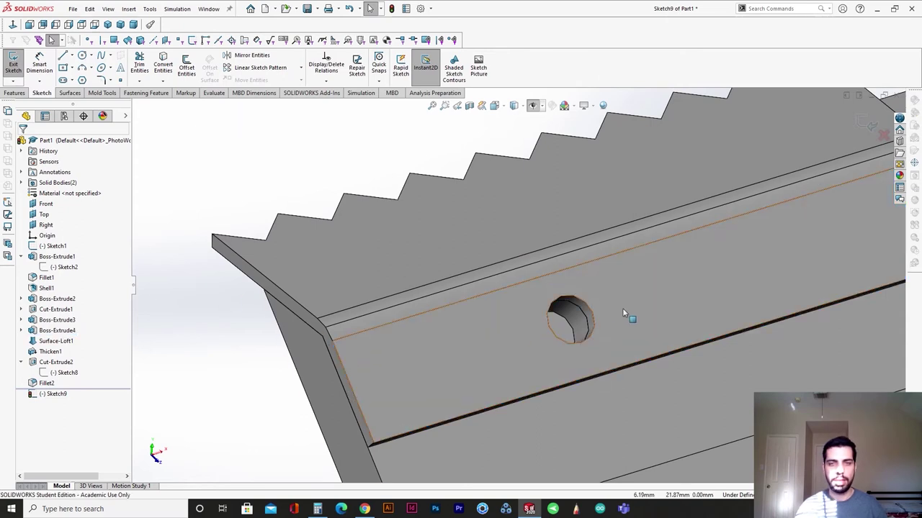
left_click(589, 311)
left_click(187, 67)
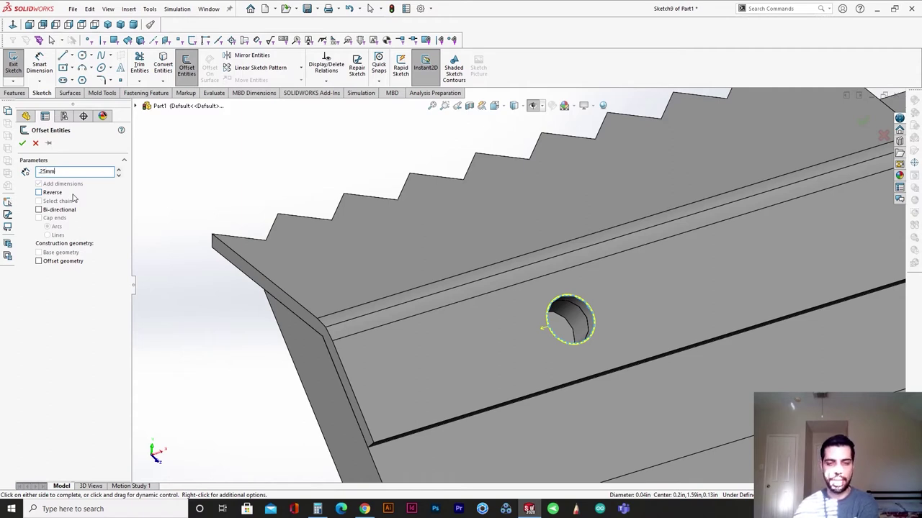
left_click(22, 143)
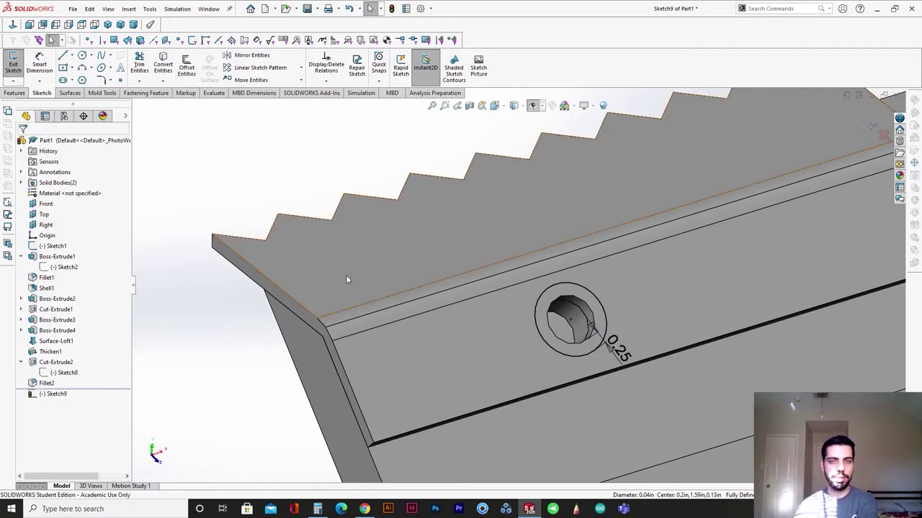
Extrude the offset circle 0.15 mm outward from the flange as a separate body, with Merge result turned off.
left_click(14, 93)
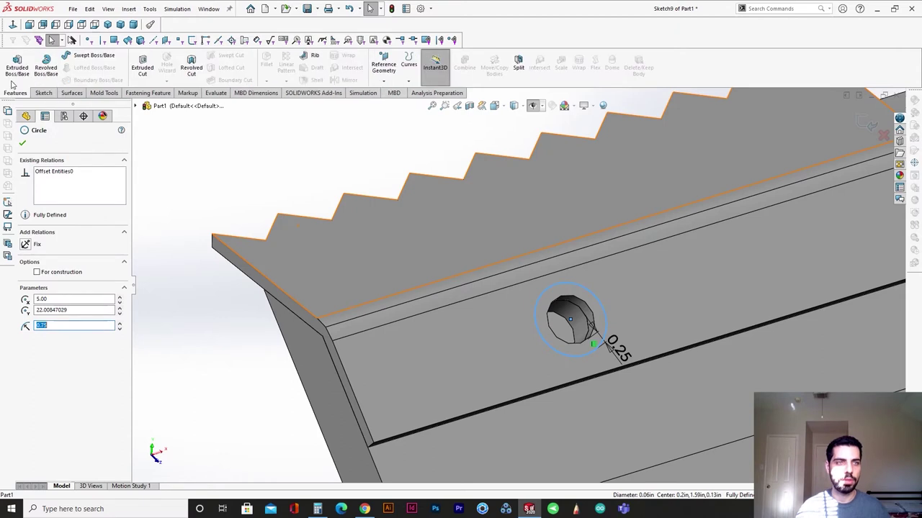
left_click(18, 64)
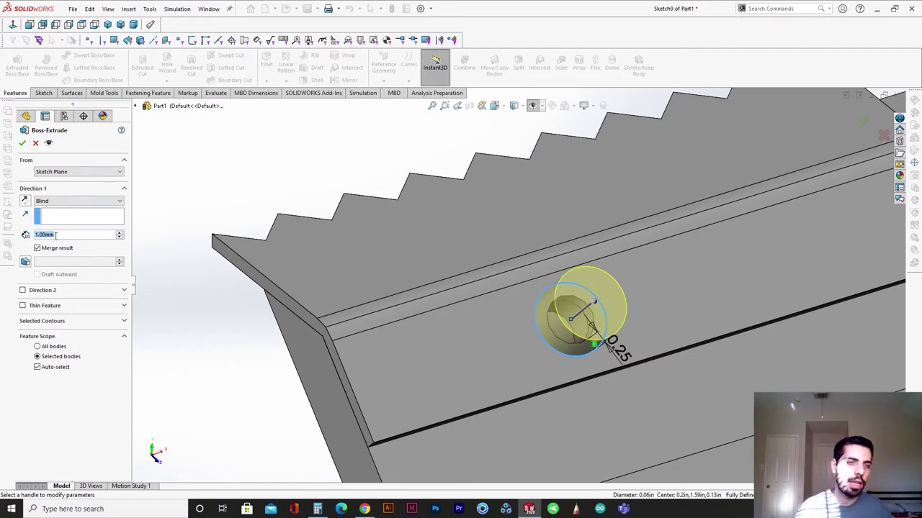
middle_click_drag(649, 357, 709, 341)
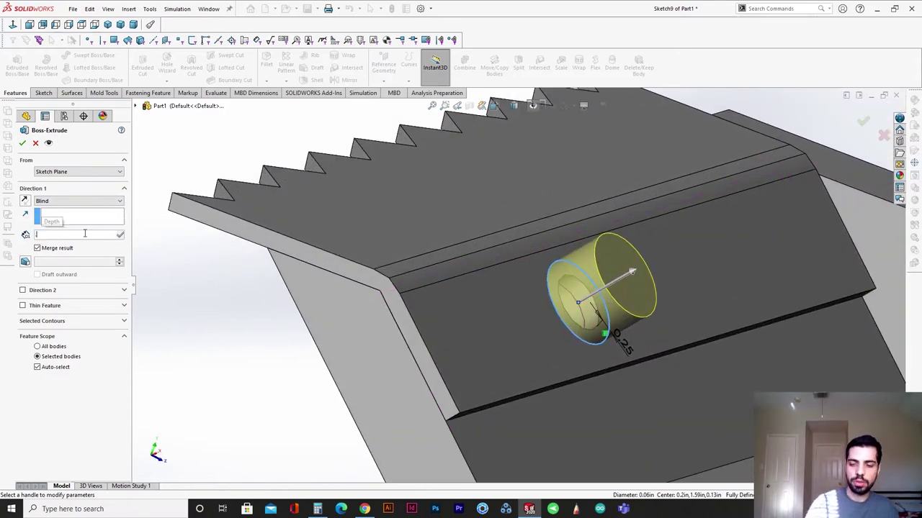
type("0.1")
key("Return")
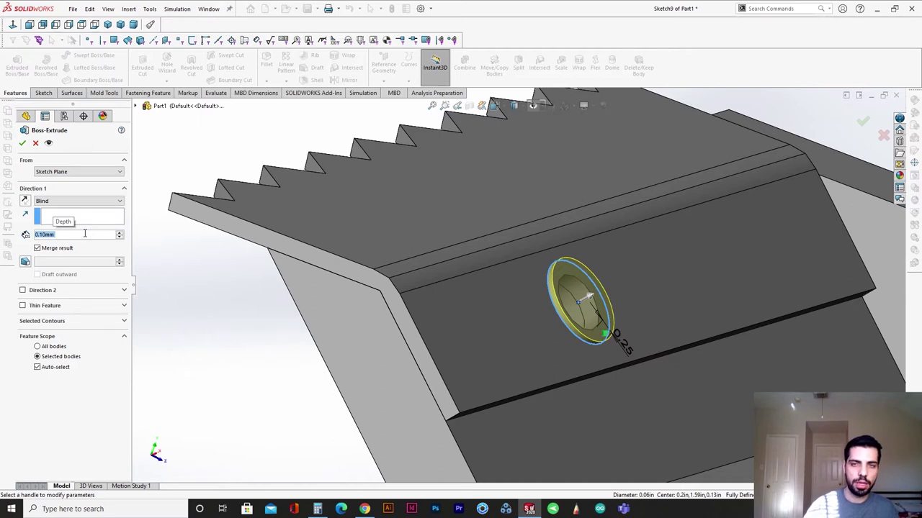
left_click(26, 145)
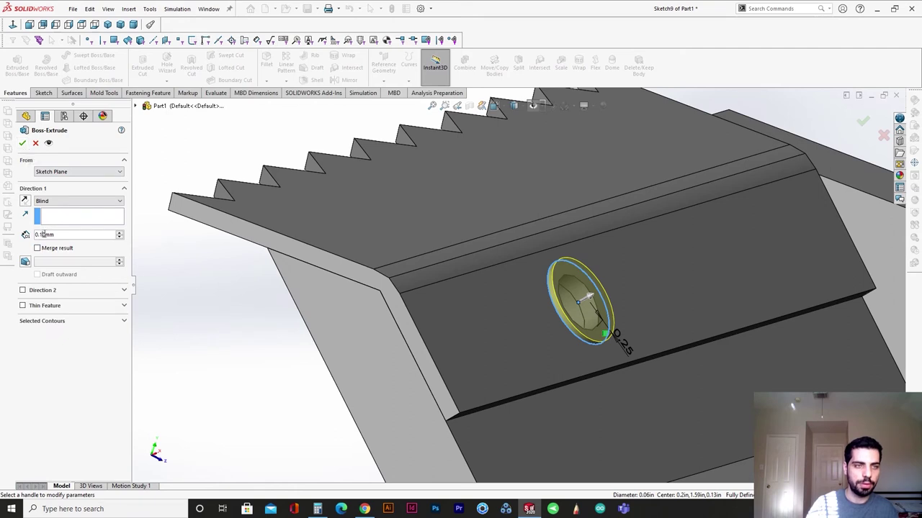
type("5")
key("Return")
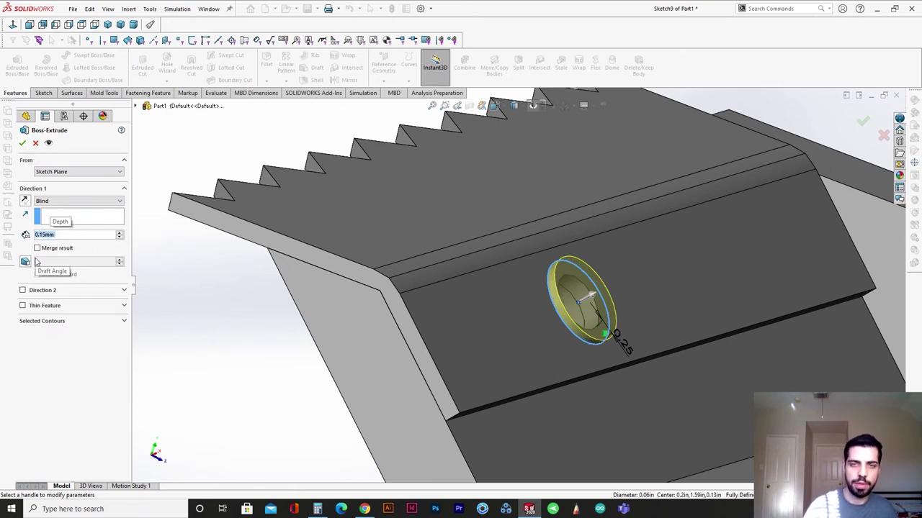
key("Return")
Create a sketch on the flange face and offset the round disc's outline into it by 0 mm.
left_click(481, 328)
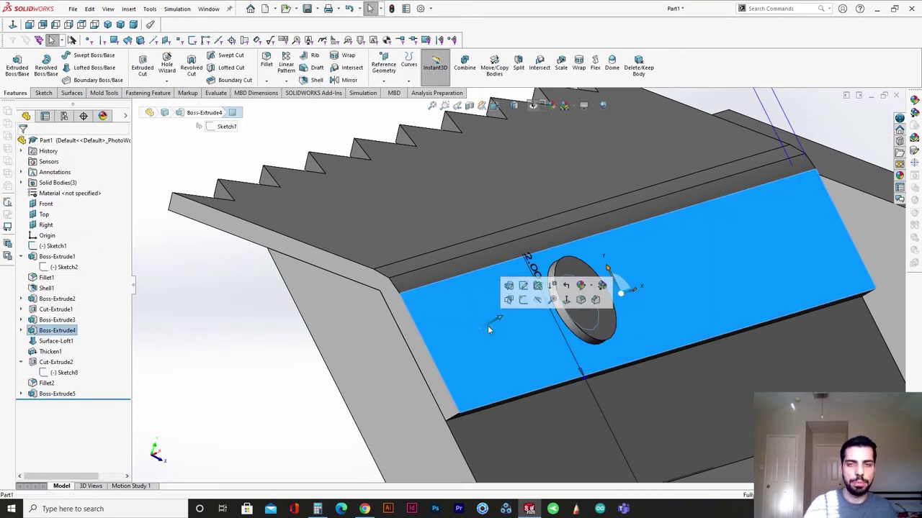
left_click(522, 300)
key("Escape")
left_click(588, 303)
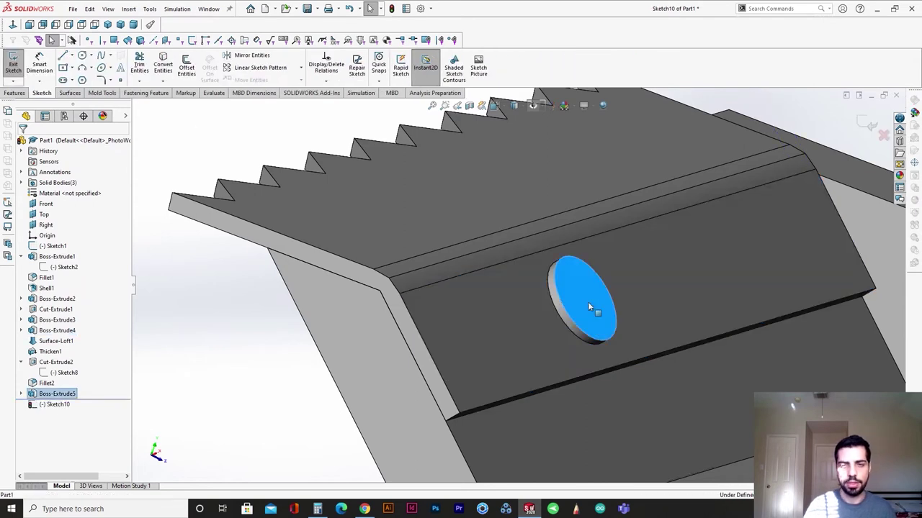
left_click(183, 76)
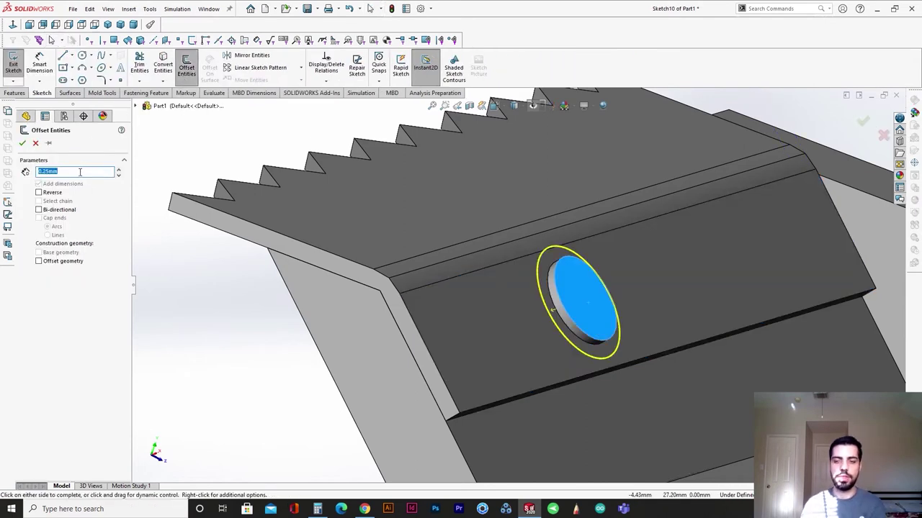
type("0")
key("Return")
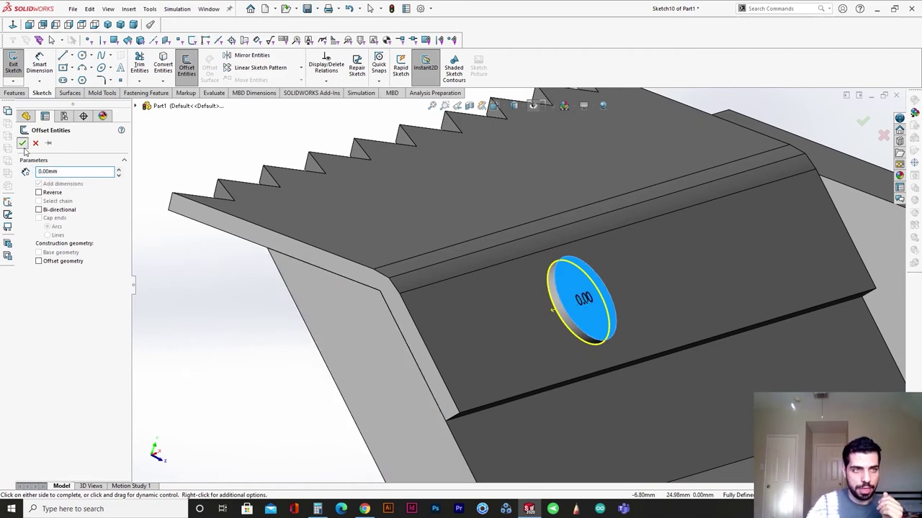
left_click(22, 142)
Cut-extrude the offset disc outline 0.05 mm outward from the flange face, with the cut direction reversed and draft left off.
left_click(15, 93)
left_click(142, 65)
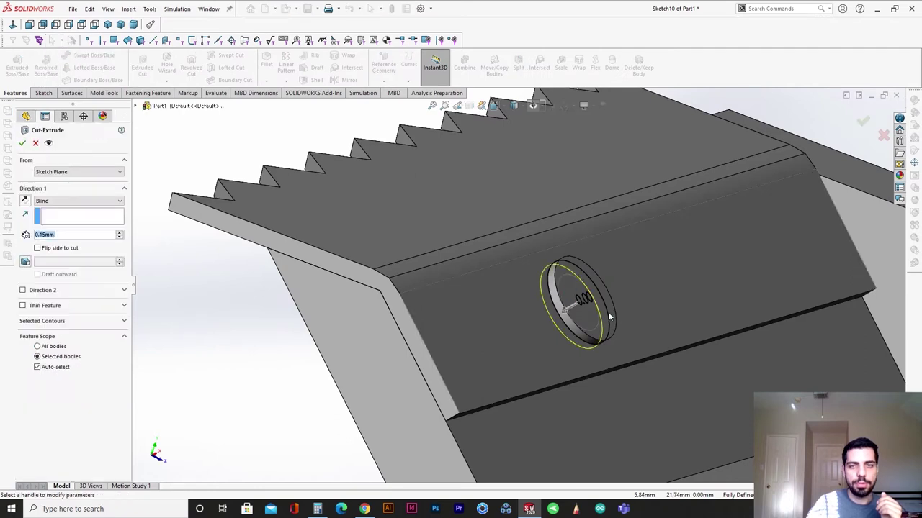
scroll(608, 312, "down", 5)
left_click(26, 262)
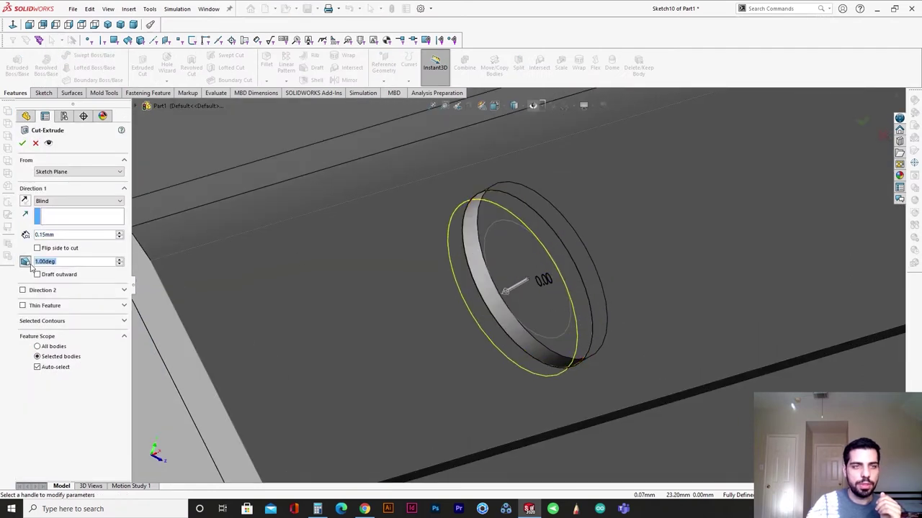
left_click(27, 262)
left_click(24, 202)
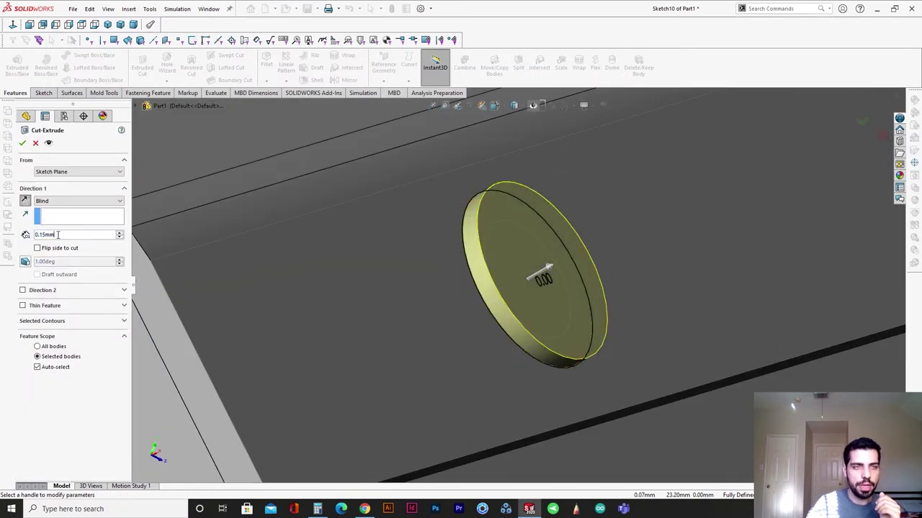
type("0.05")
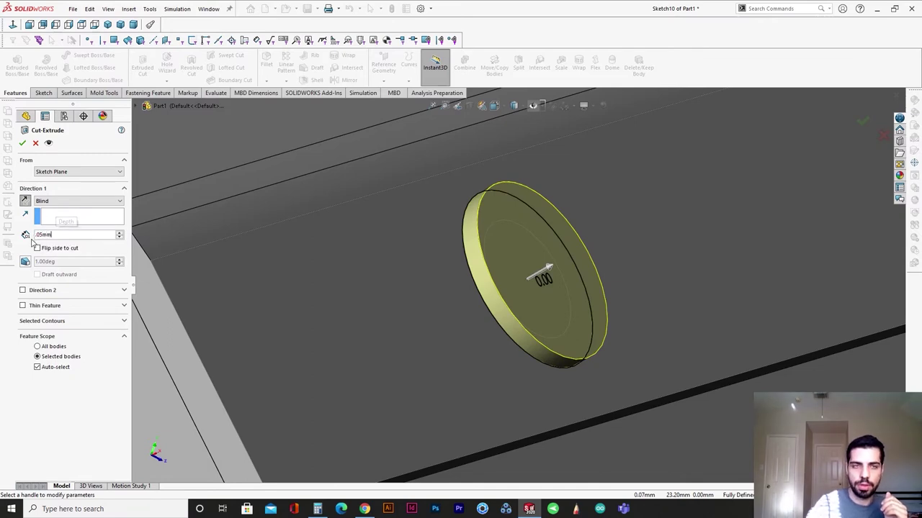
key("Return")
left_click(22, 142)
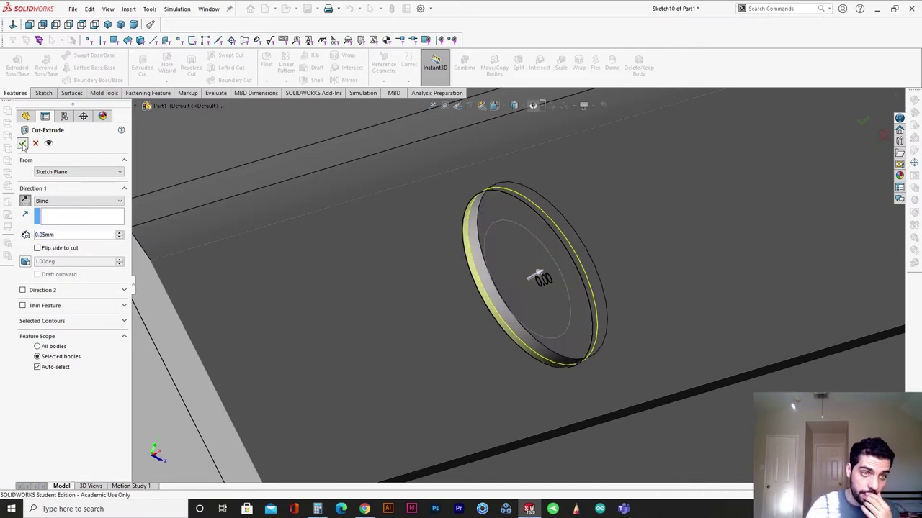
mouse_move(540, 277)
middle_mouse_down()
mouse_move(509, 296)
mouse_move(545, 275)
mouse_move(530, 284)
middle_mouse_up()
scroll(530, 284, "up", 6)
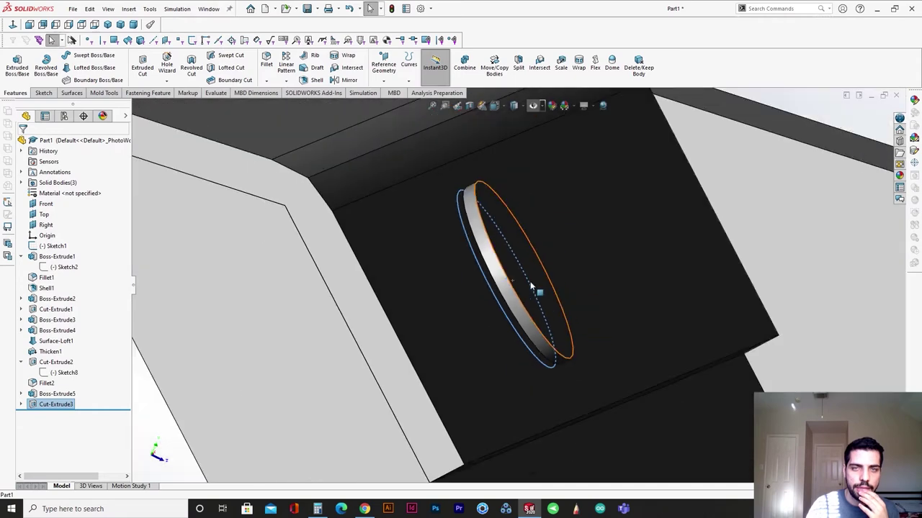
Create a sketch on the disc's face and offset the flange hole's circular edge into it by 0 mm.
left_click(324, 358)
scroll(400, 323, "down", 4)
middle_click_drag(399, 323, 393, 332)
left_click(393, 332)
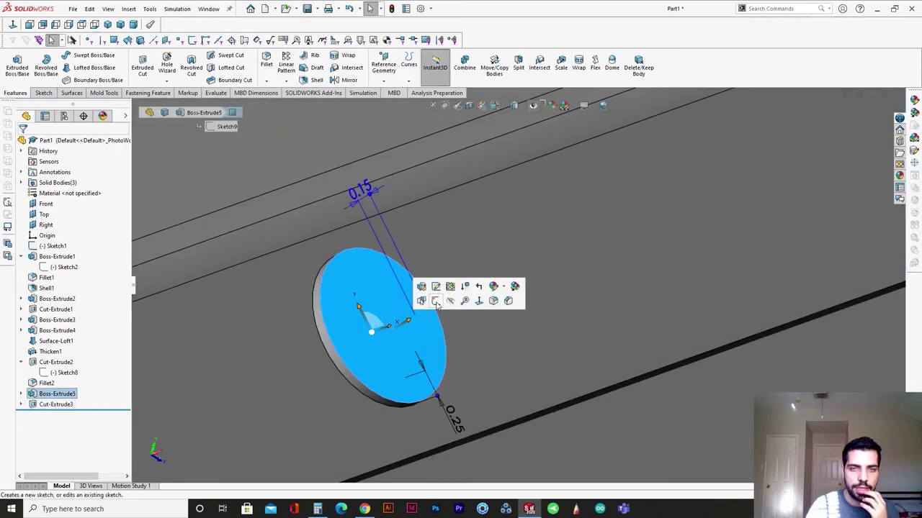
left_click(435, 301)
middle_click_drag(355, 362, 377, 305)
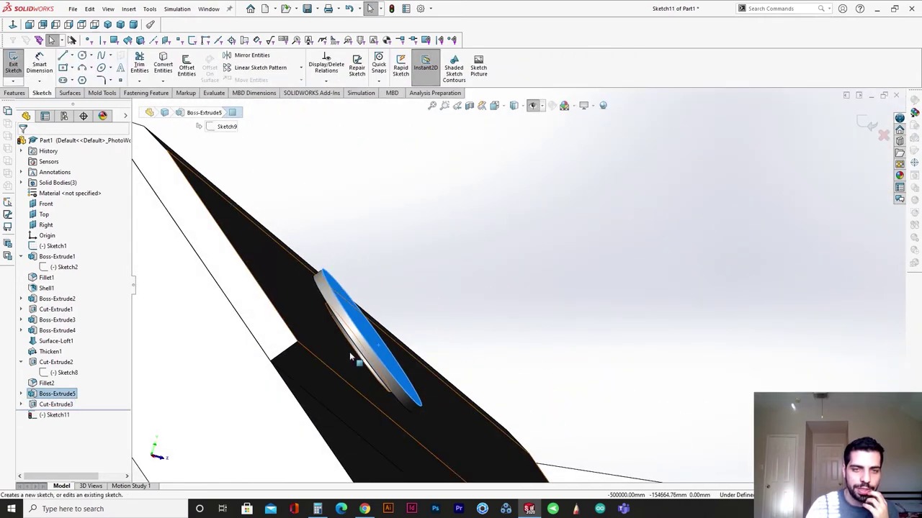
left_click(356, 354)
left_click(187, 69)
middle_click_drag(414, 335, 334, 381)
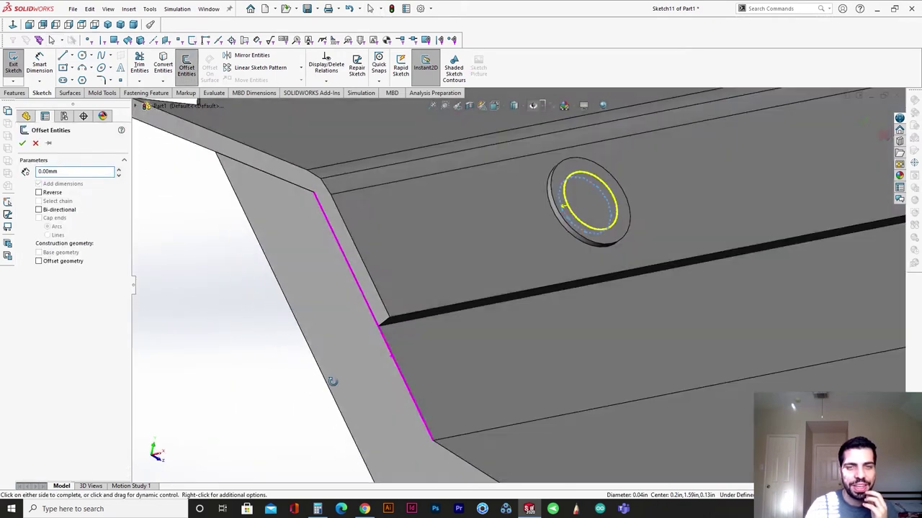
scroll(333, 381, "up", 1)
scroll(599, 223, "down", 3)
left_click(22, 143)
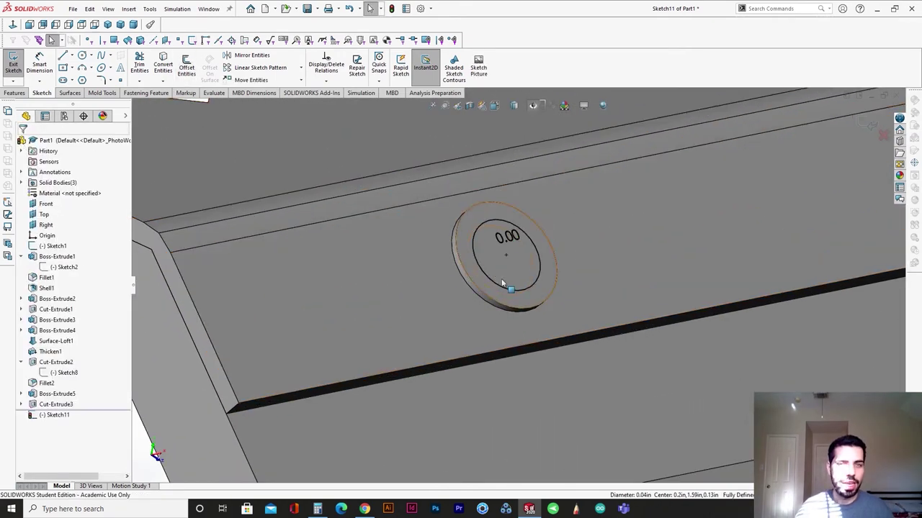
Set up a boss extrusion of the hole-sized circle with its direction reversed and a depth of 0.80 mm.
mouse_move(504, 287)
middle_mouse_down()
mouse_move(475, 259)
mouse_move(504, 282)
mouse_move(503, 302)
mouse_move(545, 268)
mouse_move(531, 277)
middle_mouse_up()
left_click(508, 283)
scroll(507, 285, "up", 4)
key("Escape")
scroll(552, 280, "down", 3)
scroll(490, 261, "down", 5)
middle_click_drag(441, 272, 395, 292)
left_click(375, 316)
scroll(395, 291, "up", 5)
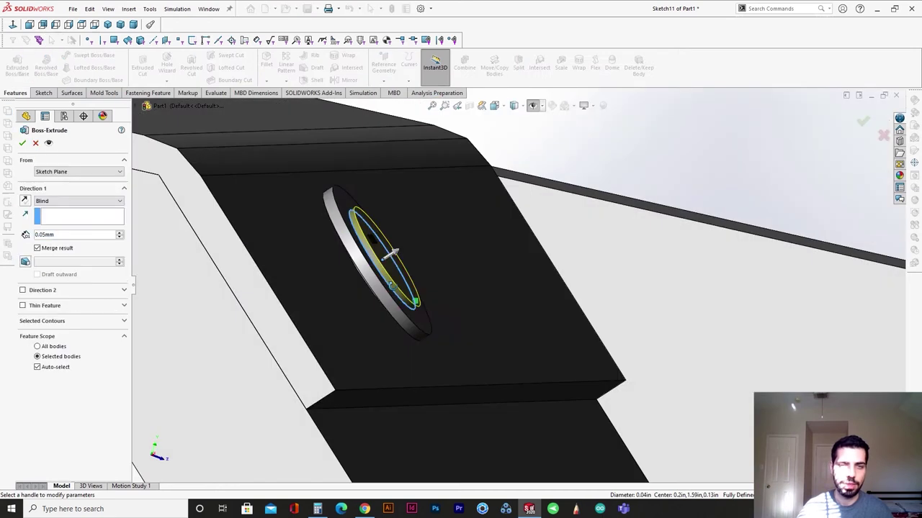
left_click(25, 201)
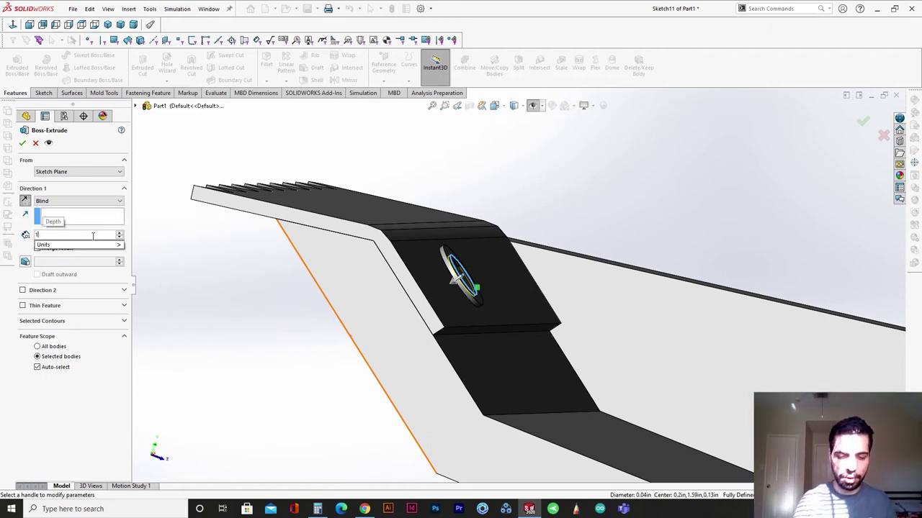
type("1")
key("Return")
type(".7")
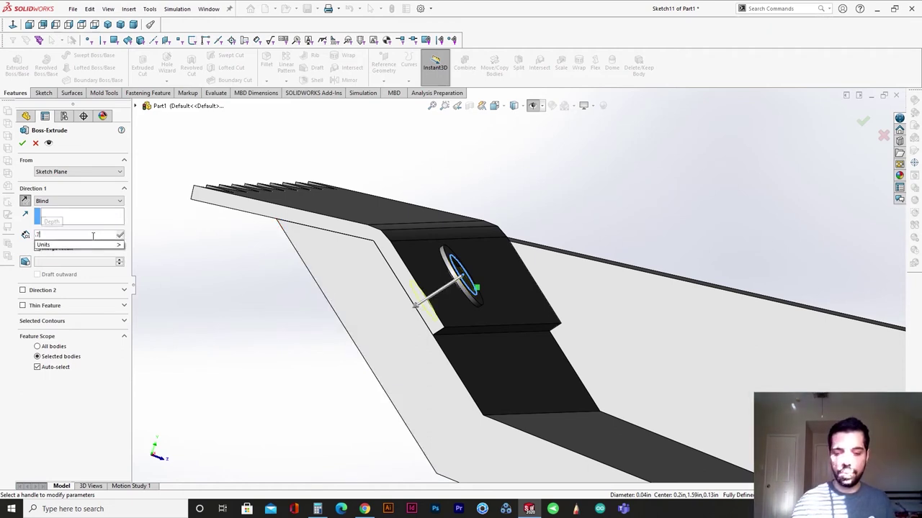
type("5")
key("Return")
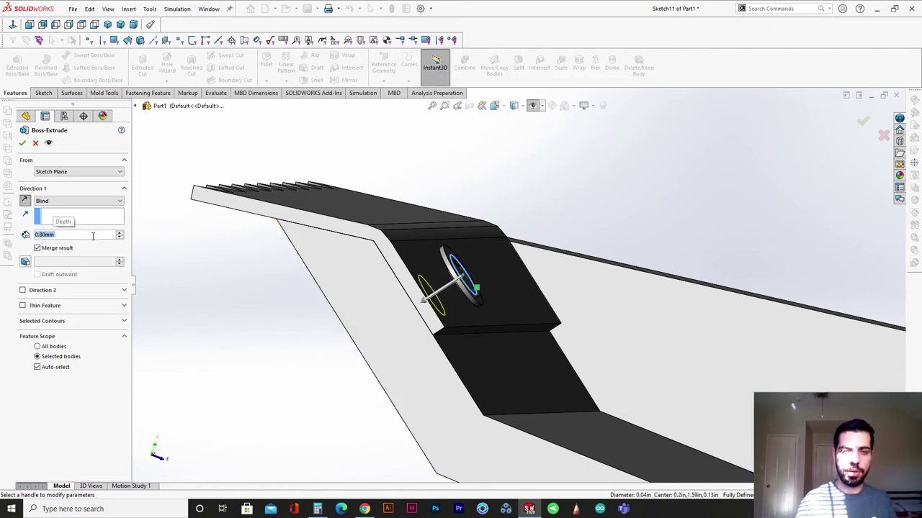
Turn off Auto-select in the extrusion's feature scope, choose only the disc body to merge with, and apply the extrusion.
left_click(70, 367)
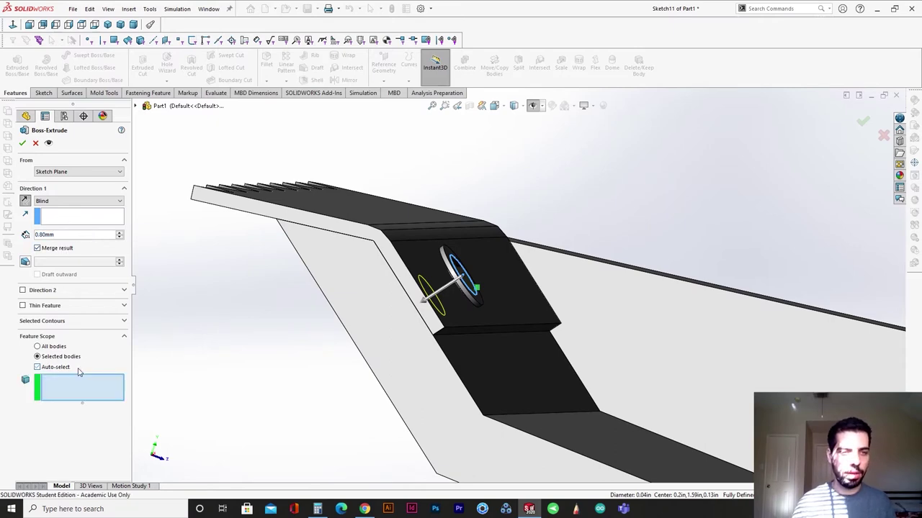
scroll(460, 288, "down", 10)
left_click(298, 382)
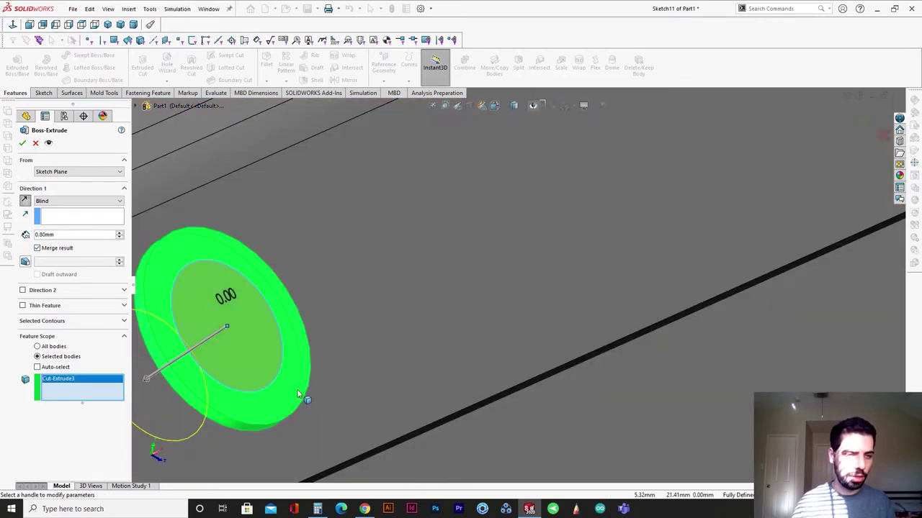
left_click(22, 145)
scroll(265, 321, "up", 9)
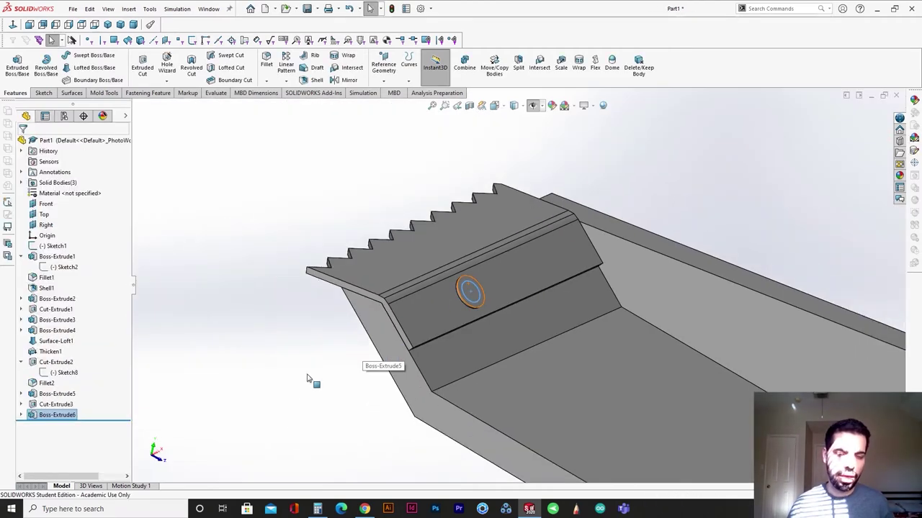
scroll(441, 285, "down", 5)
middle_click_drag(446, 284, 539, 305)
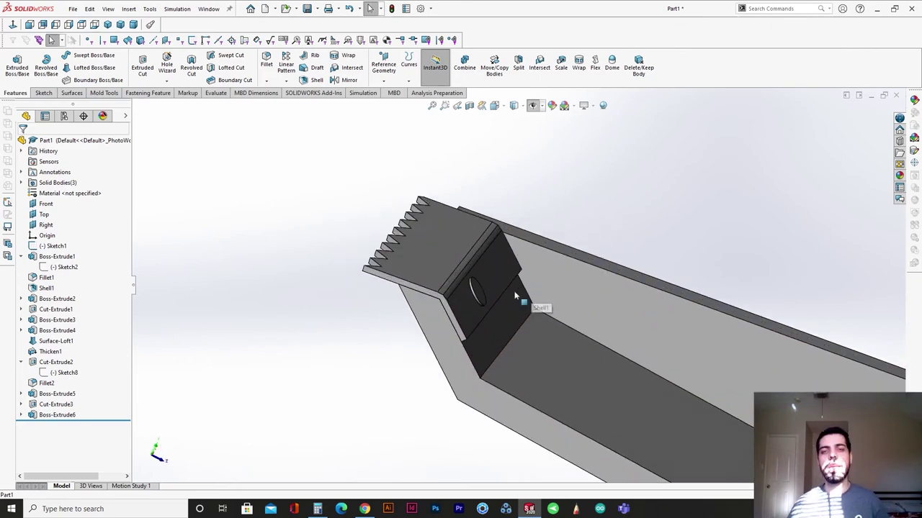
Fillet the disc's outer front edge with a 0.5 mm radius.
scroll(504, 304, "down", 6)
left_click(252, 252)
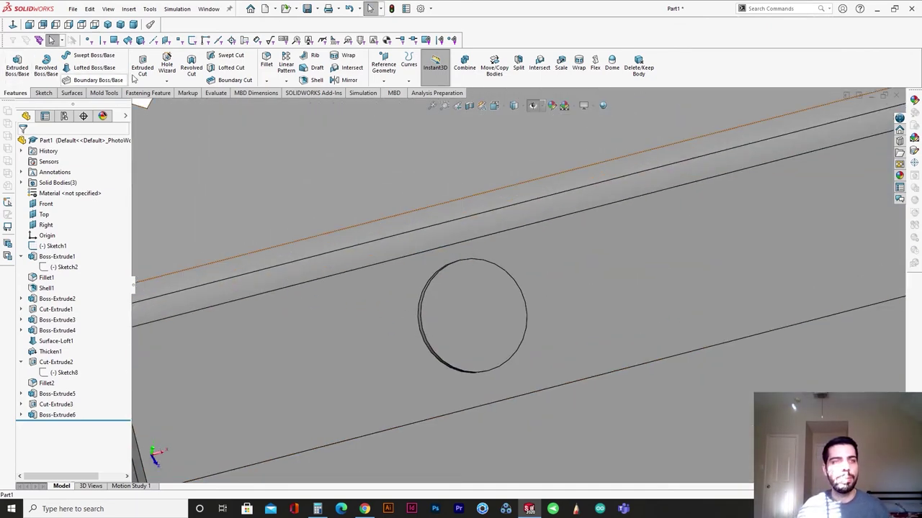
left_click(267, 61)
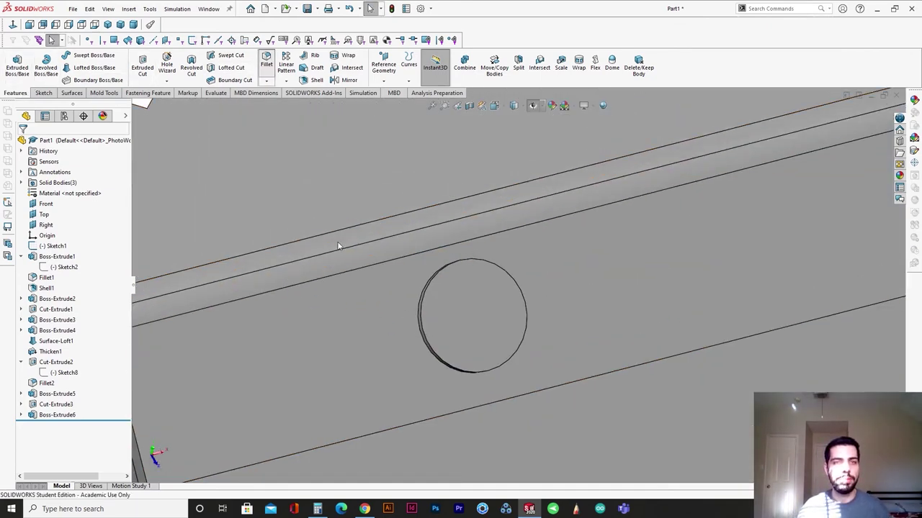
left_click(422, 299)
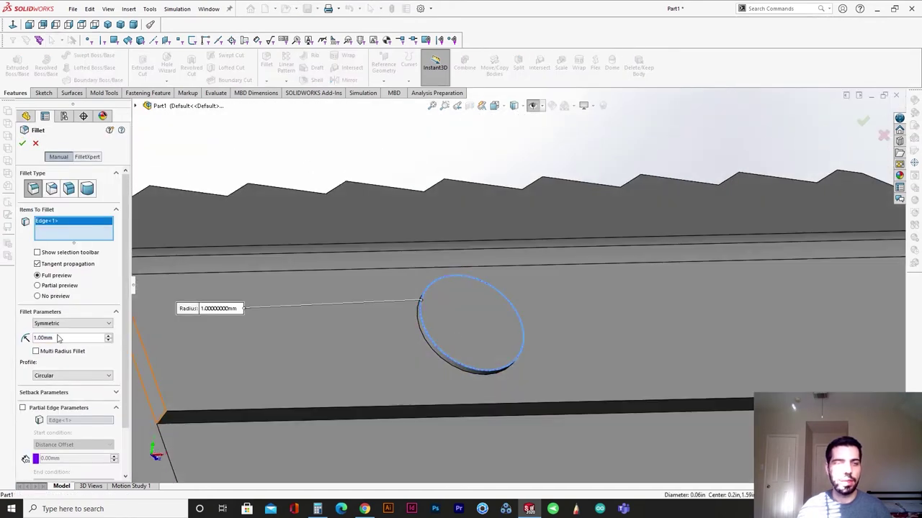
type(".5mm")
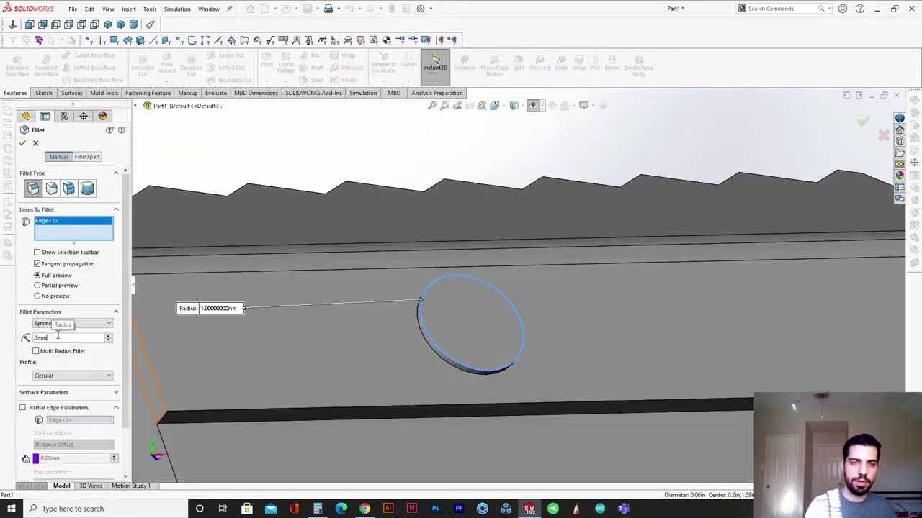
key("Return")
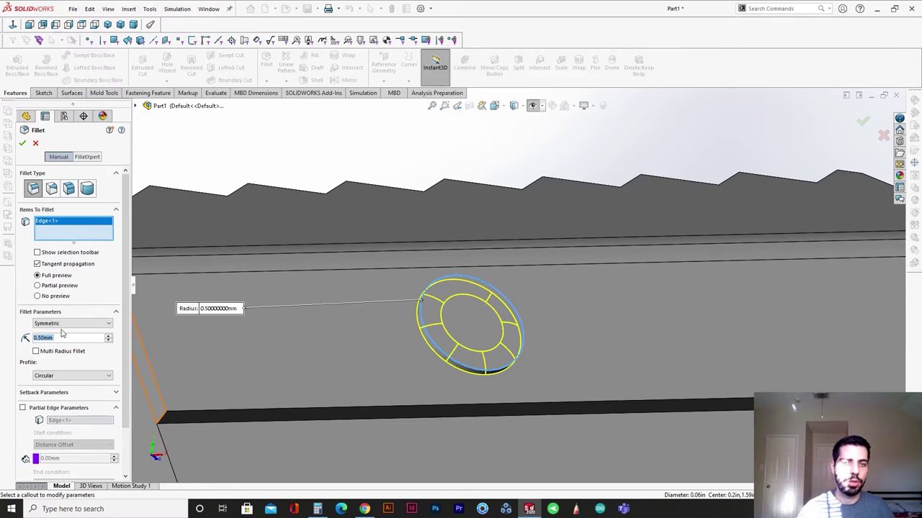
left_click(23, 143)
scroll(458, 277, "up", 3)
middle_click_drag(458, 276, 520, 373)
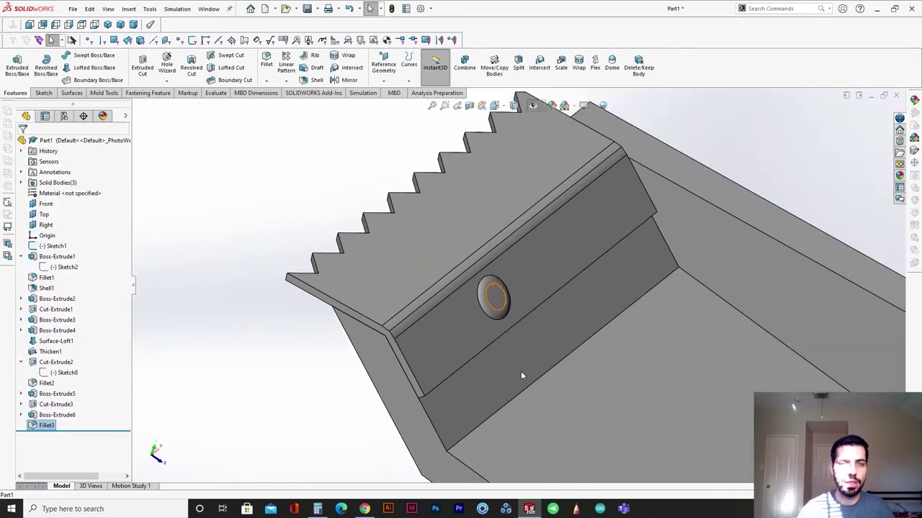
Sketch on the fastener head's flat front face and draw a vertical line about 0.9 mm long across its circle through the center.
scroll(520, 373, "up", 4)
left_click(352, 431)
scroll(551, 368, "up", 3)
scroll(529, 291, "down", 5)
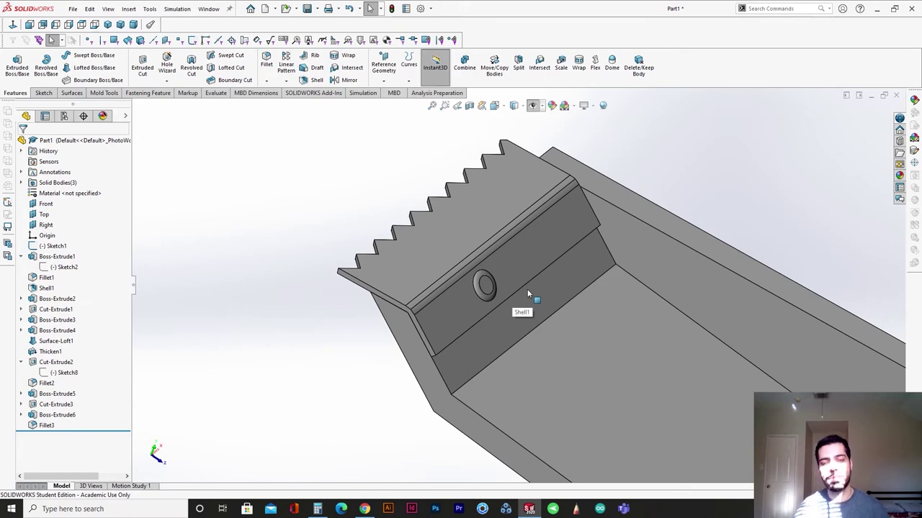
scroll(528, 290, "down", 6)
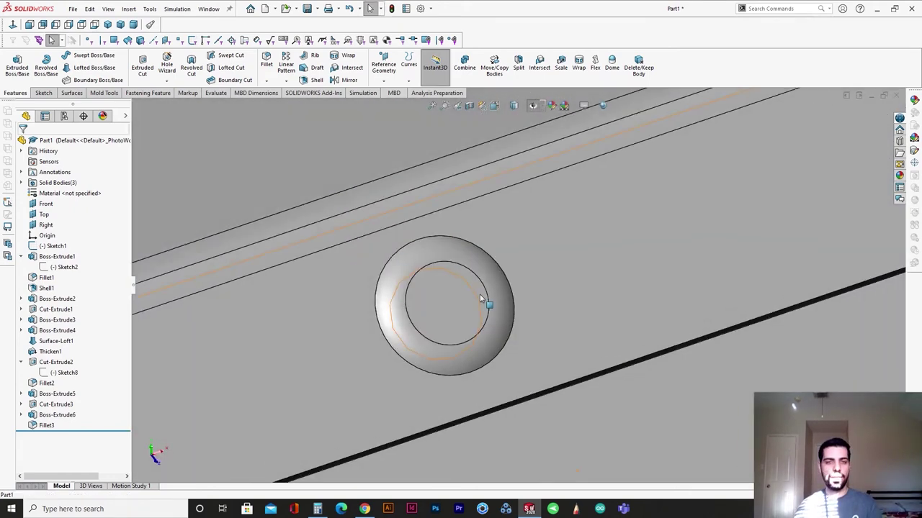
left_click(489, 298)
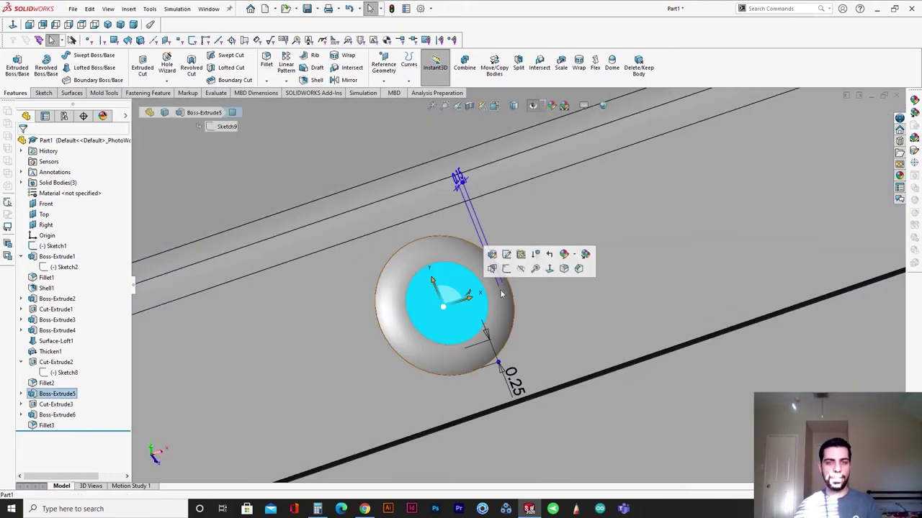
left_click(506, 268)
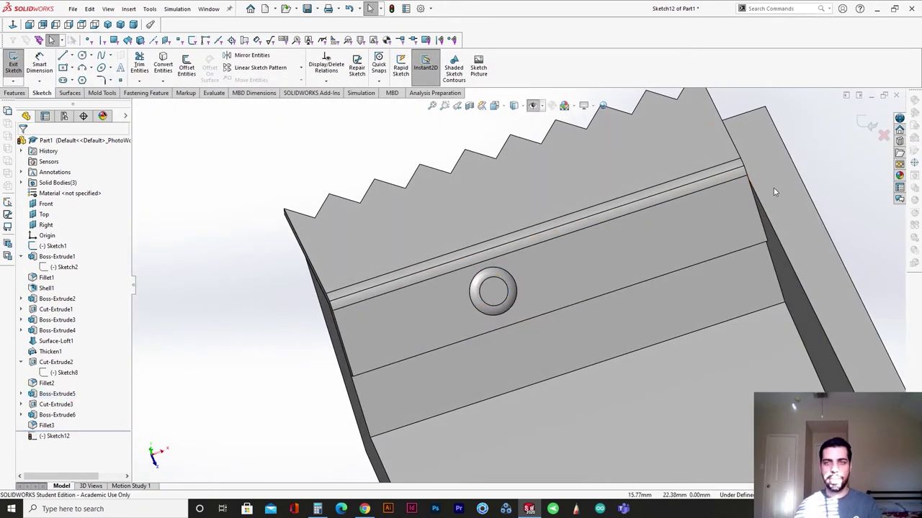
key("l")
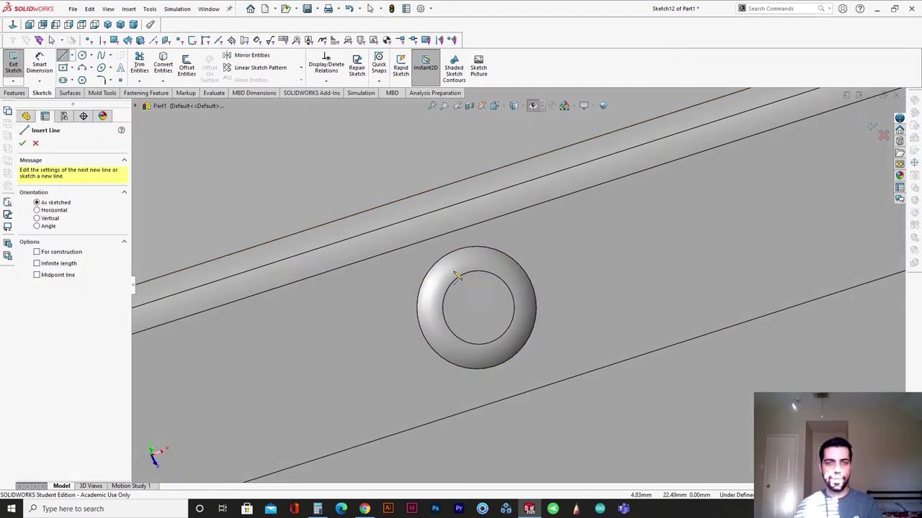
left_click(469, 273)
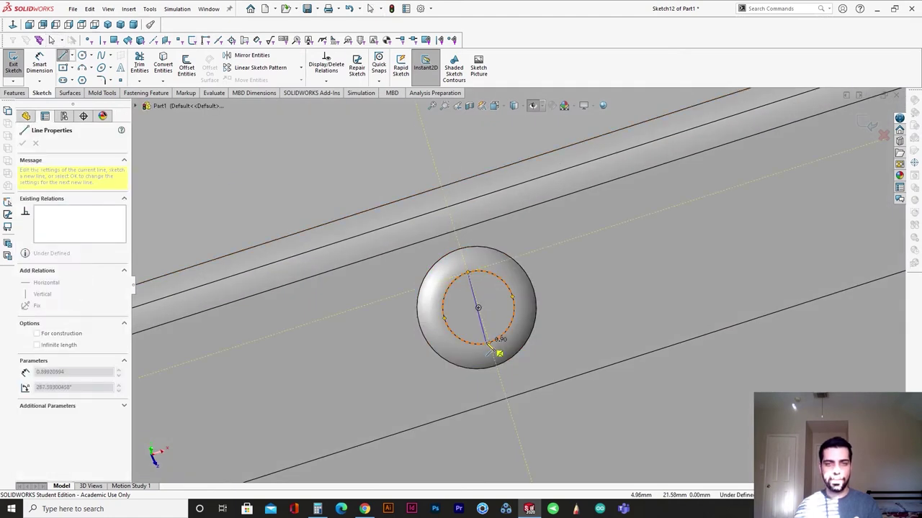
left_click(489, 343)
key("Escape")
left_click(482, 324)
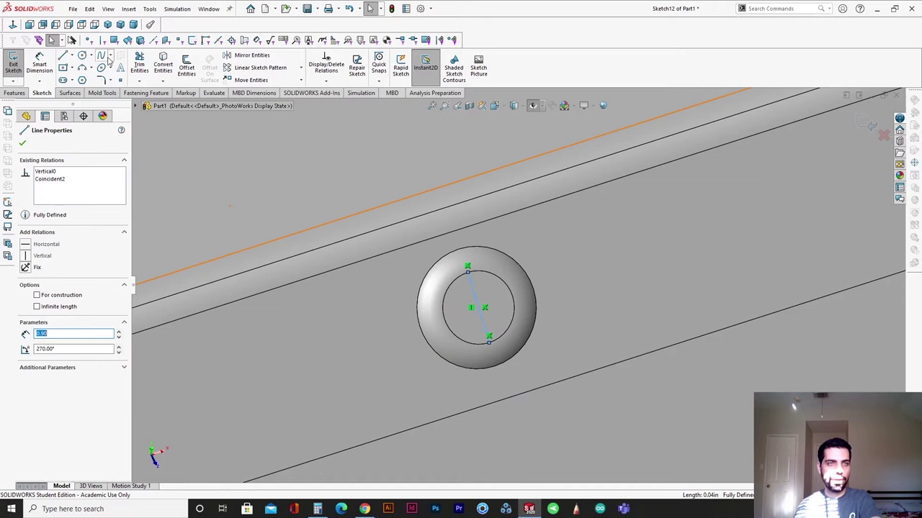
Offset the vertical center line bi-directionally by 0.05 mm with dimensions added.
left_click(187, 64)
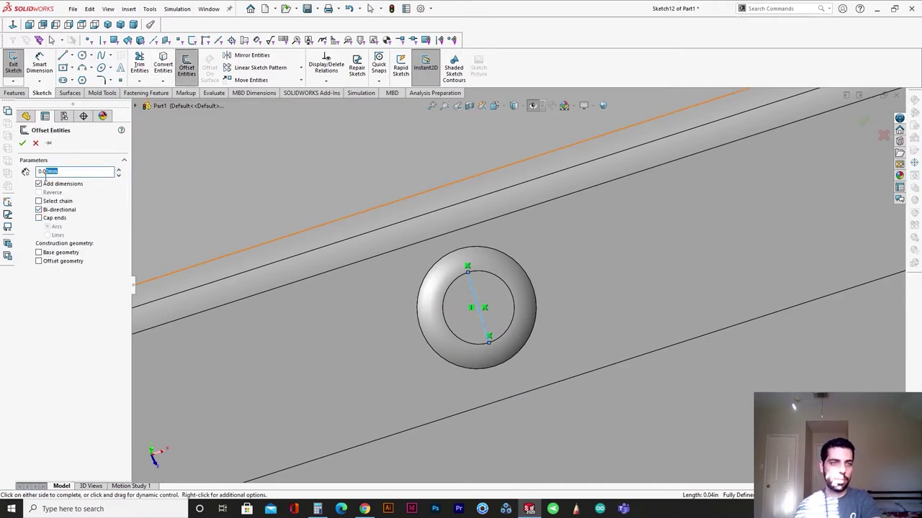
type("1")
key("Return")
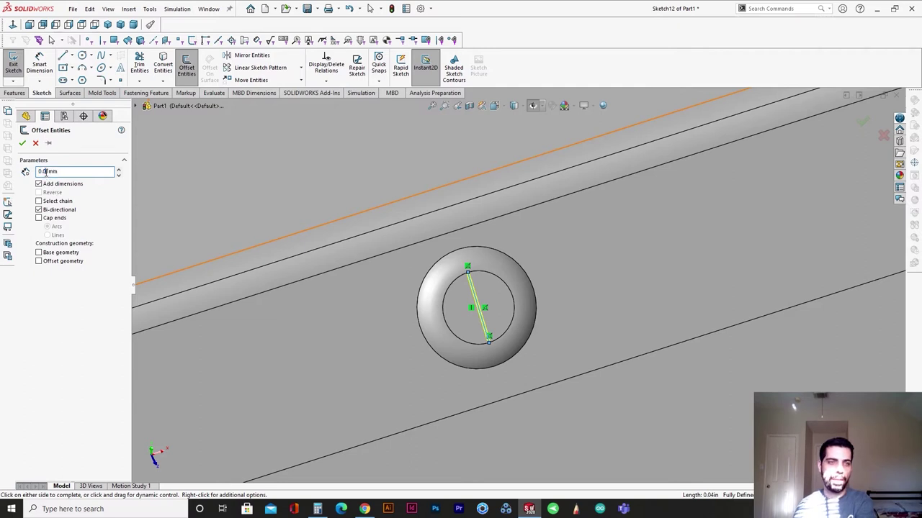
type("5")
key("Return")
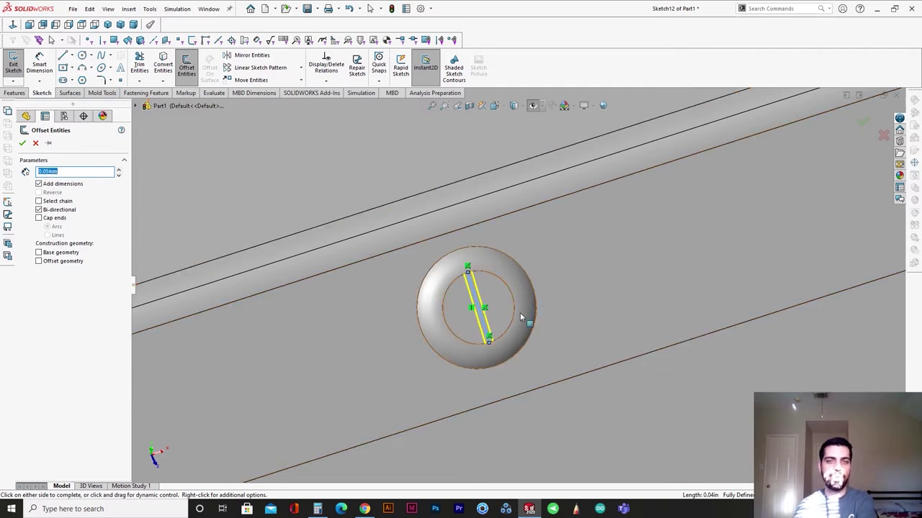
scroll(521, 316, "down", 4)
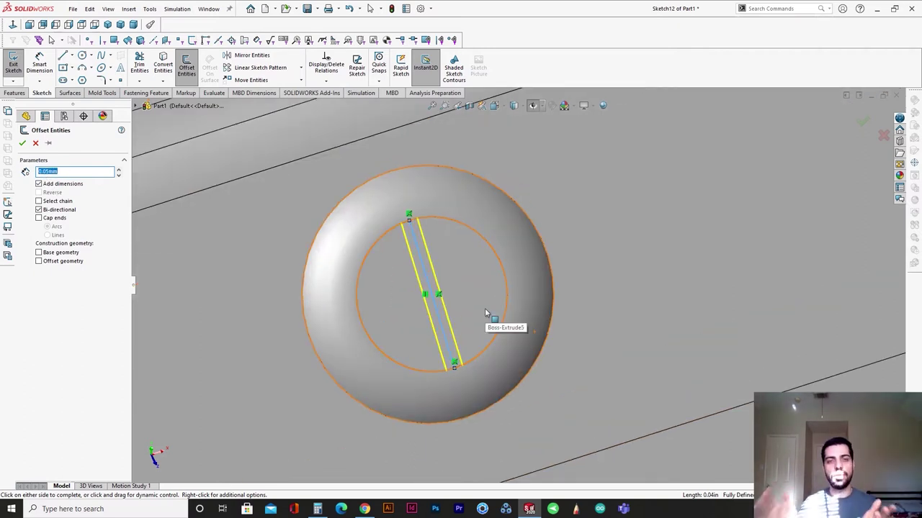
left_click(23, 142)
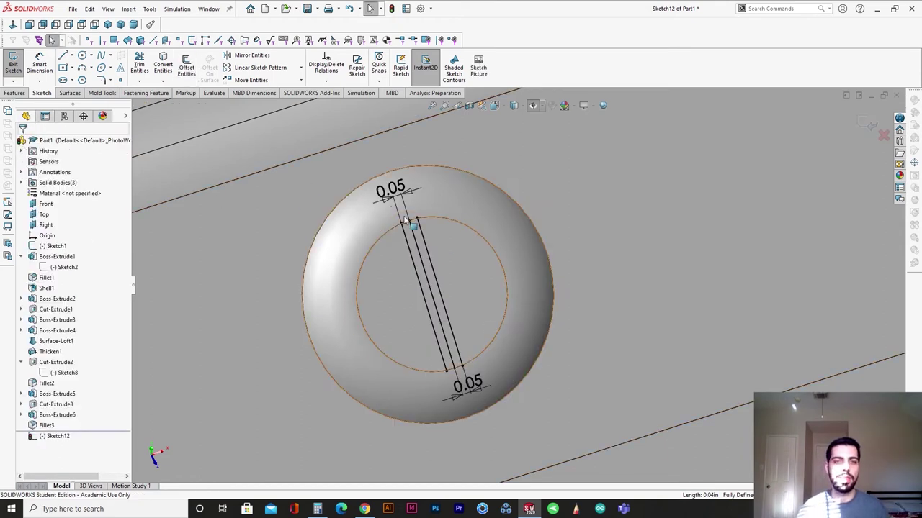
Delete the original center line and extend the left offset line past both sides of the inner circle to a length of 1.25 mm.
left_click_drag(401, 224, 392, 198)
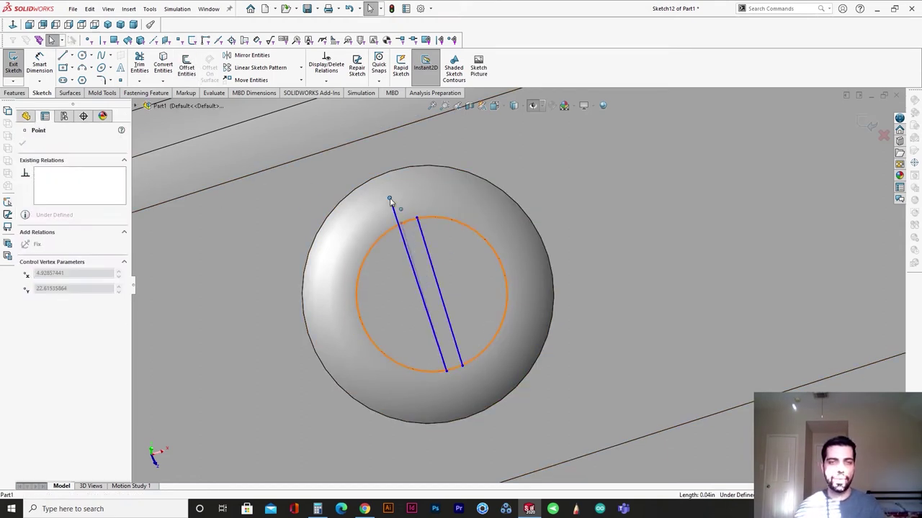
left_click_drag(456, 375, 455, 396)
left_click(439, 350)
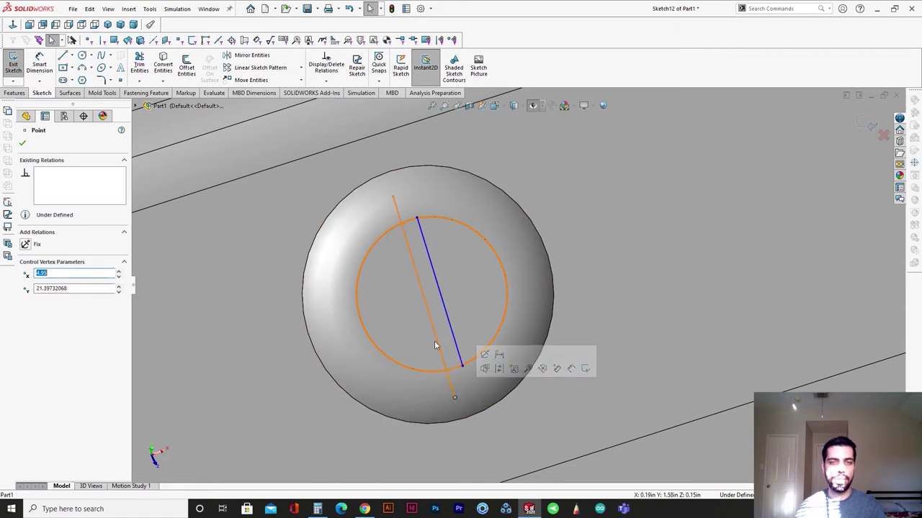
left_click(32, 270)
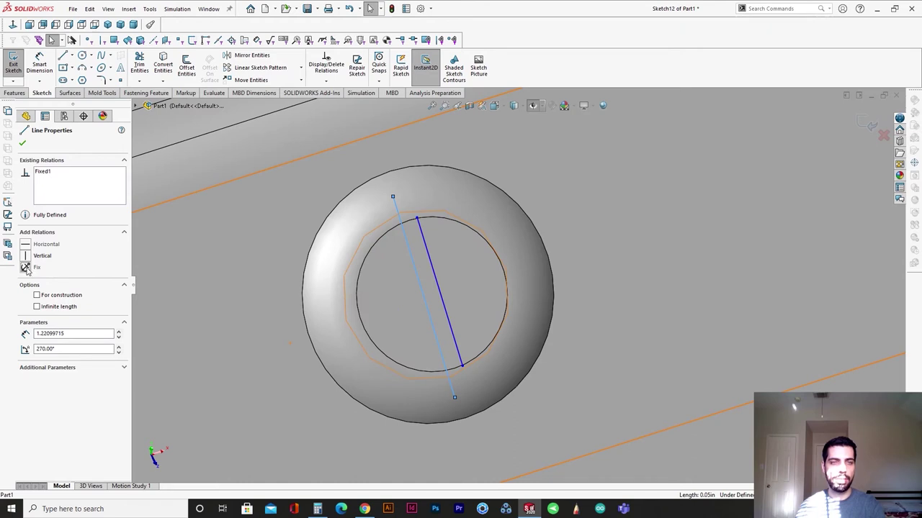
right_click(58, 175)
left_click(78, 188)
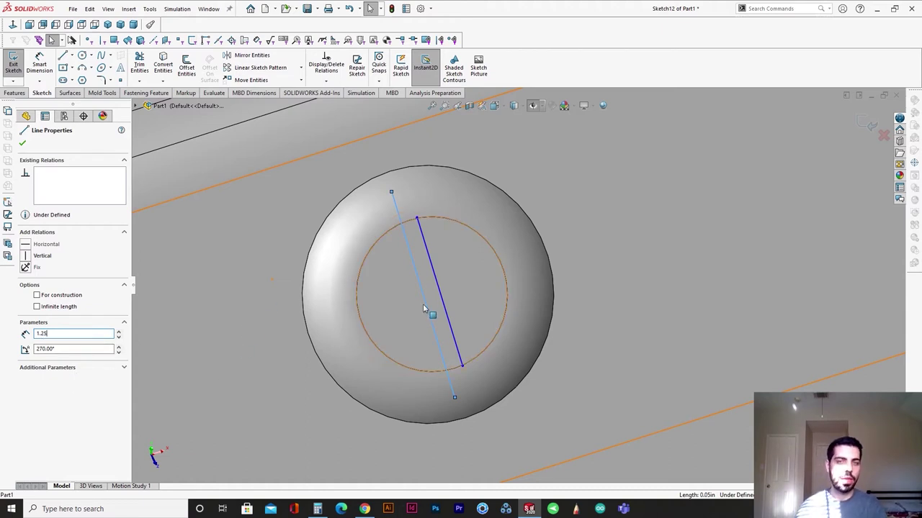
Add a horizontal relation between the midpoints of the two slot lines.
left_click_drag(425, 299, 424, 296)
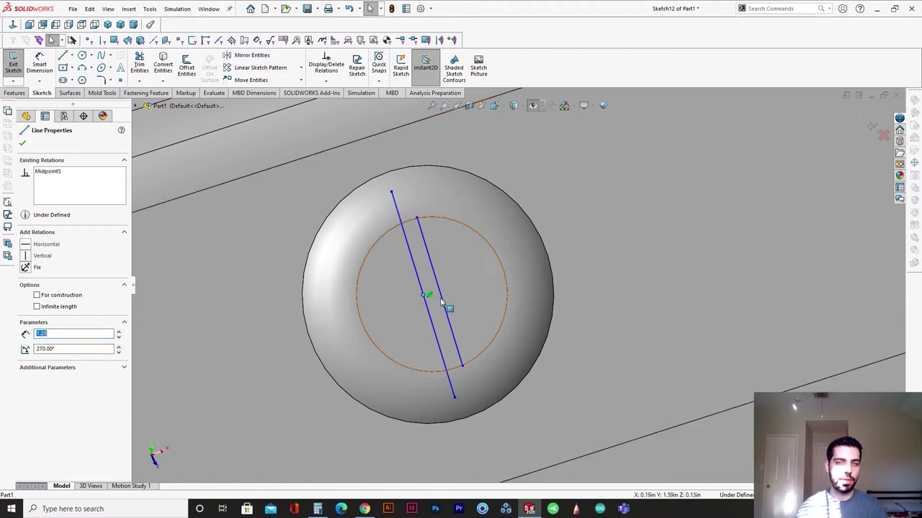
left_click(440, 294)
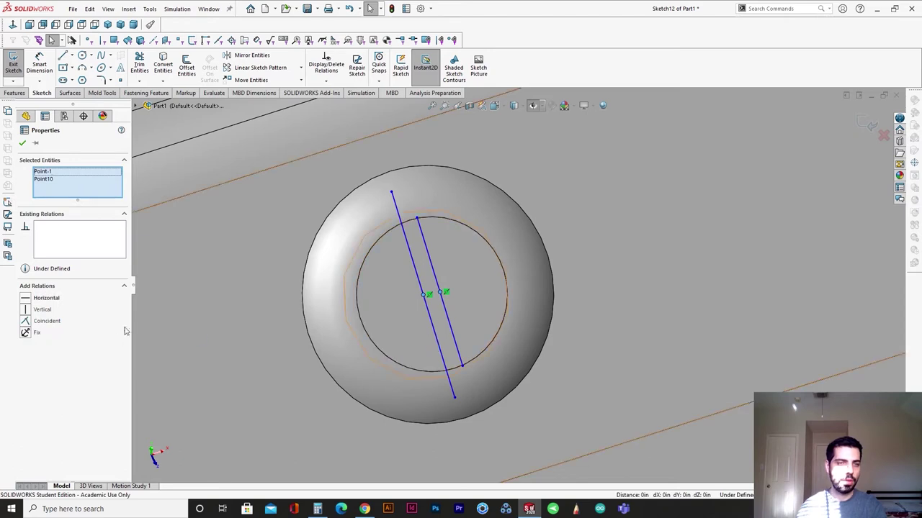
left_click(26, 301)
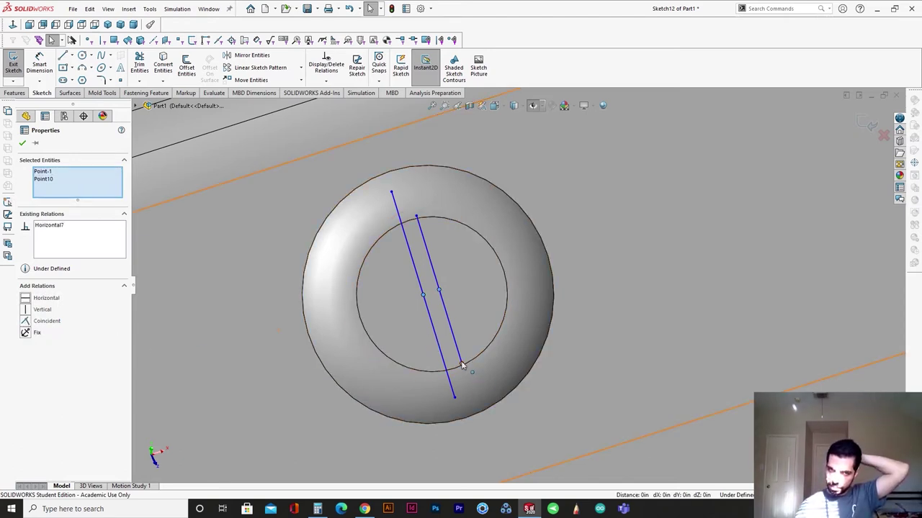
scroll(252, 380, "up", 5)
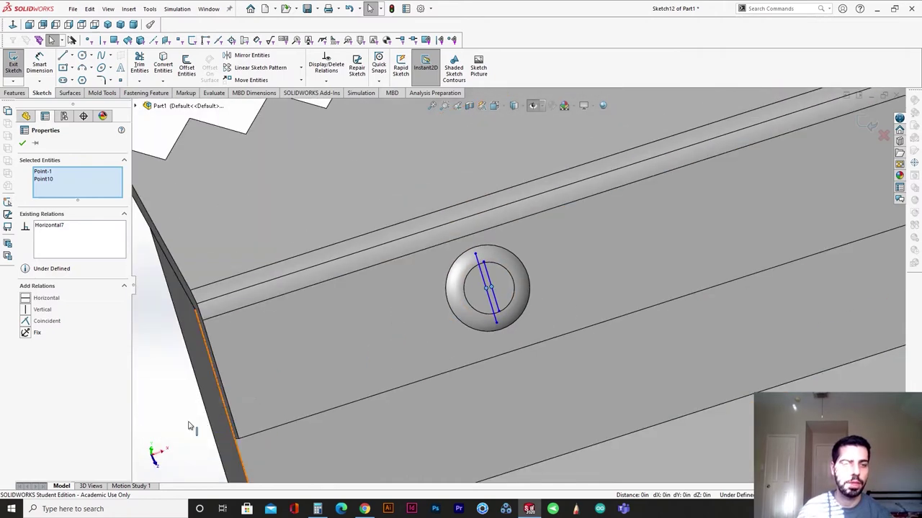
left_click(189, 426)
Offset the edge of the head's flat circular face 0.05 mm outward in one direction only.
scroll(515, 324, "down", 5)
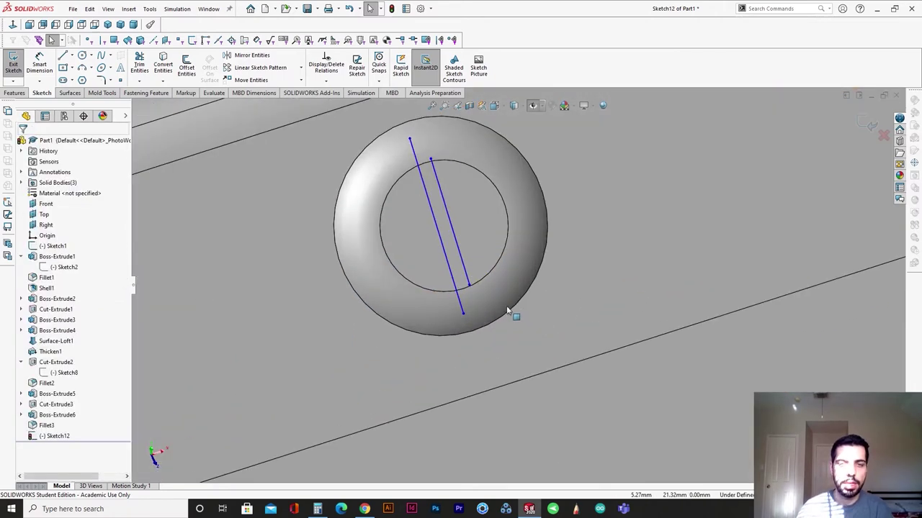
left_click(437, 231)
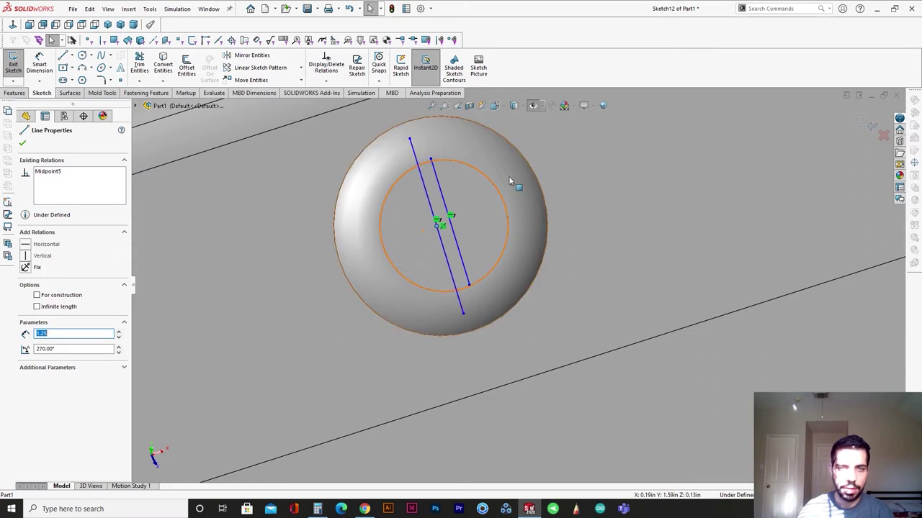
left_click(498, 195)
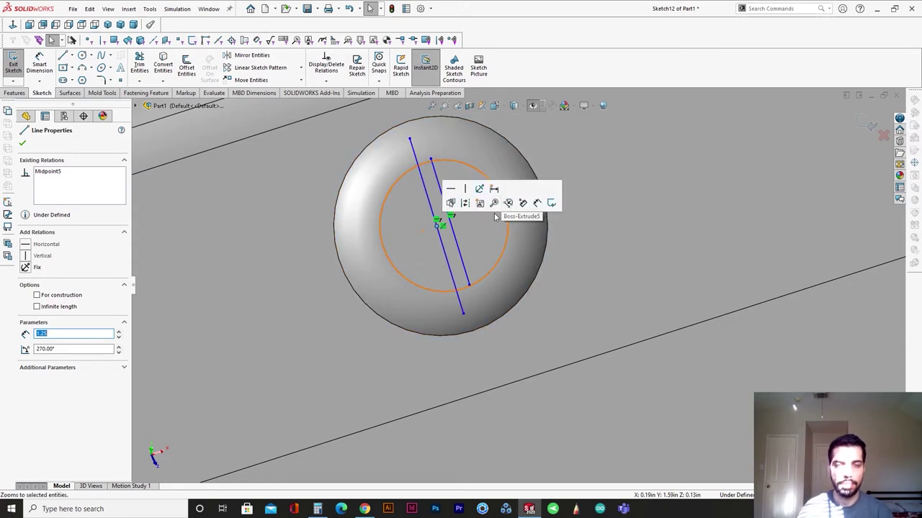
left_click(187, 67)
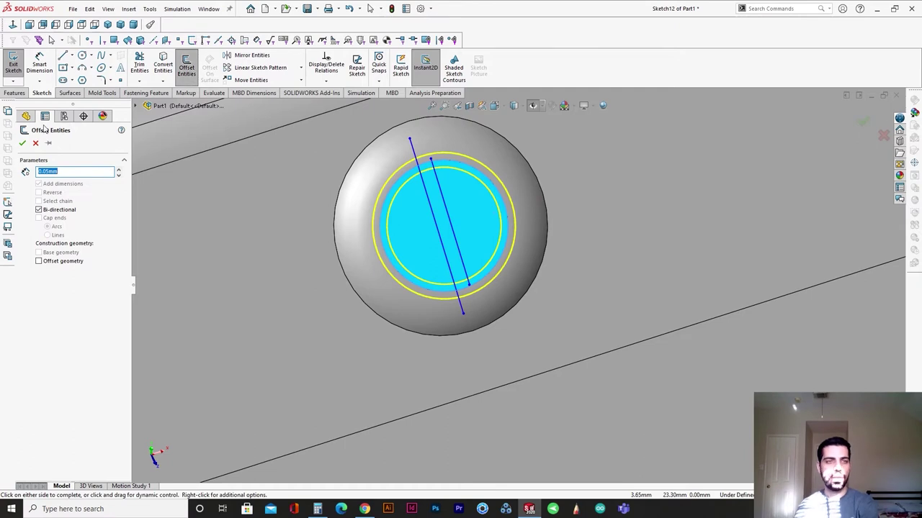
left_click(39, 210)
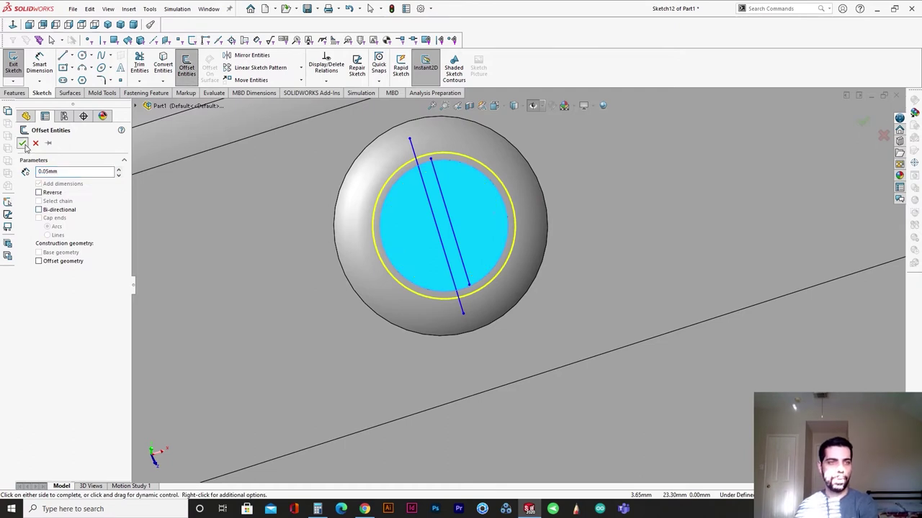
left_click(22, 143)
Draw a horizontal diameter line across the offset circle between its opposite quadrant points.
left_click(62, 55)
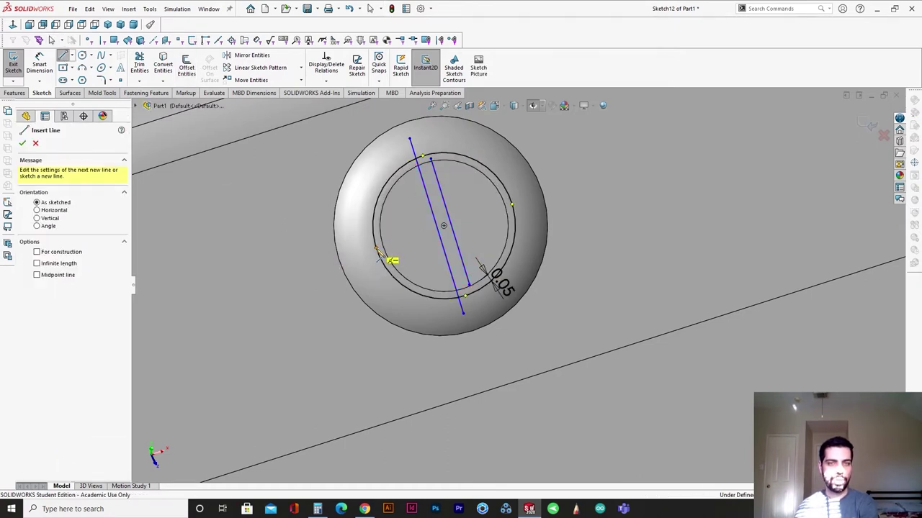
left_click(376, 248)
left_click(511, 205)
key("Escape")
Make the midpoint of the left slot line coincident with the horizontal diameter line.
scroll(444, 219, "down", 5)
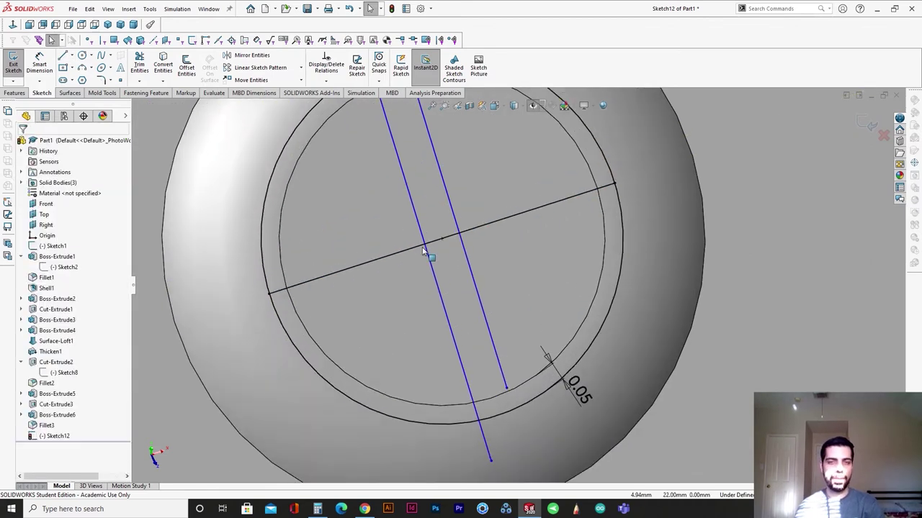
left_click(422, 238)
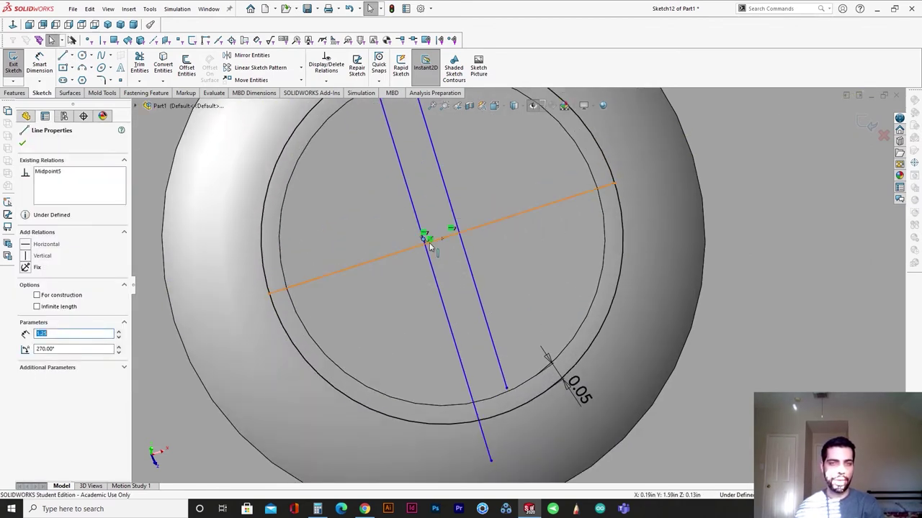
left_click(408, 249, "ctrl")
left_click(26, 309)
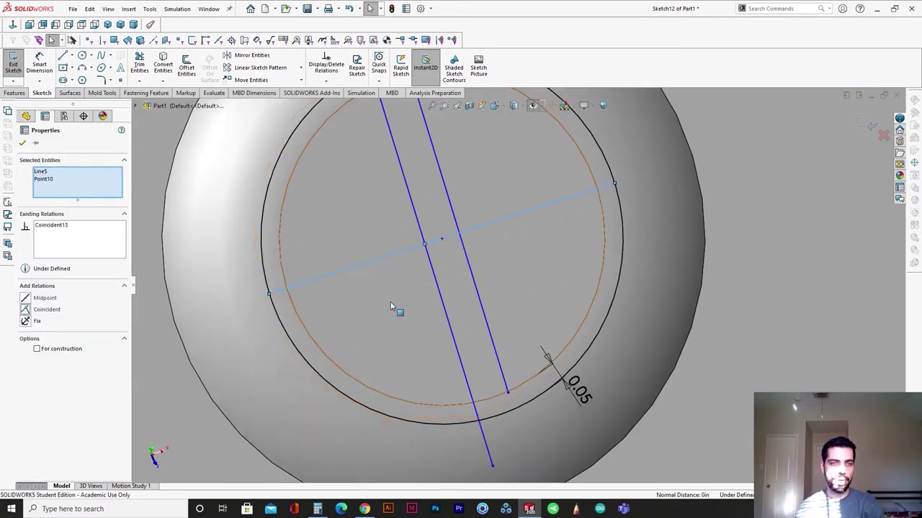
Make the two slot lines parallel and equal, and stretch them past the head's outer edge to about 1.70 mm long.
left_click(470, 272)
left_click(436, 294, "ctrl")
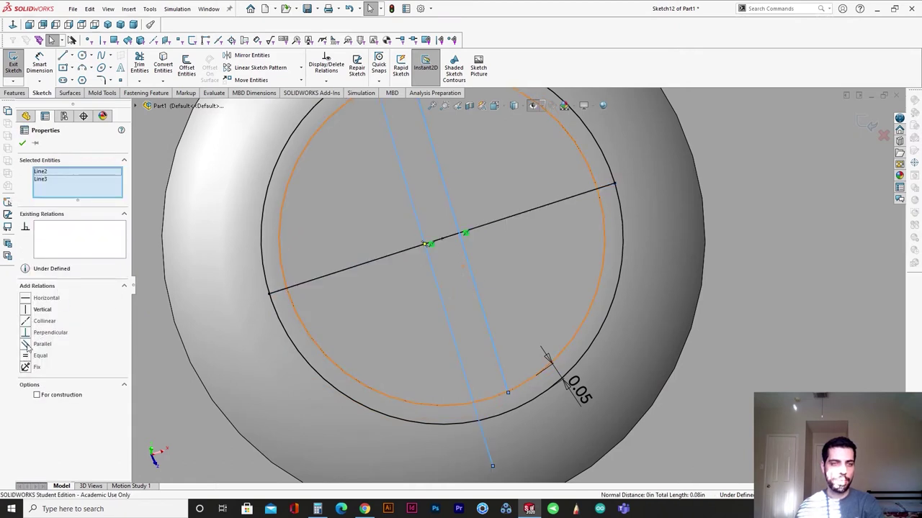
left_click(26, 344)
scroll(489, 360, "up", 5)
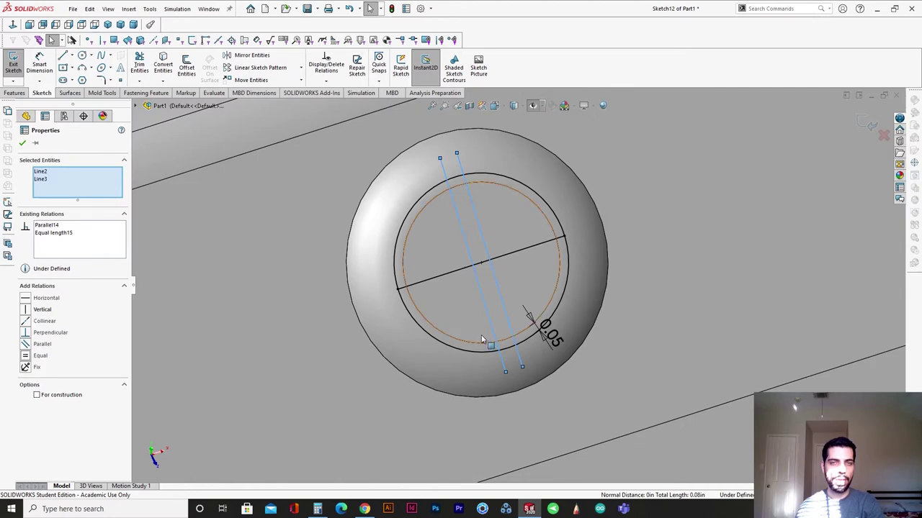
left_click_drag(477, 389, 493, 414)
Dimension the distance from the circle's center to the right slot line as 0.05 mm.
left_click(458, 255)
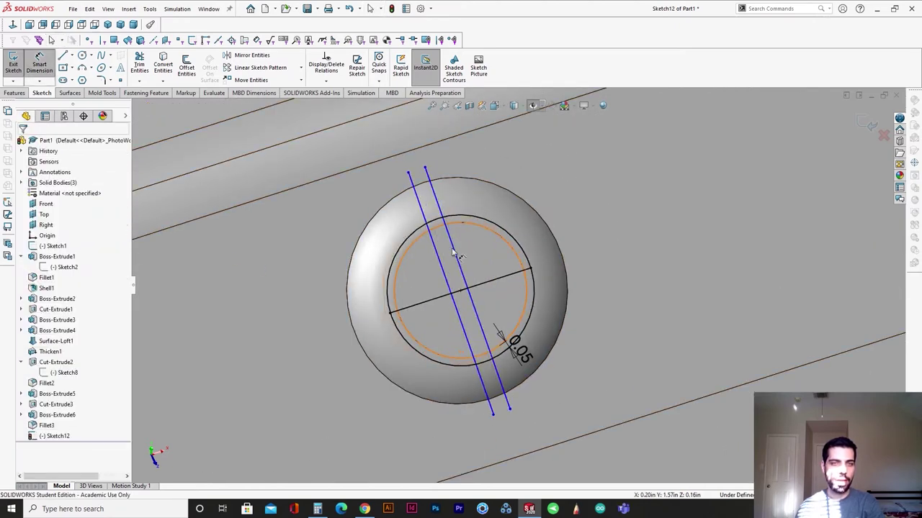
scroll(475, 297, "up", 4)
left_click(458, 289)
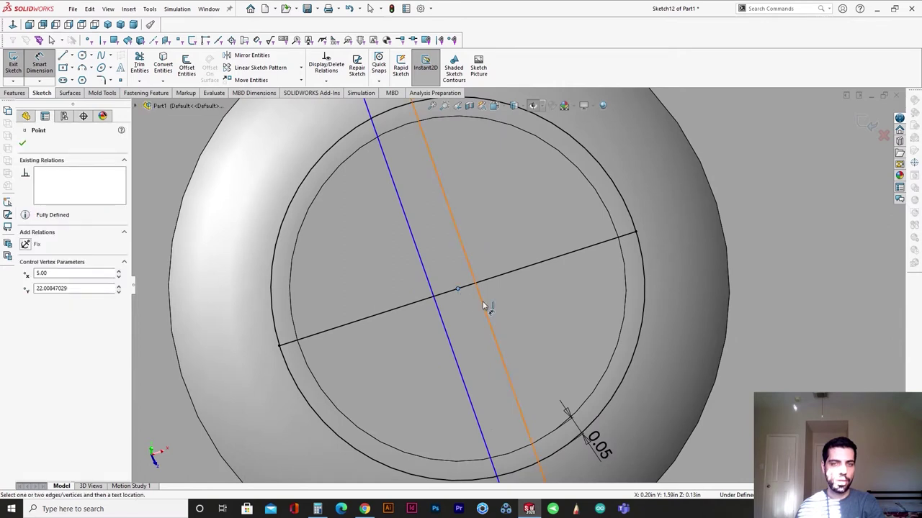
left_click(483, 305)
left_click(485, 318)
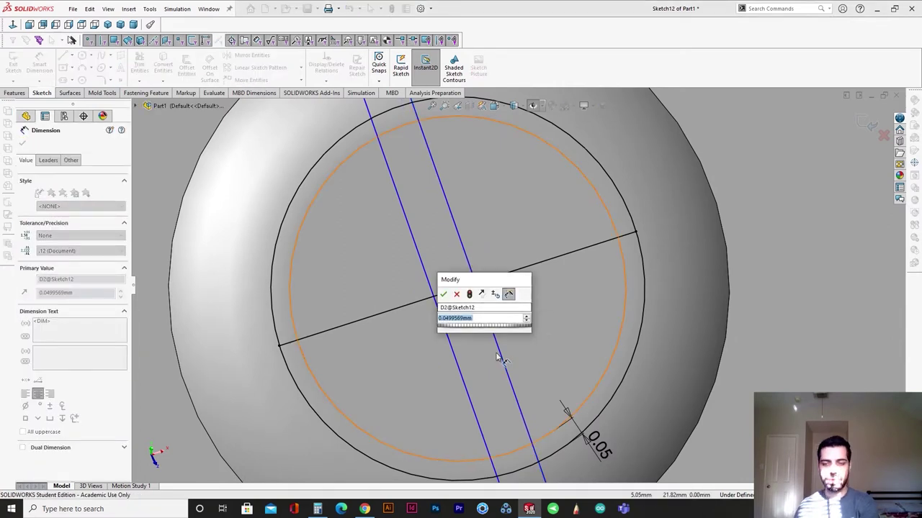
type("0.05")
key("Return")
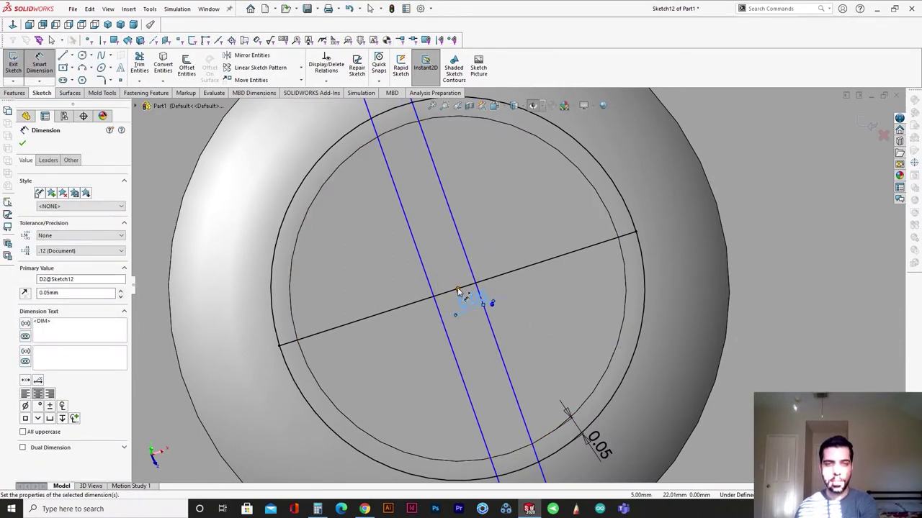
Dimension the distance from the circle's center to the left slot line as 0.05 mm.
scroll(458, 271, "up", 3)
left_click(454, 195)
left_click(389, 189)
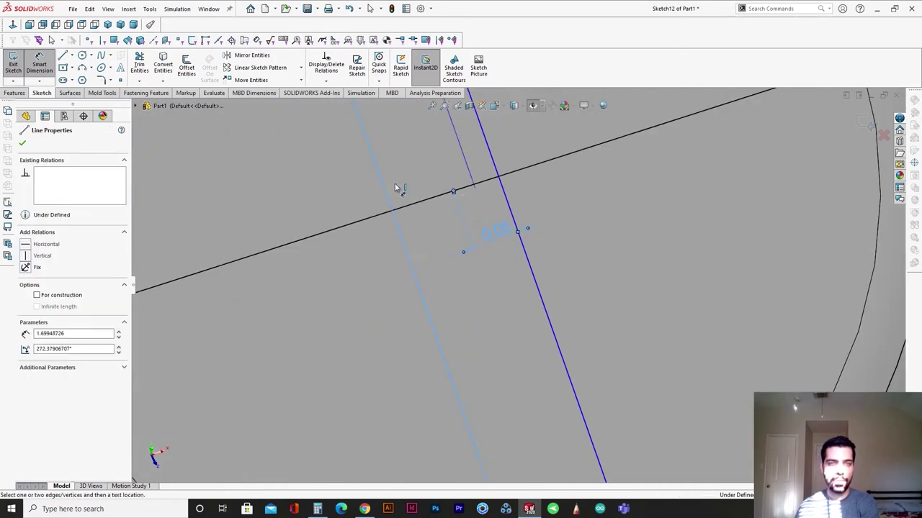
left_click(409, 207)
type("0.05")
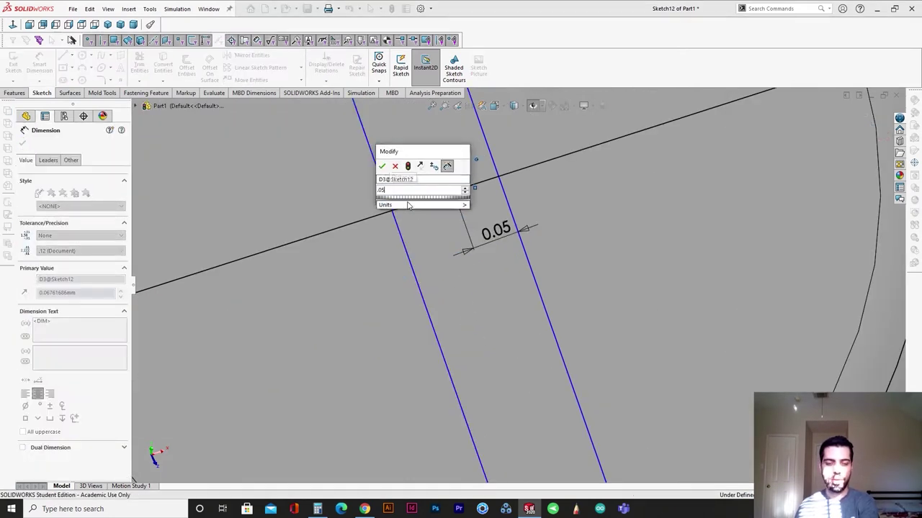
key("Return")
scroll(414, 281, "up", 8)
key("Escape")
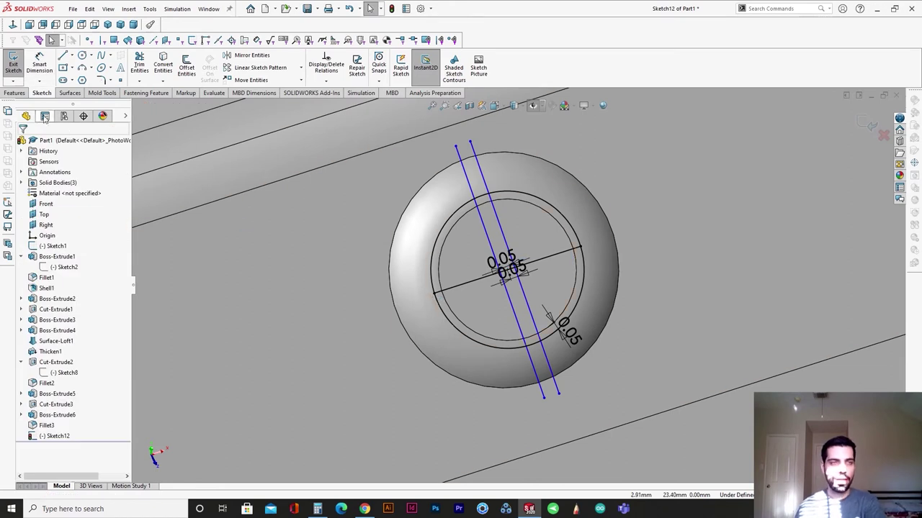
Close both ends of the slot profile with short lines joining the endpoints of the two long lines.
left_click(64, 55)
left_click(470, 142)
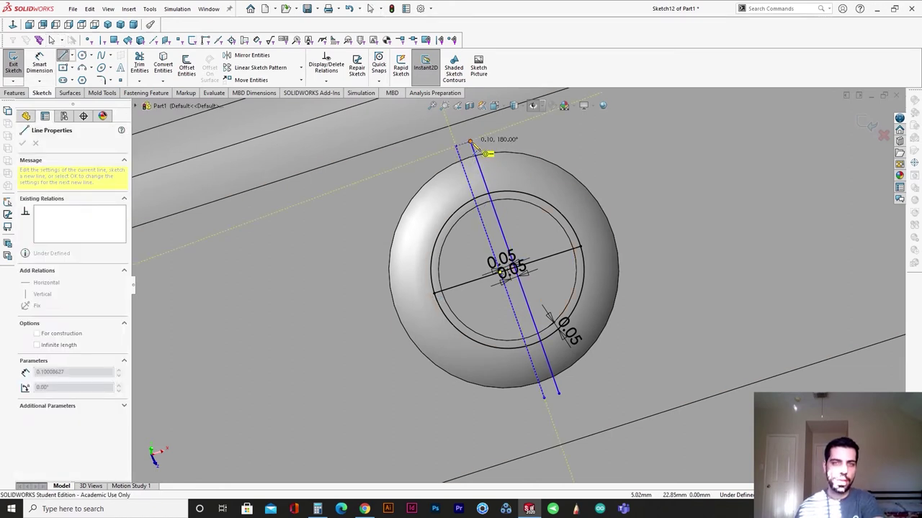
left_click(545, 398)
left_click(559, 394)
key("Escape")
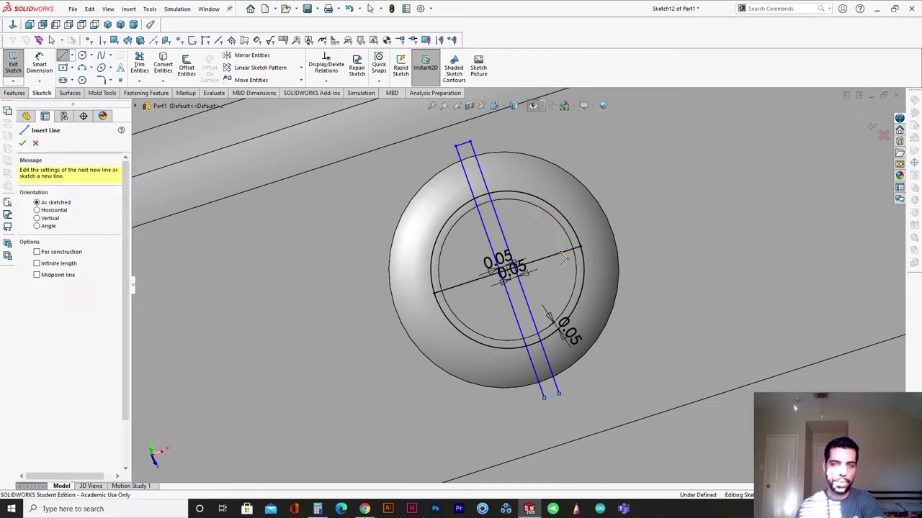
key("Escape")
Convert the offset circle and the horizontal diameter line to construction geometry.
left_click_drag(607, 202, 539, 271)
left_click(55, 352)
scroll(514, 357, "up", 9)
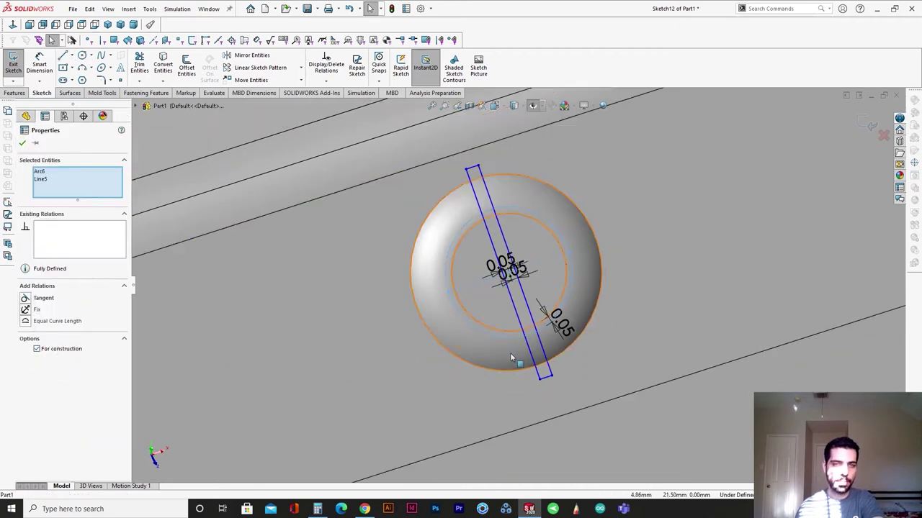
left_click(242, 383)
scroll(529, 277, "down", 9)
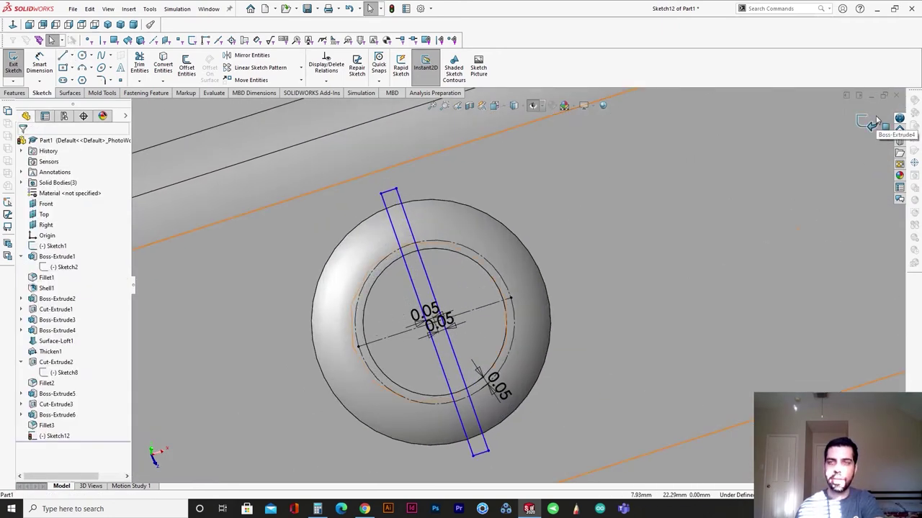
Start a blind extruded cut from the slot sketch with a depth of 0.1 mm.
left_click(870, 122)
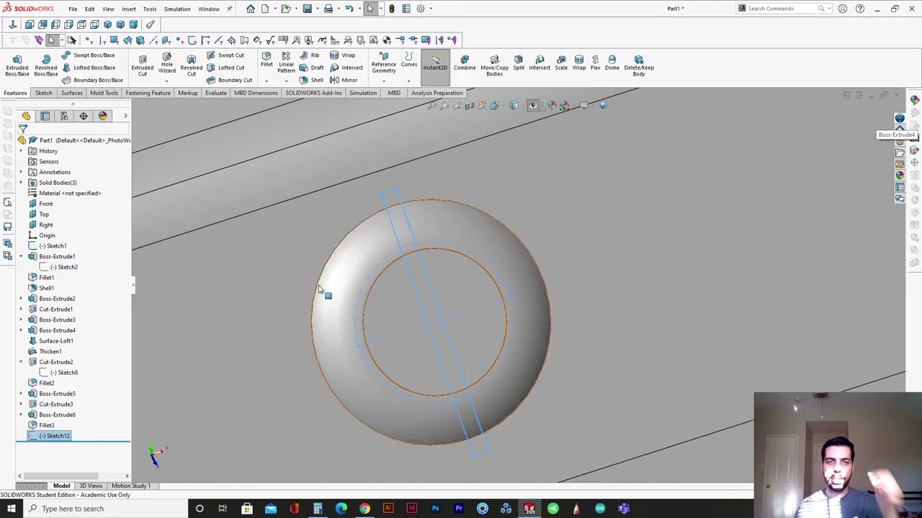
left_click(142, 64)
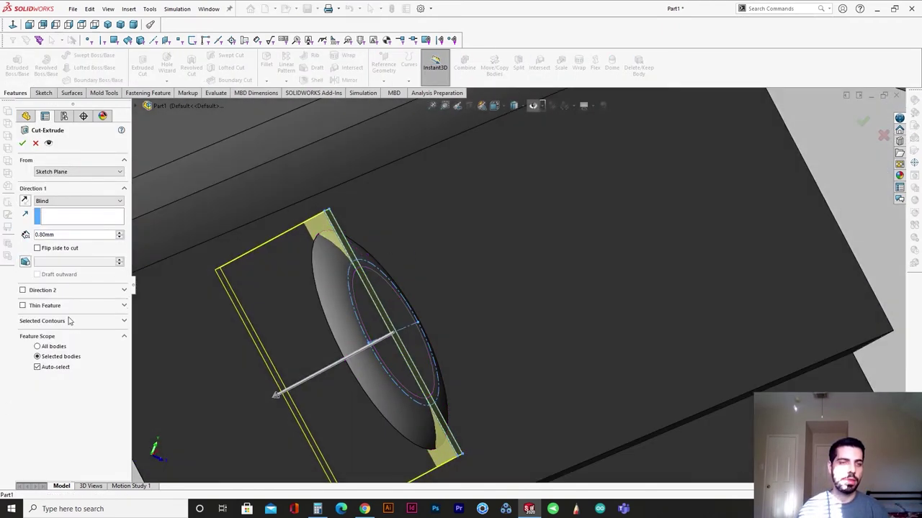
left_click(46, 234)
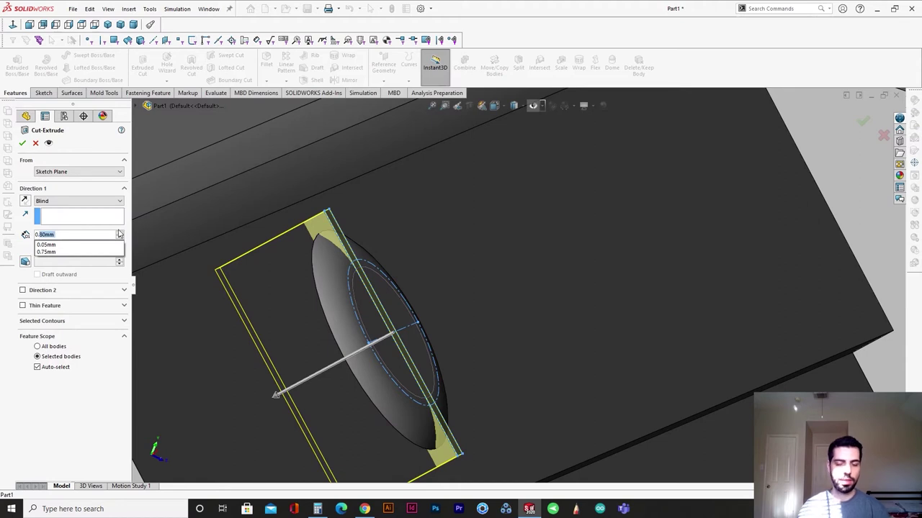
type("0.25")
key("Return")
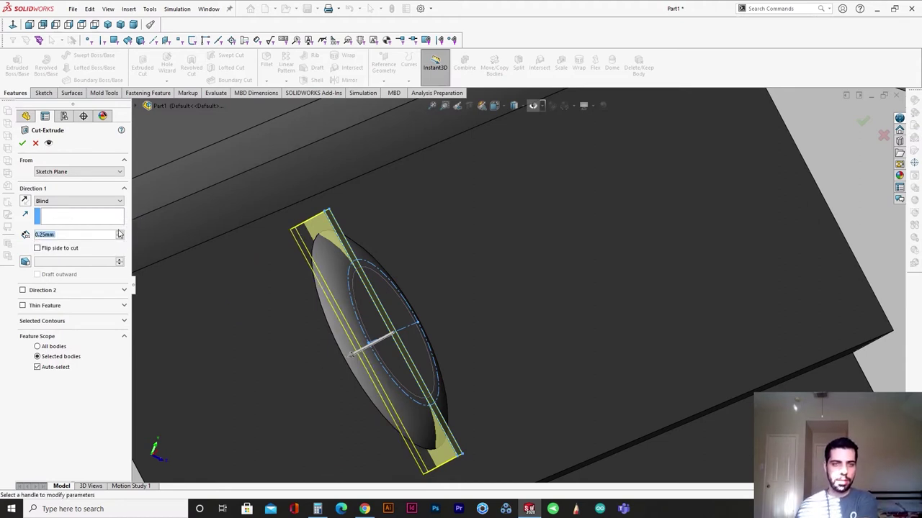
type("0.1")
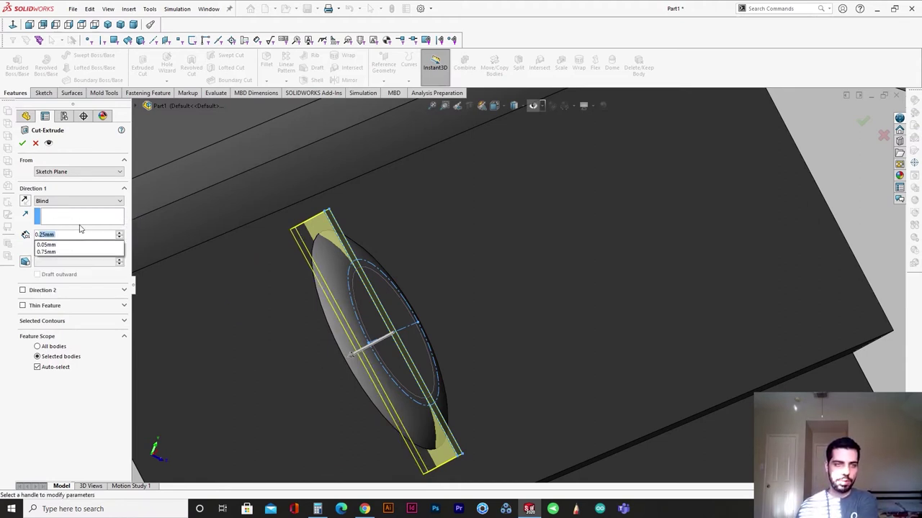
key("Return")
scroll(226, 247, "down", 2)
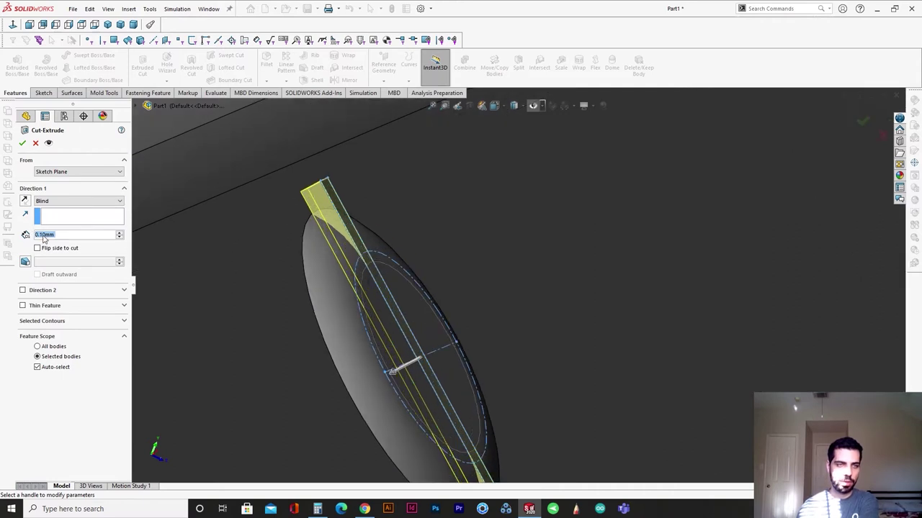
Set the slot cut's depth to 0.05 mm and complete the cut through the fastener head.
left_click(41, 234)
left_click(42, 234)
left_click(41, 235)
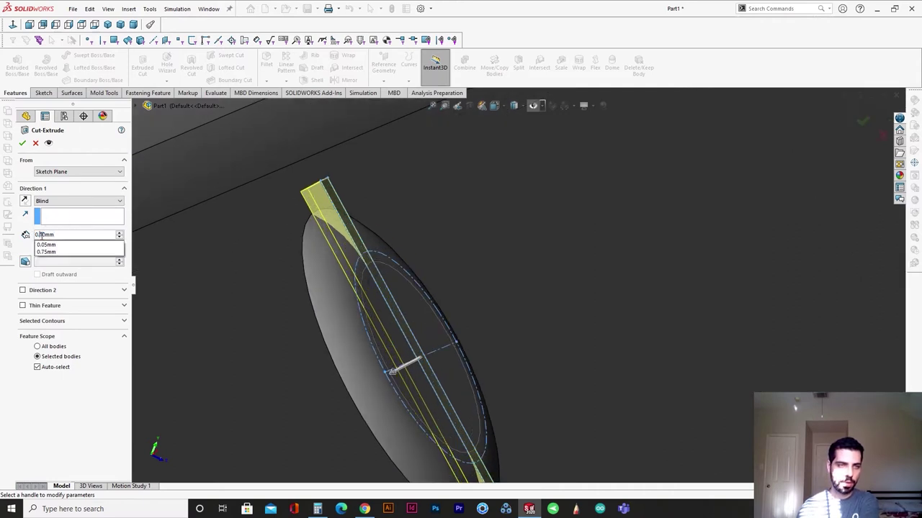
type("0.05")
key("Return")
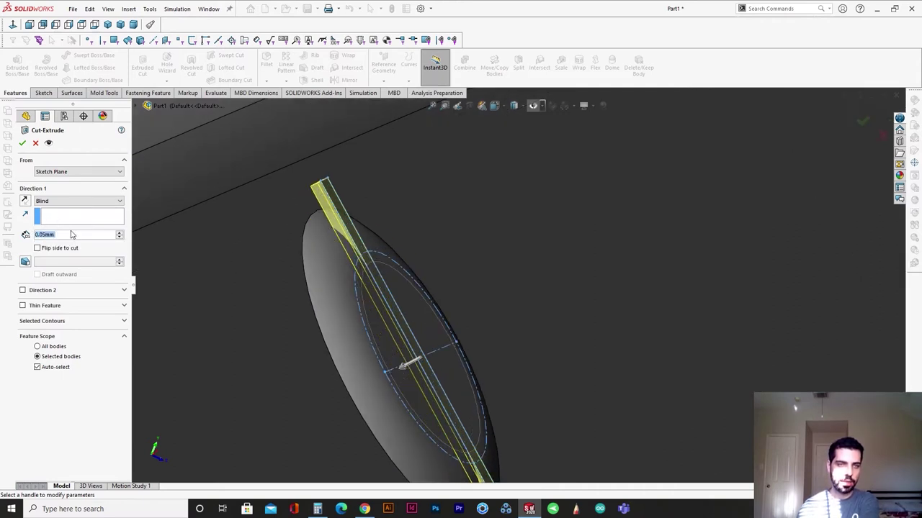
left_click(22, 144)
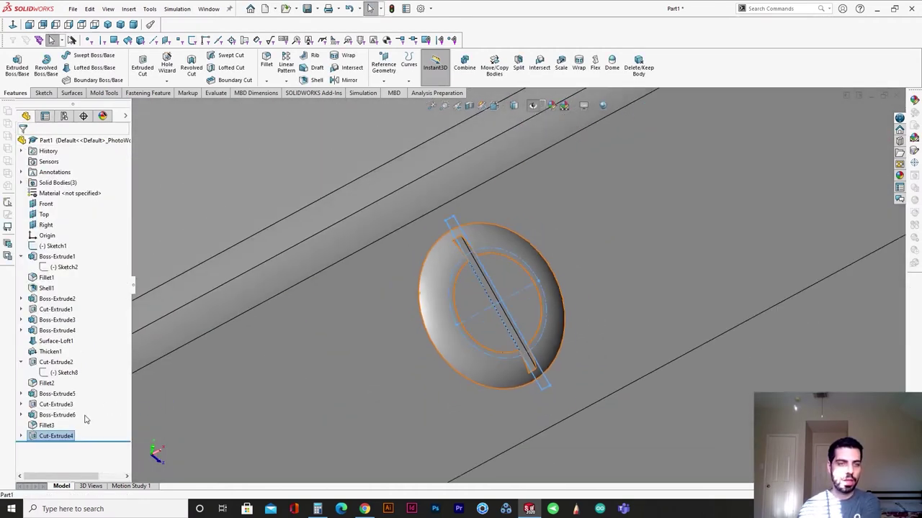
Edit the fillet on the fastener head's rim and set its radius to 0.3 mm.
left_click(46, 426)
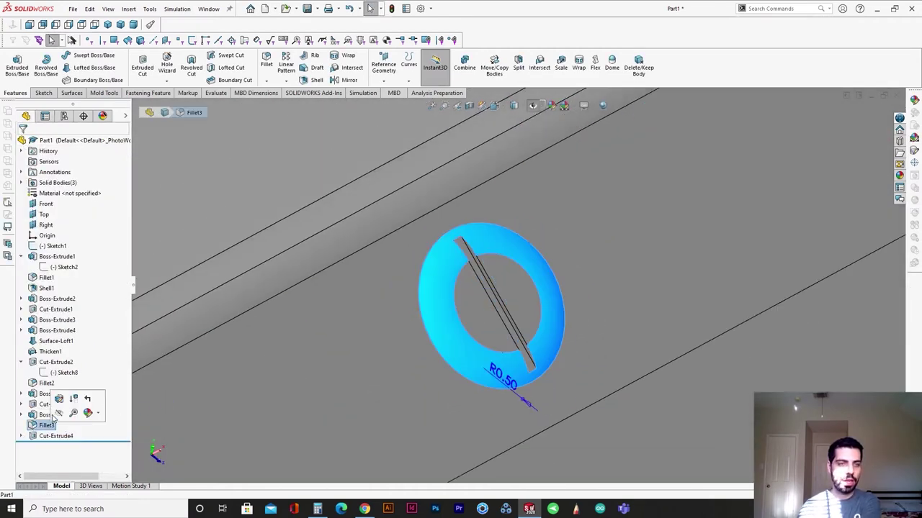
left_click(60, 398)
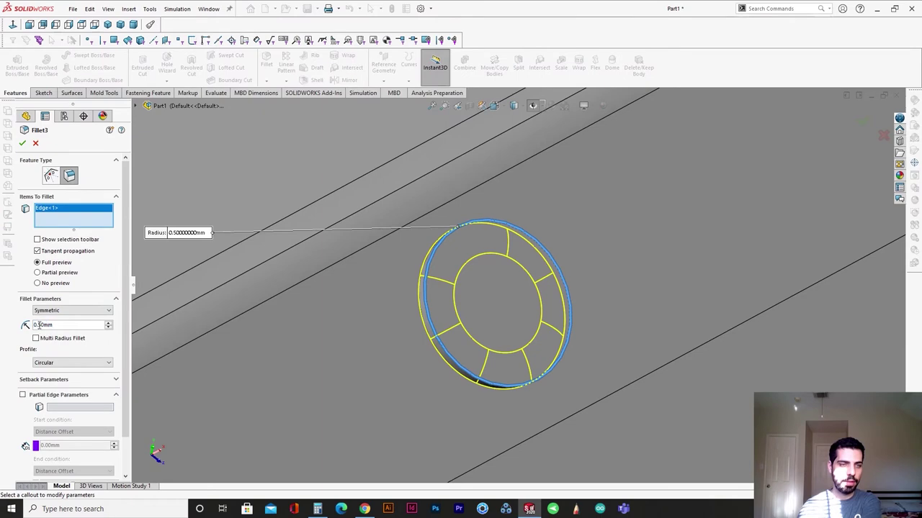
left_click_drag(40, 325, 70, 325)
type("3")
key("Return")
left_click(22, 144)
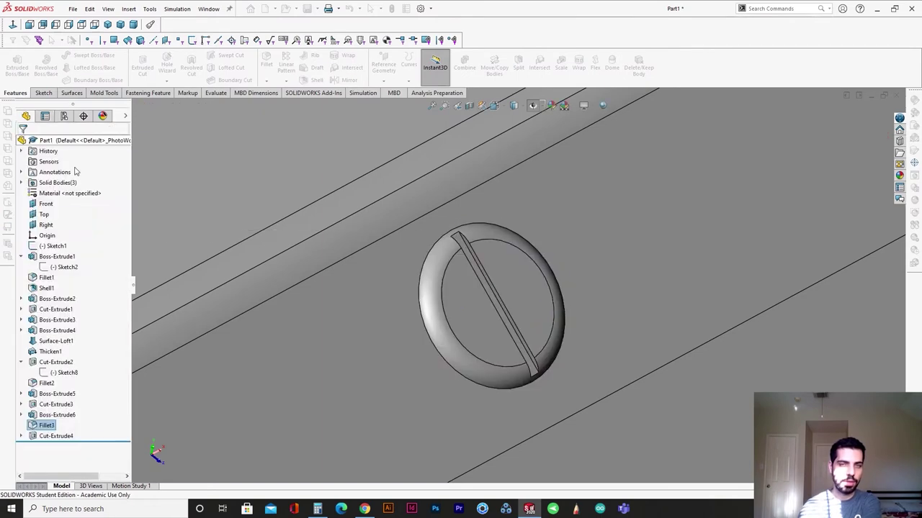
Examine the slotted fastener head and the toothed blade on the dispenser from several angles.
middle_click_drag(439, 252, 415, 367)
scroll(482, 270, "up", 3)
scroll(360, 391, "up", 5)
left_click(358, 393)
scroll(585, 278, "down", 3)
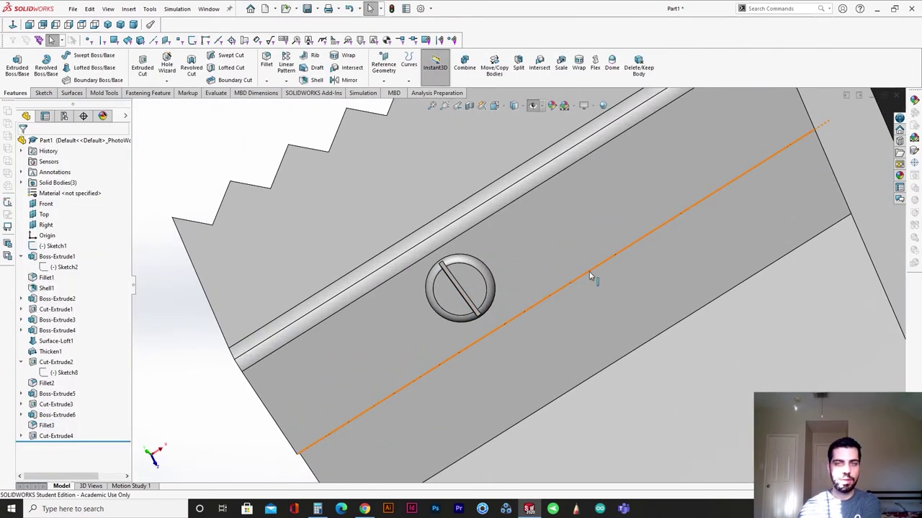
scroll(609, 266, "up", 4)
middle_click_drag(590, 276, 521, 294)
scroll(520, 295, "down", 6)
scroll(515, 327, "up", 4)
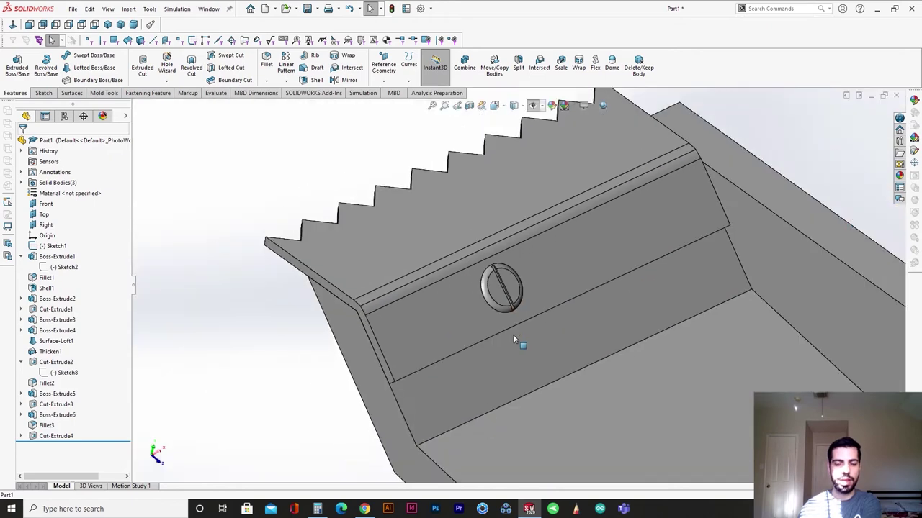
scroll(513, 334, "up", 6)
scroll(517, 280, "down", 4)
scroll(546, 337, "up", 6)
middle_click_drag(546, 337, 573, 392)
scroll(450, 288, "down", 5)
middle_click_drag(450, 272, 442, 245)
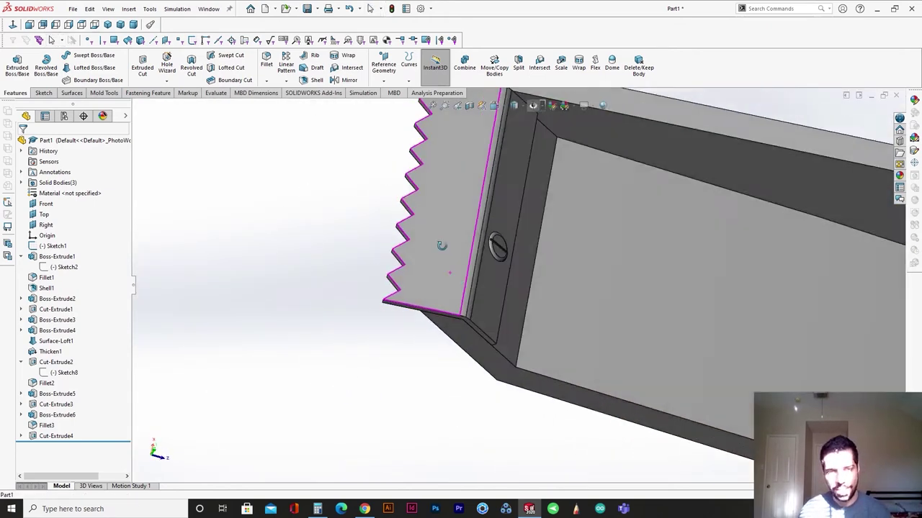
scroll(442, 245, "up", 3)
middle_click_drag(452, 213, 508, 217)
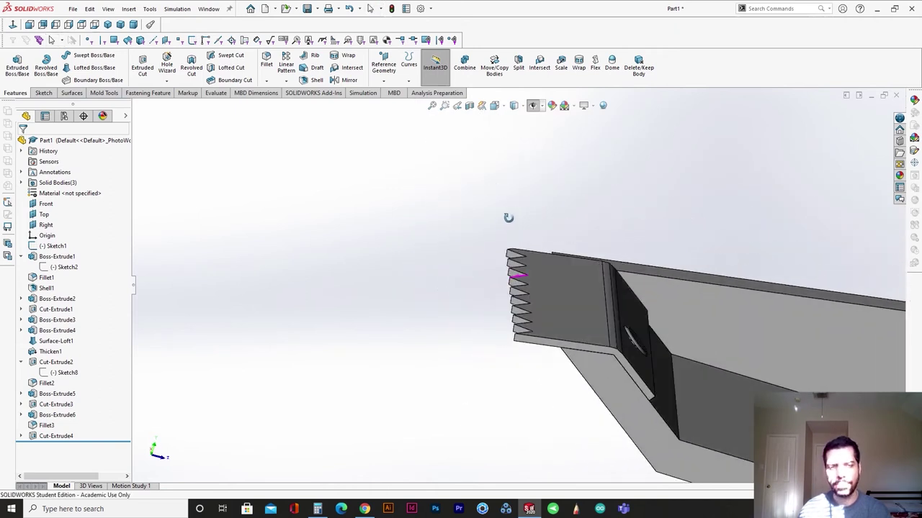
key("Escape")
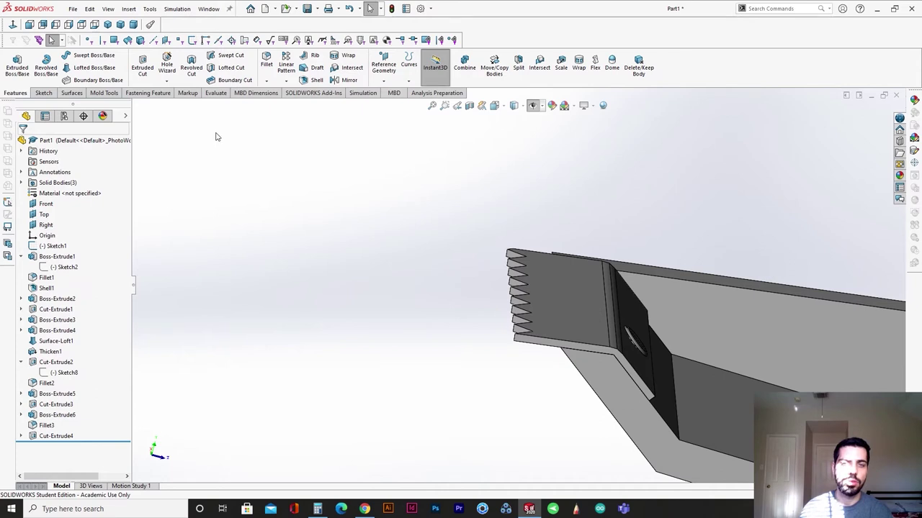
Start a chamfer of 0.1 mm at 45 degrees on a tooth edge at the near end of the blade's upper face.
left_click(266, 80)
left_click(281, 110)
scroll(521, 363, "down", 3)
scroll(522, 363, "down", 2)
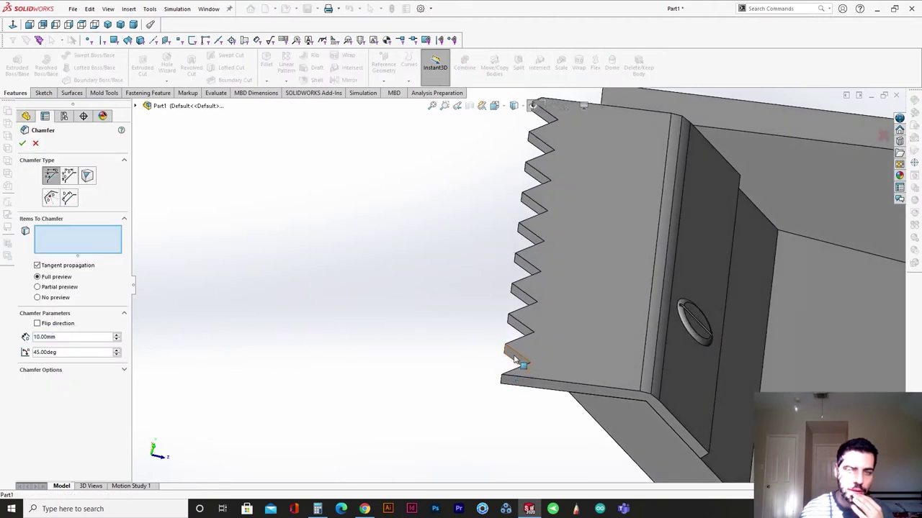
left_click(514, 377)
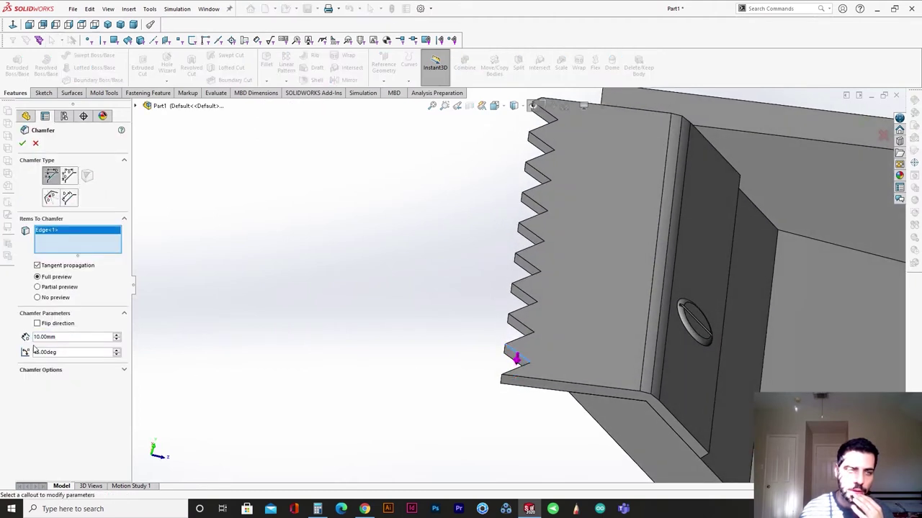
type("0.1m")
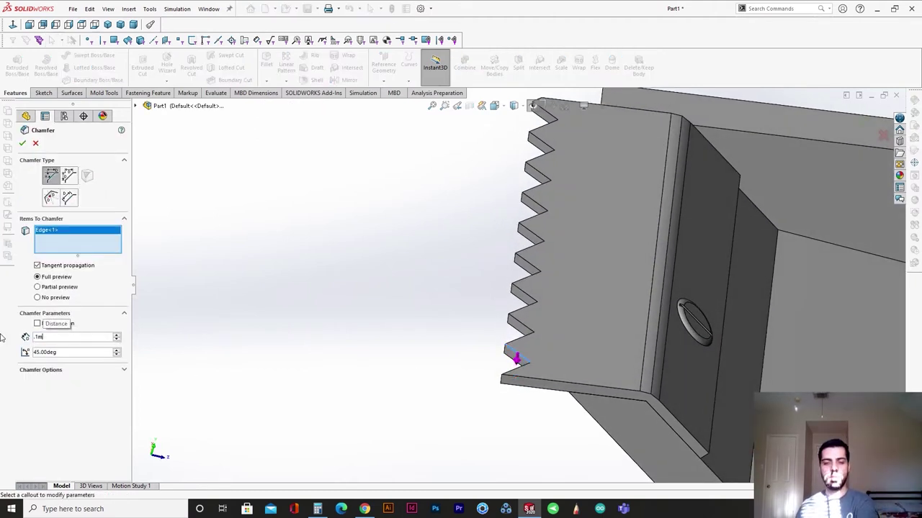
key("Return")
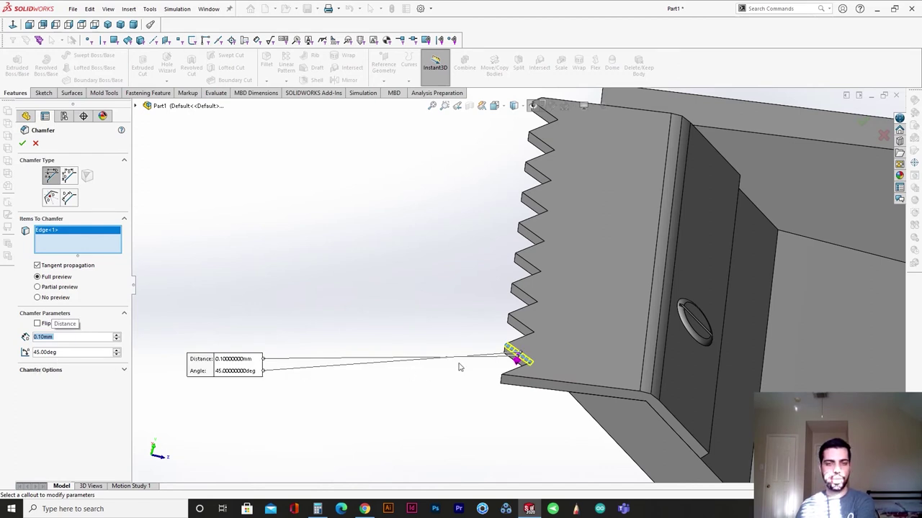
Add the next six tooth edges on the blade's upper face to the chamfer.
scroll(432, 374, "down", 2)
left_click(391, 331)
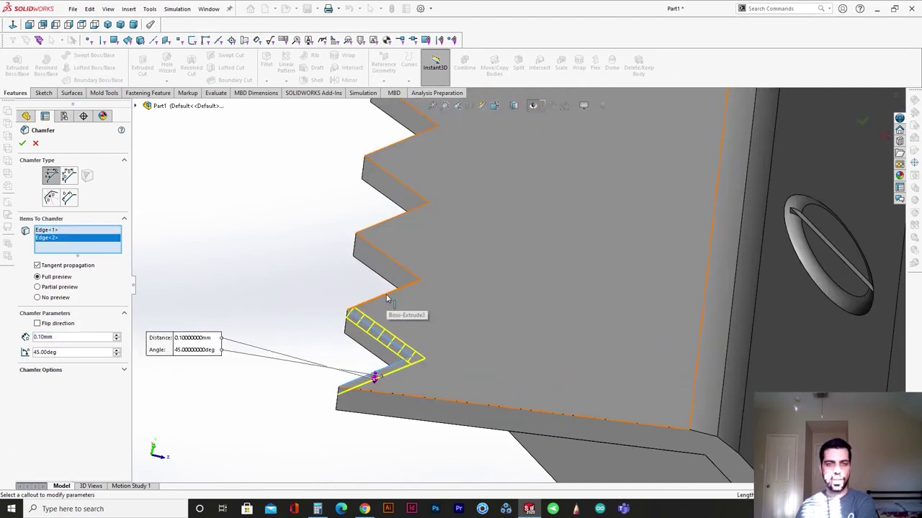
left_click(387, 297)
left_click(393, 261)
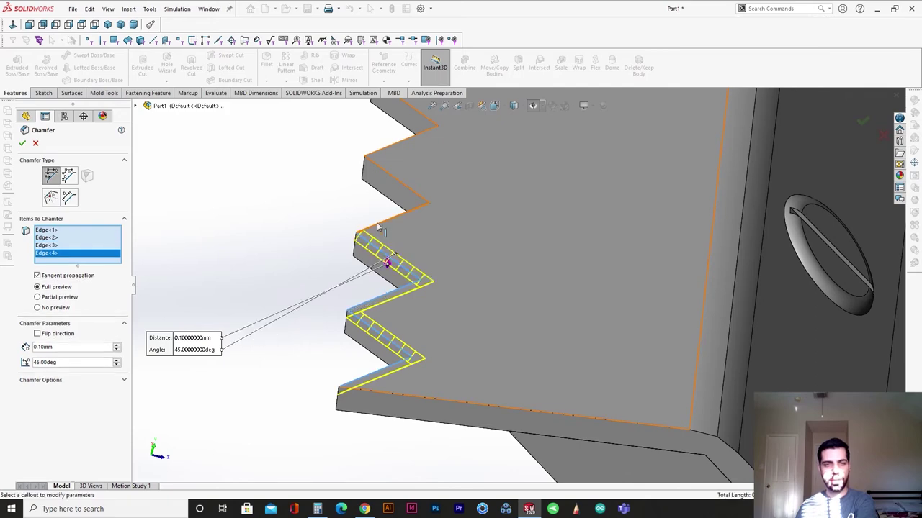
left_click(381, 227)
left_click(383, 165)
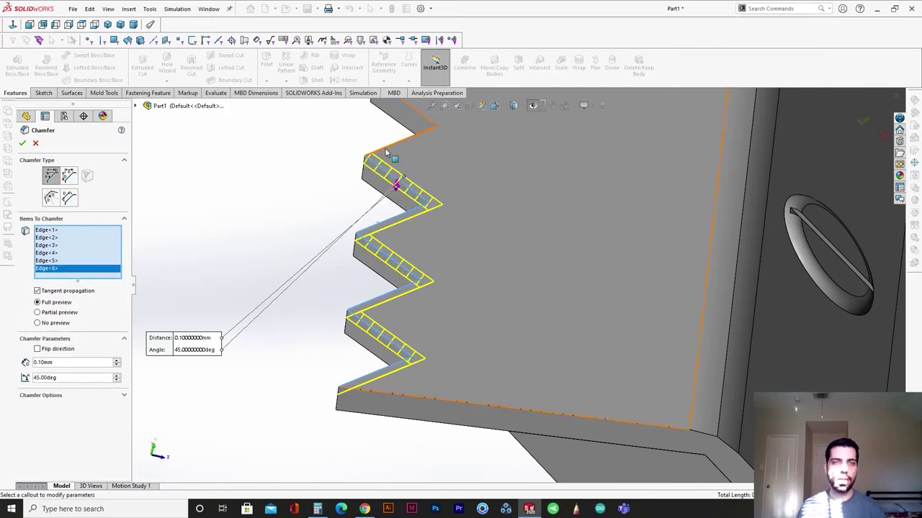
left_click(391, 145)
Add four more consecutive tooth edges along the middle of the blade's upper face to the chamfer.
scroll(418, 173, "up", 3)
scroll(428, 216, "down", 4)
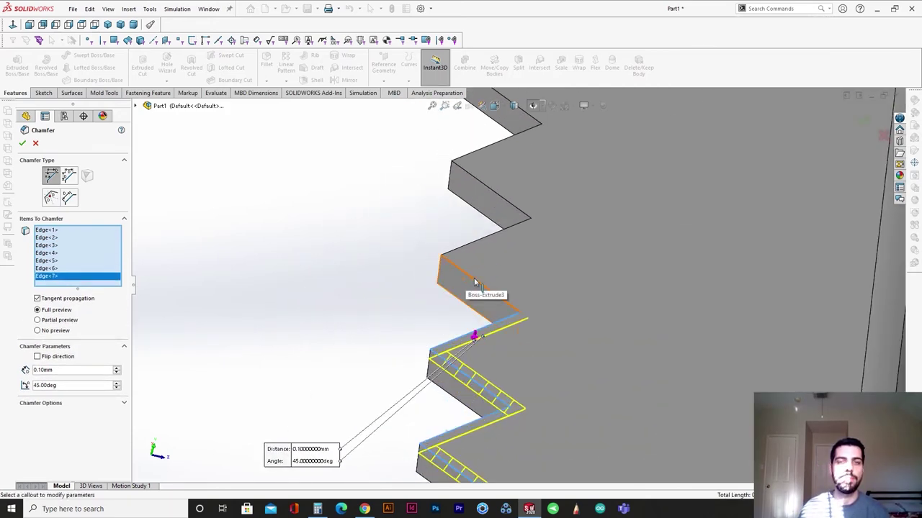
left_click(467, 285)
left_click(465, 246)
left_click(499, 190)
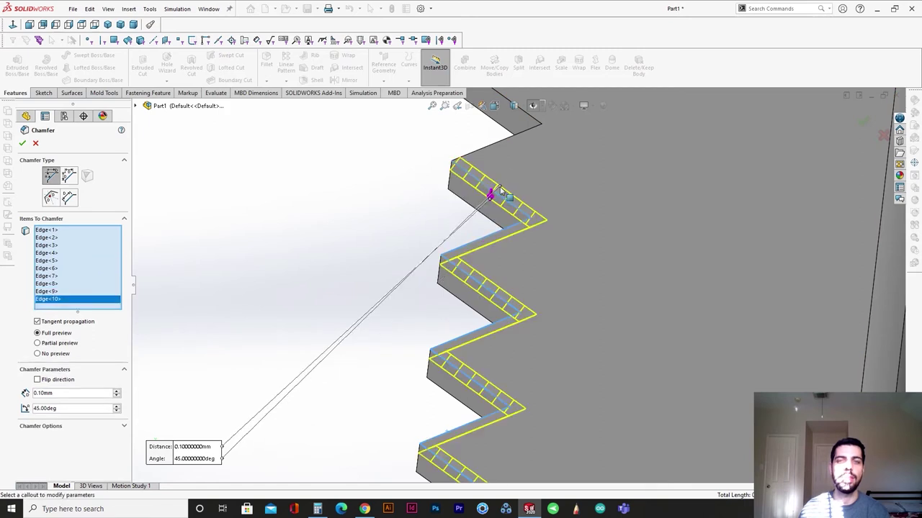
left_click(493, 148)
Add the remaining eight upper tooth edges to the chamfer, up to the far end of the blade.
middle_click_drag(503, 174, 424, 360, "ctrl")
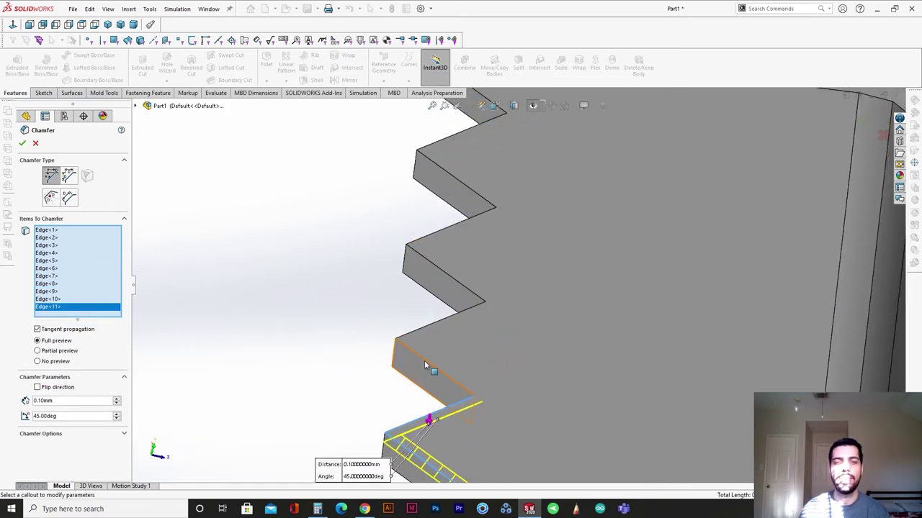
left_click(425, 360)
left_click(422, 327)
left_click(455, 278)
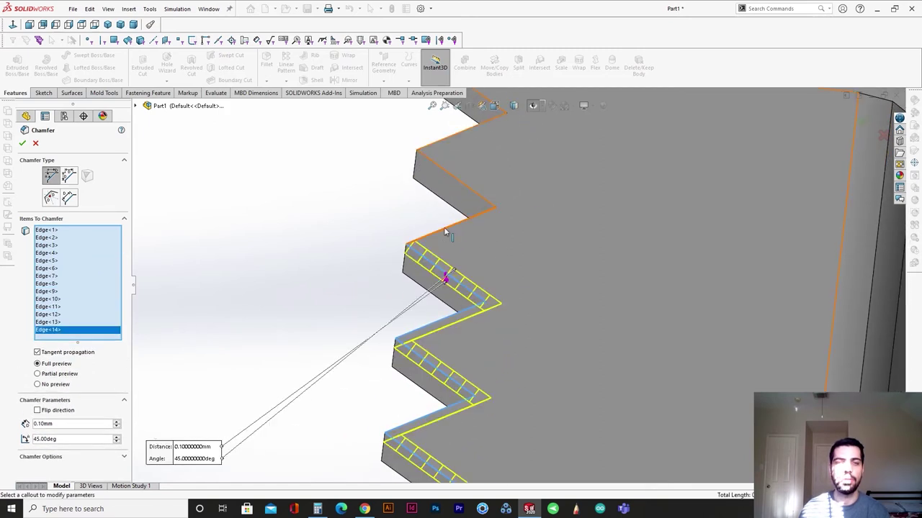
left_click(447, 233)
left_click(471, 191)
middle_click_drag(471, 190, 487, 257, "ctrl")
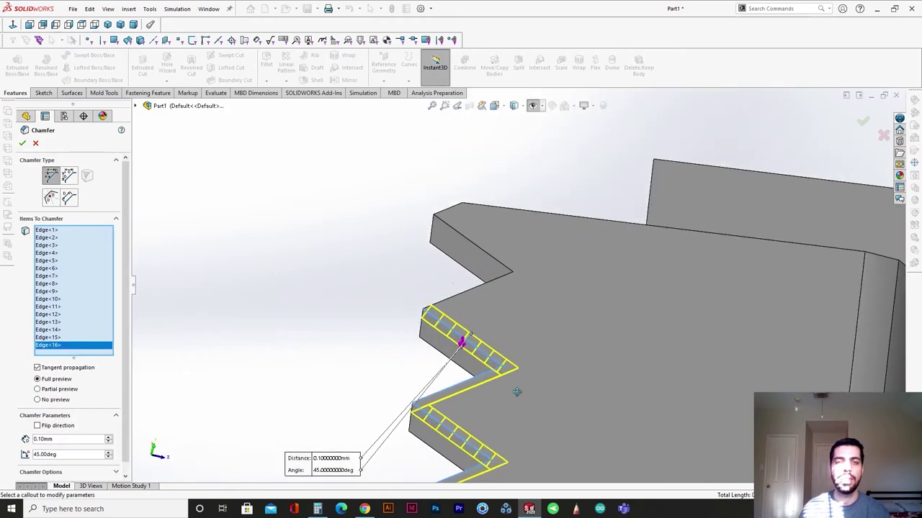
left_click(465, 294)
left_click(485, 252)
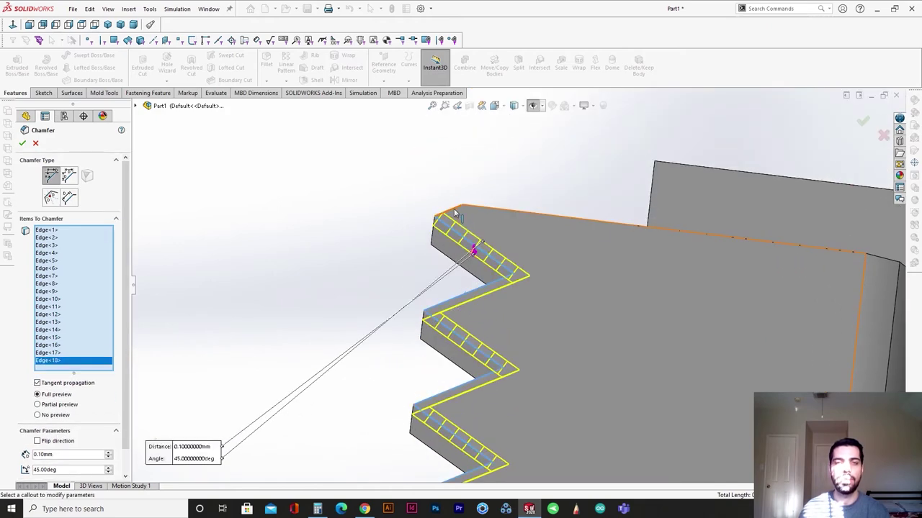
left_click(451, 210)
Add the first six tooth edges on the blade's underside to the chamfer, starting from the far end.
left_click(449, 249)
middle_click_drag(450, 249, 541, 267)
left_click(300, 316)
left_click(353, 357)
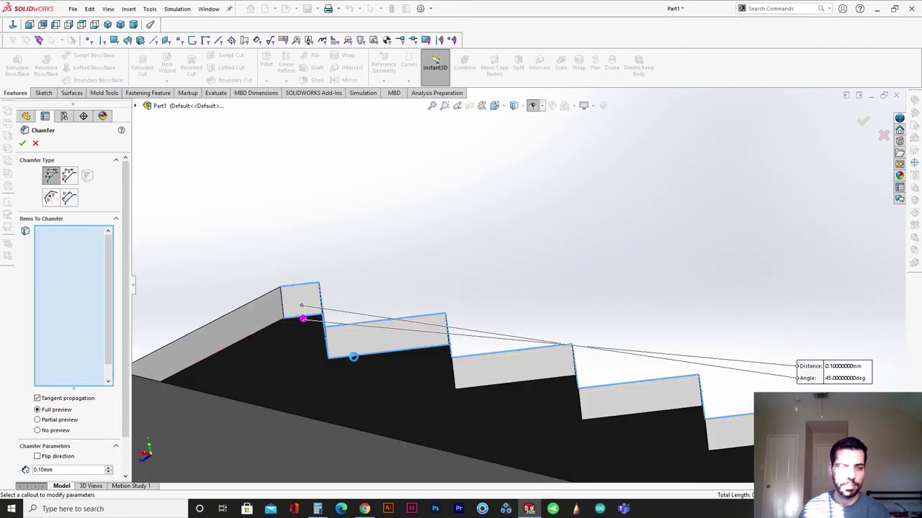
left_click(453, 382)
left_click(478, 387)
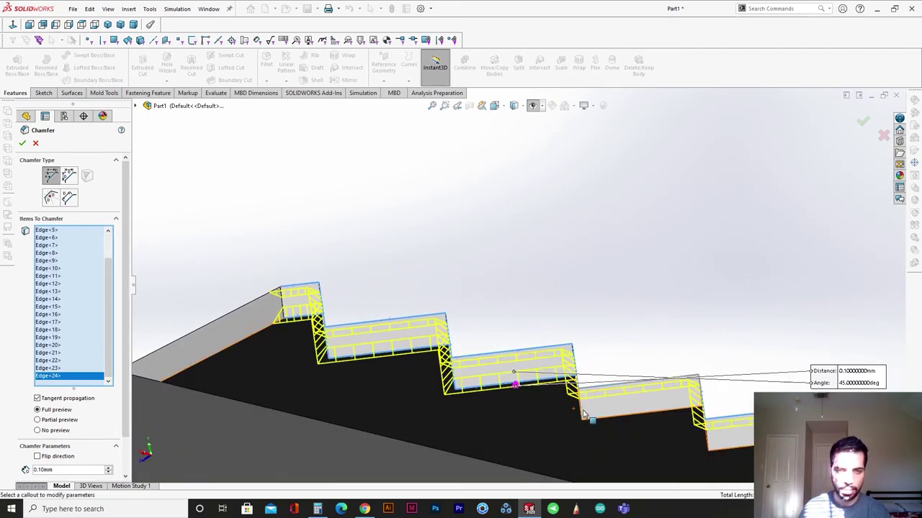
left_click(580, 415)
Add the next five consecutive tooth edges on the blade's underside to the chamfer.
middle_click_drag(581, 416, 536, 442)
scroll(519, 414, "down", 3)
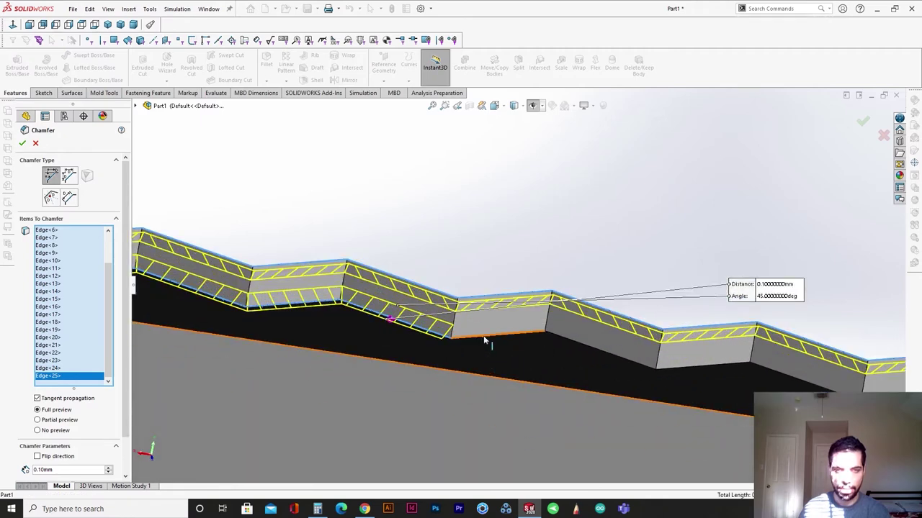
left_click(486, 340)
left_click(619, 357)
left_click(709, 369)
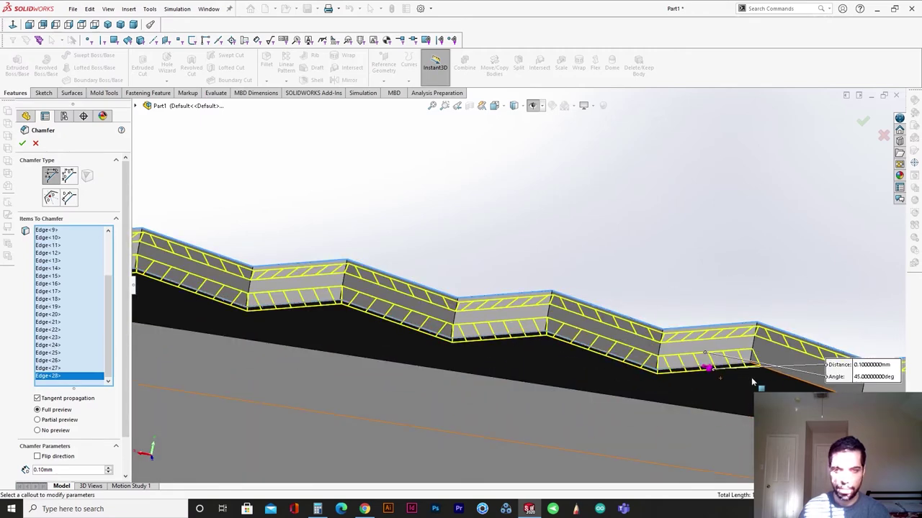
middle_click_drag(775, 373, 674, 343)
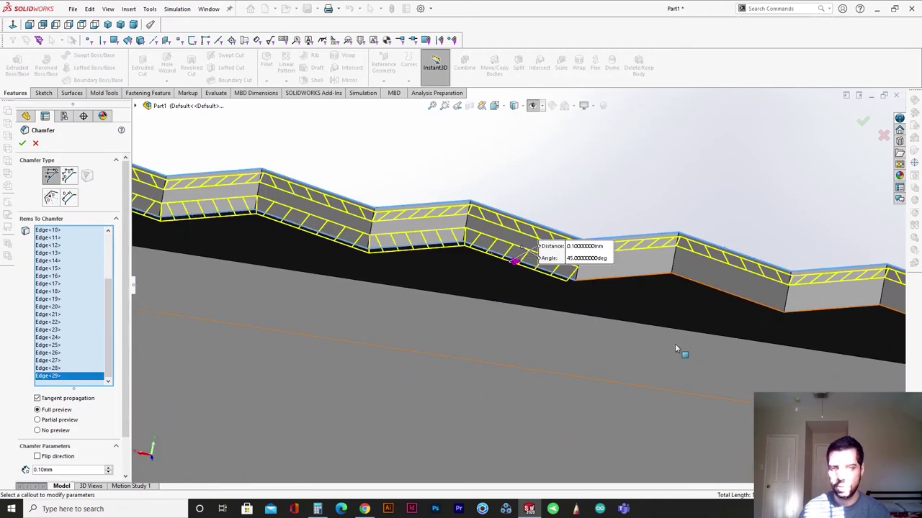
Add the remaining nine underside tooth edges up to the blade's near end and complete the 0.10 mm, 45-degree chamfer.
left_click(664, 278)
left_click(759, 305)
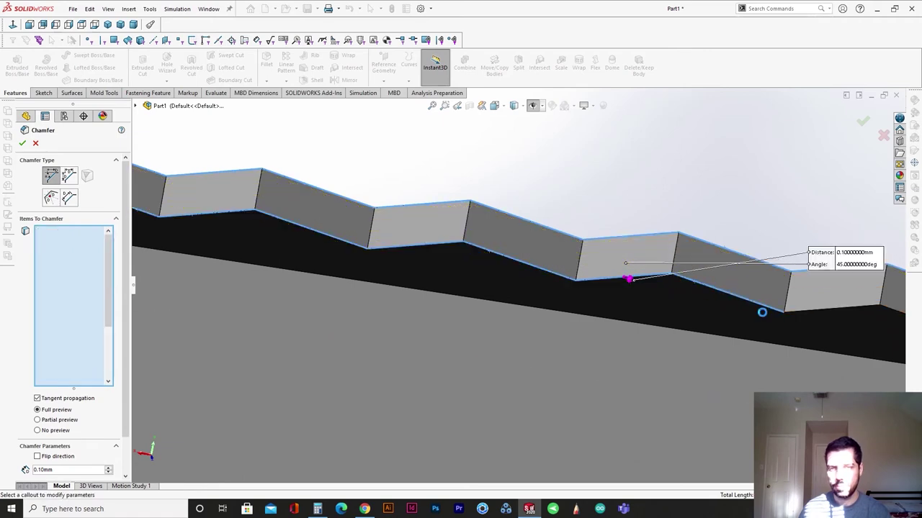
left_click(836, 308)
scroll(818, 342, "up", 4)
left_click(544, 317)
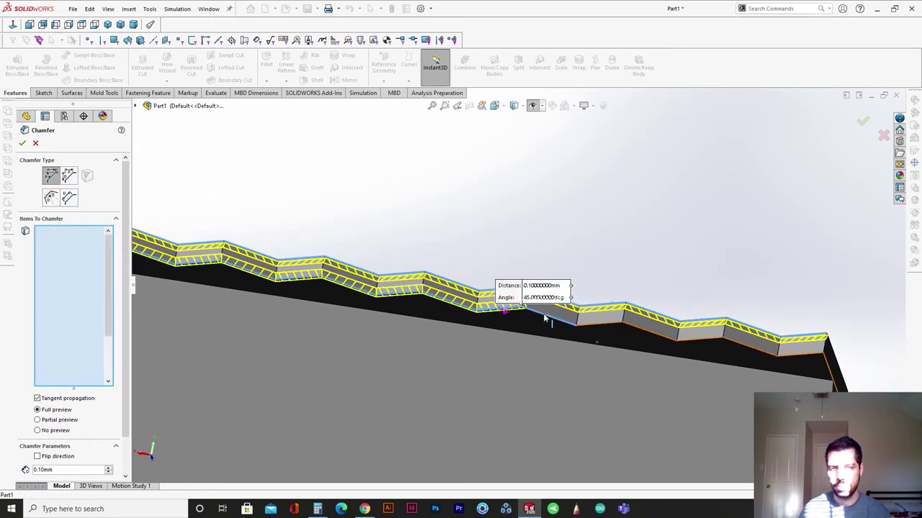
left_click(704, 341)
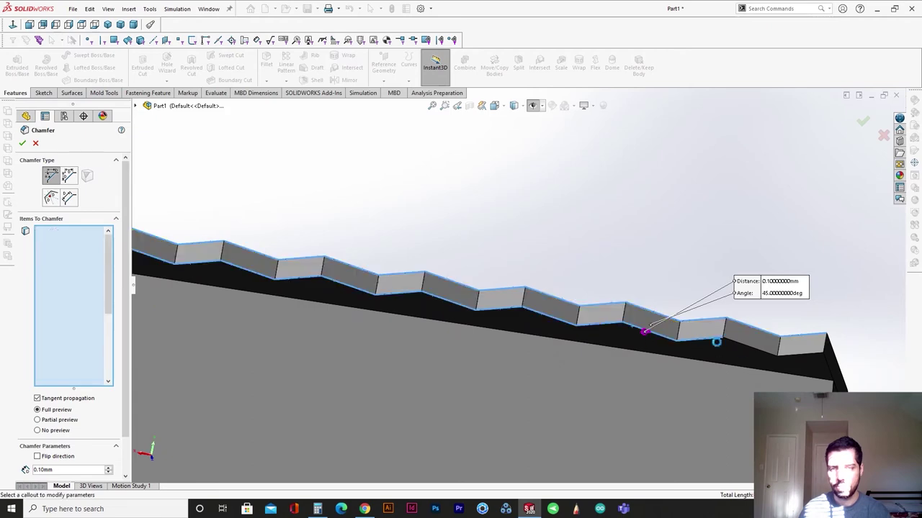
left_click(803, 353)
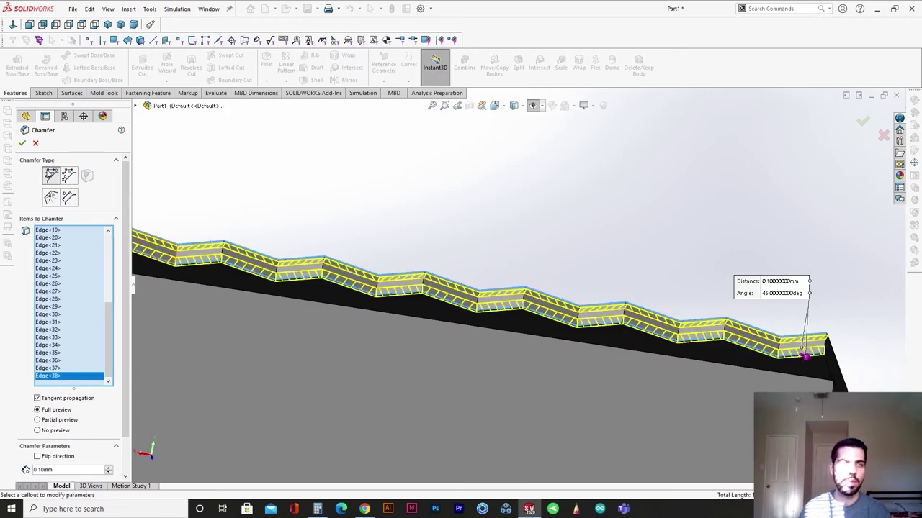
left_click(23, 143)
Examine the chamfered blade teeth, then the open side of the dispenser body and its cylindrical post.
middle_click_drag(481, 264, 385, 414)
scroll(387, 414, "up", 4)
scroll(387, 414, "down", 6)
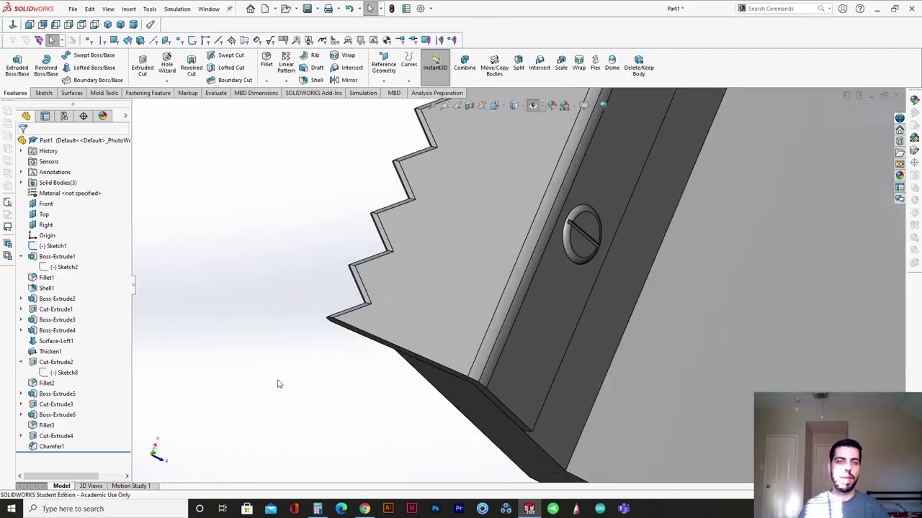
middle_click_drag(515, 236, 574, 365)
key("space")
left_click(435, 363)
scroll(562, 298, "down", 3)
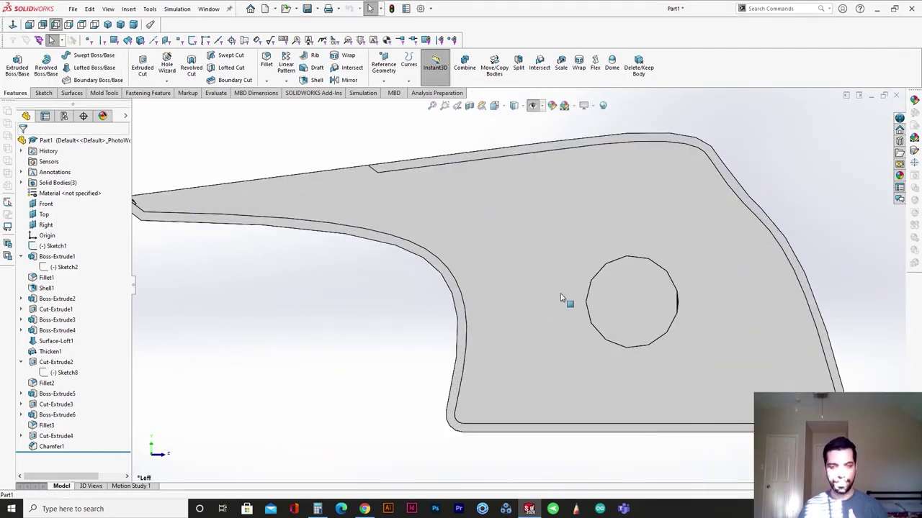
left_click(640, 295)
scroll(632, 317, "down", 7)
middle_click_drag(632, 317, 588, 329)
scroll(614, 335, "up", 5)
Start a sketch on the end face of the cylindrical post, with the model in Left view.
key("space")
left_click(386, 373)
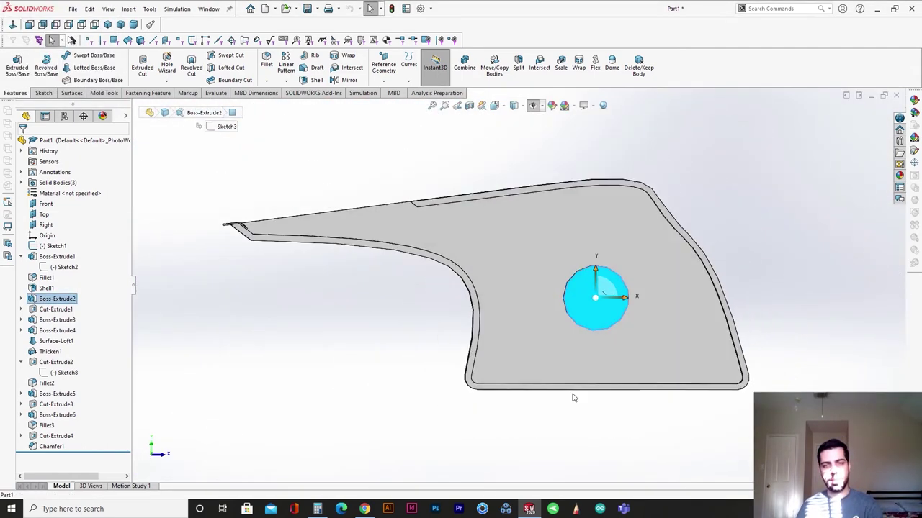
left_click(573, 399)
scroll(634, 280, "down", 2)
left_click(591, 316)
left_click(547, 303)
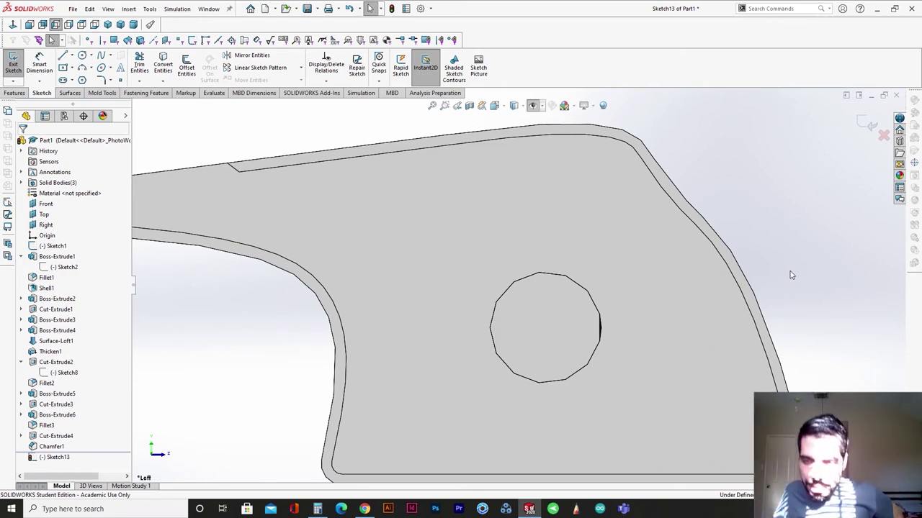
Begin an Offset Entities operation on the post's end face, reversed inward, with a 5 mm distance.
key("z")
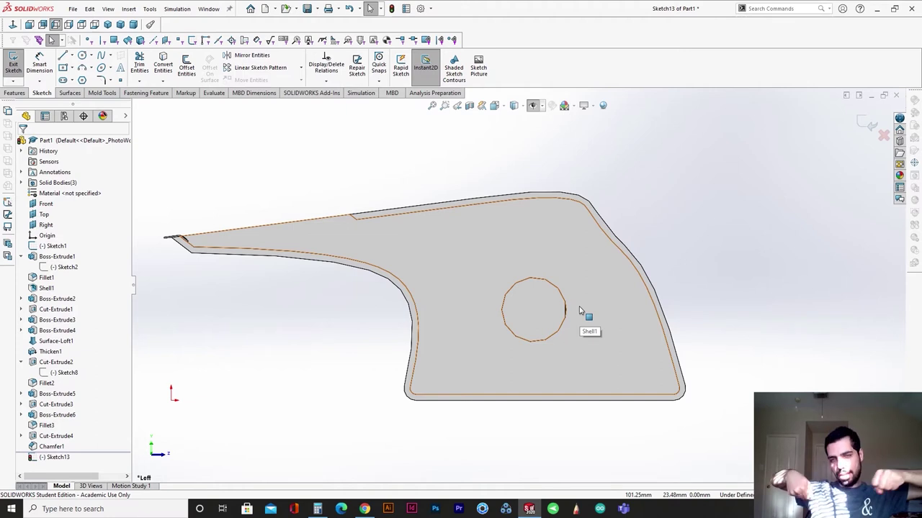
left_click(538, 319)
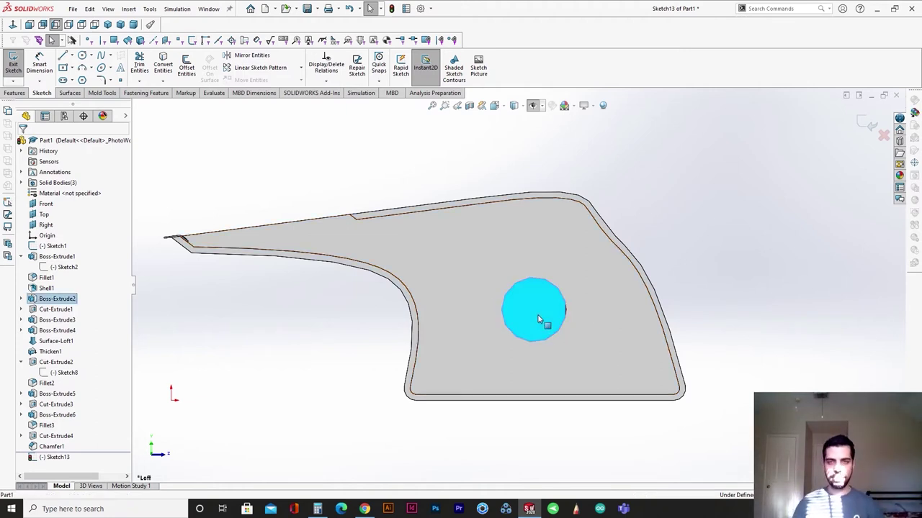
scroll(546, 336, "down", 5)
left_click(186, 69)
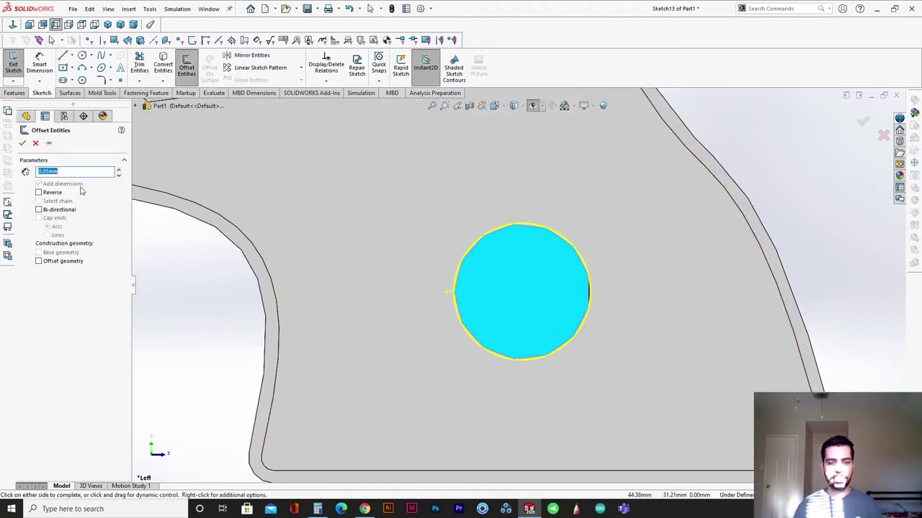
type("10")
key("Return")
left_click(53, 195)
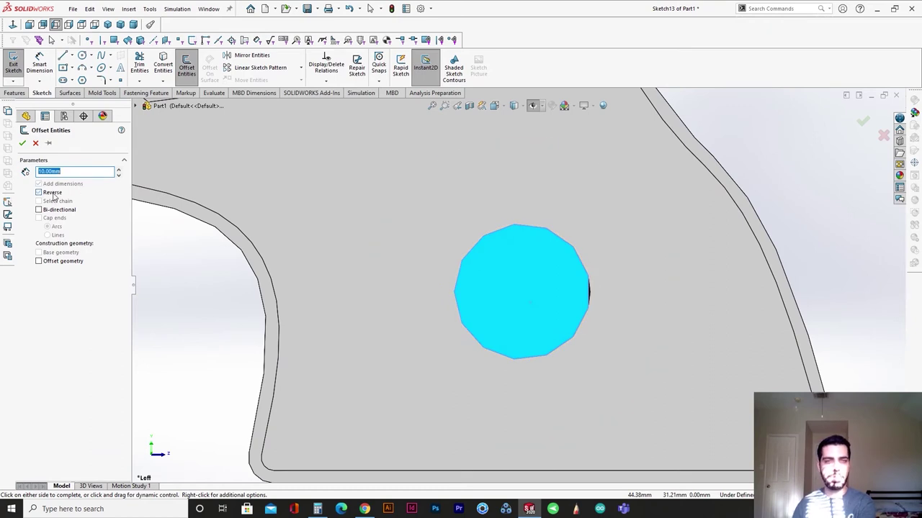
type("5")
key("Return")
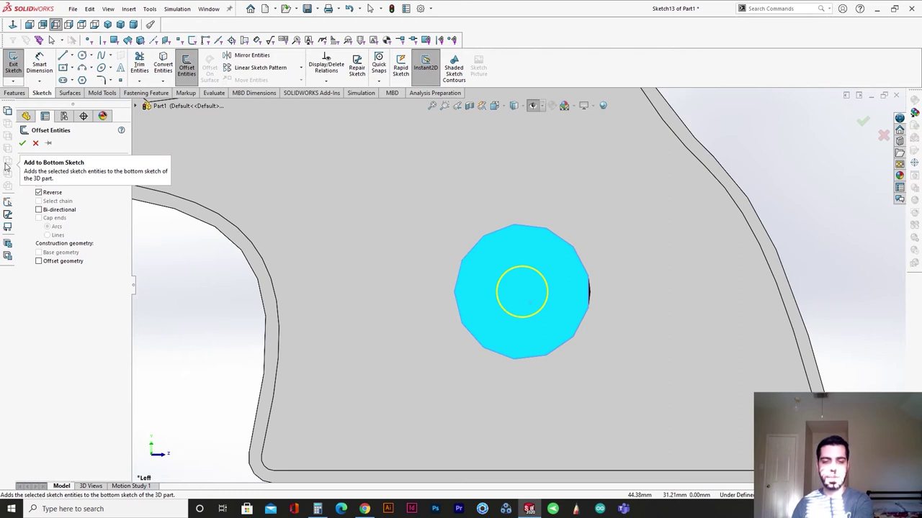
Try an 8 mm offset distance on the post face and check it in both the inward and outward directions.
double_click(51, 172)
type("8mm")
key("Return")
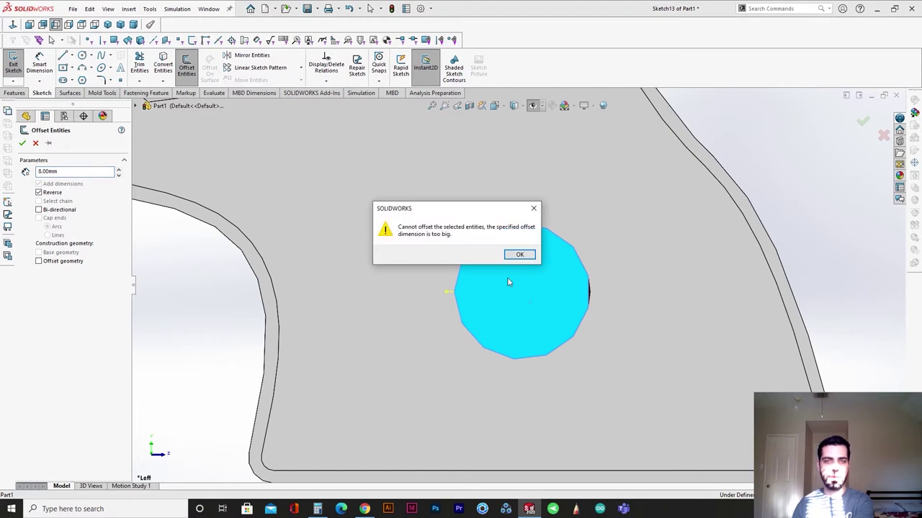
left_click(517, 256)
left_click(46, 193)
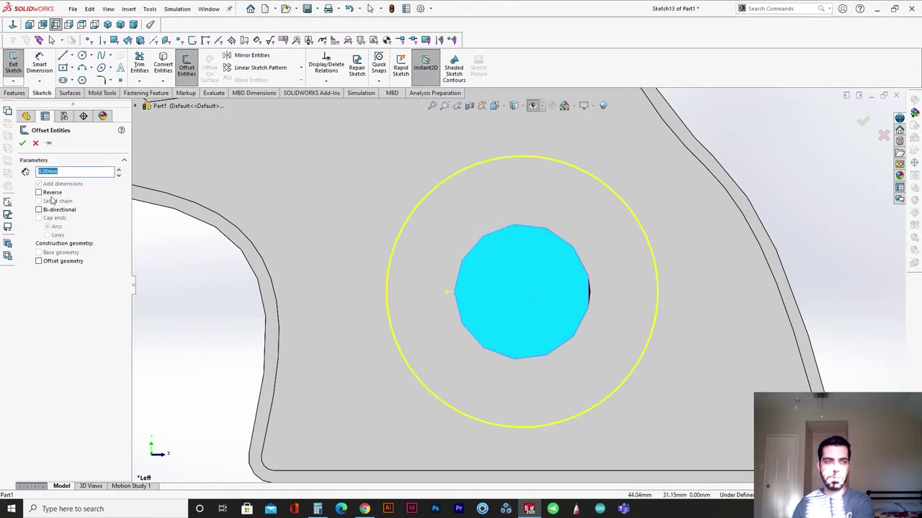
left_click(52, 193)
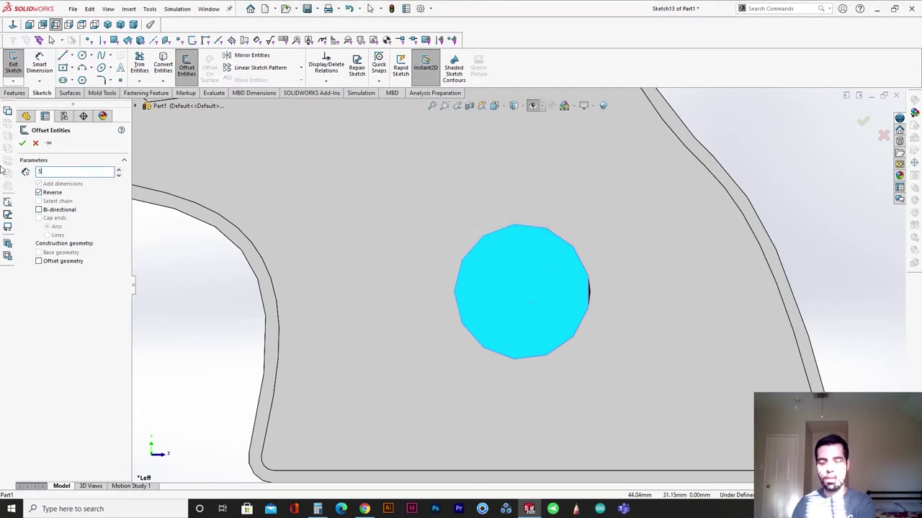
Set the inward offset of the post's outline to 2 mm and complete it.
type("5")
key("Return")
type("7mm")
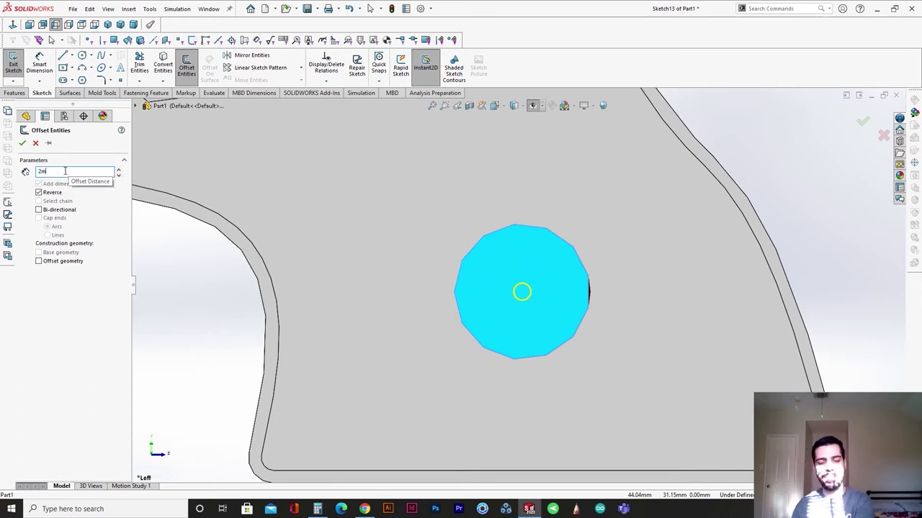
key("Return")
left_click(24, 144)
Select the offset circle on the post's end face and begin an Extruded Cut from it.
scroll(496, 319, "up", 5)
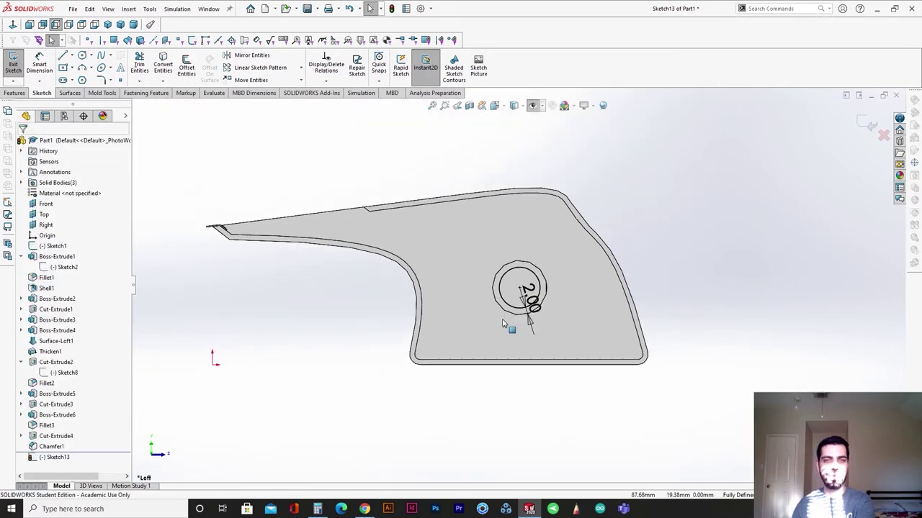
scroll(503, 323, "down", 3)
middle_click_drag(502, 324, 528, 332)
scroll(558, 270, "up", 3)
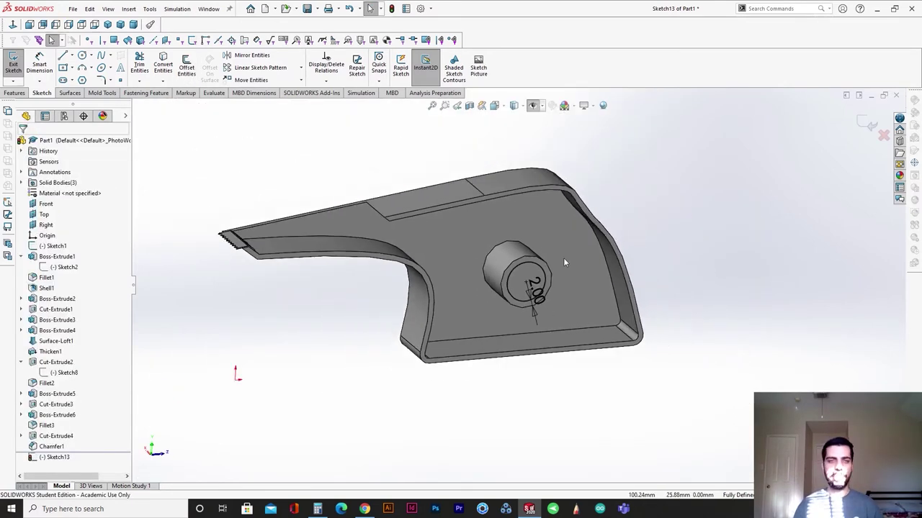
scroll(563, 258, "down", 3)
left_click(468, 285)
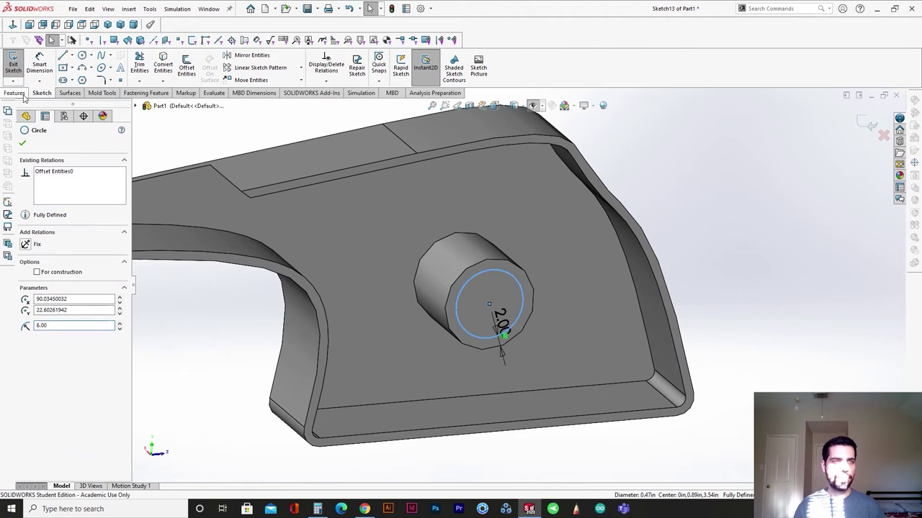
left_click(15, 92)
left_click(25, 113)
left_click(142, 65)
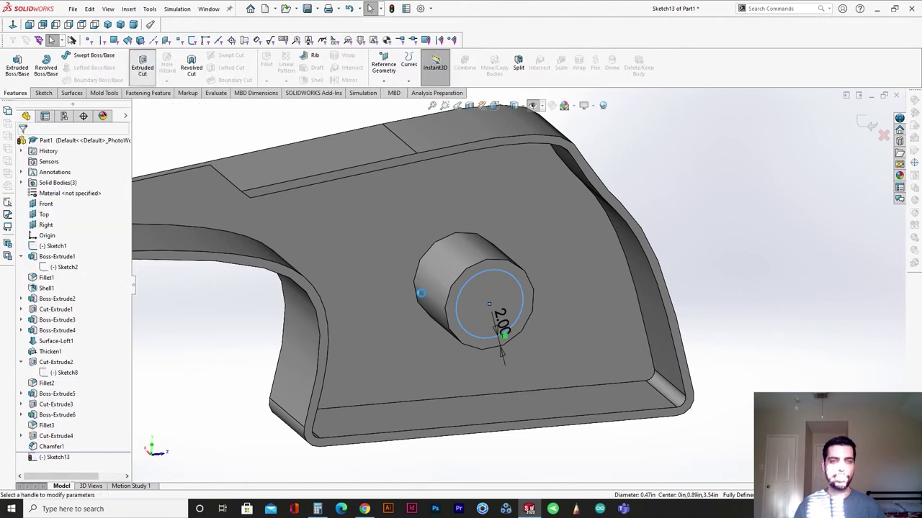
Examine the dispenser's closed outer side and the post from several angles to judge how deep the cut should go.
middle_click_drag(447, 291, 545, 349)
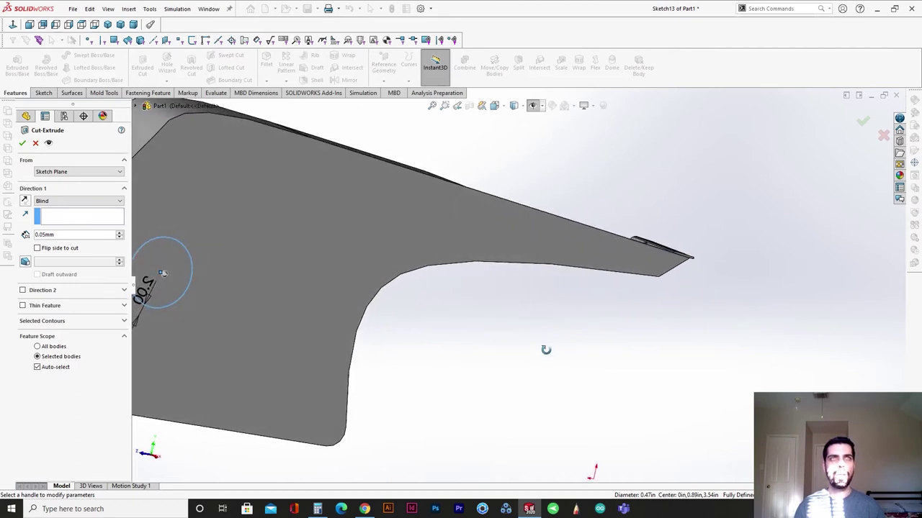
scroll(505, 360, "up", 1)
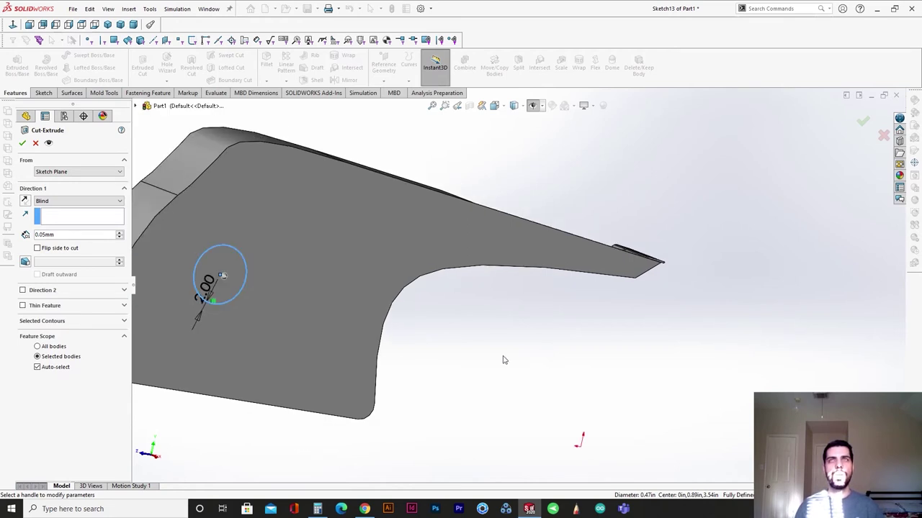
scroll(313, 309, "up", 3)
middle_click_drag(313, 309, 371, 321)
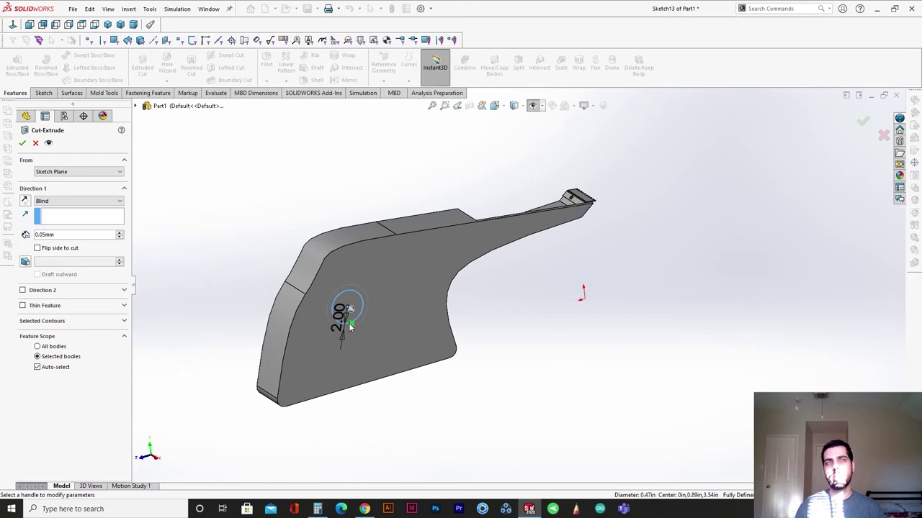
middle_click_drag(282, 362, 434, 326)
scroll(511, 314, "down", 3)
middle_click_drag(513, 316, 548, 333)
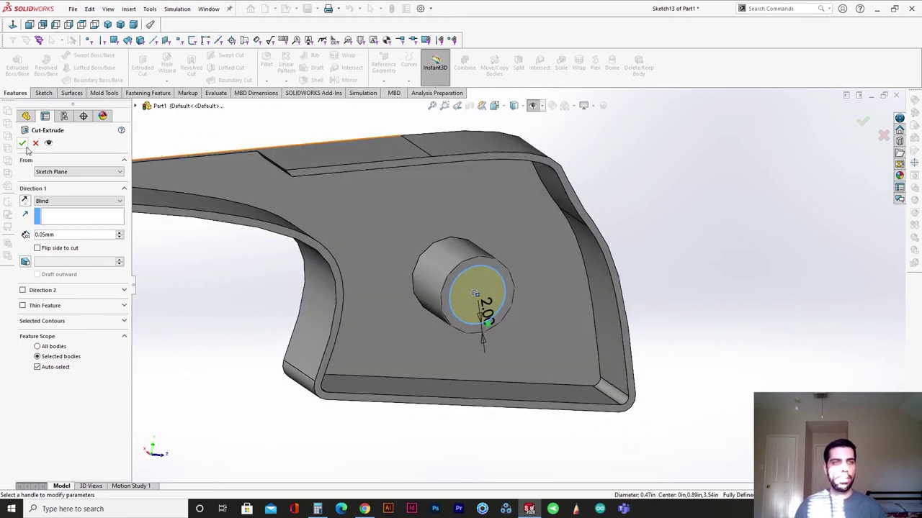
scroll(447, 279, "down", 4)
middle_click_drag(447, 279, 473, 309)
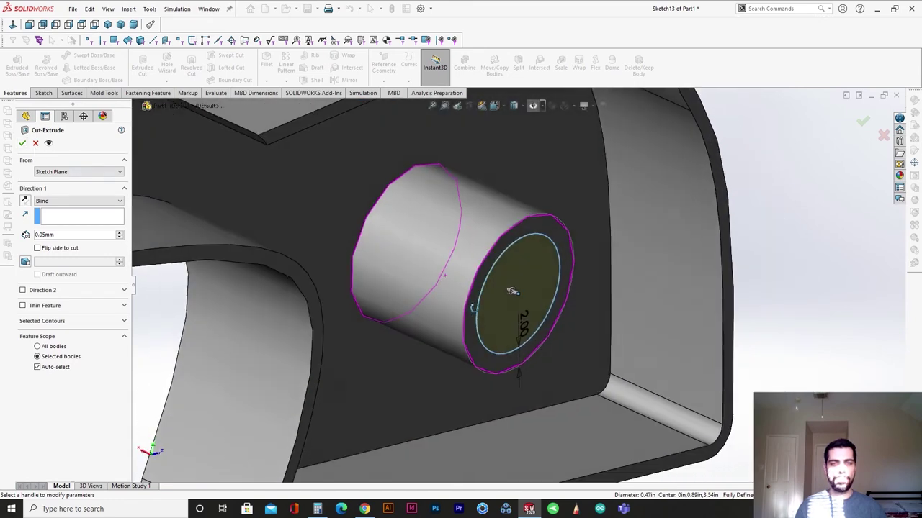
Cut the circle into the post using Offset From Surface, ending 3 mm from the body's inner wall face.
left_click(60, 201)
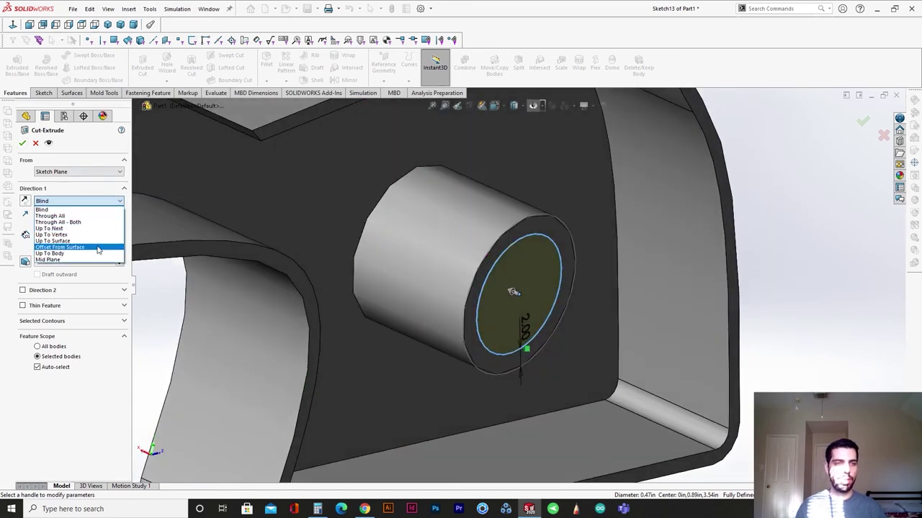
left_click(61, 247)
left_click(338, 215)
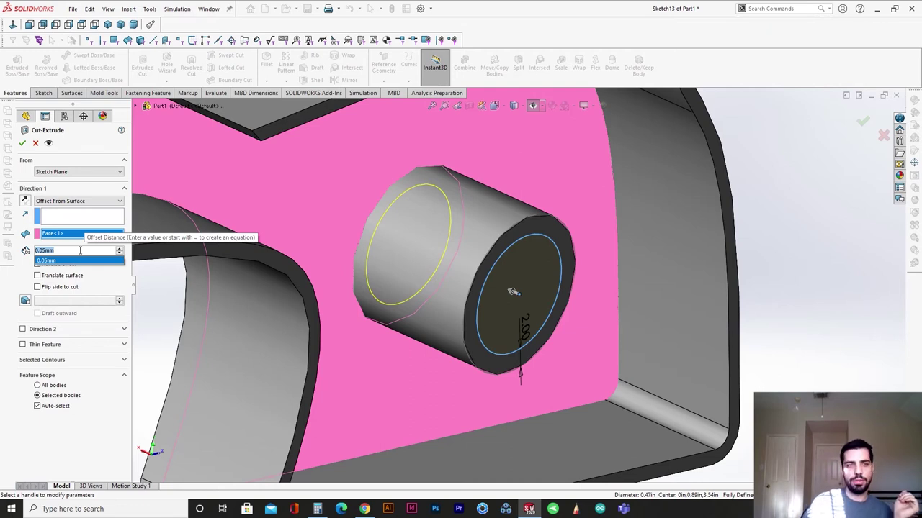
type("1")
key("Return")
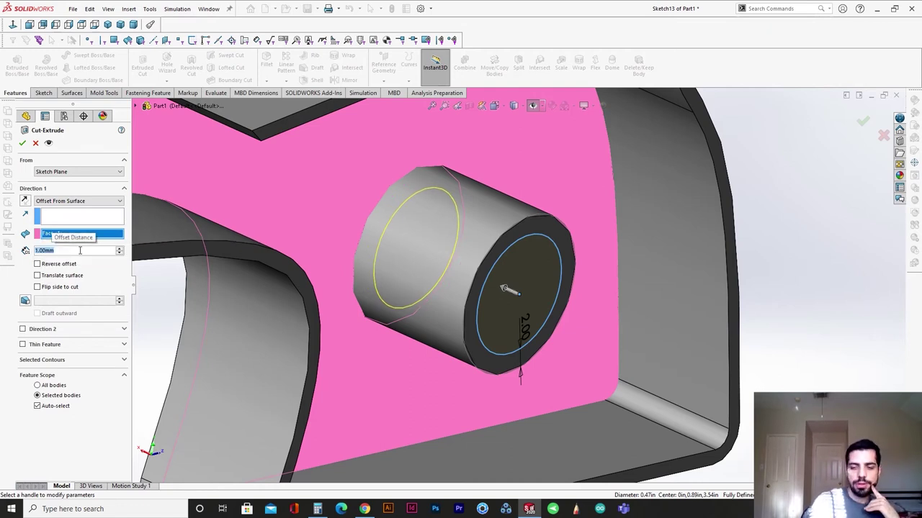
type("3")
key("Return")
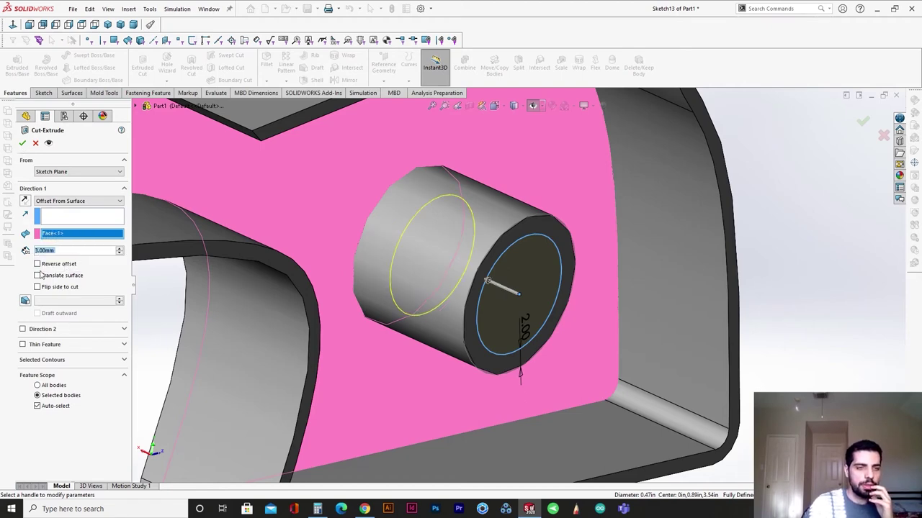
left_click(22, 143)
middle_click_drag(387, 283, 437, 319)
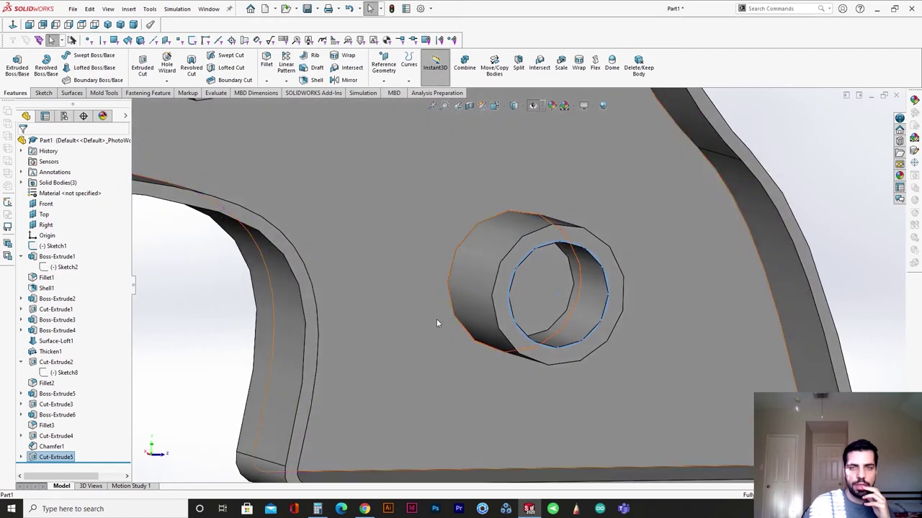
scroll(436, 319, "up", 5)
left_click(843, 275)
scroll(519, 266, "up", 1)
middle_click_drag(520, 271, 534, 285)
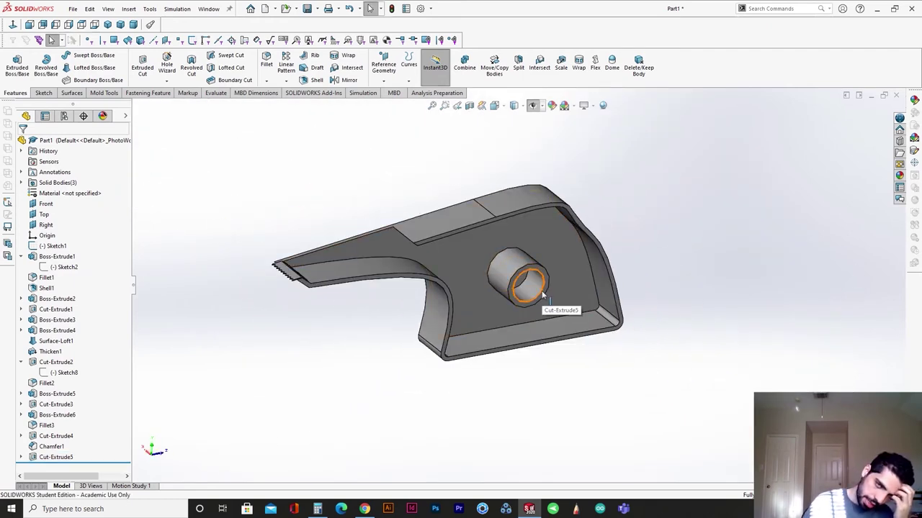
Change the post's extrusion to Offset From Surface relative to the Right plane, with a reversed offset of 5 mm.
scroll(543, 294, "down", 5)
scroll(525, 343, "down", 2)
middle_click_drag(525, 341, 515, 288)
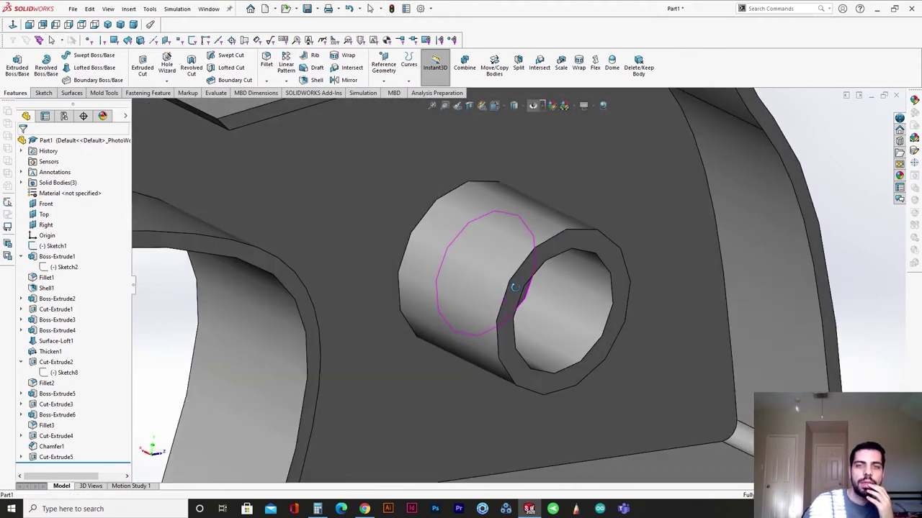
left_click(531, 260)
left_click(57, 298)
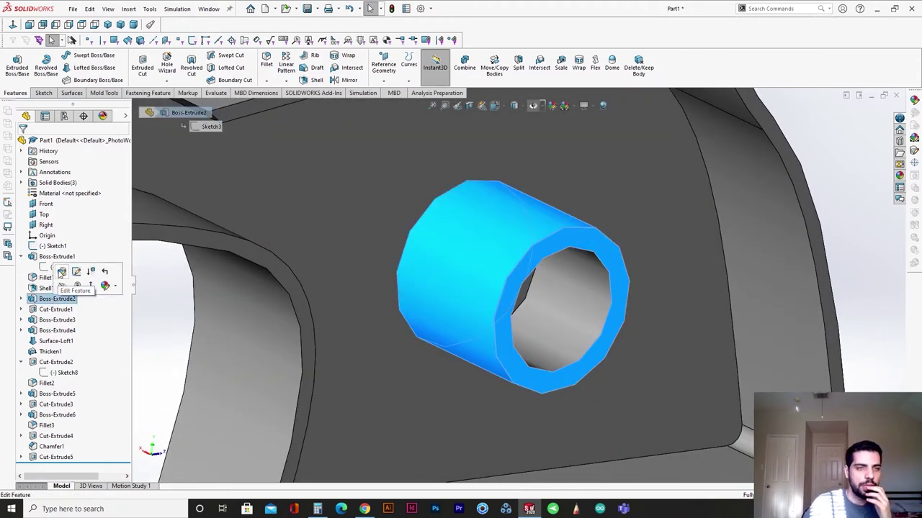
left_click(62, 272)
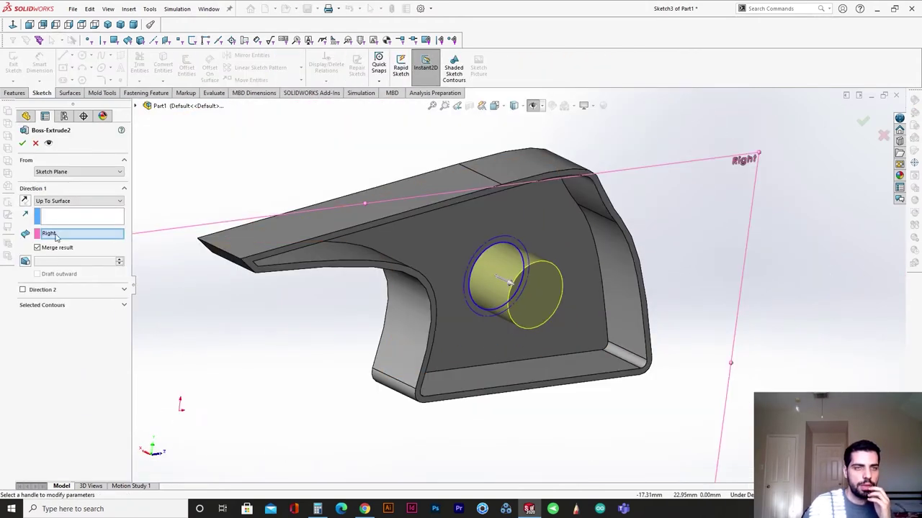
left_click(70, 202)
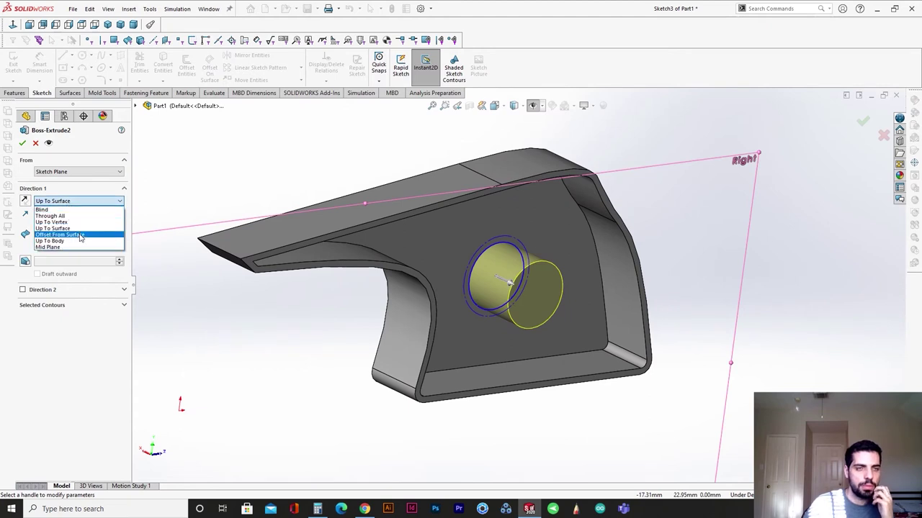
left_click(81, 235)
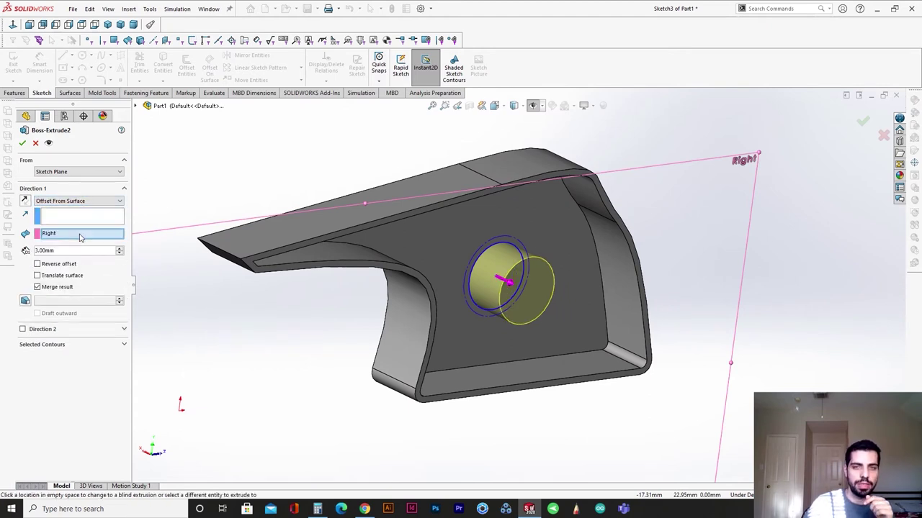
left_click(37, 264)
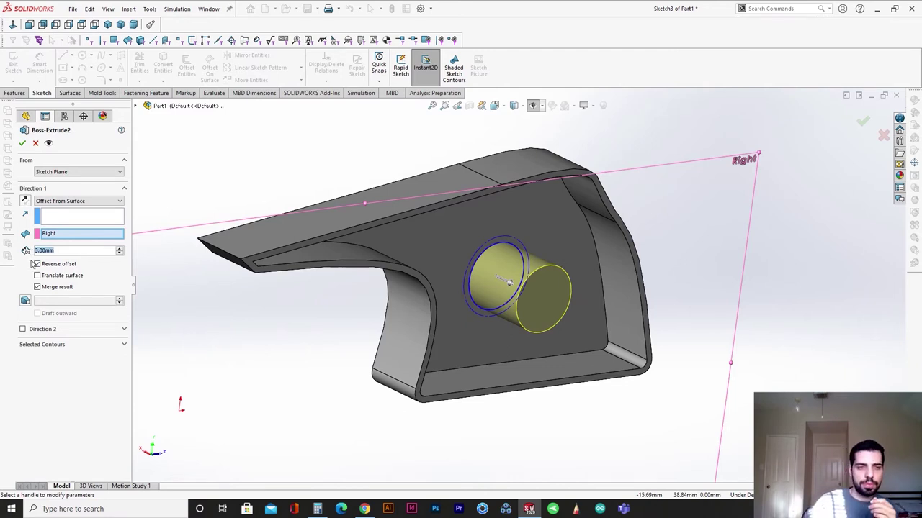
type("5")
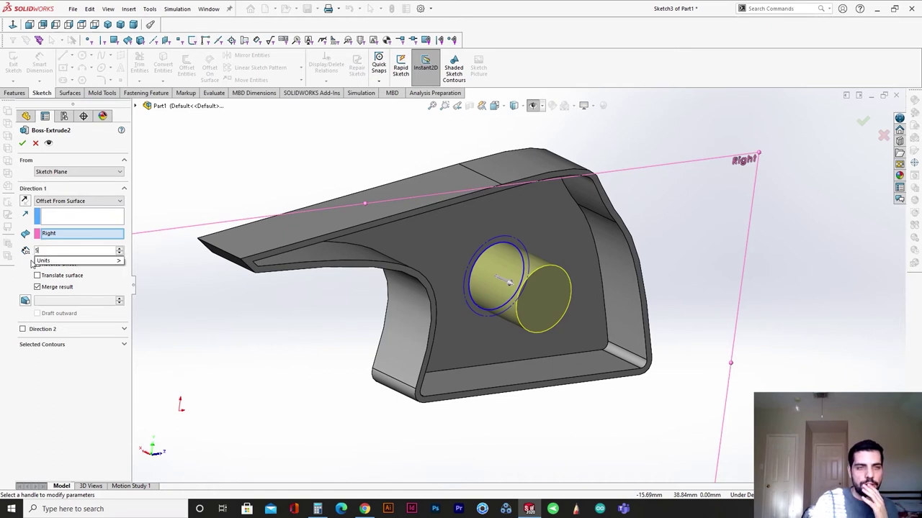
key("Return")
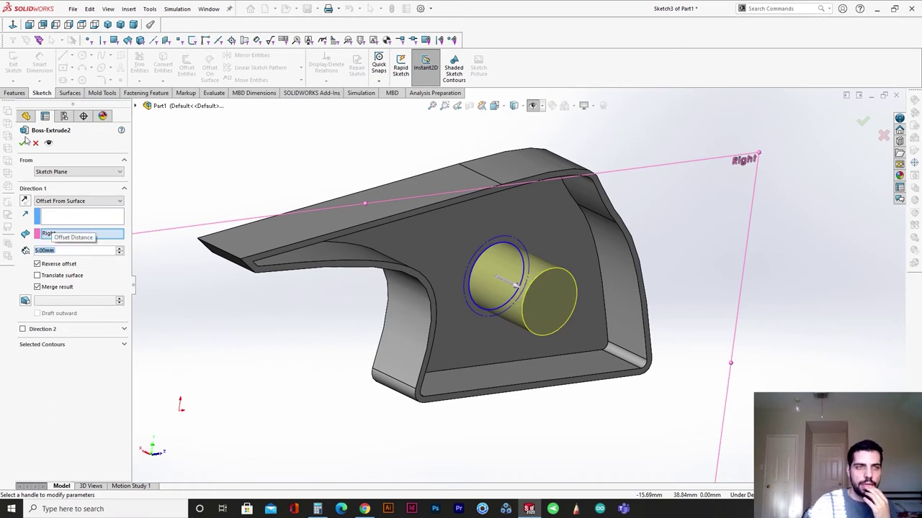
left_click(24, 142)
Set the reversed offset of the post's extrusion to 7 mm.
middle_click_drag(562, 337, 573, 317)
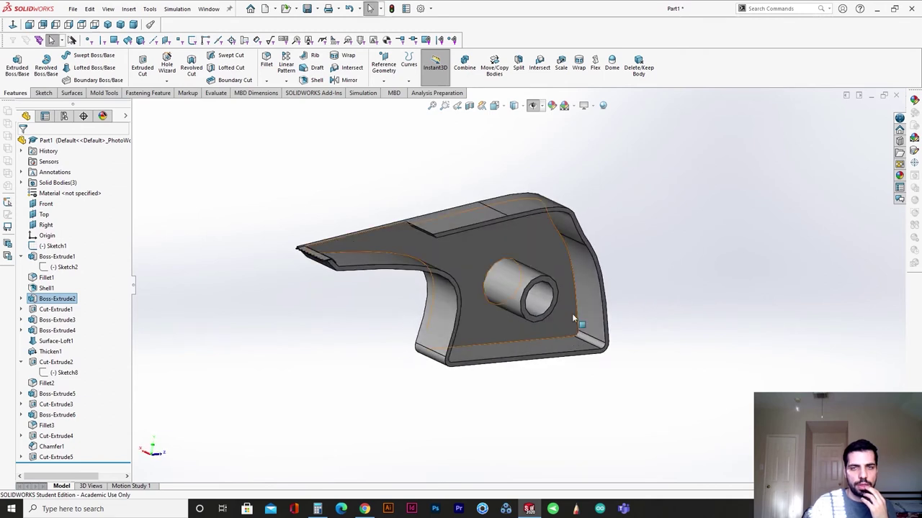
scroll(573, 317, "down", 3)
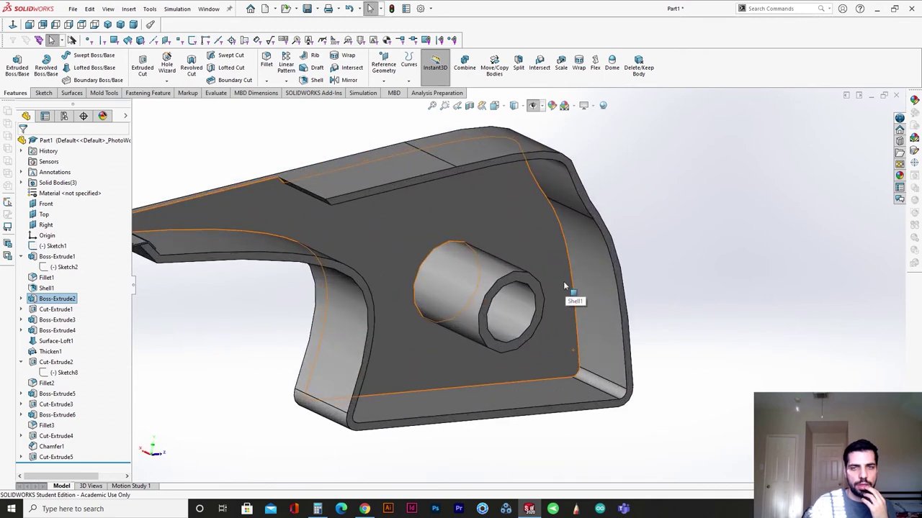
left_click(56, 299)
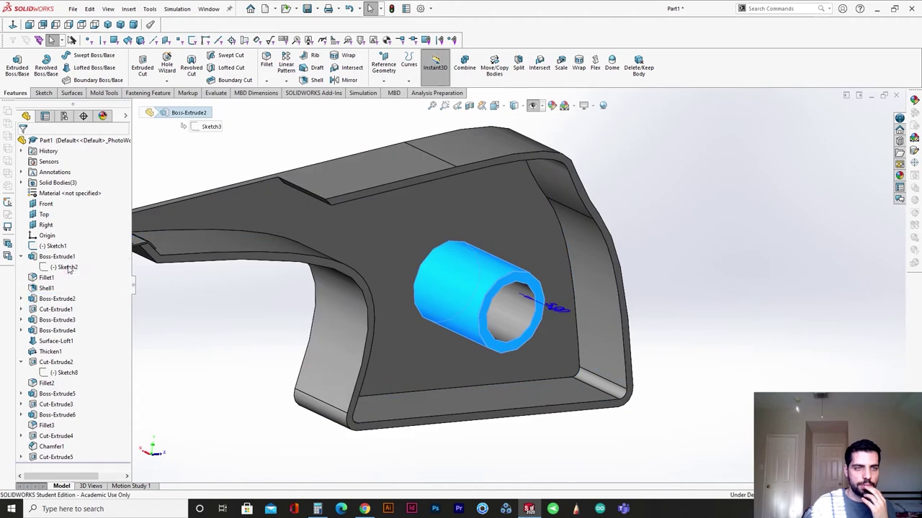
left_click(63, 268)
type("7m")
key("Return")
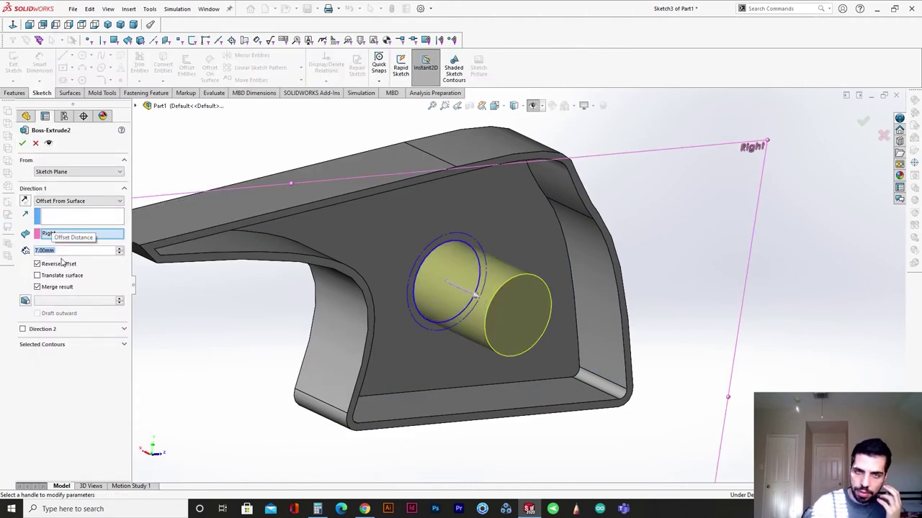
key("Return")
Examine from several angles how far the lengthened post projects beyond the body's open rim.
middle_click_drag(472, 286, 522, 302)
scroll(475, 291, "up", 3)
scroll(475, 291, "down", 3)
scroll(524, 305, "up", 4)
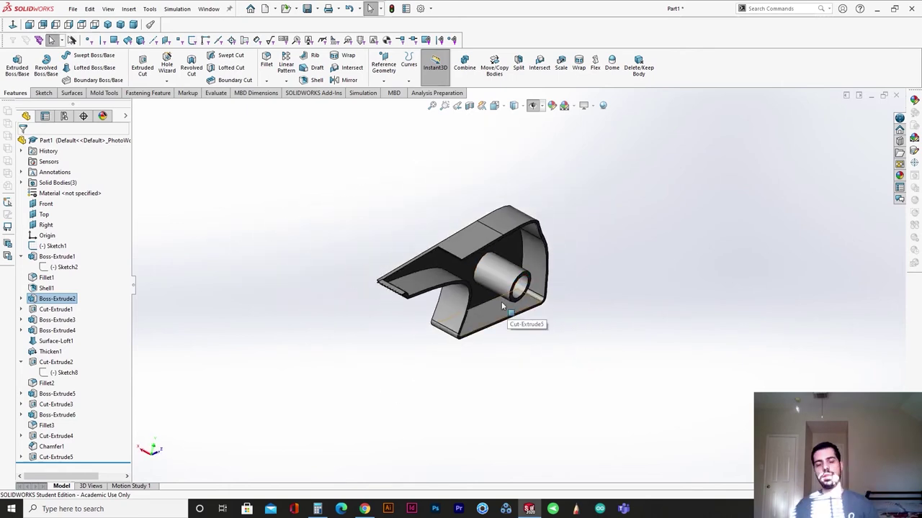
scroll(521, 267, "down", 3)
middle_click_drag(520, 267, 483, 240)
scroll(504, 270, "down", 5)
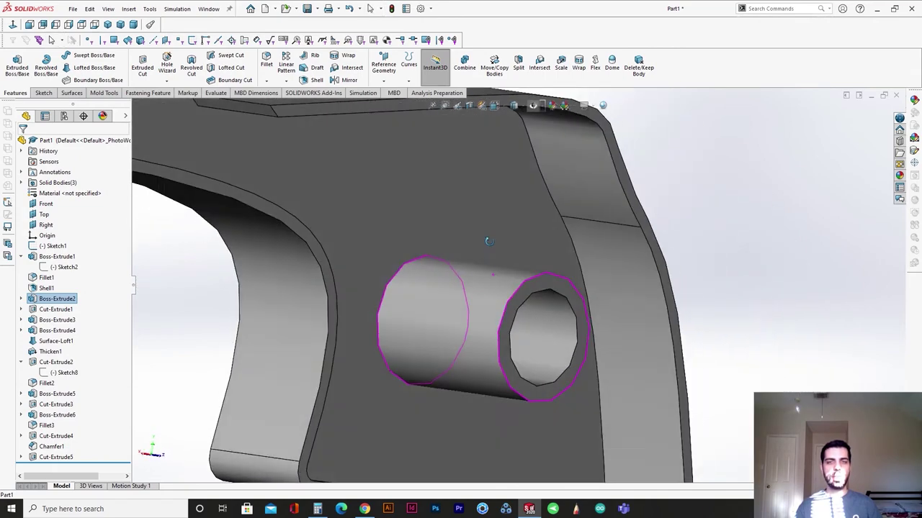
scroll(520, 270, "up", 3)
middle_click_drag(520, 270, 545, 321)
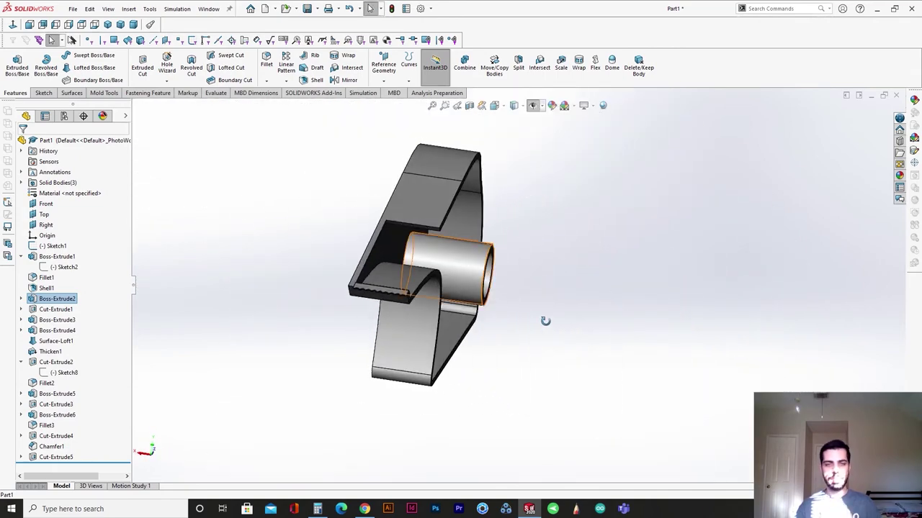
scroll(494, 301, "down", 2)
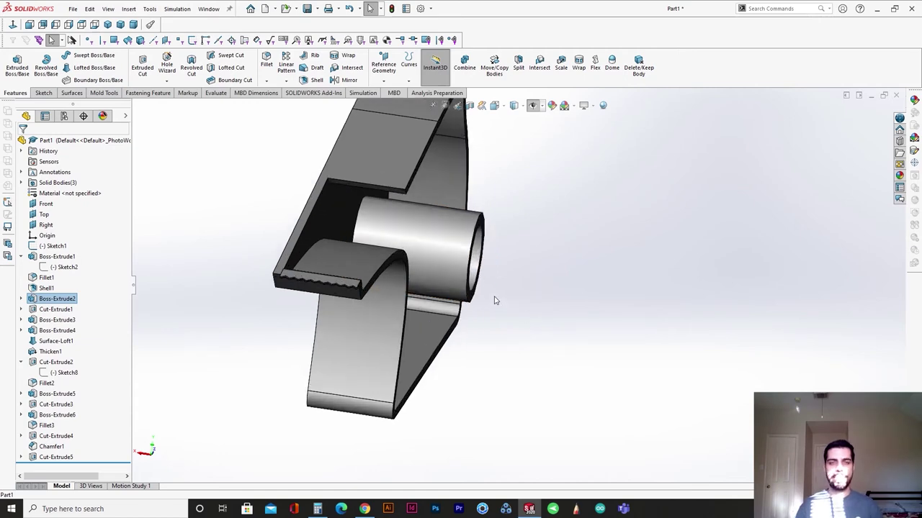
middle_click_drag(494, 300, 442, 267)
scroll(442, 268, "up", 5)
scroll(452, 205, "down", 3)
scroll(452, 206, "up", 3)
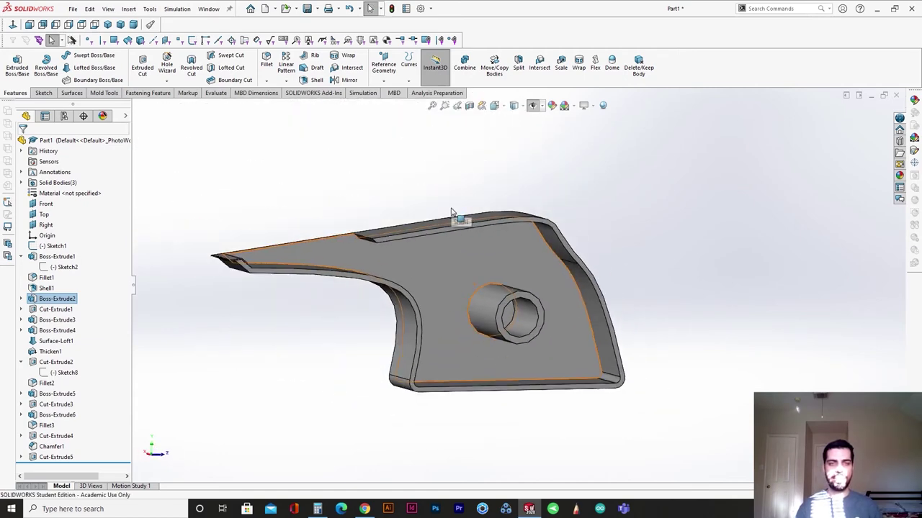
Save the part to the Desktop under the file name Tape_Dispencer.
key("ctrl+s")
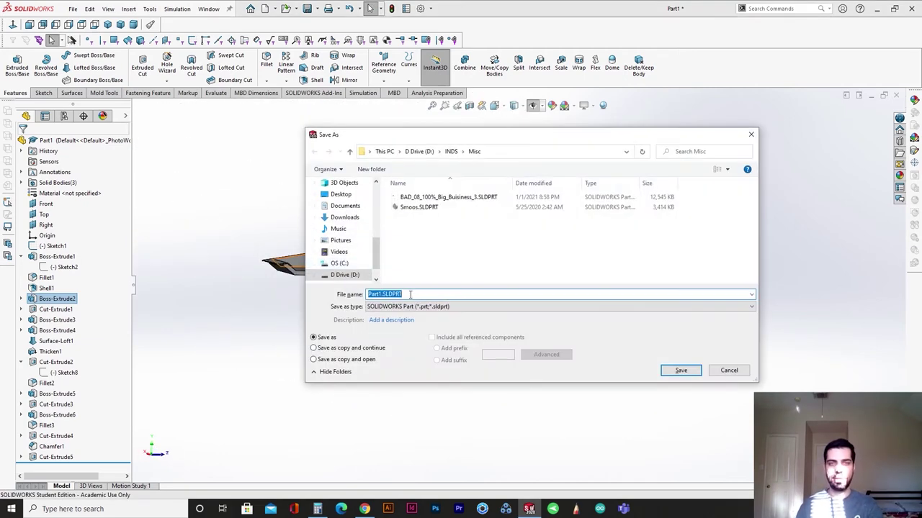
left_click(451, 152)
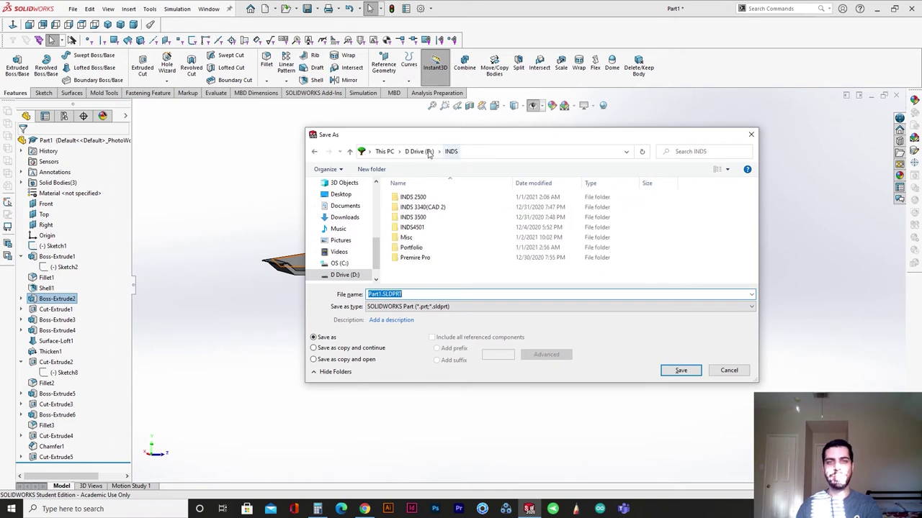
left_click(344, 196)
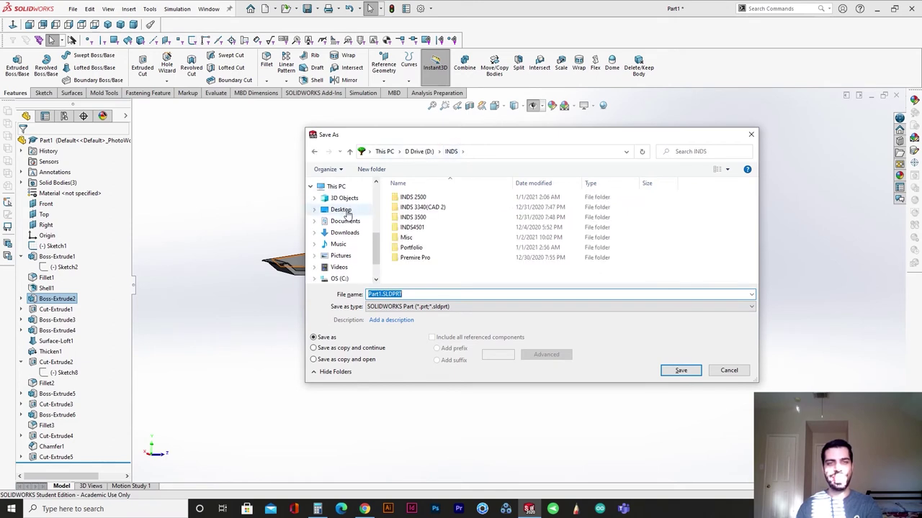
left_click(431, 291)
type("Tape_Dispence")
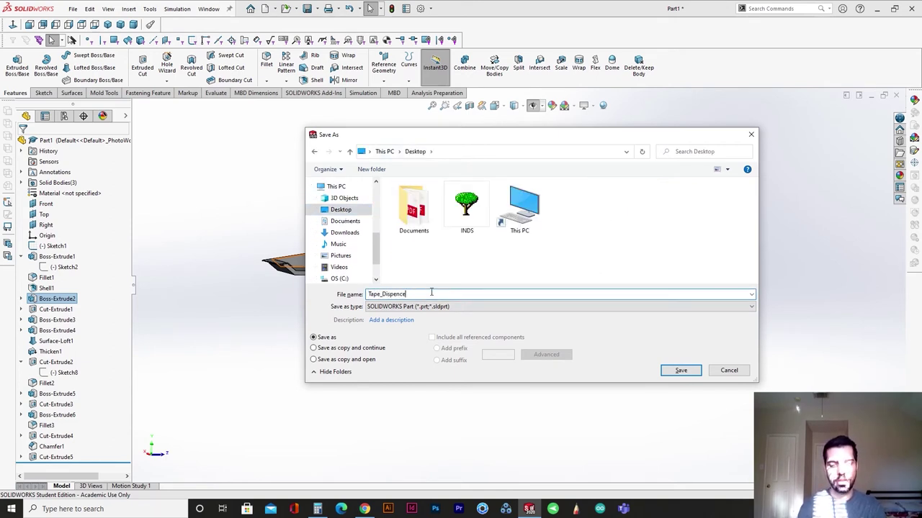
type("r")
key("Return")
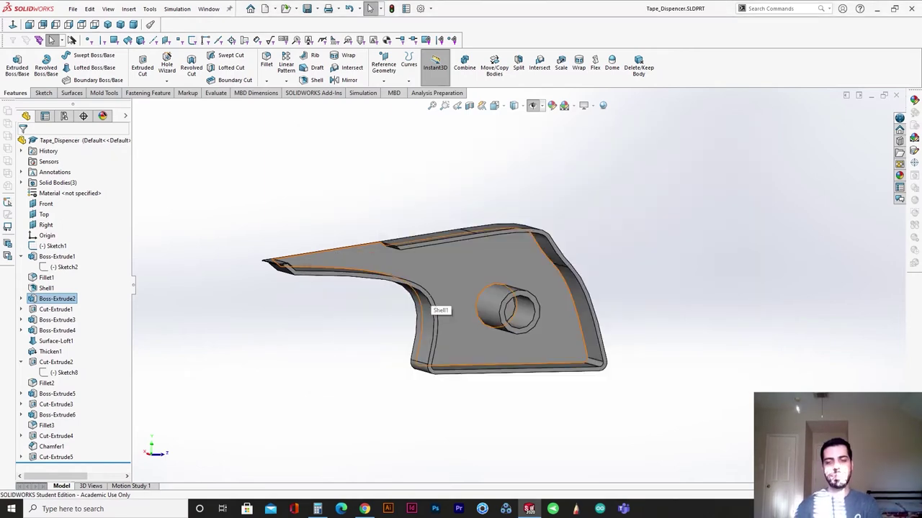
Examine the dispenser's shell, upper edge opening and hollow post up close and as a whole.
scroll(485, 326, "down", 3)
middle_click_drag(479, 319, 487, 336)
scroll(491, 333, "up", 3)
scroll(582, 255, "down", 3)
middle_click_drag(565, 259, 594, 278)
scroll(592, 278, "down", 5)
scroll(578, 263, "up", 5)
scroll(565, 310, "down", 6)
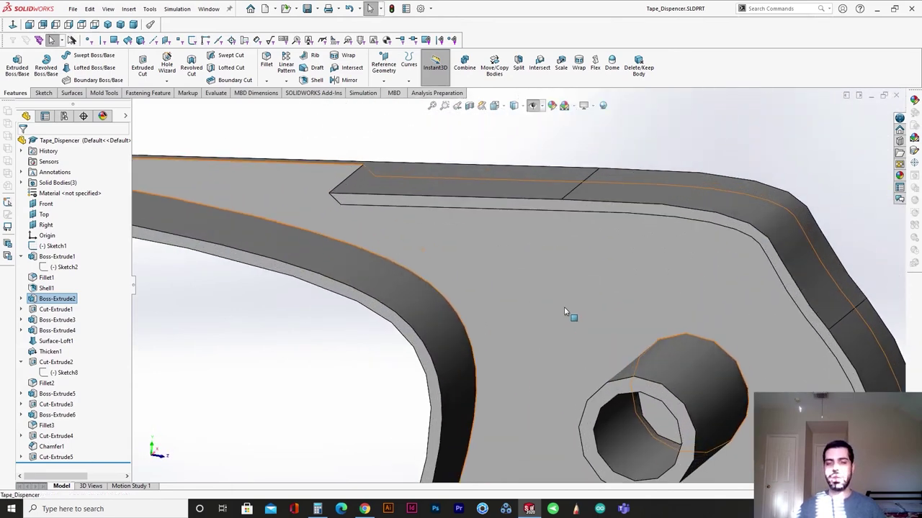
middle_click_drag(565, 311, 411, 306)
scroll(410, 306, "up", 4)
scroll(411, 306, "down", 3)
middle_click_drag(475, 302, 515, 272)
scroll(507, 270, "up", 3)
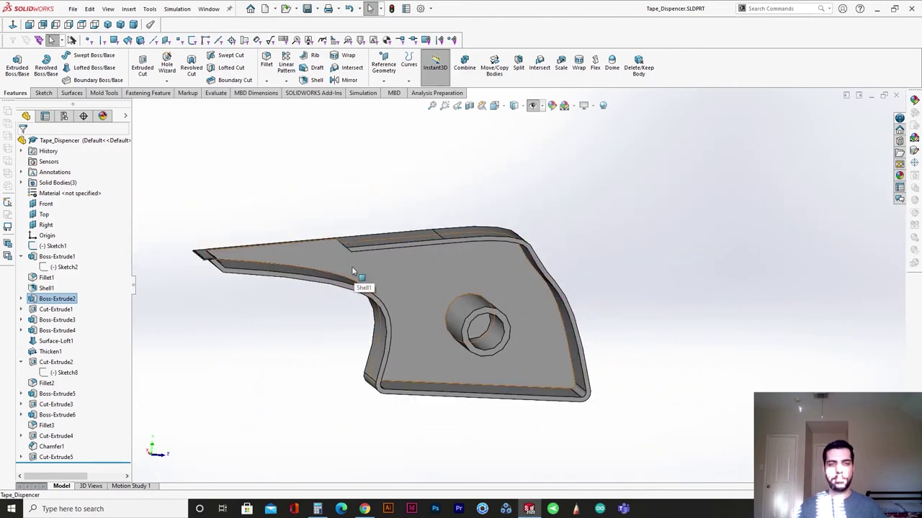
Switch to Chrome and go back from the blade images to the tape dispenser image results.
left_click(365, 508)
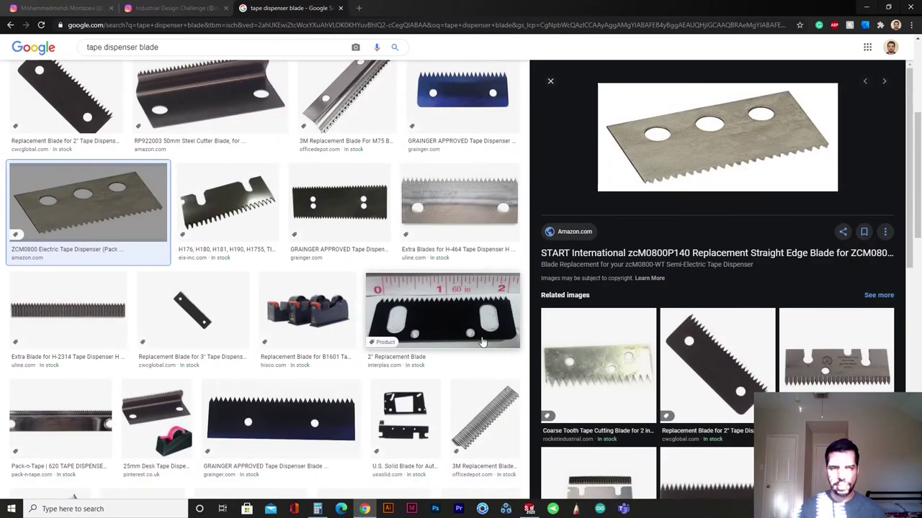
scroll(482, 342, "up", 1)
left_click(11, 25)
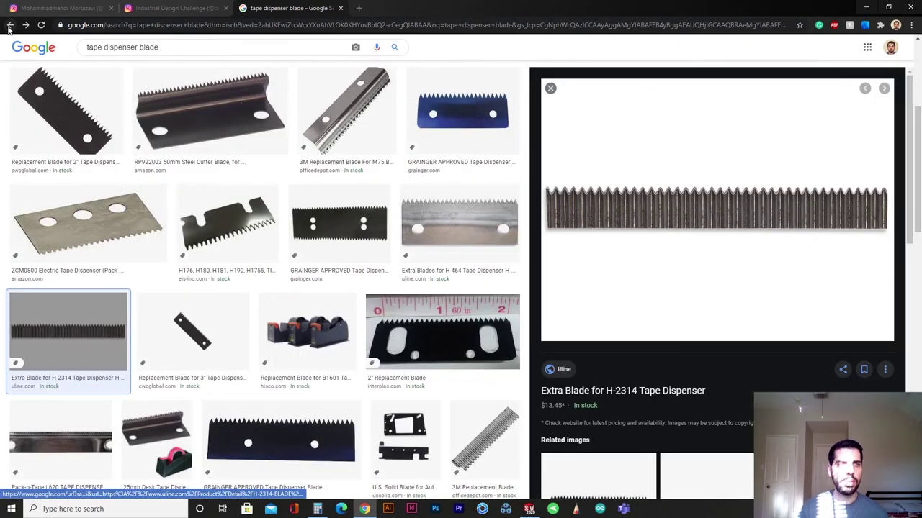
left_click(10, 26)
left_click(10, 25)
left_click(10, 25)
left_click(10, 25)
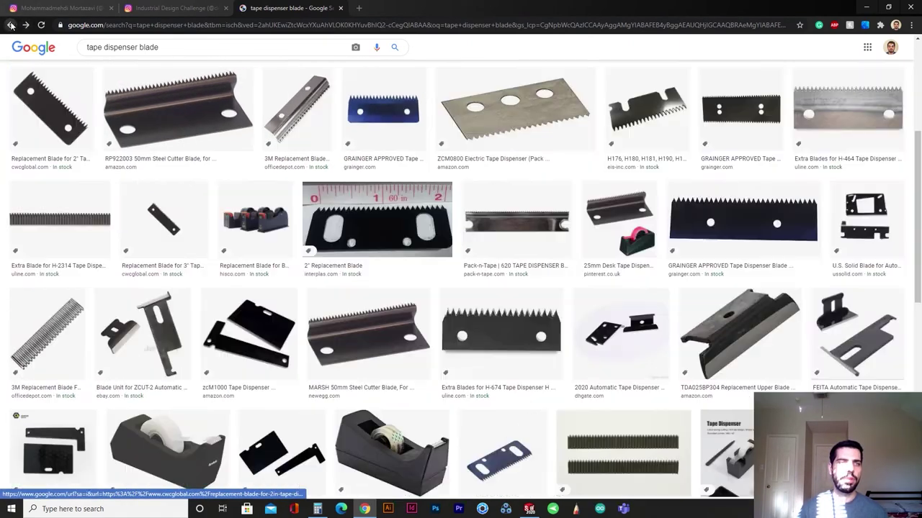
left_click(10, 26)
left_click(10, 26)
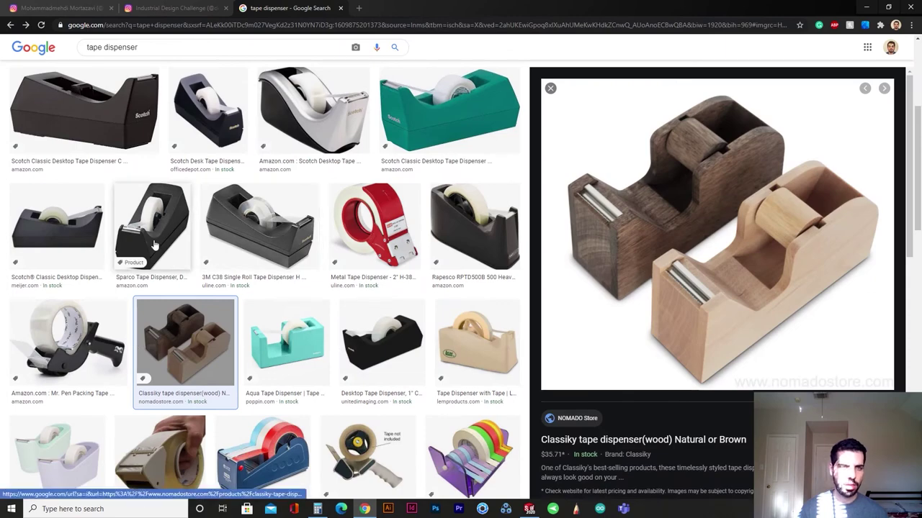
Study the Sparco desktop and Classiky wooden tape dispenser images as references and return to SOLIDWORKS.
left_click(153, 245)
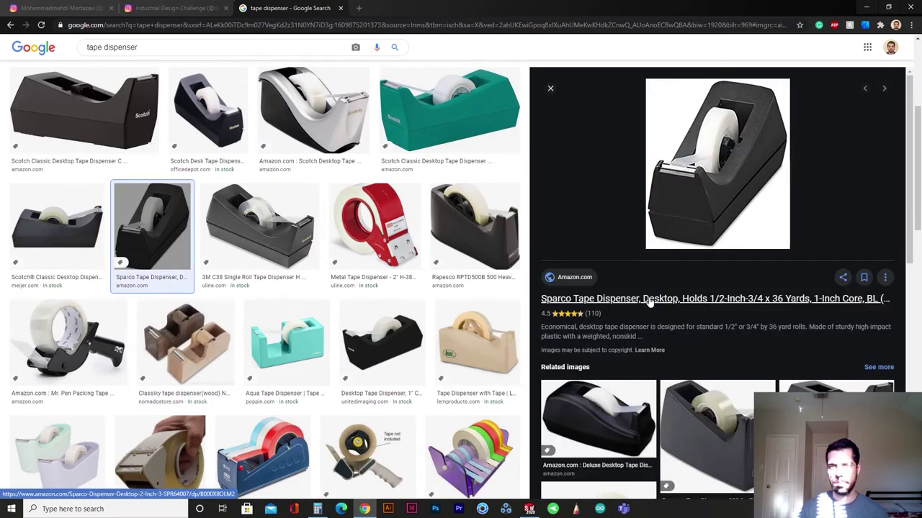
scroll(287, 216, "down", 4)
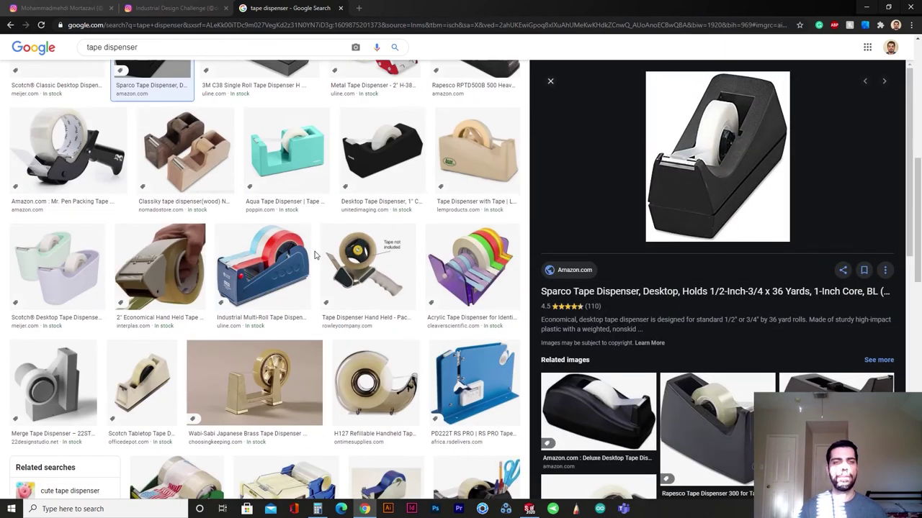
left_click(287, 151)
left_click(215, 155)
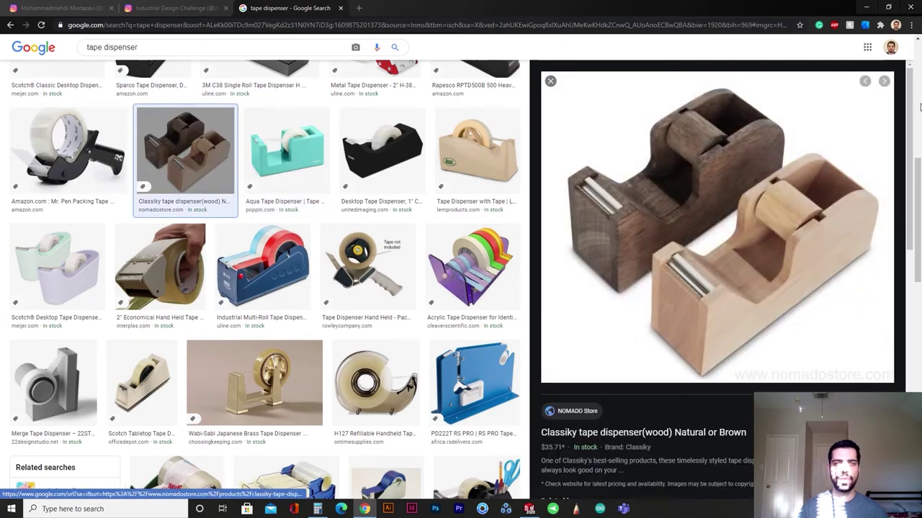
left_click(863, 11)
Examine the dispenser's open side and hollow post at an angle and straight on in the Left view.
scroll(485, 346, "down", 2)
scroll(470, 328, "up", 3)
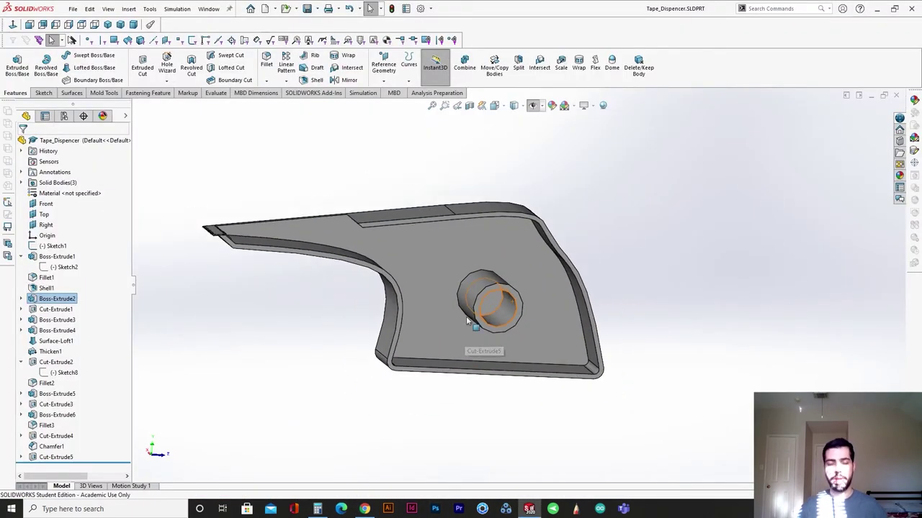
scroll(382, 352, "down", 4)
middle_click_drag(382, 354, 418, 341)
scroll(319, 352, "up", 5)
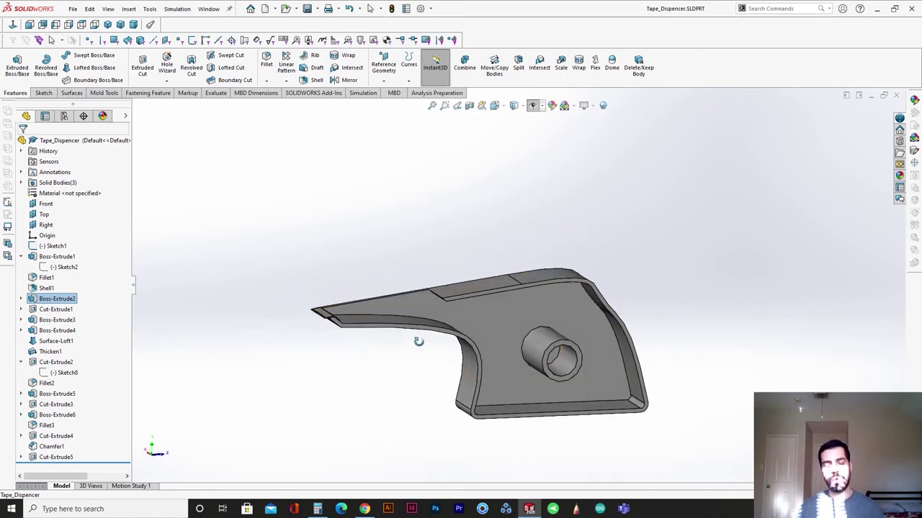
key("space")
left_click(455, 359)
key("ctrl+3")
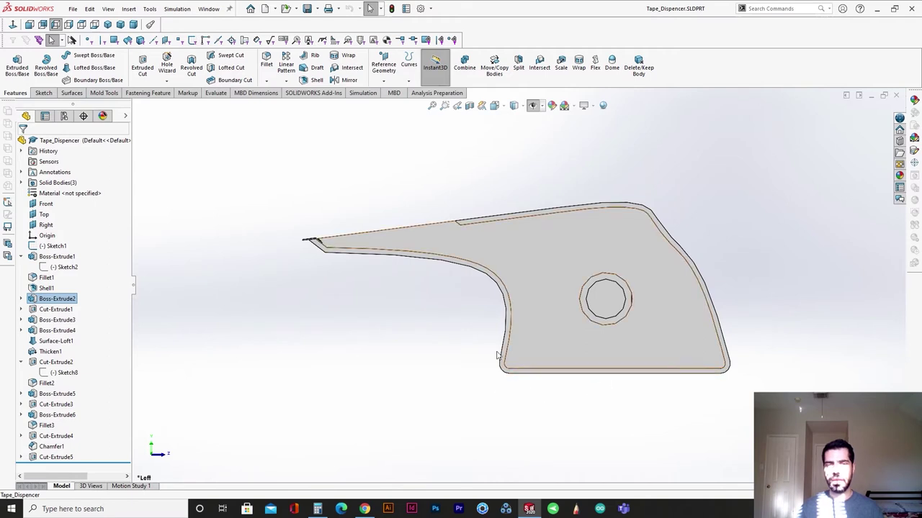
middle_click_drag(473, 325, 622, 352)
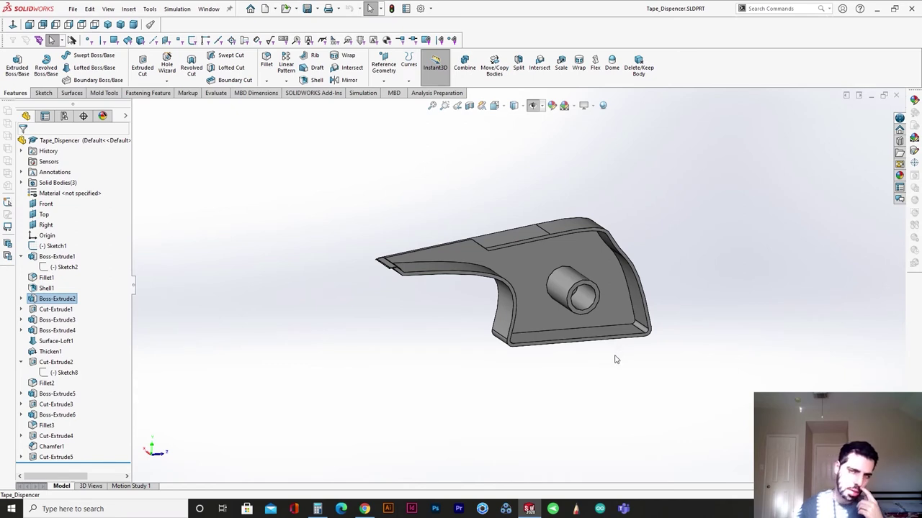
middle_click_drag(511, 315, 473, 264)
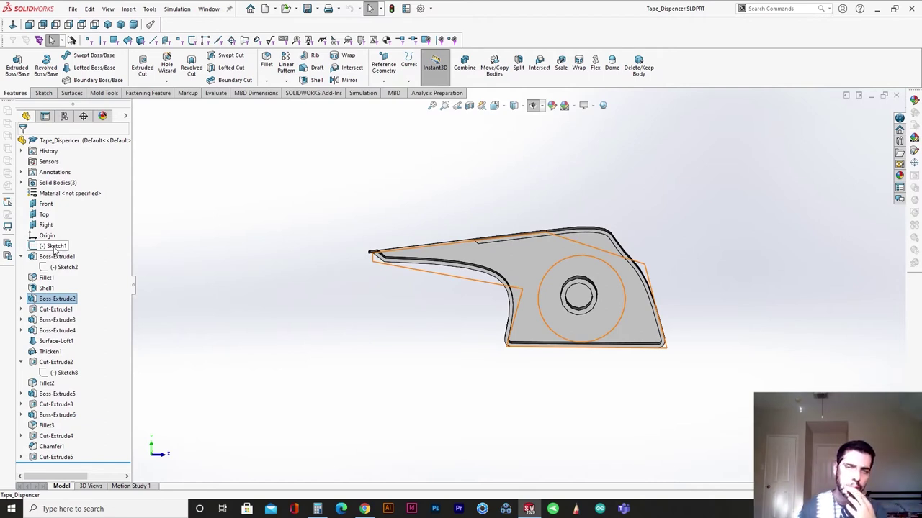
key("space")
left_click(418, 375)
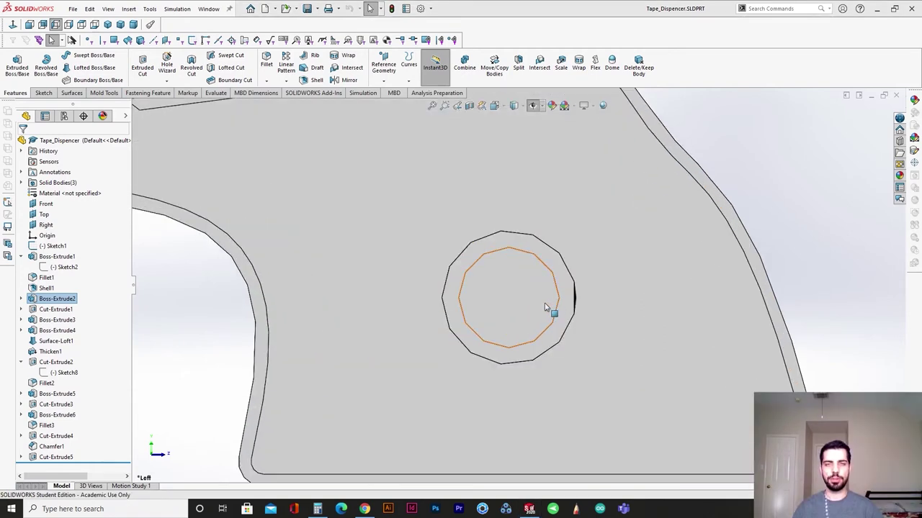
Show the hidden planes and sketches, and start a sketch on the Right plane.
scroll(546, 307, "down", 2)
middle_click_drag(545, 307, 451, 316)
scroll(574, 324, "up", 5)
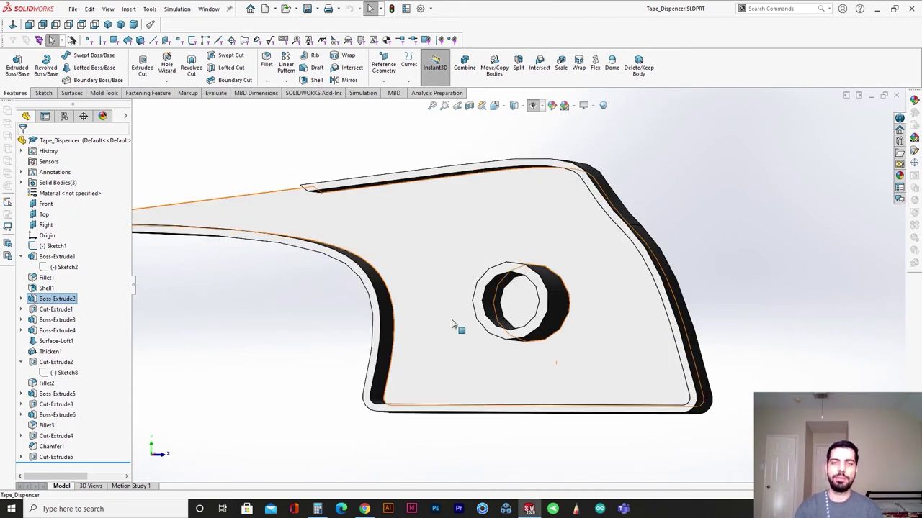
key("ctrl+3")
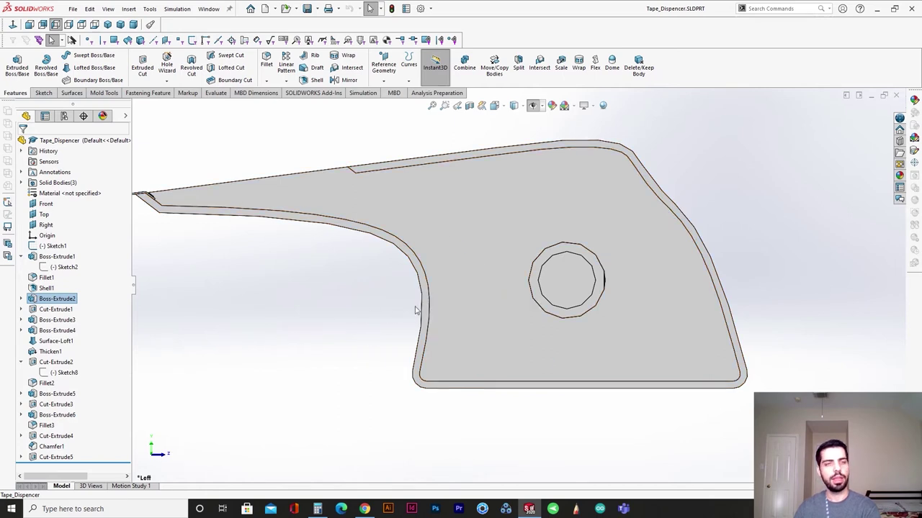
left_click(533, 106)
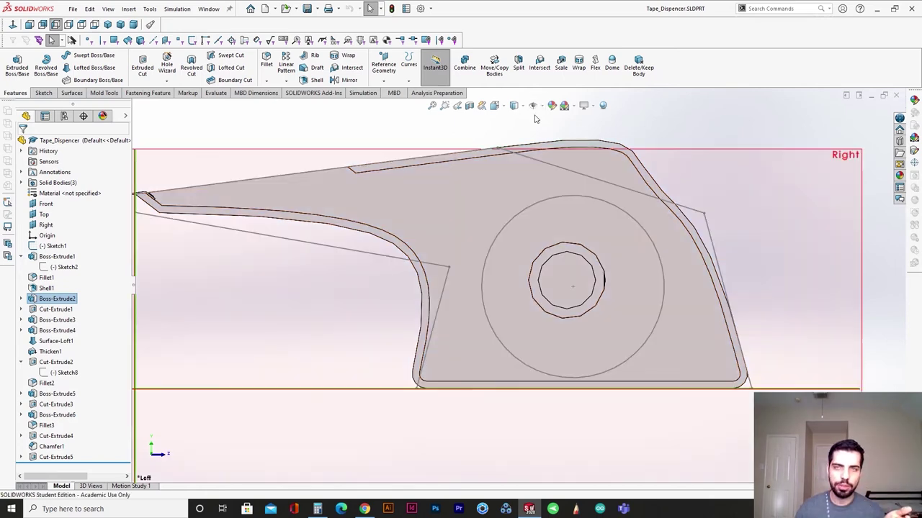
scroll(508, 275, "up", 4)
middle_click_drag(503, 277, 535, 303)
left_click(538, 412)
left_click(526, 402)
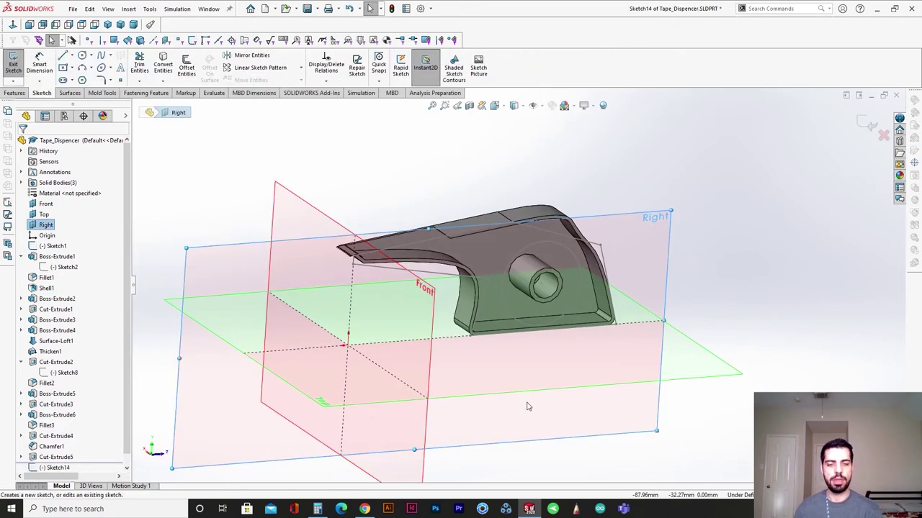
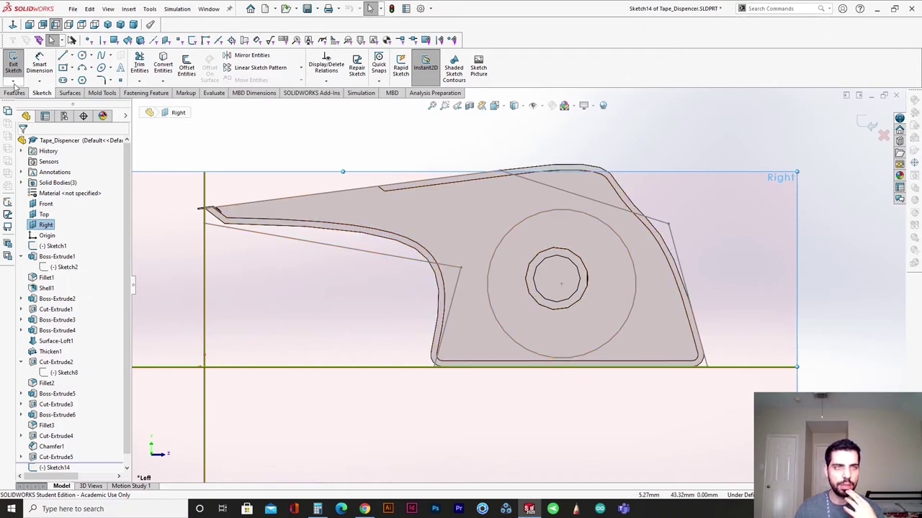
Sketch a slanted line about 9.7 mm long across the arm's lower wall and make it parallel to the upper wall's slanted end edge.
left_click(360, 218)
left_click(380, 250)
key("Escape")
left_click(373, 240)
scroll(497, 189, "down", 2)
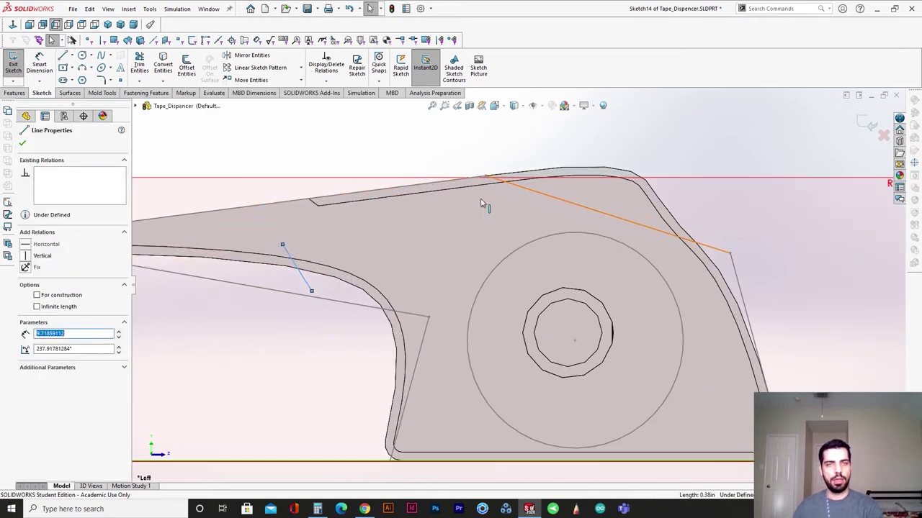
left_click(312, 202, "ctrl")
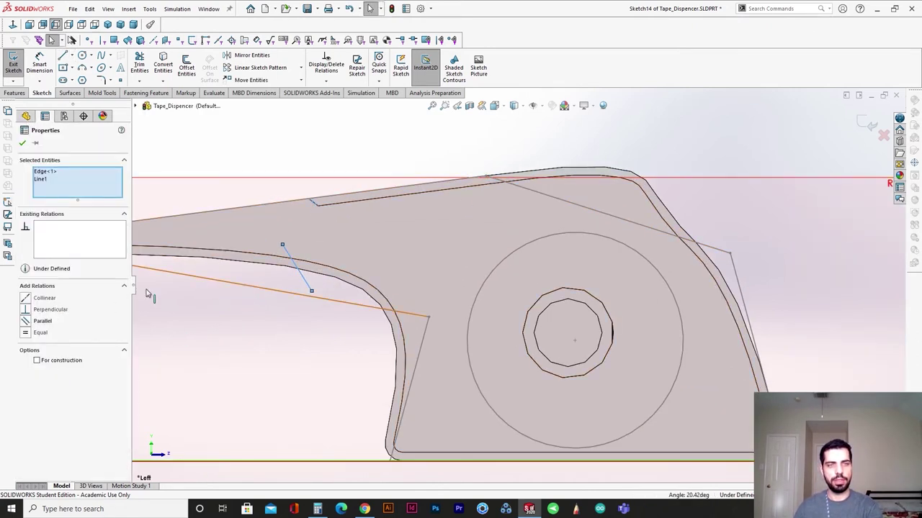
left_click(264, 360)
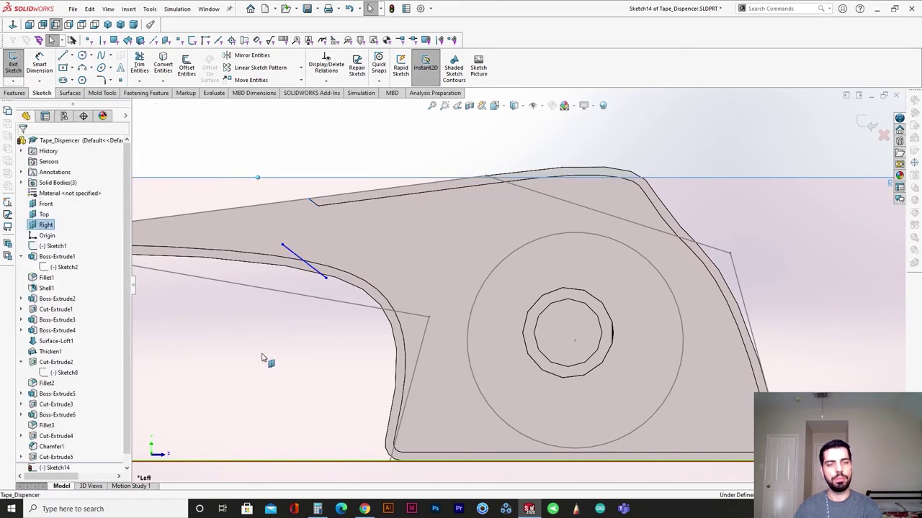
Sketch a short slanted line across the base wall below the hub and make it parallel to the first slanted line.
scroll(497, 360, "down", 3)
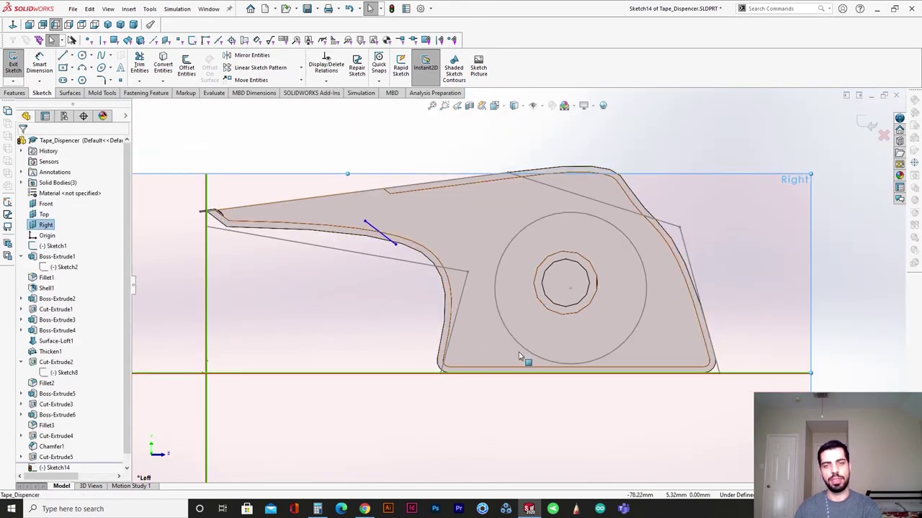
key("l")
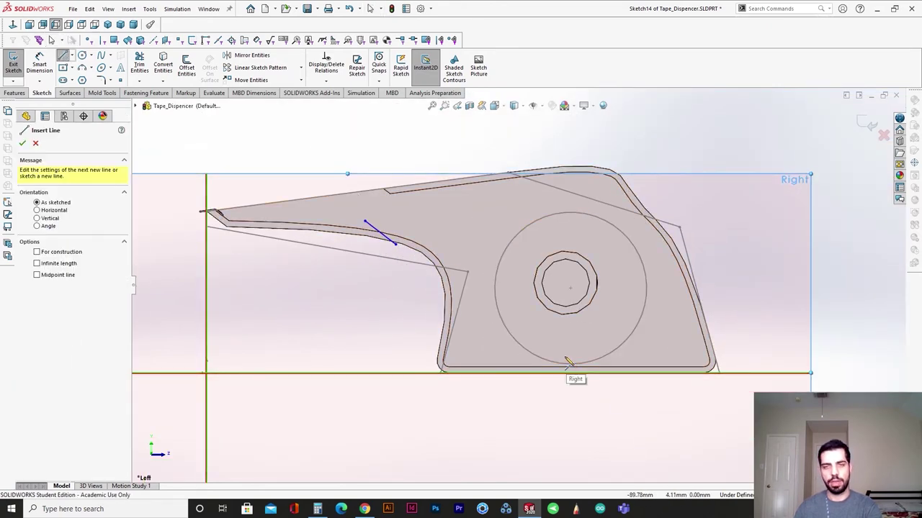
left_click(566, 359)
left_click(586, 393)
key("Escape")
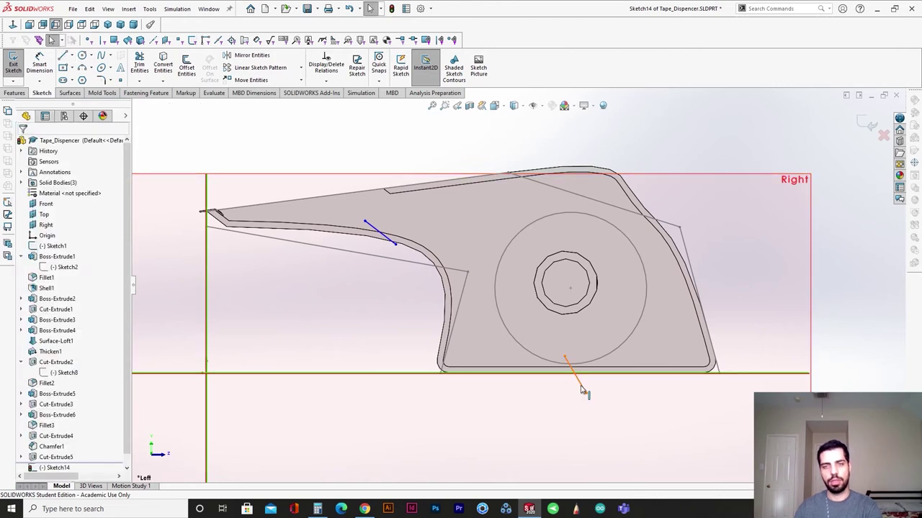
left_click(583, 387)
left_click(381, 234, "ctrl")
left_click(43, 344)
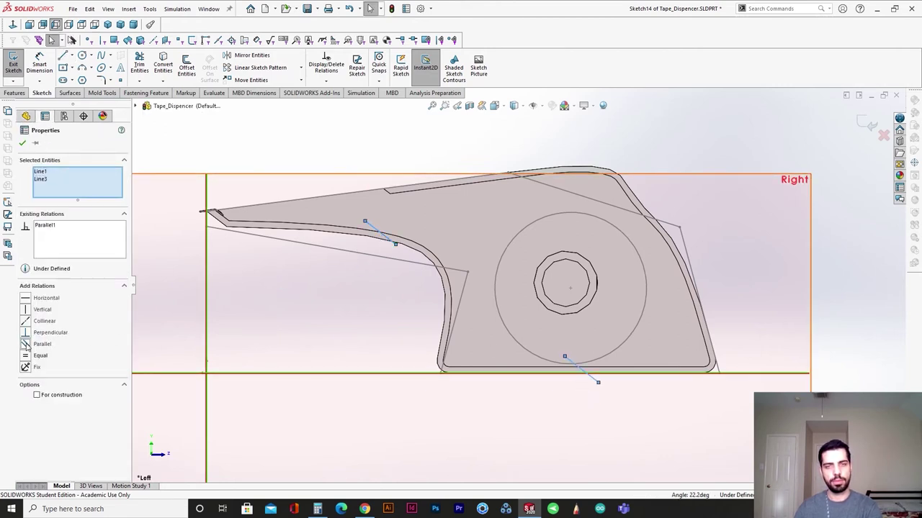
key("Escape")
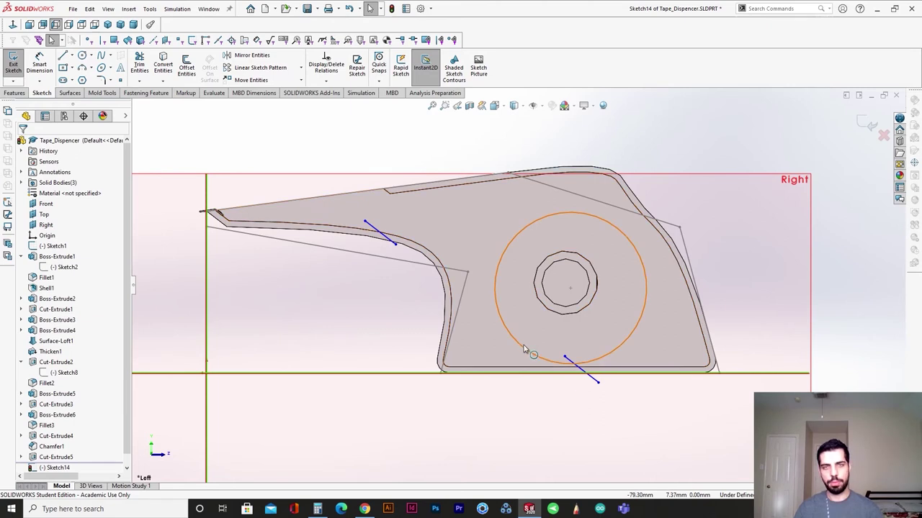
Join the two slanted lines with connecting lines inside and outside the body to form a closed profile around the curved wall, and finish the sketch.
left_click(64, 57)
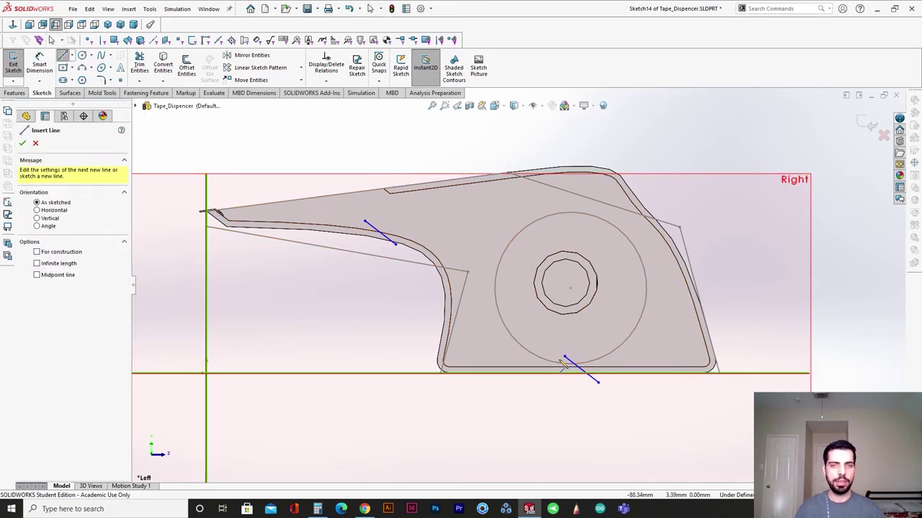
left_click(565, 358)
left_click(491, 330)
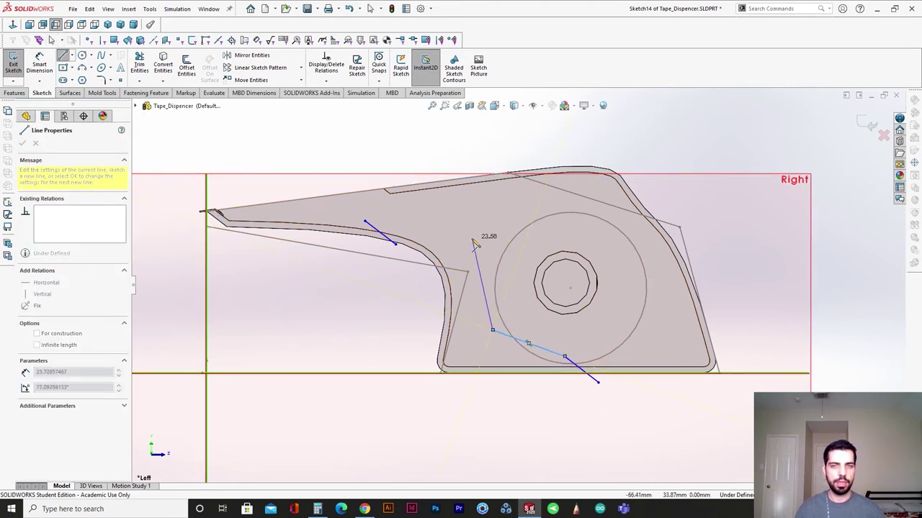
left_click(471, 236)
left_click(365, 222)
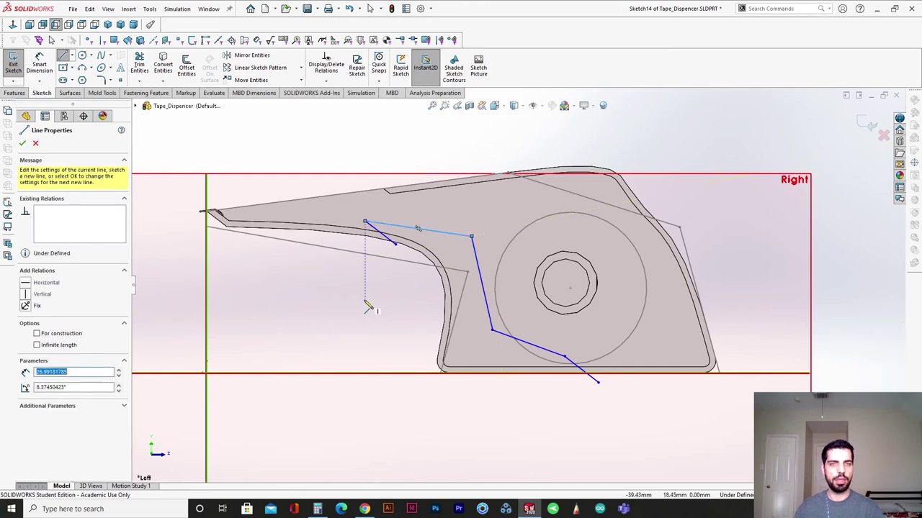
left_click(395, 244)
left_click(402, 338)
left_click(405, 387)
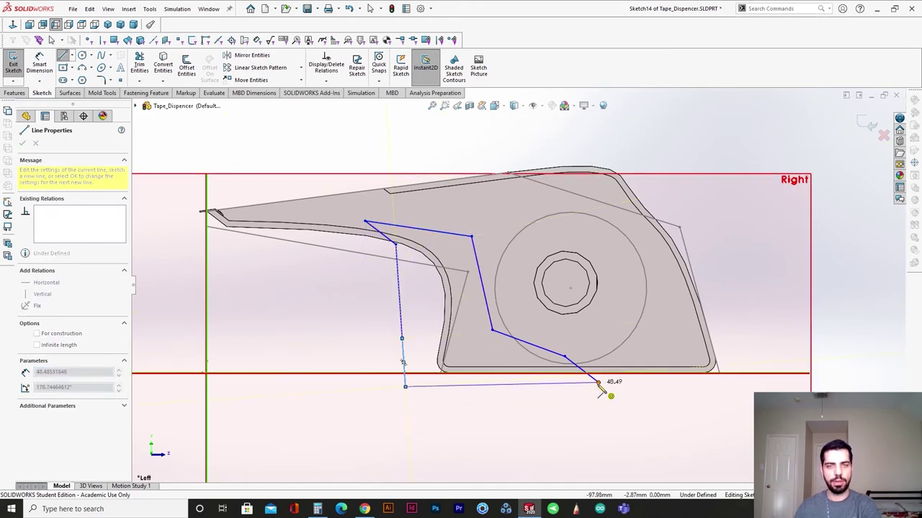
left_click(597, 381)
left_click(864, 124)
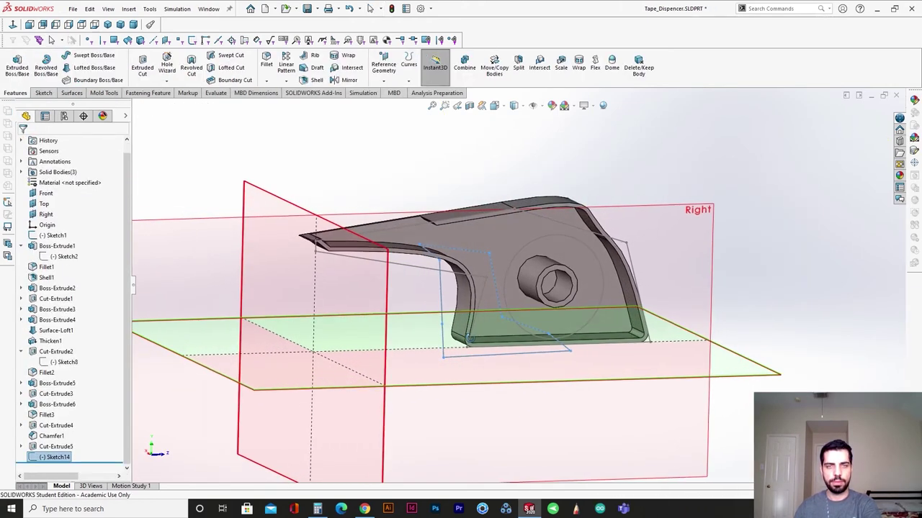
Cut-extrude the closed profile with an Up To Surface end condition, ending at the body's flat inner side face.
left_click(142, 64)
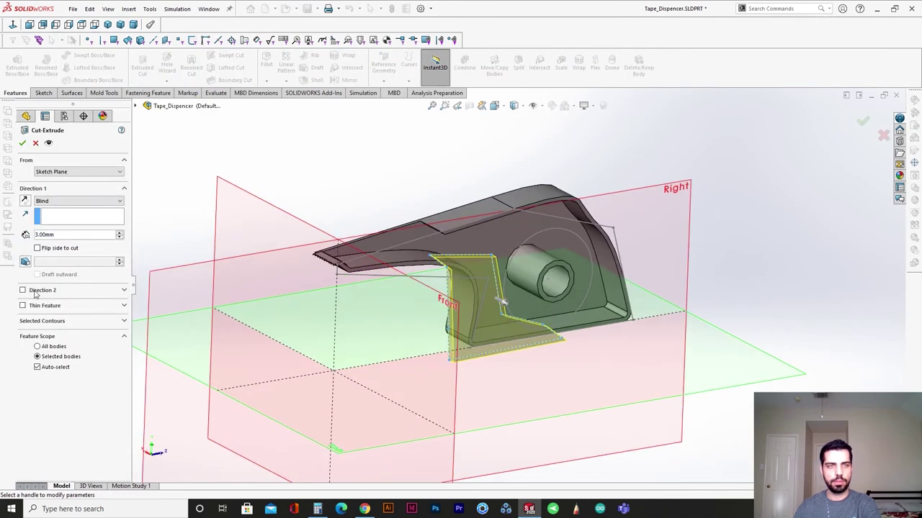
left_click(72, 201)
left_click(65, 239)
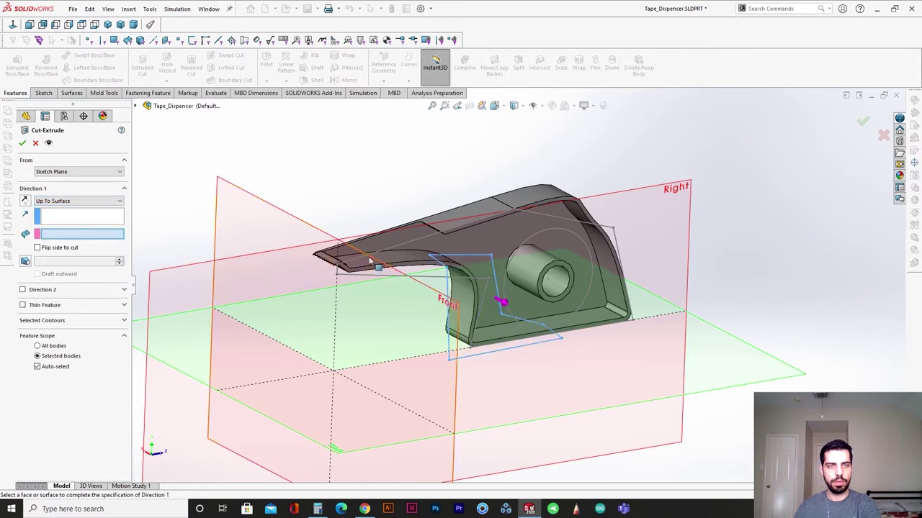
left_click(403, 247)
scroll(436, 247, "down", 5)
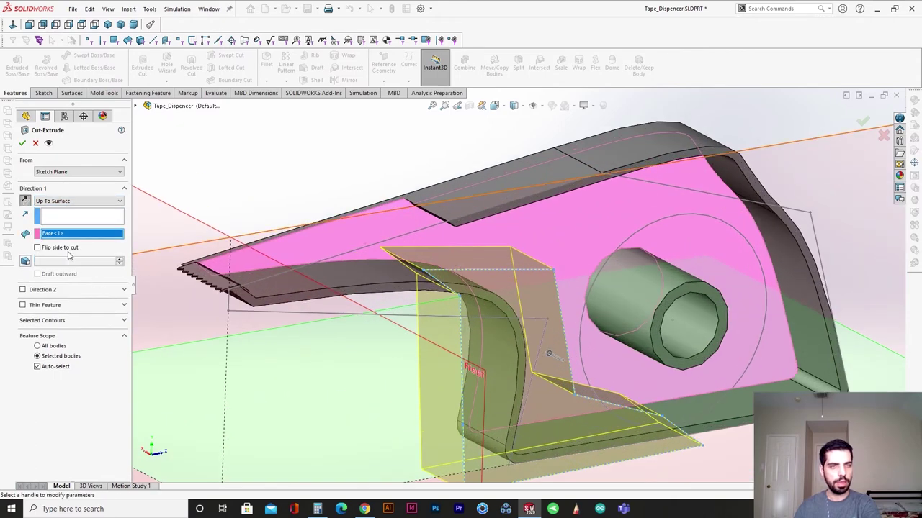
left_click(23, 143)
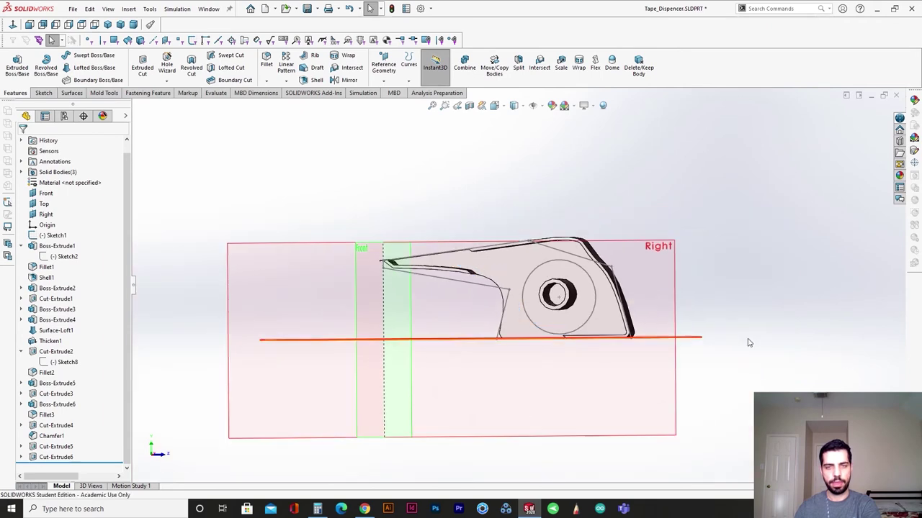
Edit the new cut to end with Offset From Surface, 3 mm from the inner side face.
middle_click_drag(748, 343, 592, 394)
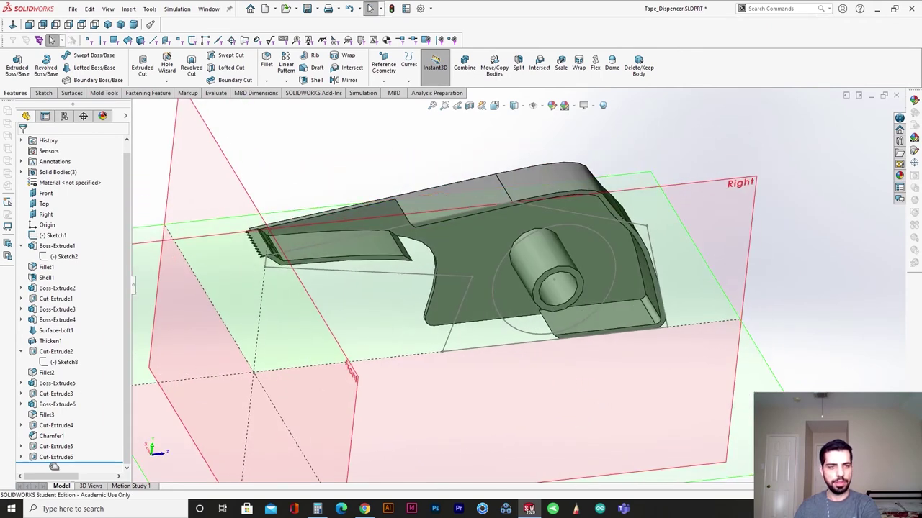
left_click(51, 461)
left_click(60, 433)
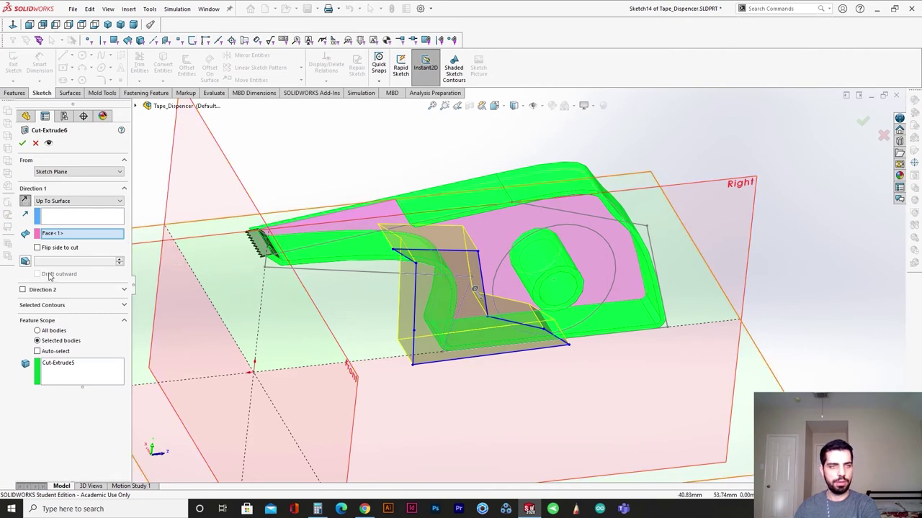
left_click(52, 202)
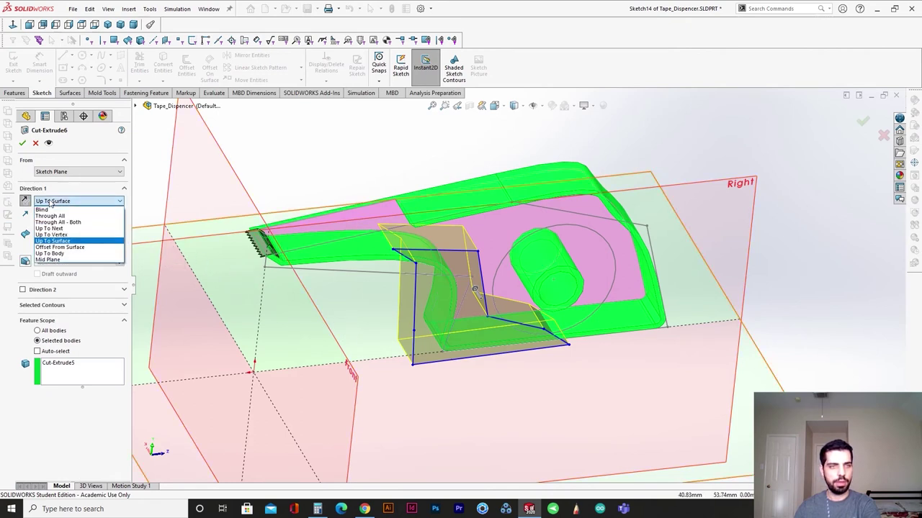
left_click(82, 248)
scroll(510, 308, "down", 3)
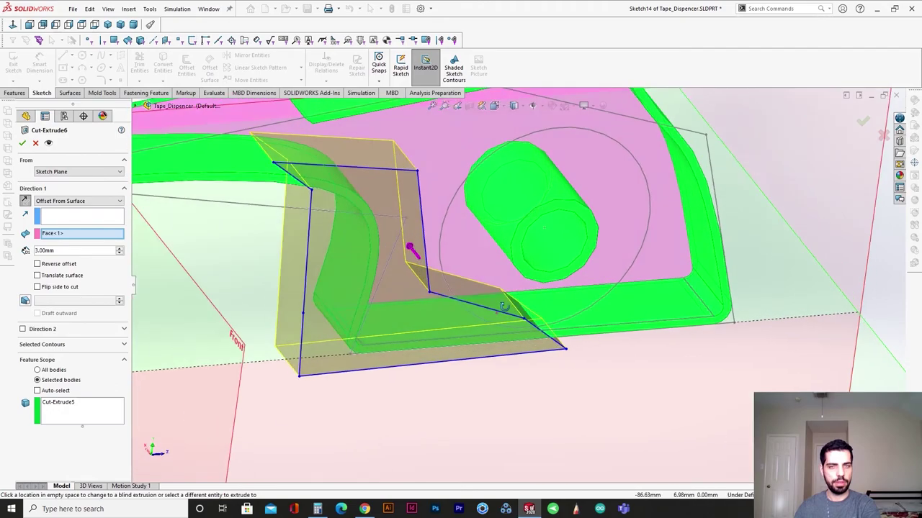
mouse_move(506, 306)
middle_mouse_down()
mouse_move(564, 321)
mouse_move(495, 316)
middle_mouse_up()
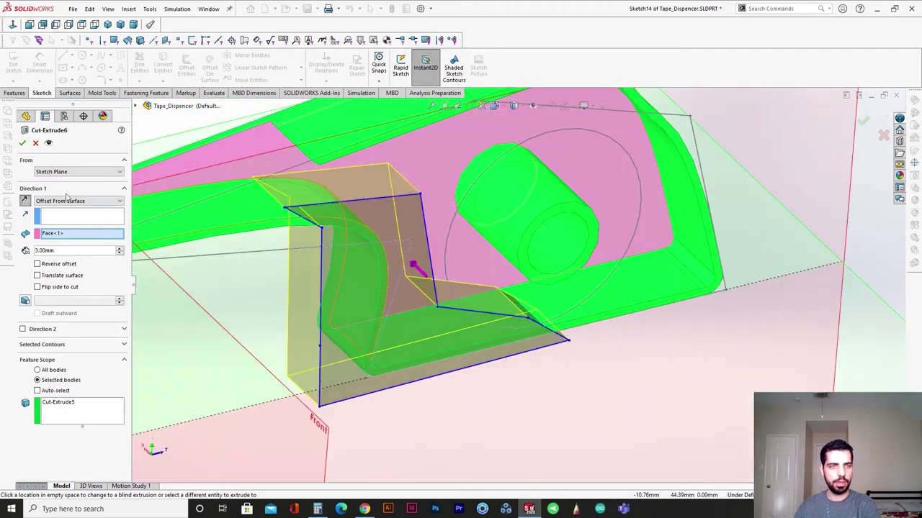
left_click(24, 143)
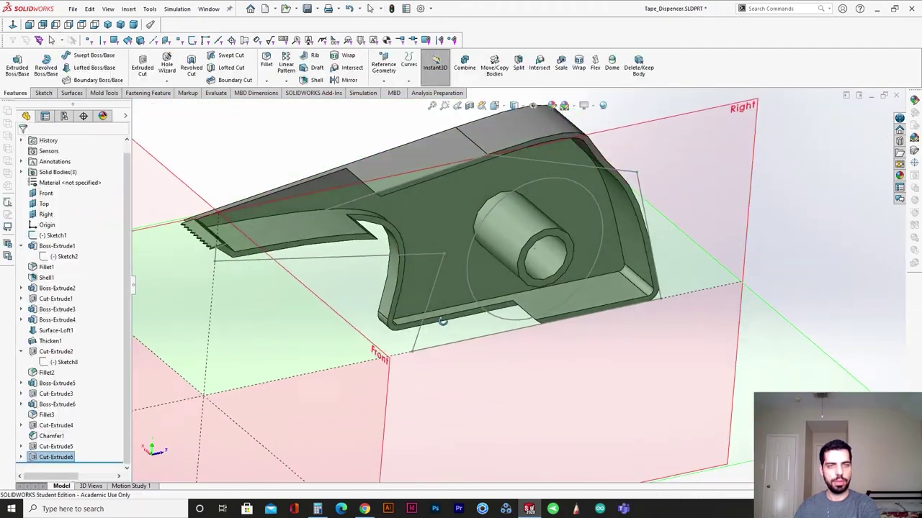
Edit the cut's sketch, moving the slanted line on the base wall closer to the curved wall and shifting the adjoining inner corner up and outward.
middle_click_drag(557, 290, 453, 264)
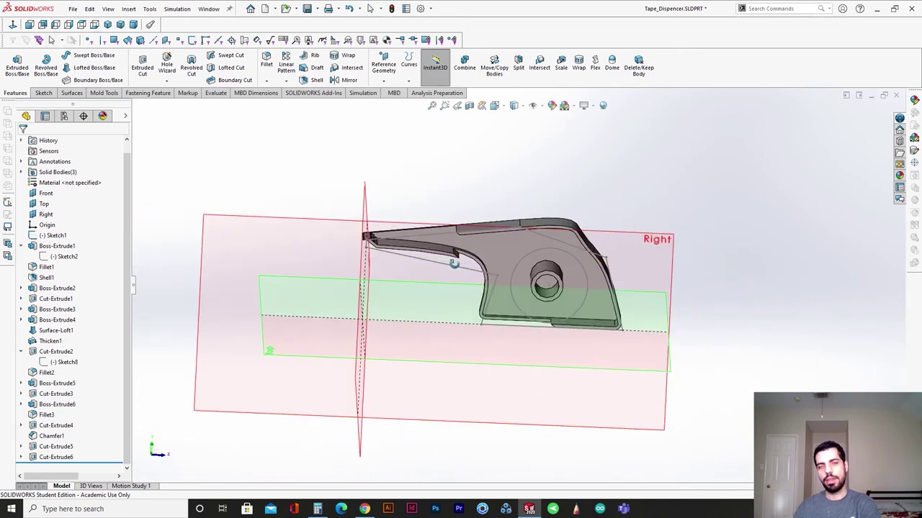
key("space")
left_click(393, 349)
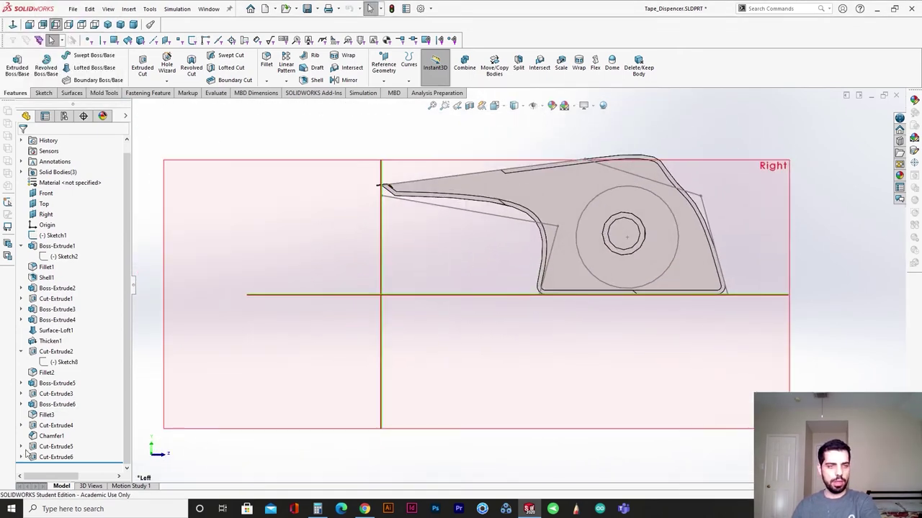
left_click(21, 458)
left_click(49, 459)
left_click(55, 431)
scroll(634, 298, "down", 5)
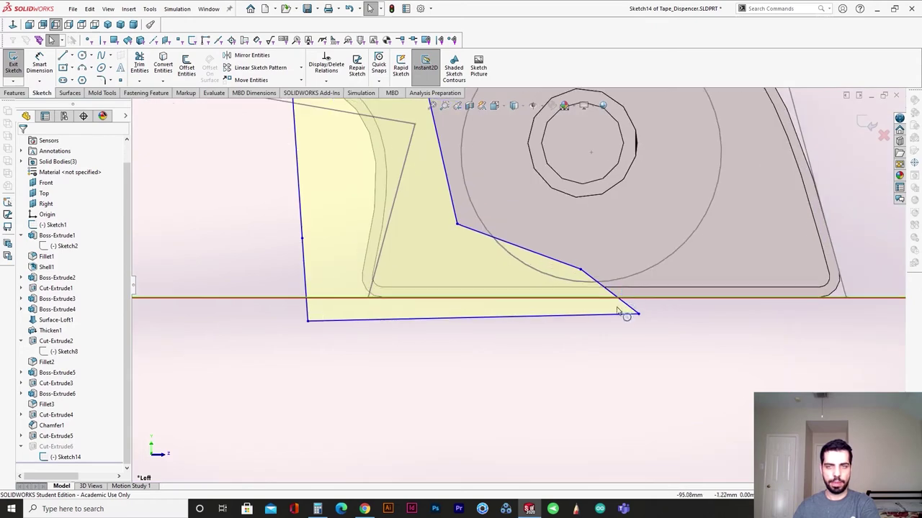
left_click_drag(590, 305, 553, 308)
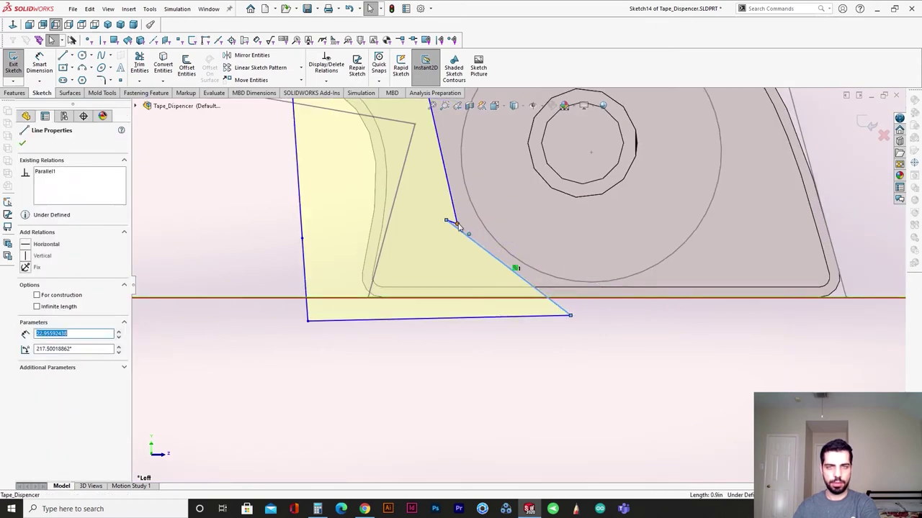
left_click_drag(456, 223, 436, 194)
left_click(869, 121)
left_click(873, 124)
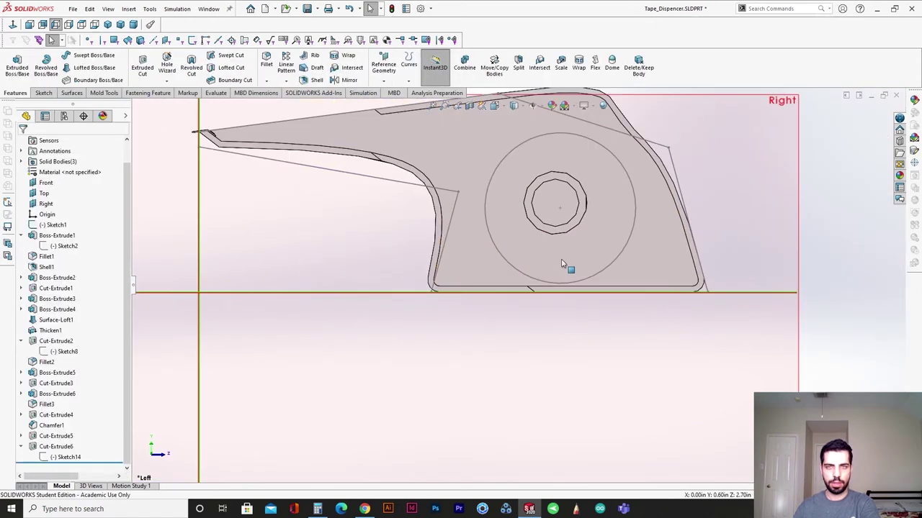
Examine the revised cut along the arm's lower wall, curved wall and base from several angles.
middle_click_drag(592, 276, 559, 274)
scroll(506, 223, "down", 2)
middle_click_drag(507, 224, 545, 178)
scroll(507, 226, "up", 3)
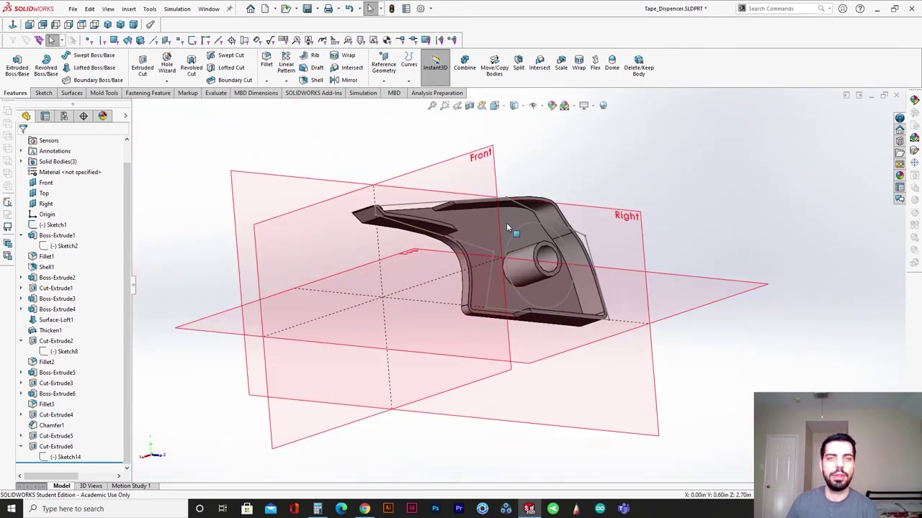
scroll(507, 226, "down", 3)
scroll(508, 227, "up", 3)
scroll(510, 226, "down", 2)
middle_click_drag(510, 228, 508, 288)
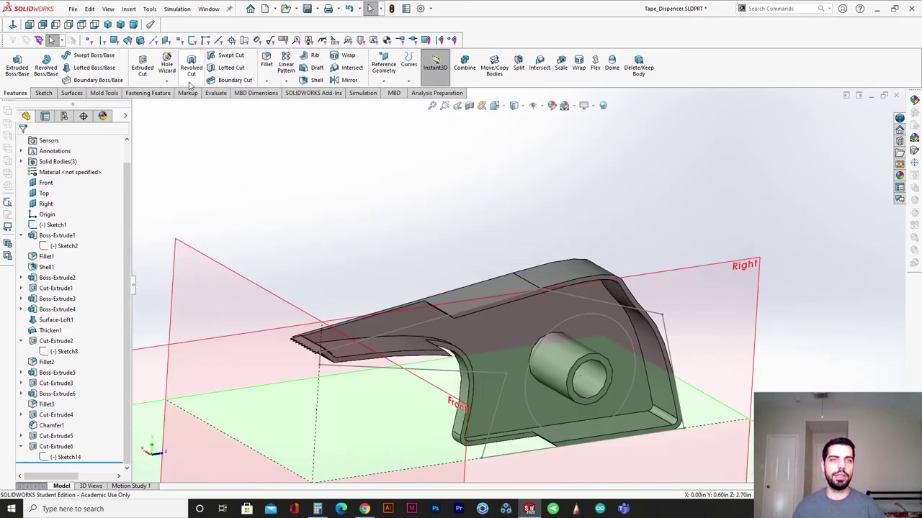
Fillet the outline edge of the body's flat outer side face with a 2 mm radius.
middle_click_drag(434, 324, 323, 274)
left_click(331, 221)
scroll(403, 305, "up", 1)
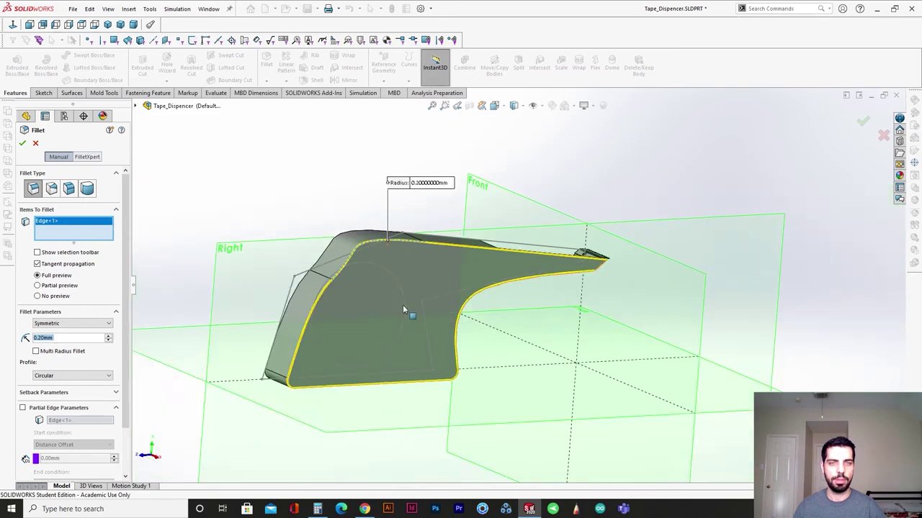
scroll(402, 306, "down", 3)
type("2")
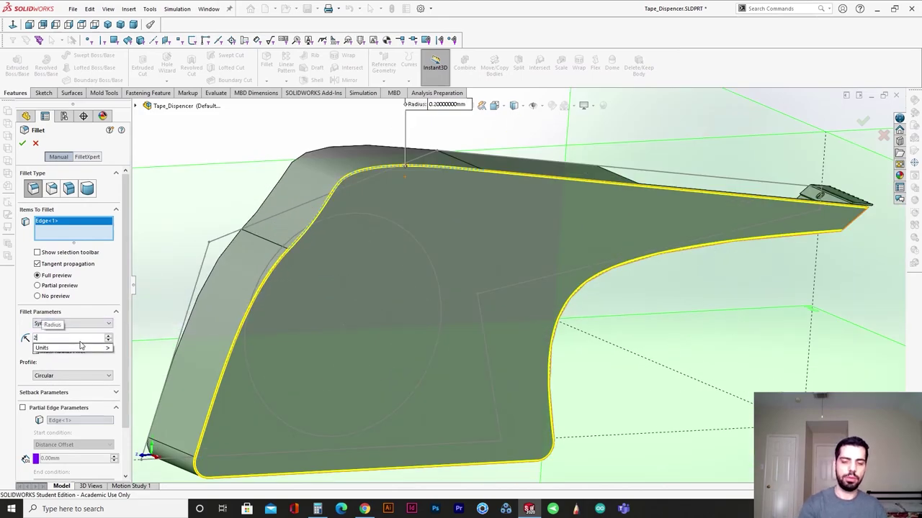
key("Return")
scroll(490, 294, "up", 3)
middle_click_drag(496, 295, 553, 314)
scroll(591, 267, "down", 4)
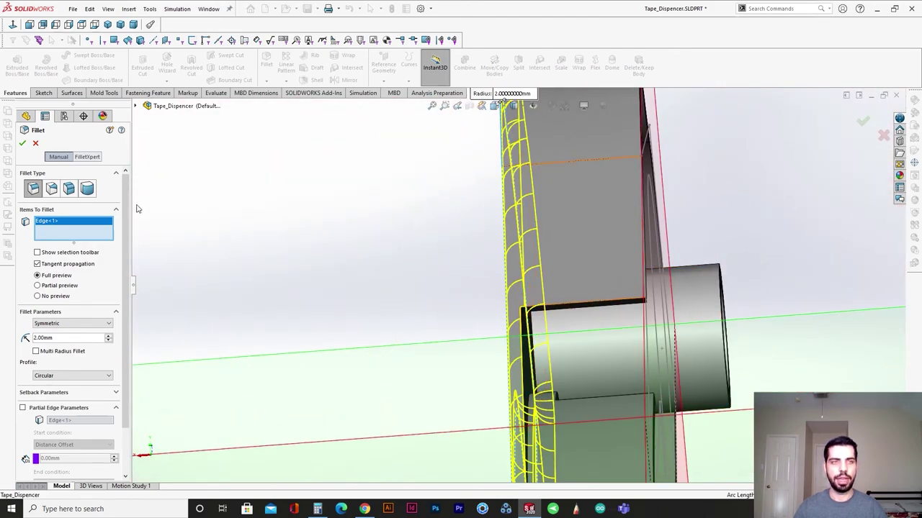
middle_click_drag(508, 303, 565, 331)
scroll(409, 279, "down", 6)
middle_click_drag(323, 320, 327, 352)
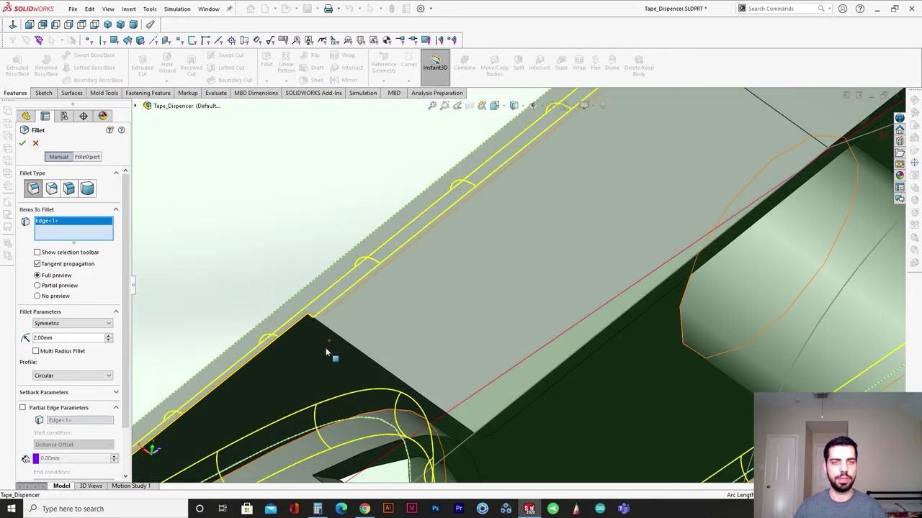
scroll(529, 310, "up", 6)
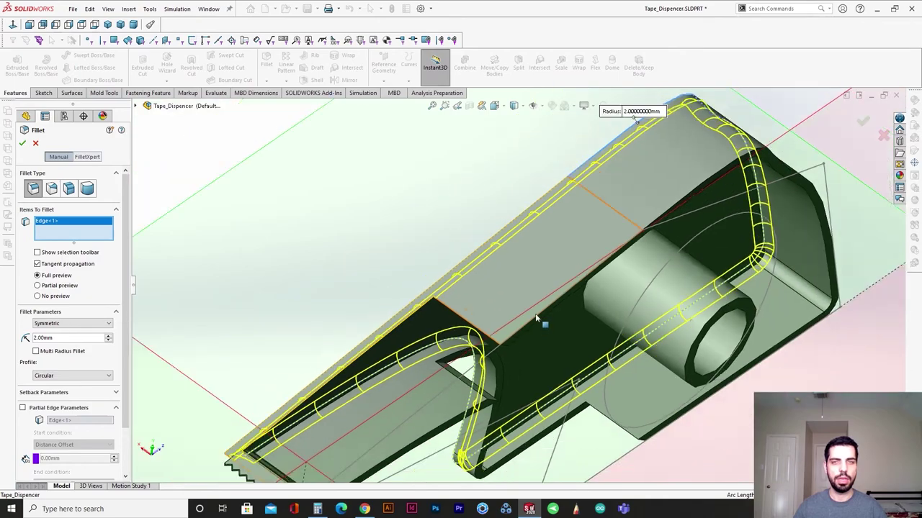
middle_click_drag(536, 315, 693, 306)
left_click(24, 146)
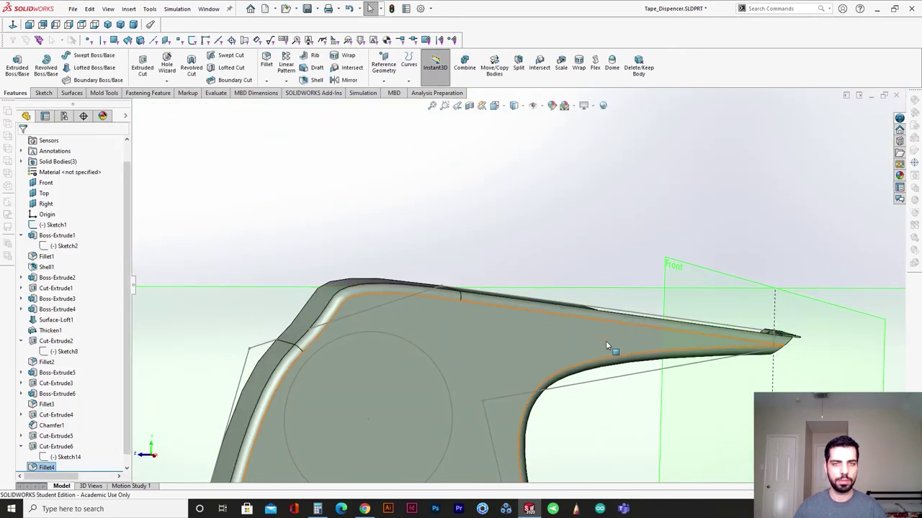
Hide all reference planes and sketches in the view.
scroll(605, 341, "up", 4)
middle_click_drag(606, 340, 499, 224)
left_click(534, 105)
Examine the new fillet along the arm and upper wall, especially where the arm's recess meets the upper wall.
scroll(498, 292, "down", 4)
mouse_move(497, 293)
middle_mouse_down()
mouse_move(487, 331)
mouse_move(526, 430)
mouse_move(486, 271)
mouse_move(517, 339)
mouse_move(637, 360)
mouse_move(684, 353)
mouse_move(461, 298)
mouse_move(428, 306)
mouse_move(436, 409)
mouse_move(434, 342)
middle_mouse_up()
scroll(487, 273, "up", 4)
scroll(462, 298, "down", 6)
scroll(434, 342, "up", 6)
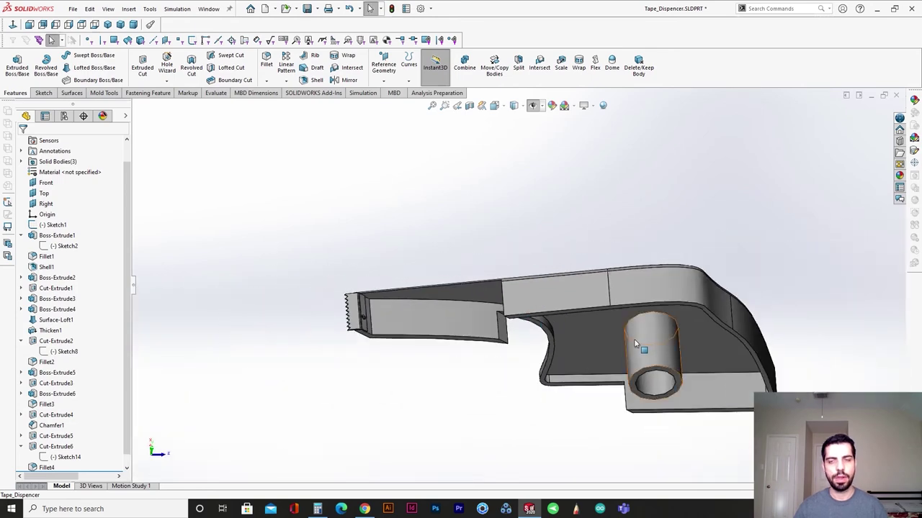
scroll(630, 320, "down", 3)
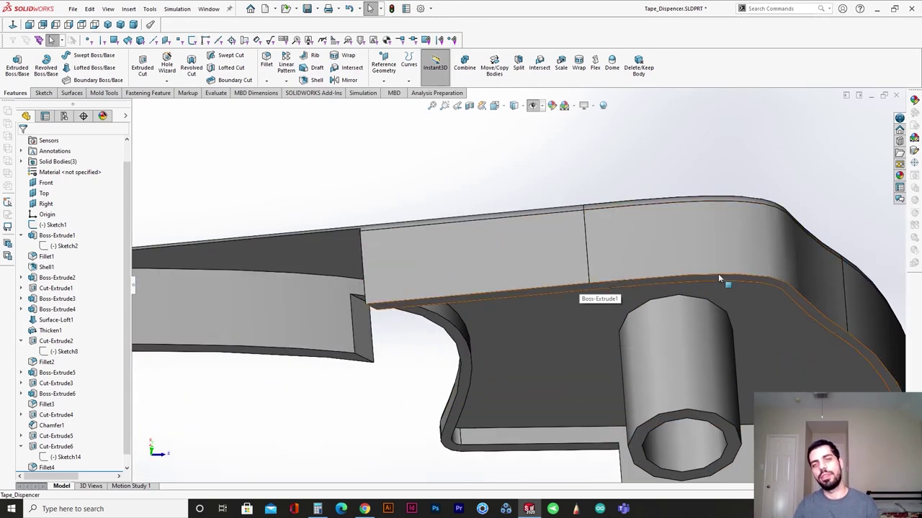
scroll(592, 291, "up", 5)
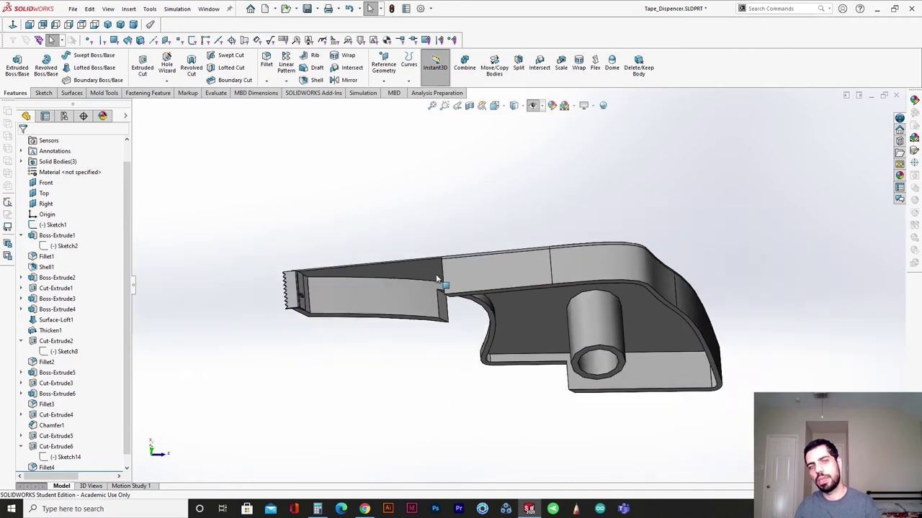
scroll(441, 291, "down", 6)
scroll(473, 297, "up", 5)
middle_click_drag(474, 296, 541, 312)
Measure the short curved edge where the fillet meets the end of the arm's cutout.
scroll(529, 255, "down", 6)
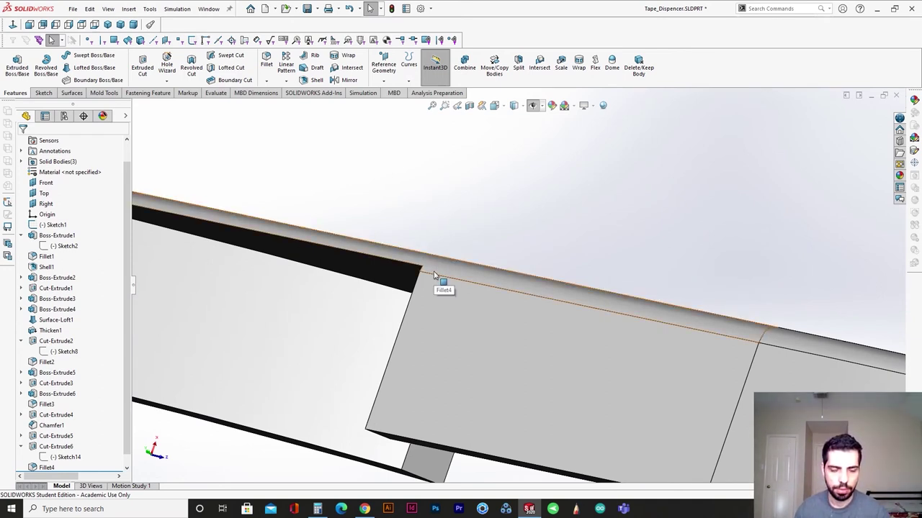
middle_click_drag(434, 274, 314, 215)
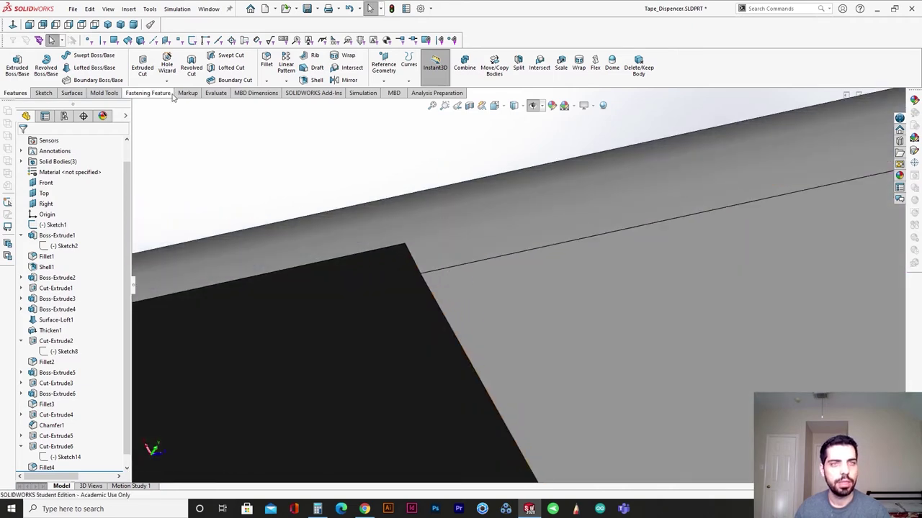
left_click(216, 93)
left_click(74, 63)
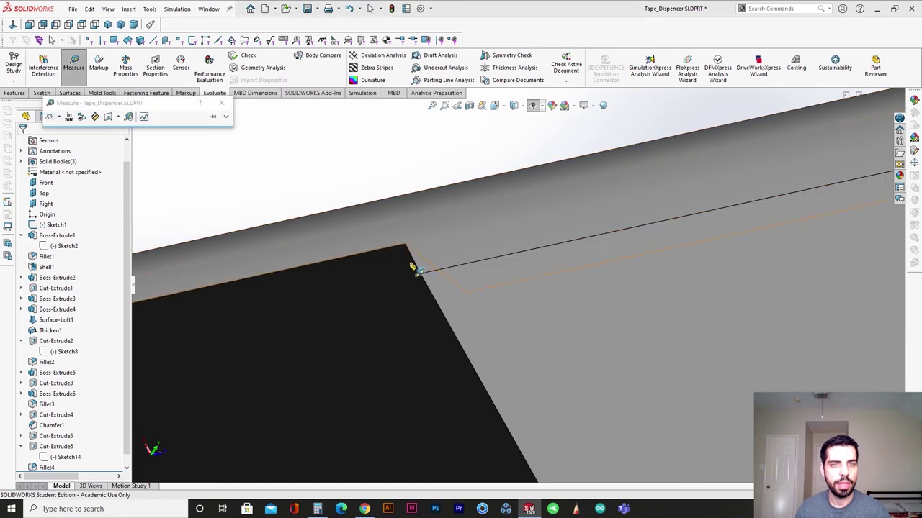
left_click(417, 266)
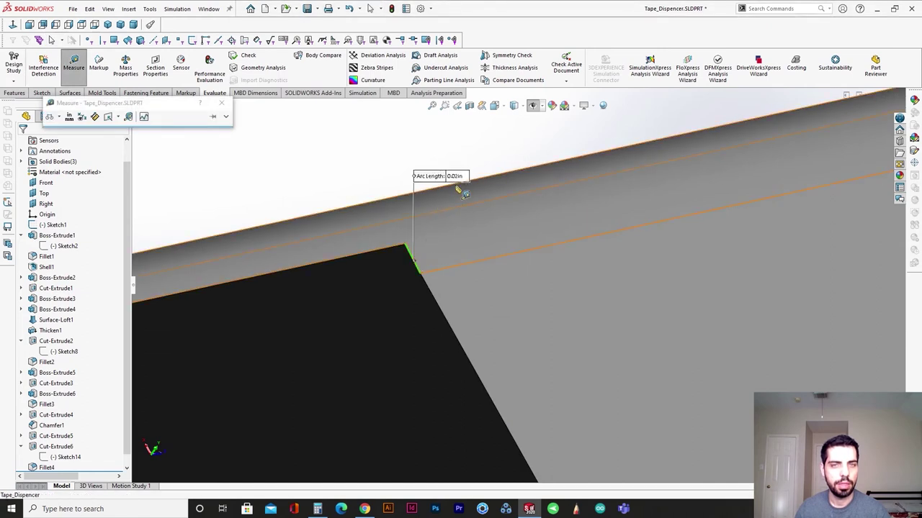
left_click(220, 106)
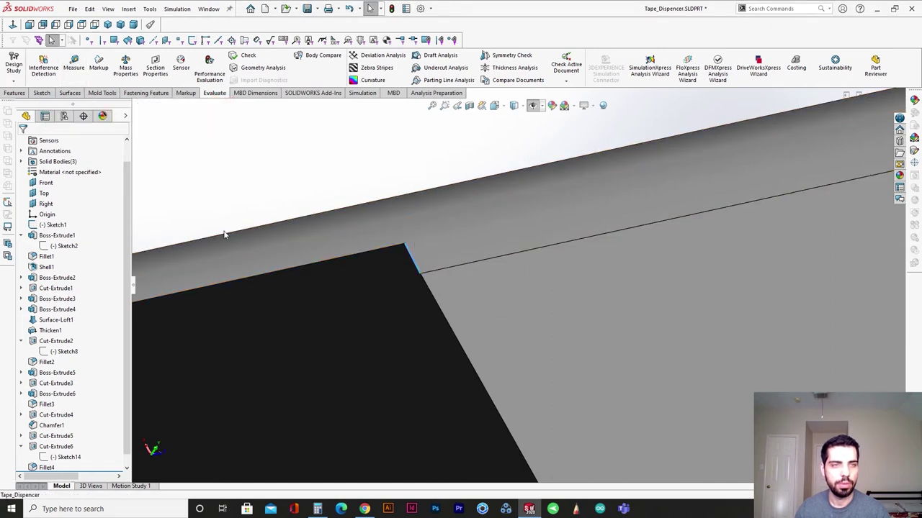
Edit the arm's cutout (Cut-Extrude1) to end with Offset From Surface, 0.508 mm from the inner side face.
scroll(269, 310, "down", 1)
left_click(393, 366)
scroll(475, 329, "up", 8)
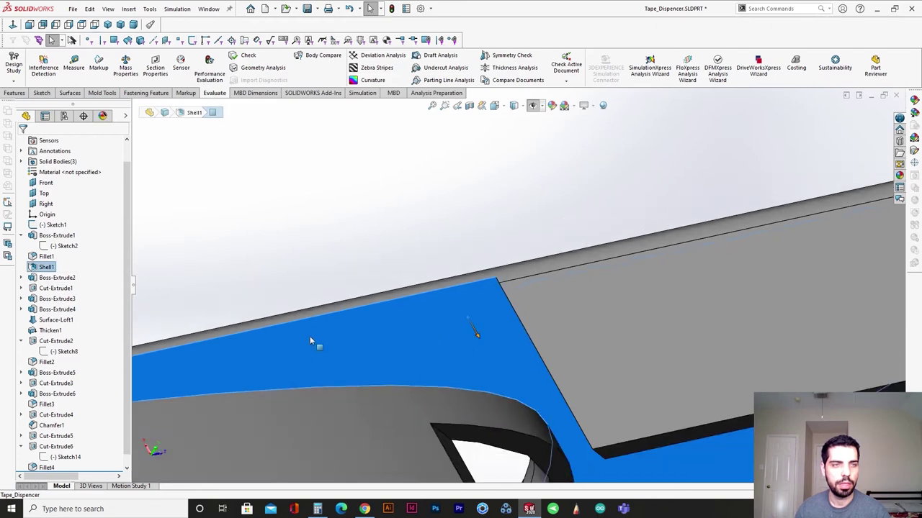
left_click(57, 290)
middle_click_drag(506, 334, 362, 300)
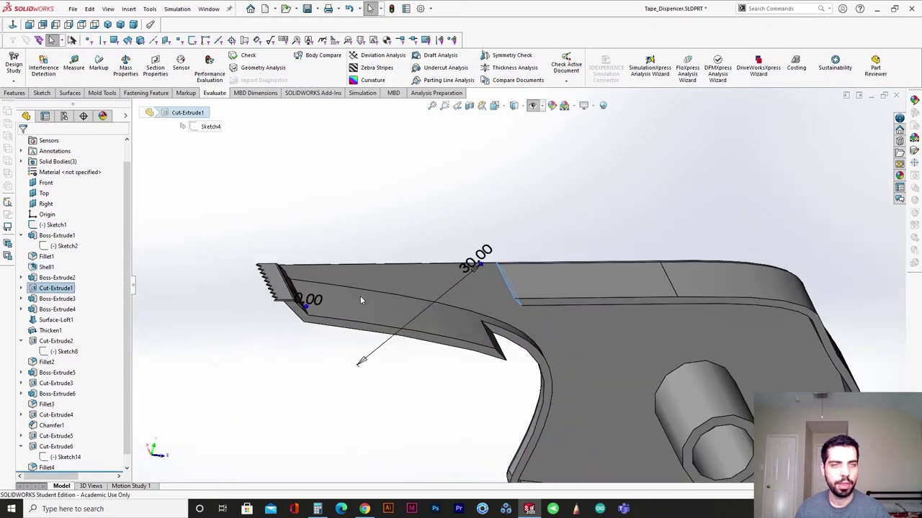
left_click(21, 289)
left_click(54, 288)
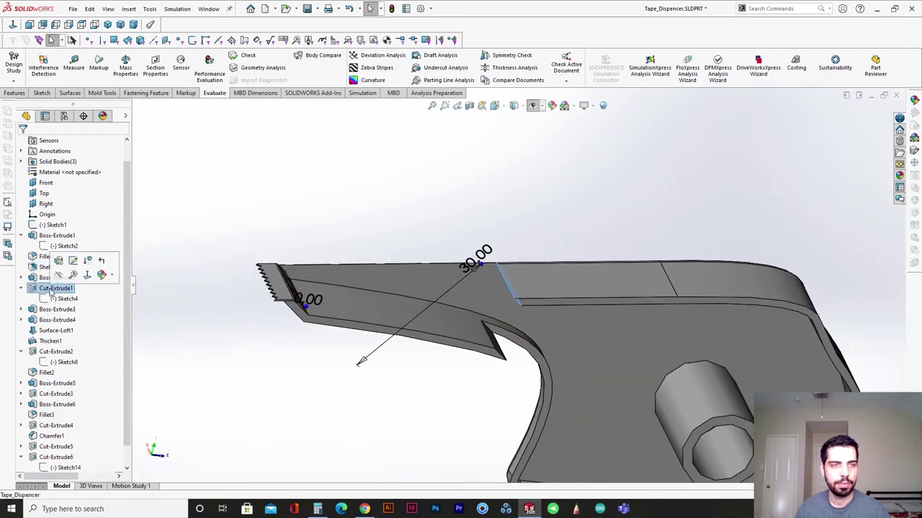
left_click(63, 256)
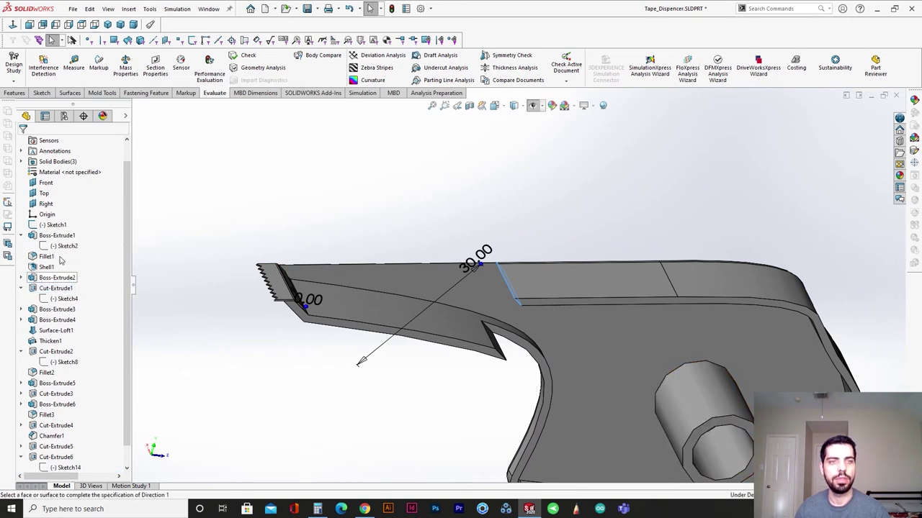
left_click(62, 201)
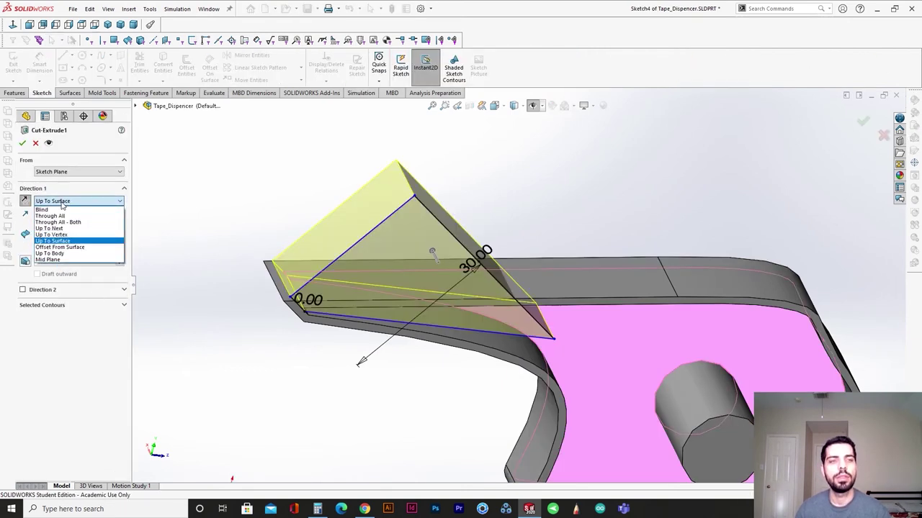
left_click(80, 249)
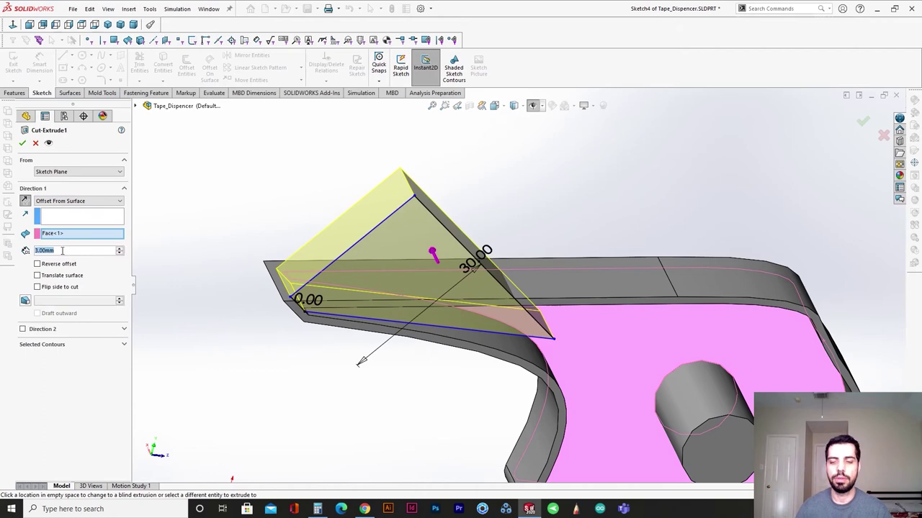
type("0")
key("Return")
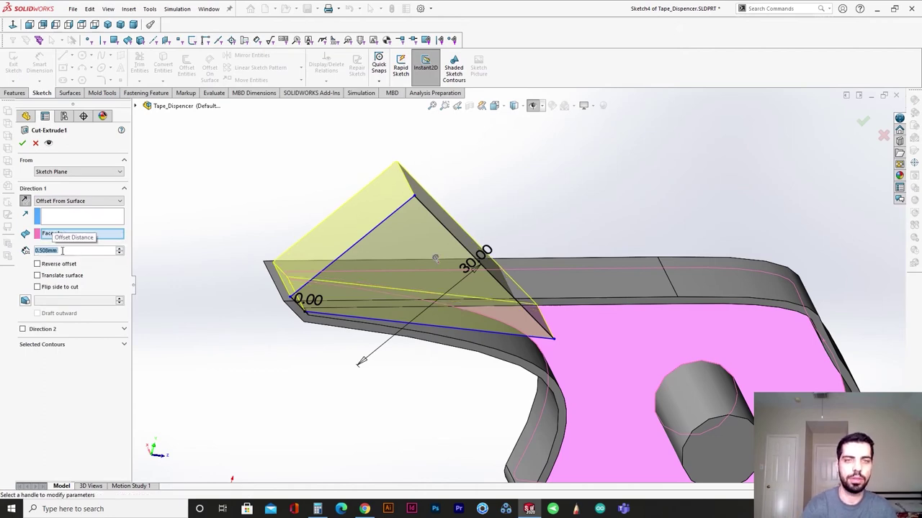
scroll(288, 268, "down", 4)
middle_click_drag(245, 271, 318, 293)
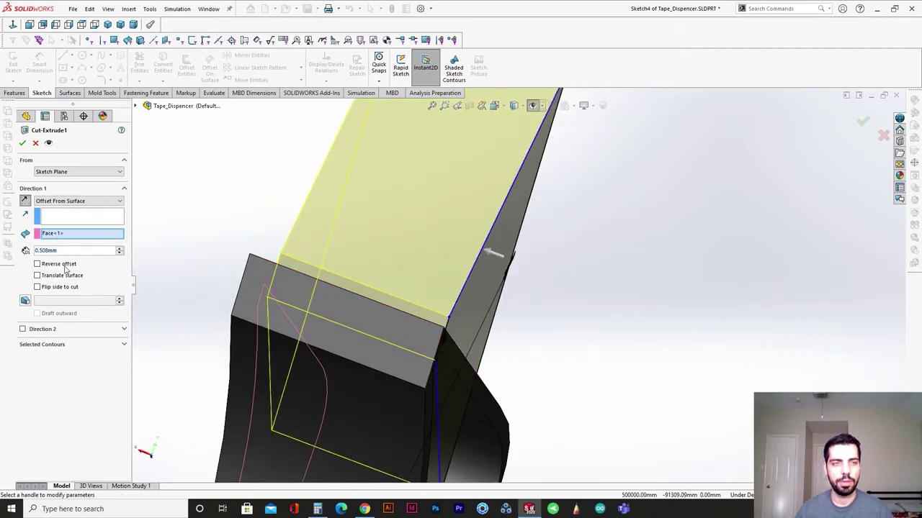
left_click(22, 147)
Examine the serrated blade and the arm's filleted upper wall around the revised cutout.
scroll(508, 301, "up", 4)
middle_click_drag(508, 301, 311, 368)
scroll(381, 298, "down", 4)
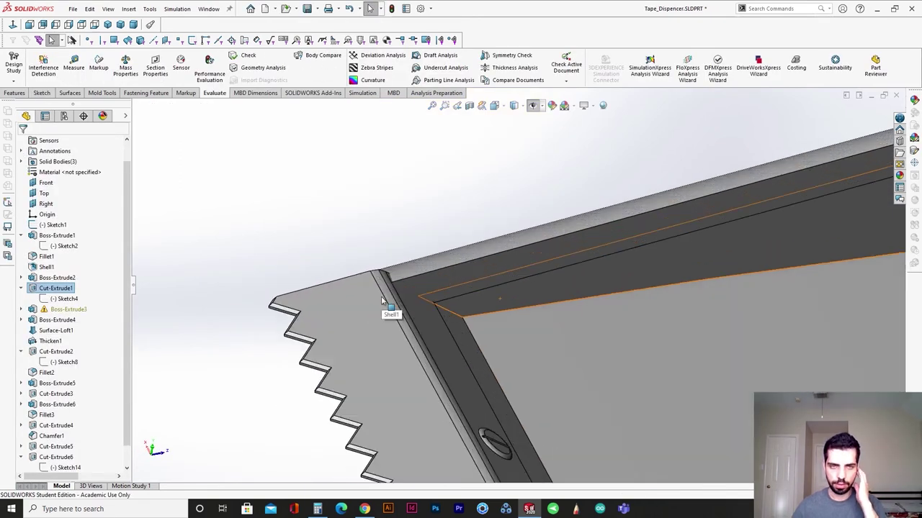
mouse_move(382, 301)
middle_mouse_down()
mouse_move(387, 386)
mouse_move(386, 309)
middle_mouse_up()
left_click(384, 308)
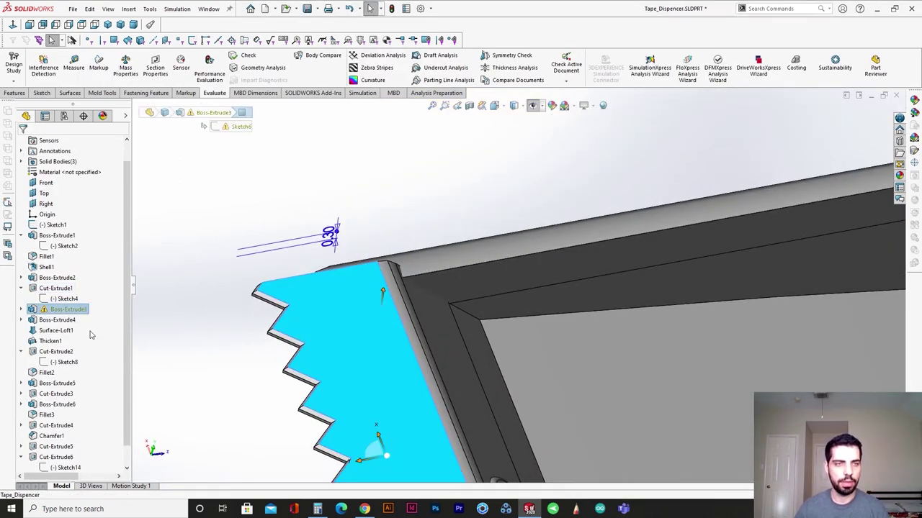
scroll(85, 328, "down", 1)
scroll(586, 360, "up", 5)
scroll(778, 244, "down", 5)
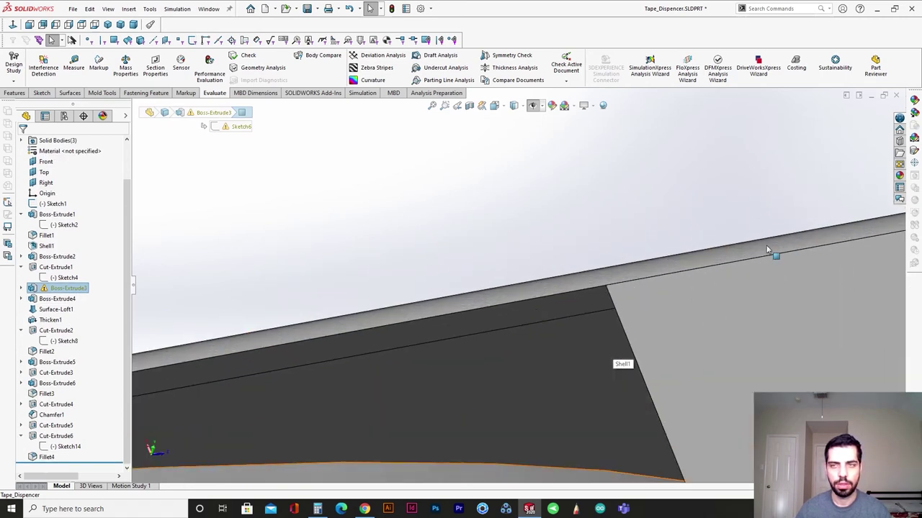
middle_click_drag(630, 296, 616, 341)
scroll(614, 343, "up", 5)
scroll(374, 353, "down", 4)
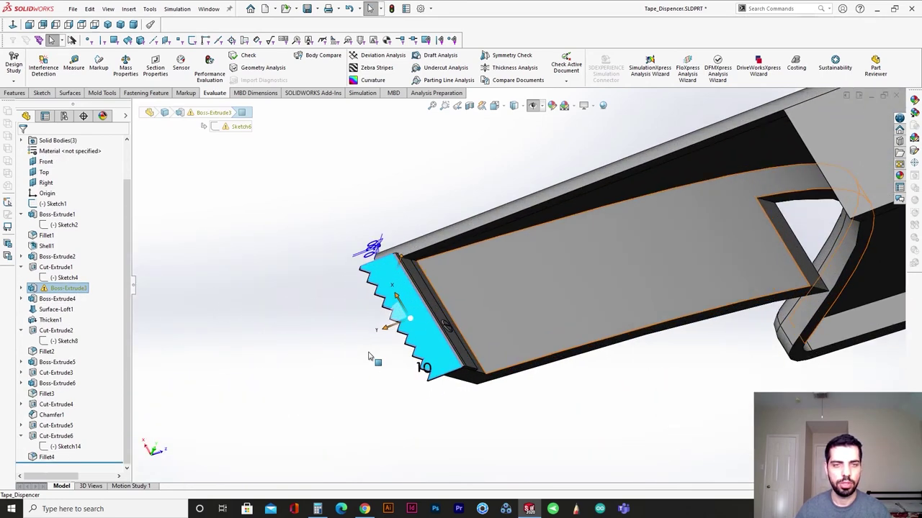
left_click(86, 288)
left_click(78, 258)
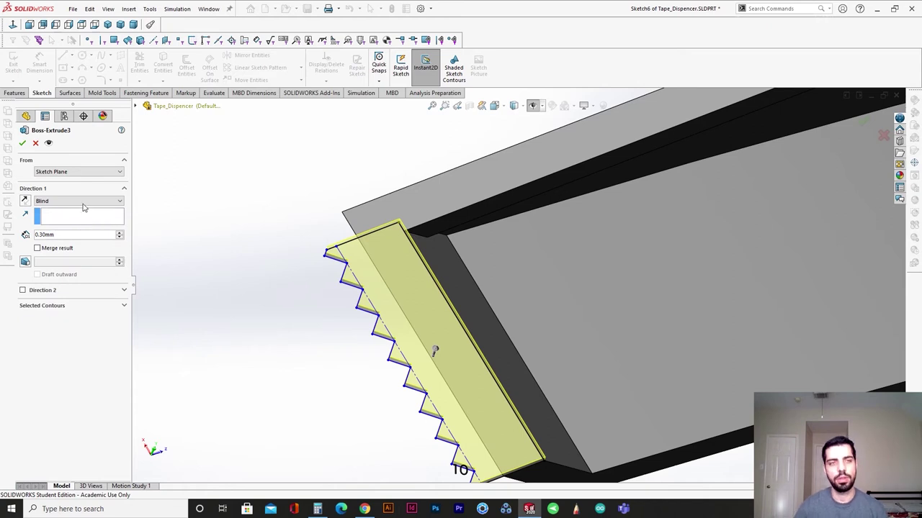
left_click(36, 144)
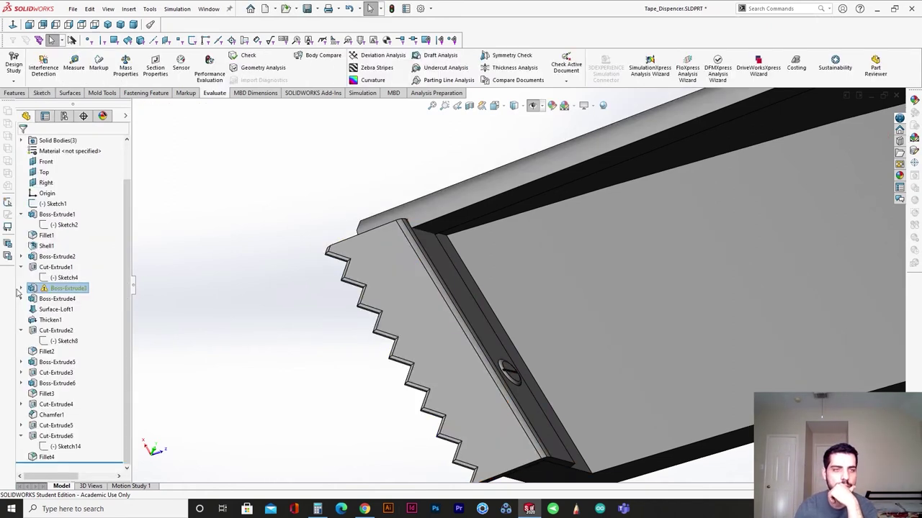
Open the serrated blade's sketch for editing and delete the coincident relation on its corner point next to the filleted wall.
left_click(21, 288)
left_click(56, 299)
left_click(62, 269)
scroll(425, 252, "down", 4)
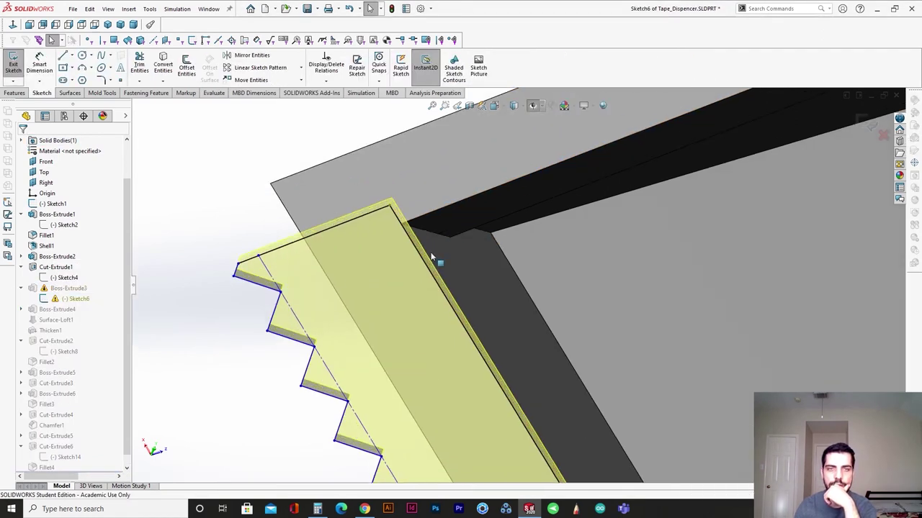
left_click(393, 214)
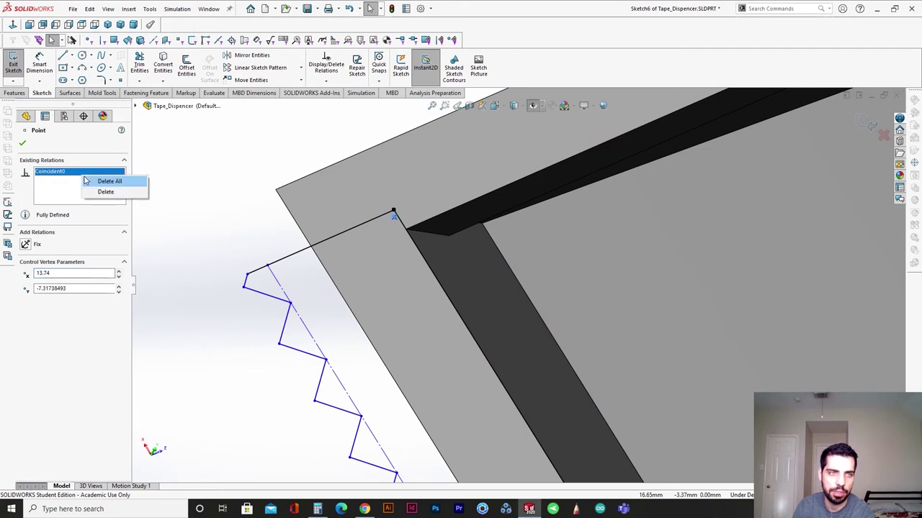
left_click(88, 181)
left_click(394, 213)
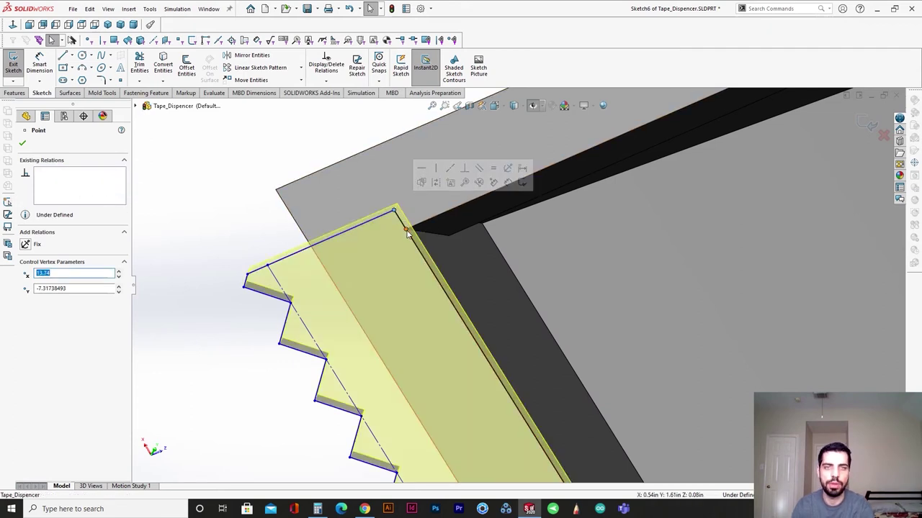
left_click(407, 231, "ctrl")
left_click(151, 372)
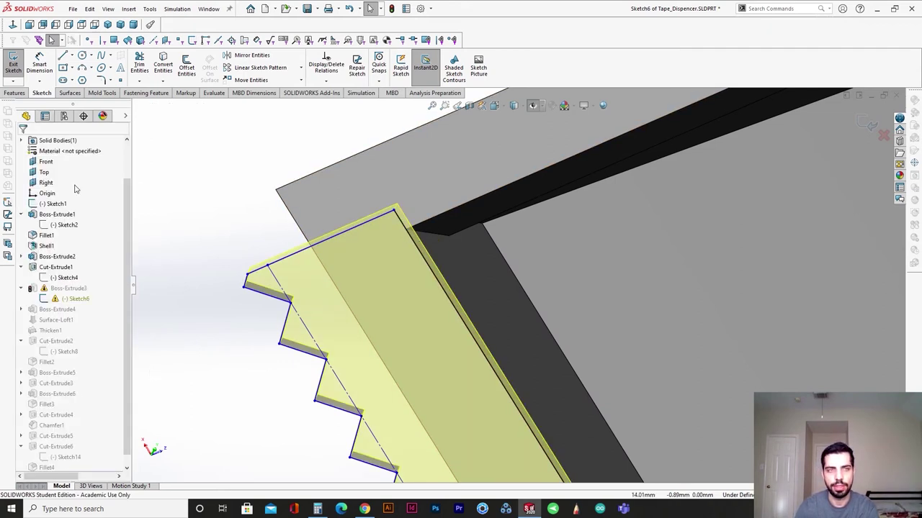
Draw a line across the blade profile from the corner of the arm's cutout to the first tooth's edge.
left_click(62, 58)
left_click(409, 230)
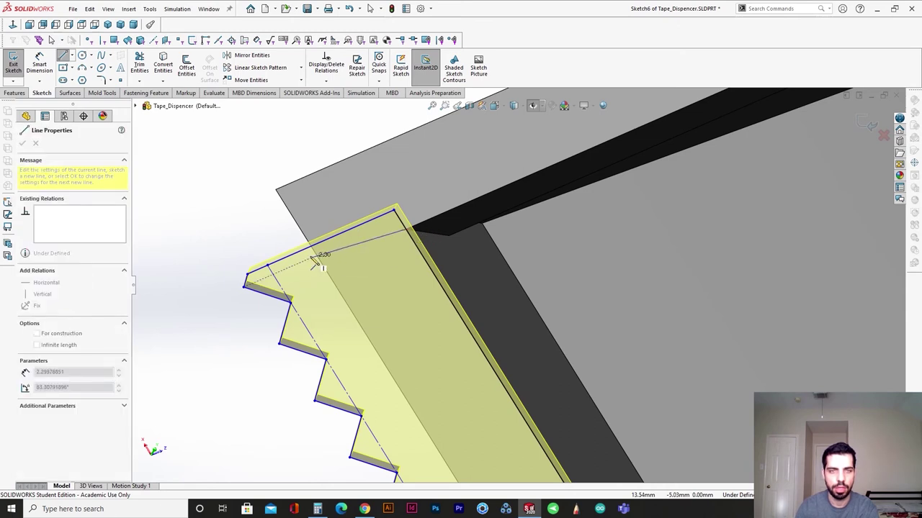
left_click(261, 292)
key("Escape")
Trim the blade profile's old end beyond the new line and exit the sketch.
left_click(140, 66)
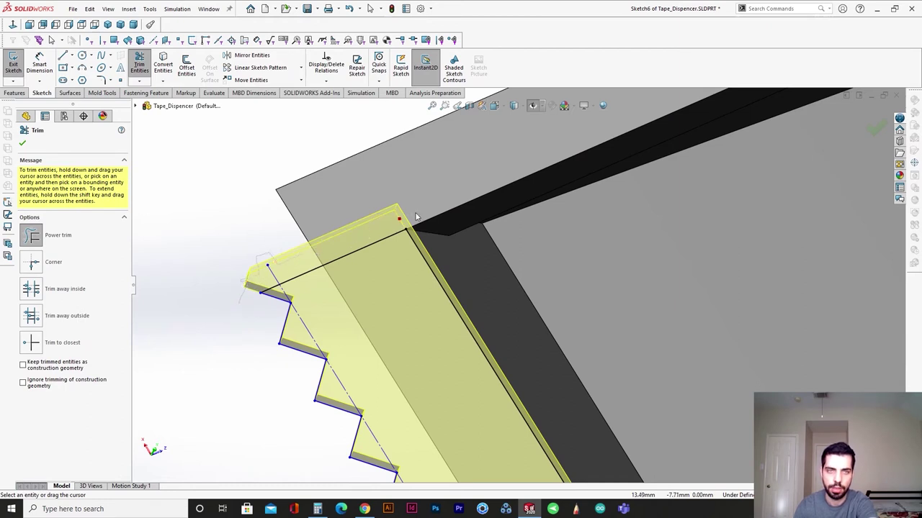
key("Escape")
left_click(867, 127)
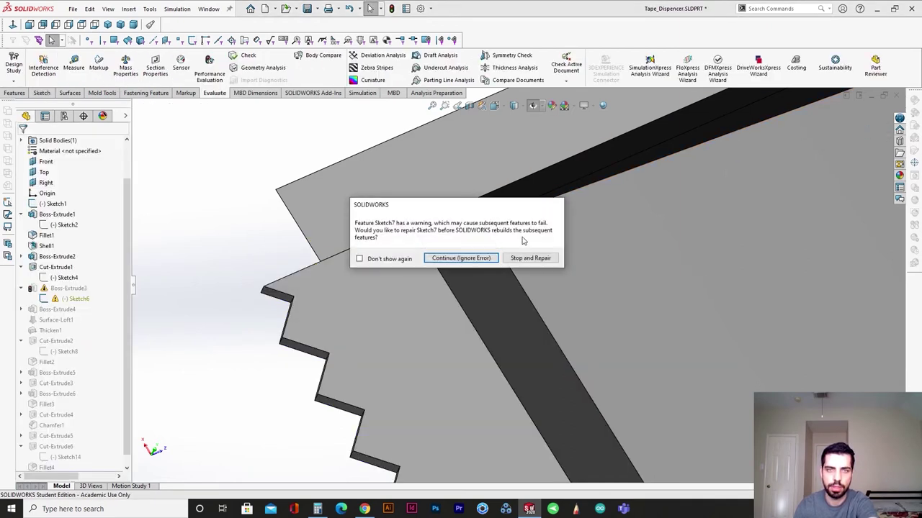
Continue the rebuild despite the errors and open the sketch of Boss-Extrude4, the blade's mounting strip, for editing.
left_click(480, 258)
left_click(580, 273)
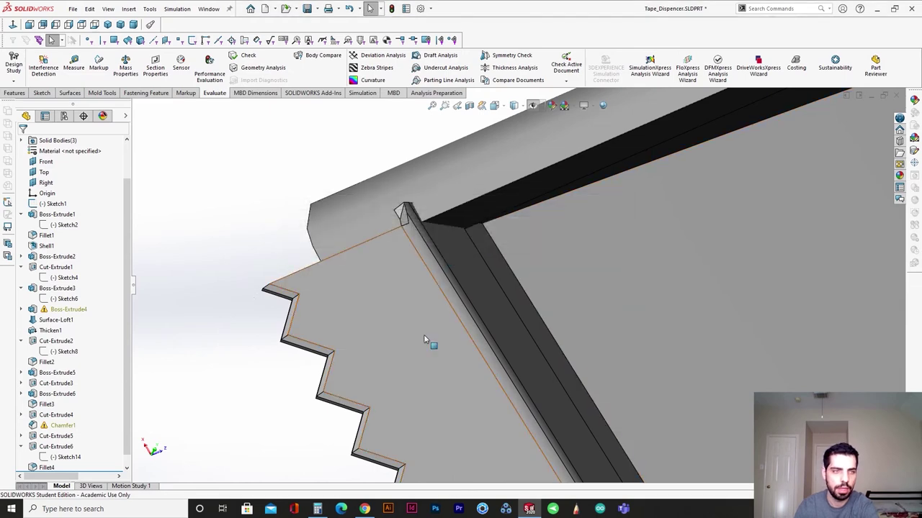
middle_click_drag(531, 375, 573, 319)
scroll(570, 246, "down", 2)
left_click(568, 211)
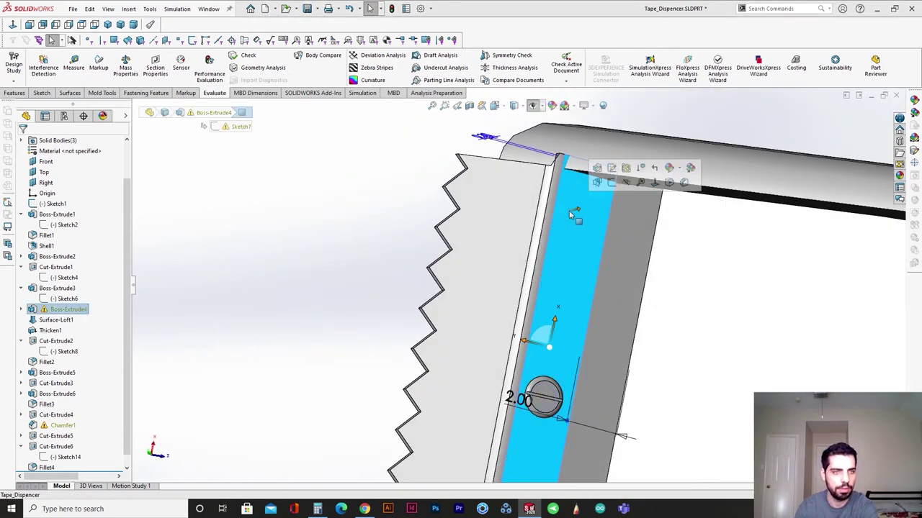
left_click(21, 309)
left_click(70, 320)
left_click(68, 293)
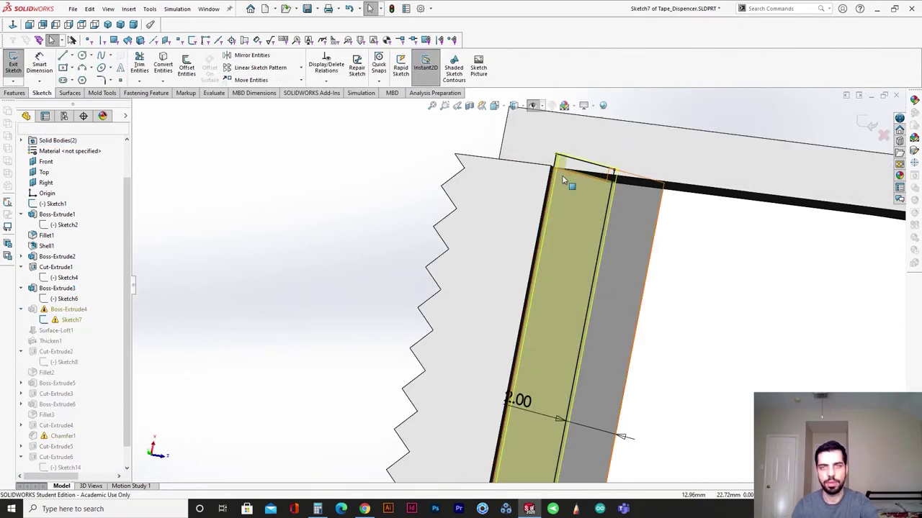
Delete the coincident relation on the strip profile's corner next to the blade and make that corner coincident with the arm cutout's vertex.
scroll(570, 182, "down", 3)
middle_click_drag(570, 184, 549, 182)
left_click(539, 163)
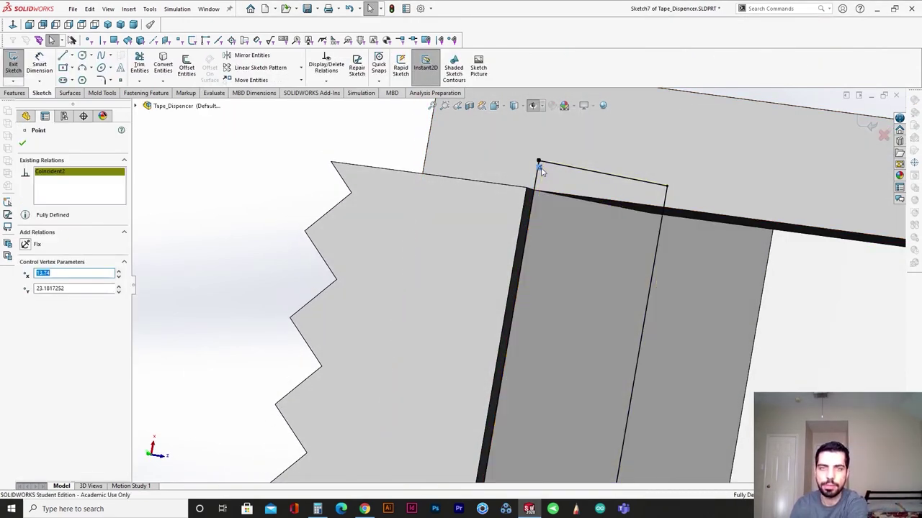
middle_click_drag(542, 171, 497, 252)
middle_click_drag(481, 299, 512, 331)
scroll(512, 331, "down", 1)
key("Delete")
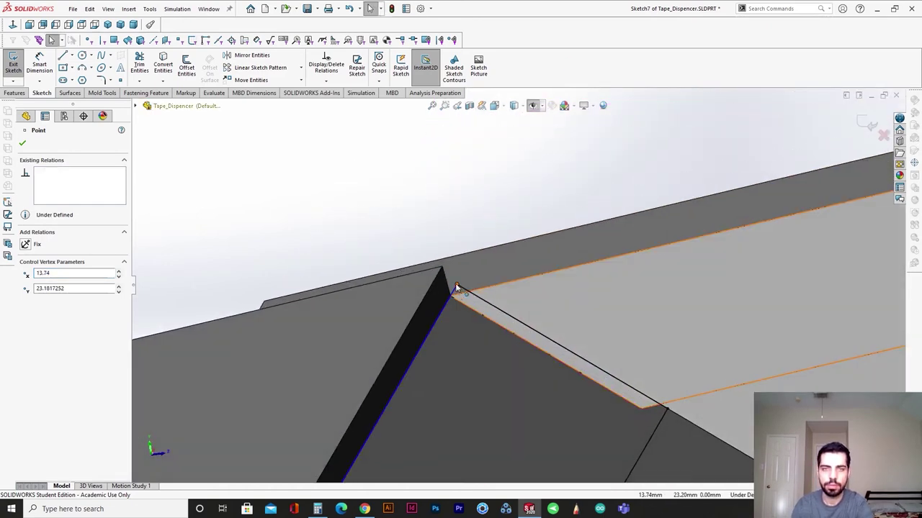
left_click(456, 289, "ctrl")
left_click(25, 321)
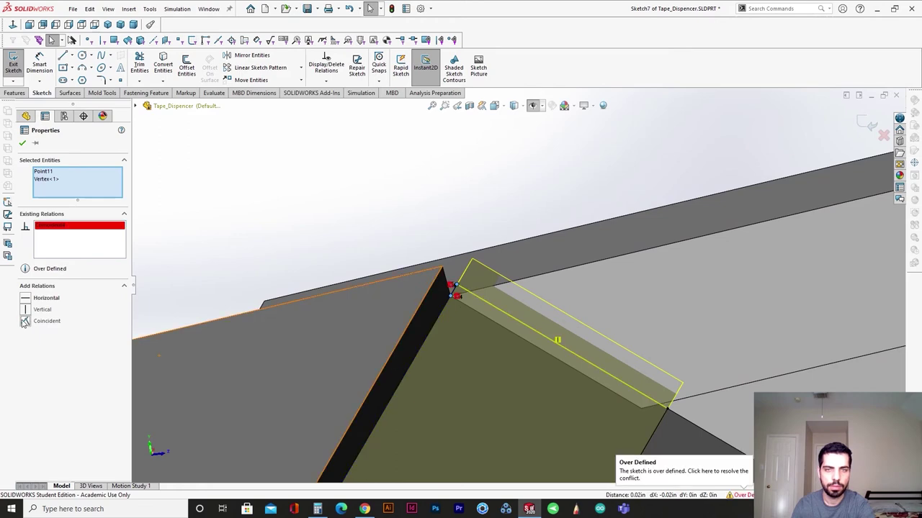
Delete the vertical relation from the strip profile's short end line.
left_click(668, 413)
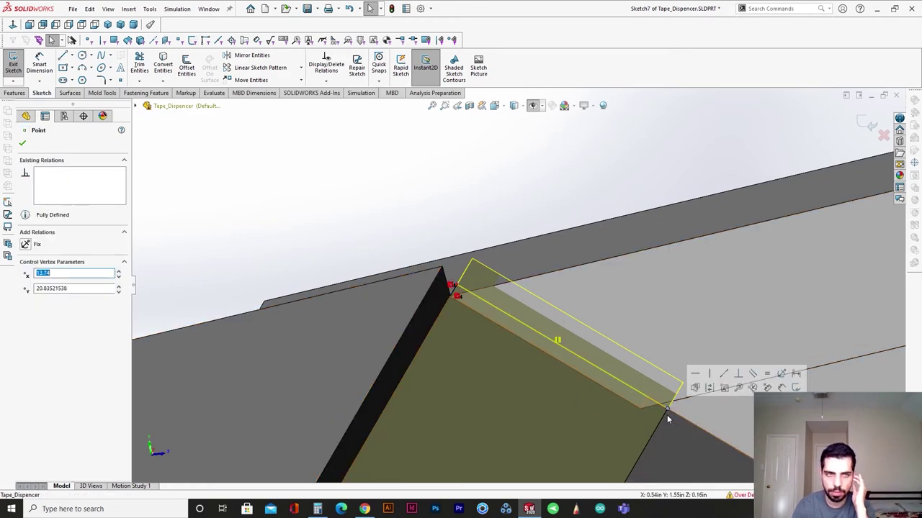
mouse_move(607, 296)
middle_mouse_down()
mouse_move(583, 380)
mouse_move(613, 323)
middle_mouse_up()
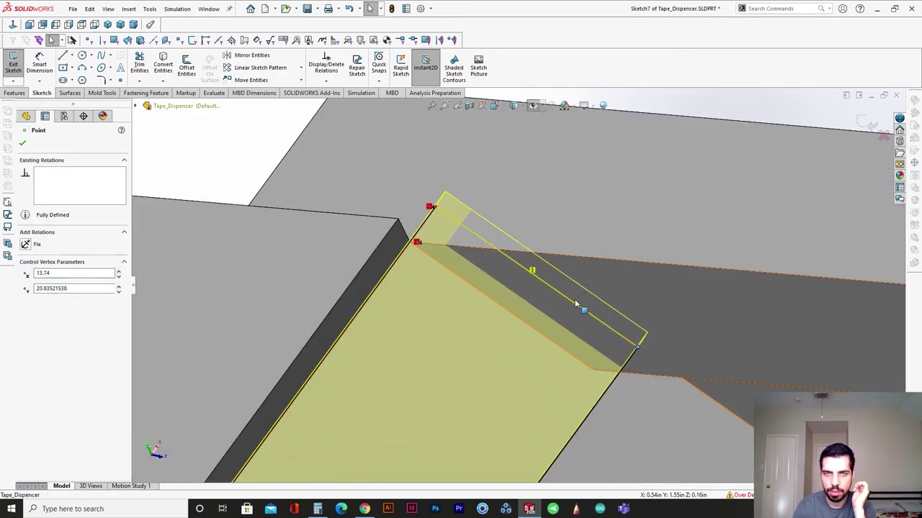
left_click(575, 299)
right_click(89, 173)
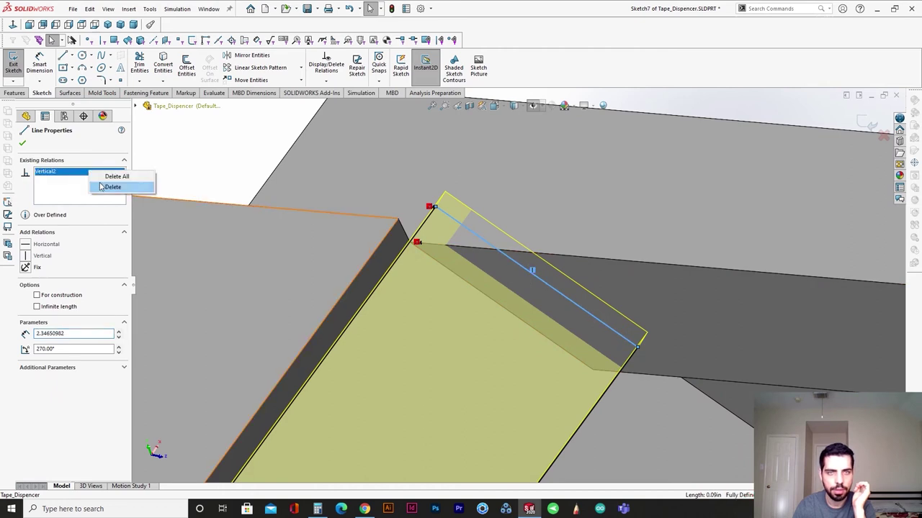
left_click(102, 187)
Try a vertical relation between the two corner points of the strip profile's end line, and undo it.
left_click(637, 349)
middle_click_drag(637, 350, 525, 315)
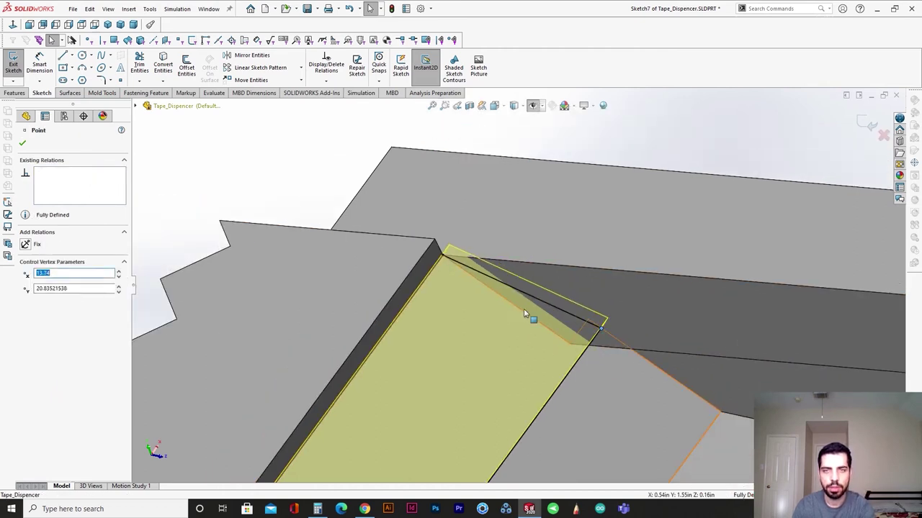
left_click(444, 260, "ctrl")
left_click(26, 311)
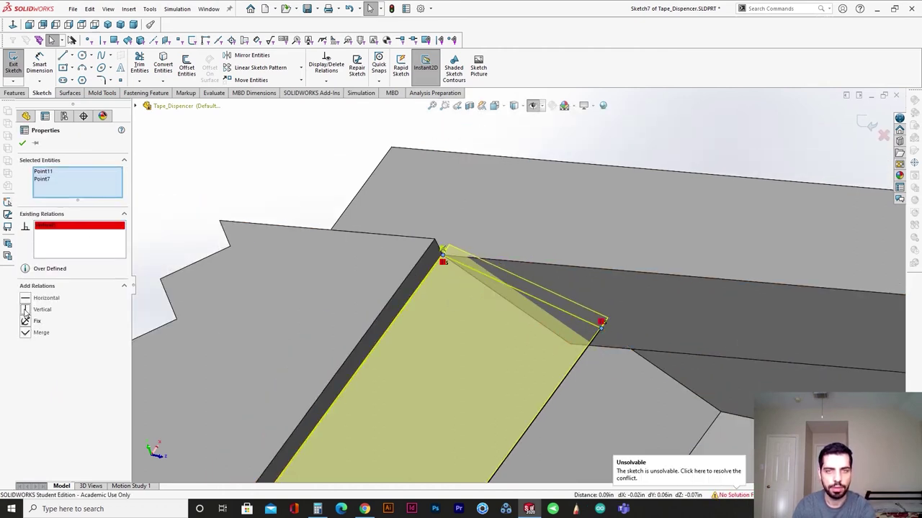
key("ctrl+z")
left_click(640, 144)
scroll(628, 327, "down", 1)
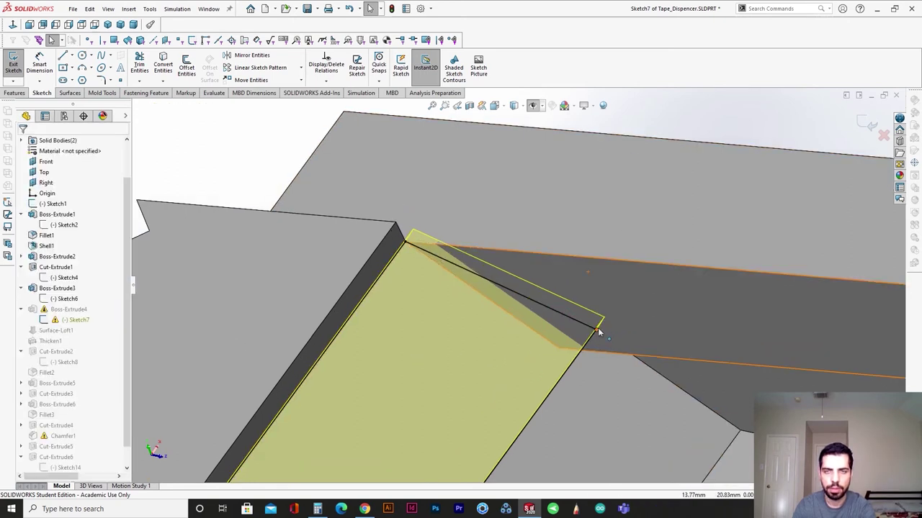
Move the end line's other corner along the strip profile toward the arm's wall, exit the sketch and continue the rebuild despite errors.
left_click(598, 332)
left_click(566, 319)
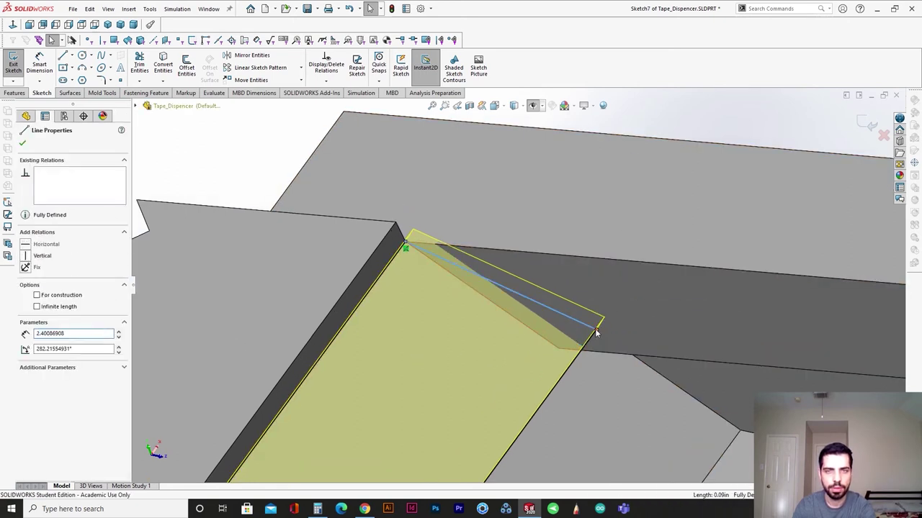
left_click_drag(596, 331, 580, 367)
scroll(580, 367, "up", 4)
mouse_move(576, 370)
middle_mouse_down()
mouse_move(508, 387)
mouse_move(576, 353)
middle_mouse_up()
left_click(576, 202)
left_click(872, 122)
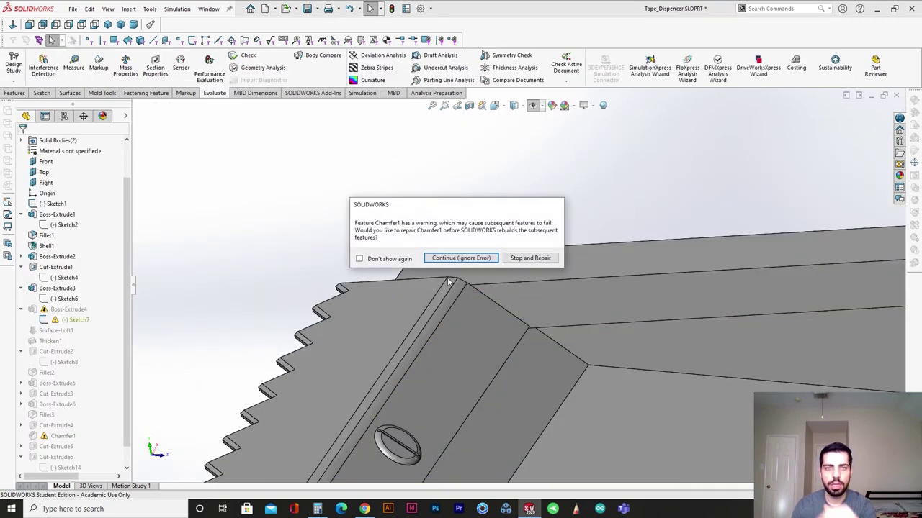
left_click(460, 257)
left_click(580, 275)
Edit the chamfer on the blade's teeth and remove its two missing edges from the items to chamfer.
middle_click_drag(576, 280, 237, 403)
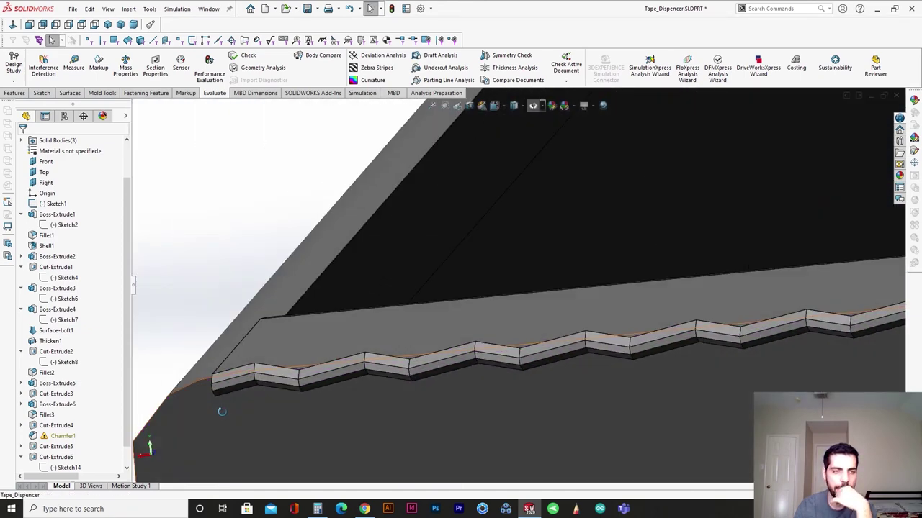
right_click(61, 435)
left_click(76, 207)
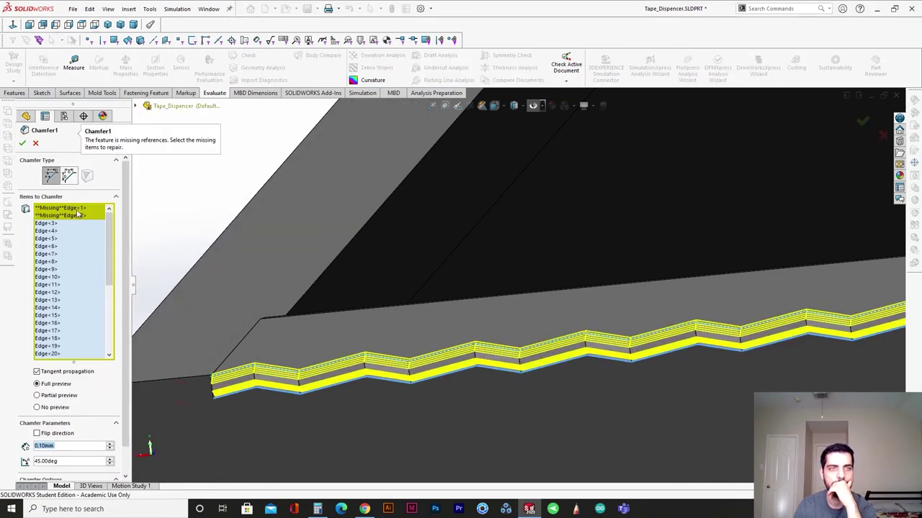
middle_click_drag(302, 295, 327, 354)
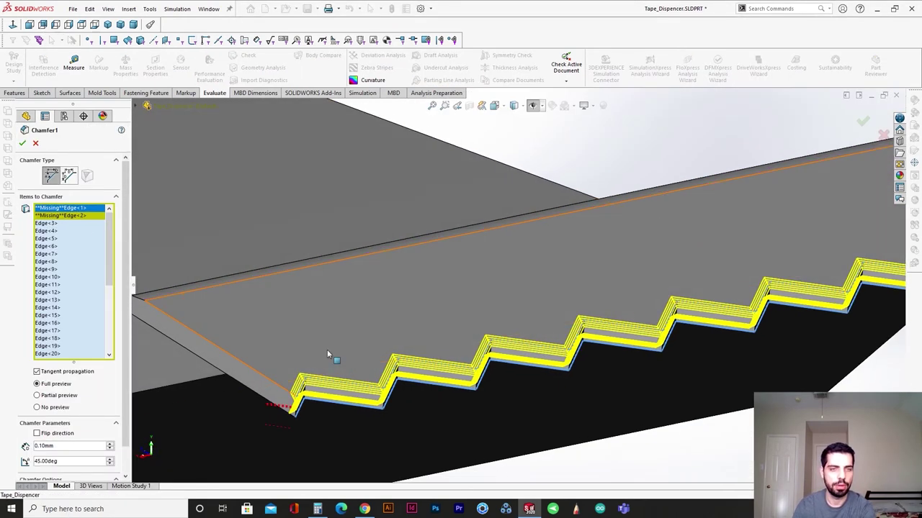
right_click(70, 217)
left_click(70, 209)
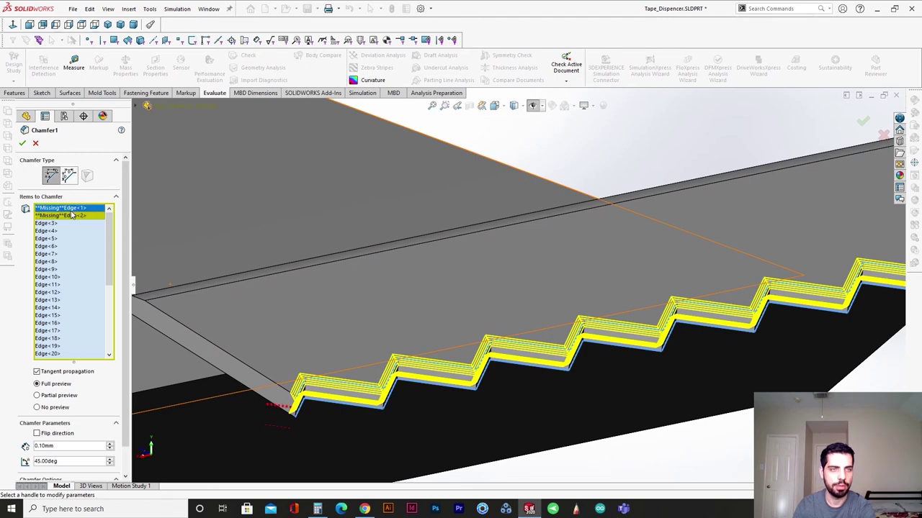
right_click(71, 215)
left_click(104, 277)
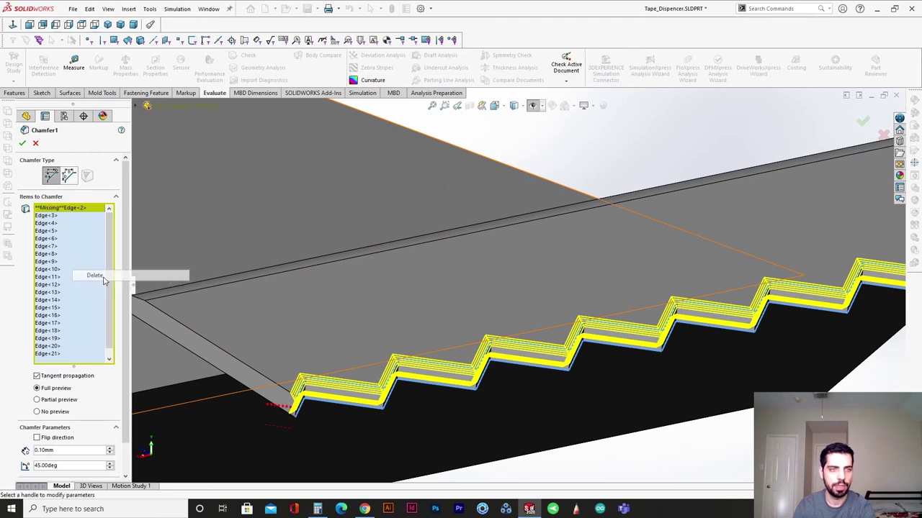
right_click(78, 209)
left_click(108, 272)
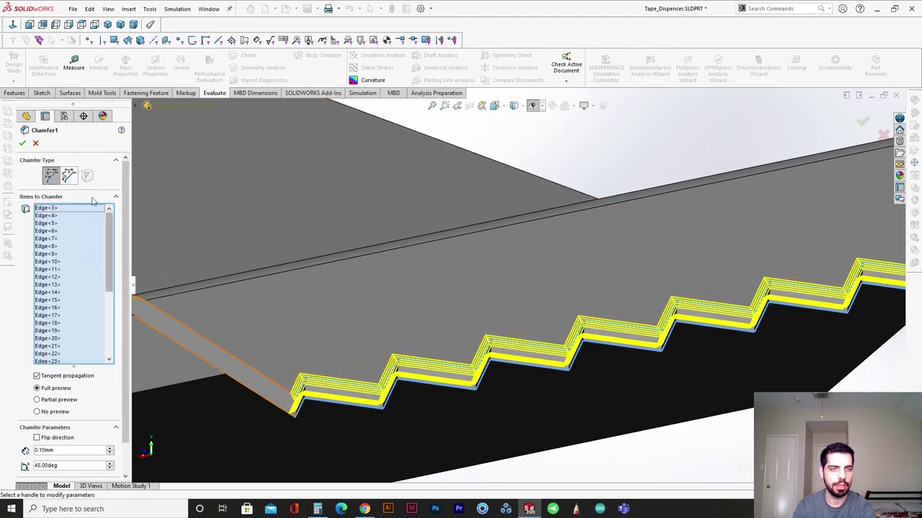
left_click(25, 146)
Examine the rebuilt blade, the arm and the open side of the dispenser body.
scroll(499, 324, "up", 4)
middle_click_drag(499, 323, 380, 360)
scroll(380, 360, "up", 2)
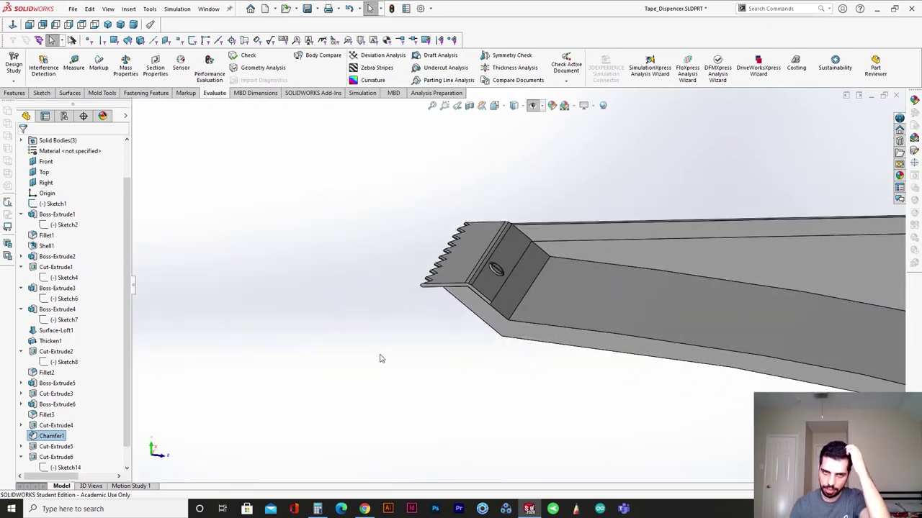
middle_click_drag(659, 304, 559, 333)
scroll(497, 231, "down", 3)
middle_click_drag(515, 272, 530, 351)
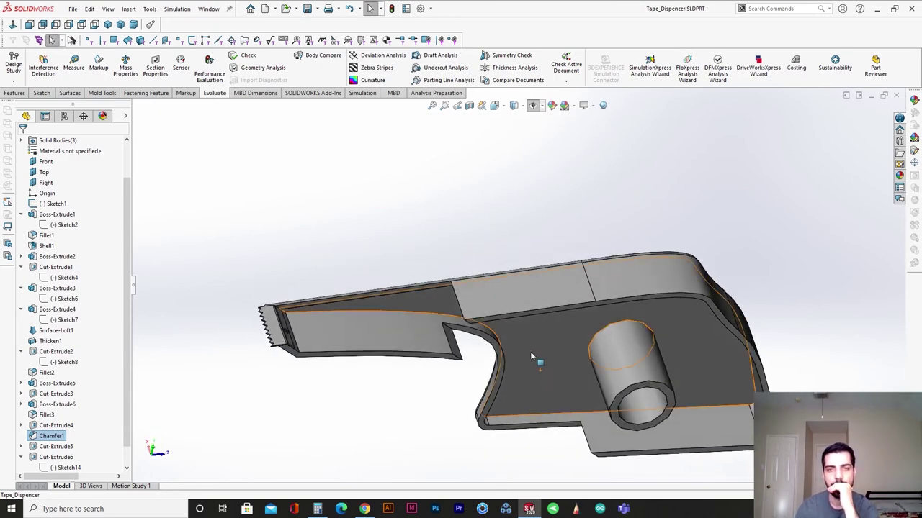
scroll(509, 343, "down", 4)
scroll(394, 288, "up", 4)
middle_click_drag(566, 325, 425, 237)
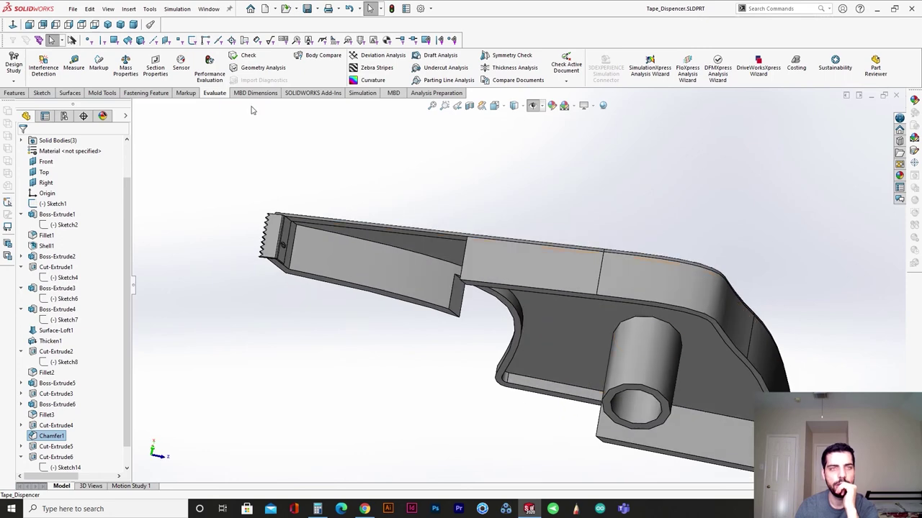
Start a 0.10 mm fillet on the upper wall's long rim edge along the open side of the body.
left_click(21, 94)
left_click(266, 63)
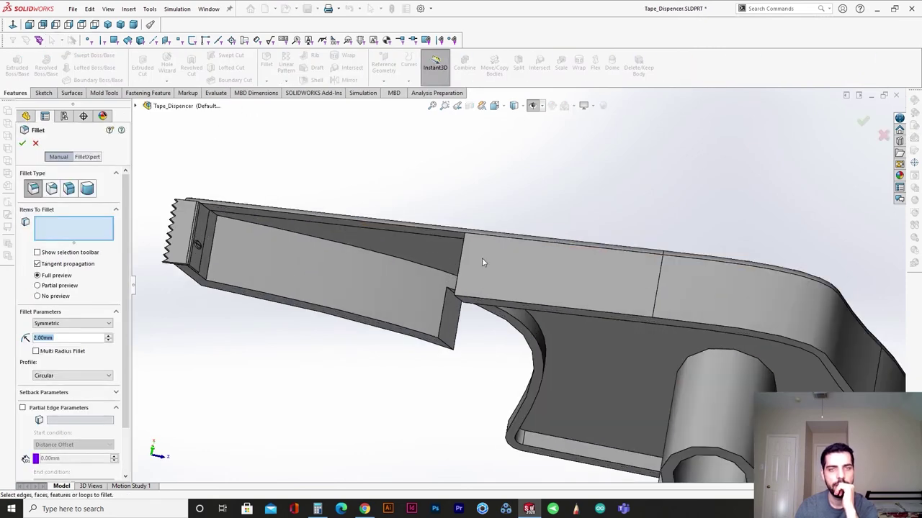
scroll(479, 259, "down", 5)
middle_click_drag(478, 262, 421, 267)
left_click(420, 272)
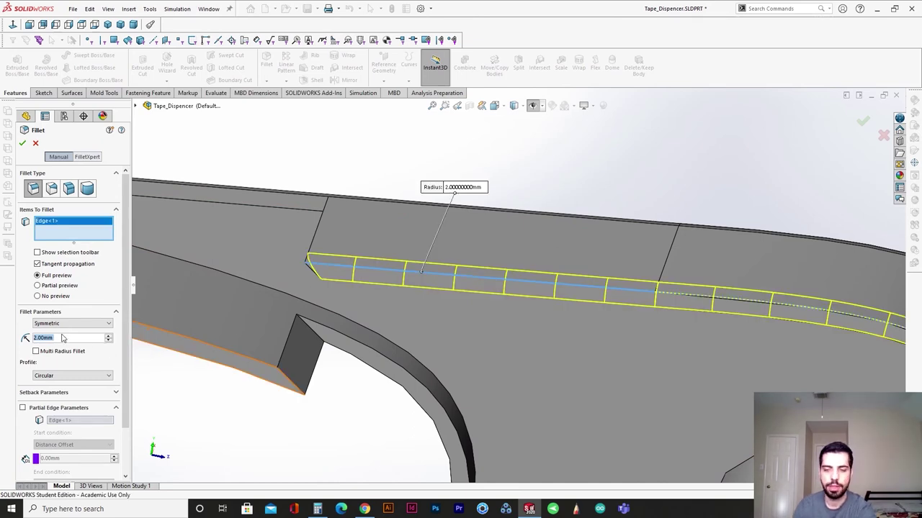
key("Return")
scroll(488, 354, "up", 7)
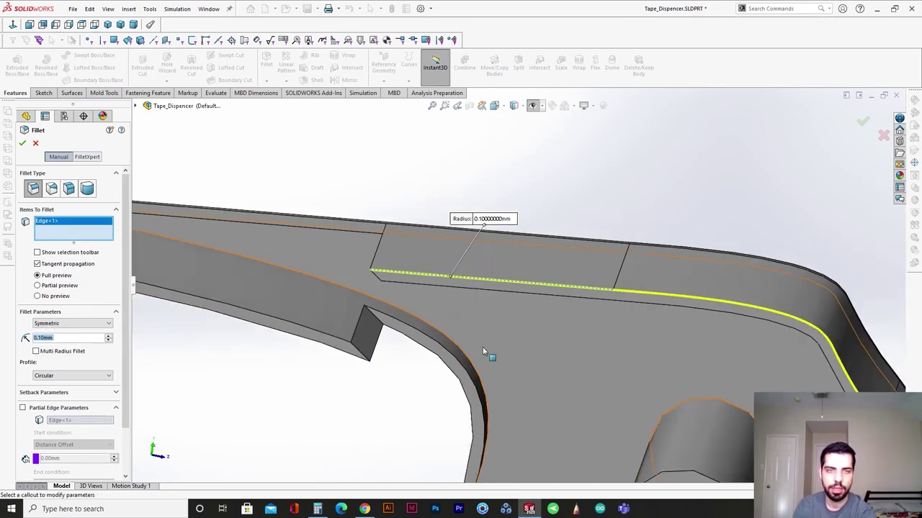
Add the arm's two rim edges between the blade and the cutout to the fillet, and apply it with a 0.05 mm radius.
scroll(582, 374, "down", 6)
middle_click_drag(460, 353, 487, 307)
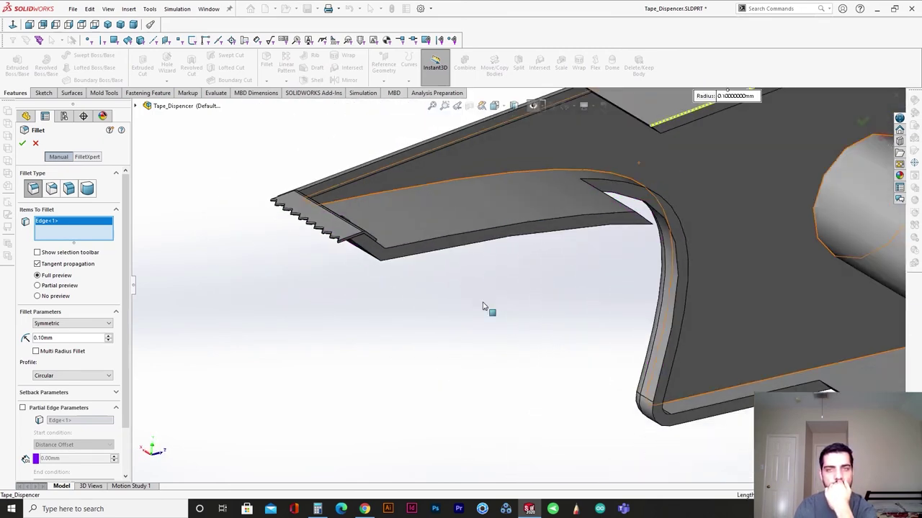
scroll(517, 285, "up", 3)
left_click(554, 255)
middle_click_drag(554, 256, 415, 239)
left_click(399, 251)
middle_click_drag(457, 267, 603, 280)
scroll(519, 273, "up", 2)
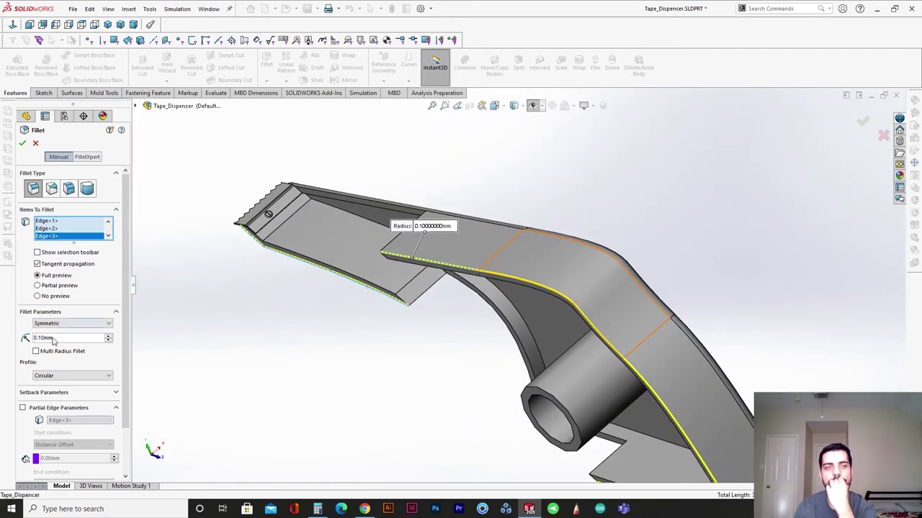
type("0.05")
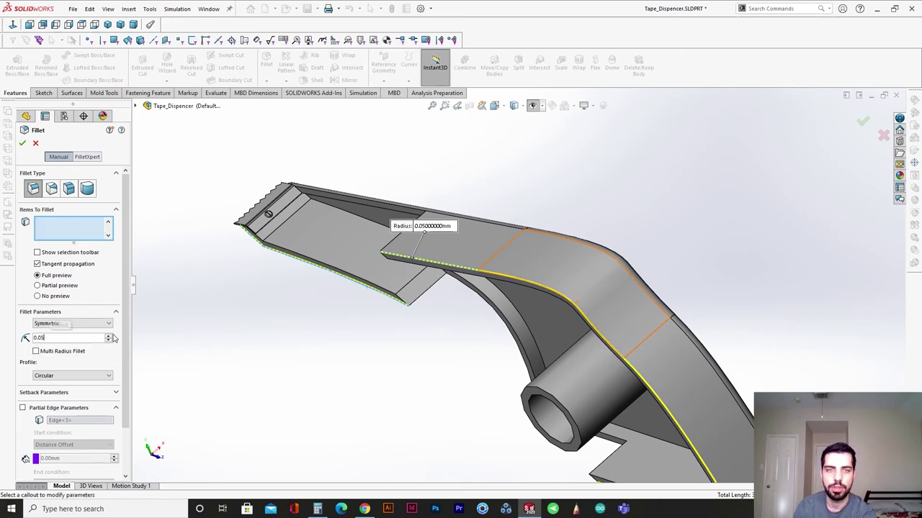
left_click(23, 143)
Examine the filleted rim edges and the whole dispenser body half from several angles.
scroll(432, 263, "down", 6)
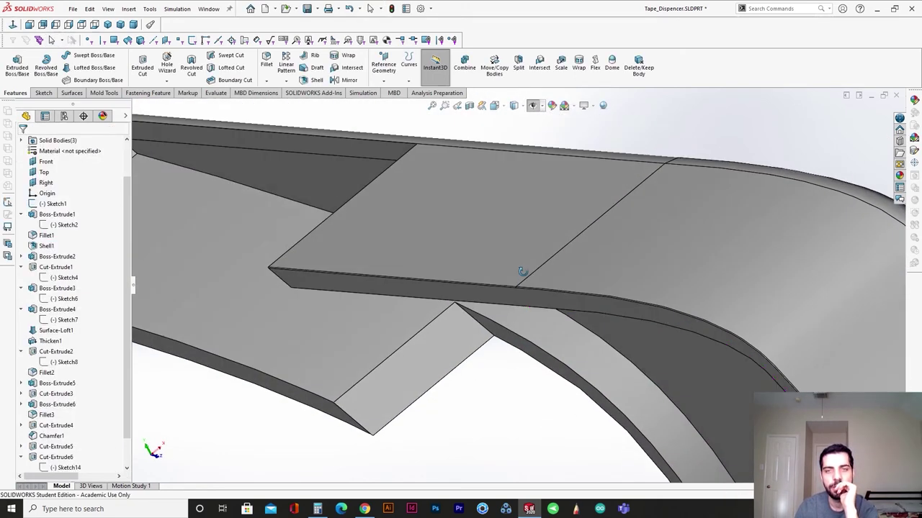
middle_click_drag(523, 272, 473, 321)
scroll(473, 321, "up", 4)
middle_click_drag(368, 301, 450, 413)
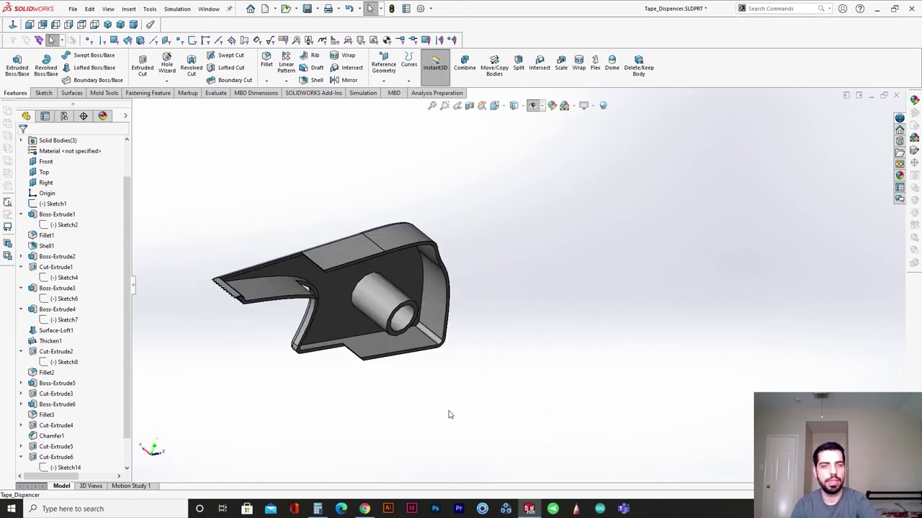
scroll(374, 356, "down", 2)
middle_click_drag(375, 355, 364, 376)
scroll(367, 371, "up", 3)
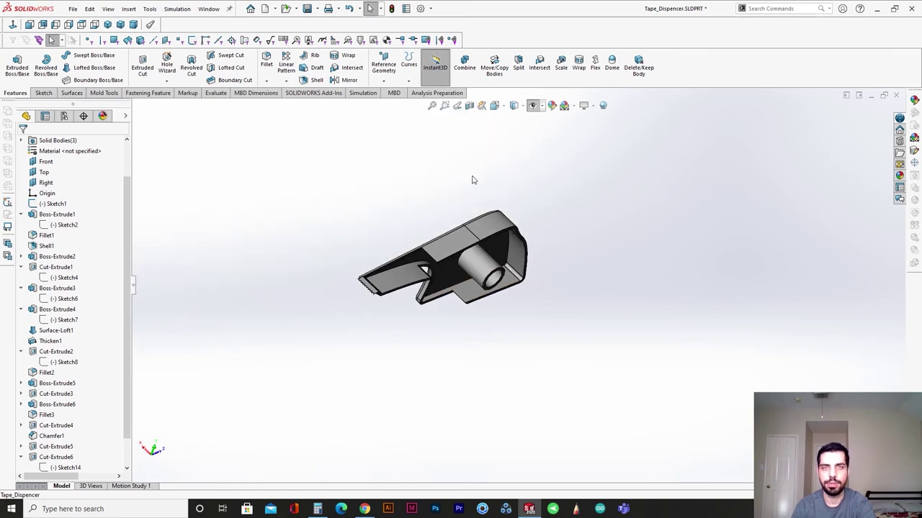
scroll(453, 216, "down", 3)
Start a body mirror with the main dispenser body and the two blade solids at the arm's tip selected.
left_click(349, 81)
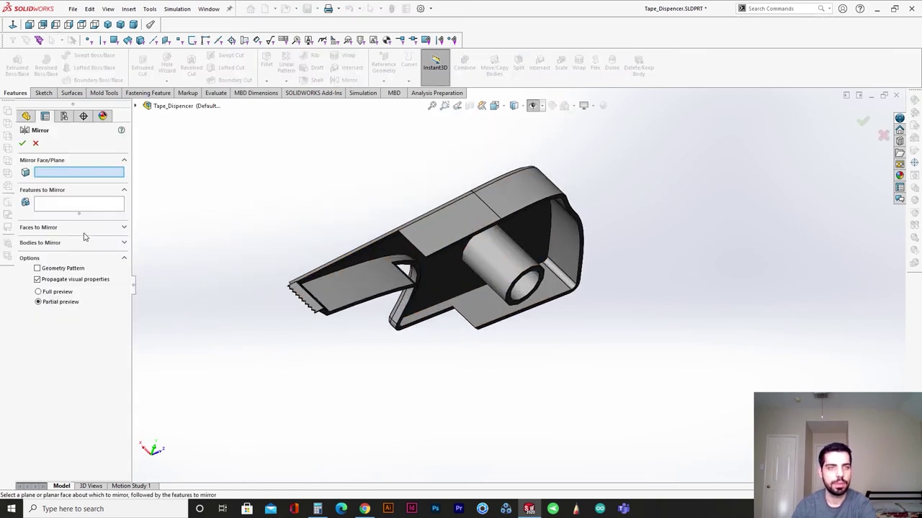
left_click(72, 241)
left_click(422, 235)
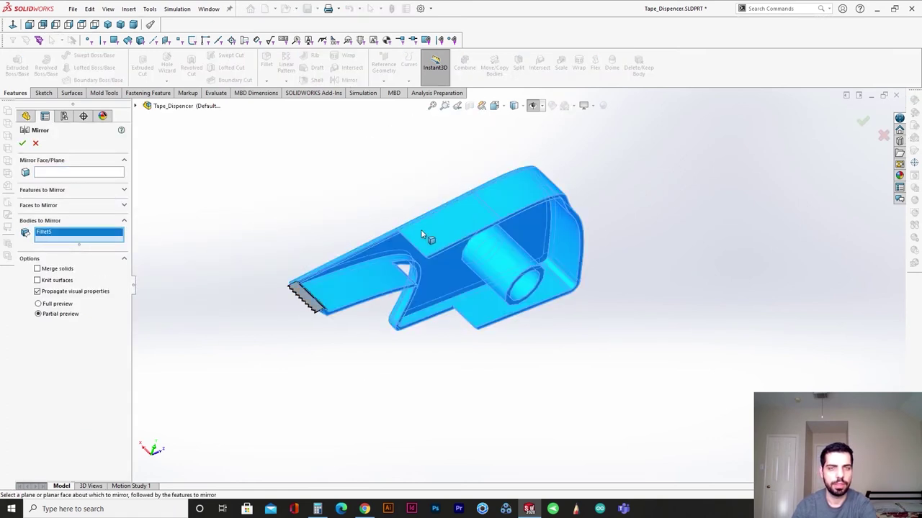
left_click(307, 297)
scroll(317, 293, "down", 8)
middle_click_drag(349, 294, 295, 360)
left_click(373, 334)
scroll(374, 333, "up", 6)
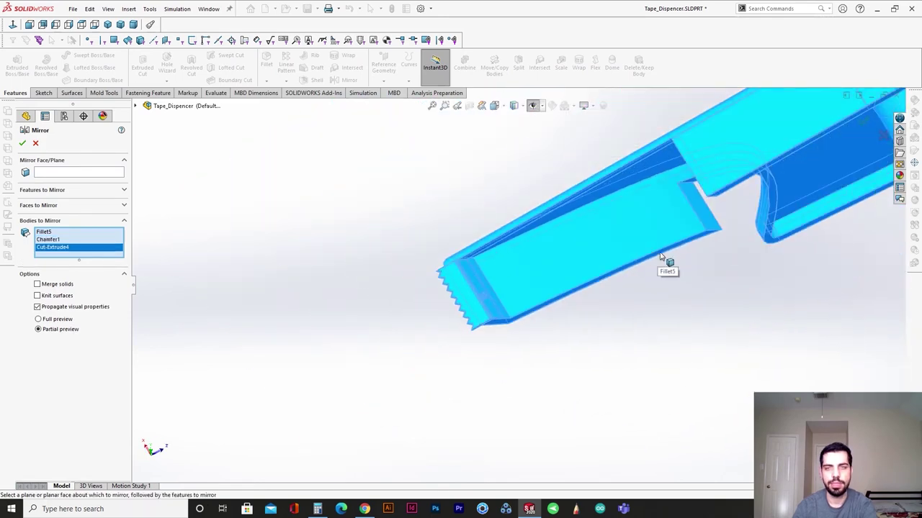
middle_click_drag(661, 256, 720, 177)
Mirror the three bodies about the Right plane, displaying the reference planes for the selection and hiding them again after applying.
left_click(94, 174)
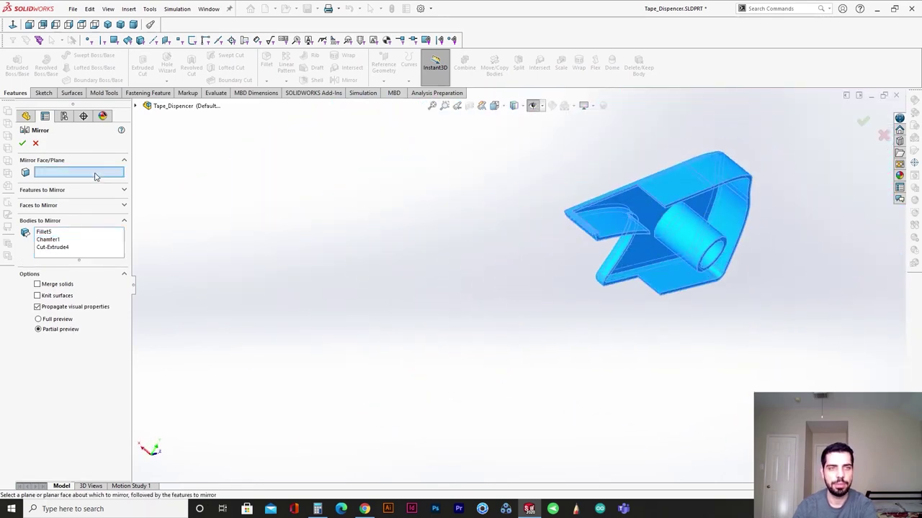
left_click(527, 107)
middle_click_drag(569, 216, 578, 315)
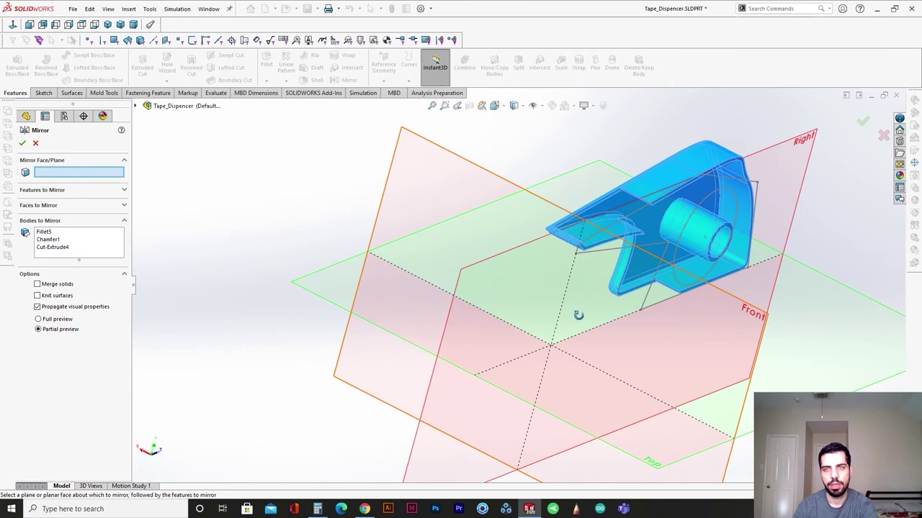
left_click(796, 179)
scroll(425, 324, "down", 5)
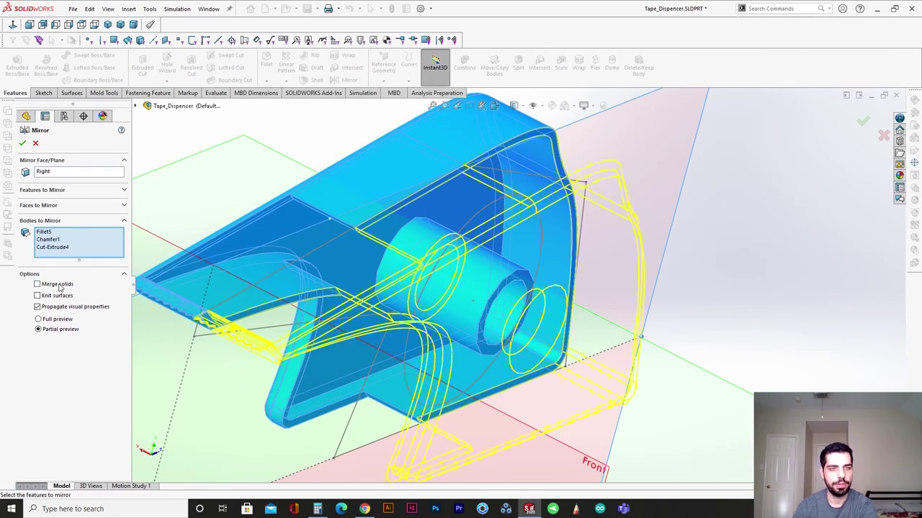
left_click(22, 144)
scroll(481, 241, "up", 5)
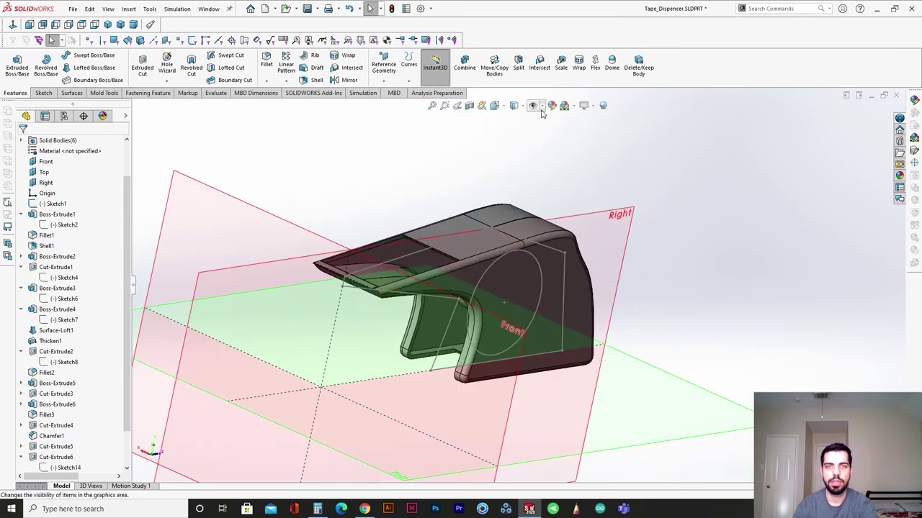
left_click(534, 108)
Examine the mirrored dispenser's side profile and the front opening between its two halves.
mouse_move(520, 311)
middle_mouse_down()
mouse_move(495, 287)
mouse_move(392, 285)
mouse_move(575, 293)
mouse_move(586, 323)
mouse_move(494, 311)
mouse_move(469, 294)
mouse_move(438, 374)
mouse_move(468, 331)
mouse_move(442, 329)
mouse_move(442, 314)
mouse_move(506, 278)
mouse_move(436, 318)
middle_mouse_up()
key("space")
left_click(364, 354)
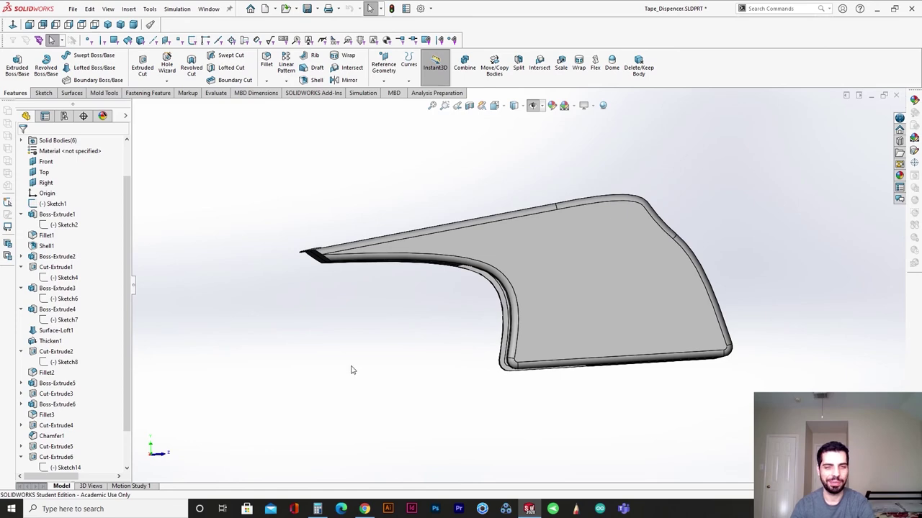
key("space")
left_click(418, 344)
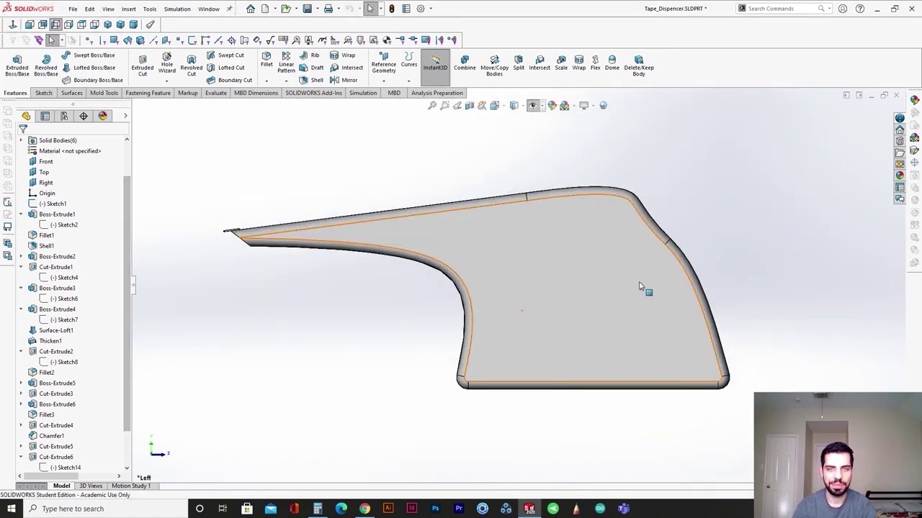
left_click(644, 290)
scroll(91, 421, "up", 3)
middle_click_drag(354, 344, 388, 341)
left_click(458, 347)
left_click(389, 342)
left_click(475, 347)
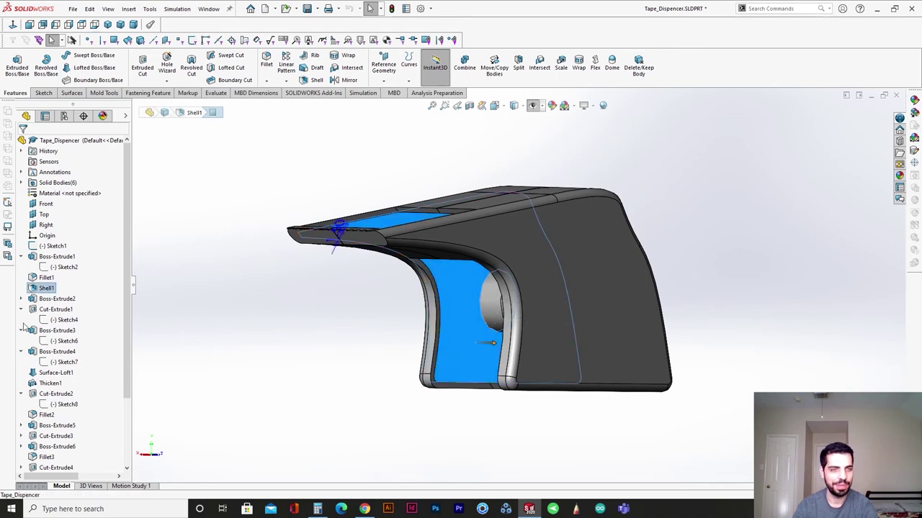
Open the first boss extrude's profile sketch in the left view and try to move its horizontal base line down.
left_click(46, 269)
key("space")
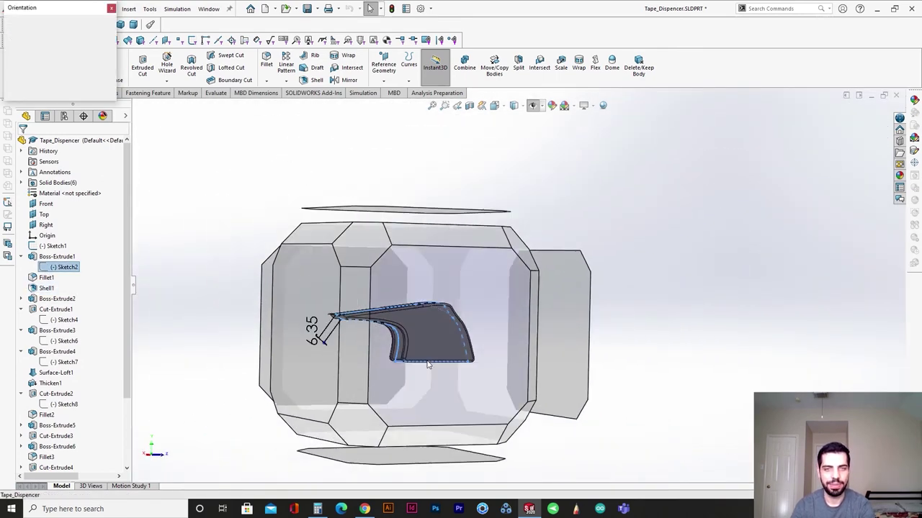
left_click(428, 365)
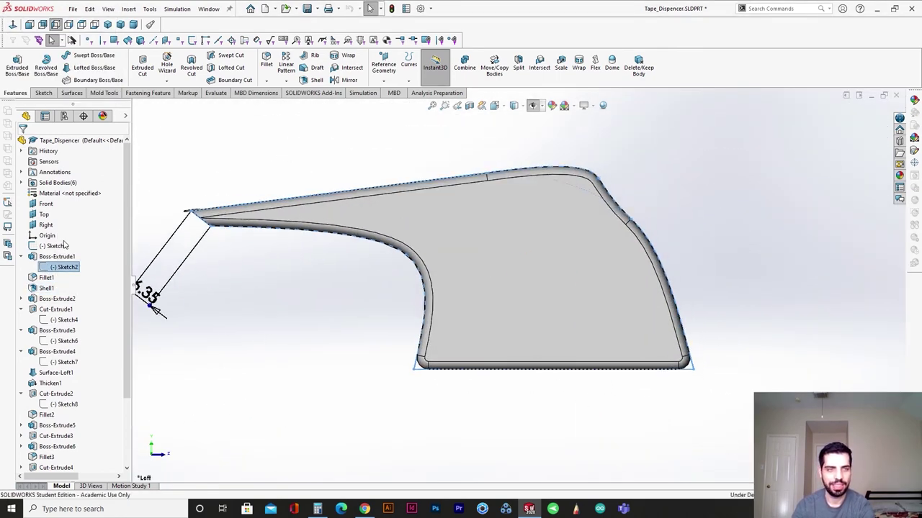
left_click(64, 245)
left_click_drag(520, 370, 522, 423)
left_click_drag(515, 379, 550, 367)
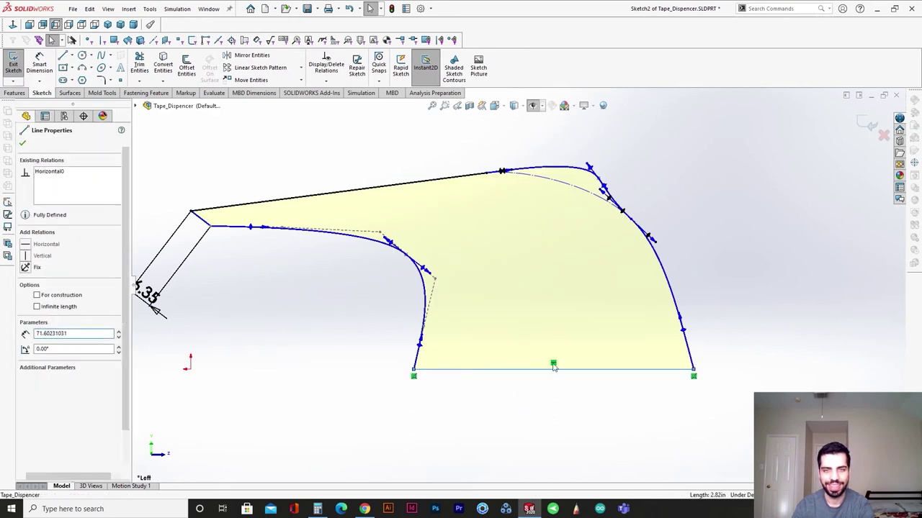
Free the profile's horizontal base line from its fixed position, move it down to deepen the body, and exit the sketch.
left_click(543, 371)
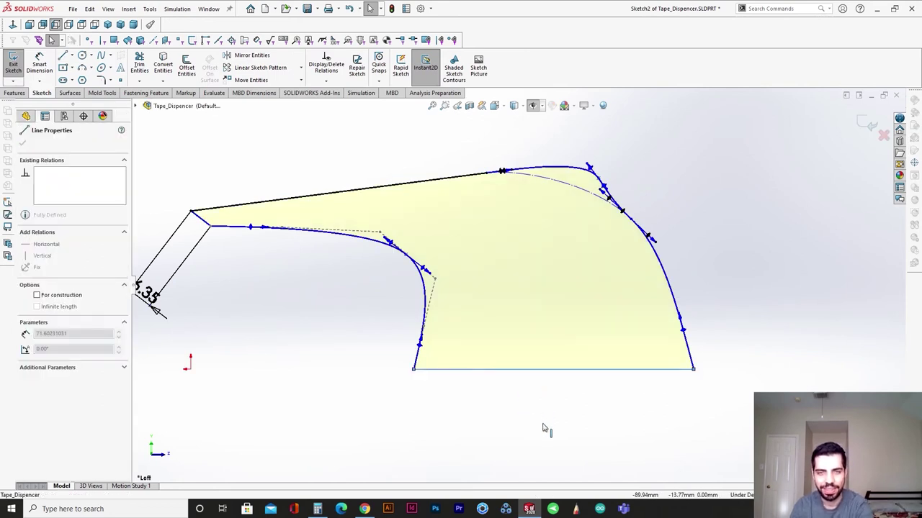
key("Delete")
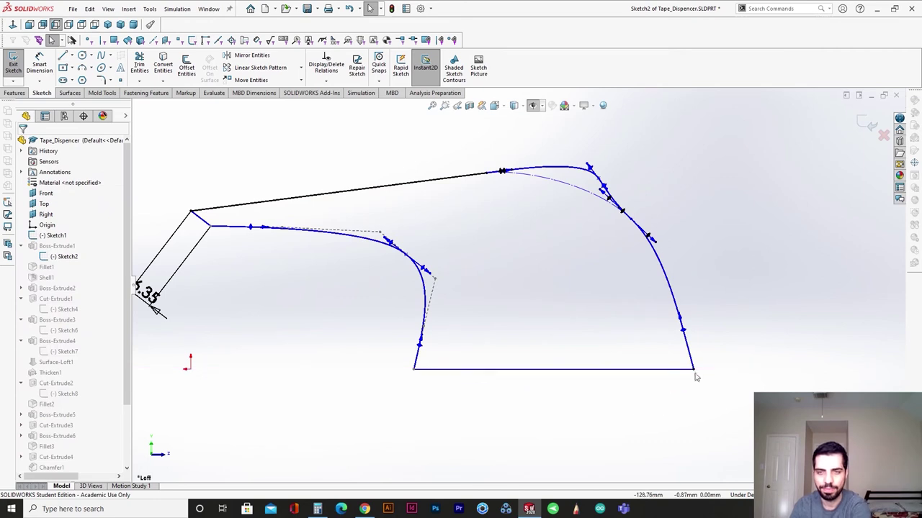
left_click(694, 370)
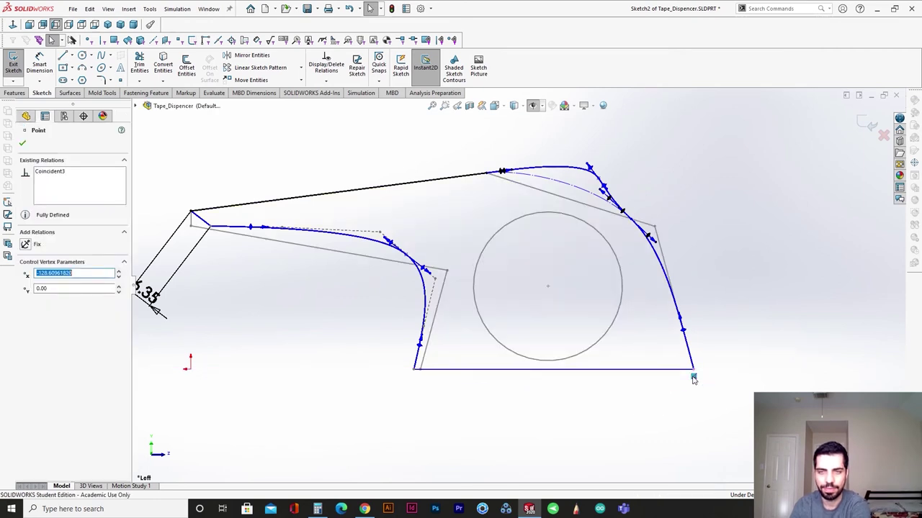
left_click(631, 373)
left_click_drag(548, 373, 547, 406)
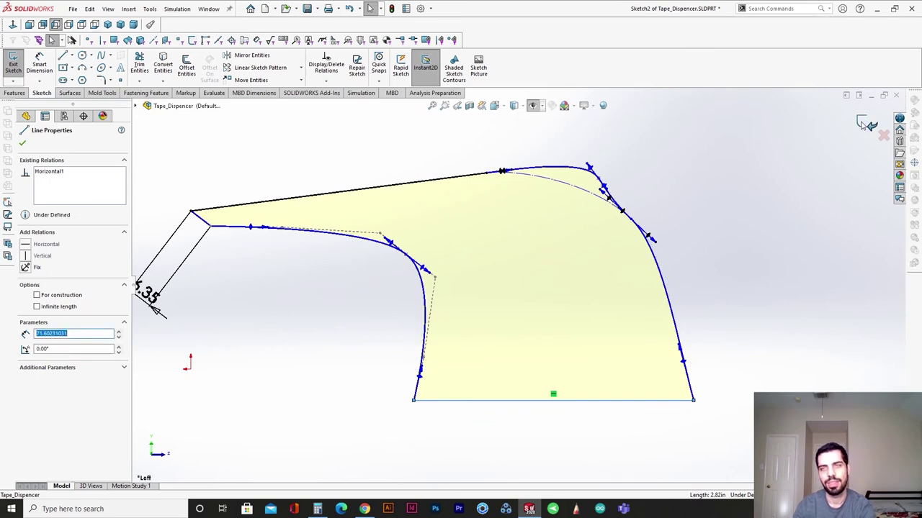
left_click(866, 123)
Edit the sketch of the cut at the front opening, extending its lower edge below the deepened body base, and exit the sketch.
mouse_move(532, 309)
middle_mouse_down()
mouse_move(500, 370)
mouse_move(545, 405)
mouse_move(500, 366)
middle_mouse_up()
scroll(338, 355, "down", 4)
middle_click_drag(339, 354, 370, 350)
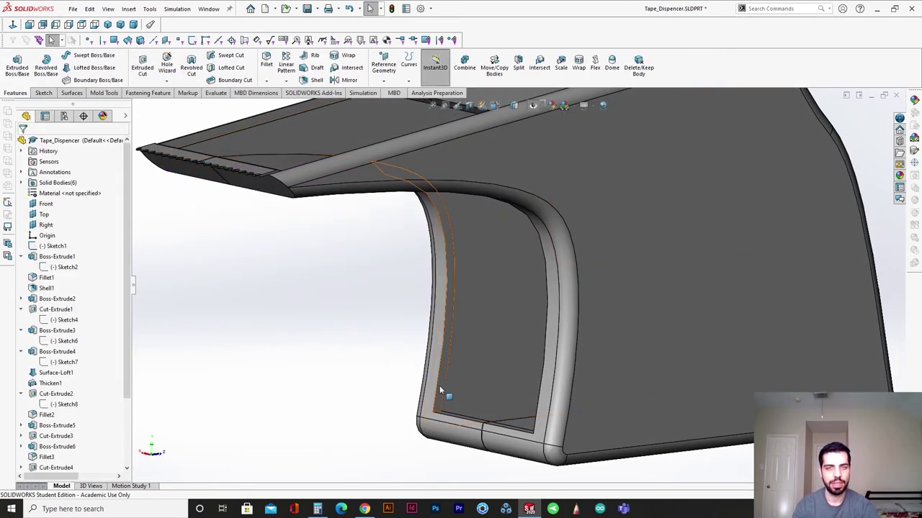
left_click(441, 391)
left_click(65, 436)
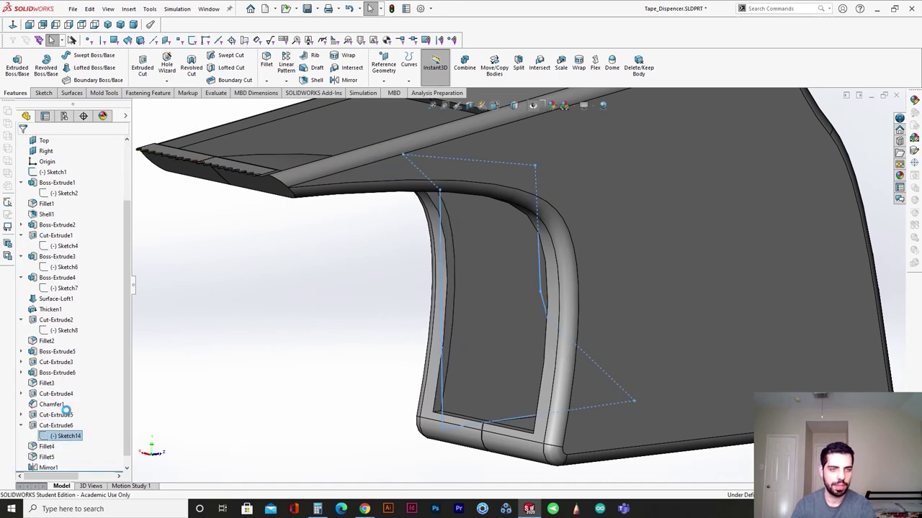
key("space")
left_click(482, 395)
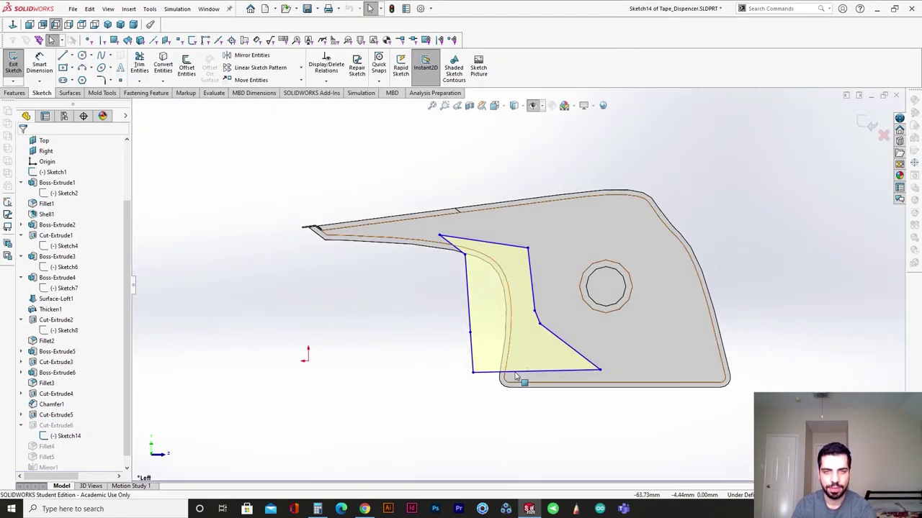
left_click_drag(515, 376, 540, 403)
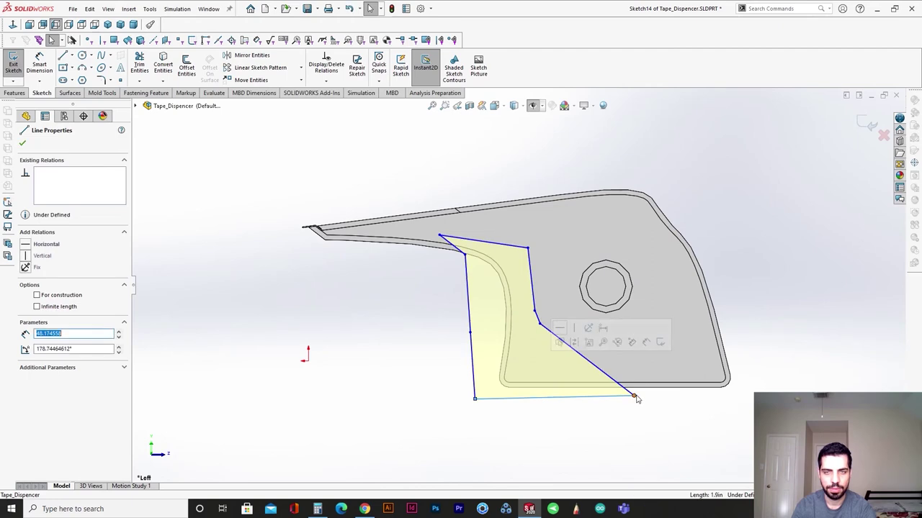
left_click_drag(634, 395, 609, 405)
left_click(867, 126)
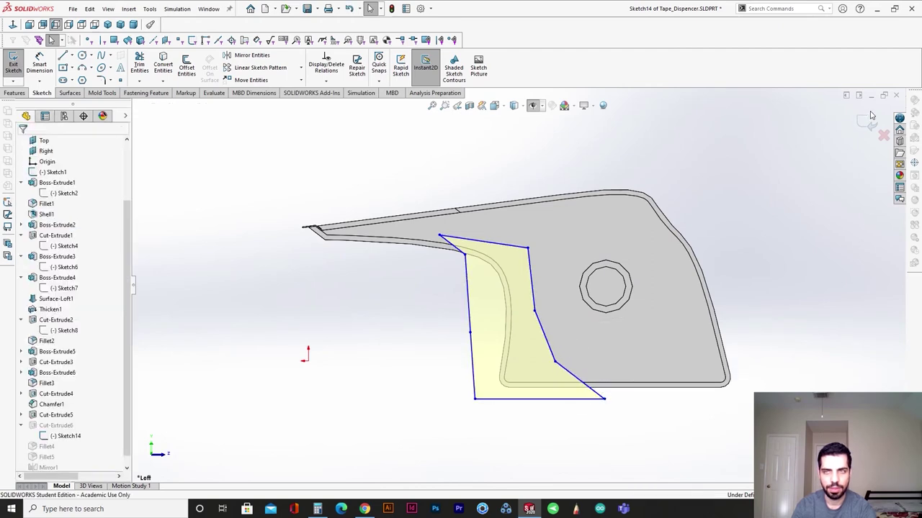
Examine the rebuilt dispenser's outer wall, the seam along the top between the mirrored halves, and the inner hub.
middle_click_drag(674, 339, 558, 273)
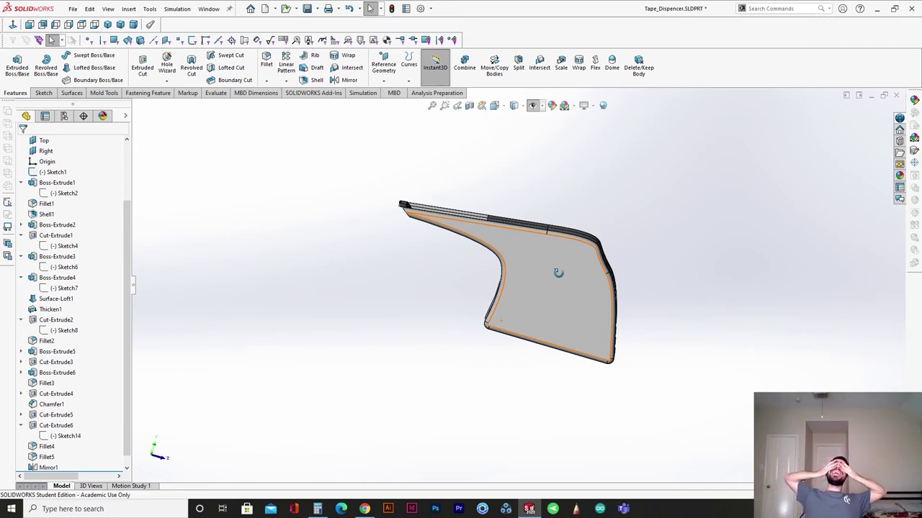
scroll(565, 240, "down", 6)
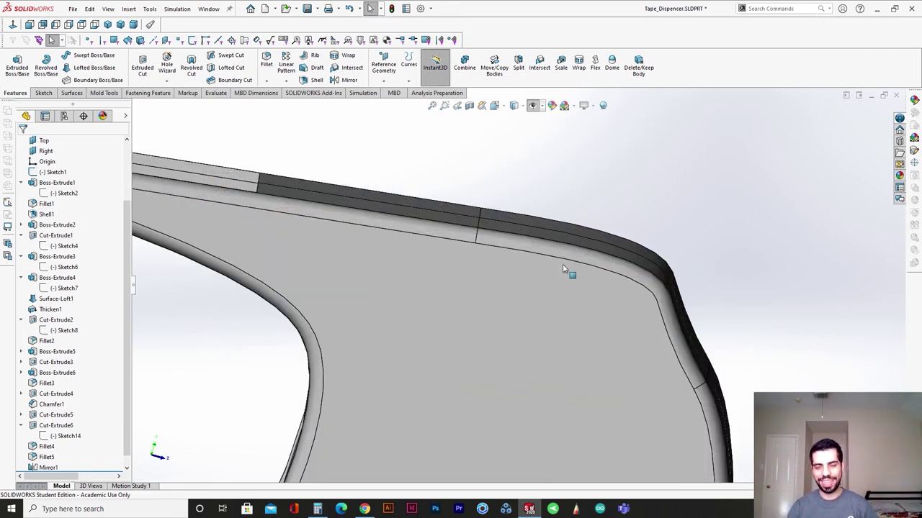
middle_click_drag(570, 272, 440, 247)
scroll(642, 288, "down", 8)
scroll(643, 287, "down", 5)
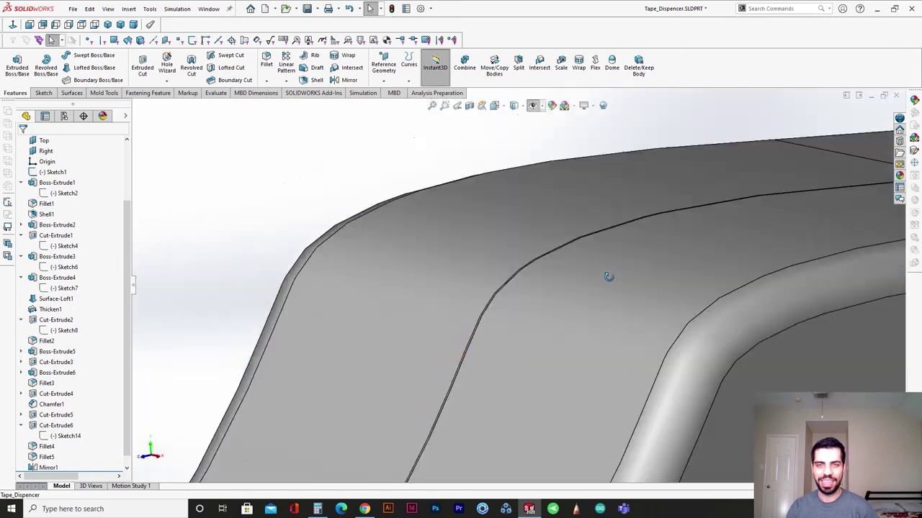
left_click(625, 360)
left_click(680, 336)
scroll(650, 409, "up", 5)
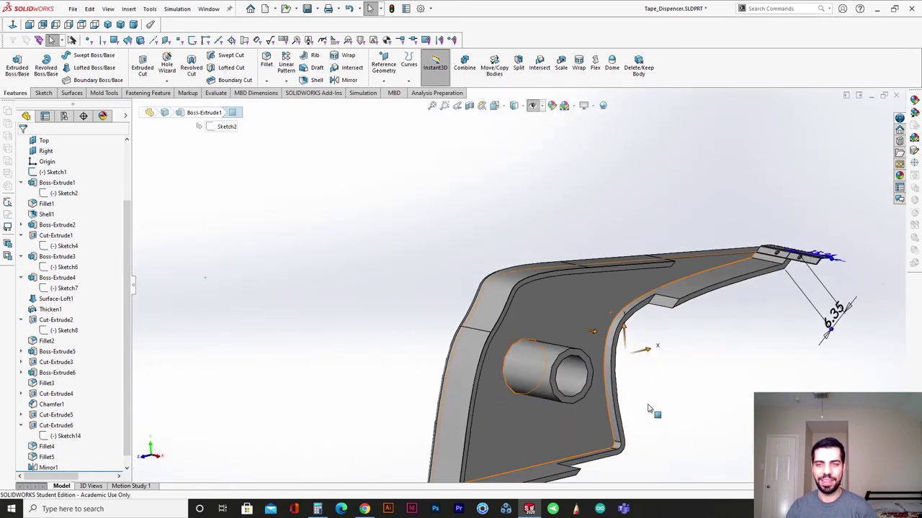
middle_click_drag(648, 408, 544, 439)
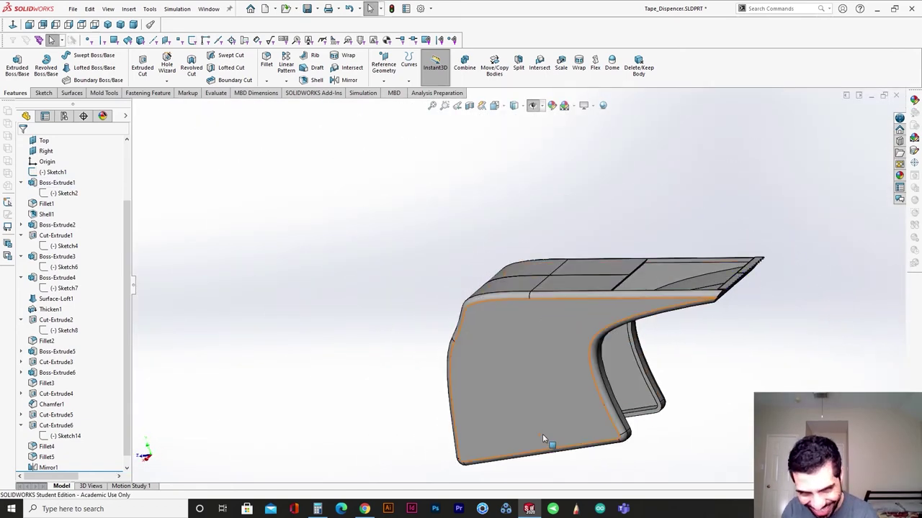
Apply a section view on the Right plane to expose the inside wall and the hub.
left_click(469, 107)
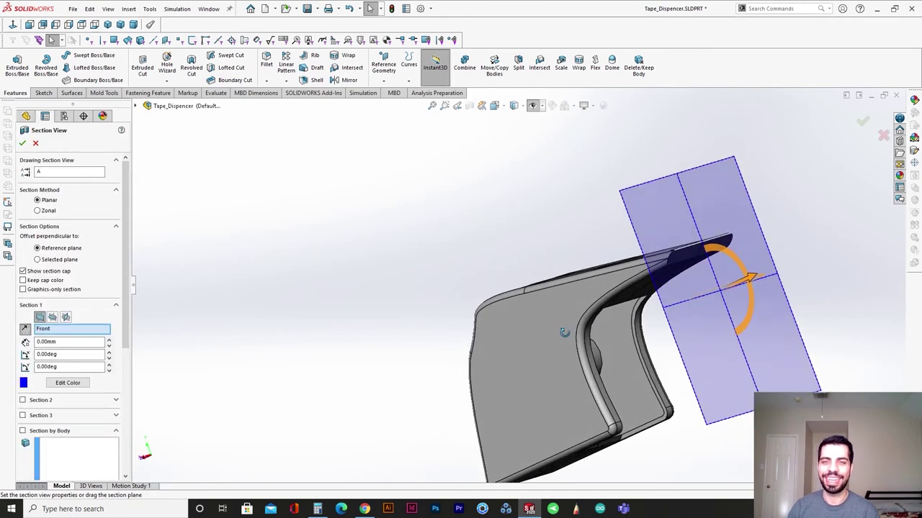
left_click(52, 318)
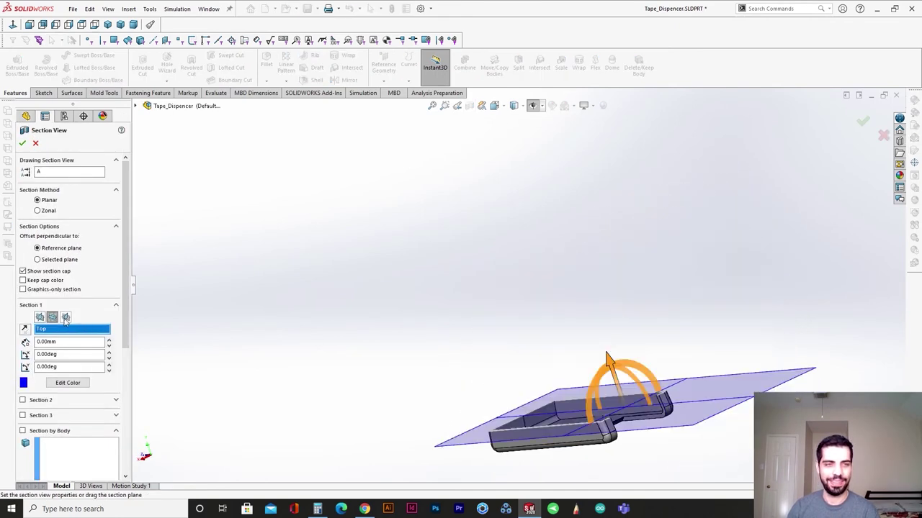
left_click(65, 318)
scroll(641, 381, "down", 5)
middle_click_drag(642, 383, 694, 343)
left_click(863, 124)
scroll(554, 252, "up", 8)
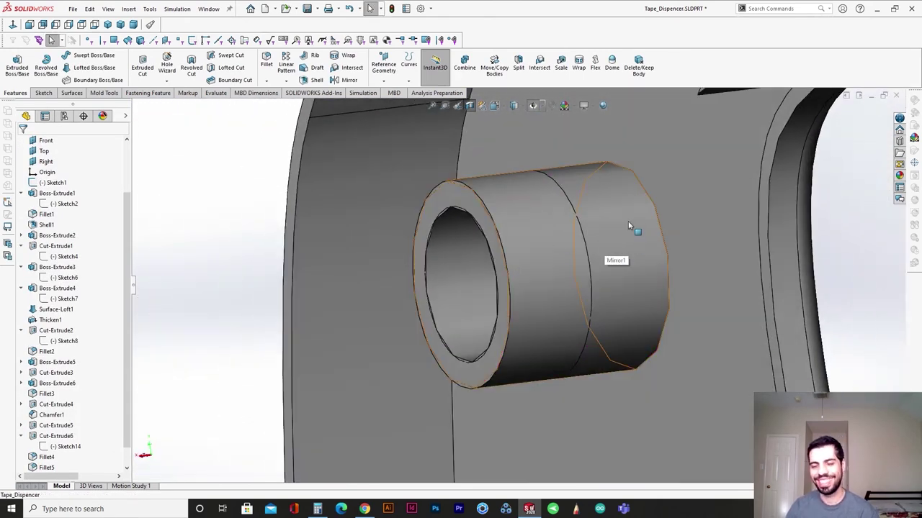
Start a sketch on the mirrored half's inner wall and offset the hub's outer circular edge by 0 mm.
left_click(614, 196)
left_click(675, 211)
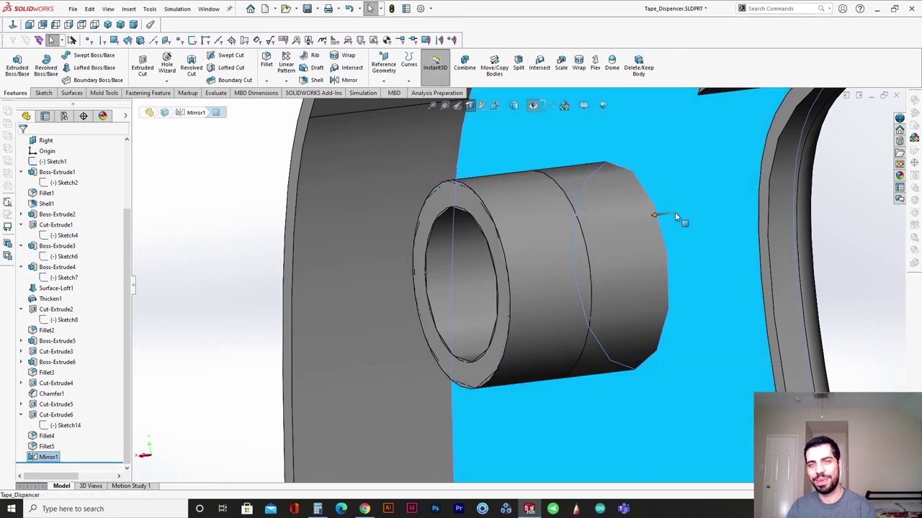
left_click(720, 187)
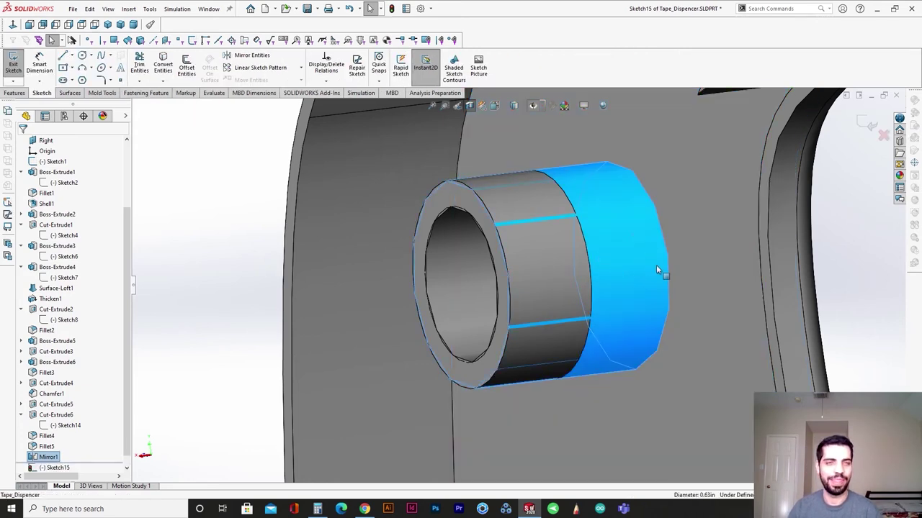
left_click(865, 314)
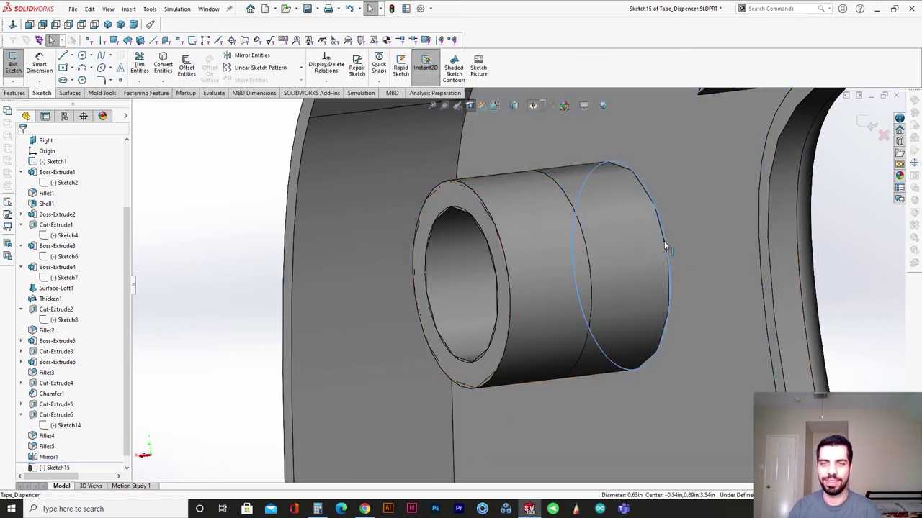
left_click(185, 72)
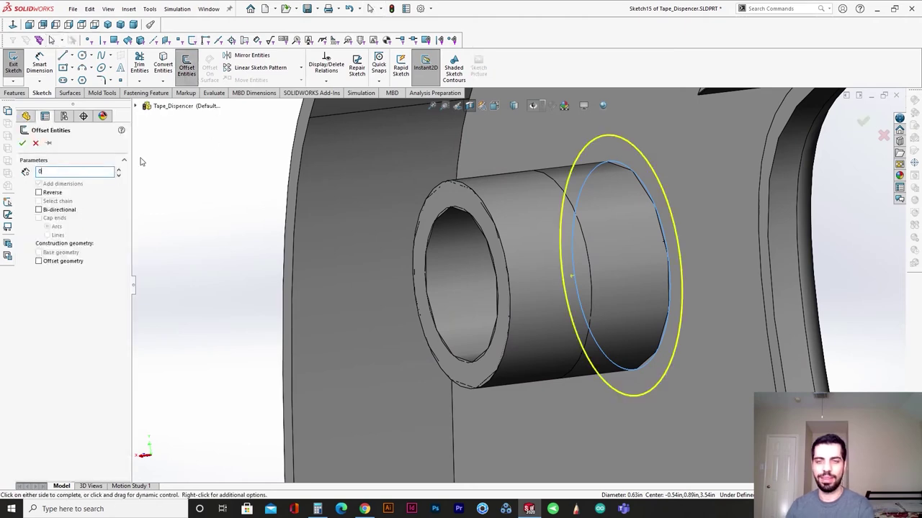
key("Return")
left_click(22, 143)
scroll(461, 245, "up", 3)
middle_click_drag(461, 245, 493, 260)
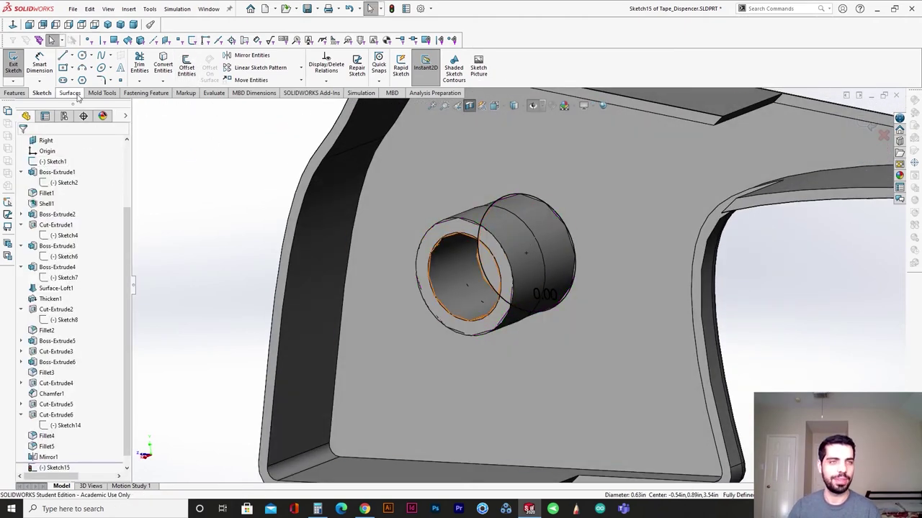
Cut-extrude the offset hub circle 19 mm inward along the hub, affecting only the mirrored half's body and keeping all resulting bodies.
left_click(15, 93)
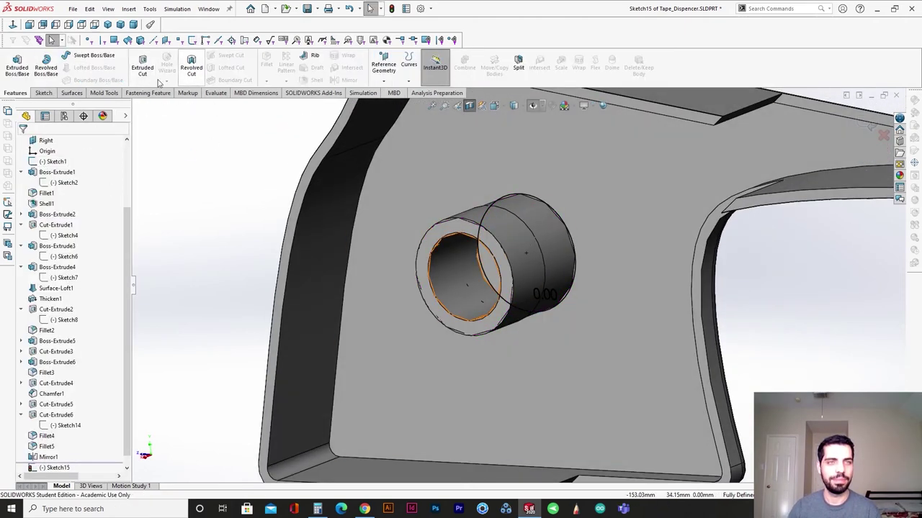
left_click(144, 78)
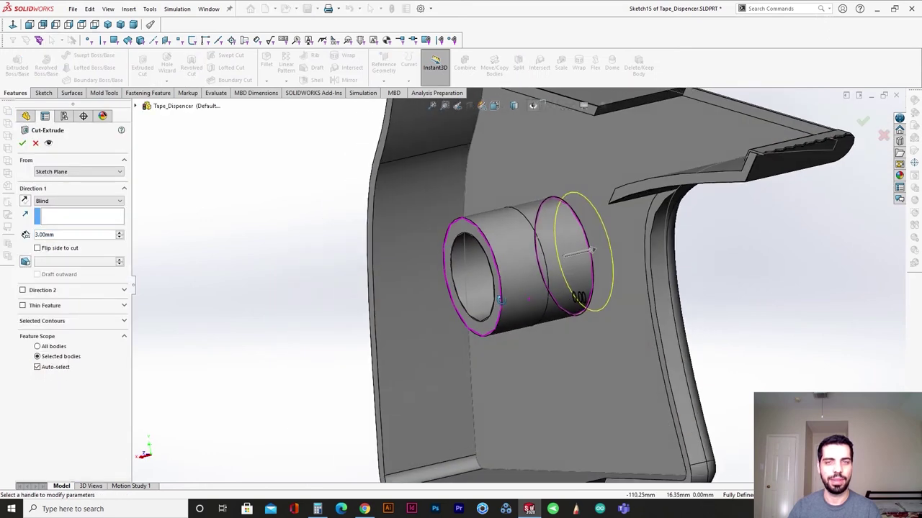
left_click_drag(594, 252, 435, 296)
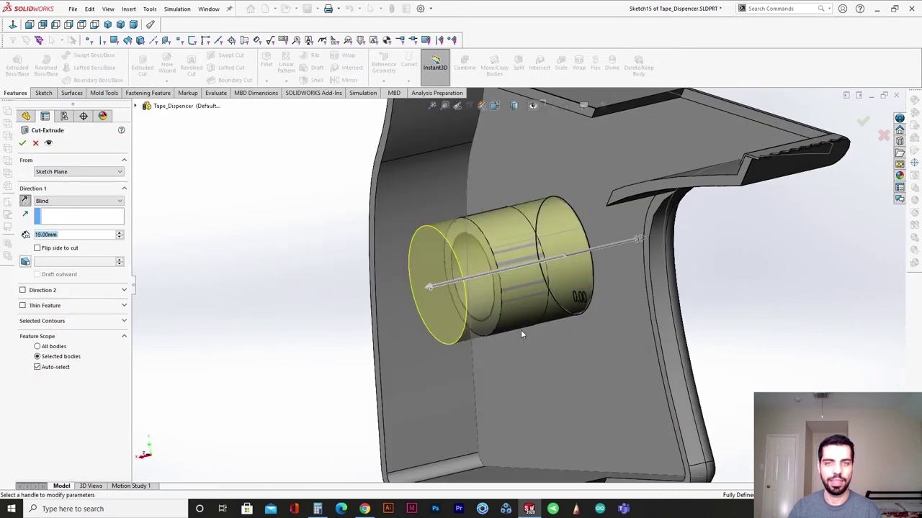
middle_click_drag(521, 330, 533, 324)
left_click(61, 368)
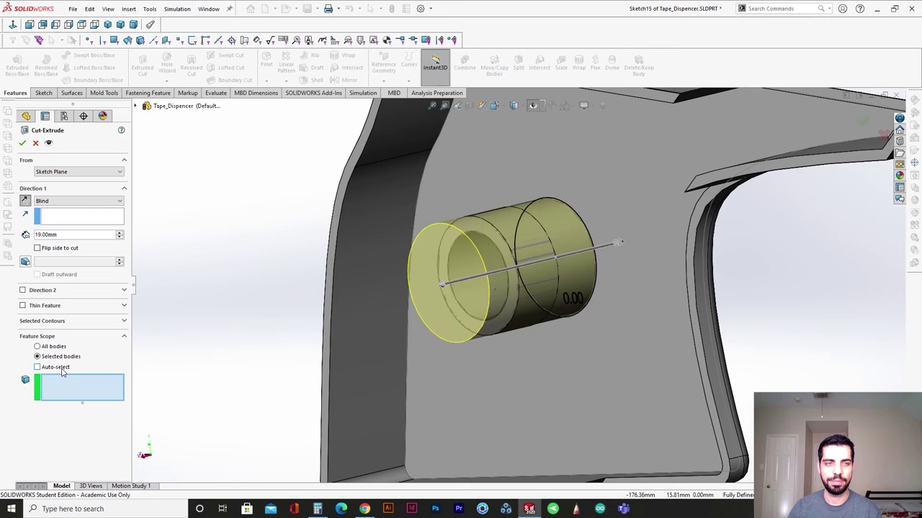
left_click(612, 394)
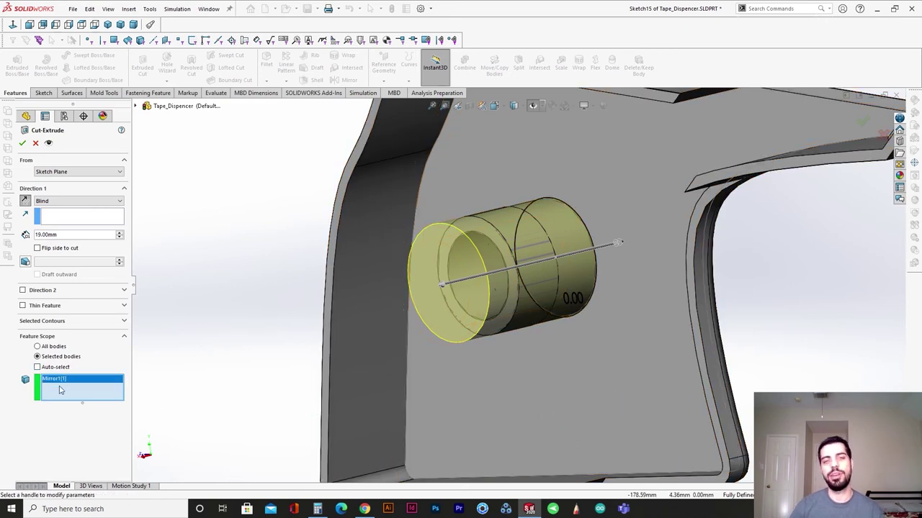
left_click(22, 143)
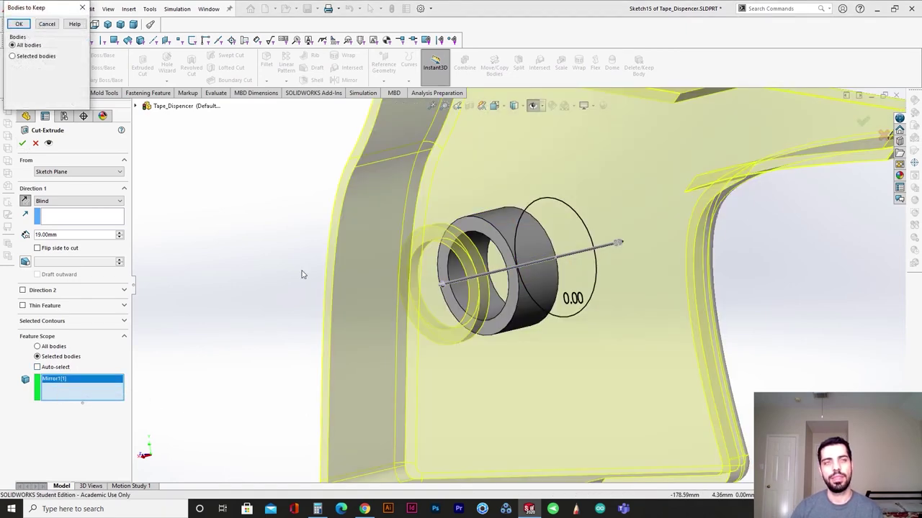
left_click(20, 24)
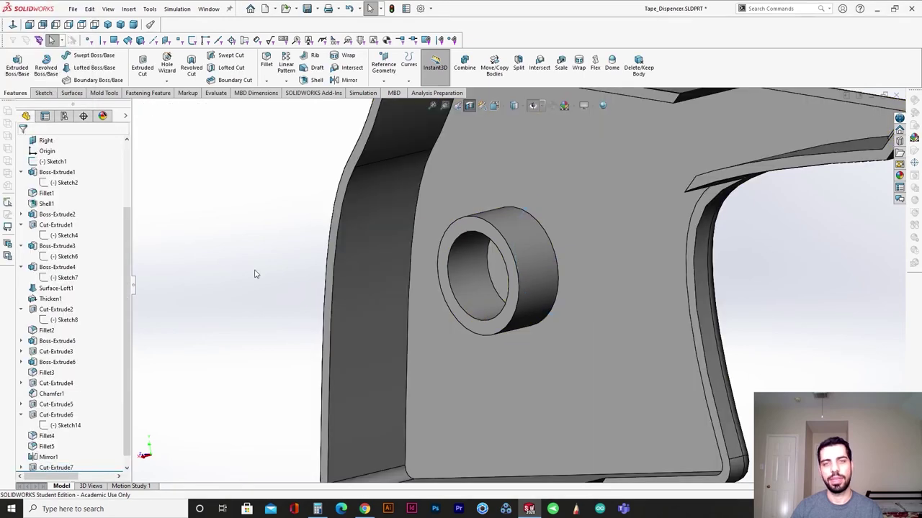
Start a sketch on the mirrored half's inner wall and offset the remaining hub's inner circular edge inward by 0.10 mm.
middle_click_drag(255, 272, 453, 302)
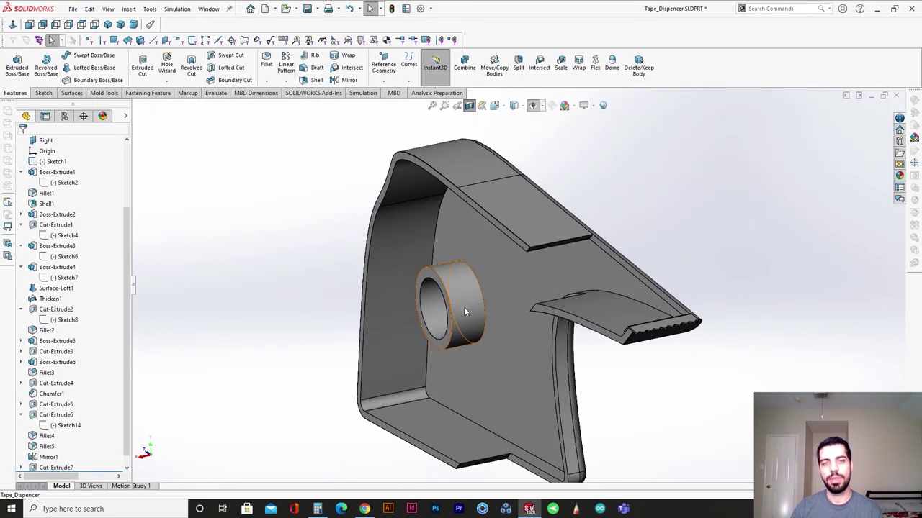
scroll(466, 311, "down", 3)
left_click(528, 292)
left_click(562, 248)
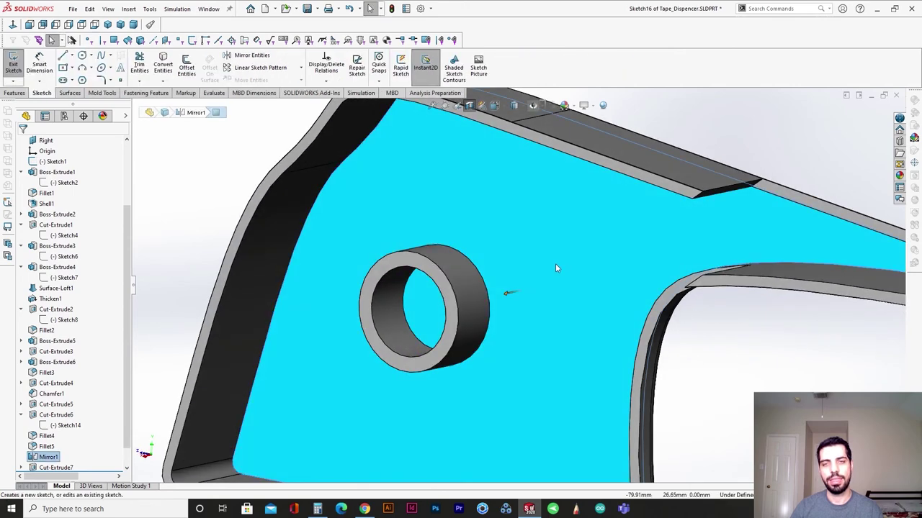
mouse_move(490, 317)
middle_mouse_down()
mouse_move(476, 308)
mouse_move(491, 324)
mouse_move(486, 319)
middle_mouse_up()
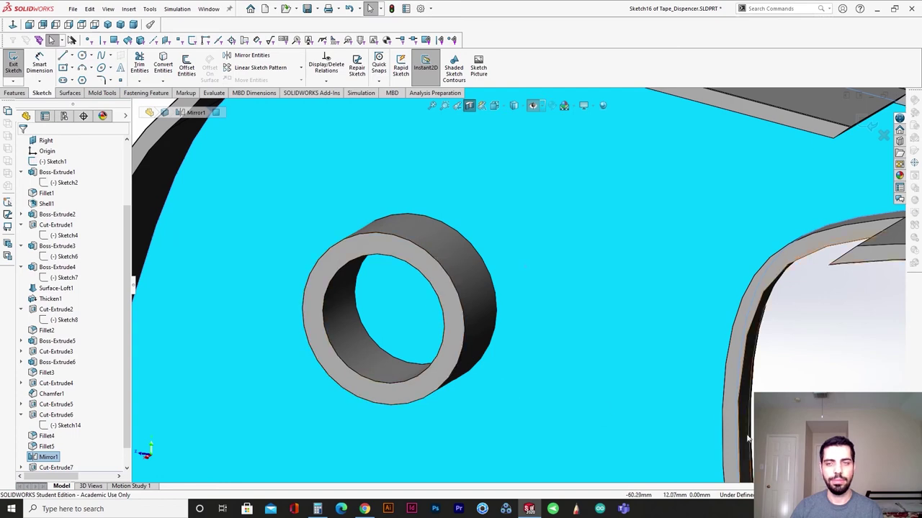
key("Escape")
left_click(383, 353)
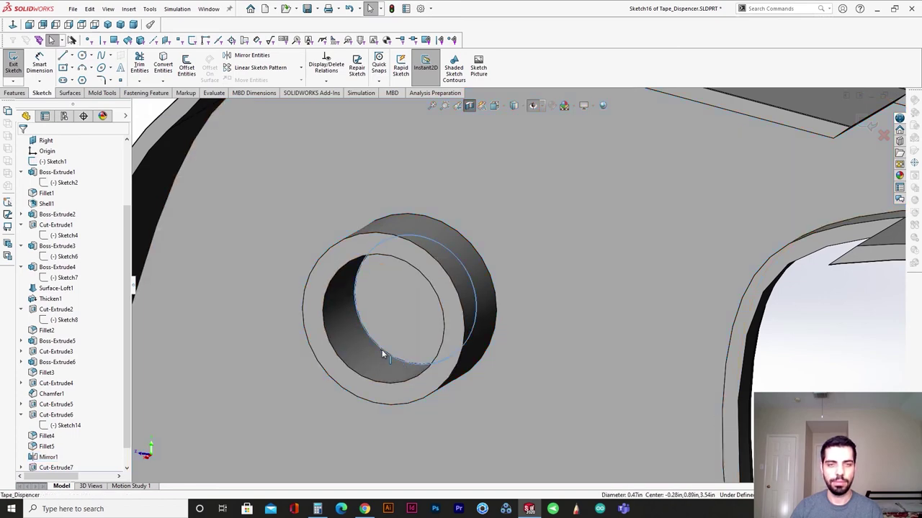
scroll(469, 377, "up", 3)
key("Escape")
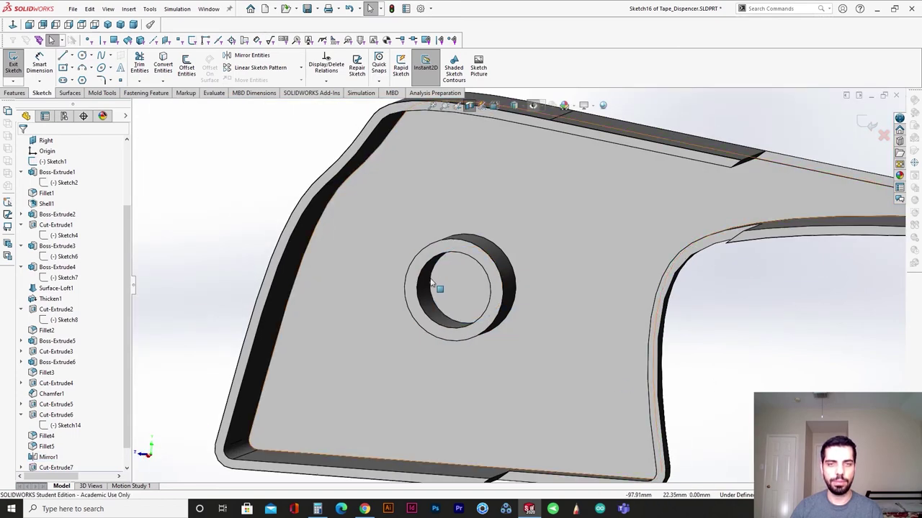
left_click(191, 69)
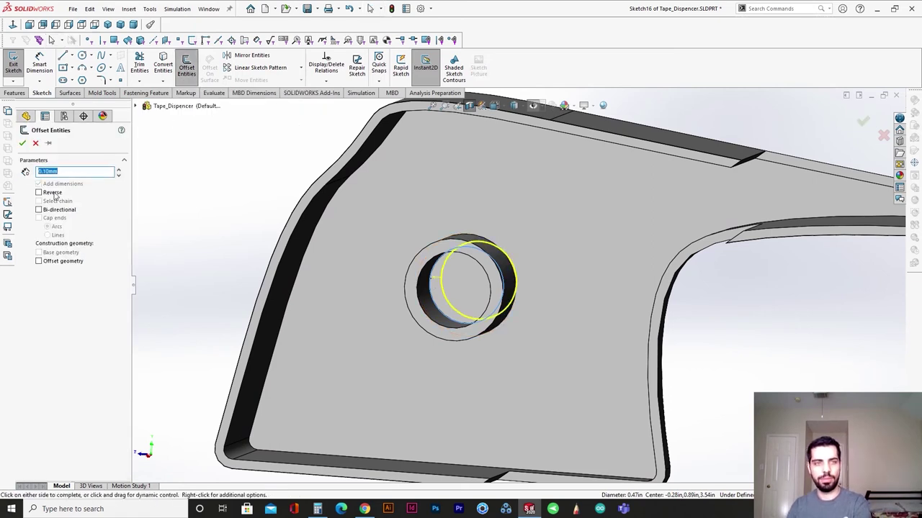
left_click(22, 142)
scroll(494, 313, "up", 5)
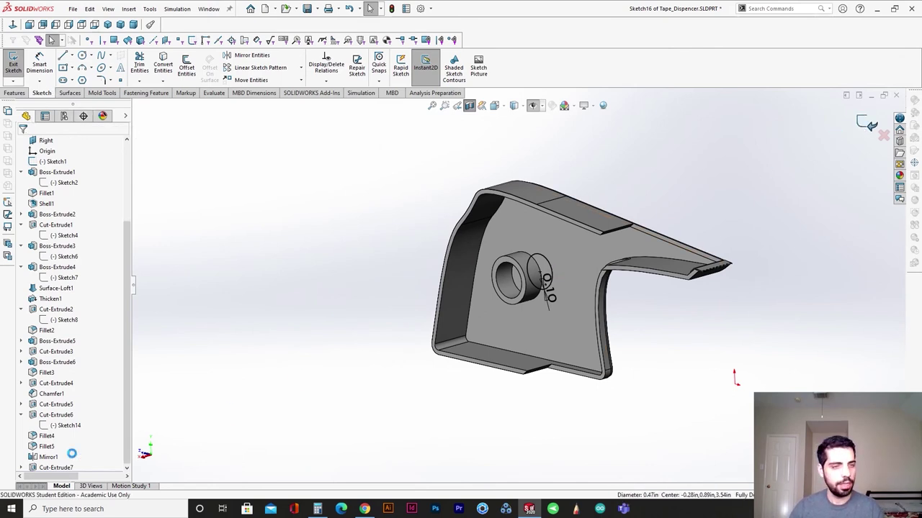
left_click(17, 66)
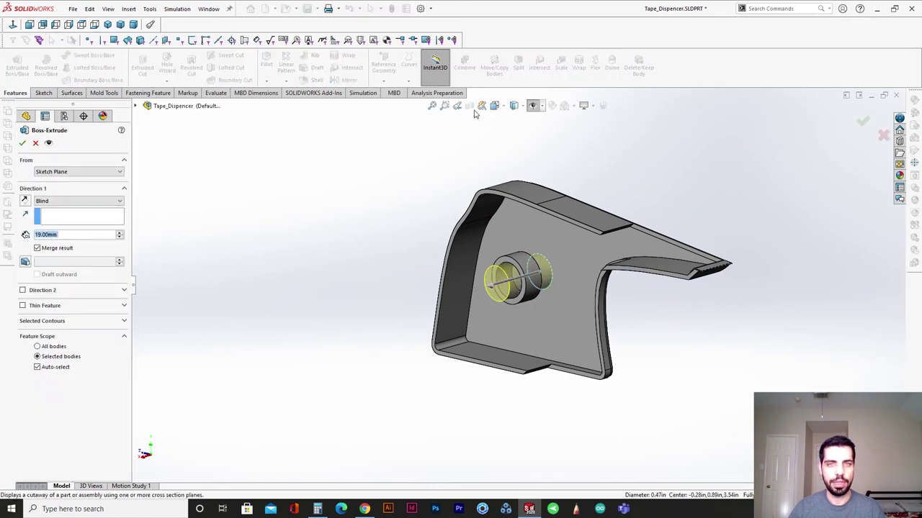
left_click(36, 144)
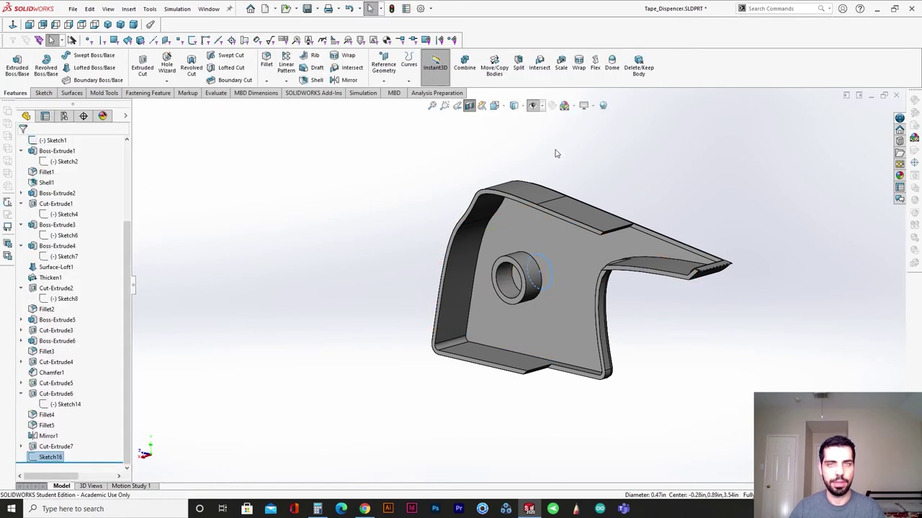
Turn off the section view and set the depth of the cut that removes the mirrored hub to 23 mm.
left_click(468, 107)
middle_click_drag(625, 294, 527, 282)
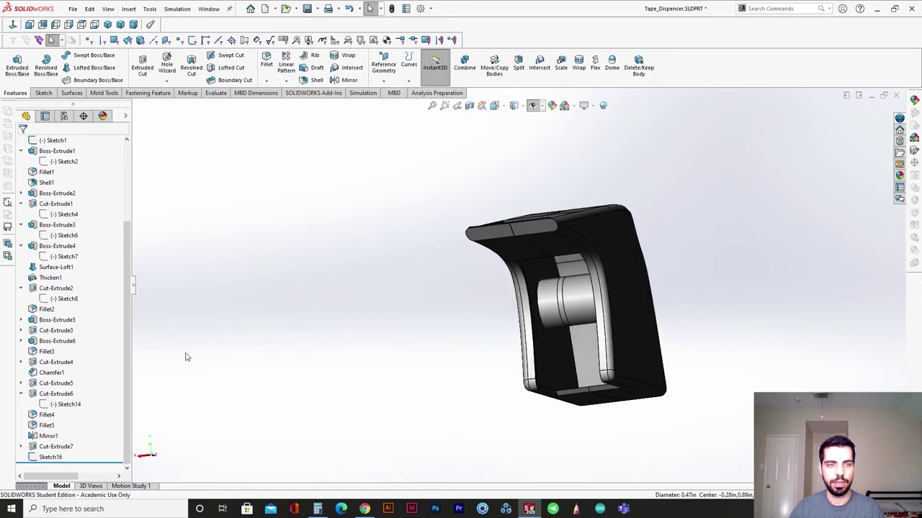
middle_click_drag(582, 303, 532, 263)
scroll(545, 282, "down", 5)
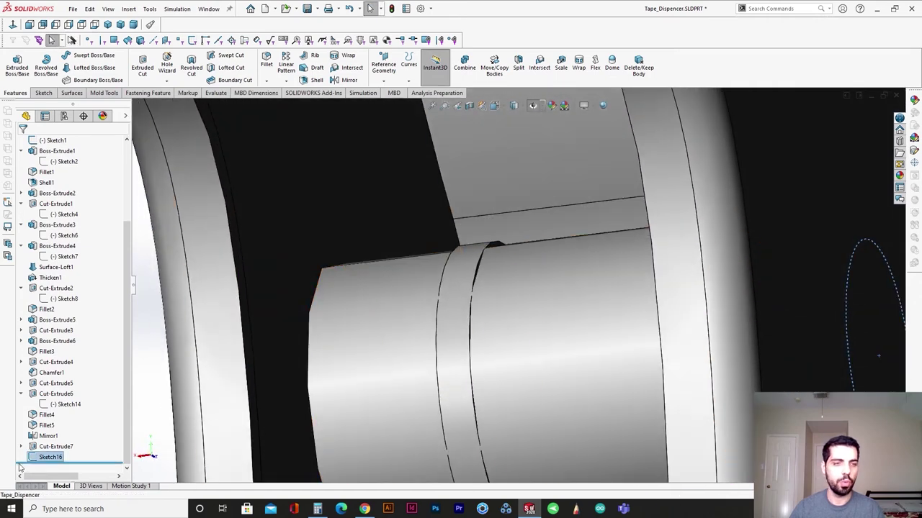
left_click(56, 446)
left_click(33, 422)
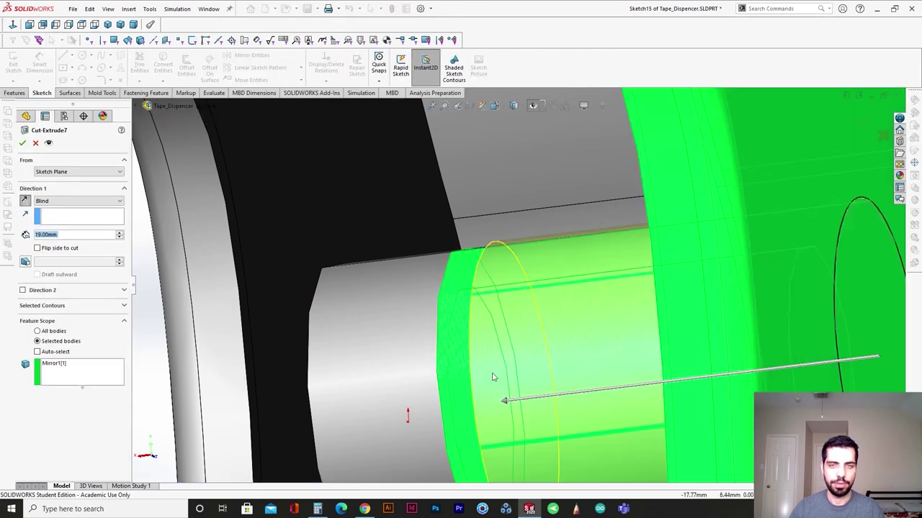
scroll(491, 379, "up", 2)
left_click_drag(507, 368, 459, 371)
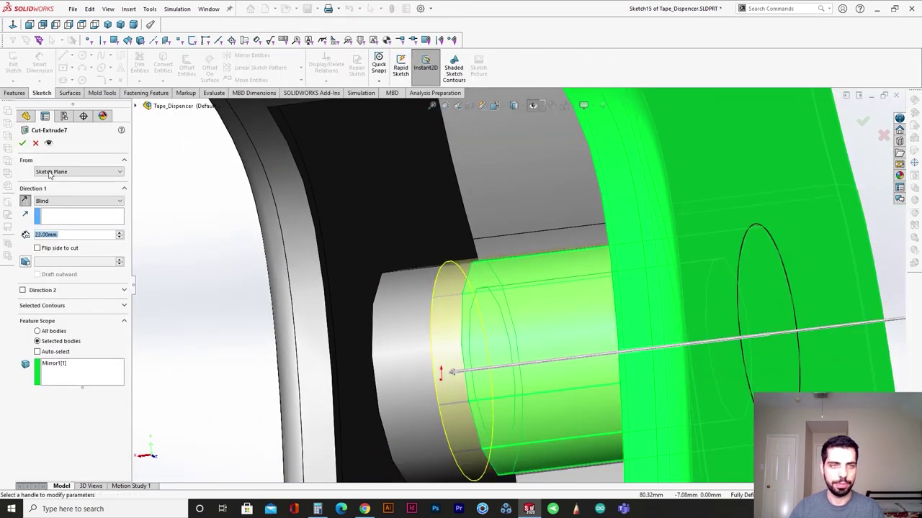
left_click(22, 142)
left_click(50, 458)
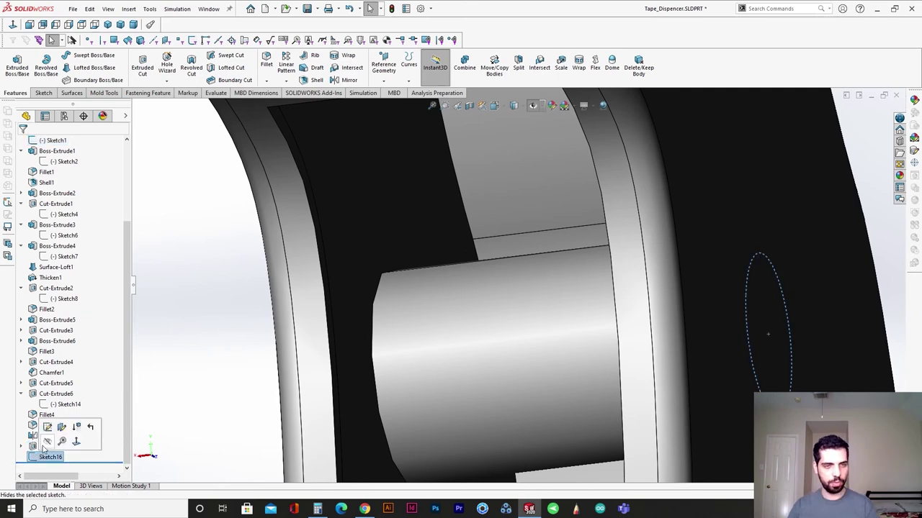
left_click(48, 427)
scroll(490, 367, "up", 3)
middle_click_drag(527, 393, 490, 433)
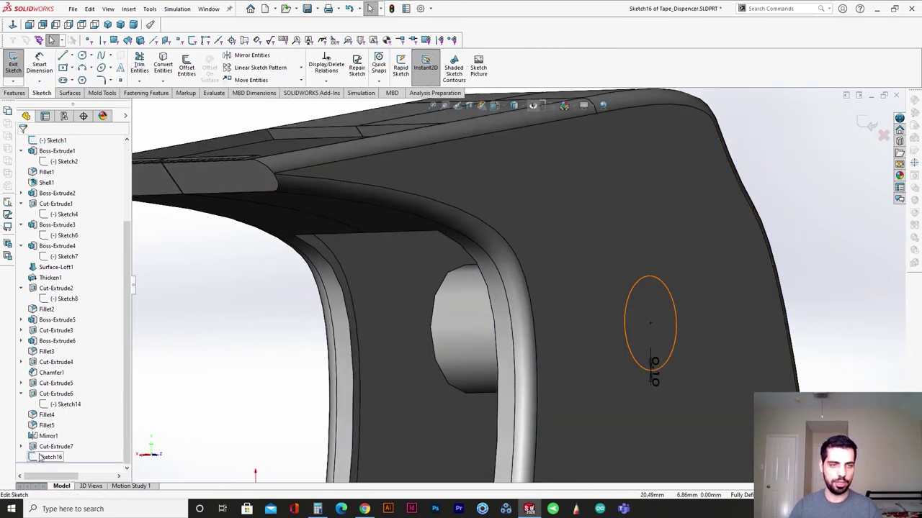
left_click(41, 457)
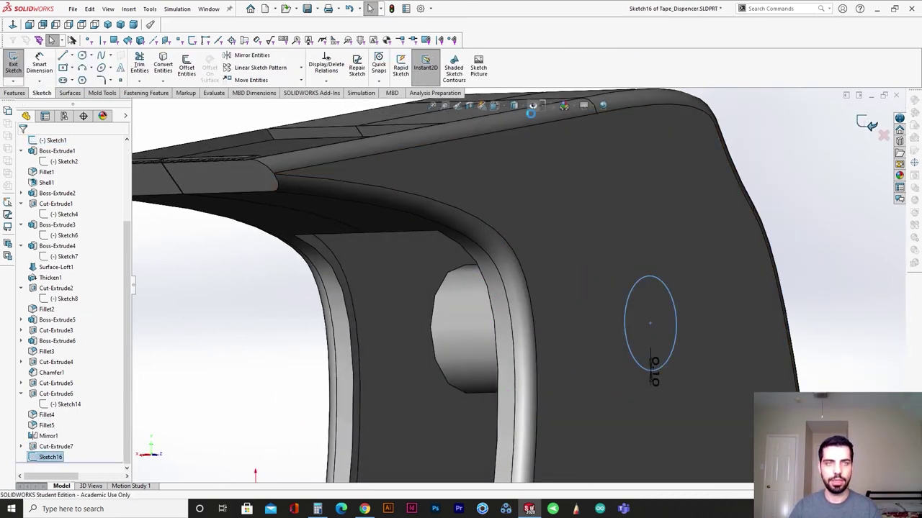
left_click(13, 63)
Set up a boss extrusion of the small circle, ending at a 5 mm offset from the opposite half's inner wall.
left_click(16, 65)
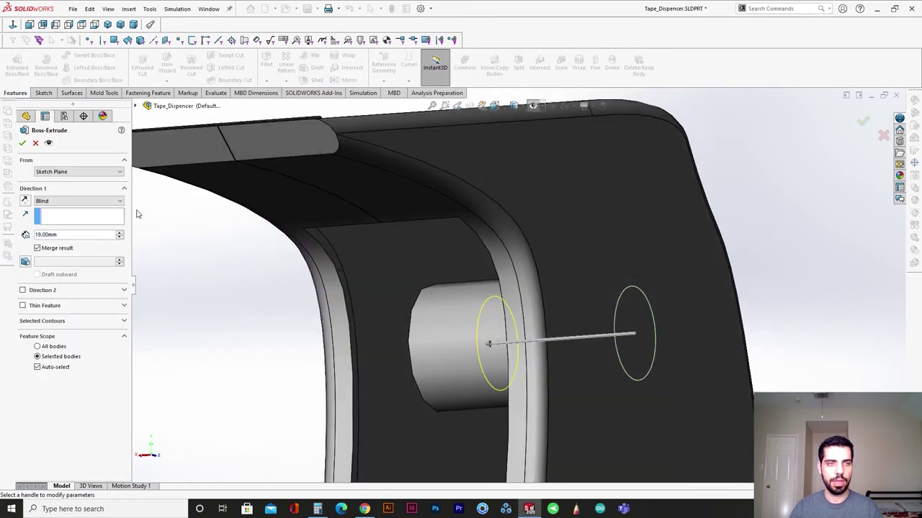
left_click(101, 201)
left_click(79, 240)
left_click(395, 276)
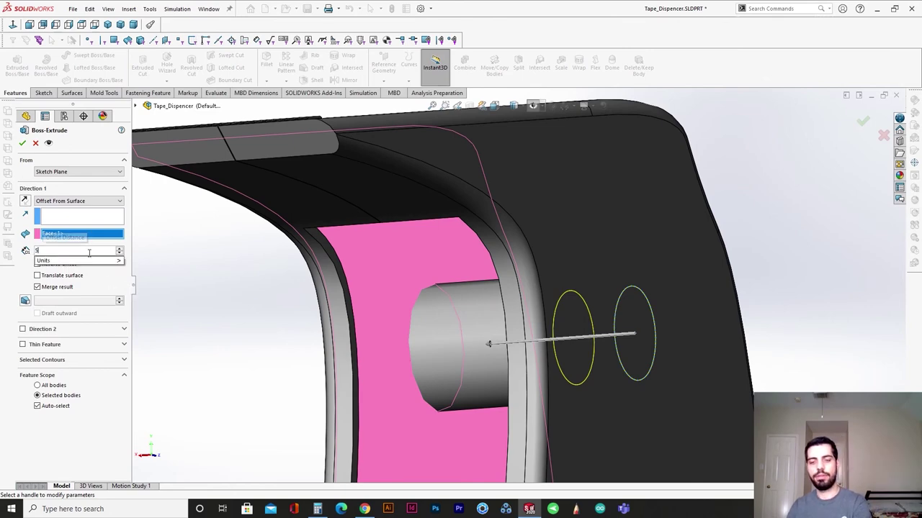
type("5")
key("Return")
Set the boss extrusion's end offset to 3 mm and merge it only with the mirrored half's body.
scroll(425, 343, "down", 5)
scroll(426, 343, "down", 2)
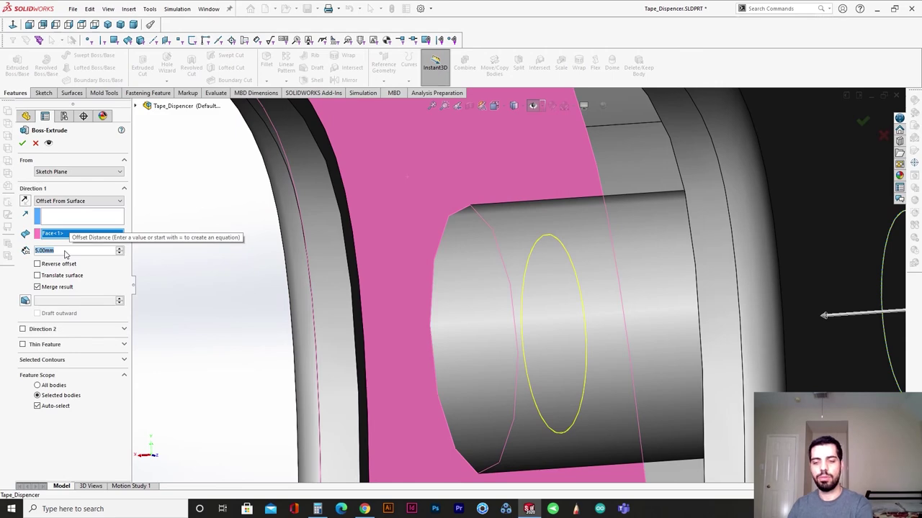
type("3")
key("Return")
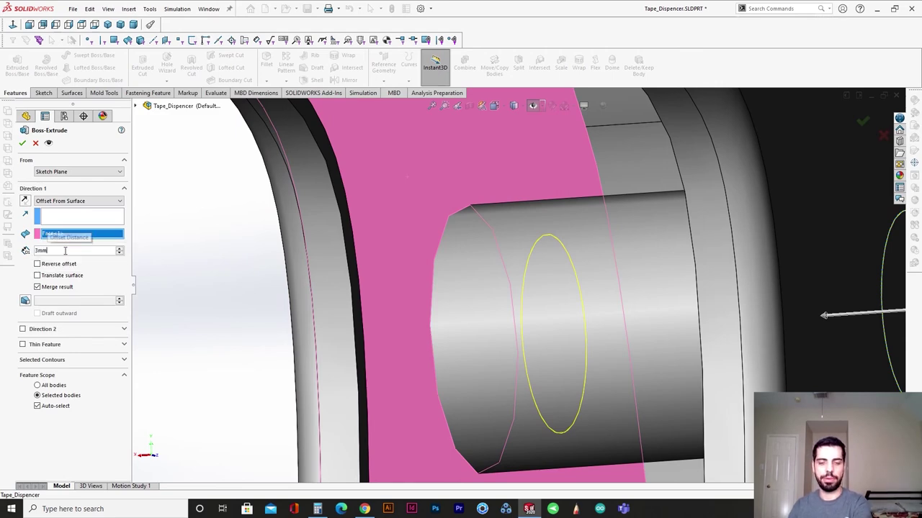
scroll(288, 335, "up", 5)
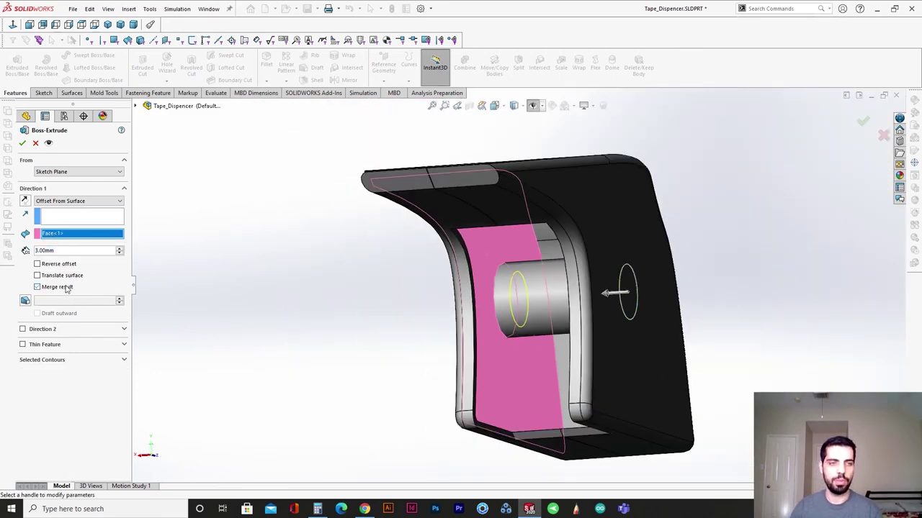
left_click(59, 406)
left_click(579, 221)
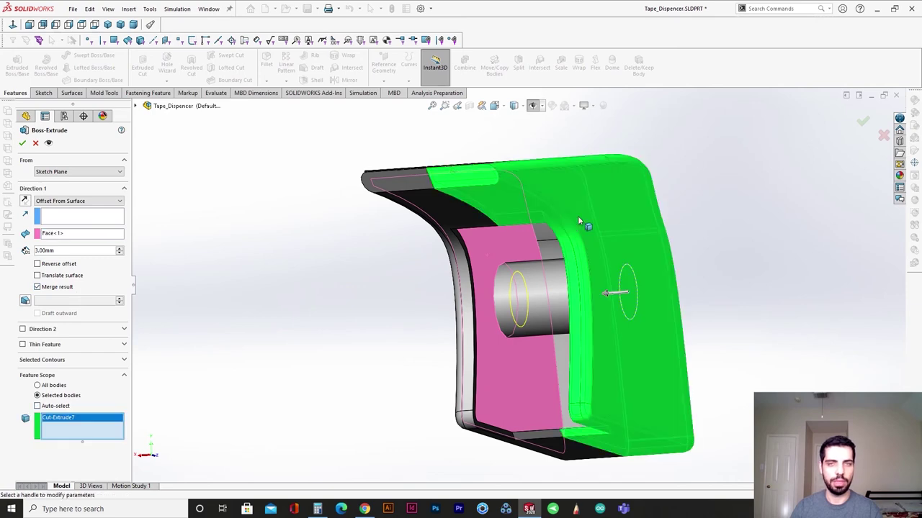
left_click(26, 147)
Start a sketch on the outer side wall of the mirrored half.
scroll(646, 323, "down", 4)
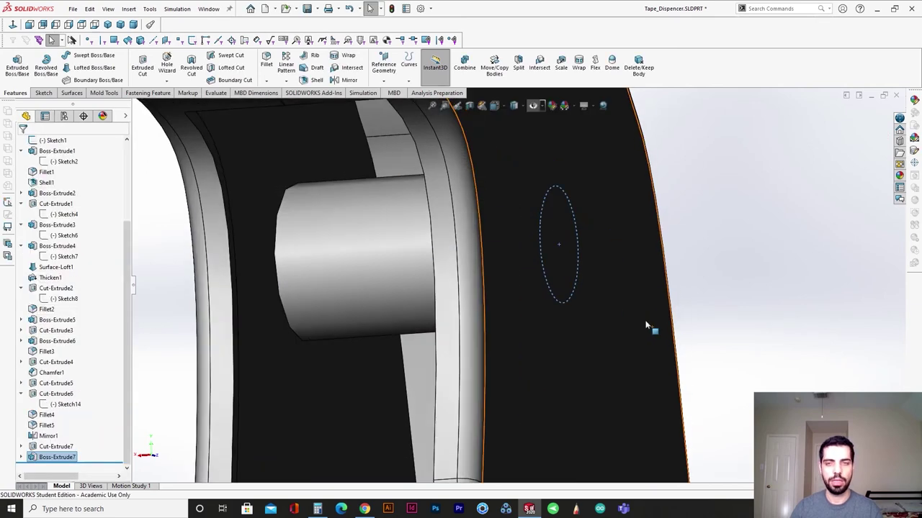
middle_click_drag(646, 323, 783, 348)
scroll(782, 348, "up", 4)
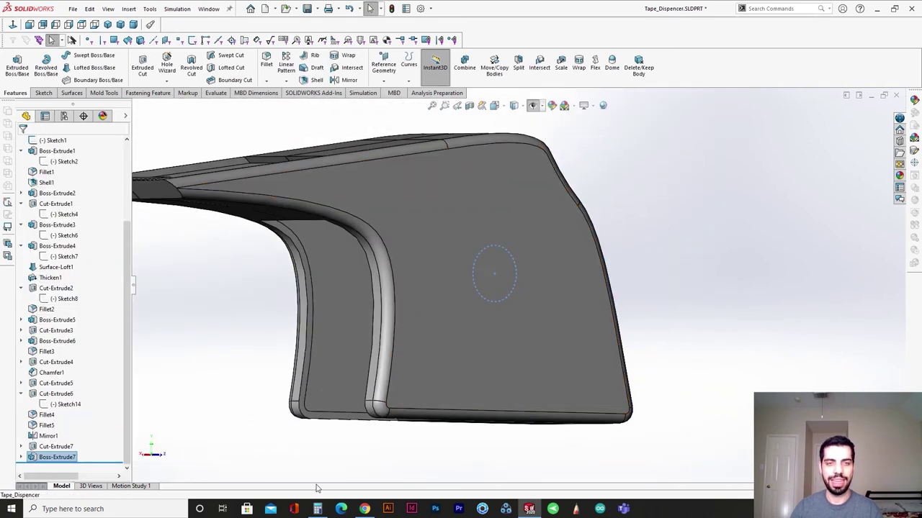
left_click(527, 322)
left_click(532, 318)
key("Escape")
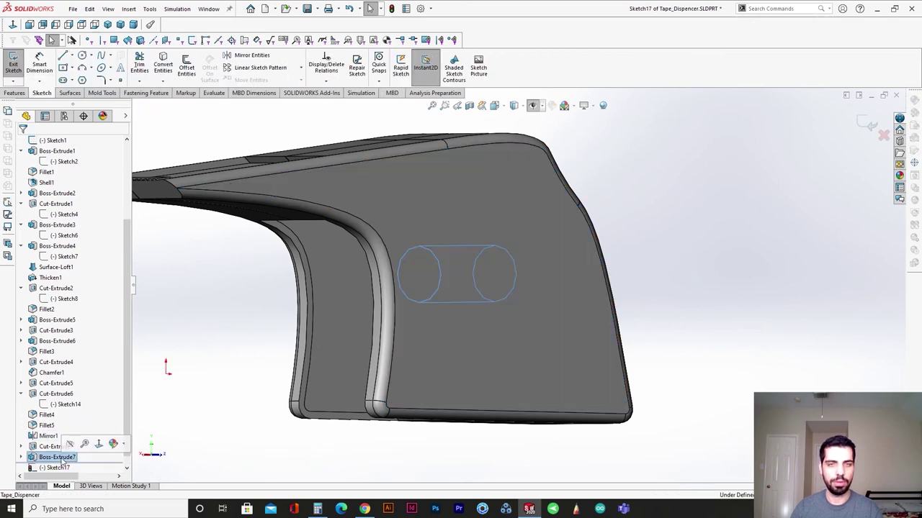
left_click(186, 65)
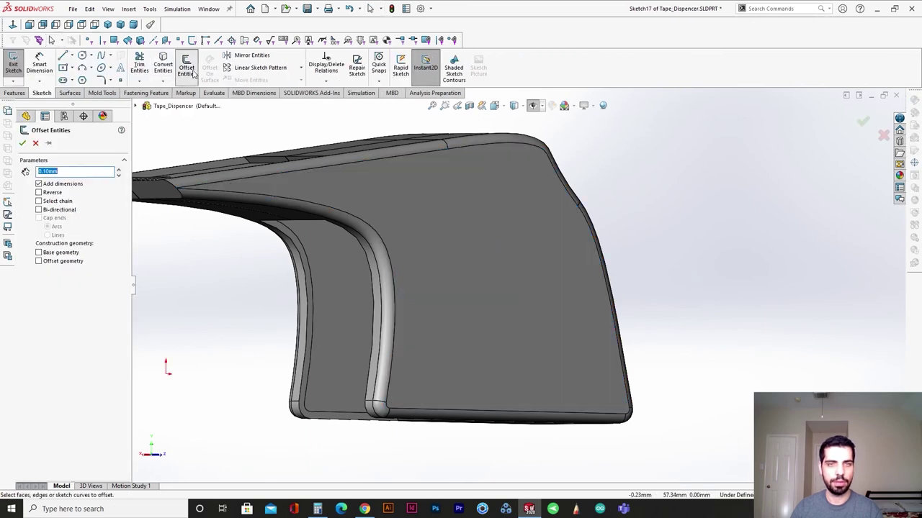
left_click(22, 143)
middle_click_drag(208, 408, 452, 347)
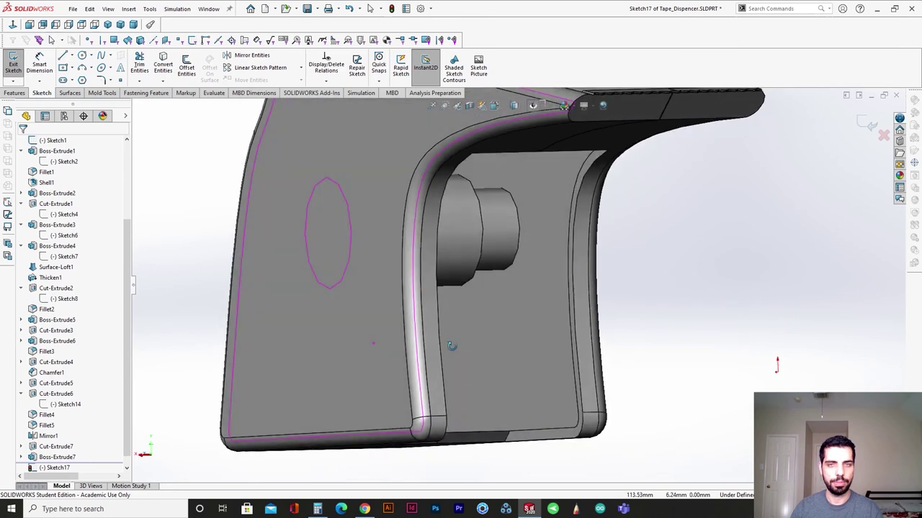
key("ctrl+z")
Offset the peg's circular end edge inward by 2 mm in the sketch on the mirrored half's outer wall.
left_click(519, 227)
left_click(186, 68)
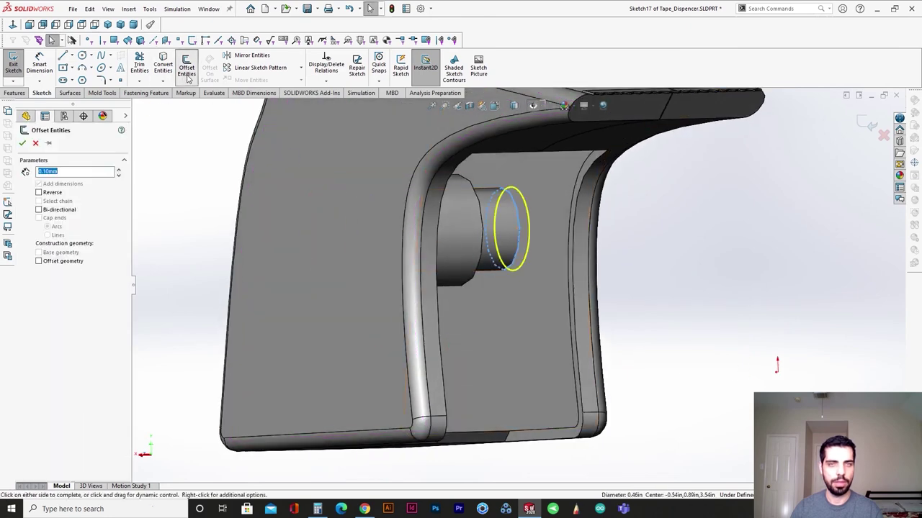
middle_click_drag(288, 292, 646, 260)
scroll(686, 248, "up", 1)
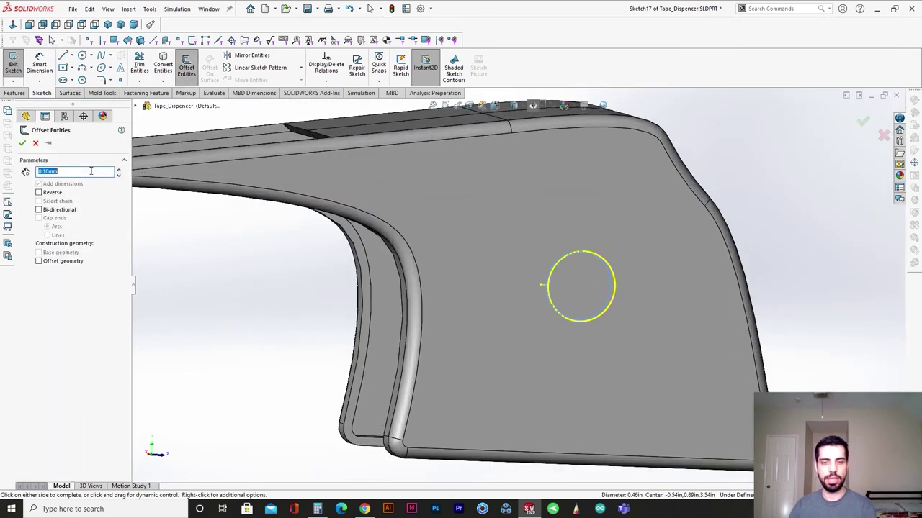
type("1")
key("Return")
left_click(47, 195)
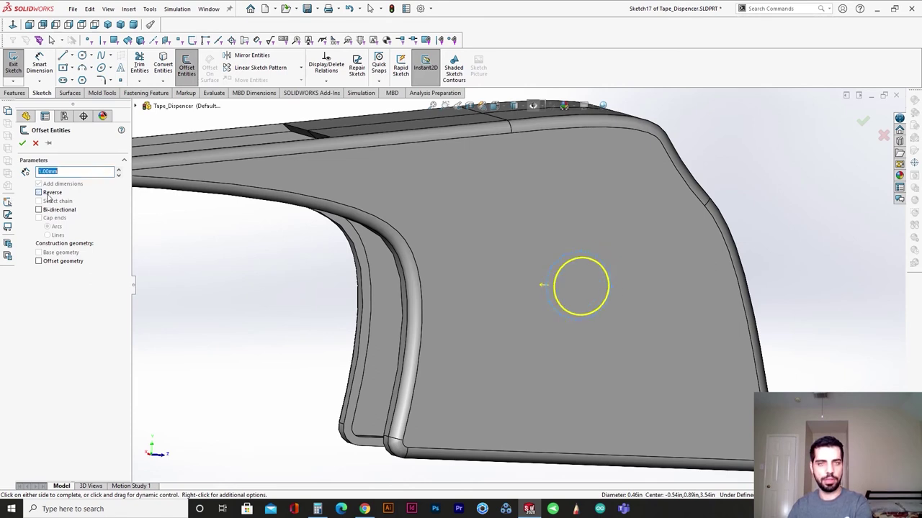
middle_click_drag(545, 284, 519, 278)
scroll(614, 280, "down", 3)
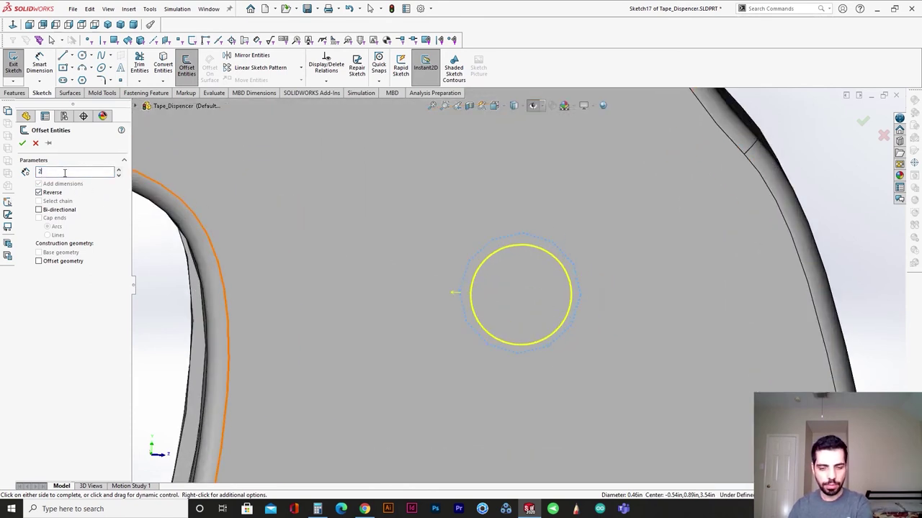
type("2")
key("Return")
left_click(27, 144)
Extrude-cut the offset circle 20 mm blind into the peg, limiting the cut to the mirrored half's body.
scroll(391, 309, "up", 4)
mouse_move(391, 309)
middle_mouse_down()
mouse_move(504, 301)
mouse_move(385, 341)
middle_mouse_up()
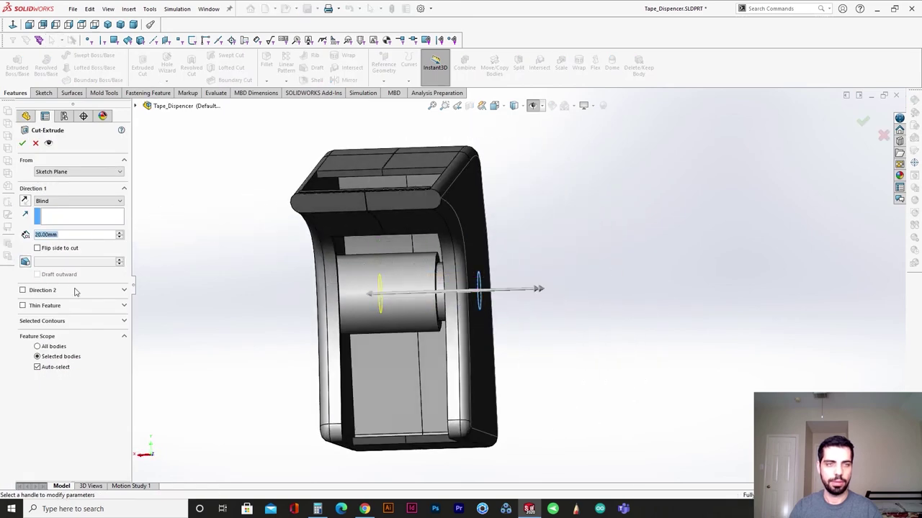
left_click(53, 371)
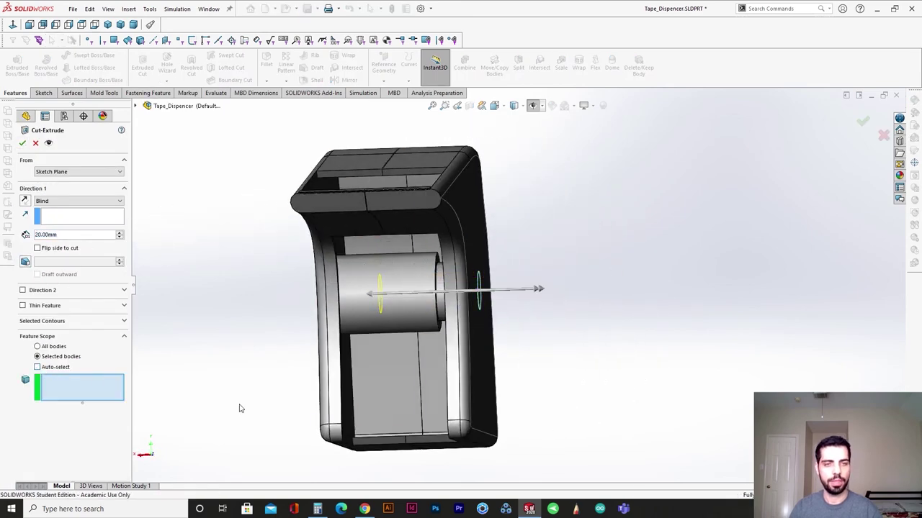
left_click(468, 420)
left_click(21, 147)
Set up a fillet with a 13 mm radius on the hole's rim in the mirrored half's outer wall.
middle_click_drag(525, 310, 404, 331)
left_click(281, 365)
middle_click_drag(526, 335, 478, 329)
scroll(488, 371, "up", 3)
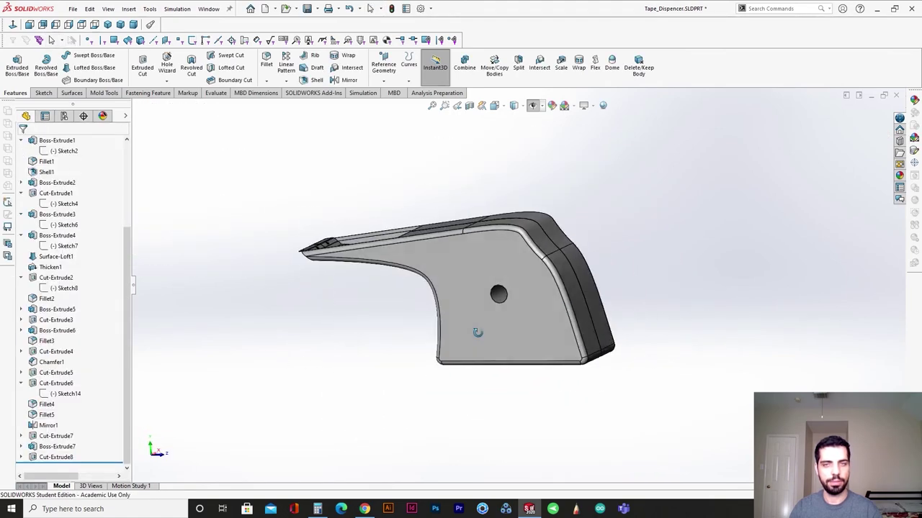
scroll(538, 284, "down", 8)
middle_click_drag(494, 366, 576, 293)
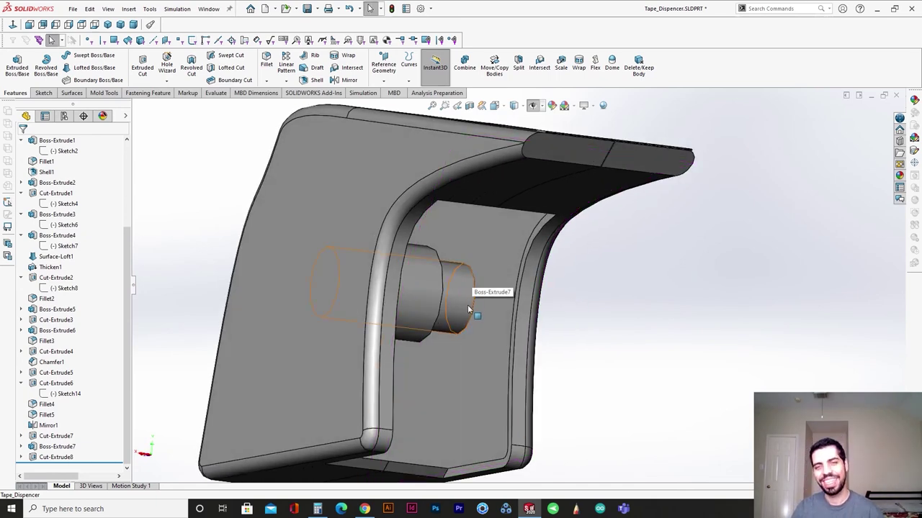
middle_click_drag(468, 309, 544, 293)
left_click(266, 63)
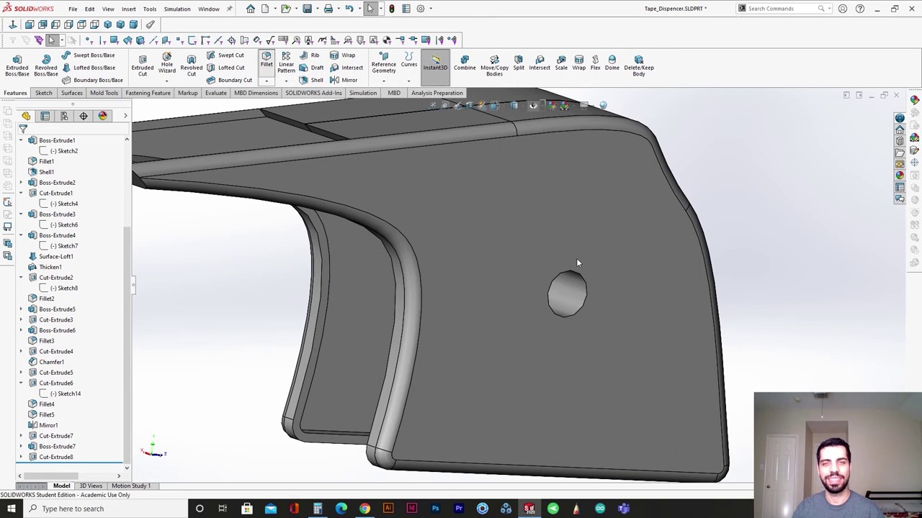
left_click(587, 287)
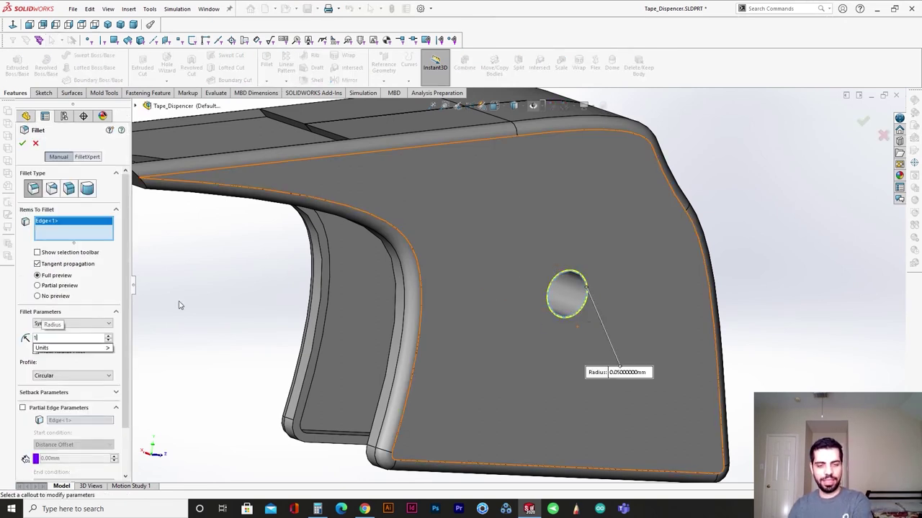
key("Return")
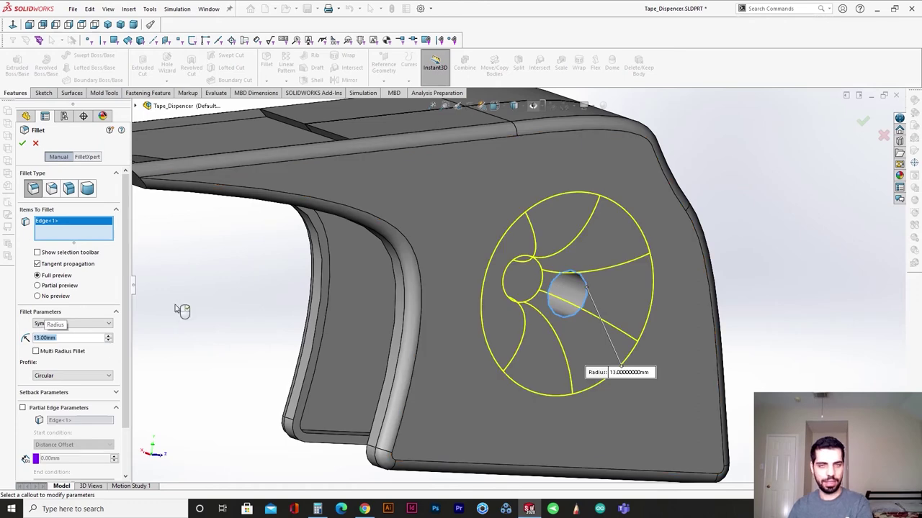
middle_click_drag(356, 336, 412, 331)
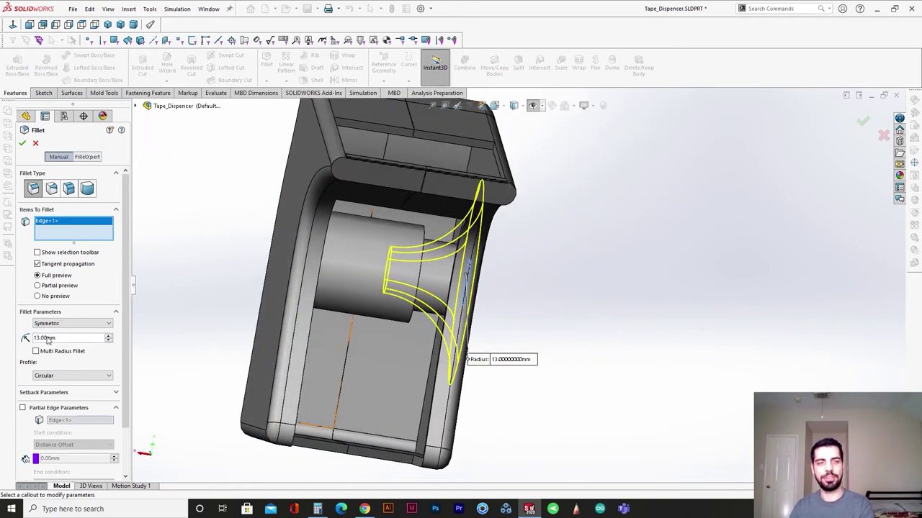
Reduce the radius of the hole's rim fillet to 5 mm and apply it.
type("10m")
key("Return")
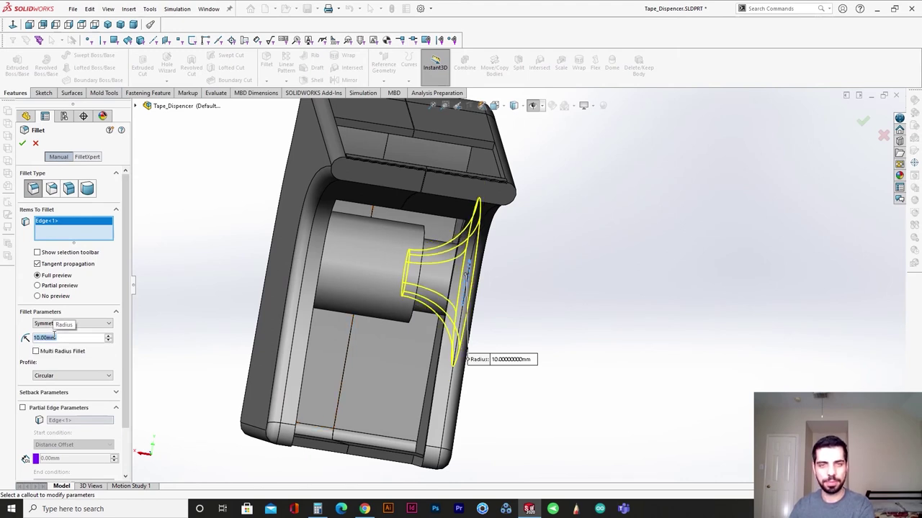
type("5")
key("Return")
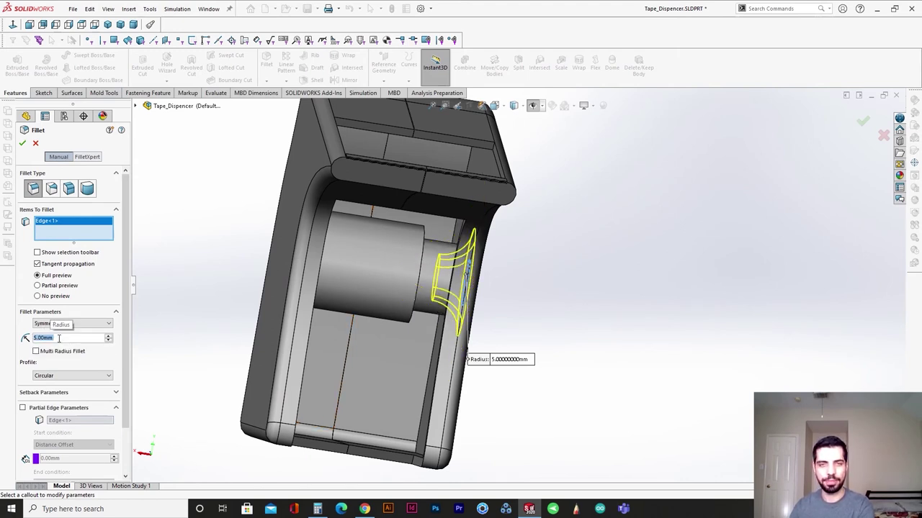
left_click(23, 144)
Change the model's display style to shaded without edges.
middle_click_drag(397, 314, 306, 308)
scroll(327, 315, "up", 3)
left_click(327, 317)
mouse_move(563, 295)
middle_mouse_down()
mouse_move(522, 325)
mouse_move(516, 378)
mouse_move(536, 311)
mouse_move(606, 356)
mouse_move(741, 372)
mouse_move(592, 423)
mouse_move(619, 476)
mouse_move(631, 395)
mouse_move(665, 352)
mouse_move(654, 430)
mouse_move(493, 290)
mouse_move(381, 401)
mouse_move(422, 291)
mouse_move(400, 291)
middle_mouse_up()
left_click(515, 106)
left_click(515, 131)
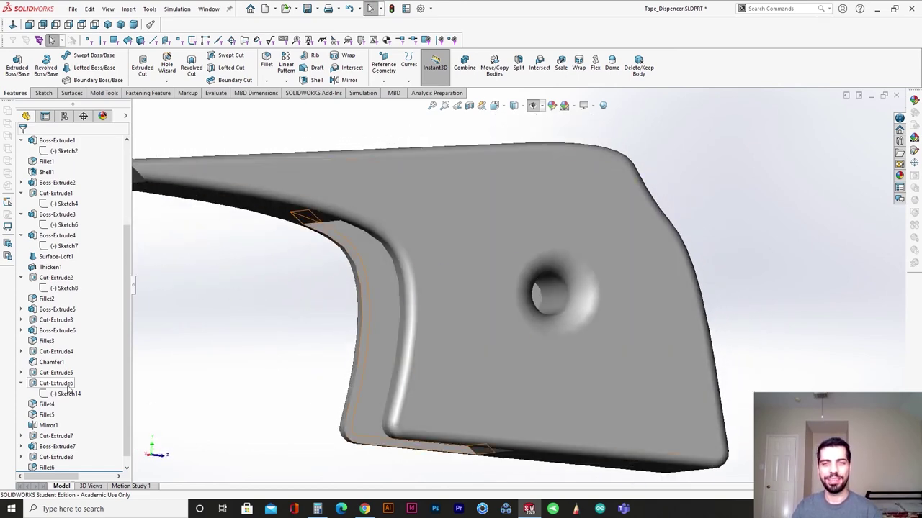
Edit the fillet on the peg hole's rim and set its radius to 0.10 mm.
scroll(416, 307, "up", 2)
scroll(60, 447, "down", 1)
left_click(59, 448)
left_click(47, 457)
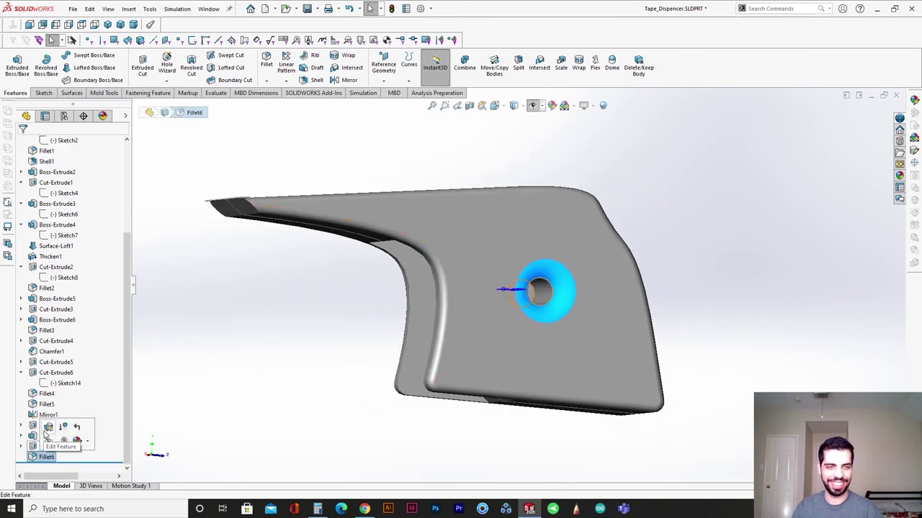
left_click(48, 428)
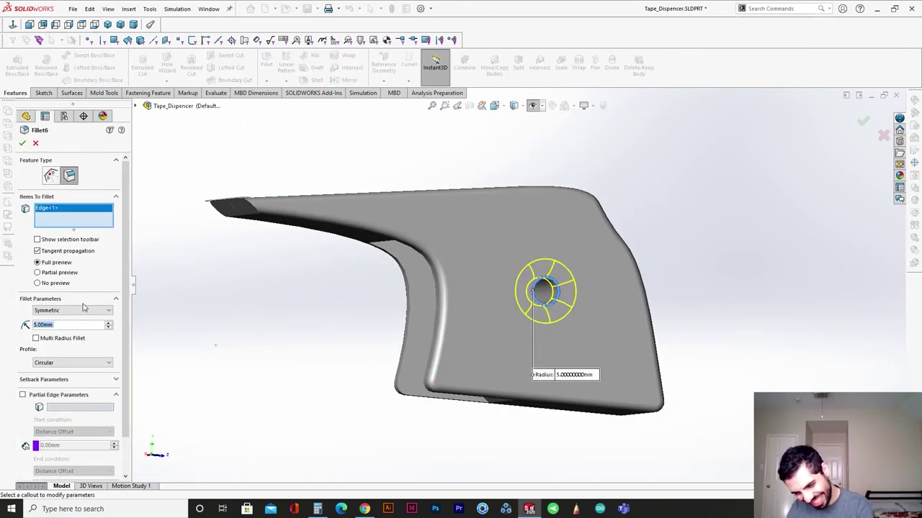
key("Return")
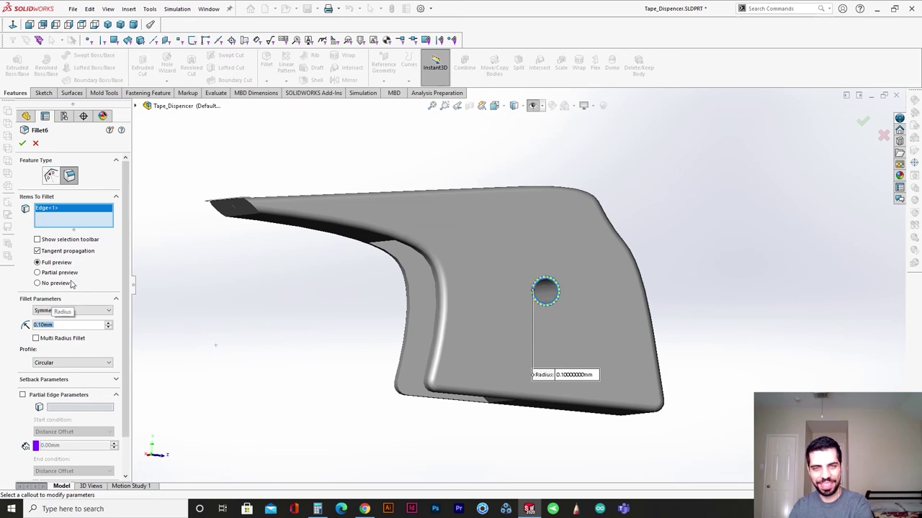
left_click(24, 145)
Examine the dispenser from several sides and compare it with the tape dispenser reference images in Chrome.
scroll(530, 301, "down", 4)
middle_click_drag(530, 301, 615, 357)
scroll(577, 348, "up", 5)
left_click(365, 509)
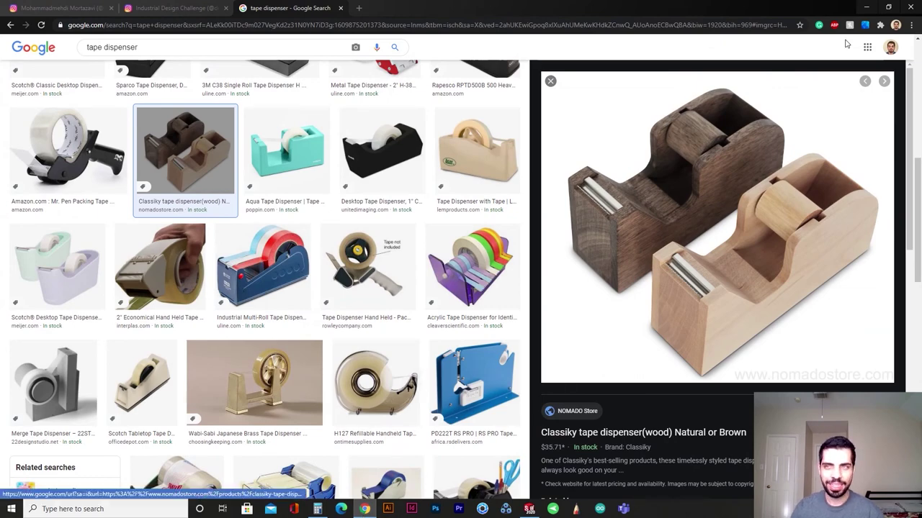
left_click(865, 7)
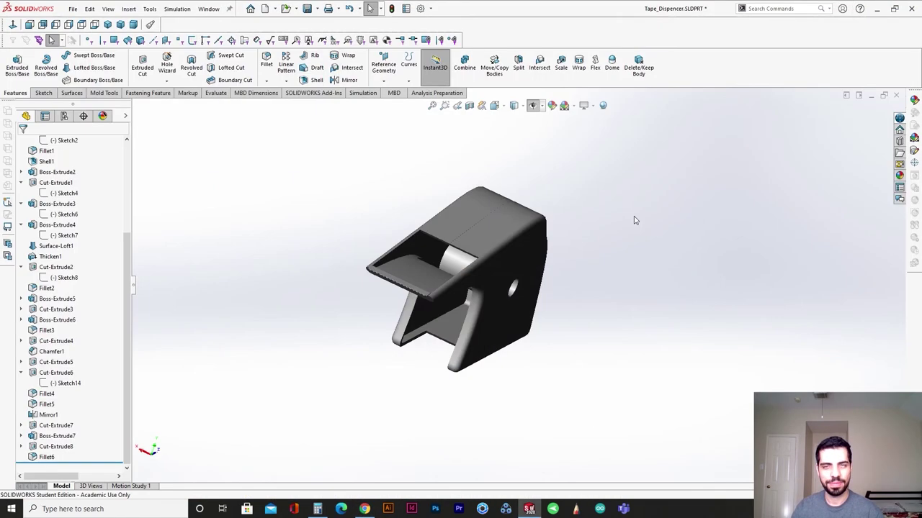
scroll(473, 206, "down", 8)
middle_click_drag(440, 143, 459, 180)
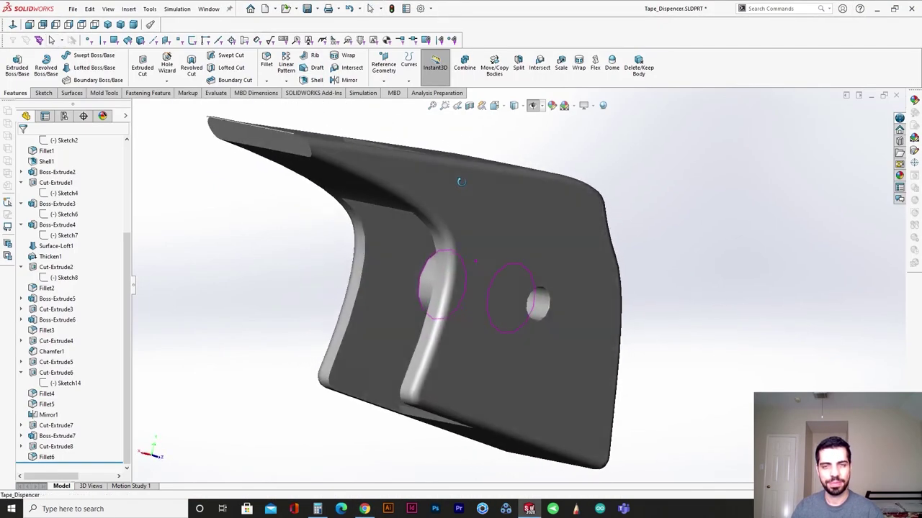
scroll(605, 285, "up", 3)
middle_click_drag(610, 289, 561, 328)
scroll(523, 296, "down", 4)
middle_click_drag(524, 296, 497, 227)
left_click(497, 227)
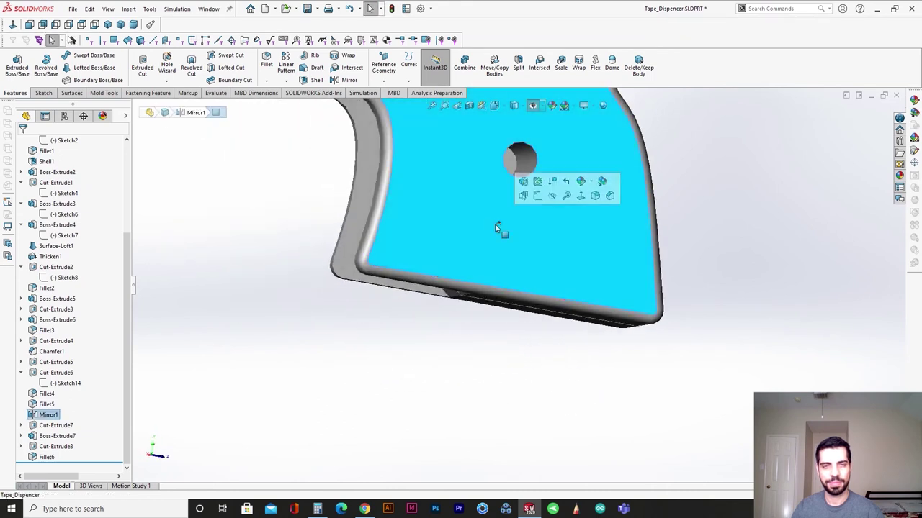
left_click(539, 195)
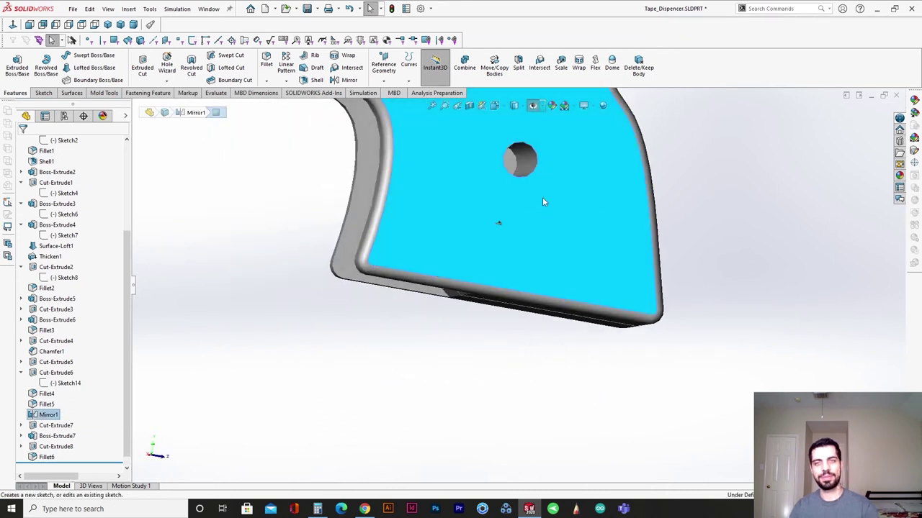
left_click(861, 128)
Hide the mirrored half's body to expose the inside and hub of the opposite half.
left_click(584, 220)
left_click(639, 190)
mouse_move(612, 198)
middle_mouse_down()
mouse_move(510, 183)
mouse_move(512, 204)
mouse_move(543, 197)
mouse_move(522, 274)
middle_mouse_up()
scroll(512, 204, "down", 4)
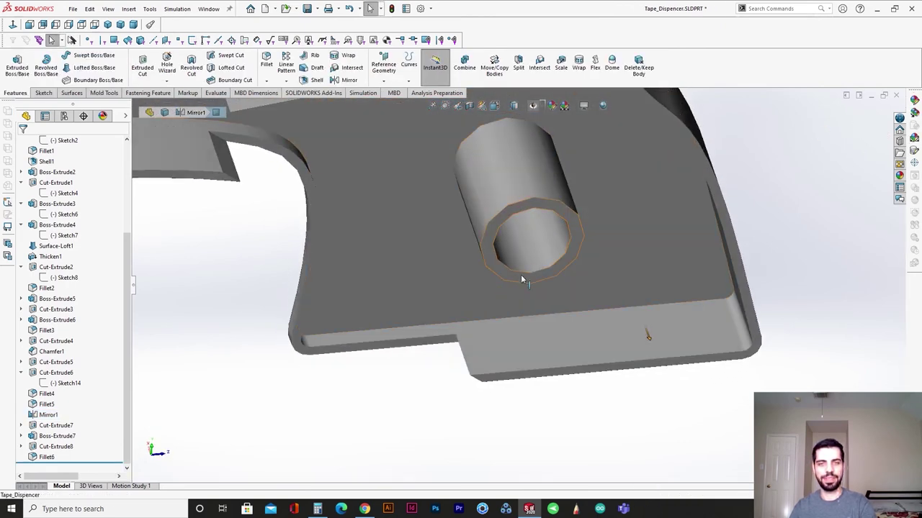
left_click(448, 83)
scroll(594, 141, "down", 3)
middle_click_drag(594, 140, 564, 224)
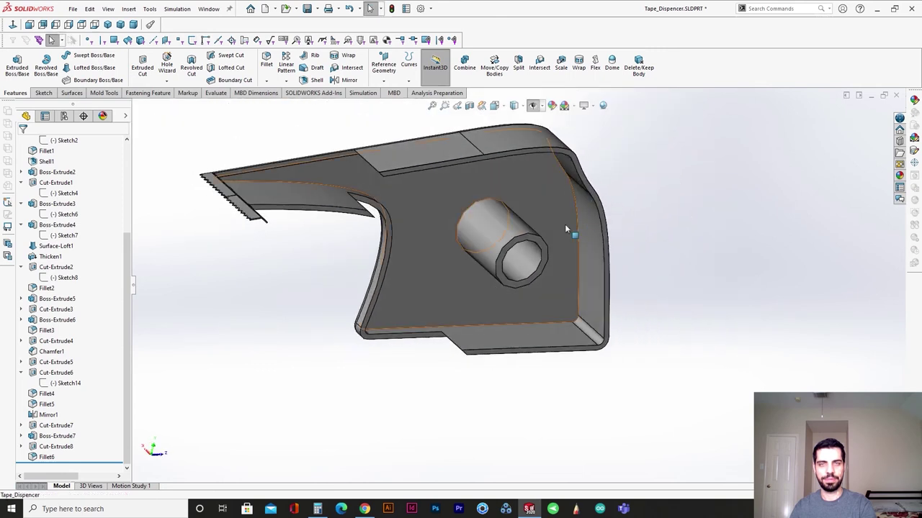
Show the hidden reference planes and sketches and start a sketch on the Right plane.
left_click(566, 229)
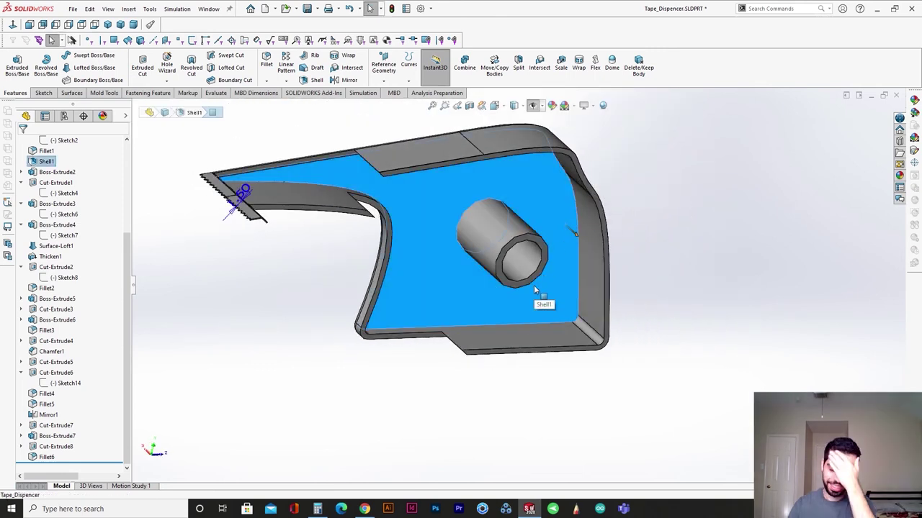
left_click(563, 136)
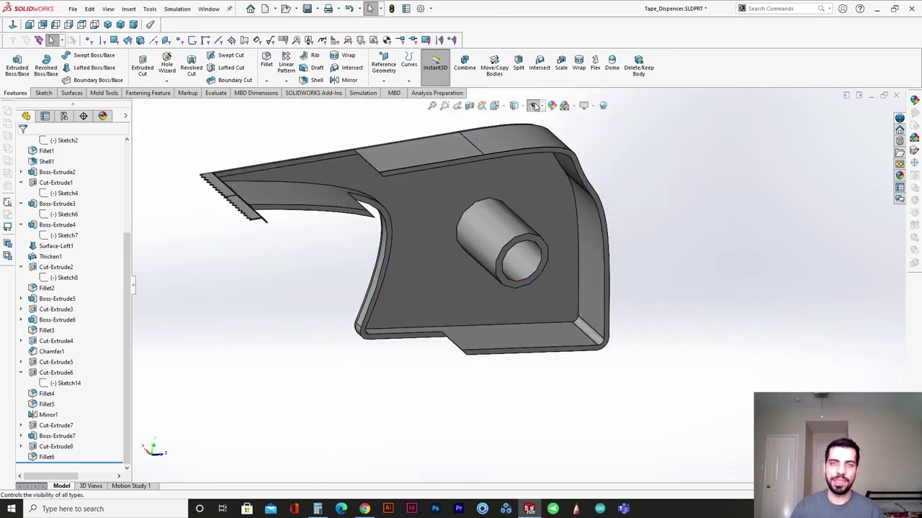
left_click(533, 106)
scroll(589, 226, "up", 3)
left_click(633, 241)
left_click(673, 207)
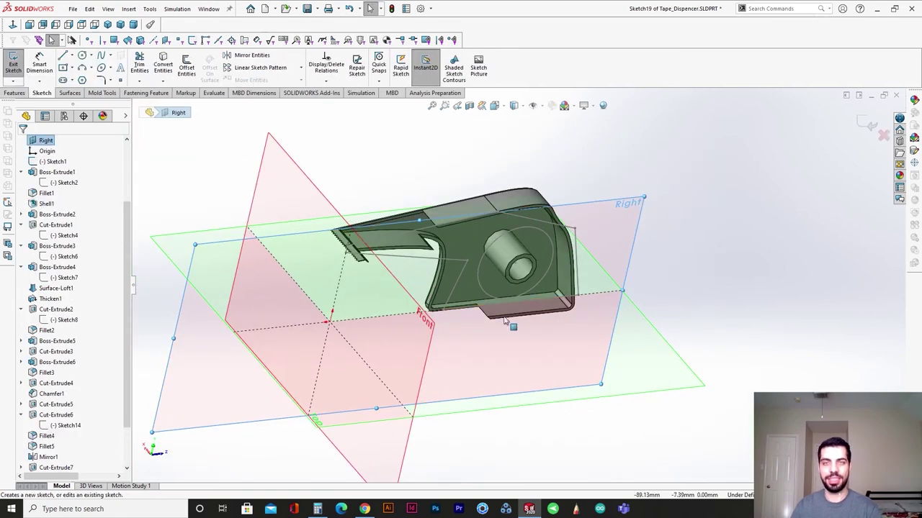
scroll(638, 238, "down", 5)
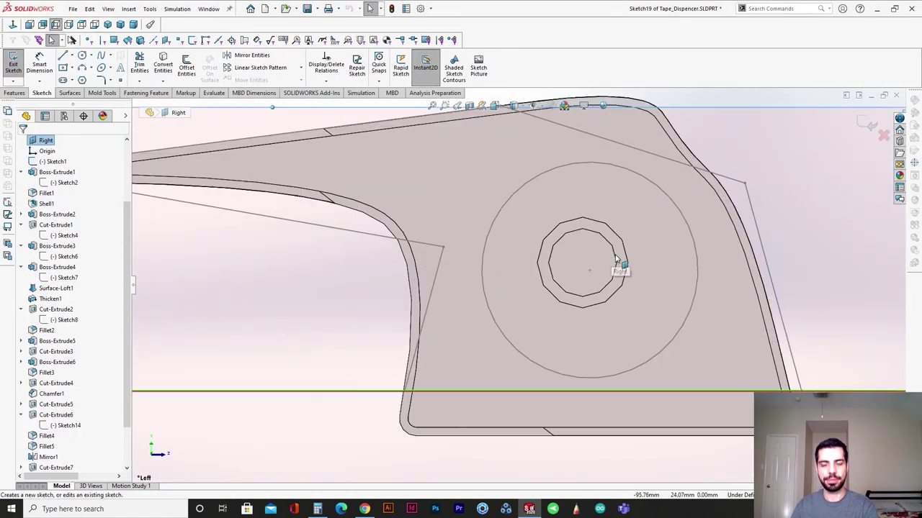
Offset the hub's outer circular edge outward by 1 mm.
left_click(626, 254)
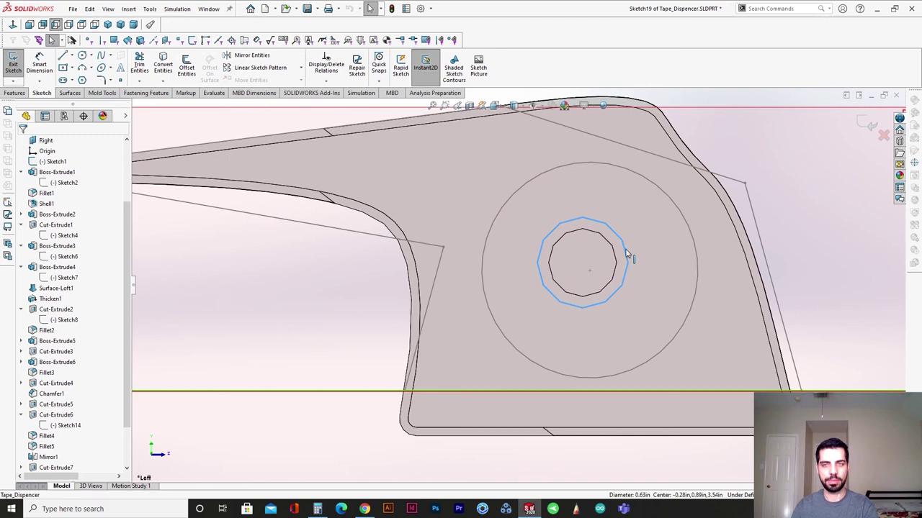
left_click(187, 68)
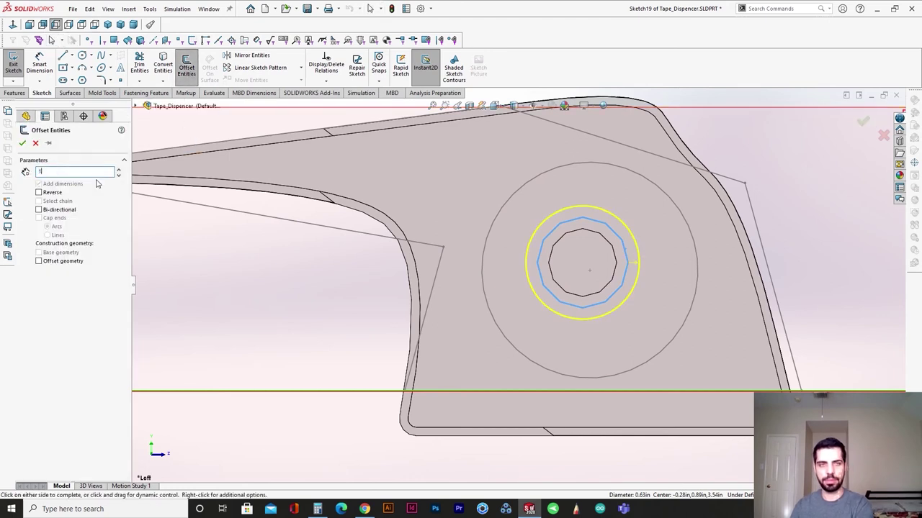
type("1")
key("Return")
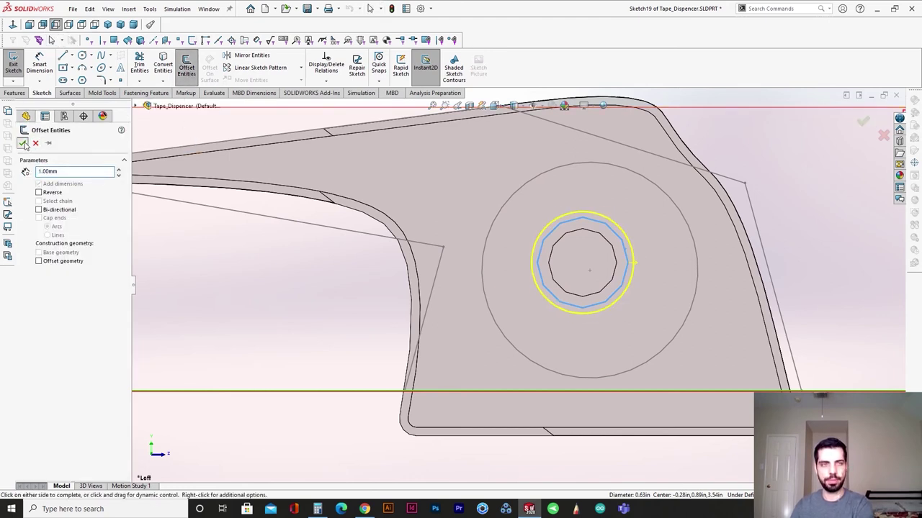
left_click(23, 143)
Offset the circle just drawn around the hub outward by 10 mm.
left_click(187, 68)
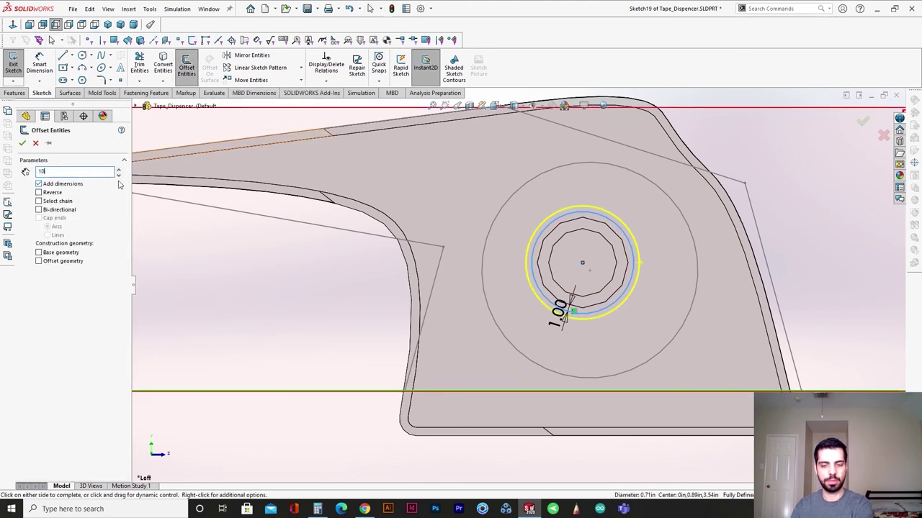
key("Return")
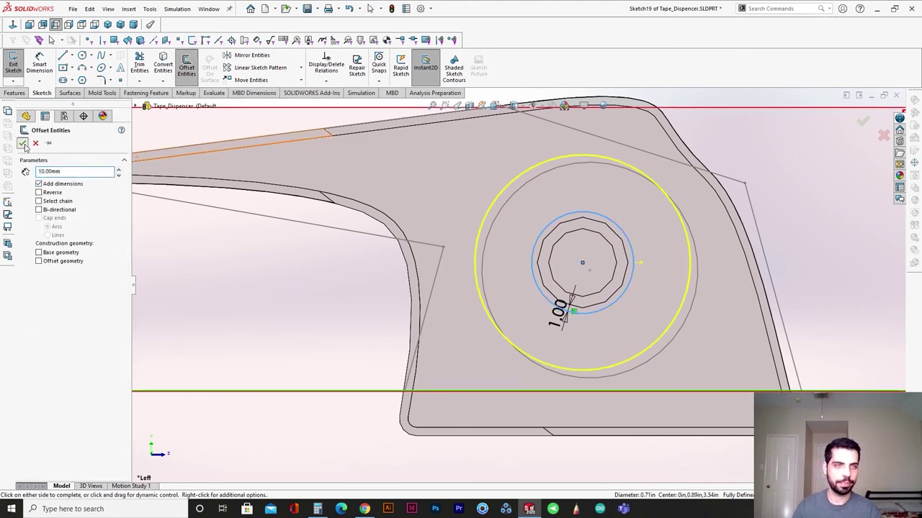
left_click(23, 143)
left_click(866, 124)
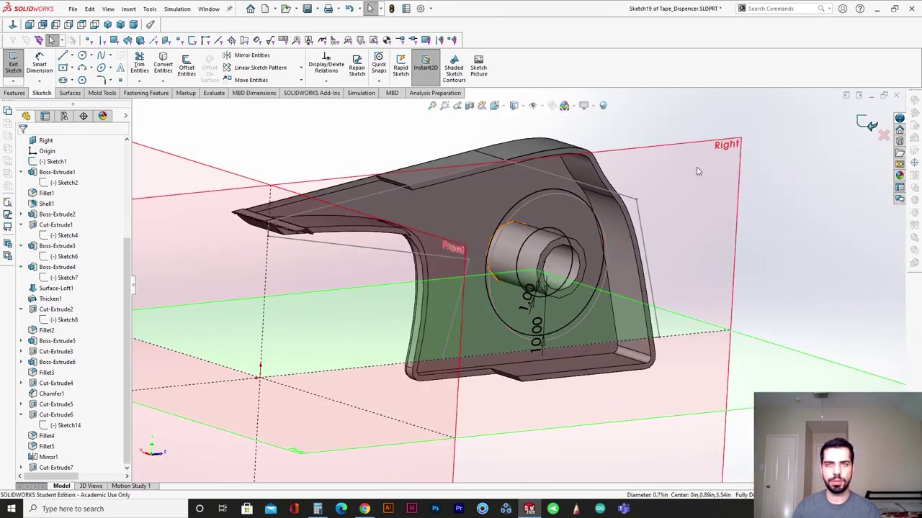
Exit the ring sketch and extrude it 0.375 in in the first direction without merging it with the existing bodies.
left_click(26, 74)
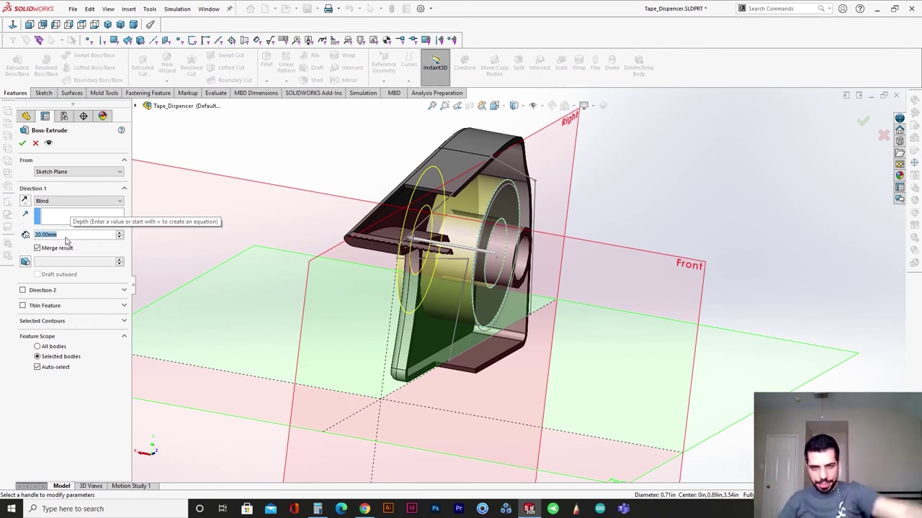
left_click(317, 510)
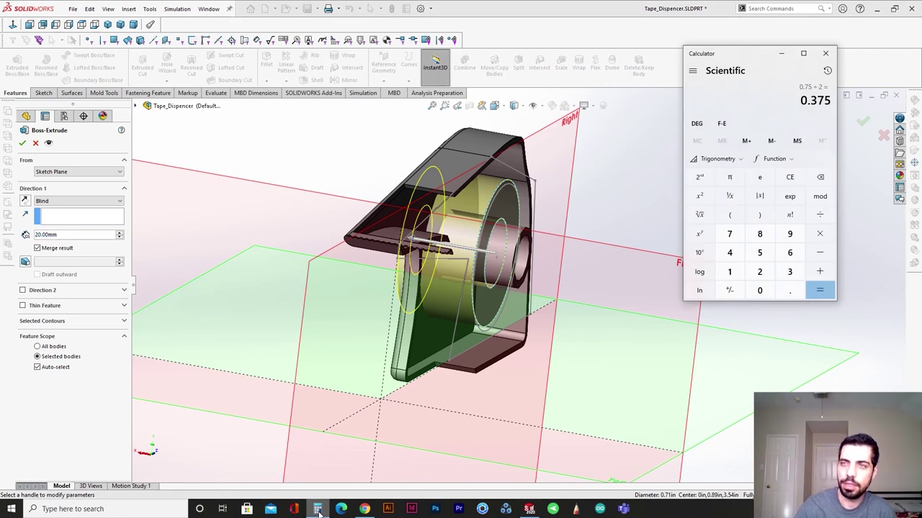
left_click(780, 56)
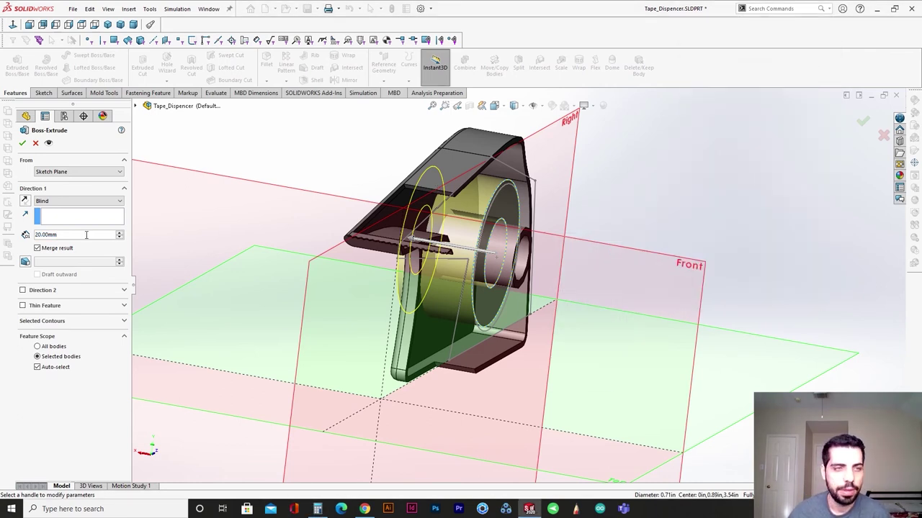
type(".375")
key("Return")
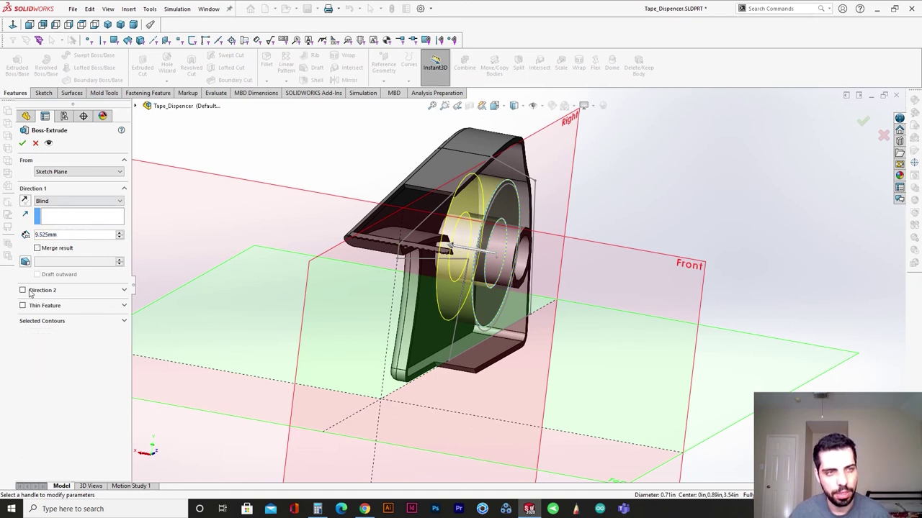
Add a second direction of 0.375 in to the ring's extrusion and create the body.
left_click(23, 290)
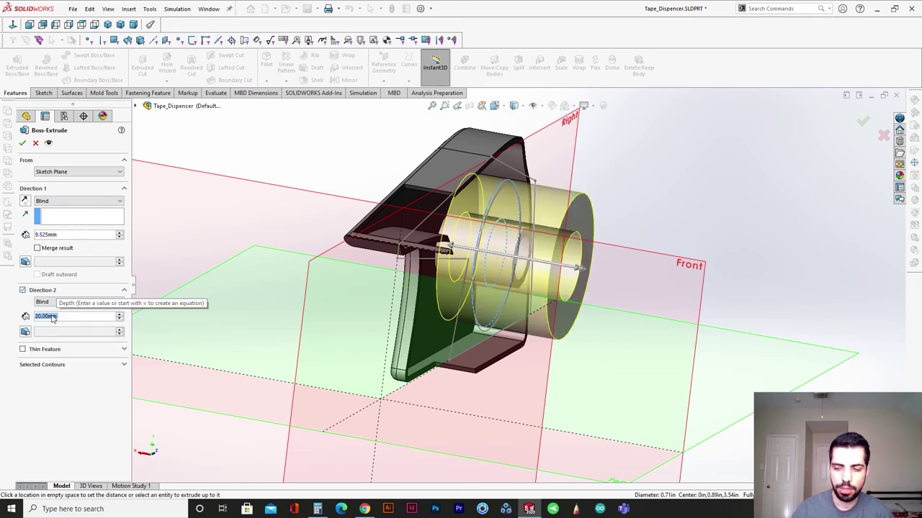
type(".375")
key("Return")
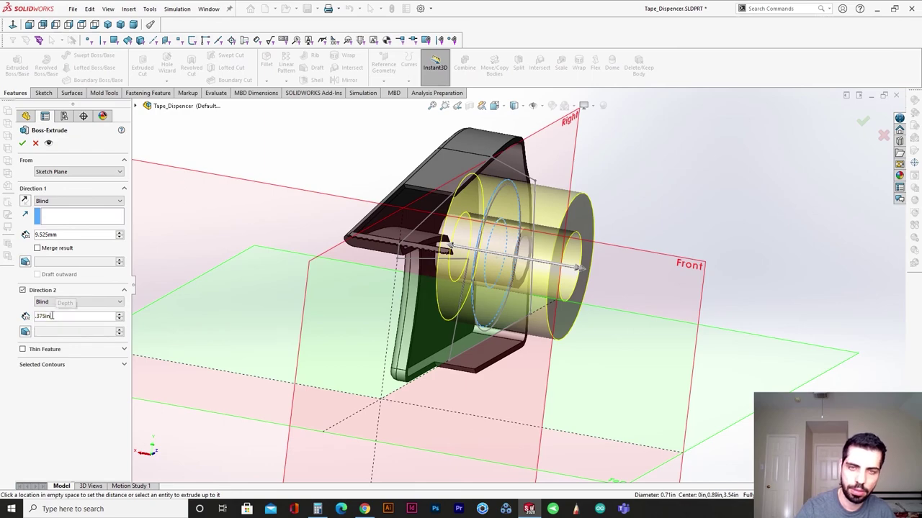
left_click(22, 145)
scroll(417, 298, "up", 2)
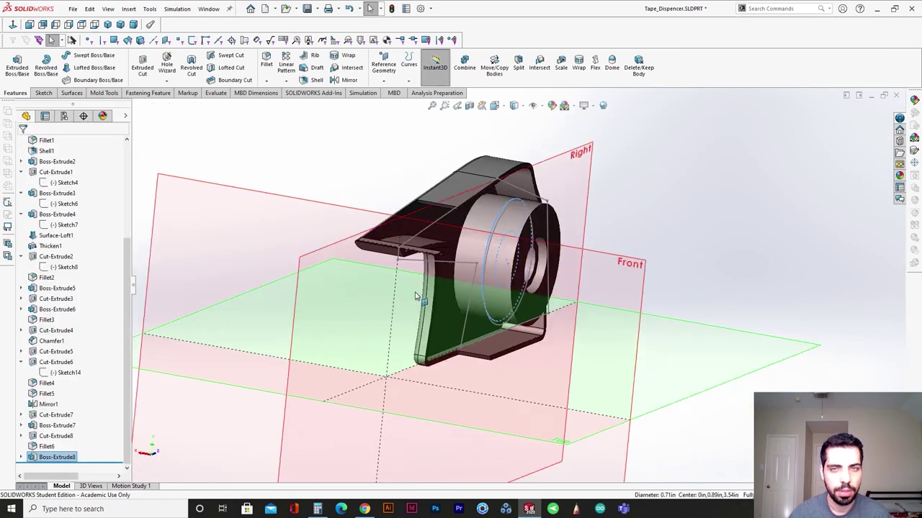
Move the ring body by about -0.85 mm in Y with Move/Copy Bodies so it hangs on the hub.
middle_click_drag(418, 298, 388, 327)
middle_click_drag(539, 273, 508, 222)
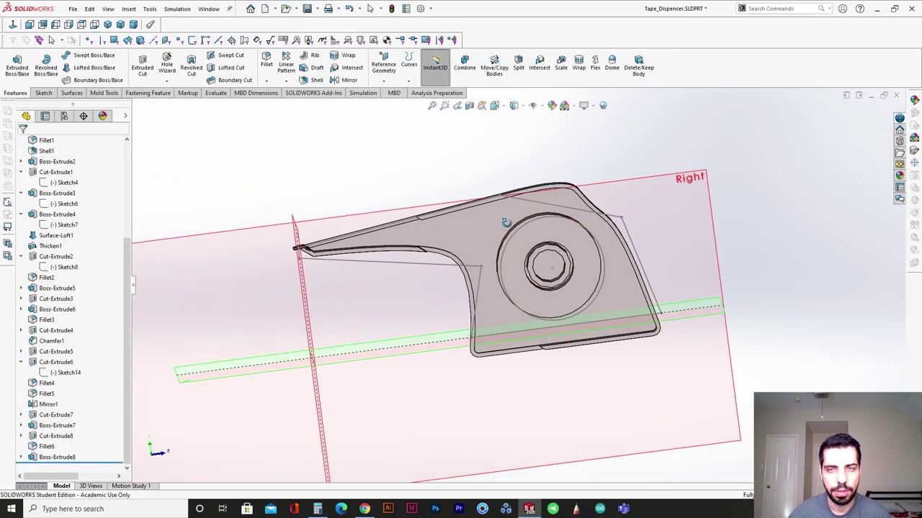
scroll(610, 260, "down", 2)
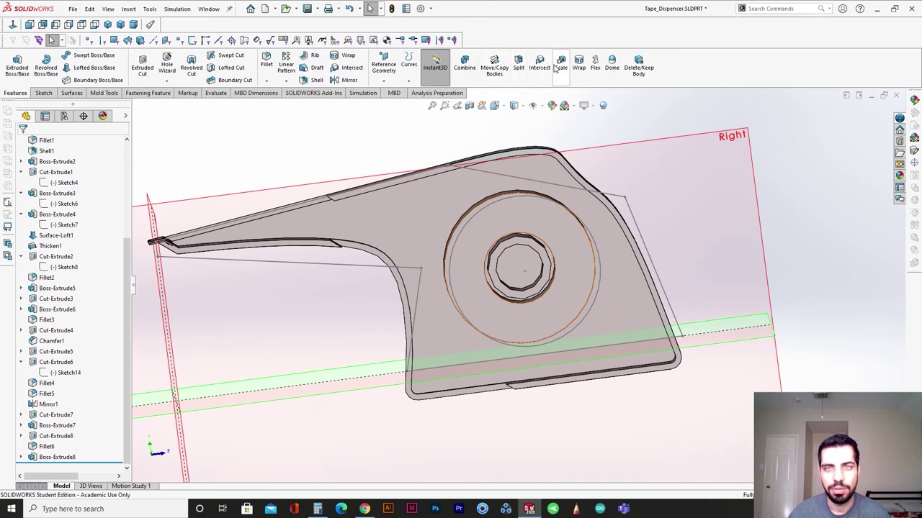
left_click(496, 68)
middle_click_drag(565, 317, 576, 344)
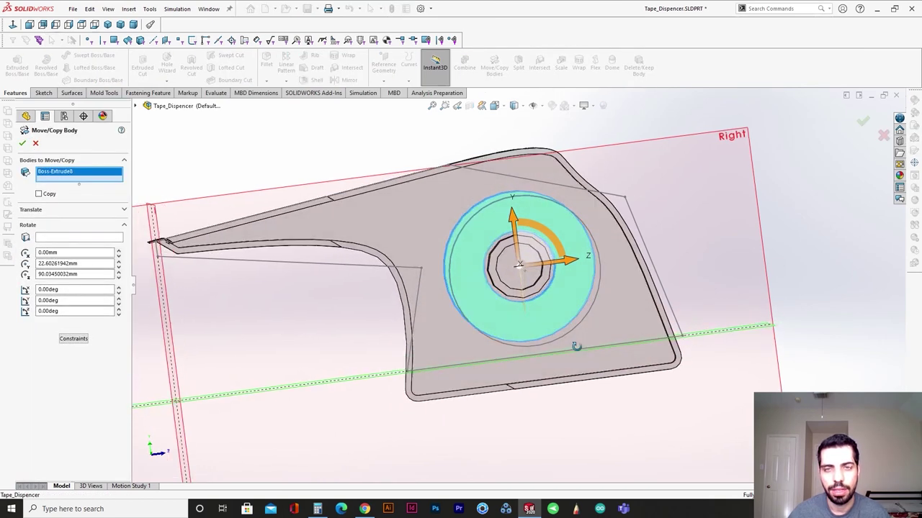
left_click_drag(513, 219, 515, 224)
scroll(538, 241, "down", 8)
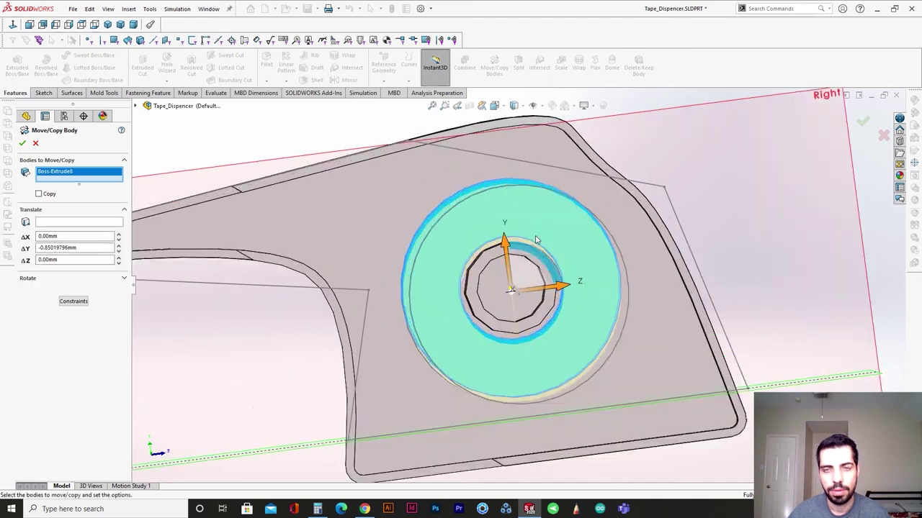
middle_click_drag(504, 264, 503, 260)
scroll(503, 260, "up", 5)
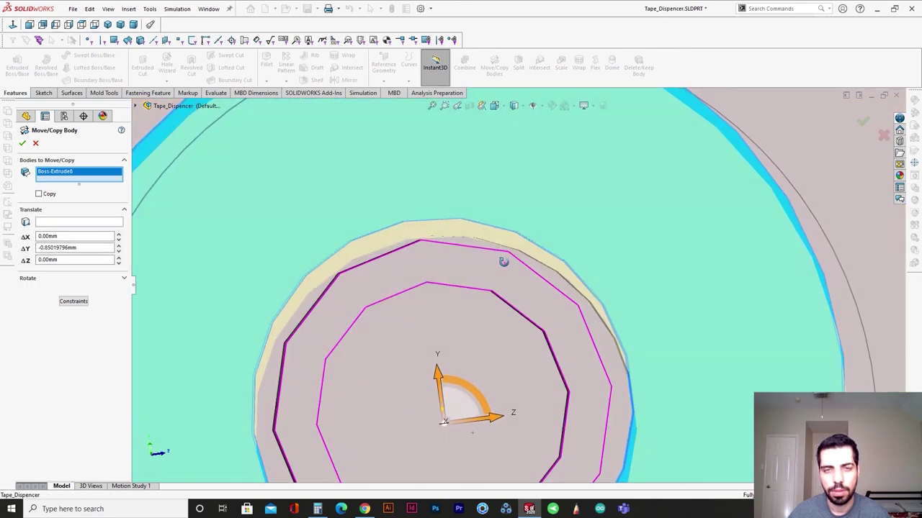
left_click_drag(520, 349, 532, 349)
left_click(862, 121)
key("ctrl+7")
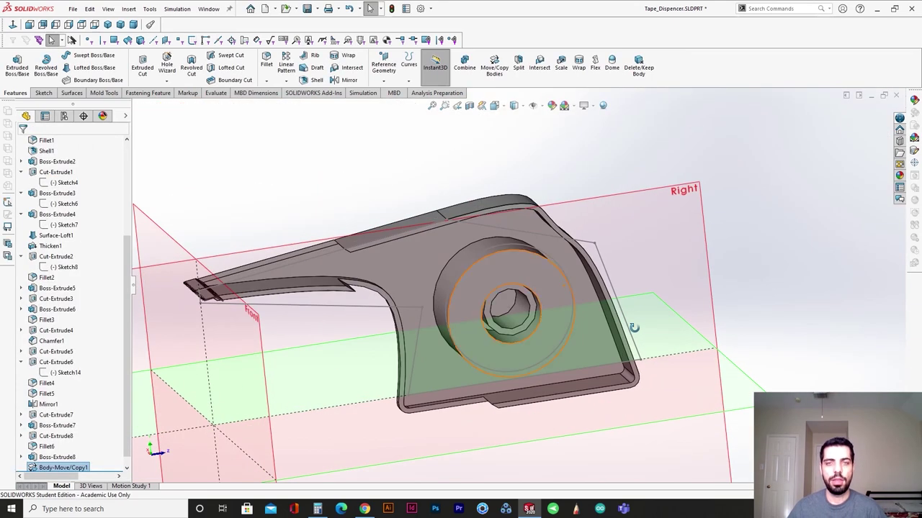
Show the mirrored half's body over the ring and hide it again, leaving any sketch opened on its face.
scroll(108, 438, "up", 10)
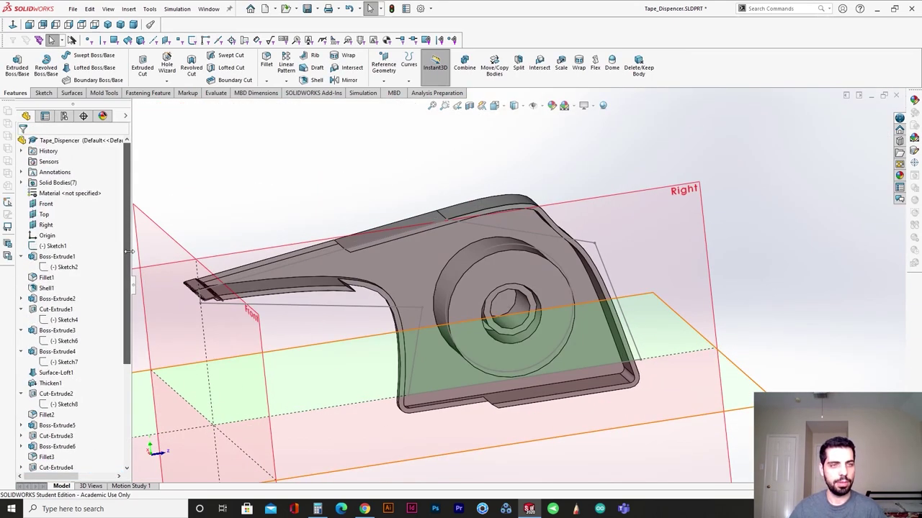
left_click(59, 246)
left_click(59, 235)
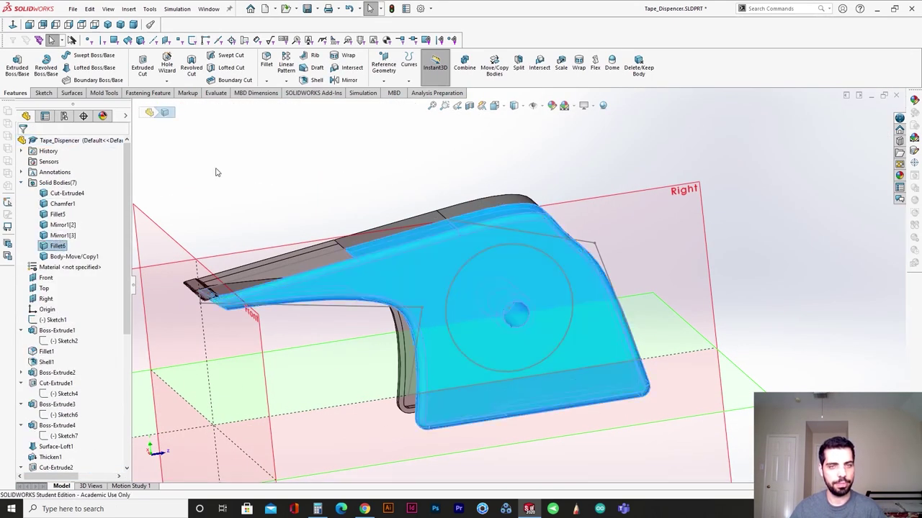
left_click(216, 171)
middle_click_drag(436, 282, 457, 259)
left_click(502, 257)
left_click(504, 243)
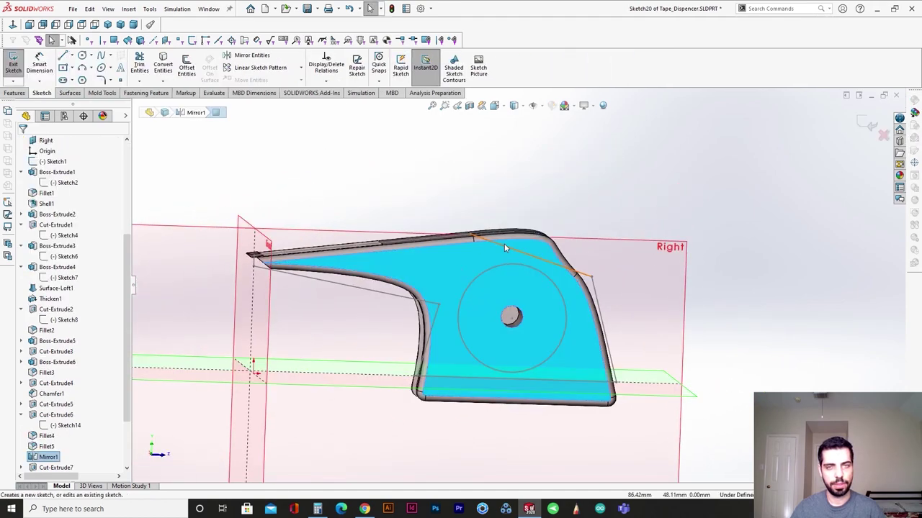
left_click(866, 126)
left_click(548, 272)
middle_click_drag(543, 272, 511, 286)
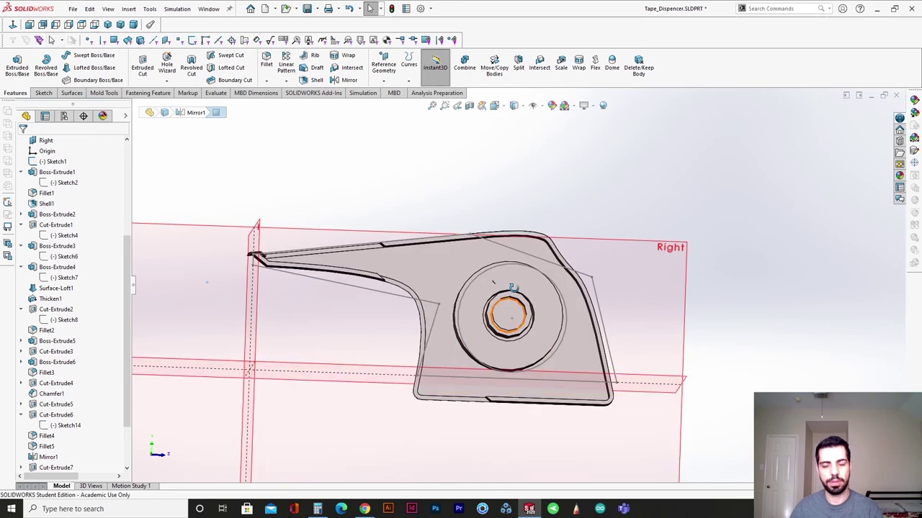
key("space")
left_click(396, 349)
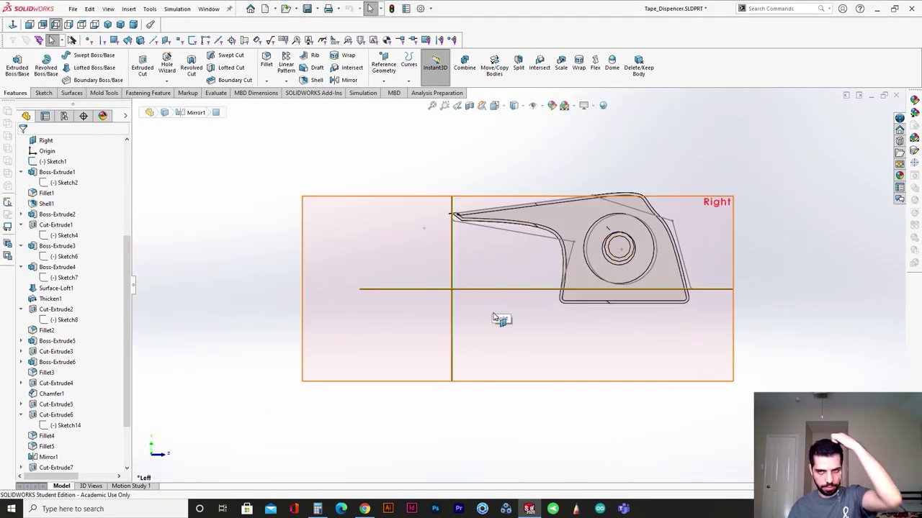
scroll(641, 198, "down", 4)
left_click(646, 221)
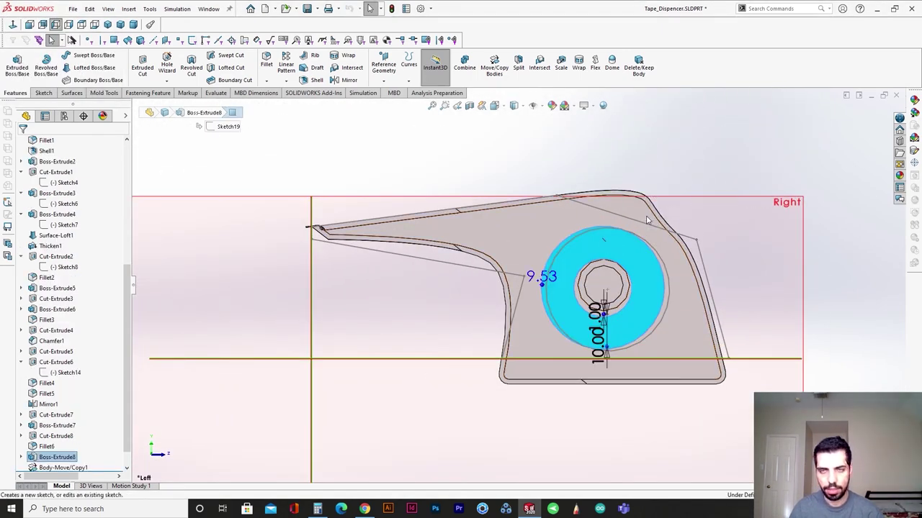
left_click(605, 150)
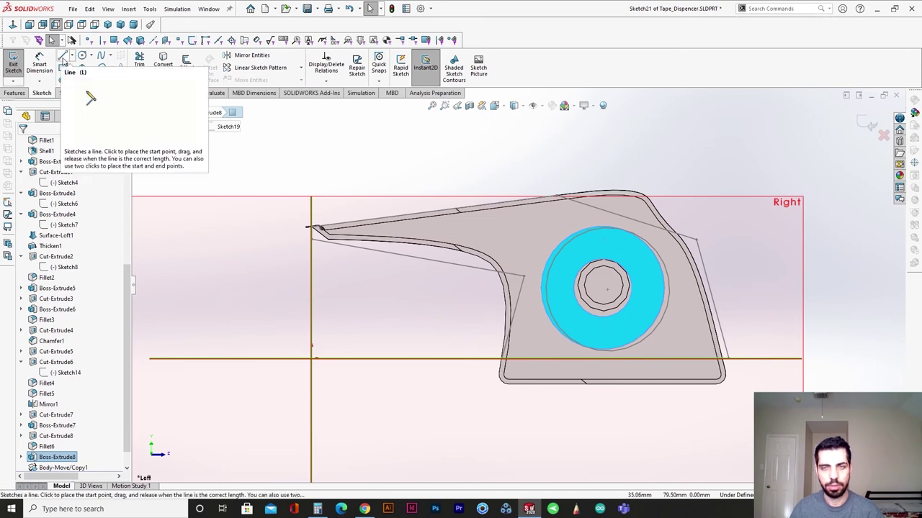
key("ctrl+7")
left_click(864, 124)
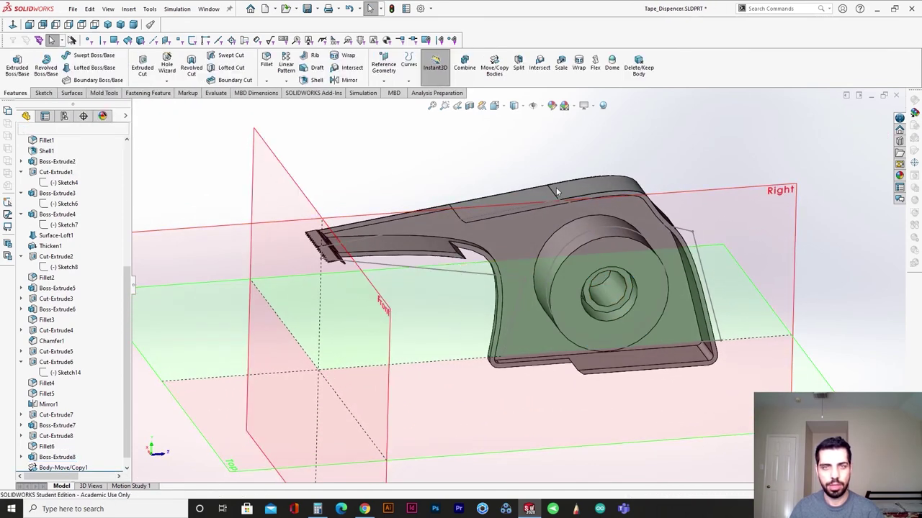
Start a 3D sketch and draw a spline from beside the ring to the serrated blade and out past its teeth.
left_click(41, 94)
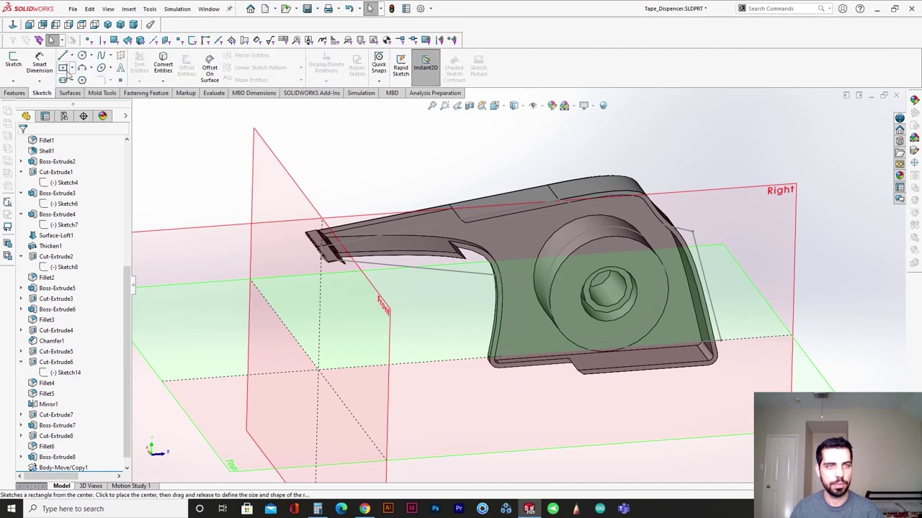
left_click(18, 83)
left_click(31, 106)
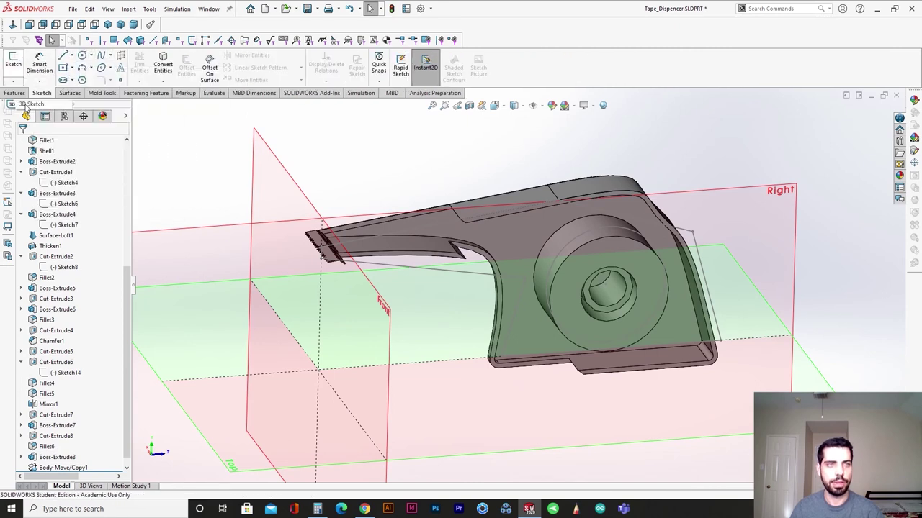
left_click(103, 56)
left_click(568, 227)
scroll(391, 237, "down", 8)
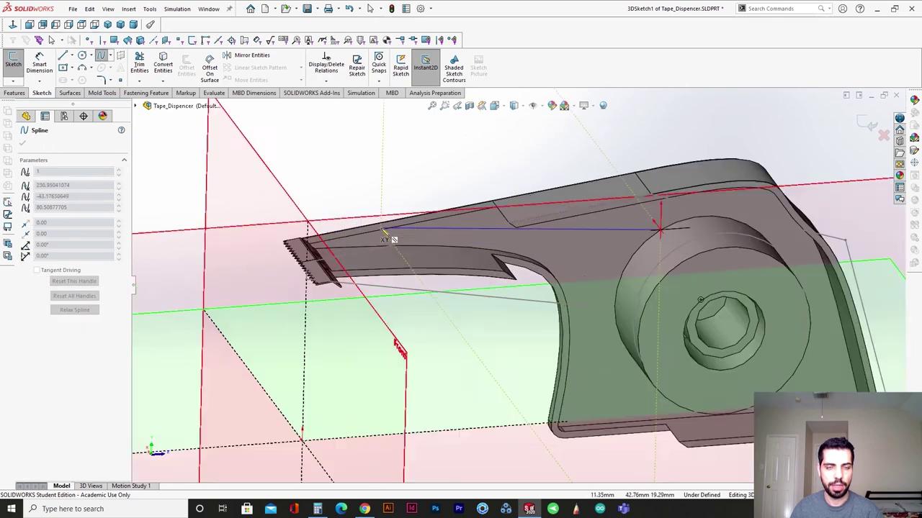
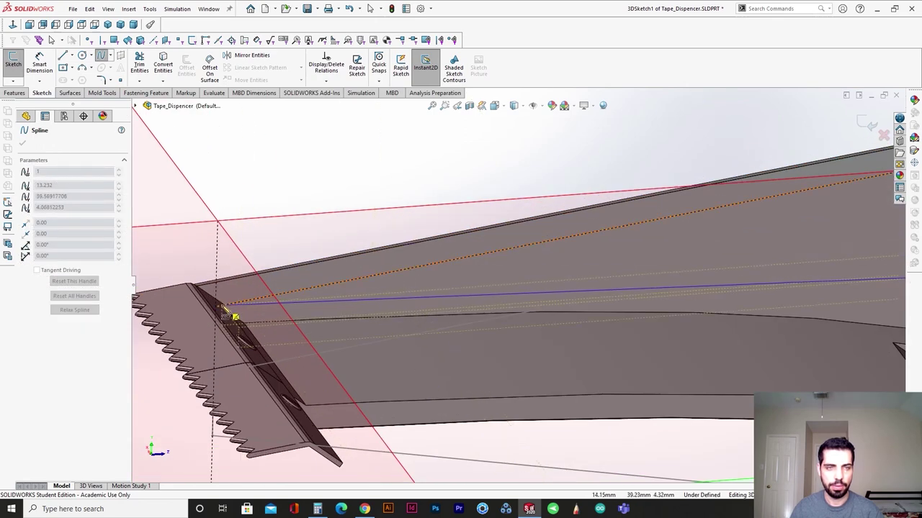
scroll(189, 283, "down", 3)
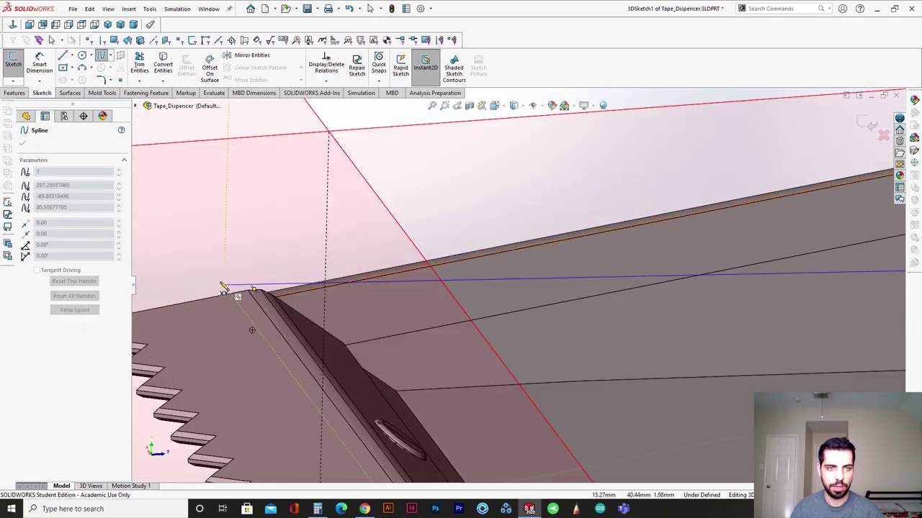
left_click(270, 293)
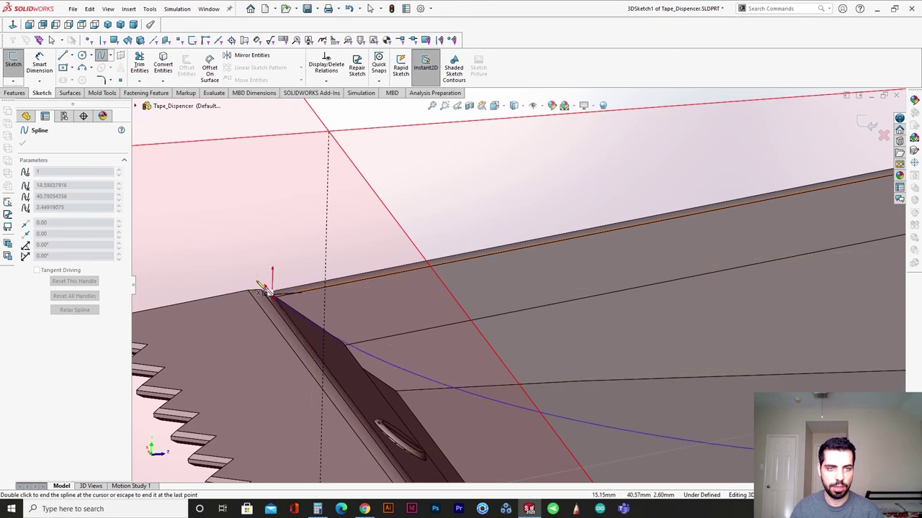
left_click(212, 271)
scroll(214, 278, "up", 4)
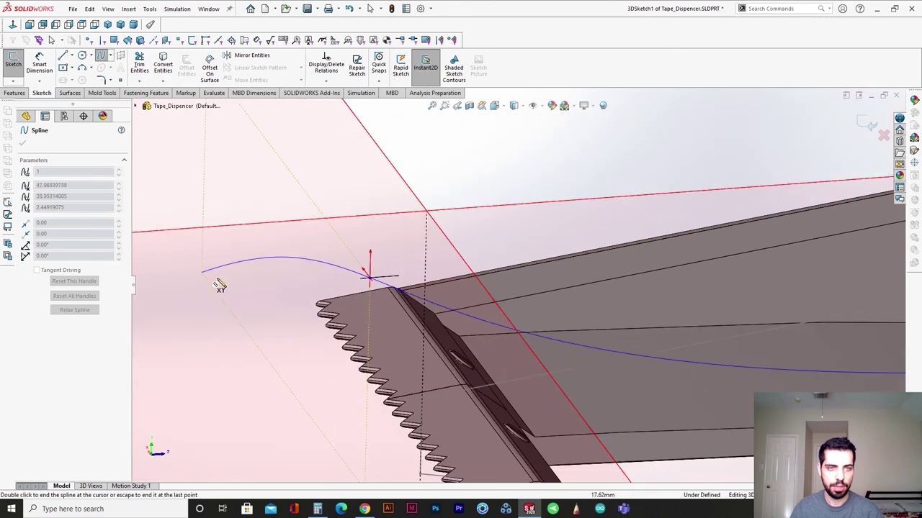
double_click(281, 292)
key("Escape")
Add an Along Z relation to the tangency handle at the spline's starting point near the ring.
scroll(599, 330, "up", 5)
middle_click_drag(598, 333, 598, 439)
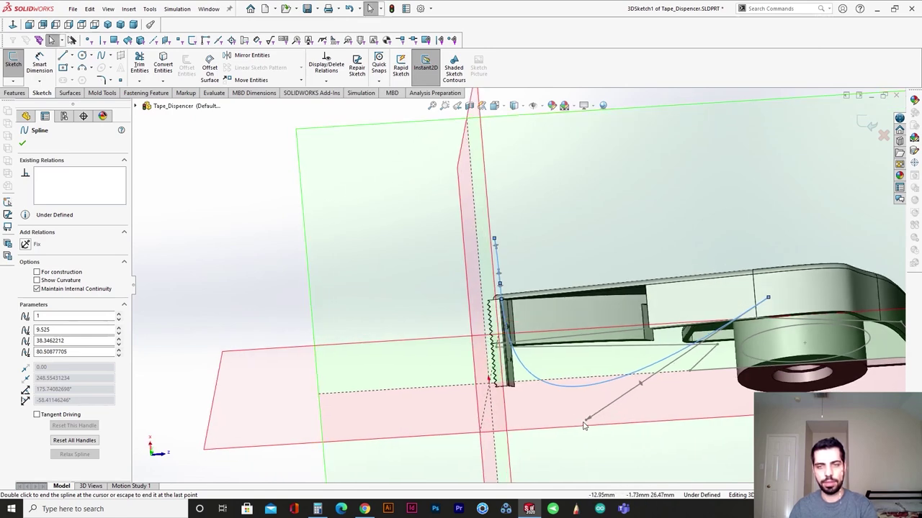
left_click(586, 424)
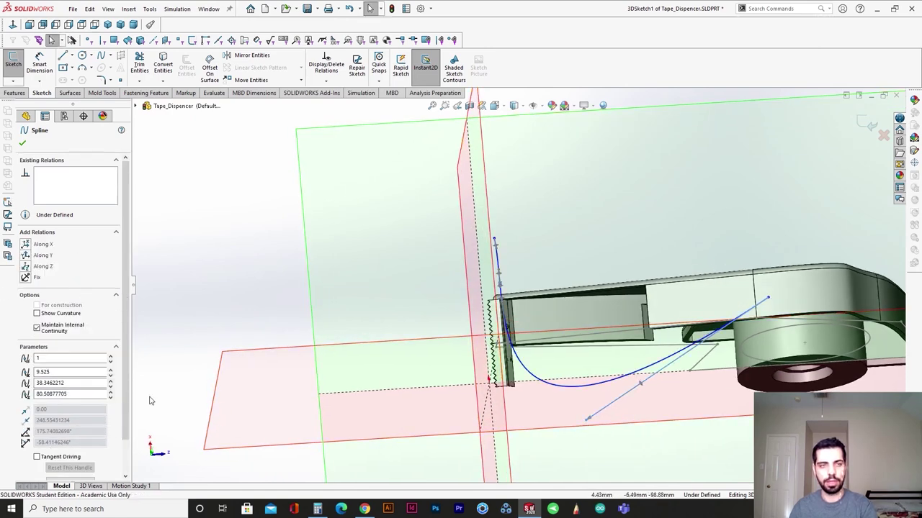
left_click(27, 267)
scroll(580, 321, "down", 4)
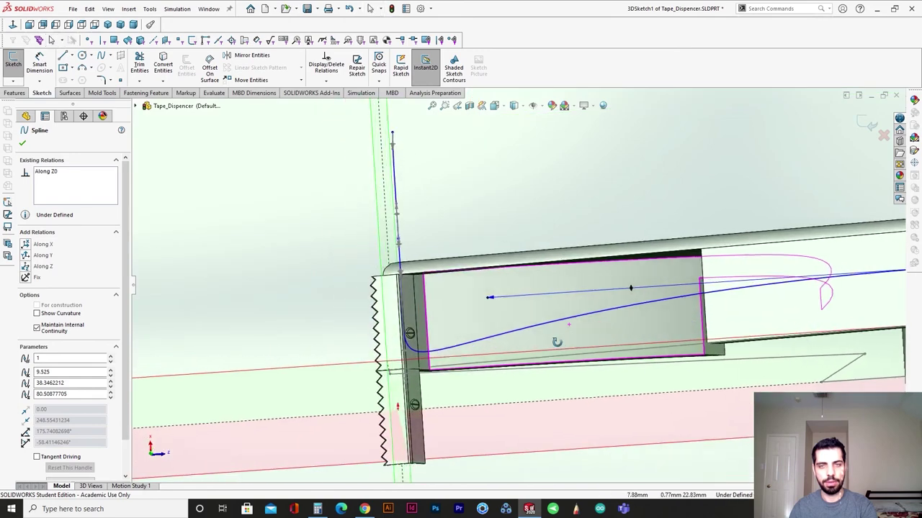
Pull the spline's end point out beyond the blade and constrain its last two points to the Right plane.
left_click_drag(394, 129, 269, 219)
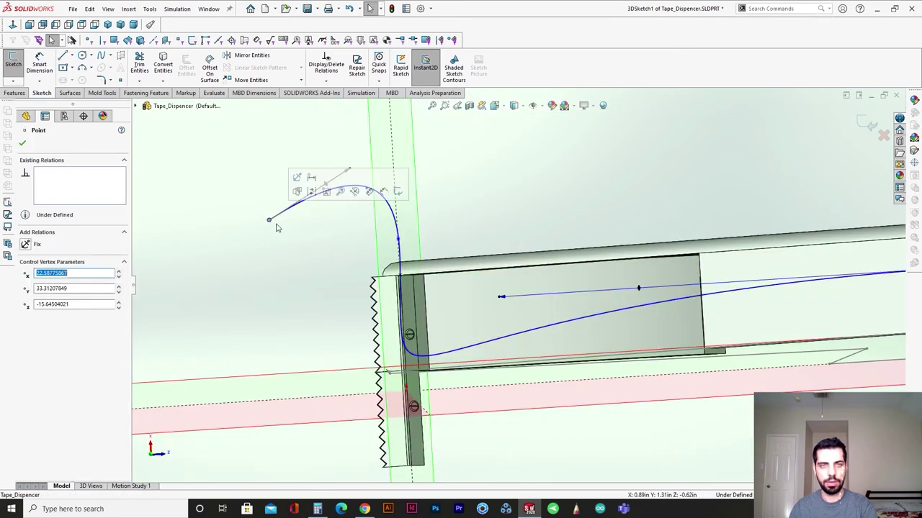
key("f")
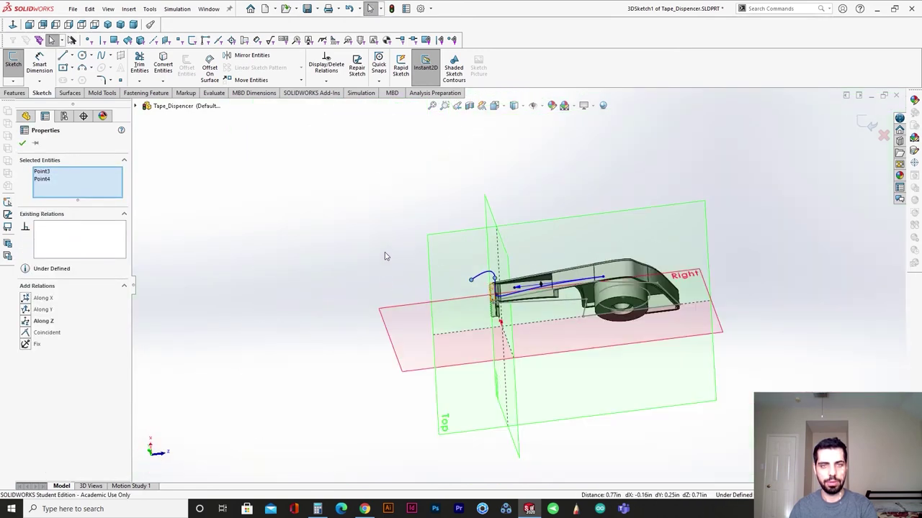
left_click(416, 338, "ctrl")
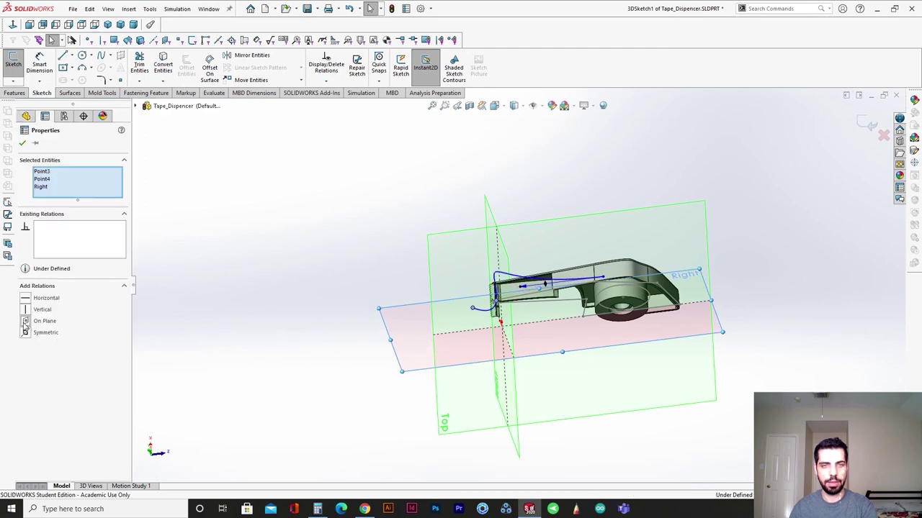
left_click(26, 322)
scroll(438, 367, "down", 5)
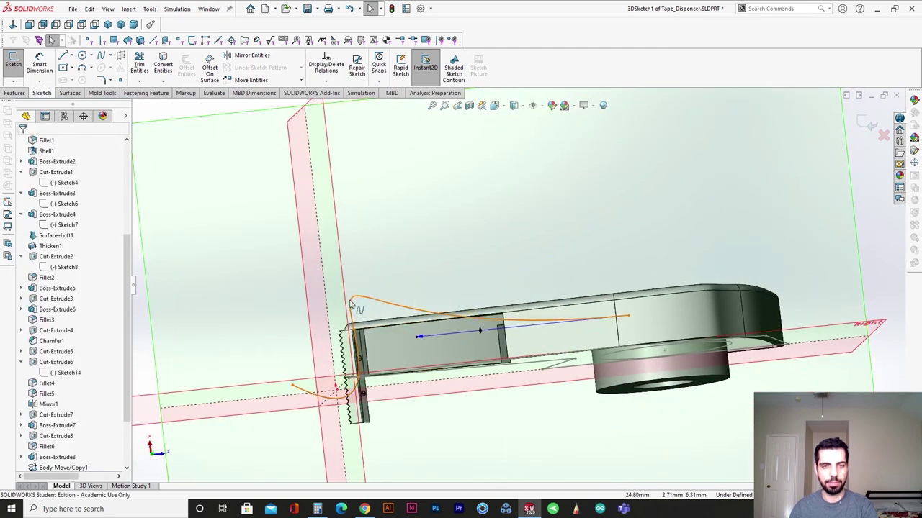
Remove the On Plane relation from the spline's middle point at the serrated blade.
left_click(359, 380)
scroll(360, 380, "down", 5)
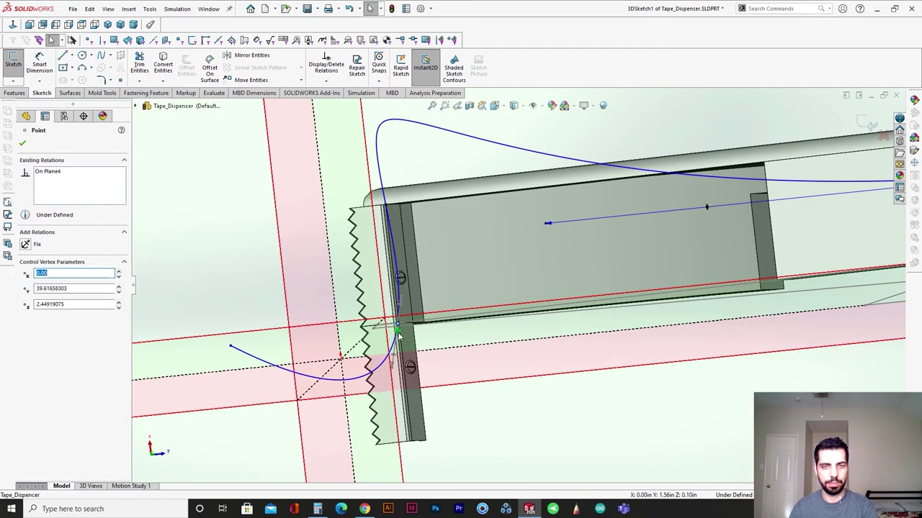
left_click_drag(397, 333, 398, 334)
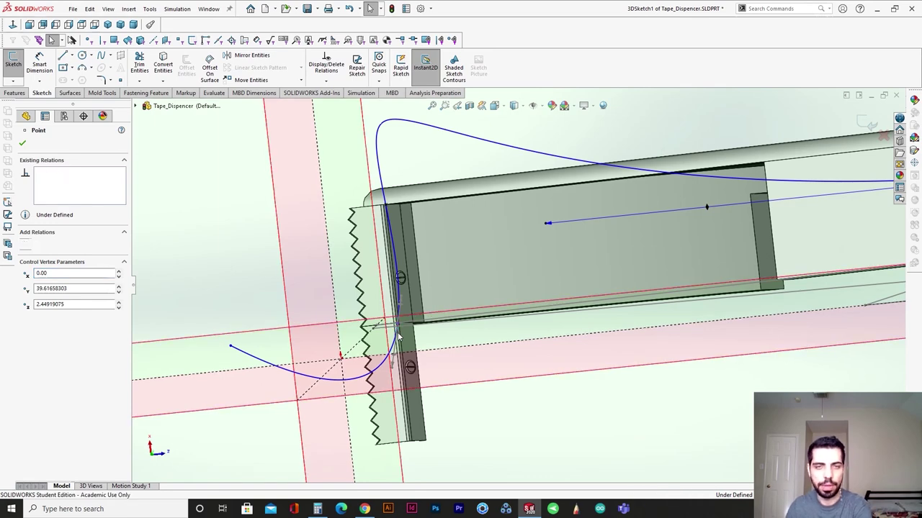
scroll(392, 218, "down", 3)
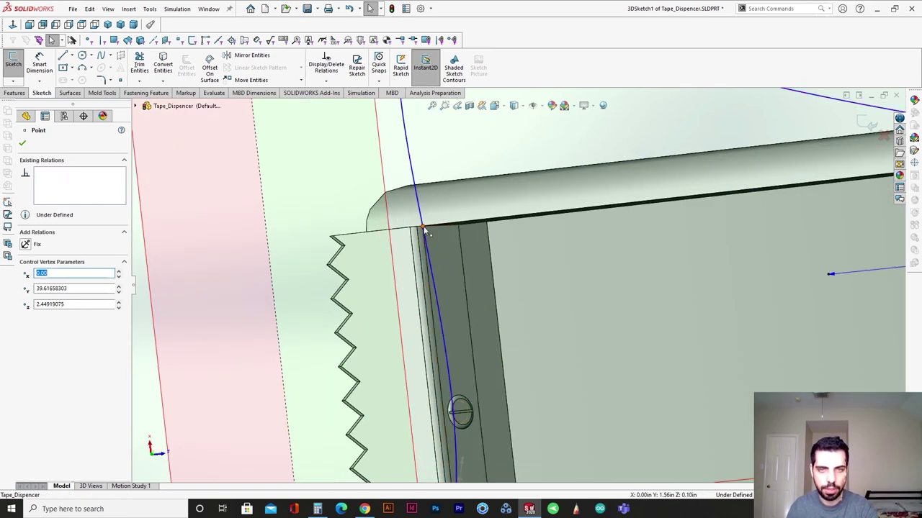
scroll(425, 229, "up", 5)
key("Escape")
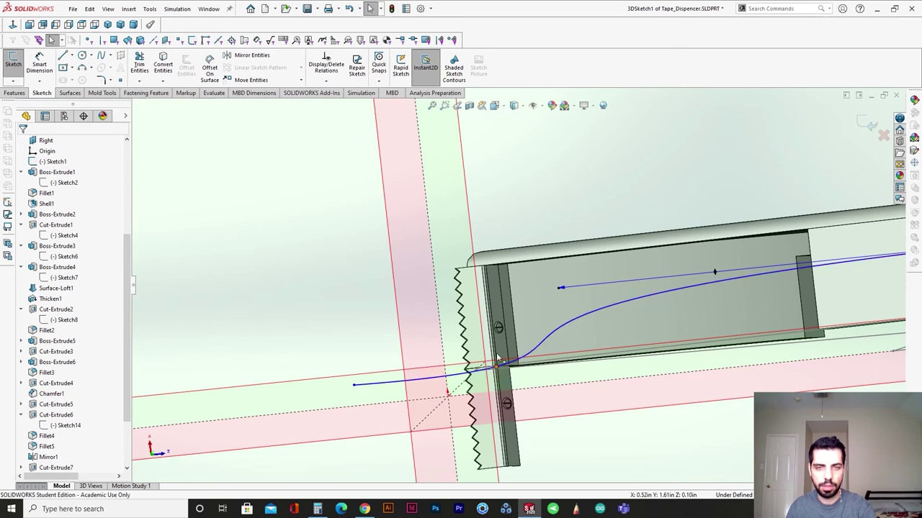
Move the spline's middle point to the blade's corner beside the dispenser wall and make it coincident with the corner vertex.
left_click_drag(497, 363, 488, 259)
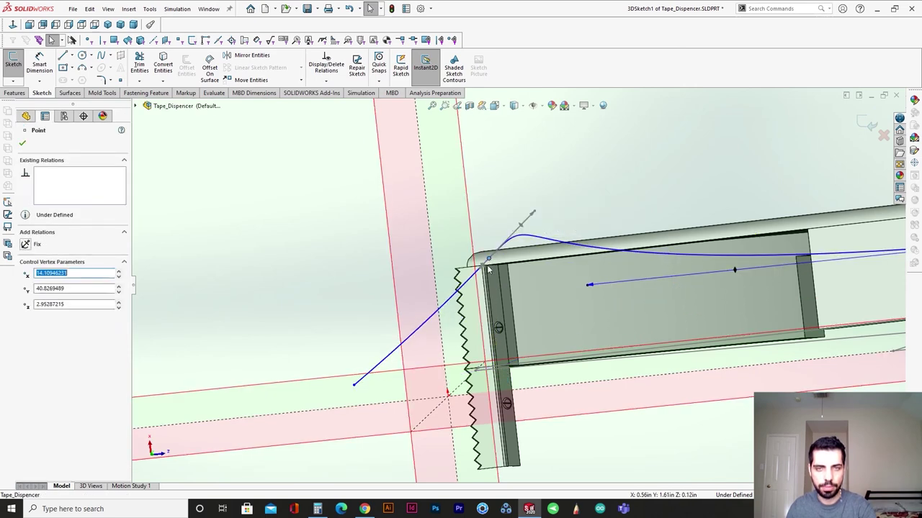
scroll(488, 267, "down", 3)
left_click(440, 278, "ctrl")
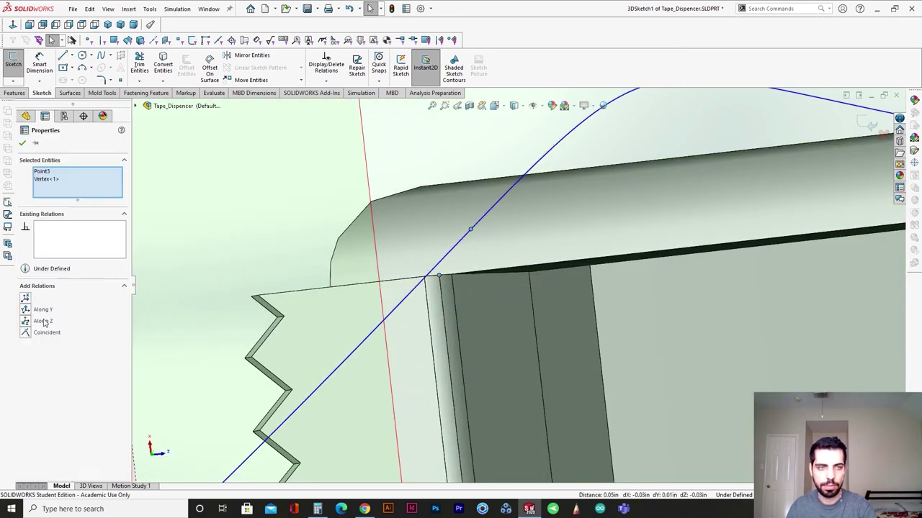
left_click(28, 333)
scroll(432, 364, "up", 5)
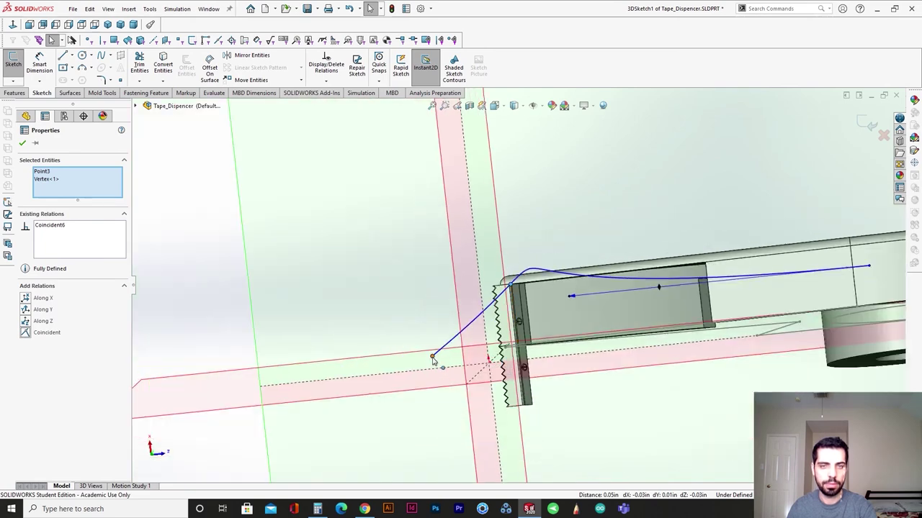
Remove the plane relation from the spline's end point and move it outward, roughly level with the blade corner.
left_click(433, 362)
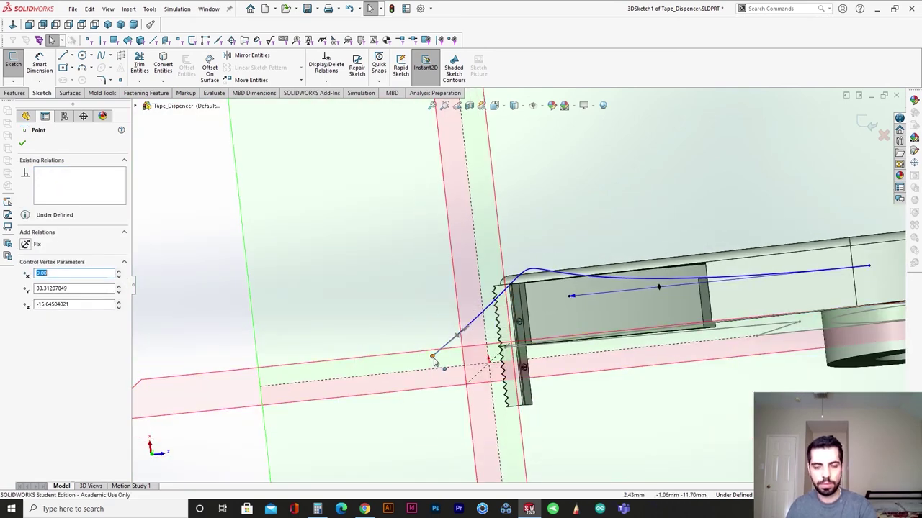
left_click_drag(432, 357, 424, 297)
left_click(457, 293)
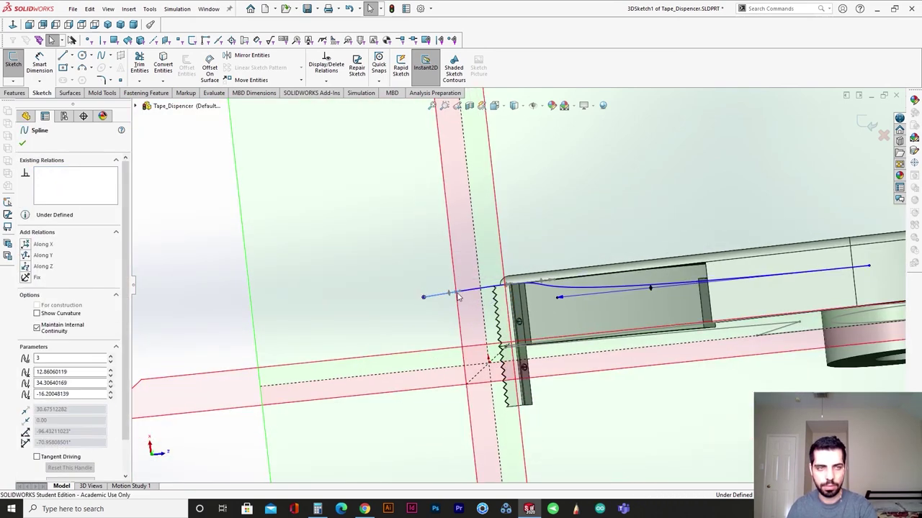
Adjust the spline's tangency handles at the blade corner and at its starting point near the ring.
scroll(459, 296, "up", 7)
middle_click_drag(613, 380, 529, 228)
scroll(545, 314, "down", 5)
left_click_drag(499, 237, 499, 242)
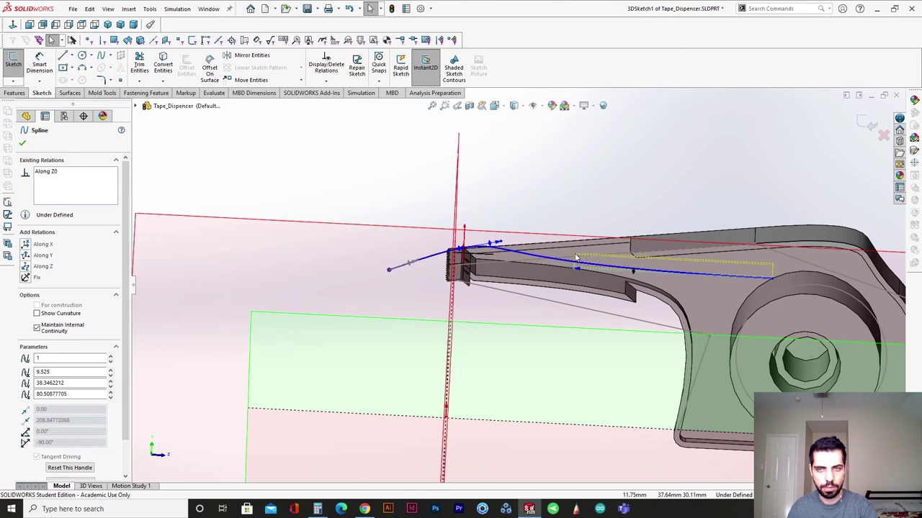
scroll(576, 258, "up", 3)
left_click(557, 276)
Reposition the spline's end point beyond the blade and adjust the tangency handle at that end.
mouse_move(558, 278)
middle_mouse_down()
mouse_move(590, 339)
mouse_move(599, 417)
mouse_move(566, 281)
middle_mouse_up()
scroll(562, 262, "down", 5)
left_click_drag(266, 283, 256, 275)
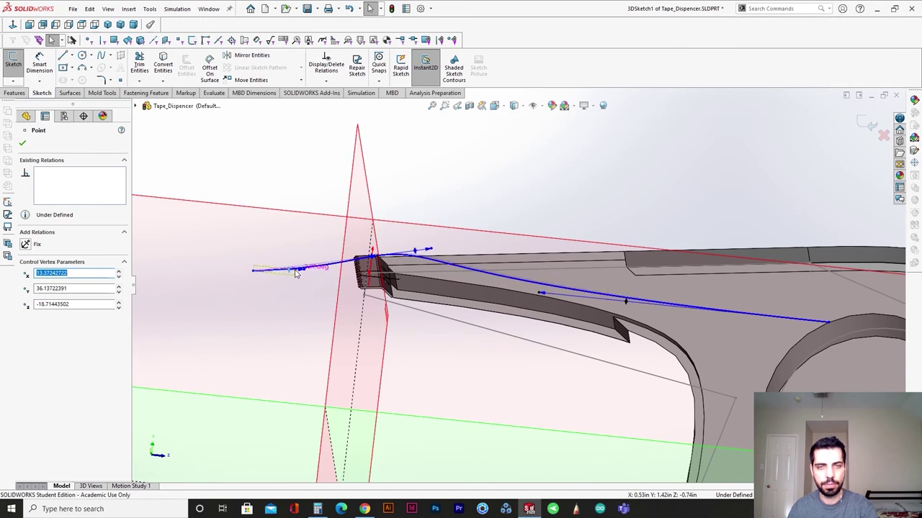
left_click(295, 272)
Reshape the spline's bend over the blade with its middle tangency handle from the side view, and exit the 3D sketch.
left_click_drag(430, 249, 445, 237)
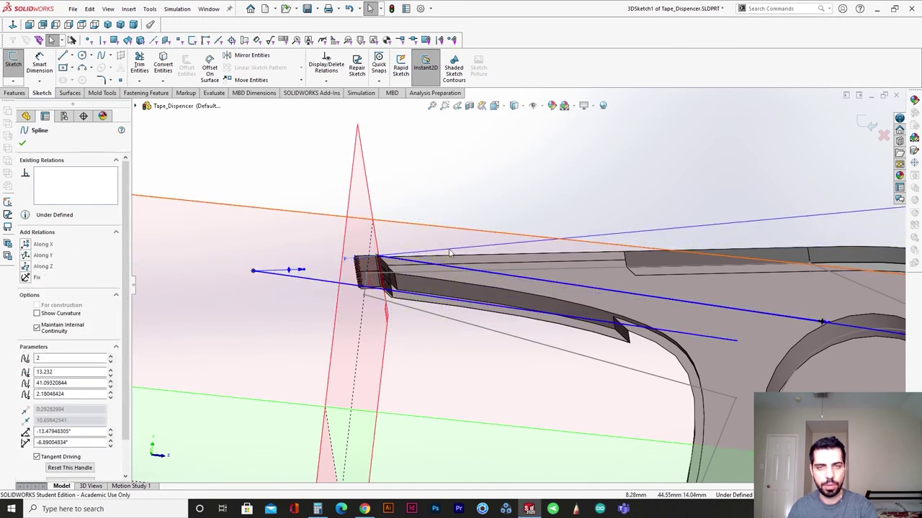
key("ctrl+z")
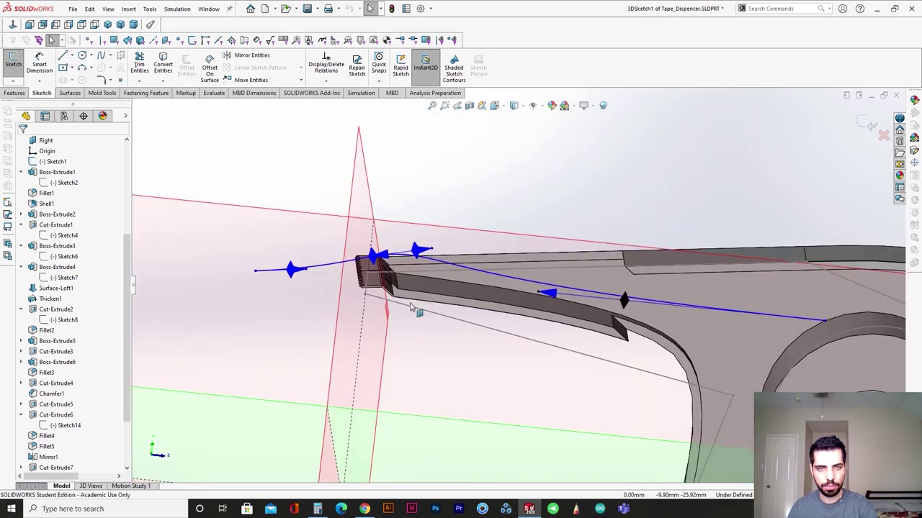
key("ctrl+3")
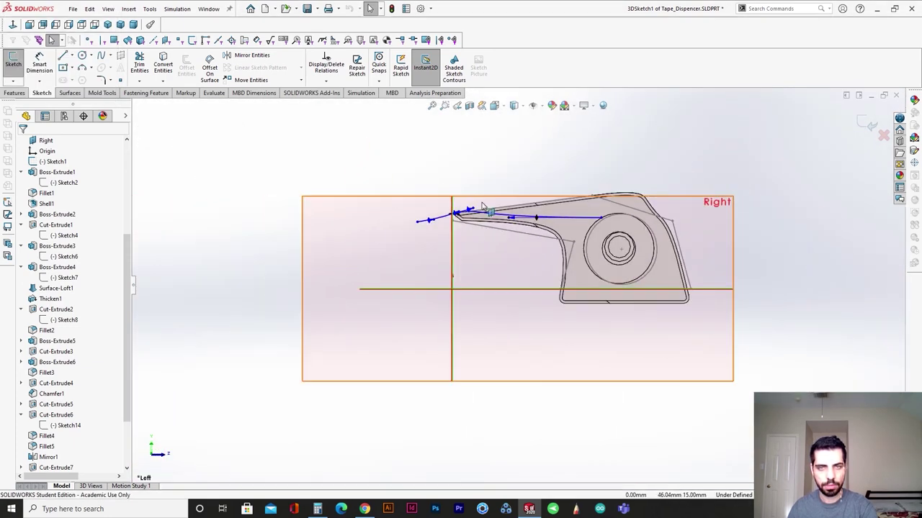
scroll(467, 229, "down", 3)
left_click_drag(494, 247, 513, 241)
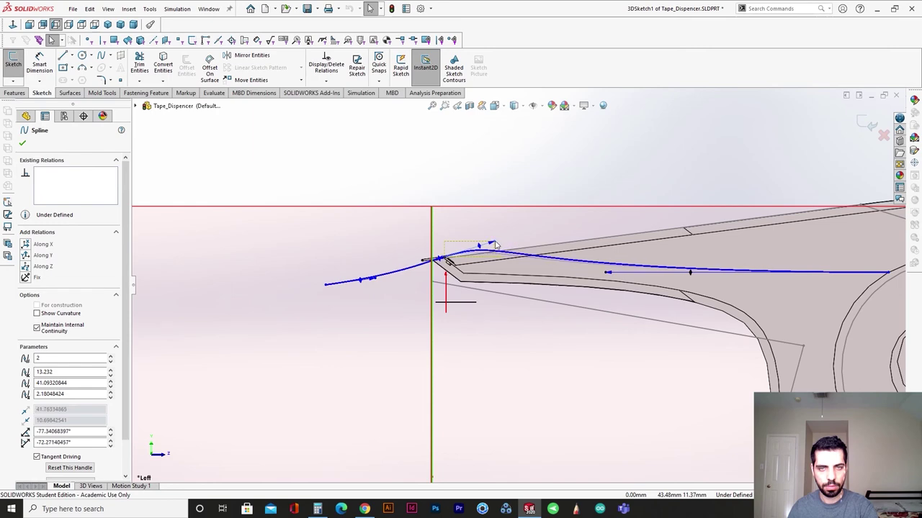
key("ctrl+7")
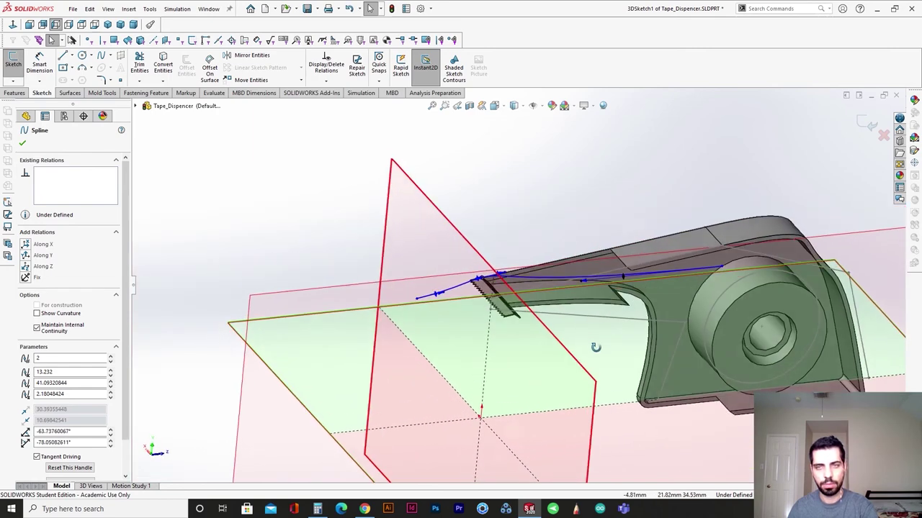
scroll(568, 348, "down", 3)
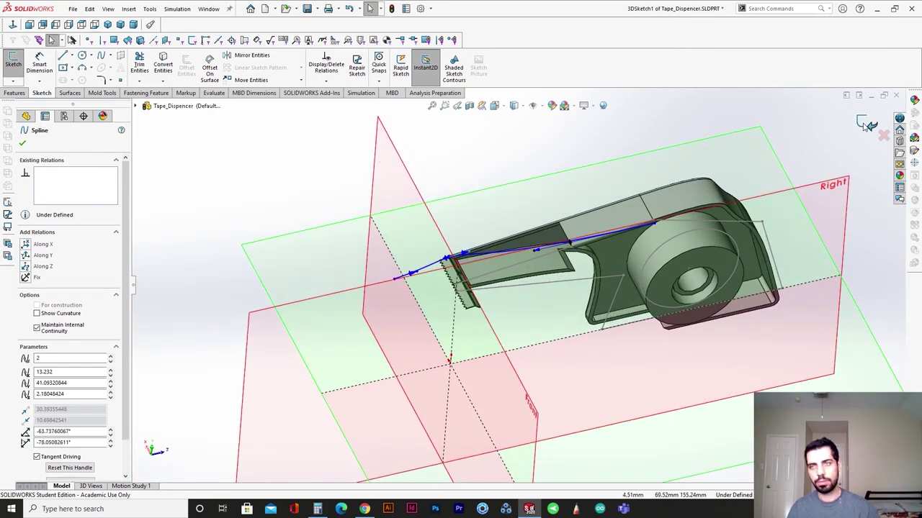
left_click(865, 122)
middle_click_drag(561, 289, 547, 268)
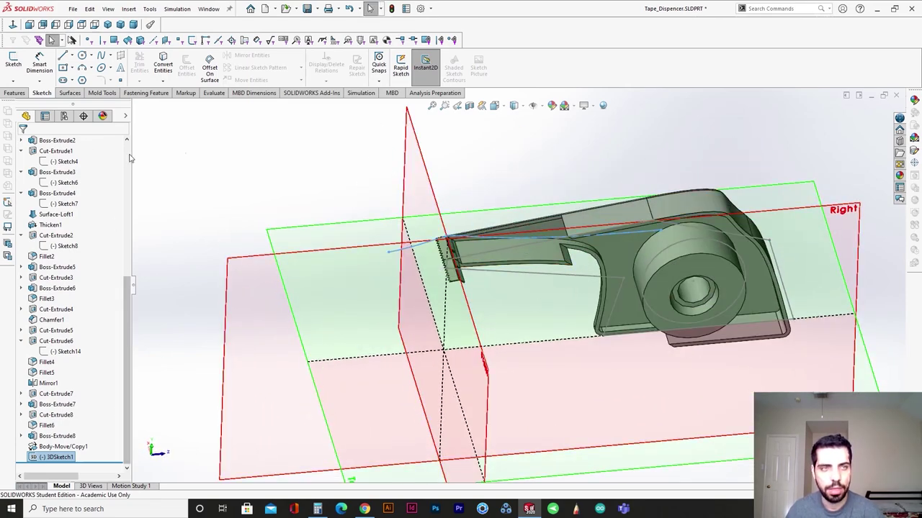
left_click(14, 93)
left_click(42, 93)
left_click(12, 81)
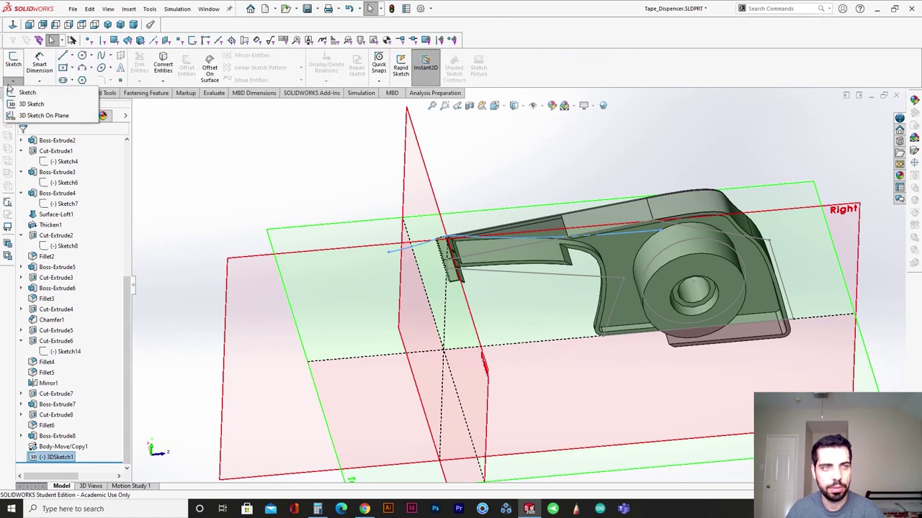
left_click(31, 105)
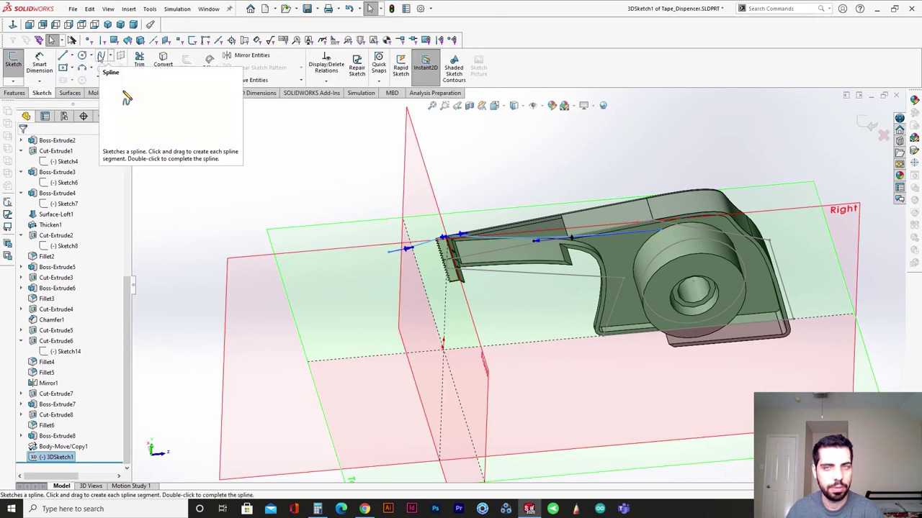
left_click(869, 125)
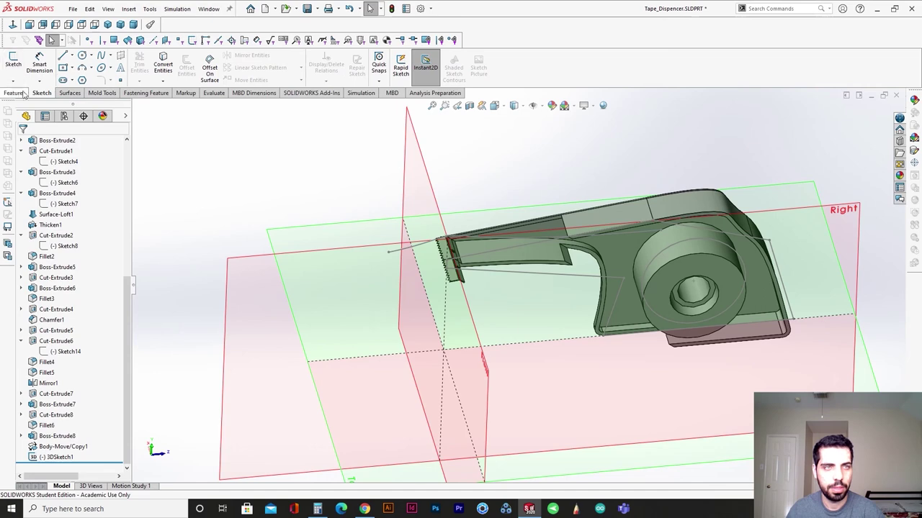
Start a new 3D sketch and begin a spline on the outer edge of the ring's open face.
left_click(23, 108)
left_click(101, 55)
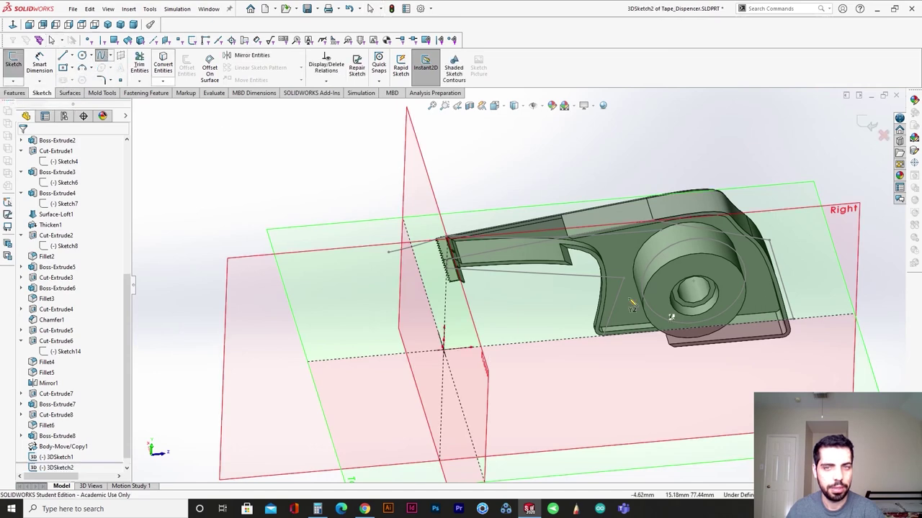
scroll(700, 288, "down", 2)
mouse_move(700, 284)
middle_mouse_down()
mouse_move(687, 253)
mouse_move(664, 244)
middle_mouse_up()
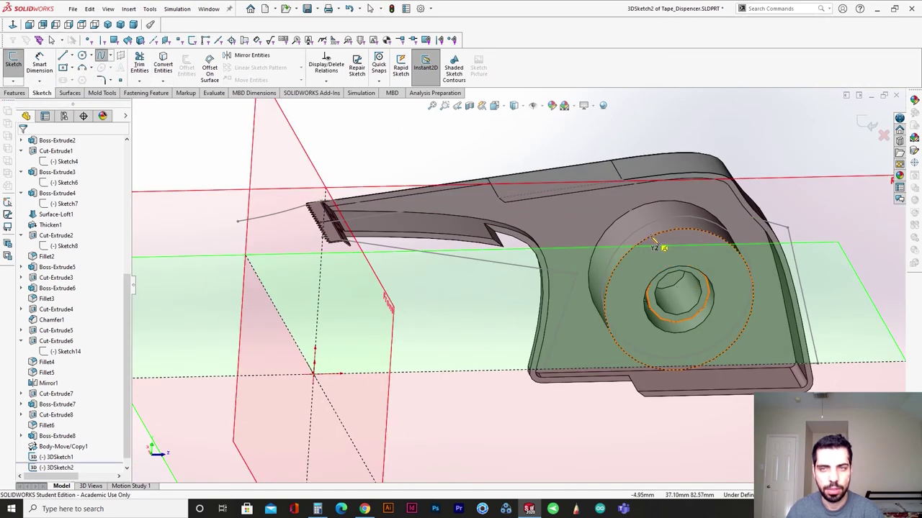
left_click(654, 241)
Continue the spline through the blade's free corner, opposite the wall, and end it out past the teeth.
scroll(442, 263, "down", 10)
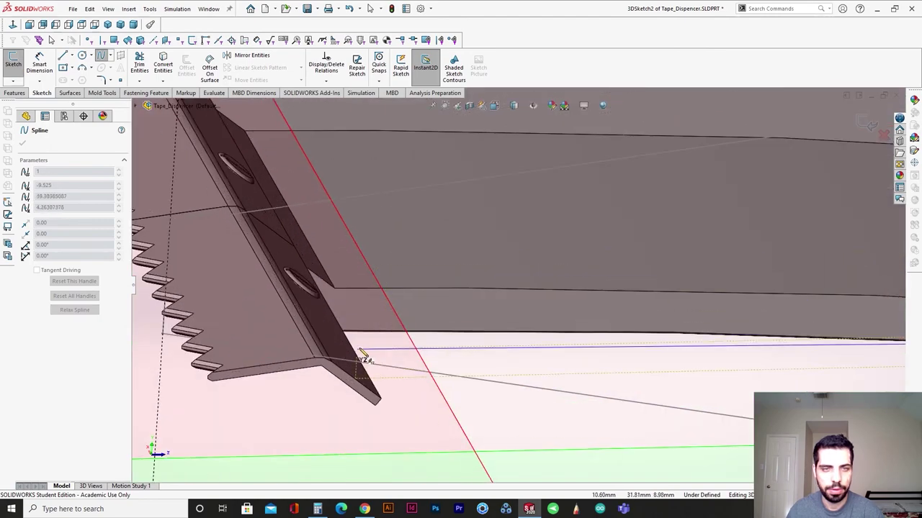
scroll(289, 241, "up", 5)
scroll(432, 230, "down", 9)
scroll(461, 266, "up", 6)
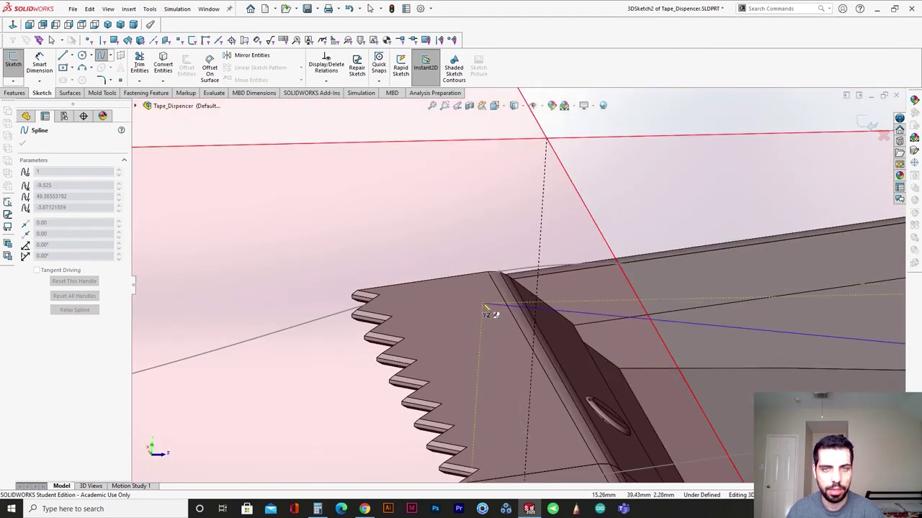
mouse_move(486, 308)
middle_mouse_down()
mouse_move(591, 395)
mouse_move(573, 432)
middle_mouse_up()
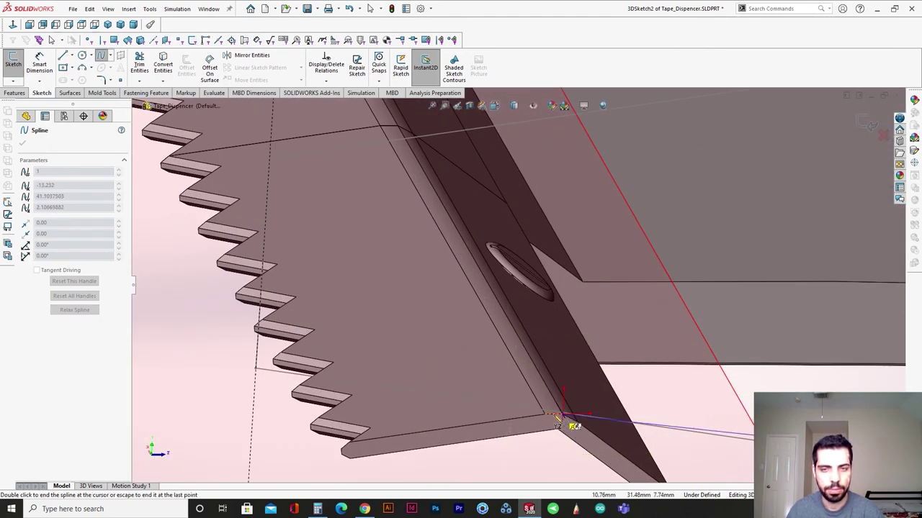
scroll(554, 414, "up", 9)
left_click(368, 335)
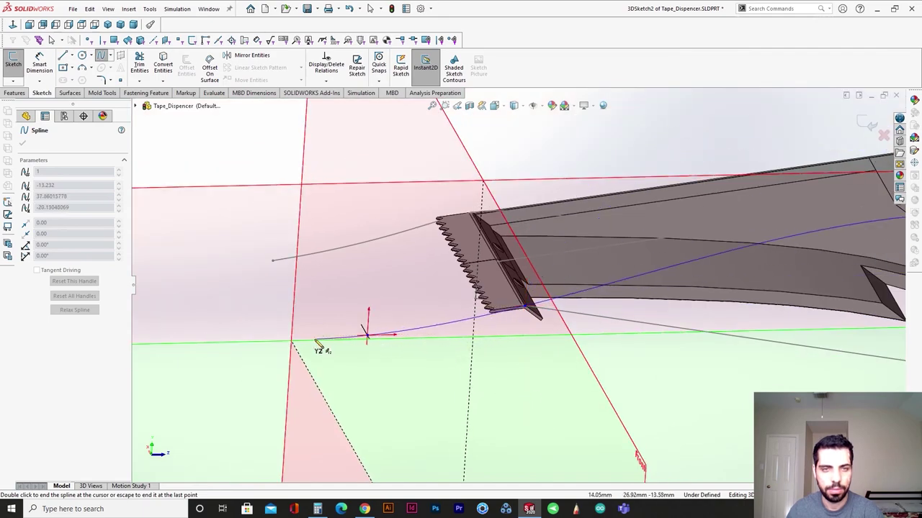
left_click(302, 340)
key("Escape")
scroll(528, 341, "up", 7)
mouse_move(528, 341)
middle_mouse_down()
mouse_move(512, 411)
mouse_move(520, 424)
mouse_move(529, 332)
mouse_move(514, 340)
middle_mouse_up()
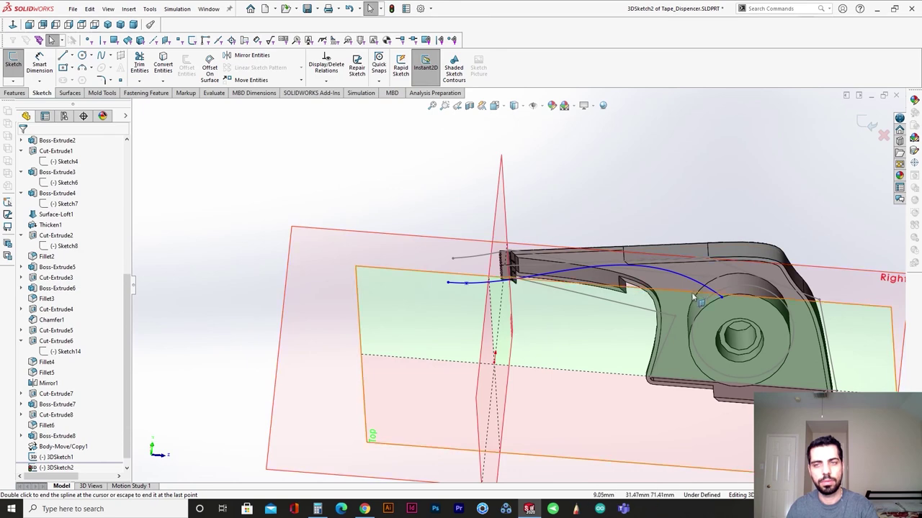
Make the second spline tangent to the ring's outer circular edge.
left_click(718, 294)
scroll(696, 286, "down", 5)
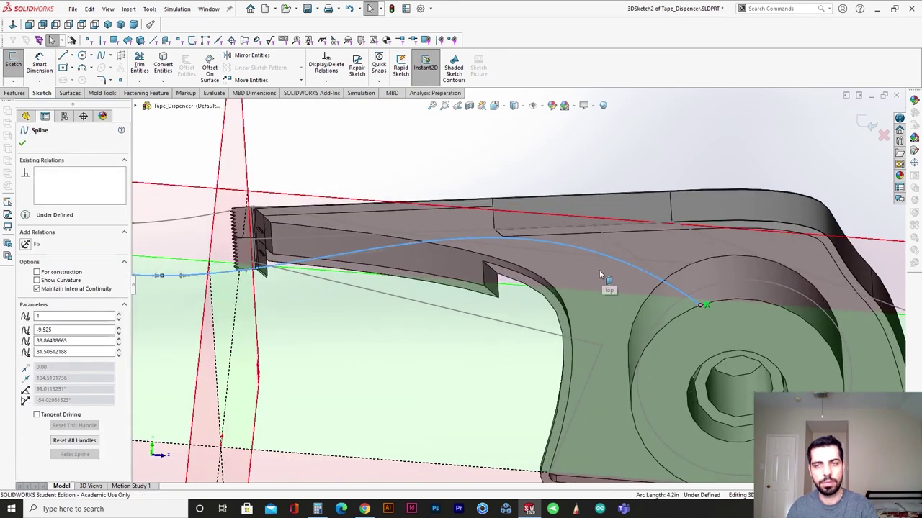
left_click(730, 298, "ctrl")
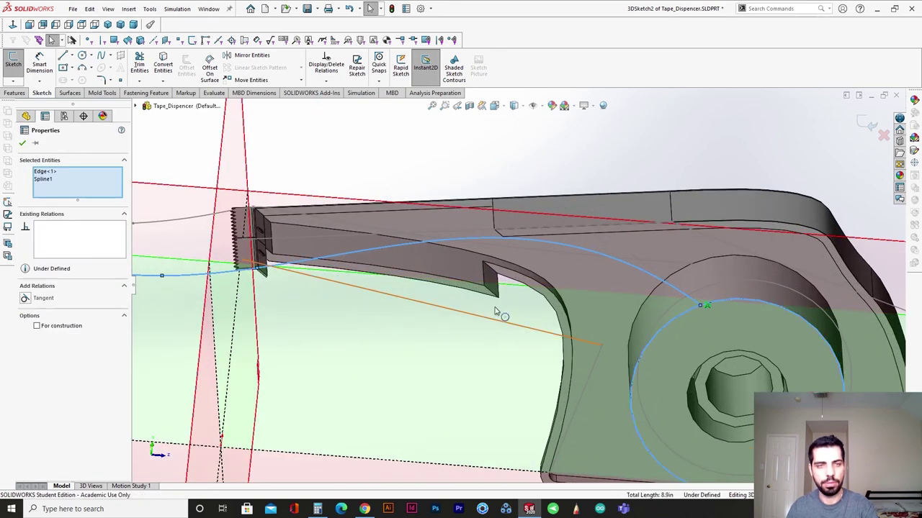
left_click(25, 298)
Slide the second spline's starting point along the ring's edge to near its top to smooth the curve.
left_click_drag(551, 355, 629, 344)
left_click_drag(701, 307, 766, 297)
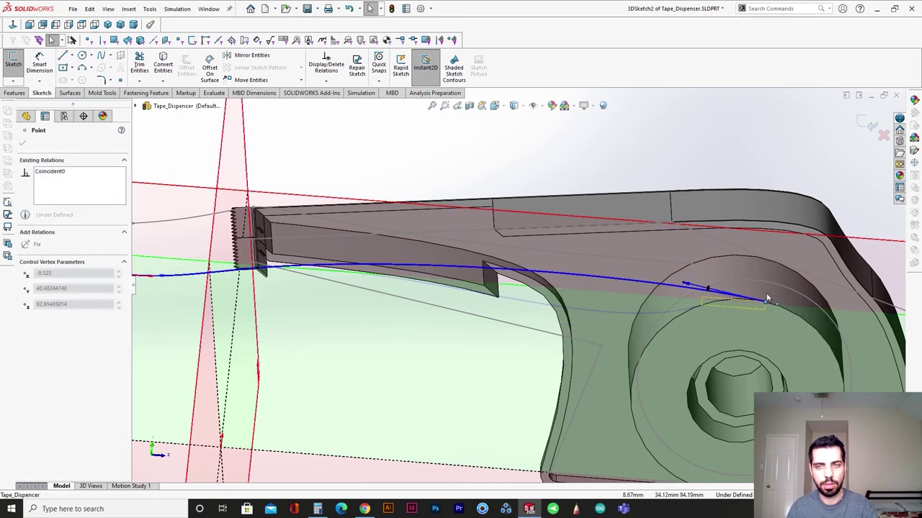
middle_click_drag(582, 325, 579, 290)
left_click_drag(760, 260, 734, 264)
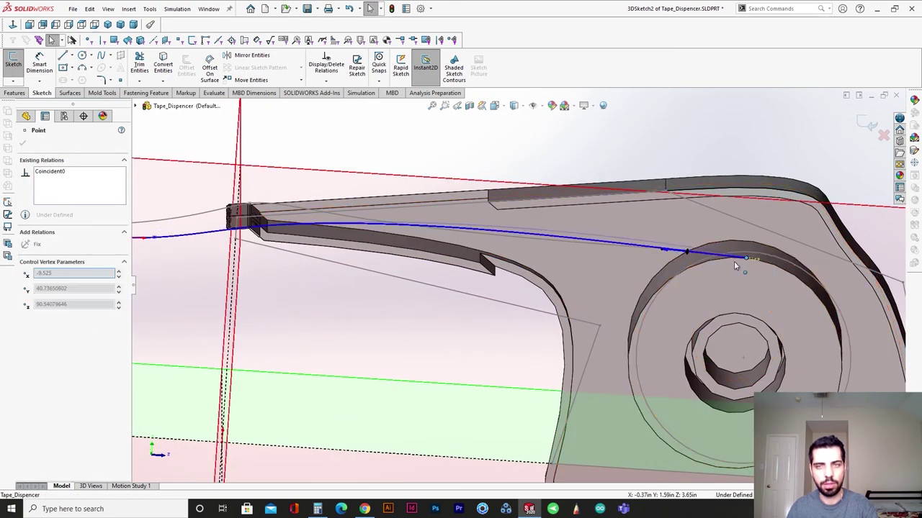
Remove the Coincident relation from the second spline's point at the blade's free corner.
middle_click_drag(735, 265, 595, 293)
scroll(352, 415, "down", 3)
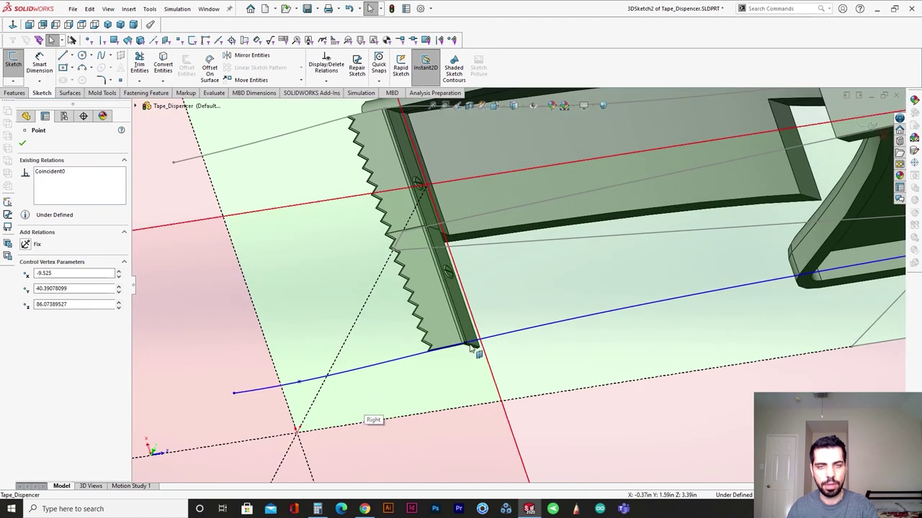
left_click_drag(471, 348, 465, 353)
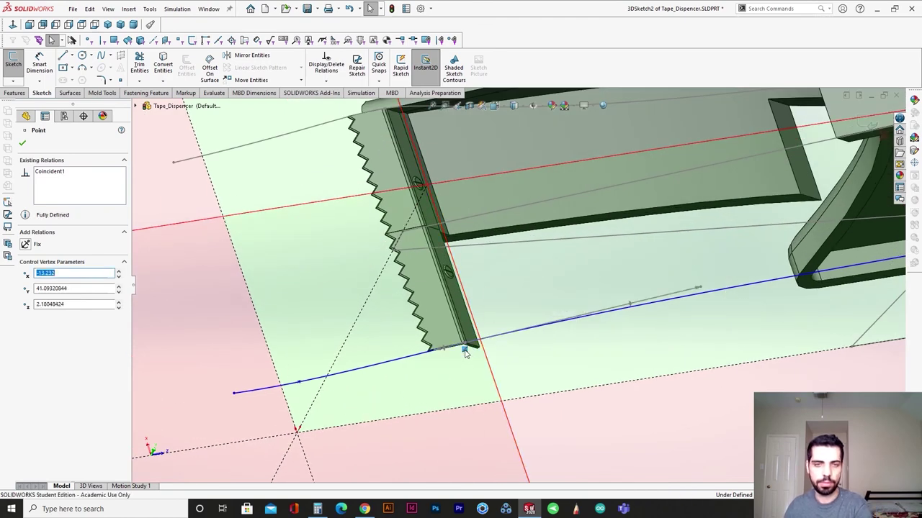
key("z")
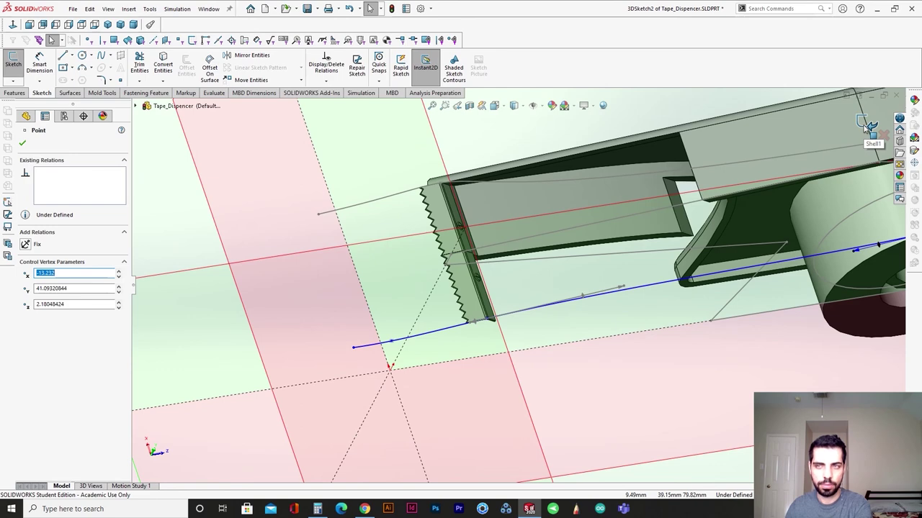
Replace the Along Z relation on the first spline's starting handle with tangency to the ring's outer circular edge.
left_click(864, 128)
left_click(594, 180)
left_click(622, 139)
scroll(686, 344, "up", 2)
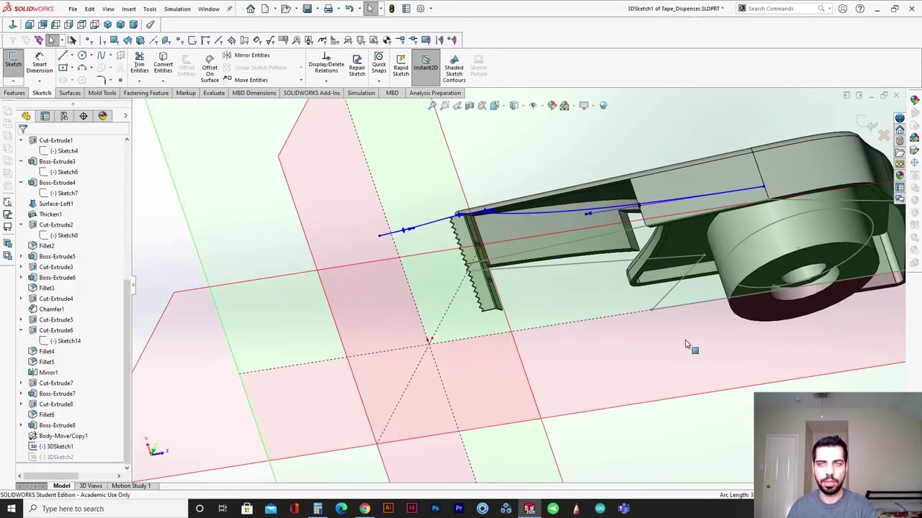
middle_click_drag(686, 344, 626, 193)
scroll(627, 193, "down", 2)
left_click(543, 237)
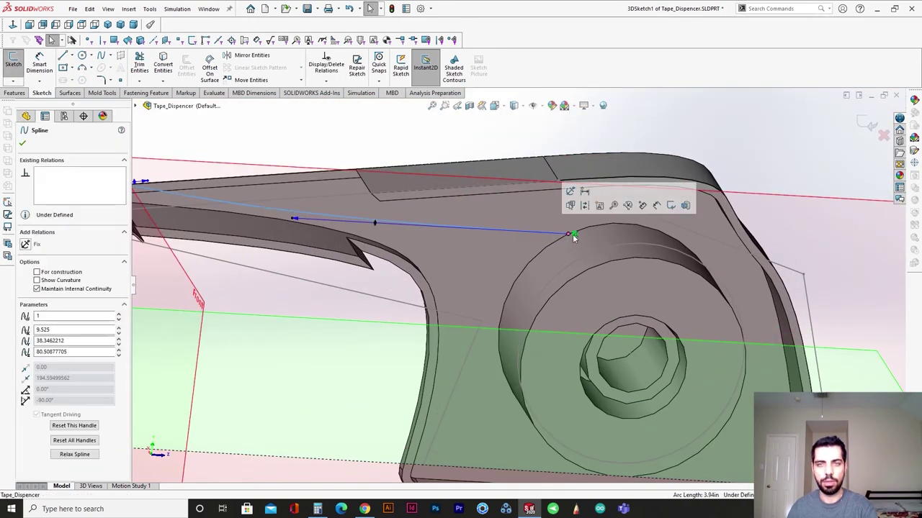
left_click(375, 224)
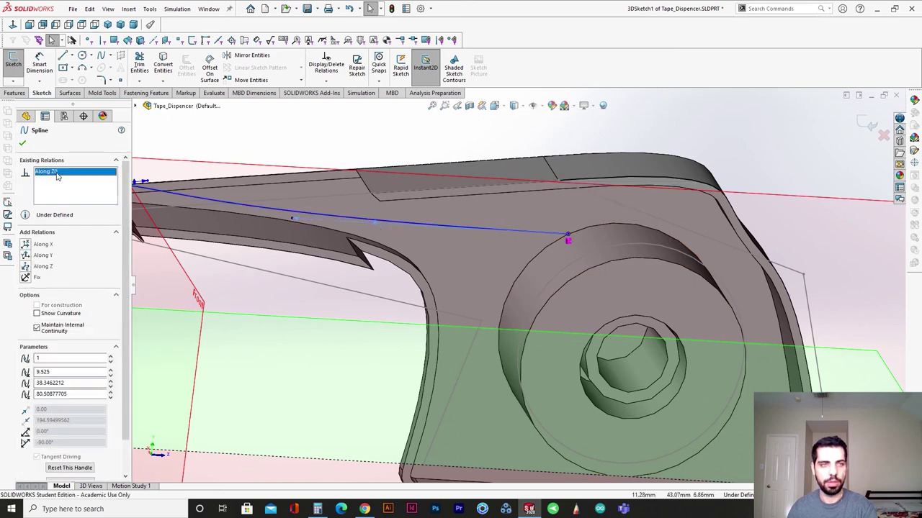
left_click(597, 229, "ctrl")
left_click(41, 300)
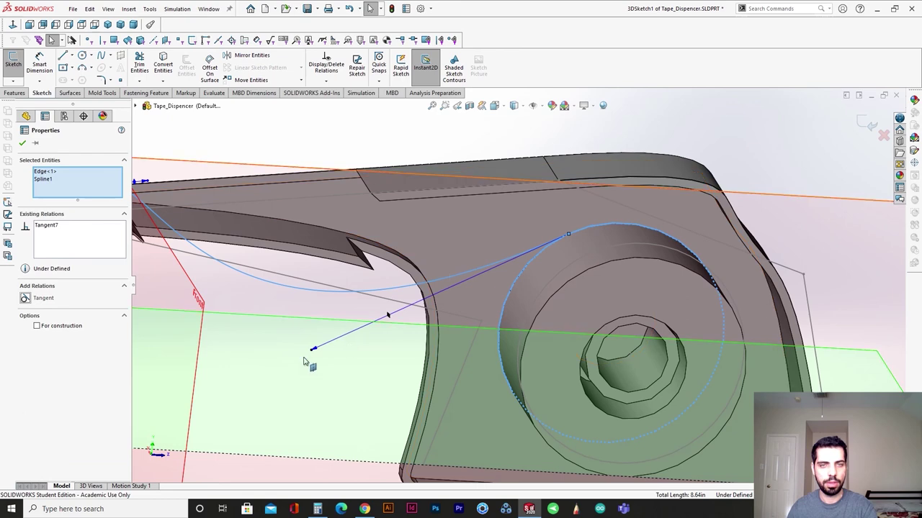
Shorten the first spline's tangency handle, nudge its starting point along the ring's edge, and close the sketch.
left_click_drag(305, 358, 503, 270)
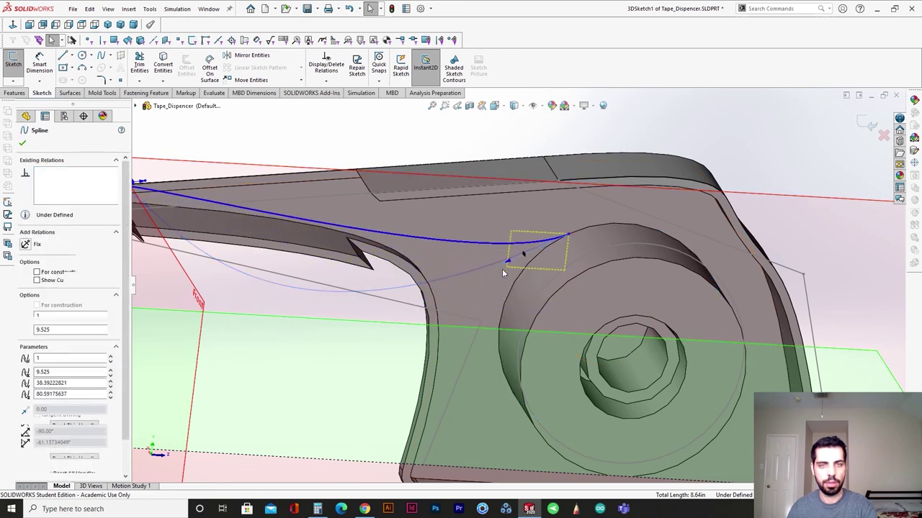
left_click(576, 229)
left_click_drag(584, 232, 587, 229)
left_click(866, 125)
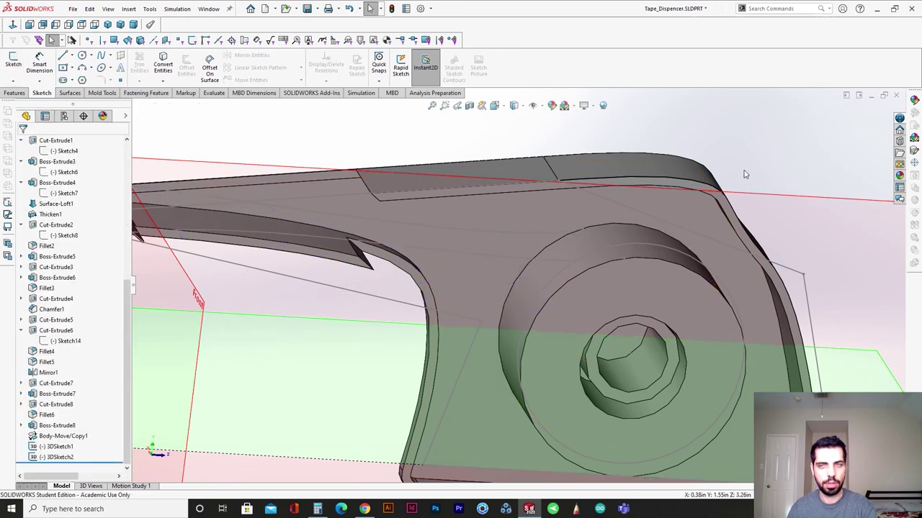
Reopen the first spline's 3D sketch and select its point at the blade's wall-side corner.
mouse_move(629, 279)
middle_mouse_down()
mouse_move(628, 360)
mouse_move(624, 322)
mouse_move(850, 301)
middle_mouse_up()
middle_click_drag(478, 252, 483, 291)
left_click(471, 167)
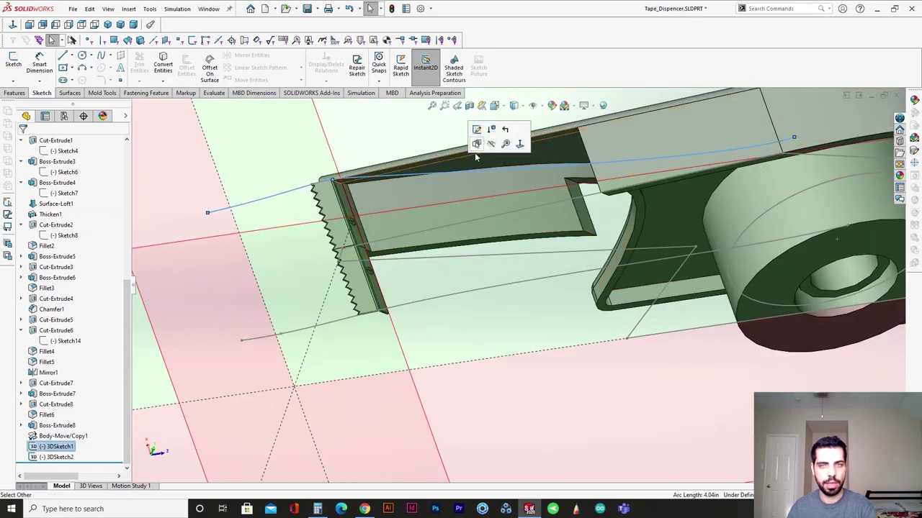
left_click(476, 130)
scroll(333, 205, "down", 3)
left_click(333, 207)
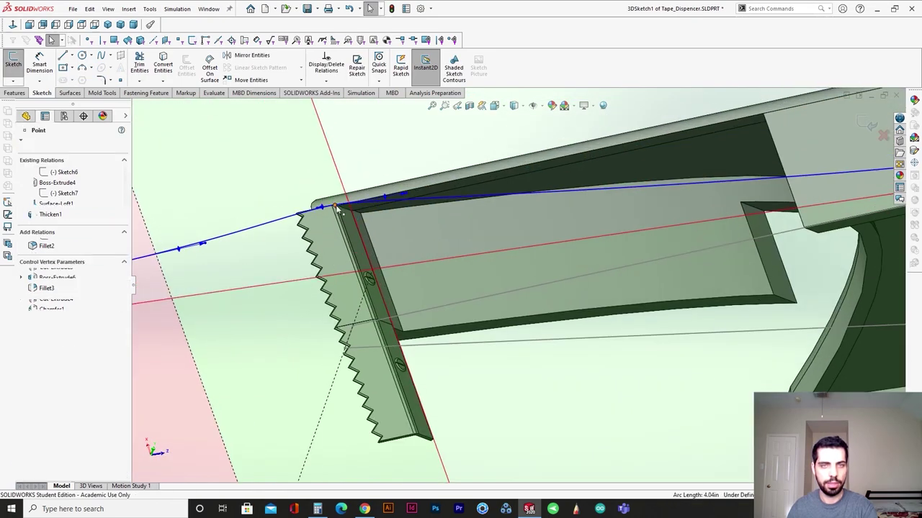
scroll(430, 249, "down", 2)
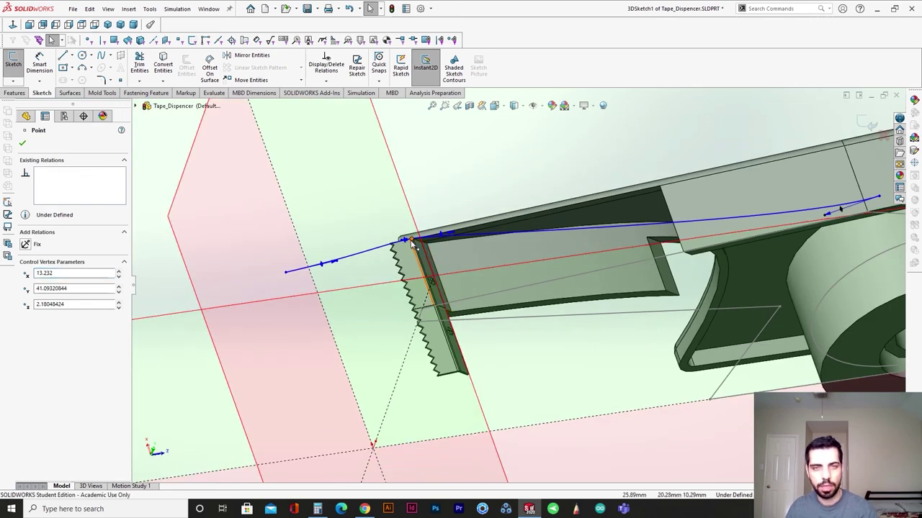
mouse_move(413, 245)
left_mouse_down()
mouse_move(418, 259)
mouse_move(405, 240)
left_mouse_up()
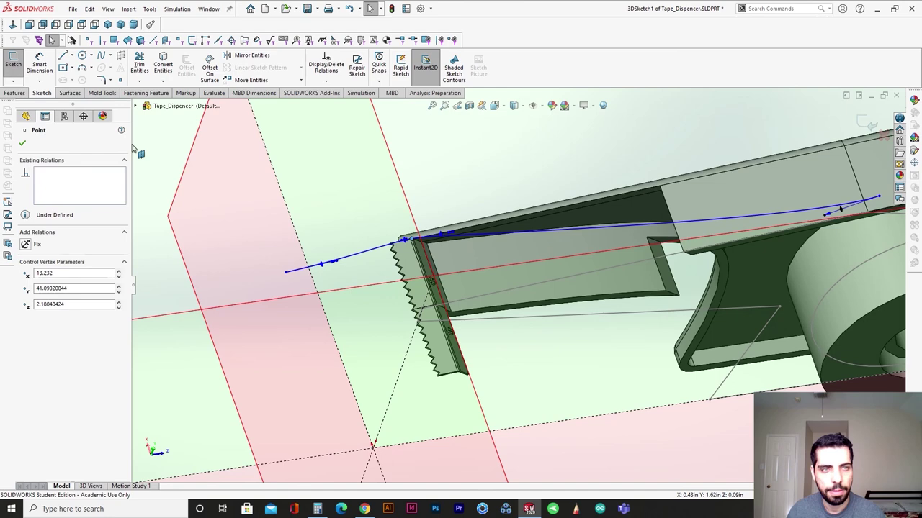
Dimension the first spline's blade-corner point 9.525 mm from the Right plane and close the sketch.
left_click(28, 73)
left_click(412, 241)
scroll(396, 290, "up", 5)
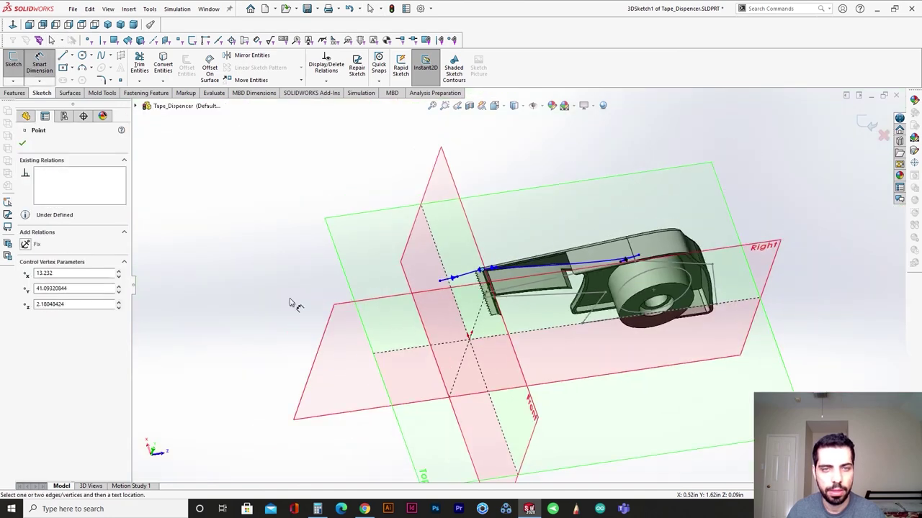
left_click(322, 418)
scroll(493, 279, "down", 8)
left_click(546, 290)
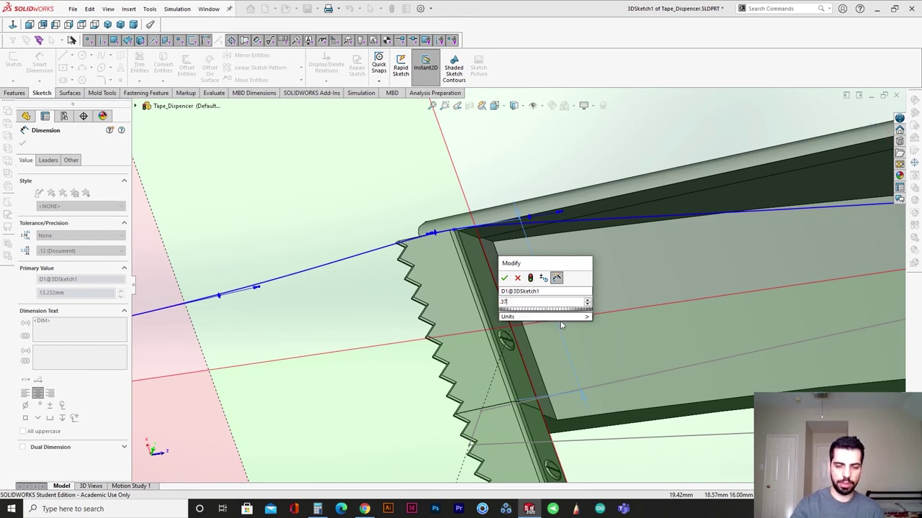
key("Return")
scroll(556, 324, "up", 4)
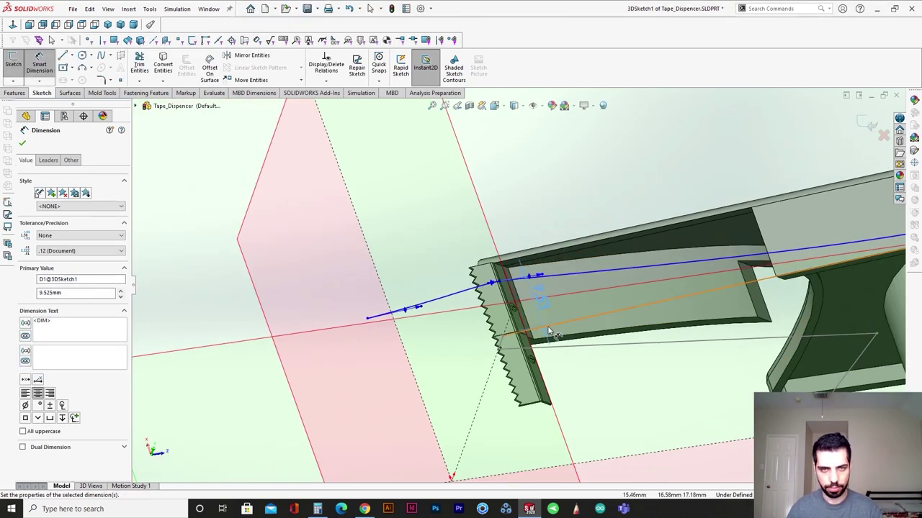
middle_click_drag(395, 337, 501, 290)
scroll(387, 382, "up", 3)
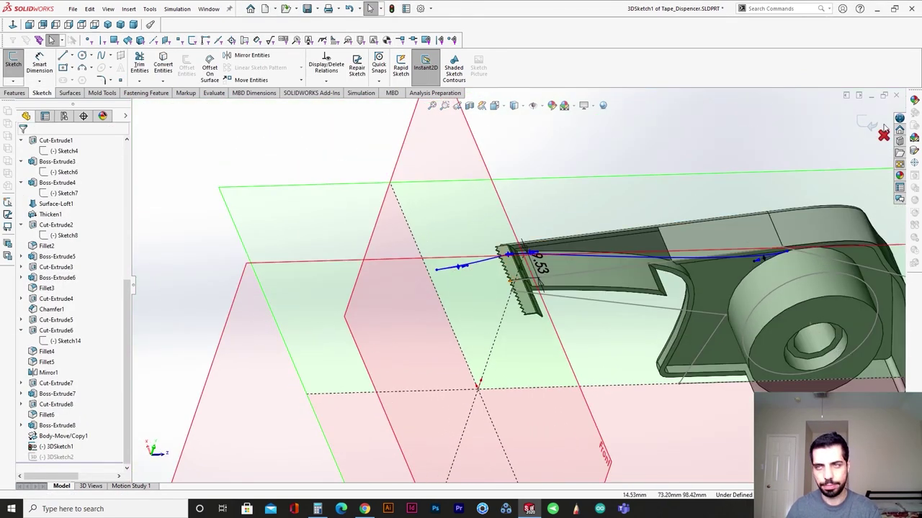
In the second spline's 3D sketch, dimension the blade-corner point .375 in from the Right plane.
left_click(55, 458)
left_click(62, 429)
left_click(536, 317)
scroll(533, 313, "down", 5)
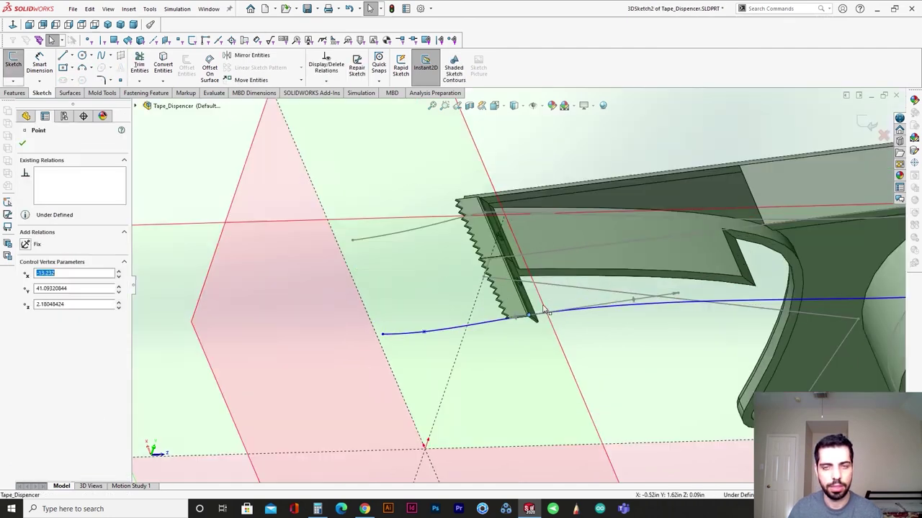
left_click_drag(517, 302, 524, 323)
scroll(525, 323, "up", 4)
left_click(40, 66)
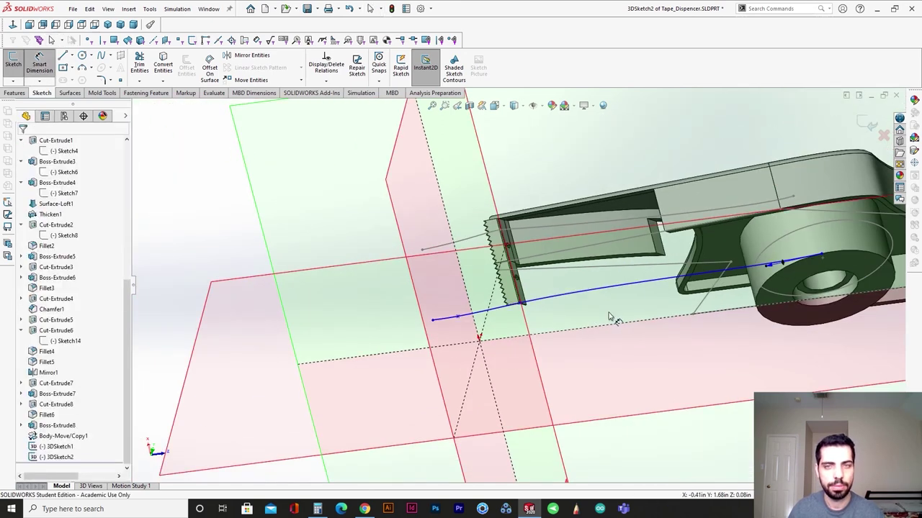
left_click(521, 306)
left_click(227, 278)
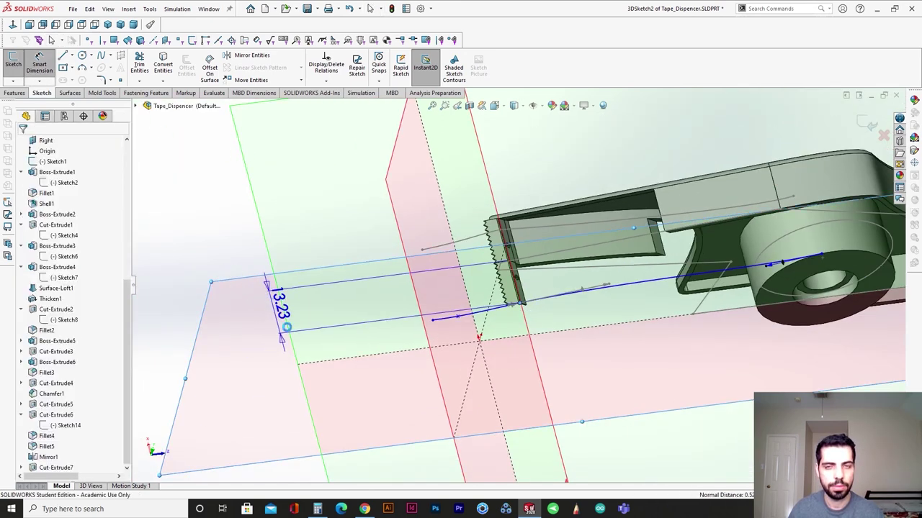
left_click(288, 336)
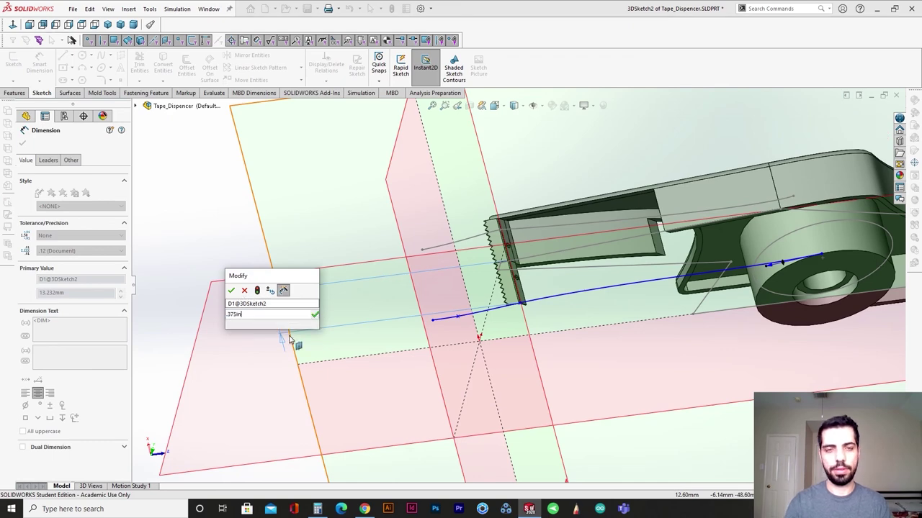
key("Return")
Dimension the distance between the two splines' free ends past the blade at .75 in.
middle_click_drag(468, 338, 447, 272)
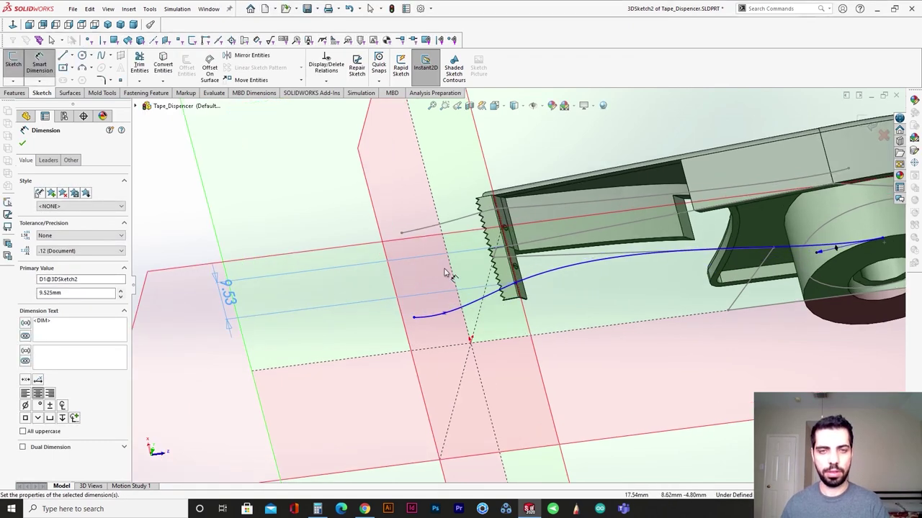
left_click(402, 234)
left_click(415, 318)
left_click(402, 233)
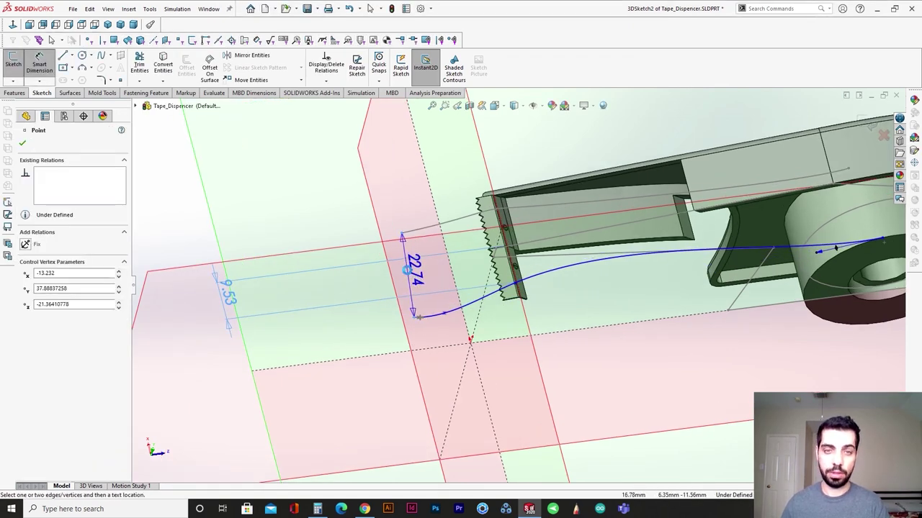
left_click(406, 270)
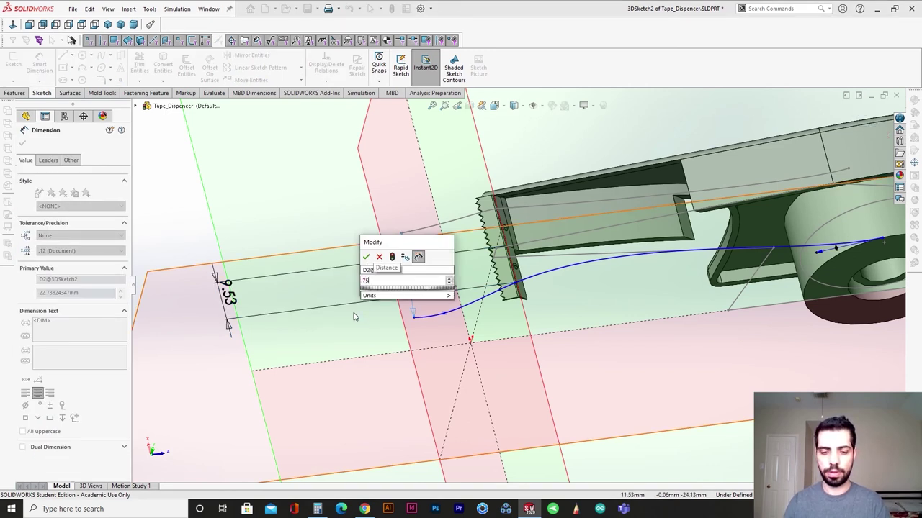
key("Return")
key("Escape")
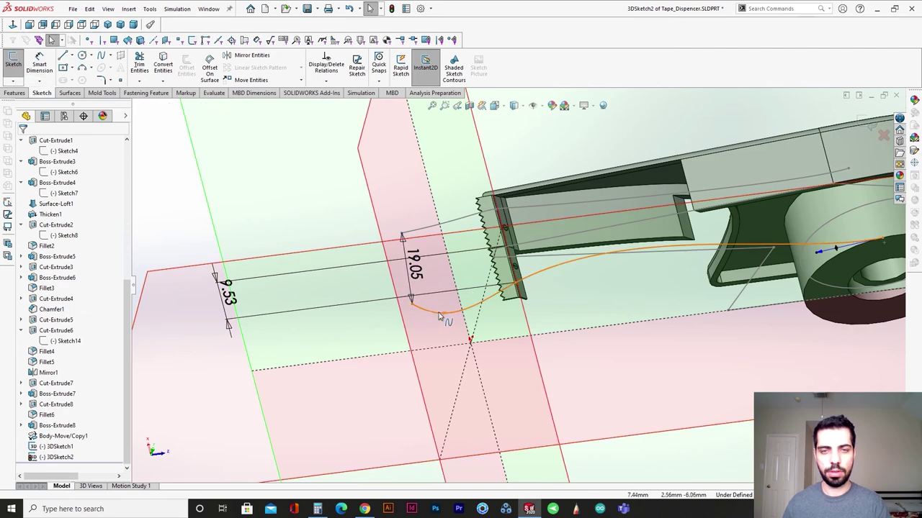
Move the second spline's intermediate point past the blade to about X -10.35, Y 40.23, Z -12.93 and close the sketch.
left_click_drag(454, 306, 452, 300)
mouse_move(452, 299)
middle_mouse_down()
mouse_move(598, 152)
mouse_move(582, 223)
mouse_move(611, 226)
mouse_move(597, 212)
mouse_move(597, 228)
middle_mouse_up()
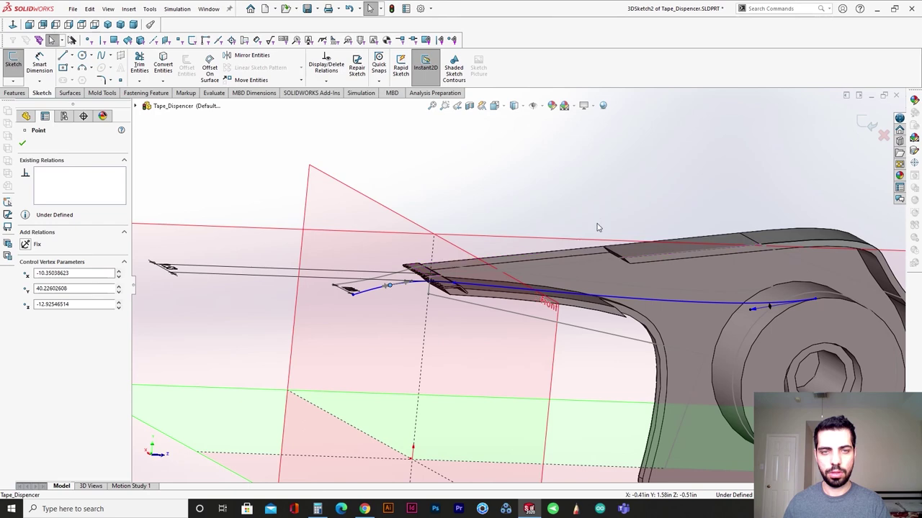
left_click(862, 125)
Show the hidden Fillet6 solid body of the dispenser again.
middle_click_drag(347, 291, 403, 354)
scroll(403, 355, "up", 3)
scroll(95, 244, "up", 8)
left_click(58, 246)
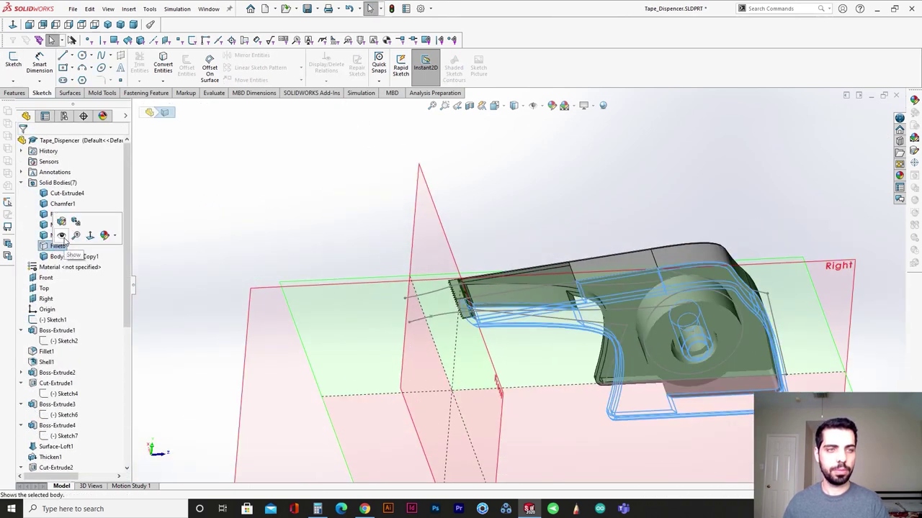
left_click(62, 235)
middle_click_drag(403, 307, 408, 332)
scroll(478, 316, "down", 3)
mouse_move(478, 317)
middle_mouse_down()
mouse_move(478, 299)
mouse_move(490, 333)
mouse_move(485, 292)
middle_mouse_up()
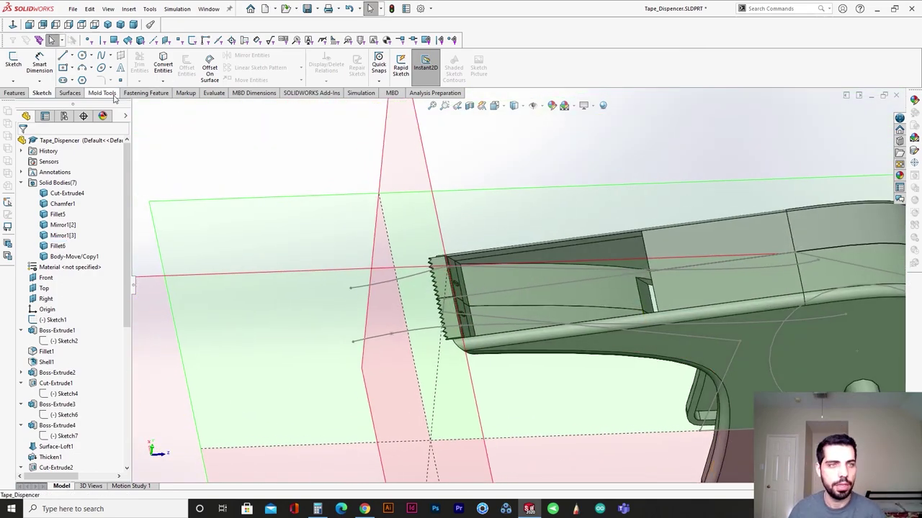
Create a lofted surface between the two 3D spline sketches to form the tape strip.
left_click(70, 93)
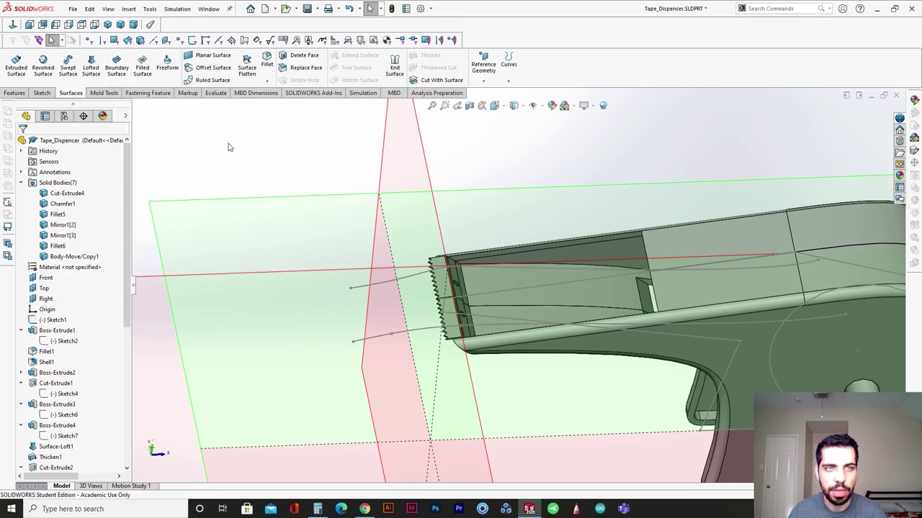
left_click(90, 67)
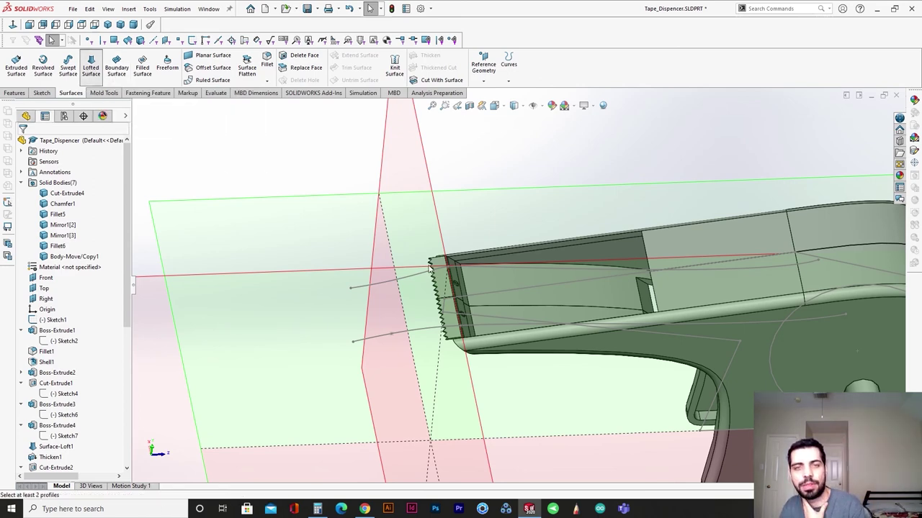
left_click(412, 331)
left_click(414, 335)
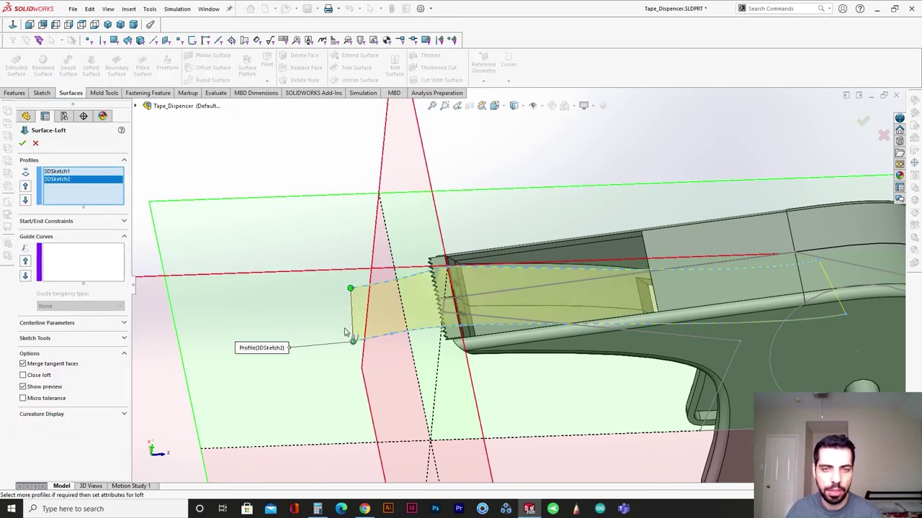
middle_click_drag(414, 335, 525, 259)
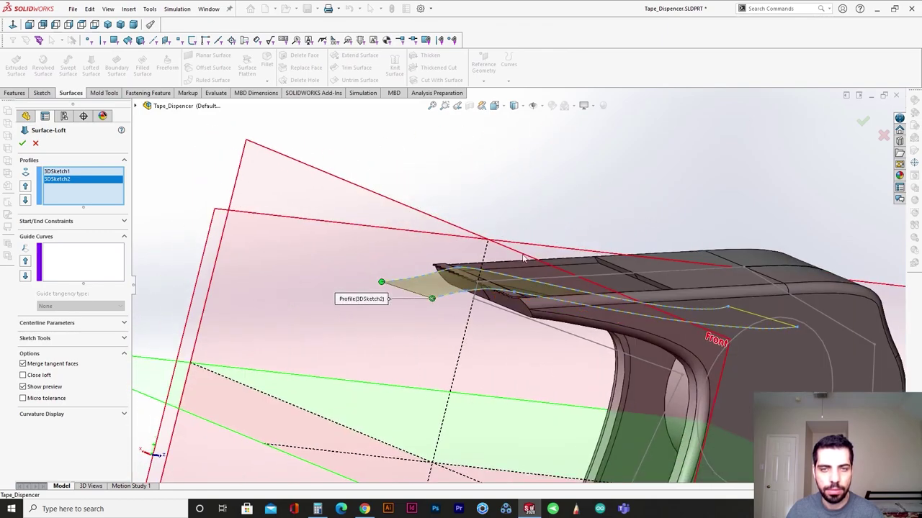
left_click(22, 143)
Reopen the first spline's sketch under the new loft and set its free end point's Y coordinate to 38.00.
middle_click_drag(504, 303, 462, 273)
left_click(387, 322)
scroll(388, 323, "up", 3)
left_click(302, 208)
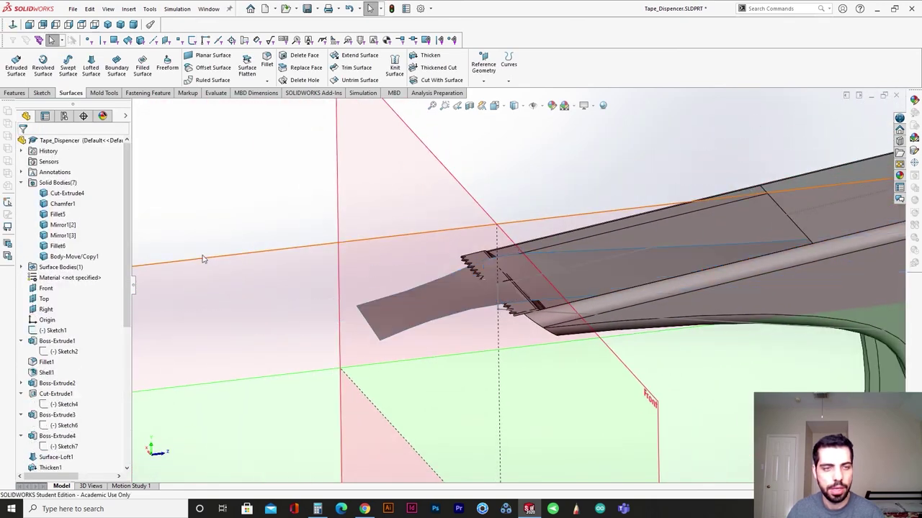
scroll(59, 437, "down", 8)
left_click(21, 457)
left_click(56, 458)
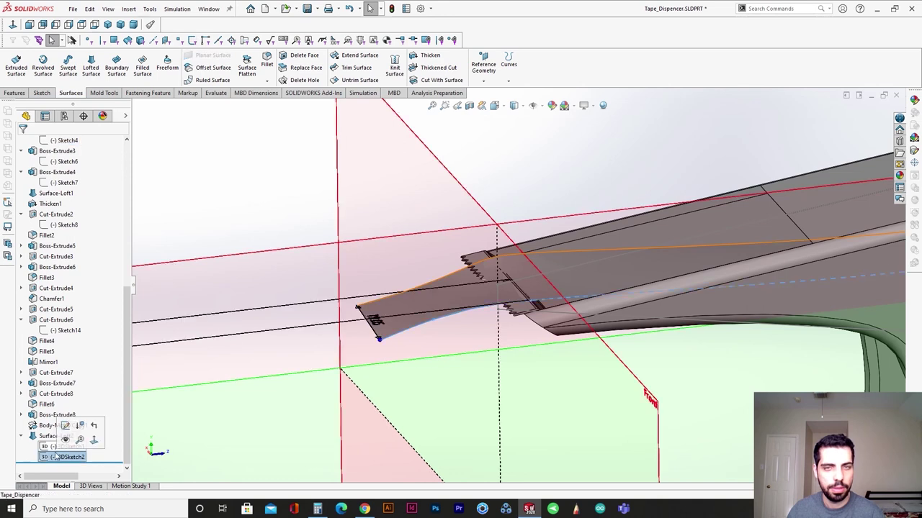
left_click(51, 447)
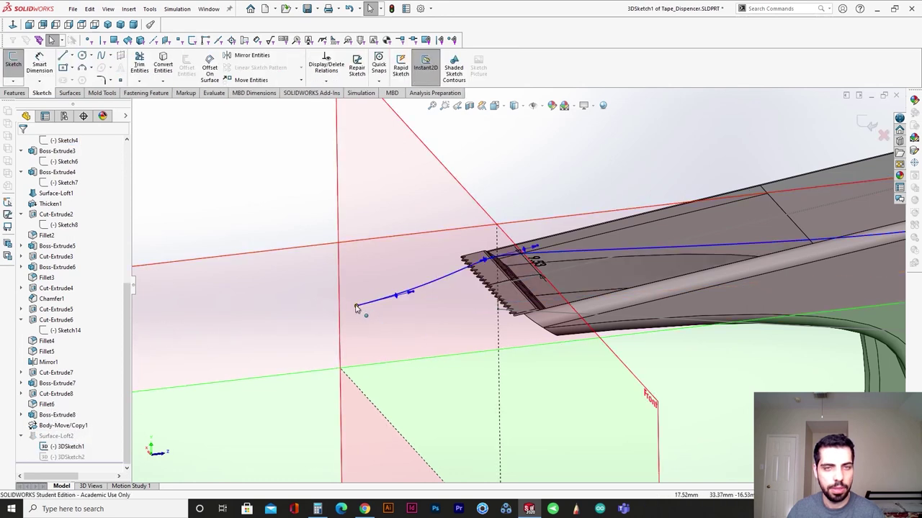
left_click(356, 306)
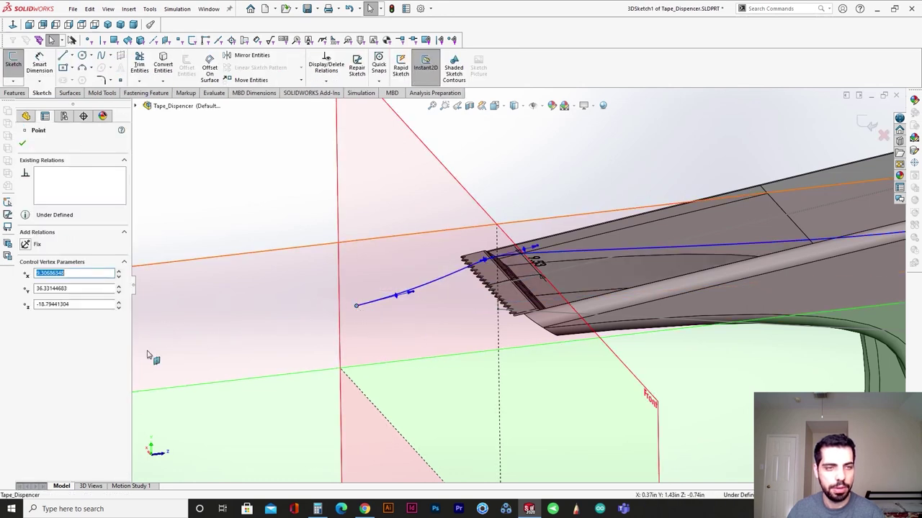
left_click(119, 289)
left_click(119, 293)
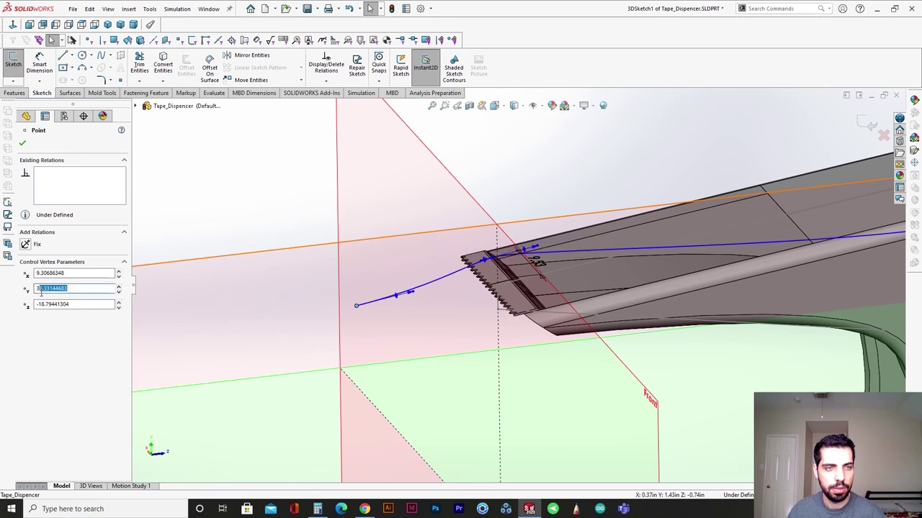
type("38.00")
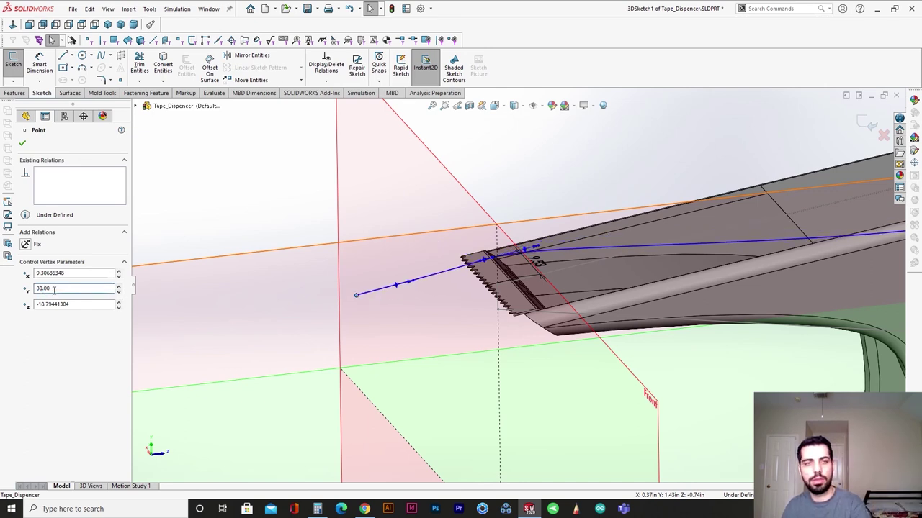
Set the Y coordinate of the first spline's free end point to 39.00 and close the sketch.
key("Return")
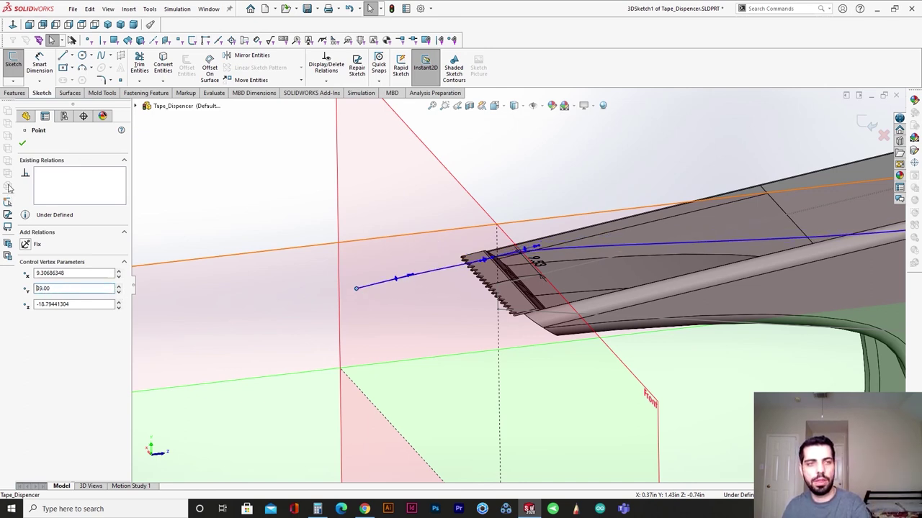
left_click(22, 143)
left_click(863, 131)
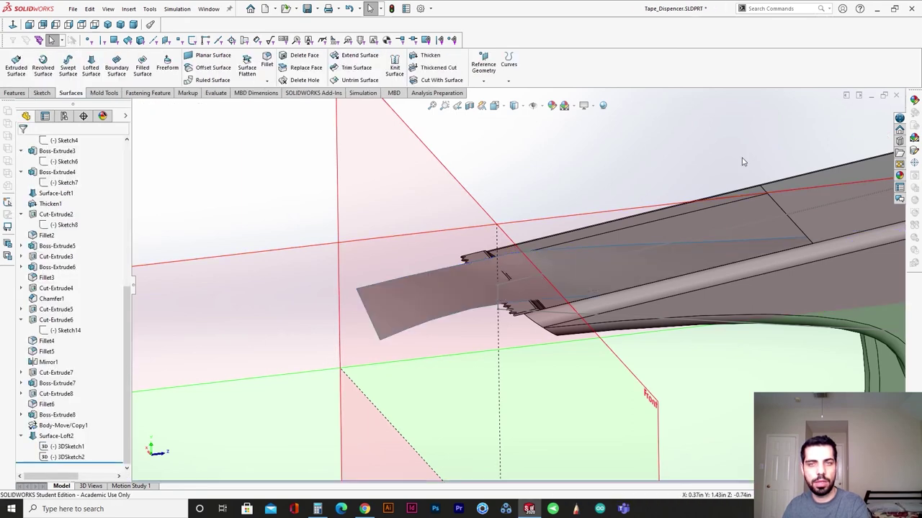
Reopen the first spline's sketch, set the Y coordinate of its point at the blade to 42.00, and close the sketch.
mouse_move(545, 213)
middle_mouse_down()
mouse_move(537, 230)
mouse_move(539, 219)
middle_mouse_up()
left_click(502, 282)
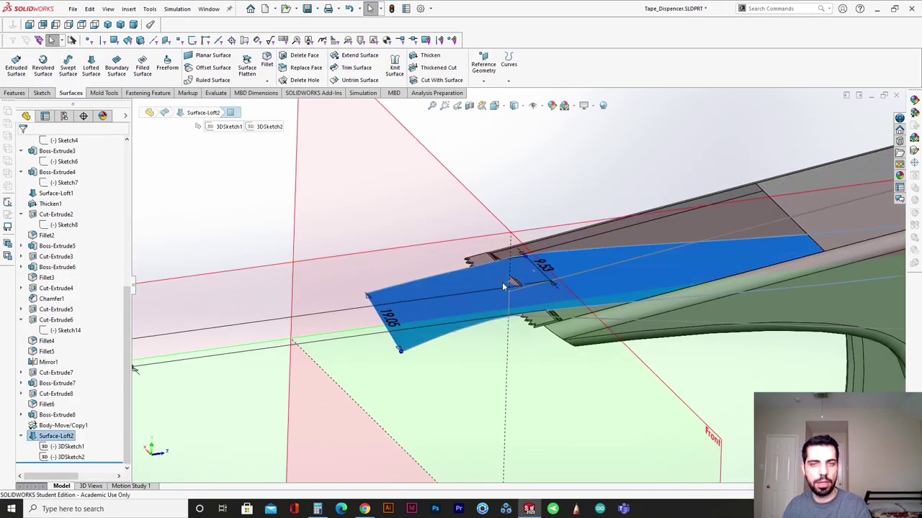
left_click(69, 447)
left_click(74, 421)
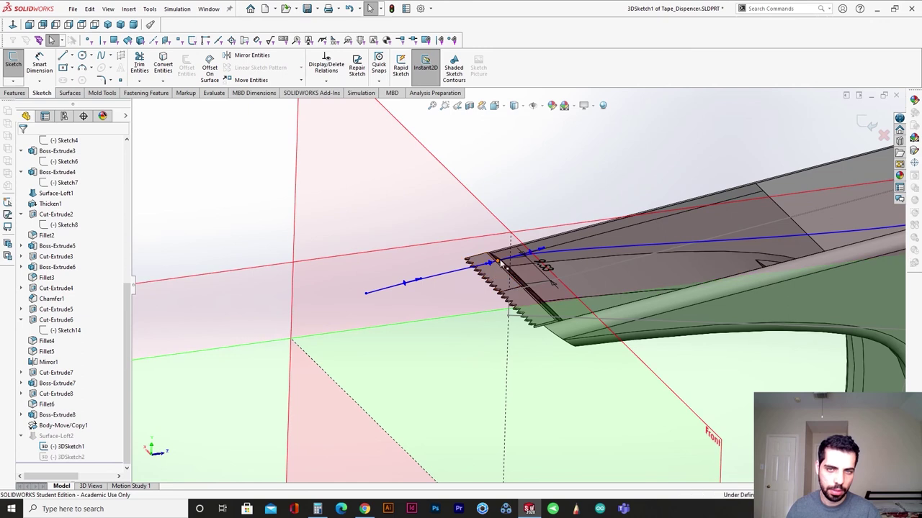
left_click(500, 263)
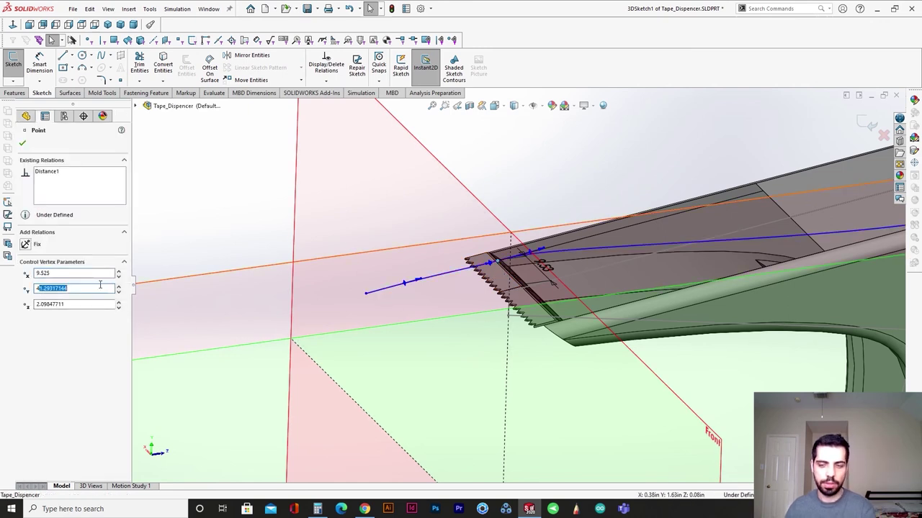
type("5.00")
key("Return")
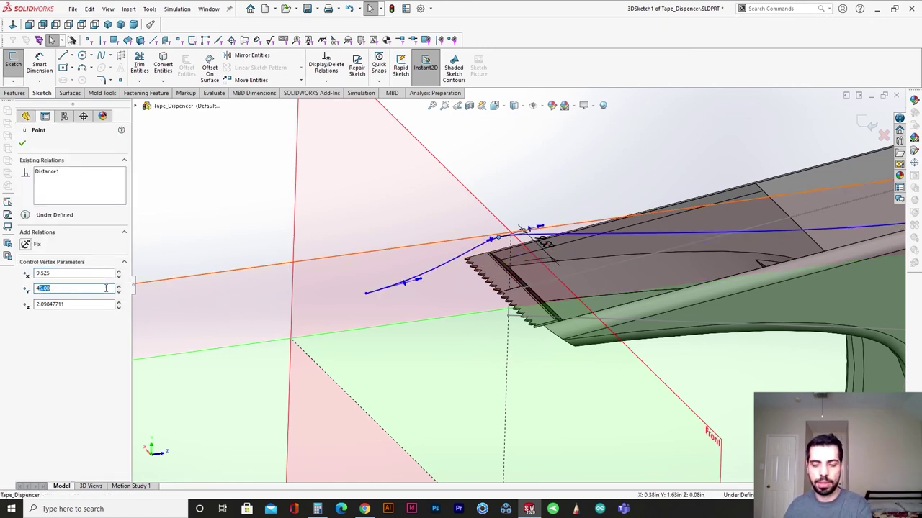
type("2.00")
key("Return")
middle_click_drag(537, 252, 521, 225)
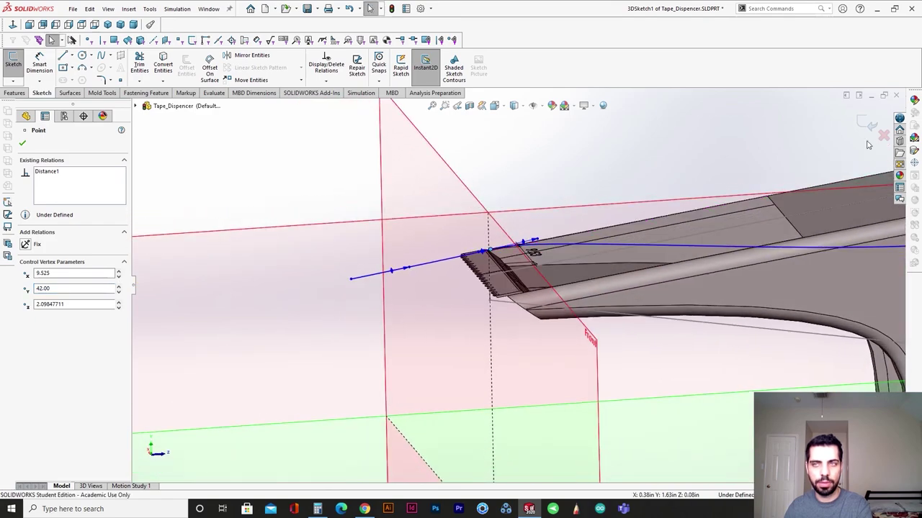
left_click(862, 121)
Reopen the second spline's sketch and delete its intermediate point past the blade.
mouse_move(578, 210)
middle_mouse_down()
mouse_move(576, 245)
mouse_move(547, 223)
mouse_move(607, 245)
mouse_move(538, 276)
middle_mouse_up()
left_click(450, 293)
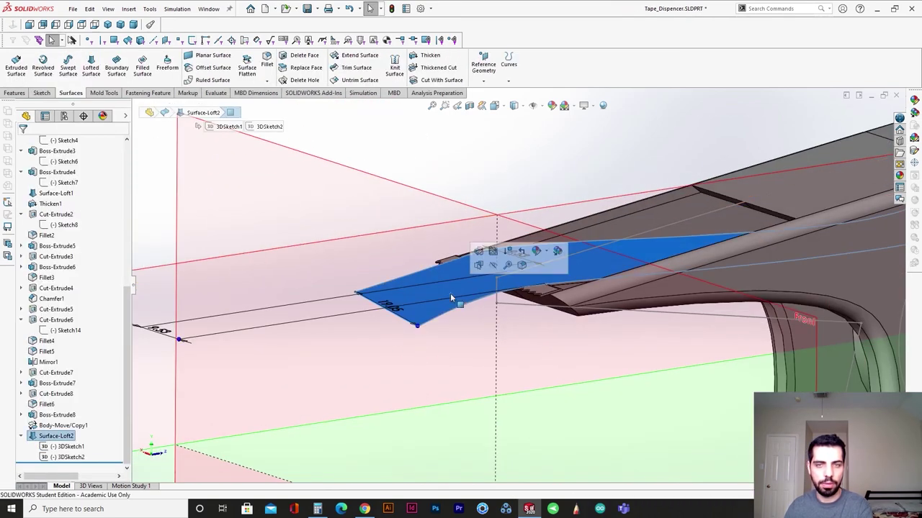
left_click(64, 458)
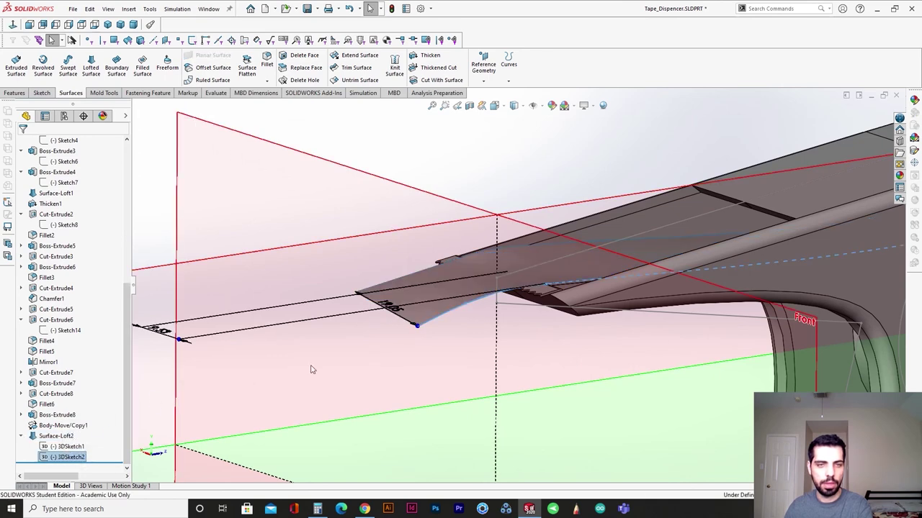
left_click(468, 306)
key("Delete")
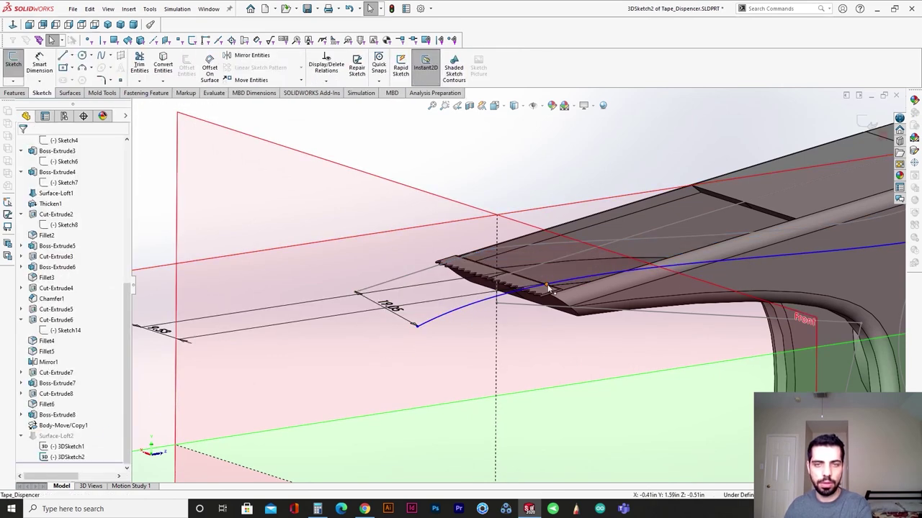
Set the Y coordinate of the second spline's point at the blade to 42.50 and close the sketch.
left_click(547, 288)
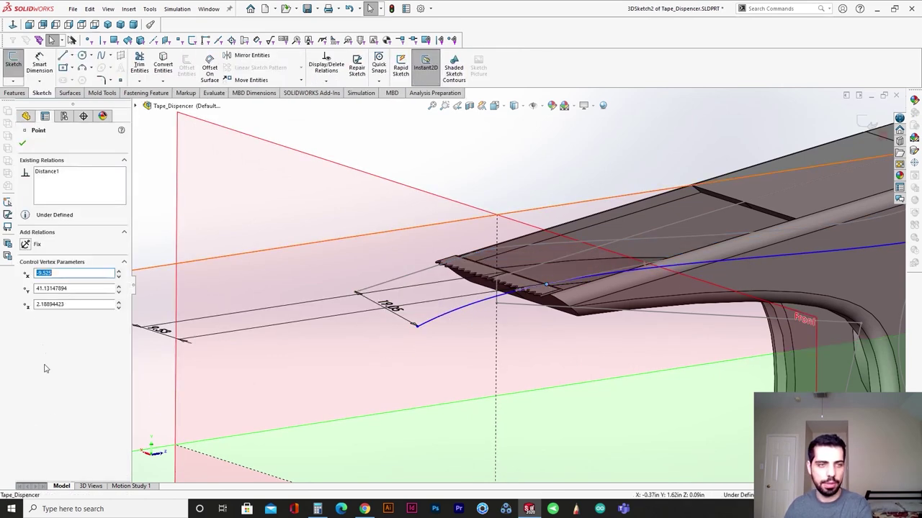
left_click(86, 288)
type("42.5")
key("Return")
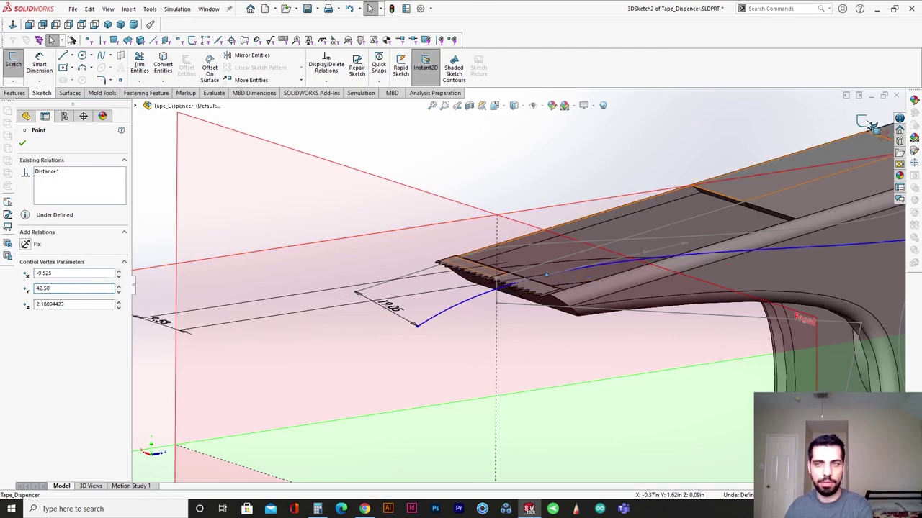
left_click(871, 124)
Set up a Thicken of the lofted tape surface, thickening side 1 by 0.50 mm.
mouse_move(482, 283)
middle_mouse_down()
mouse_move(510, 339)
mouse_move(468, 268)
mouse_move(426, 345)
mouse_move(531, 374)
mouse_move(550, 285)
mouse_move(528, 366)
middle_mouse_up()
left_click(513, 309)
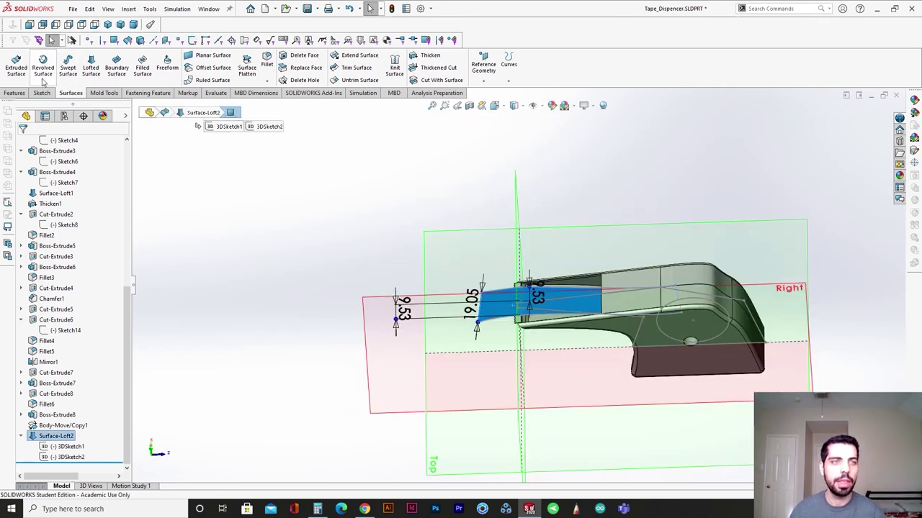
left_click(430, 55)
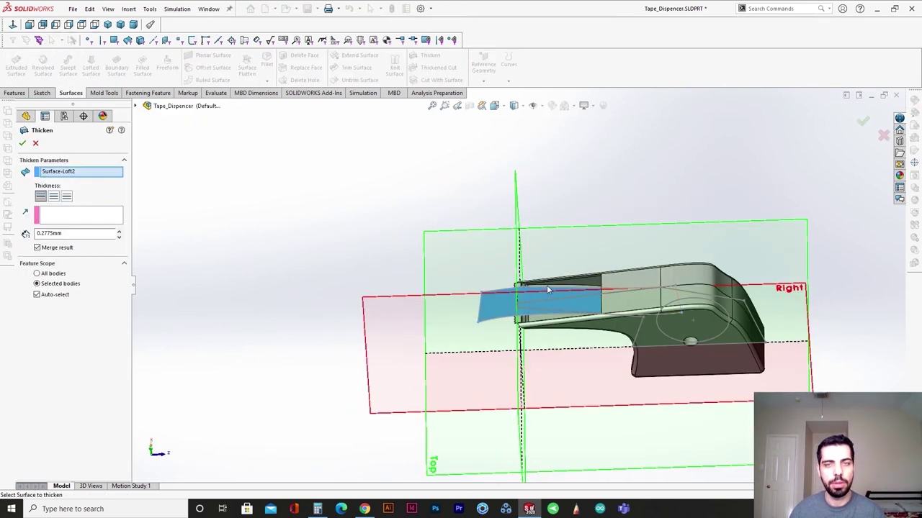
scroll(526, 304, "down", 7)
middle_click_drag(449, 324, 382, 302)
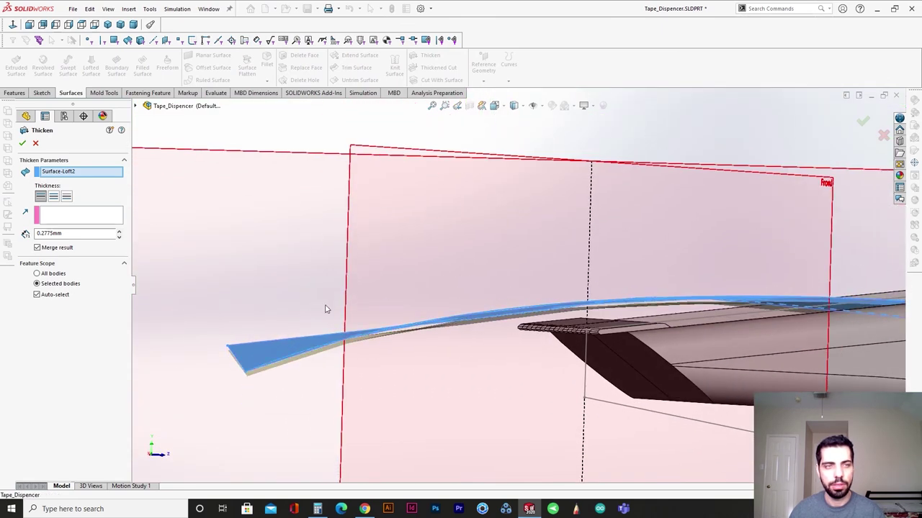
left_click(66, 197)
left_click(41, 197)
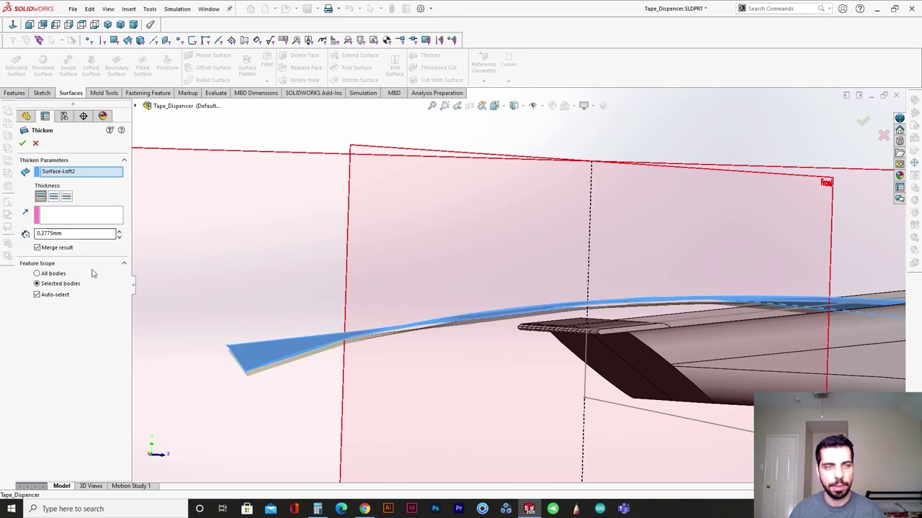
left_click(95, 230)
type("0.5")
key("Return")
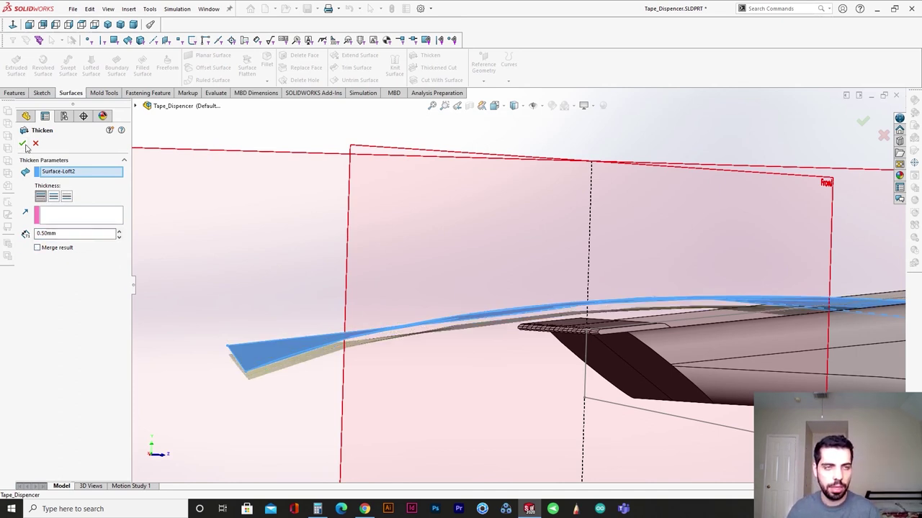
Limit the thicken's merge scope to the tape roll body, Body-Move/Copy1, and complete the feature.
left_click(58, 299)
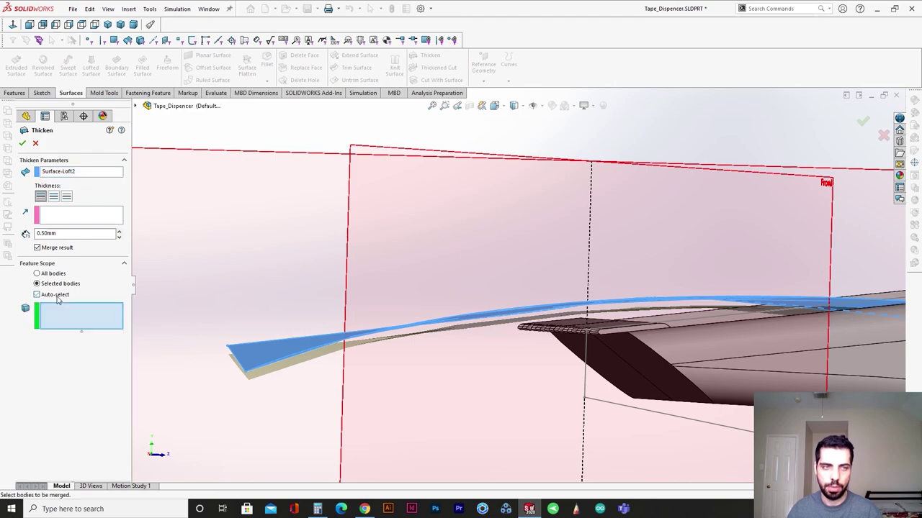
middle_click_drag(504, 382, 645, 448)
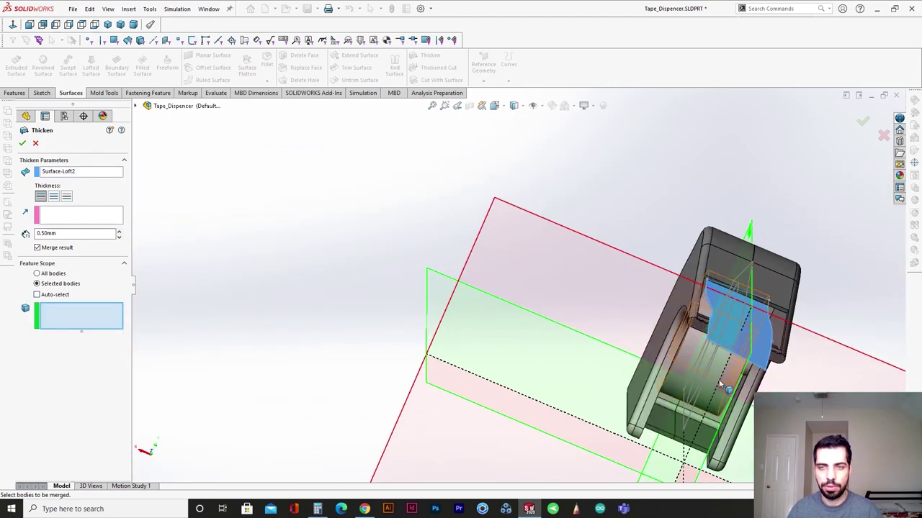
left_click(723, 384)
middle_click_drag(648, 413, 566, 357)
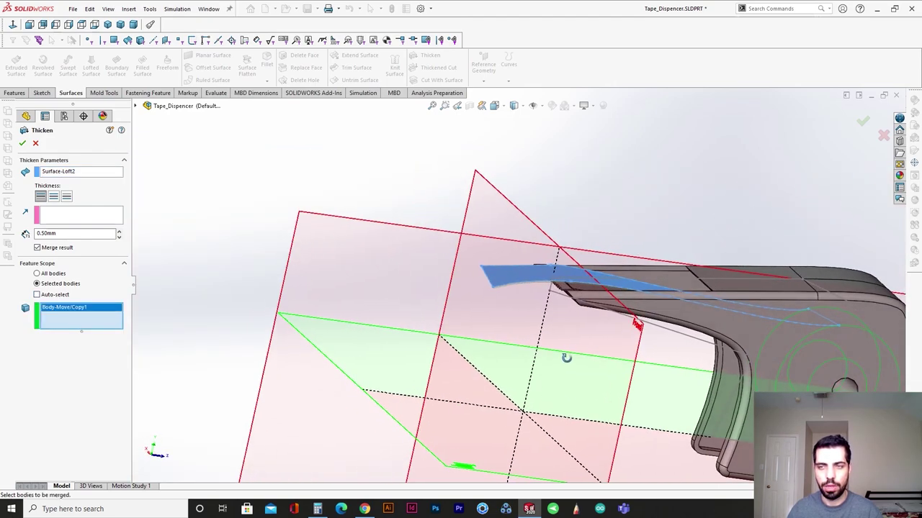
left_click(21, 145)
Hide all planes and sketches from view and inspect the thickened tape strip above the blade.
scroll(577, 177, "up", 4)
left_click(533, 105)
mouse_move(568, 281)
middle_mouse_down()
mouse_move(622, 405)
mouse_move(469, 261)
mouse_move(315, 302)
mouse_move(311, 368)
middle_mouse_up()
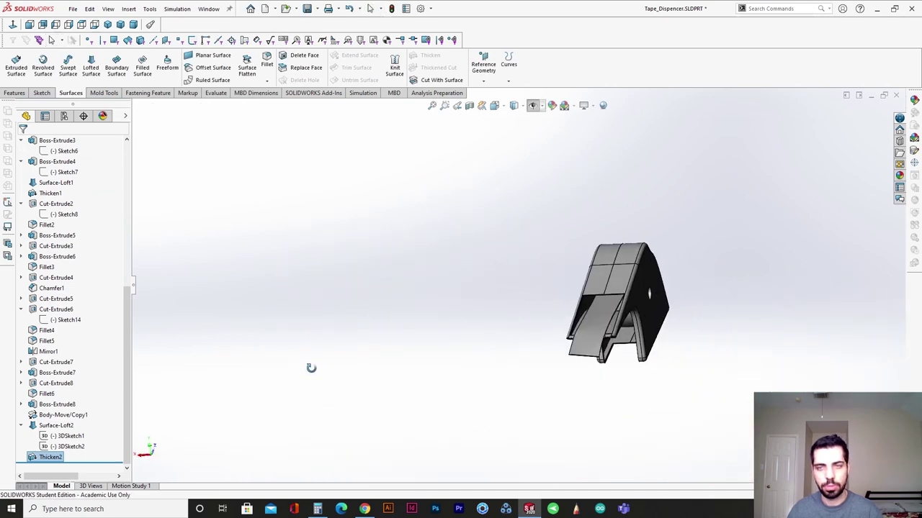
scroll(670, 354, "down", 3)
middle_click_drag(662, 350, 543, 291)
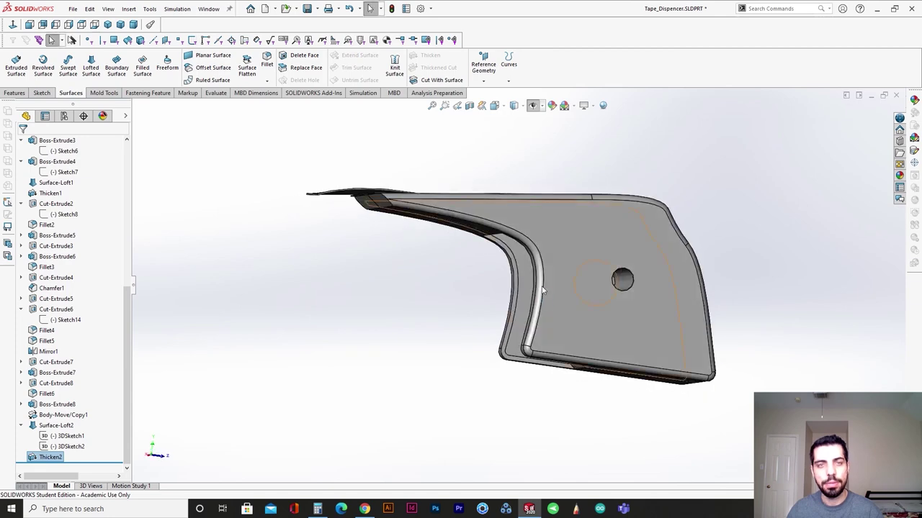
scroll(383, 195, "down", 6)
middle_click_drag(458, 271, 466, 301)
scroll(466, 301, "up", 5)
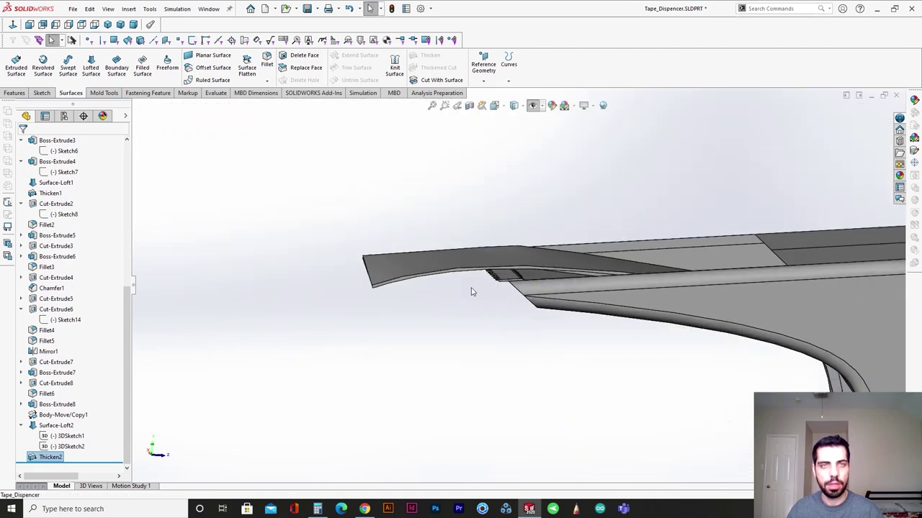
scroll(471, 292, "up", 2)
Combine the dispenser's two half bodies, Fillet6 and Fillet5, into one with the Add operation.
left_click(13, 93)
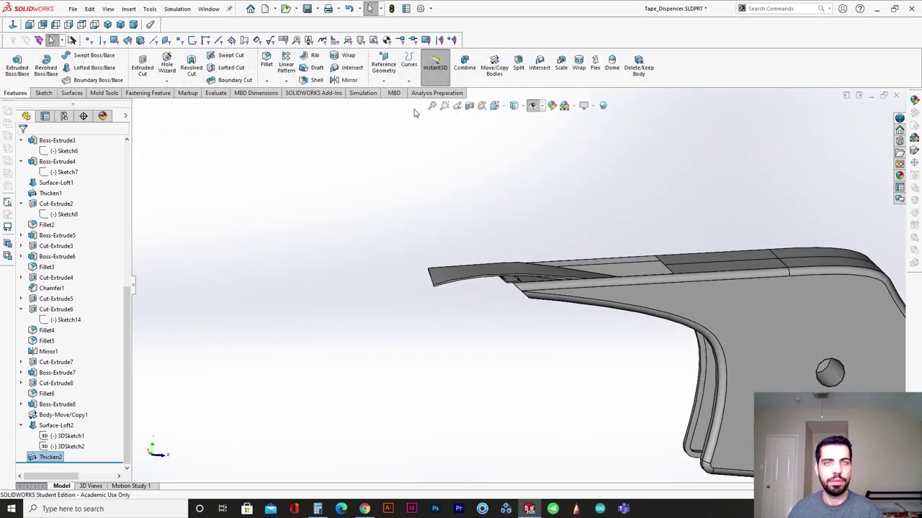
left_click(465, 66)
middle_click_drag(648, 338, 670, 237)
left_click(689, 306)
left_click(689, 306)
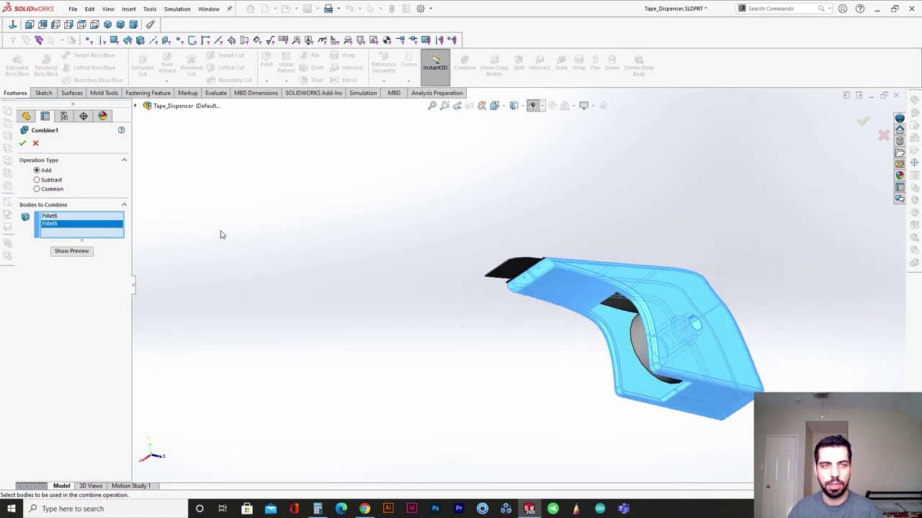
left_click(23, 144)
Combine the two serrated blade bodies, Mirror1[2] and Chamfer1, into one with the Add operation.
left_click(466, 66)
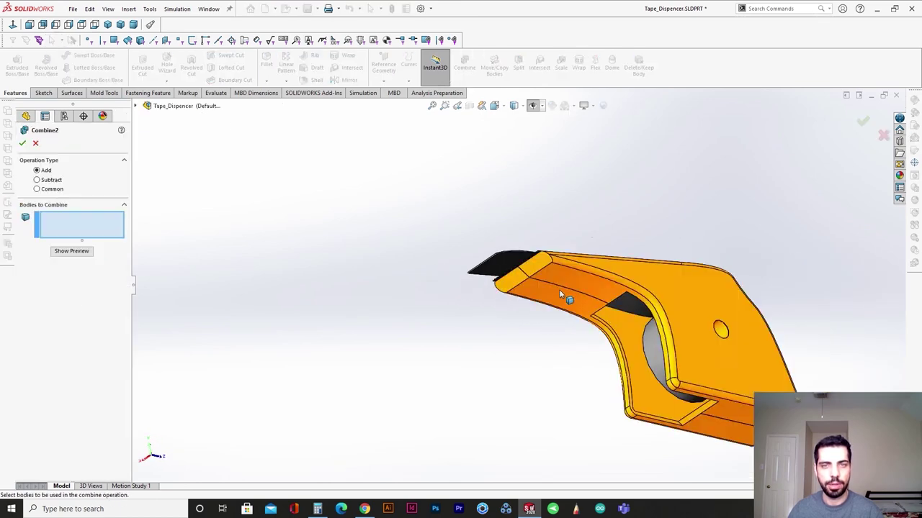
scroll(558, 289, "down", 5)
middle_click_drag(515, 237, 469, 231)
left_click(362, 292)
left_click(319, 310)
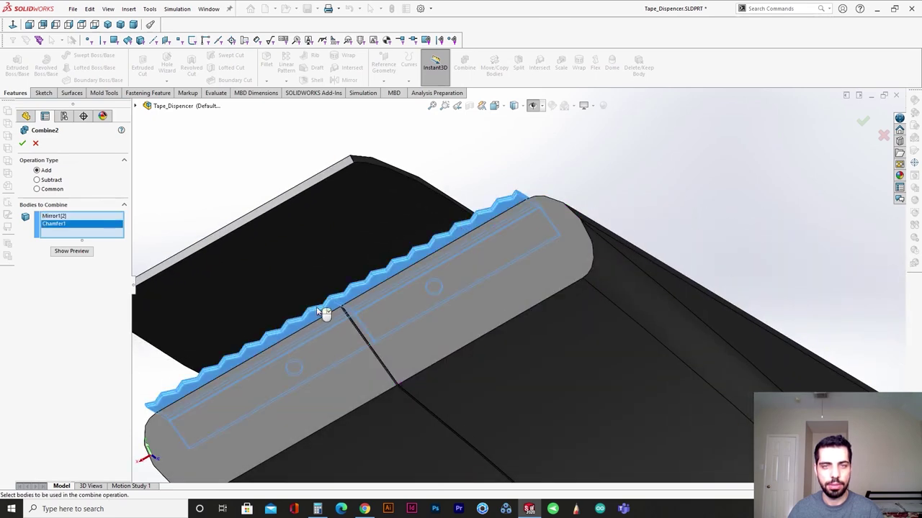
left_click(24, 146)
Check the list of solid bodies and examine the dispenser, blade and tape strip from several angles.
scroll(551, 304, "up", 4)
middle_click_drag(559, 310, 583, 386)
scroll(96, 229, "up", 9)
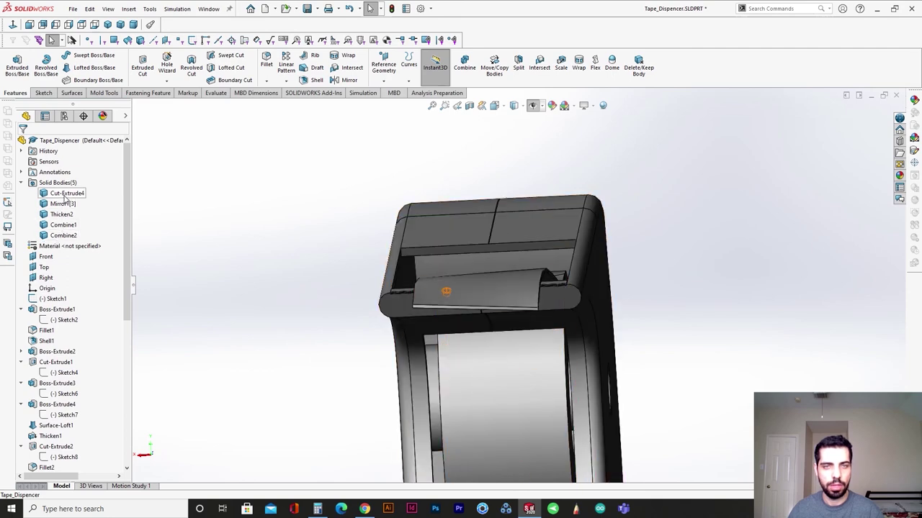
scroll(515, 287, "up", 5)
middle_click_drag(484, 290, 600, 330)
scroll(388, 293, "down", 3)
middle_click_drag(389, 293, 411, 304)
scroll(417, 282, "up", 3)
scroll(410, 278, "down", 5)
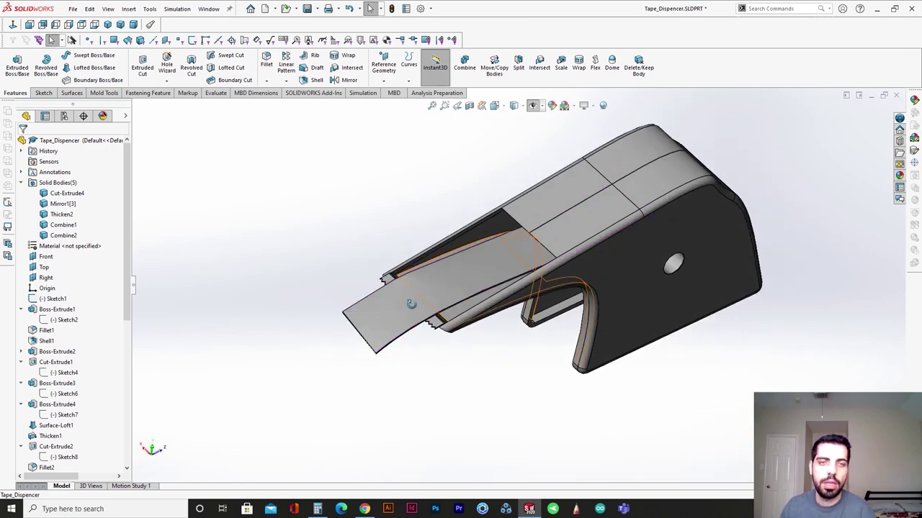
Color the dispenser's Boss-Extrude1, Mirror1 and Fillet4 features light pink, RGB 255, 192, 192.
left_click(549, 229)
left_click(663, 189)
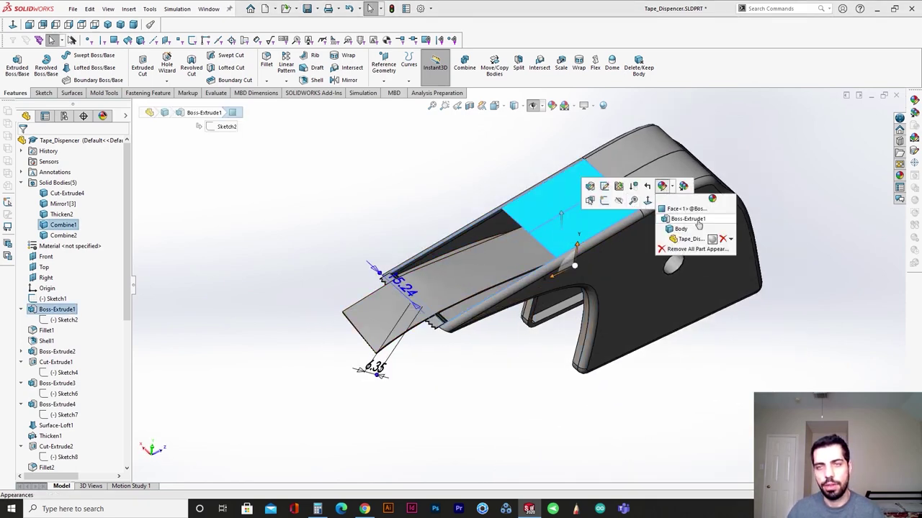
left_click(697, 224)
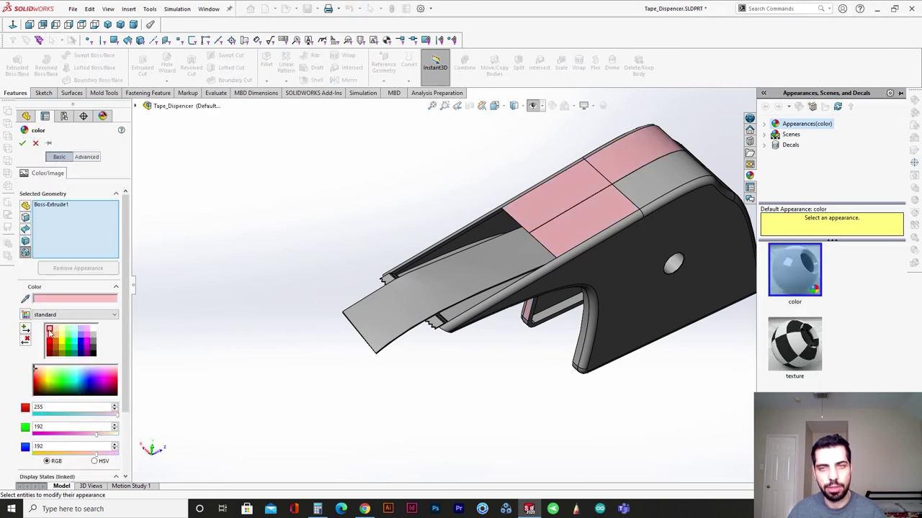
left_click(656, 225)
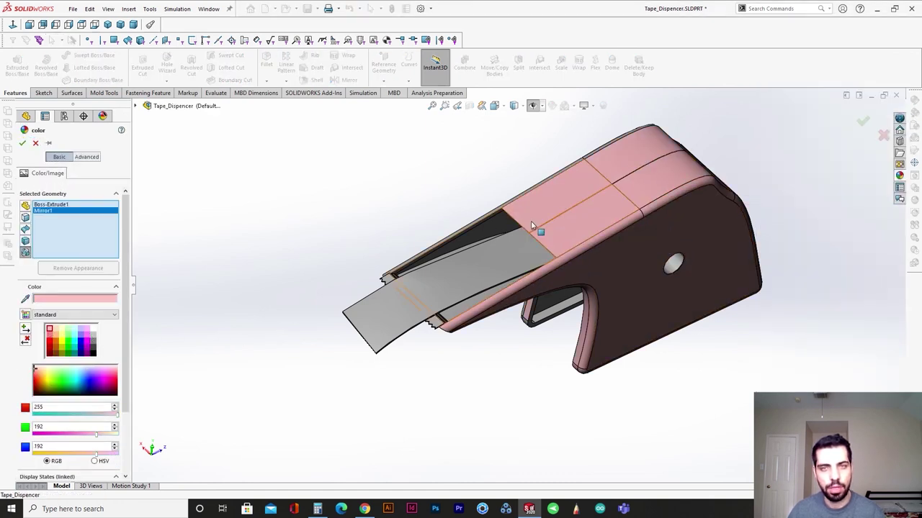
left_click(478, 219)
middle_click_drag(513, 375, 535, 244)
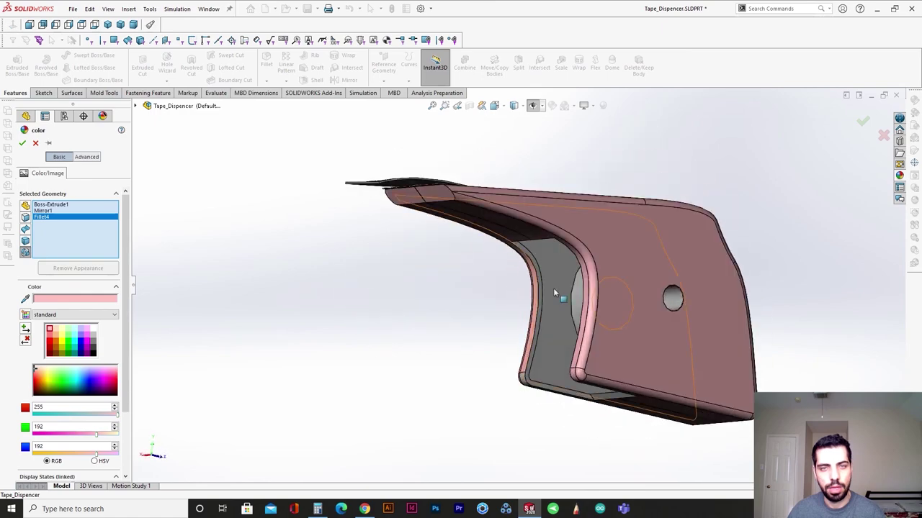
left_click(553, 289)
scroll(556, 356, "down", 4)
left_click(543, 380)
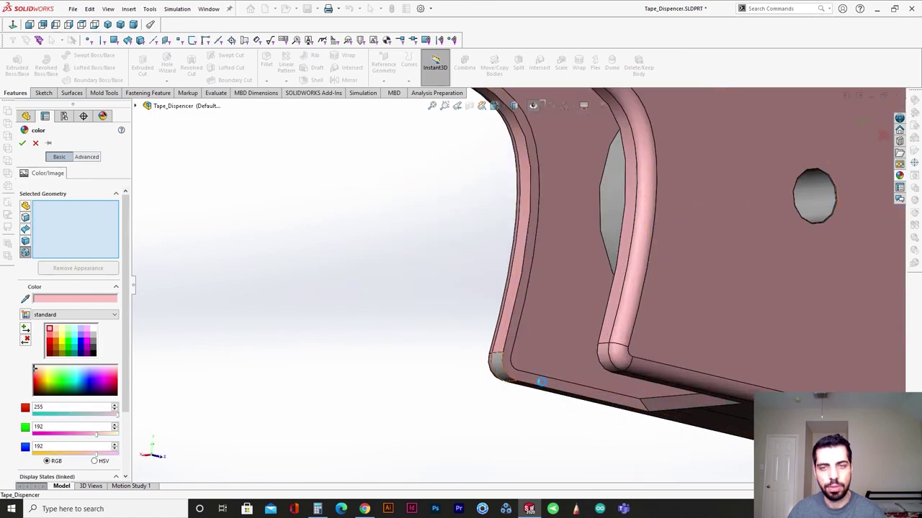
middle_click_drag(640, 399, 504, 260)
left_click(517, 270)
scroll(518, 272, "down", 4)
scroll(514, 276, "down", 2)
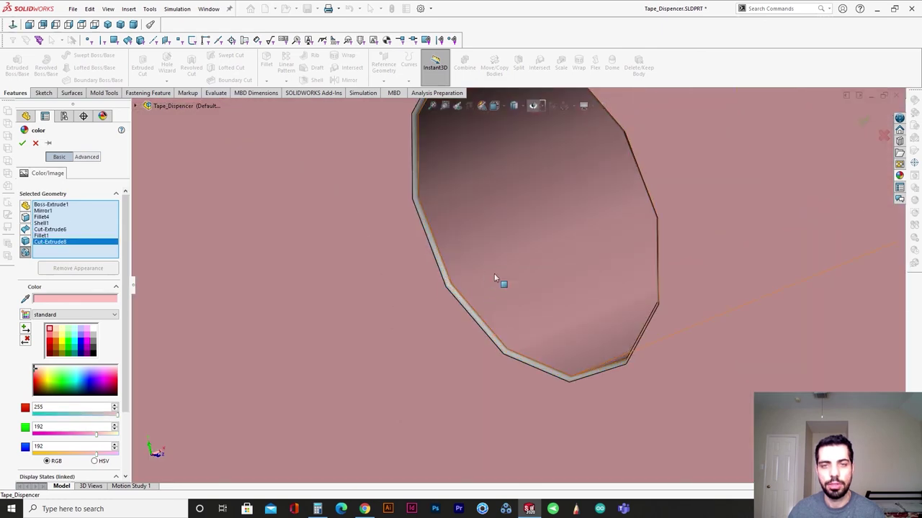
left_click(469, 311)
scroll(460, 295, "up", 6)
scroll(453, 284, "up", 2)
middle_click_drag(454, 282, 501, 288)
left_click(36, 143)
Color the whole combined dispenser body, Combine1, light pink at body level.
left_click(531, 269)
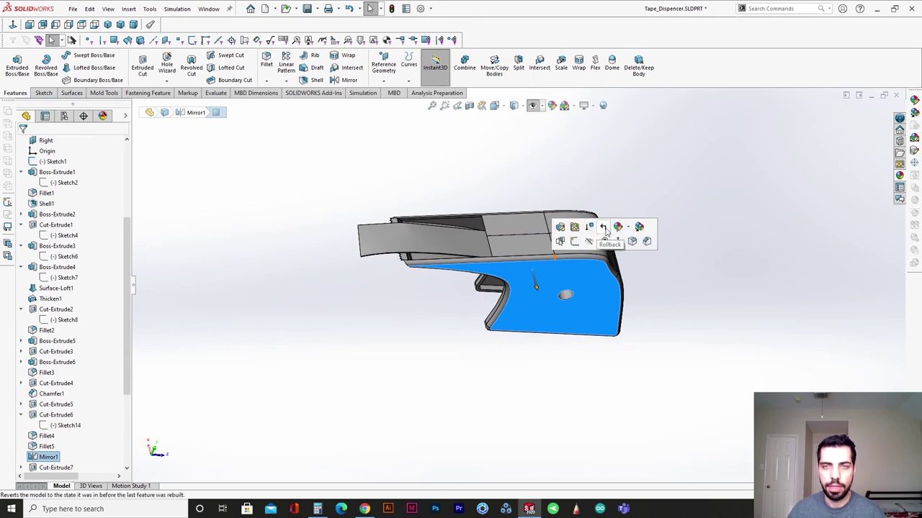
left_click(618, 227)
left_click(653, 272)
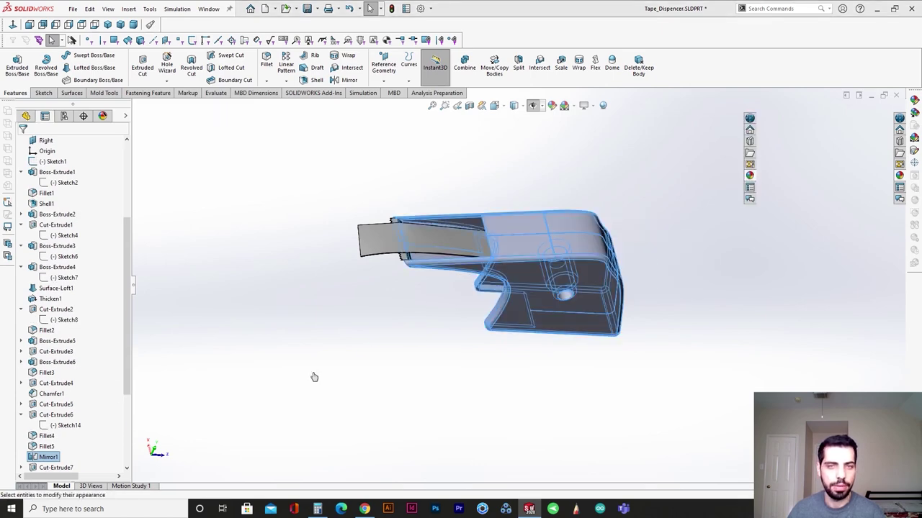
scroll(495, 318, "down", 4)
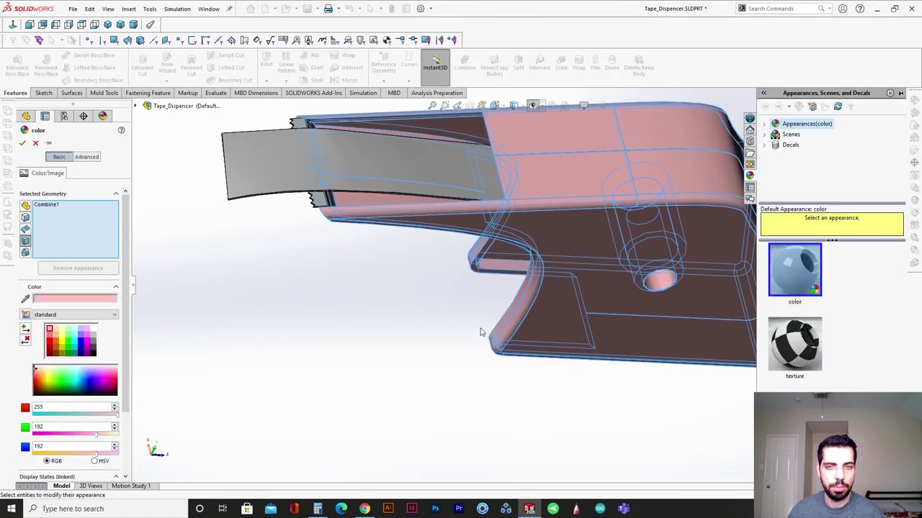
mouse_move(482, 333)
middle_mouse_down()
mouse_move(511, 264)
mouse_move(487, 333)
middle_mouse_up()
left_click(26, 144)
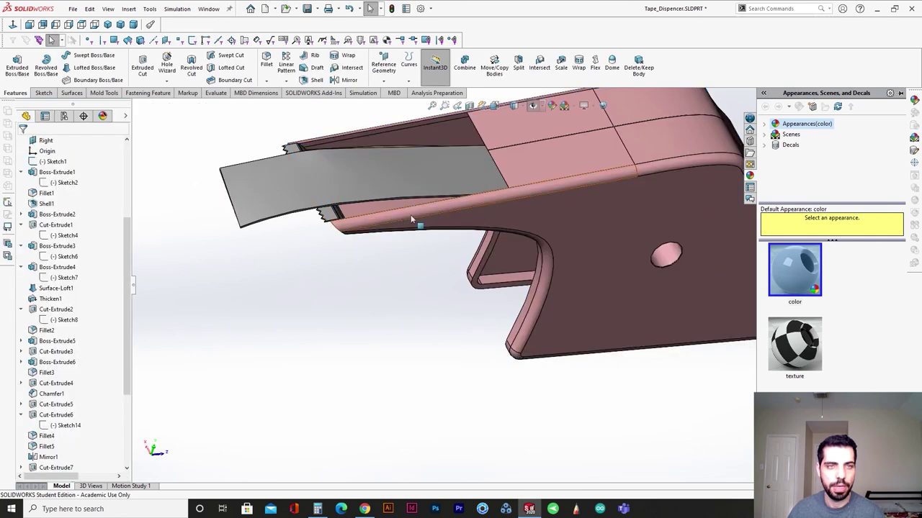
Color the tape strip feature, Thicken2, white.
scroll(408, 214, "down", 4)
left_click(299, 160)
scroll(366, 377, "up", 5)
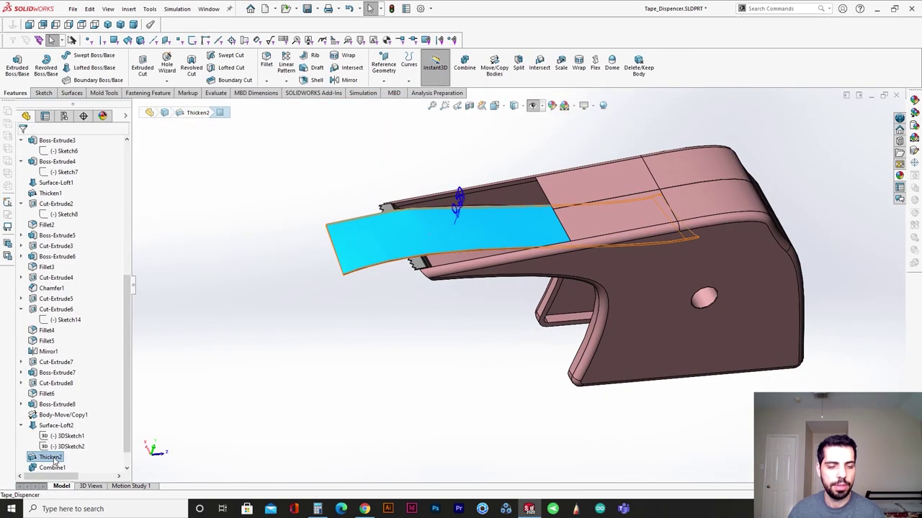
scroll(452, 330, "down", 2)
scroll(606, 254, "down", 2)
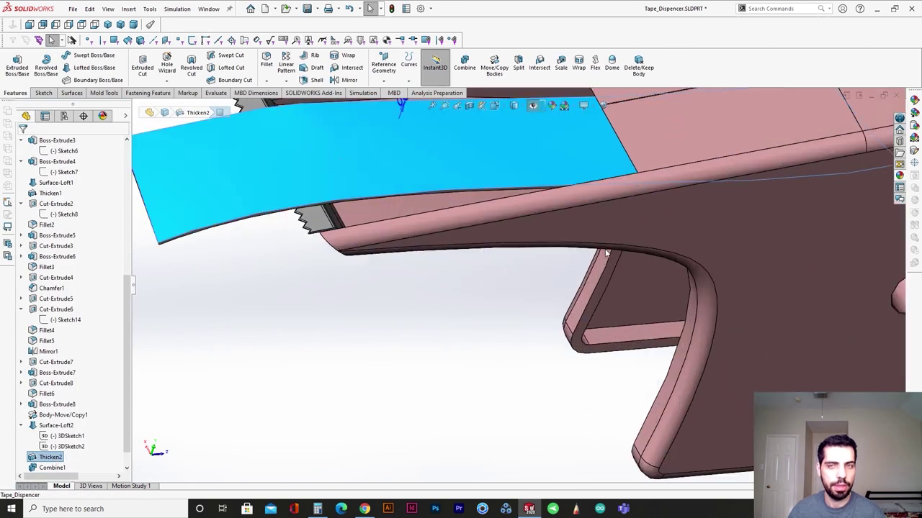
scroll(648, 221, "down", 3)
scroll(568, 281, "up", 6)
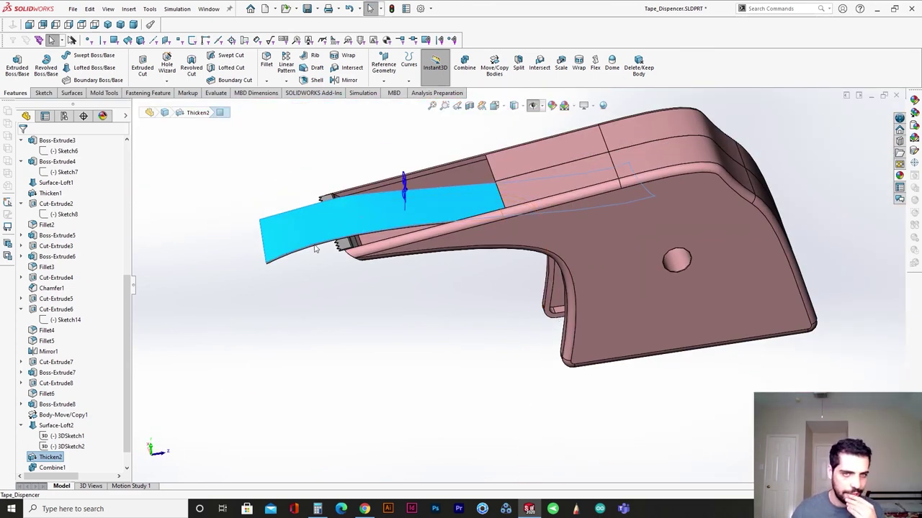
left_click(312, 241)
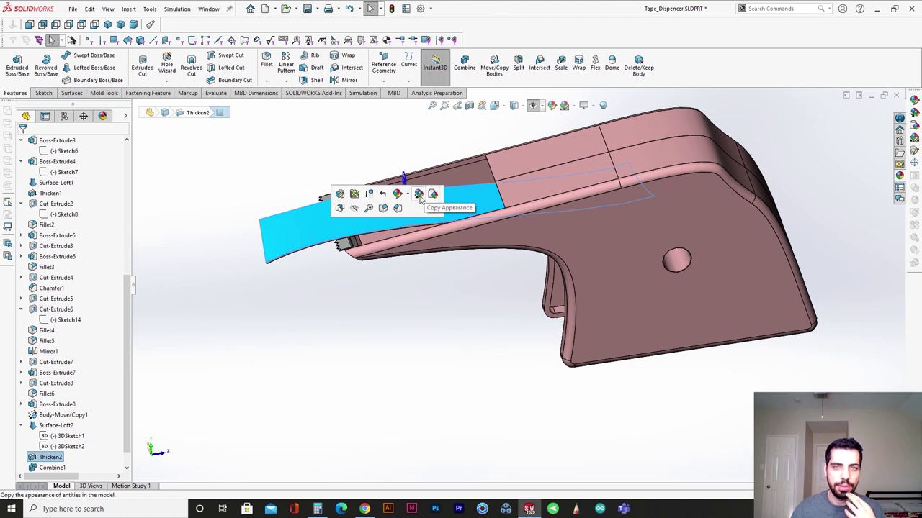
left_click(397, 194)
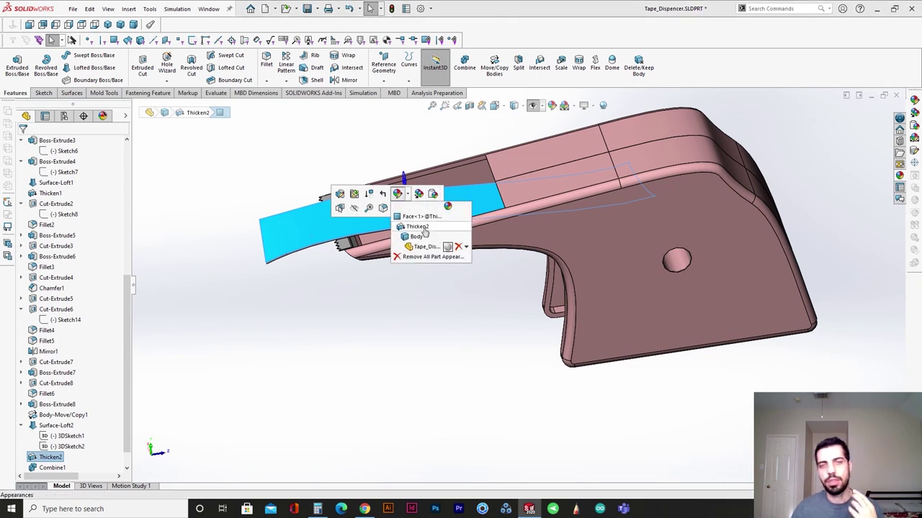
left_click(417, 227)
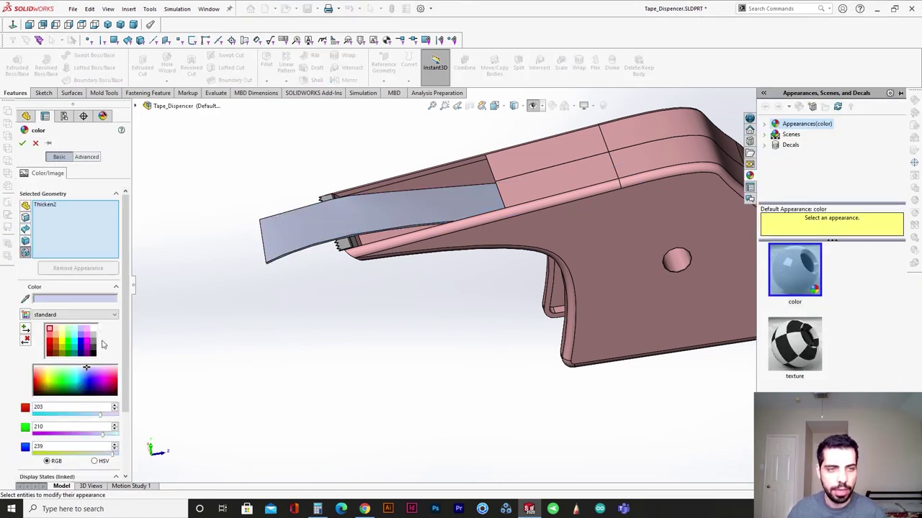
left_click(92, 329)
left_click(22, 144)
Color the tape roll feature inside the dispenser, Boss-Extrude8, gray.
middle_click_drag(374, 238, 490, 345)
left_click(547, 410)
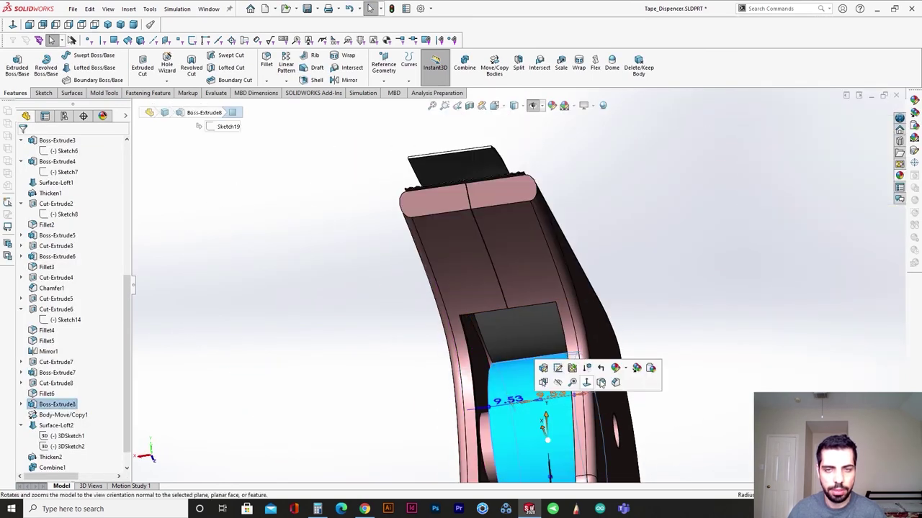
left_click(616, 369)
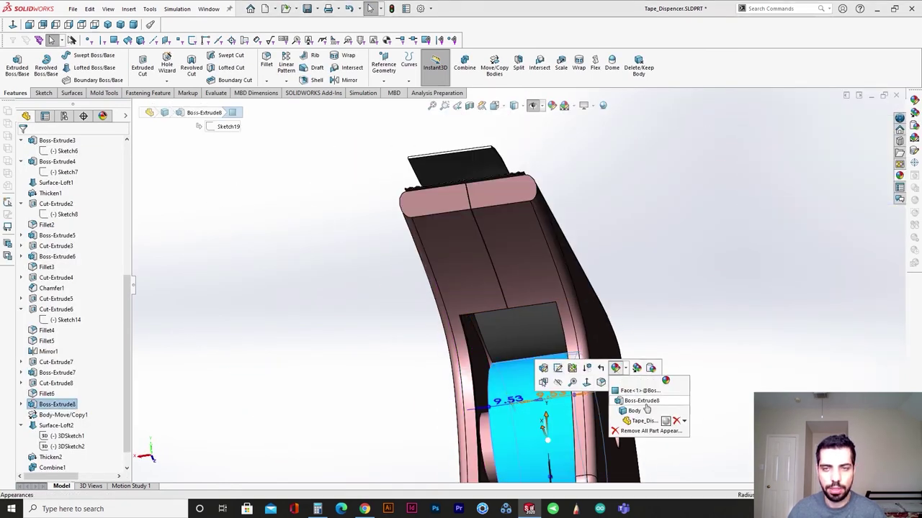
left_click(643, 401)
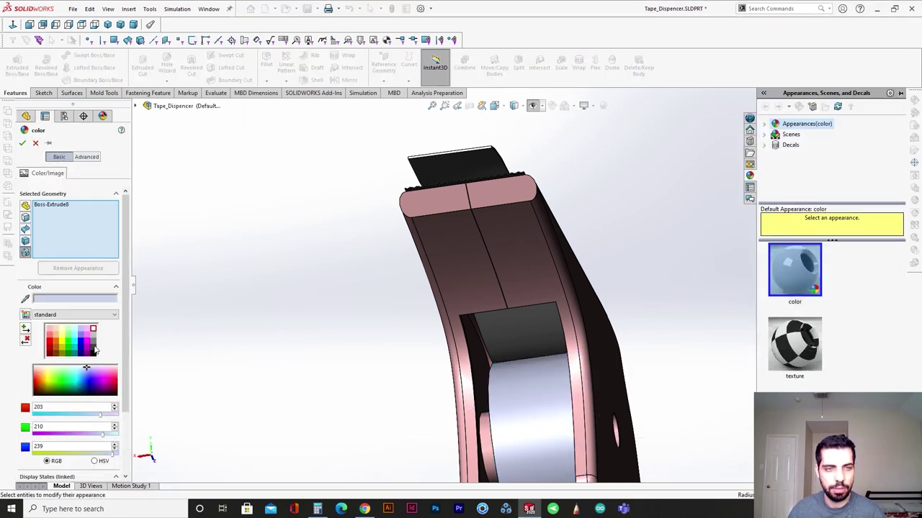
left_click(93, 347)
left_click(22, 144)
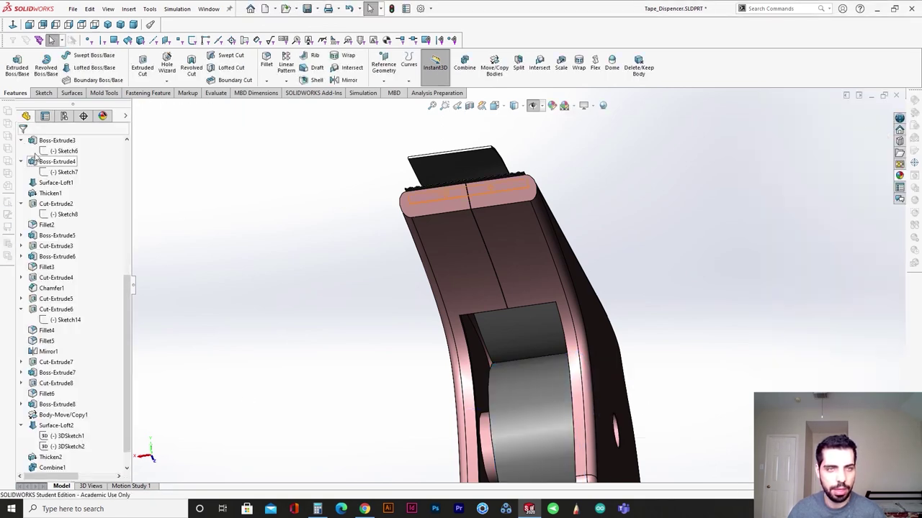
Color the whole serrated blade body, Combine2, black at body level.
middle_click_drag(468, 303, 438, 448)
scroll(418, 342, "down", 5)
left_click(479, 351)
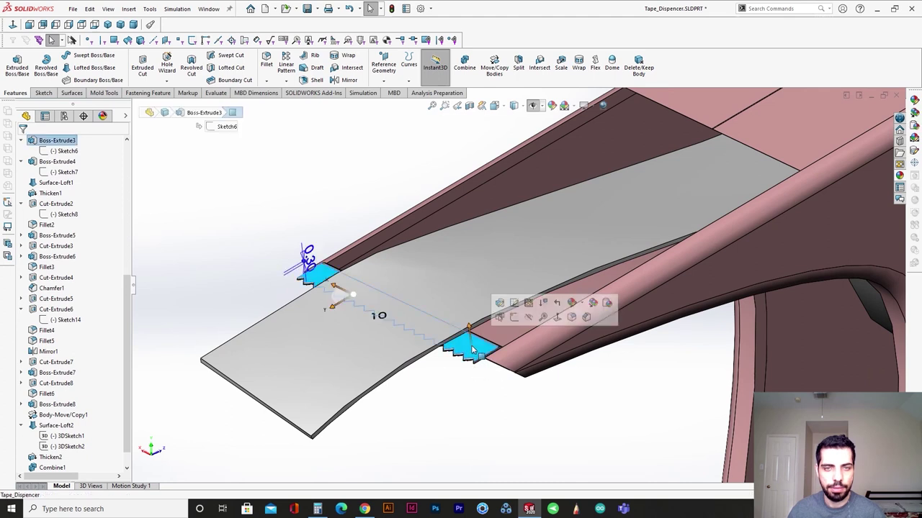
left_click(578, 305)
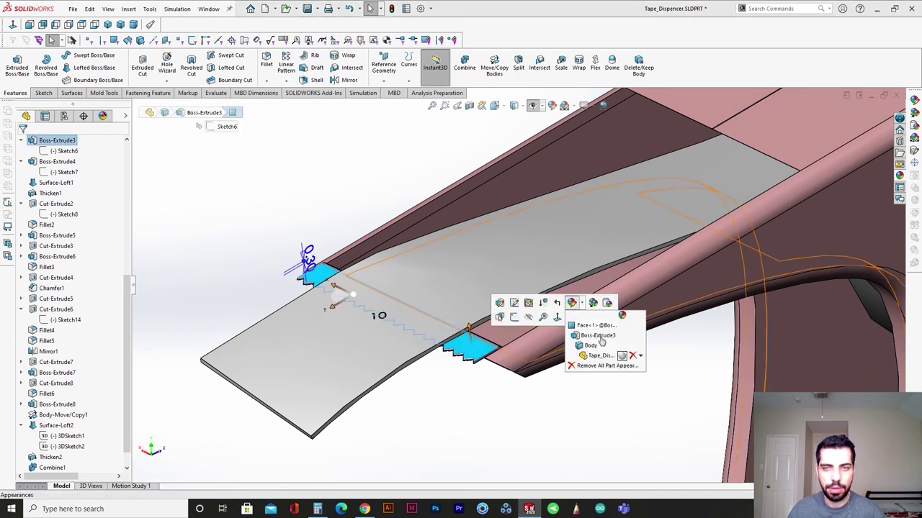
left_click(602, 347)
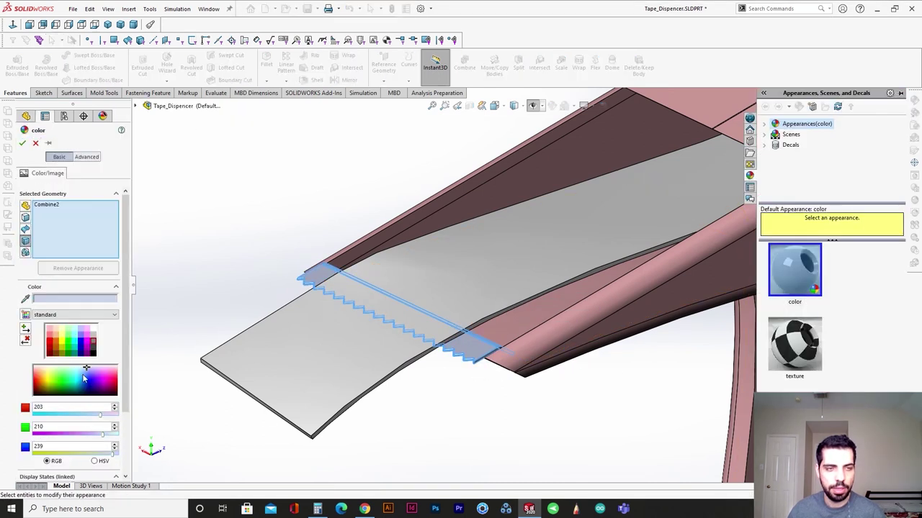
left_click(93, 355)
left_click(23, 142)
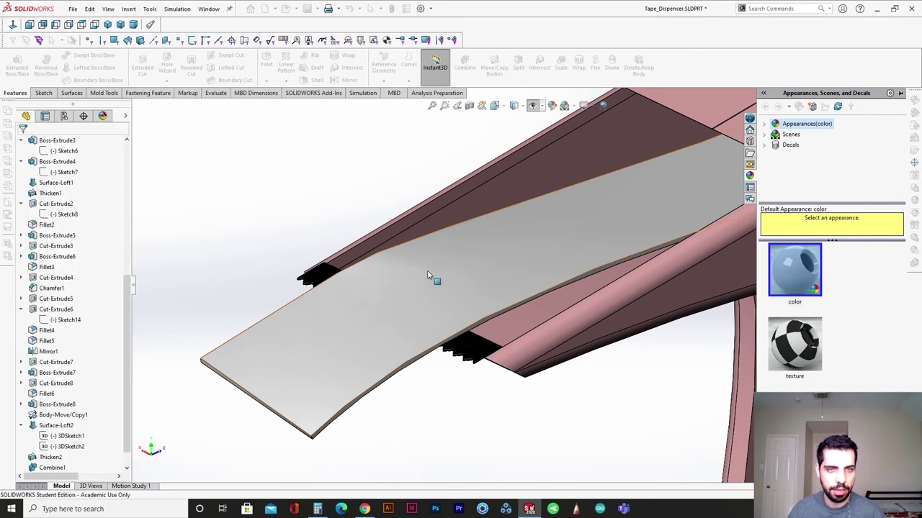
Color the two small pin bodies in the blade, including Mirror1[3], light green, RGB 128, 255, 128.
middle_click_drag(432, 274, 329, 312)
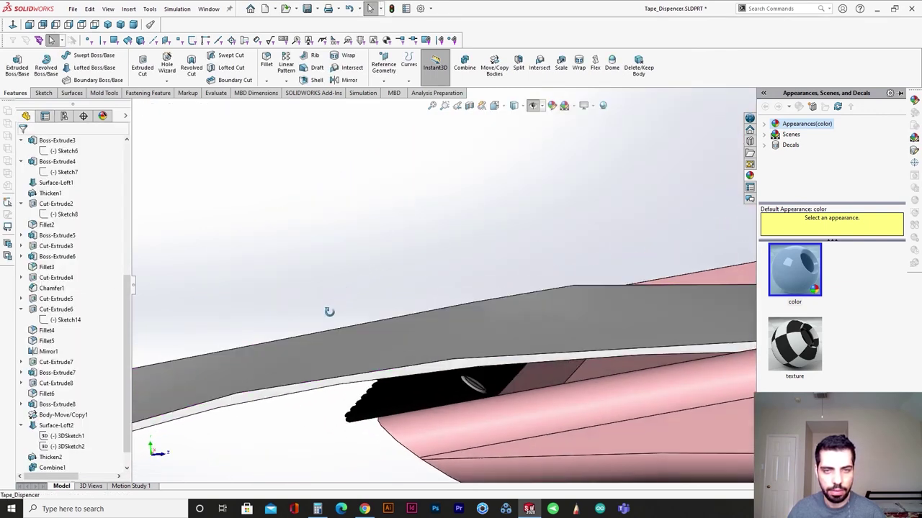
left_click(475, 386)
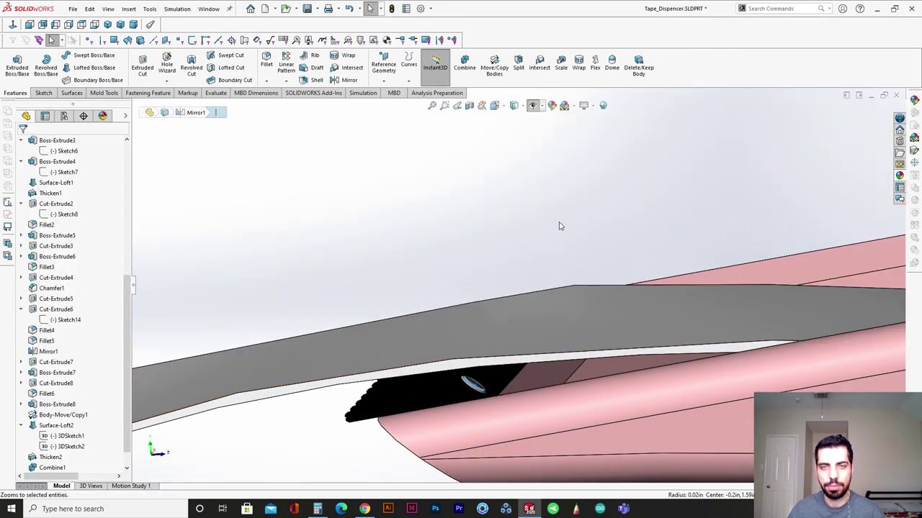
scroll(484, 382, "down", 3)
scroll(480, 381, "down", 2)
left_click(475, 318)
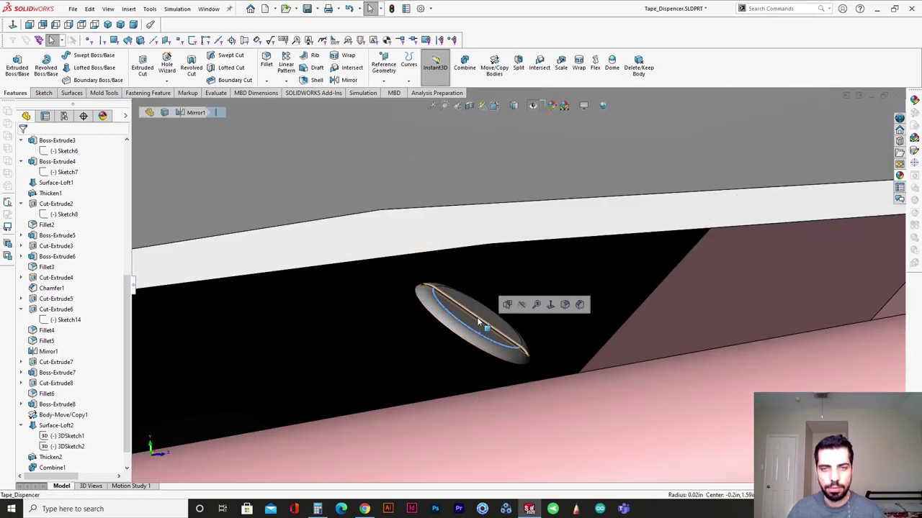
left_click(553, 281)
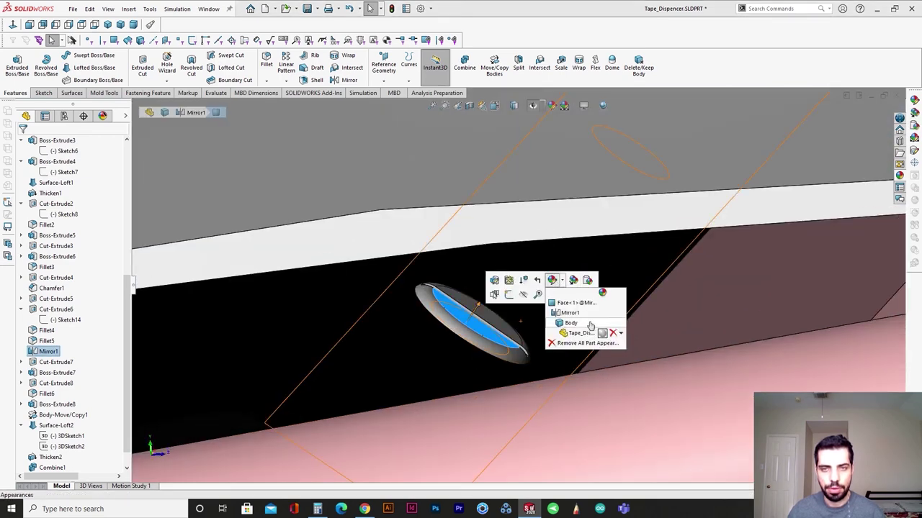
left_click(592, 328)
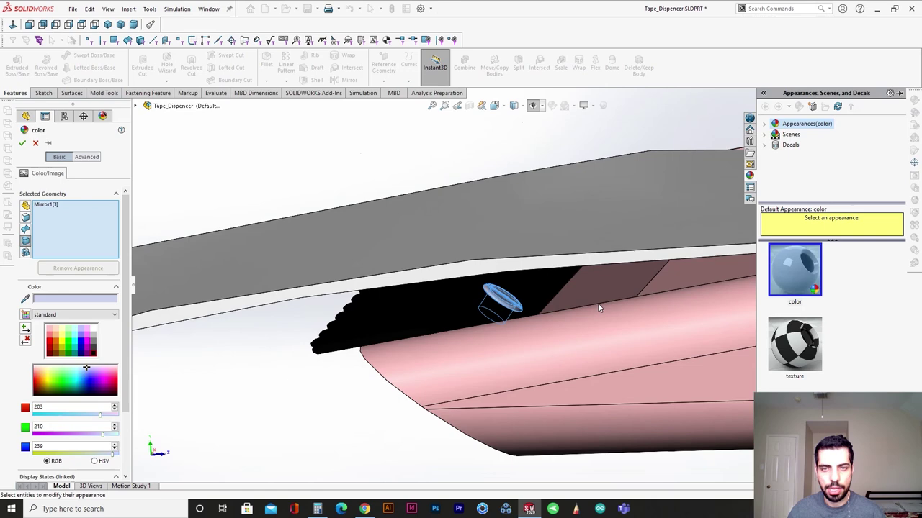
middle_click_drag(599, 308, 598, 286)
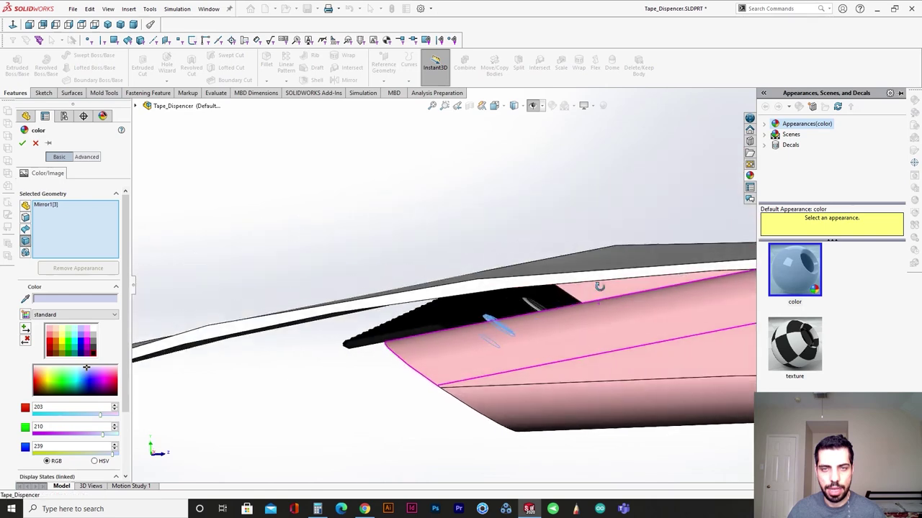
scroll(598, 286, "down", 3)
left_click(68, 335)
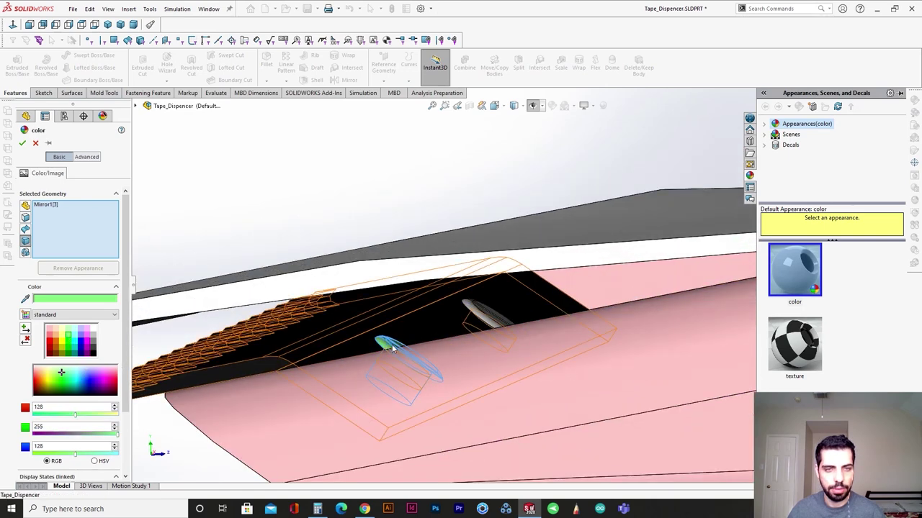
left_click(481, 315)
left_click(23, 143)
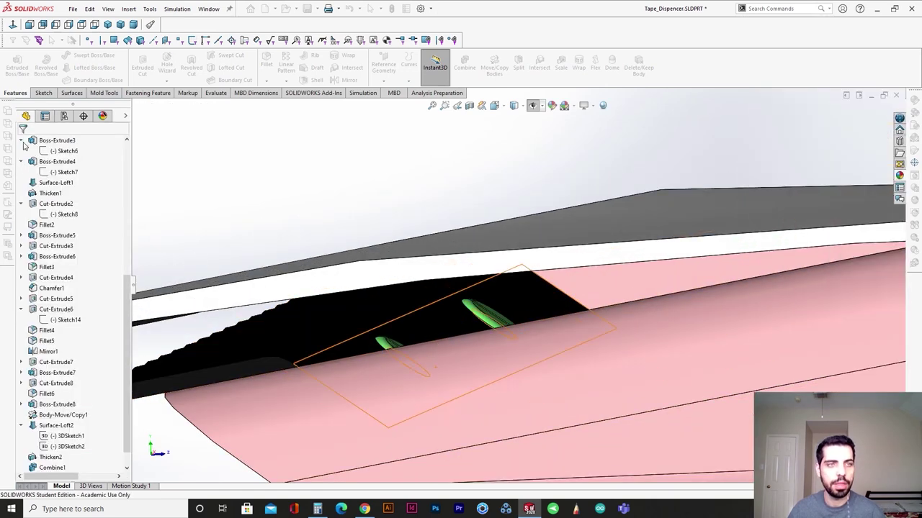
Save the part and show the whole colored dispenser in an angled view from its tape side.
middle_click_drag(656, 336, 629, 327)
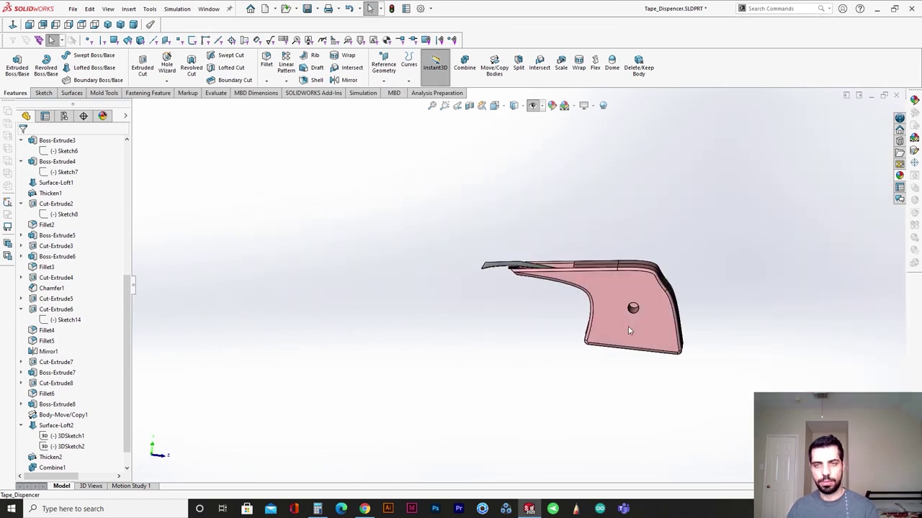
key("space")
left_click(394, 361)
scroll(637, 272, "down", 4)
scroll(677, 247, "up", 3)
middle_click_drag(327, 221, 499, 328)
scroll(395, 253, "down", 2)
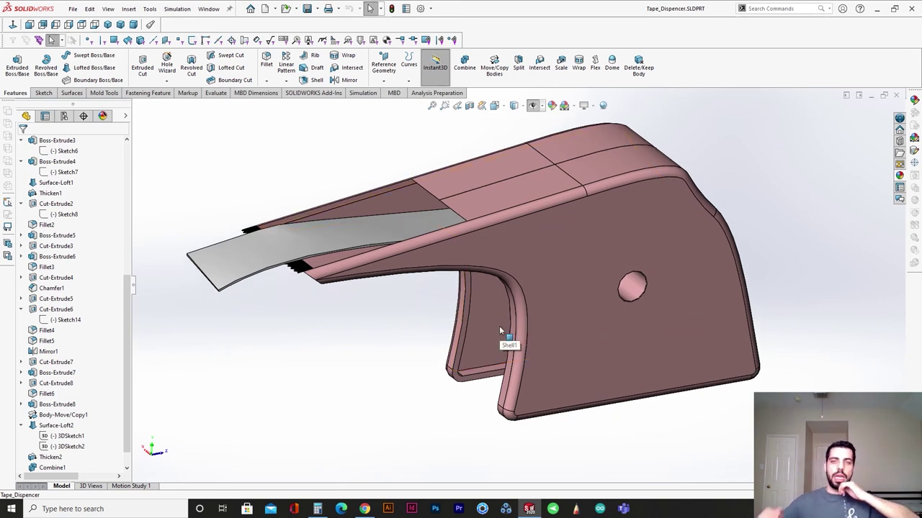